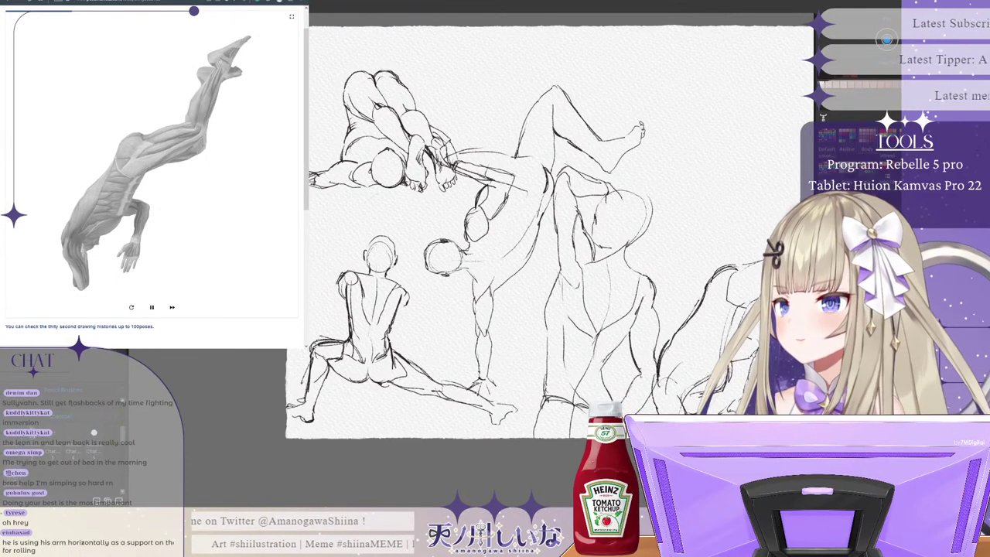
# Step: Darken both forearm contours of the diving figure and define the fingers of its hanging hand with charcoal strokes
pyautogui.scroll(-3, 680, 213)
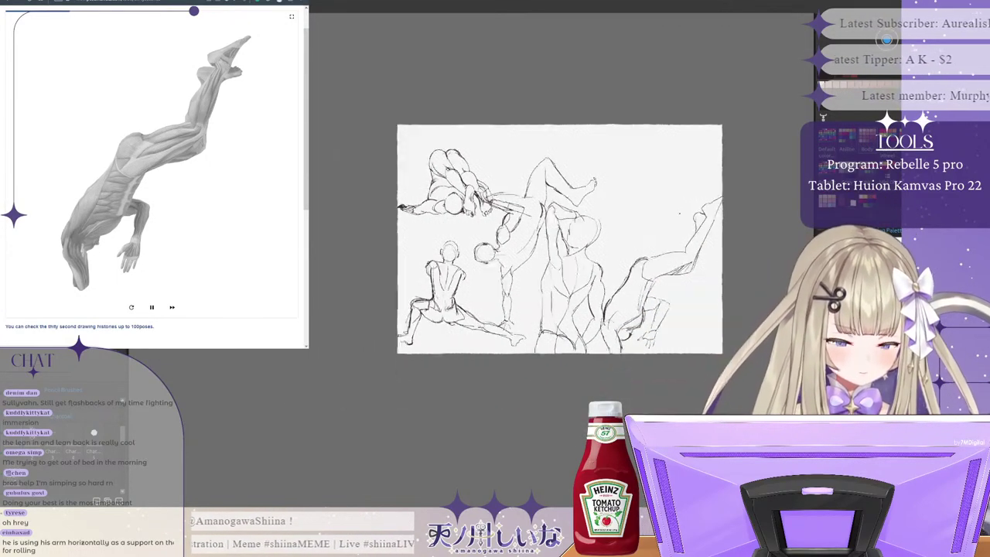
pyautogui.scroll(5, 541, 216)
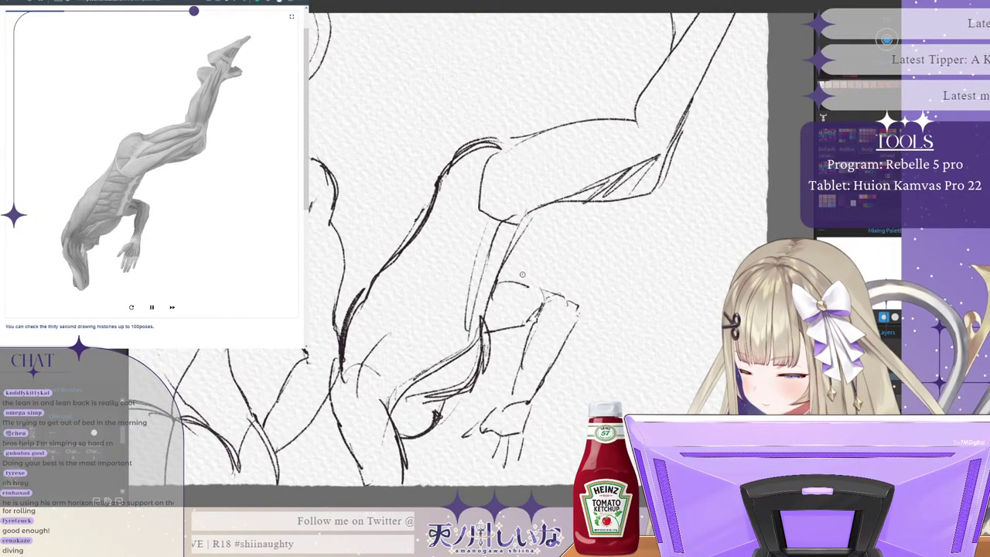
pyautogui.moveTo(543, 307); pyautogui.dragTo(522, 362)
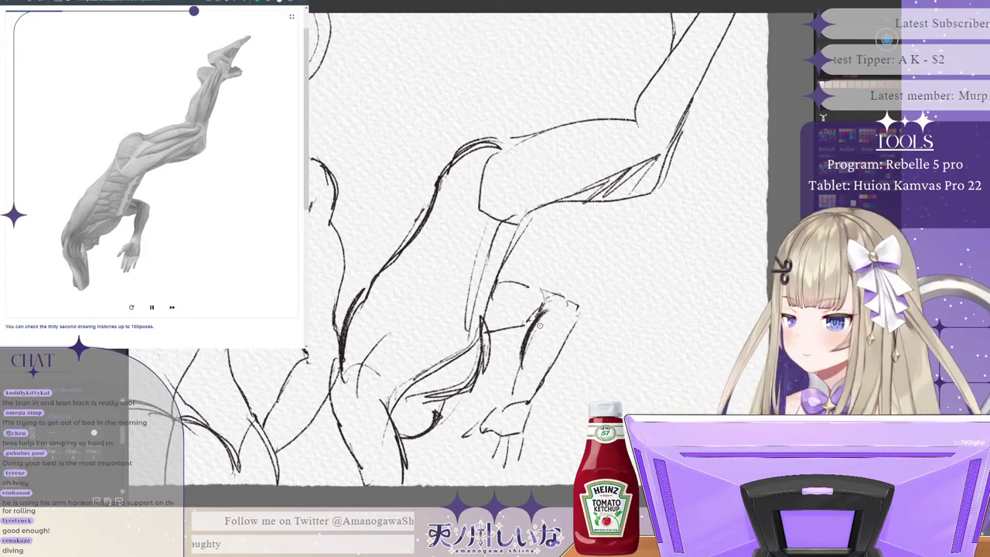
pyautogui.moveTo(544, 309); pyautogui.dragTo(524, 360)
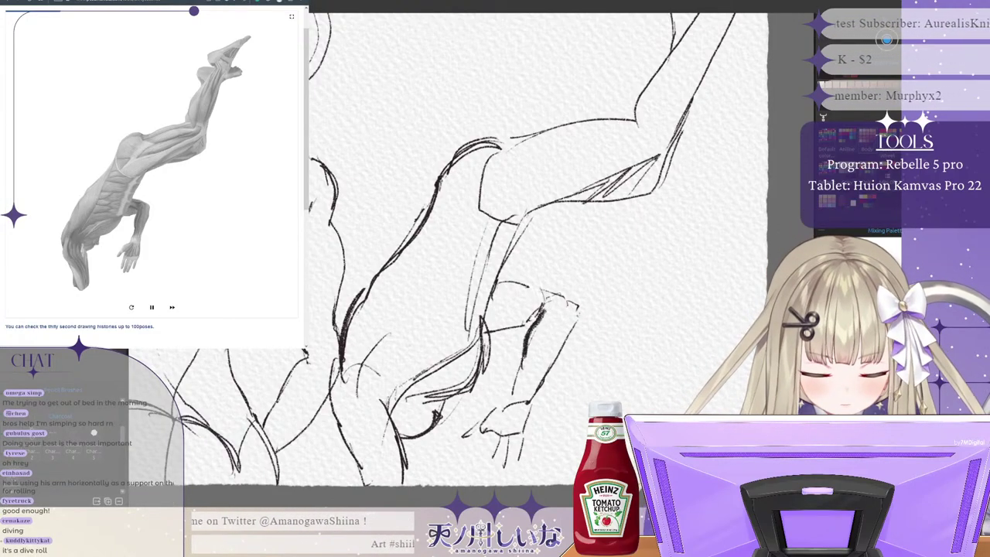
pyautogui.moveTo(541, 310); pyautogui.dragTo(521, 377)
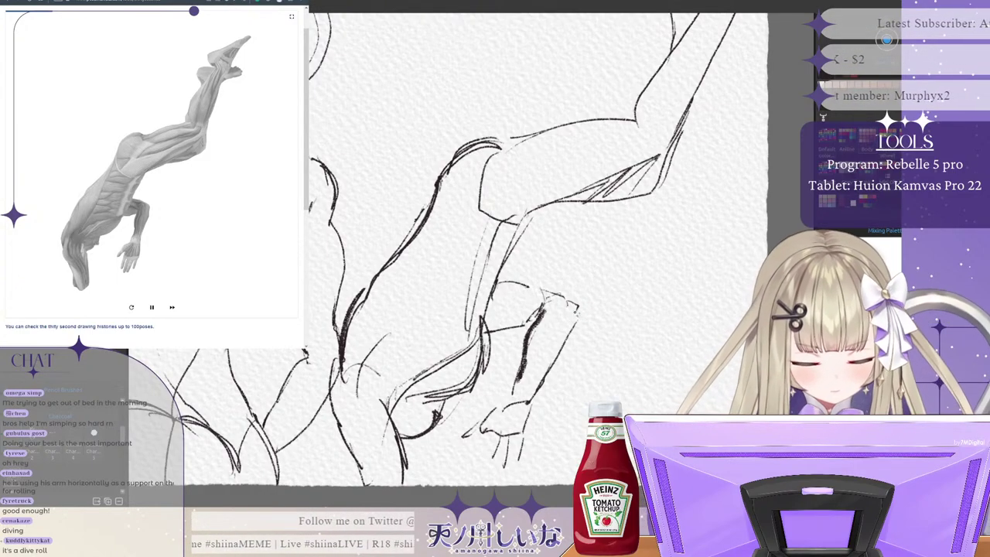
pyautogui.moveTo(577, 308); pyautogui.dragTo(546, 376)
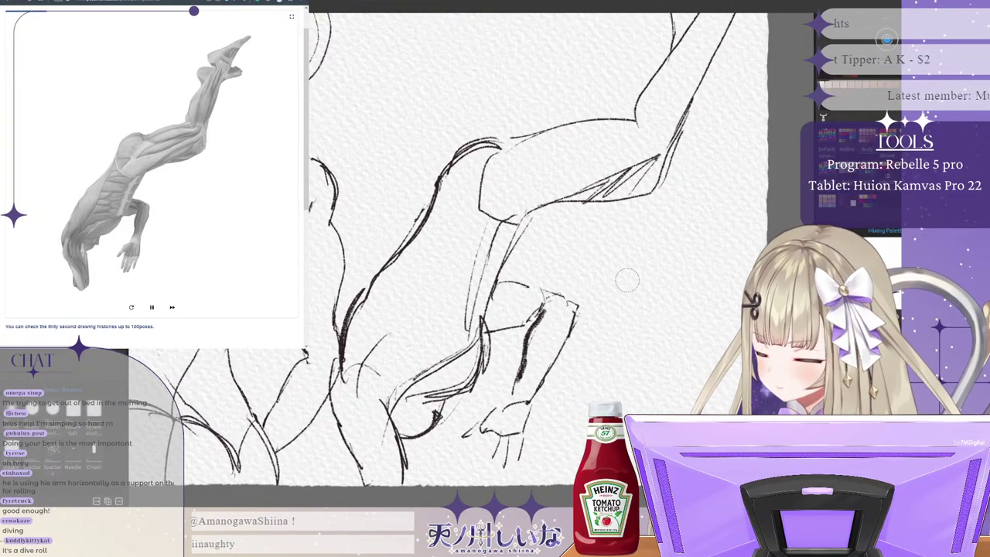
pyautogui.moveTo(574, 309); pyautogui.dragTo(545, 379)
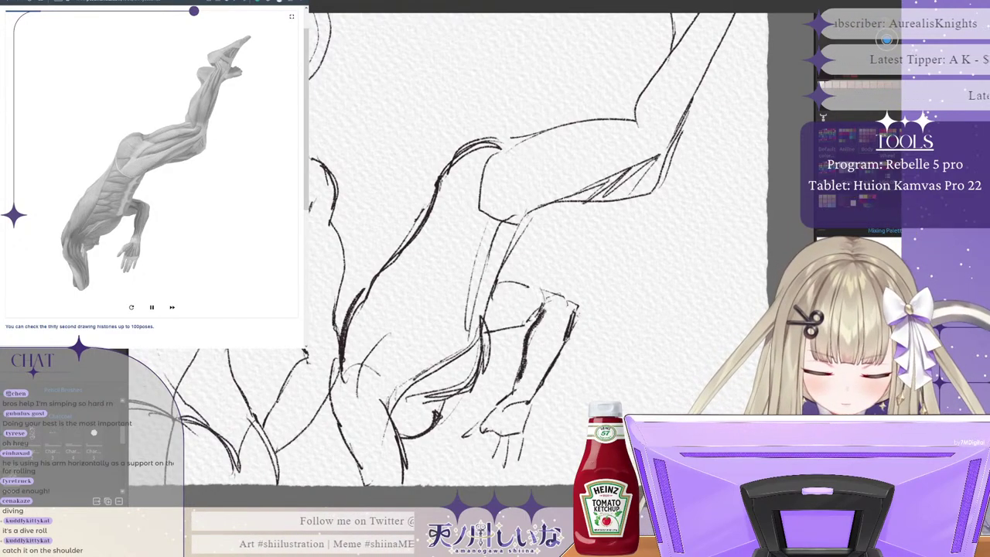
pyautogui.moveTo(481, 420)
pyautogui.mouseDown()
pyautogui.moveTo(462, 439)
pyautogui.moveTo(481, 433)
pyautogui.moveTo(495, 466)
pyautogui.moveTo(484, 467)
pyautogui.moveTo(505, 471)
pyautogui.mouseUp()
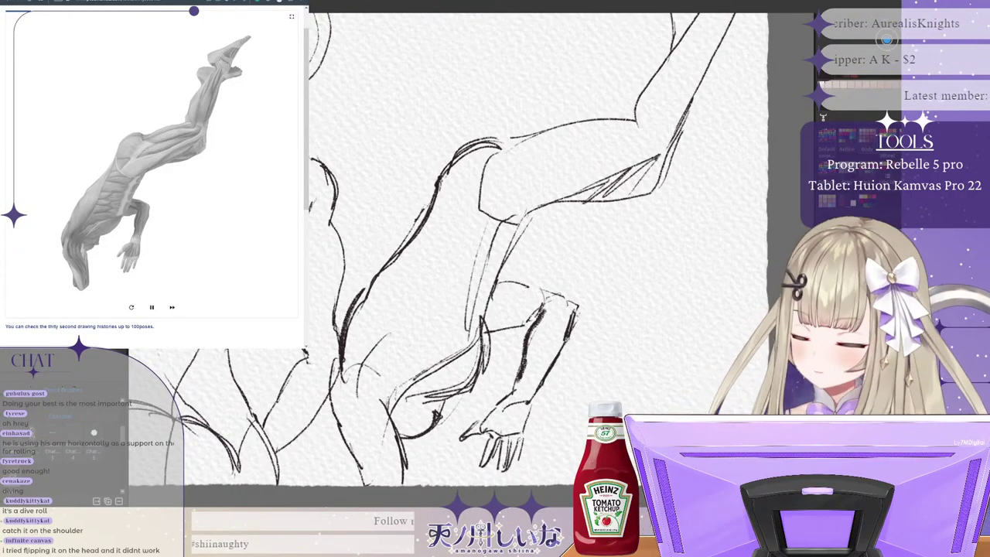
pyautogui.moveTo(530, 403); pyautogui.dragTo(515, 468)
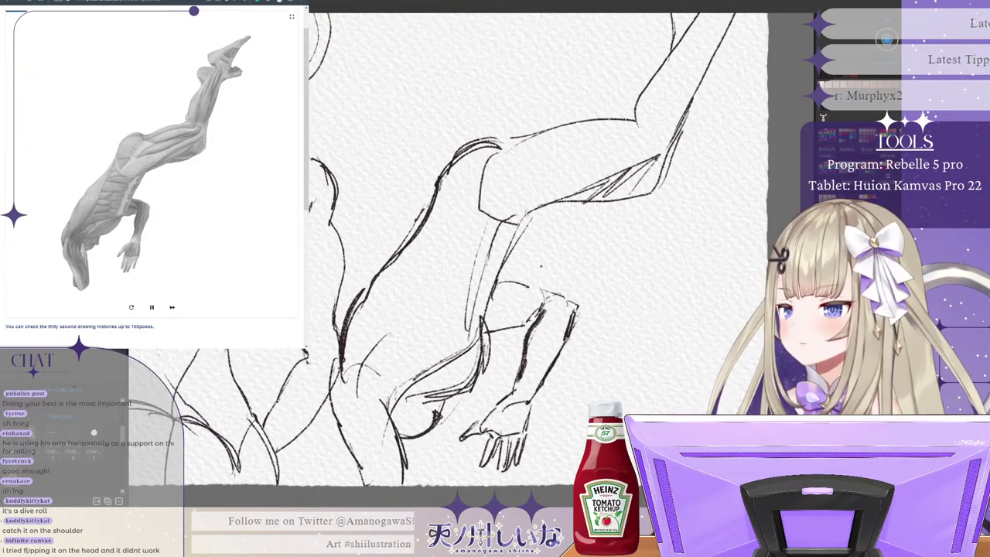
# Step: Reinforce the lower and upper edges of the diving figure's bent upper arm and the belly line running down to it
pyautogui.moveTo(538, 320); pyautogui.dragTo(487, 331)
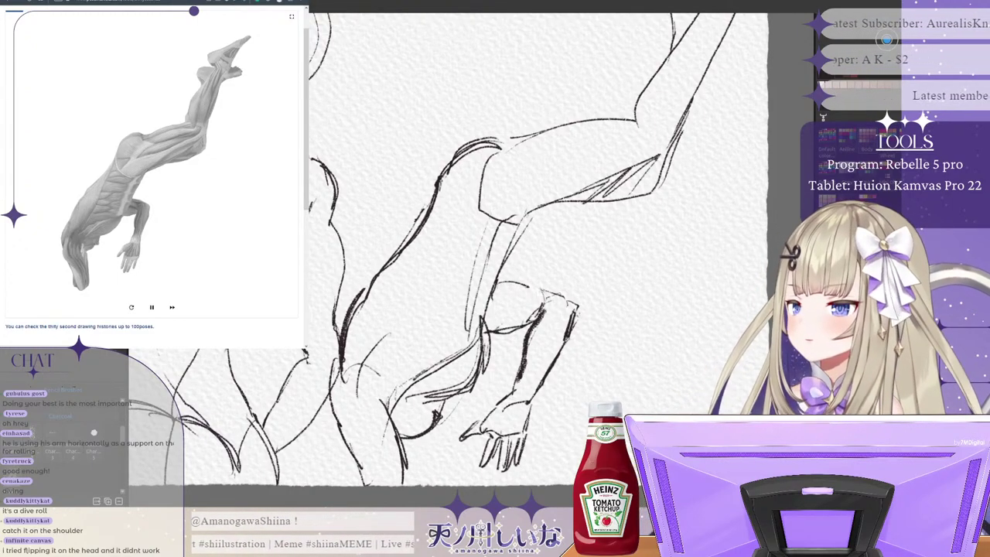
pyautogui.moveTo(545, 288); pyautogui.dragTo(491, 286)
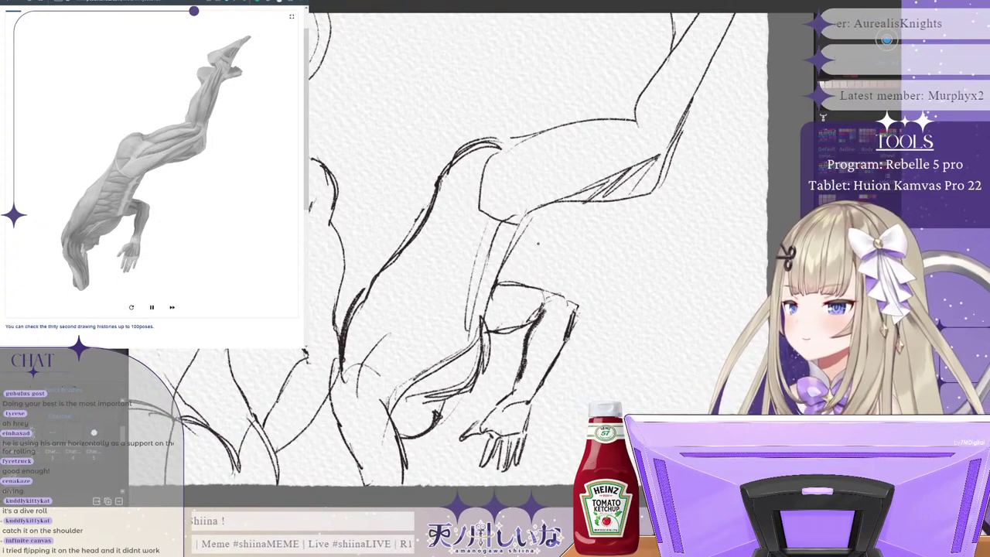
pyautogui.moveTo(533, 212); pyautogui.dragTo(496, 277)
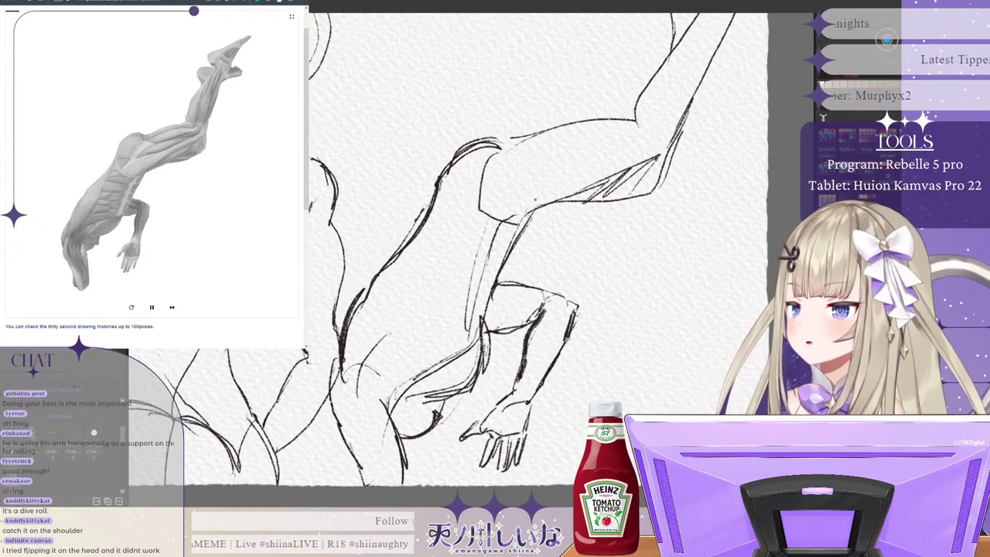
# Step: Darken the underside of the diving figure's thigh and redraw its upper contour from the knee to the buttock
pyautogui.moveTo(495, 230); pyautogui.dragTo(581, 190)
pyautogui.moveTo(581, 189)
pyautogui.mouseDown()
pyautogui.moveTo(516, 217)
pyautogui.moveTo(662, 151)
pyautogui.moveTo(506, 219)
pyautogui.mouseUp()
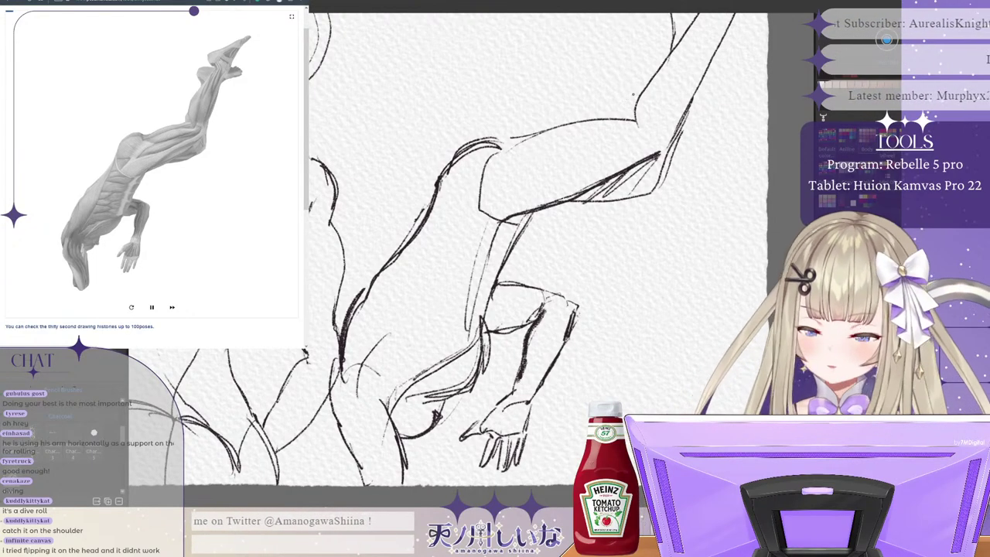
pyautogui.moveTo(636, 121); pyautogui.dragTo(510, 127)
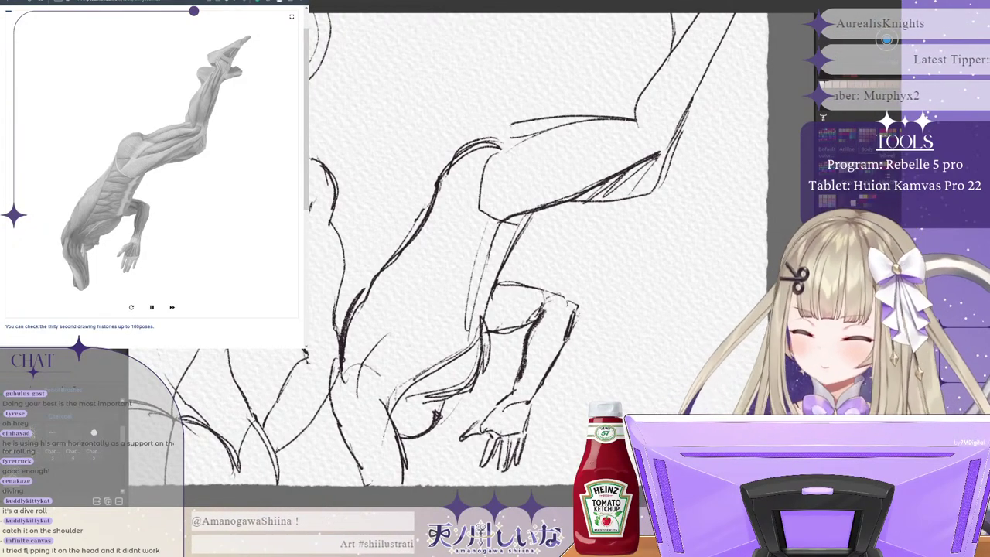
pyautogui.hotkey('ctrl', 'z')
pyautogui.moveTo(634, 120)
pyautogui.mouseDown()
pyautogui.moveTo(595, 119)
pyautogui.moveTo(465, 150)
pyautogui.mouseUp()
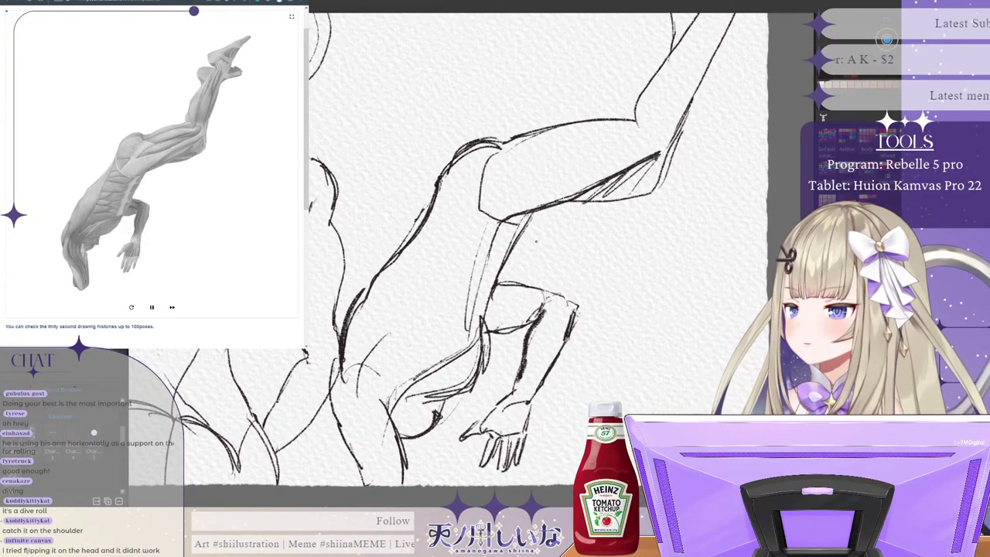
# Step: Thicken the middle of the diving figure's back contour with short overlapping strokes
pyautogui.moveTo(409, 238); pyautogui.dragTo(361, 290)
pyautogui.moveTo(395, 250); pyautogui.dragTo(366, 284)
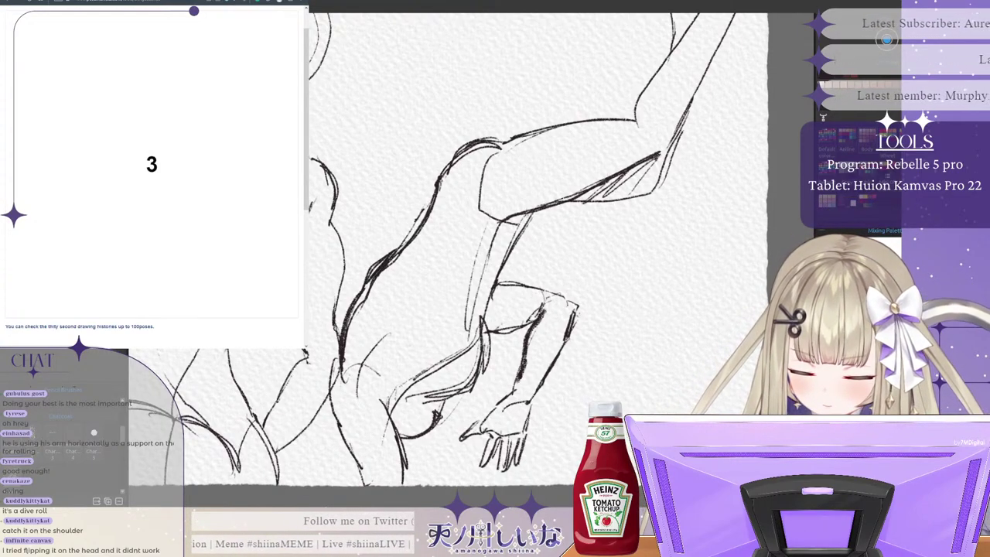
pyautogui.moveTo(416, 238)
pyautogui.mouseDown()
pyautogui.moveTo(387, 265)
pyautogui.moveTo(392, 256)
pyautogui.mouseUp()
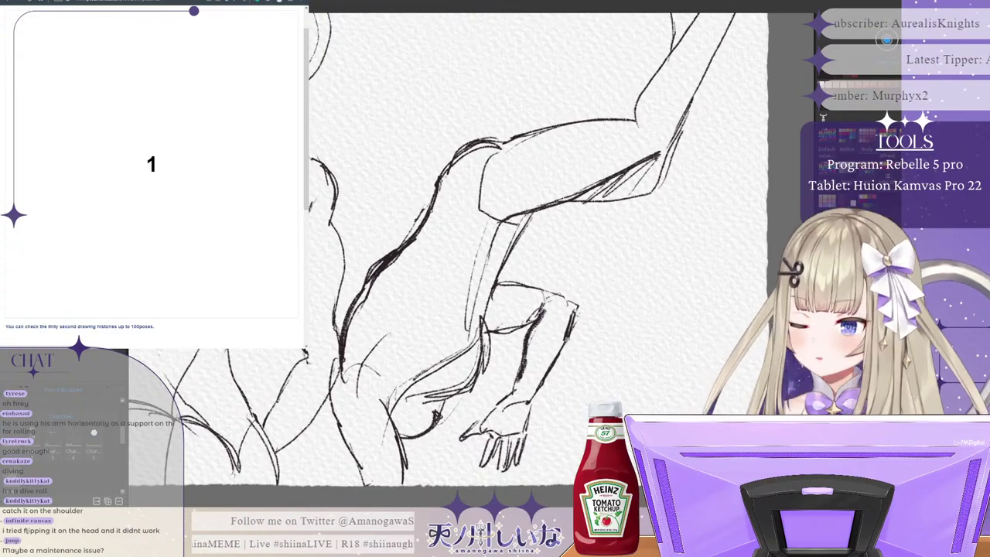
pyautogui.scroll(-8, 426, 225)
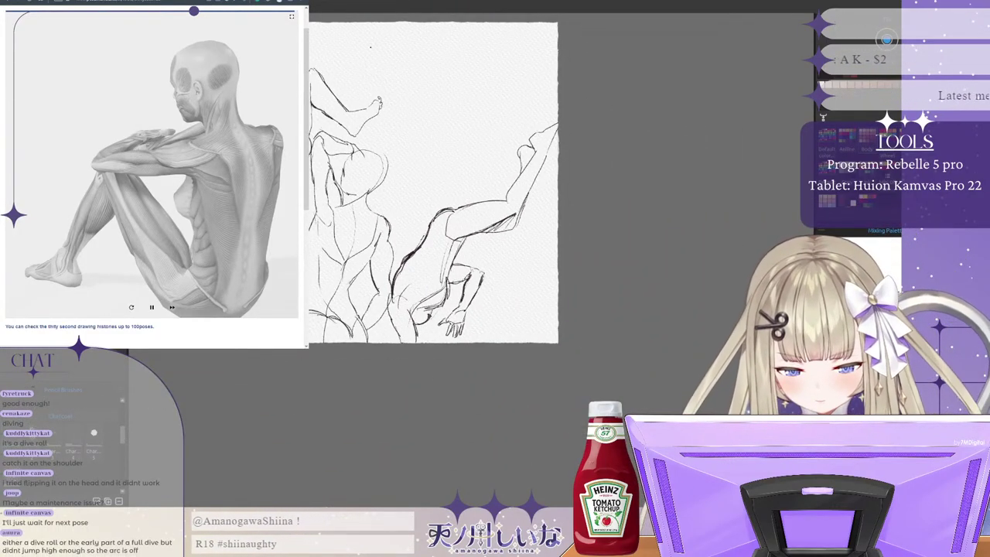
pyautogui.scroll(3, 440, 232)
pyautogui.scroll(4, 418, 49)
pyautogui.scroll(-8, 546, 139)
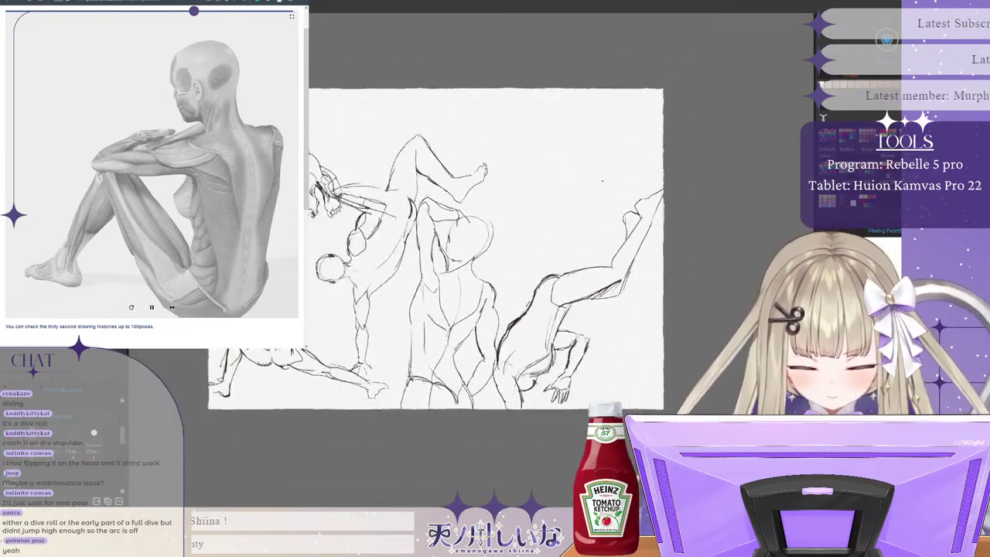
pyautogui.scroll(4, 502, 135)
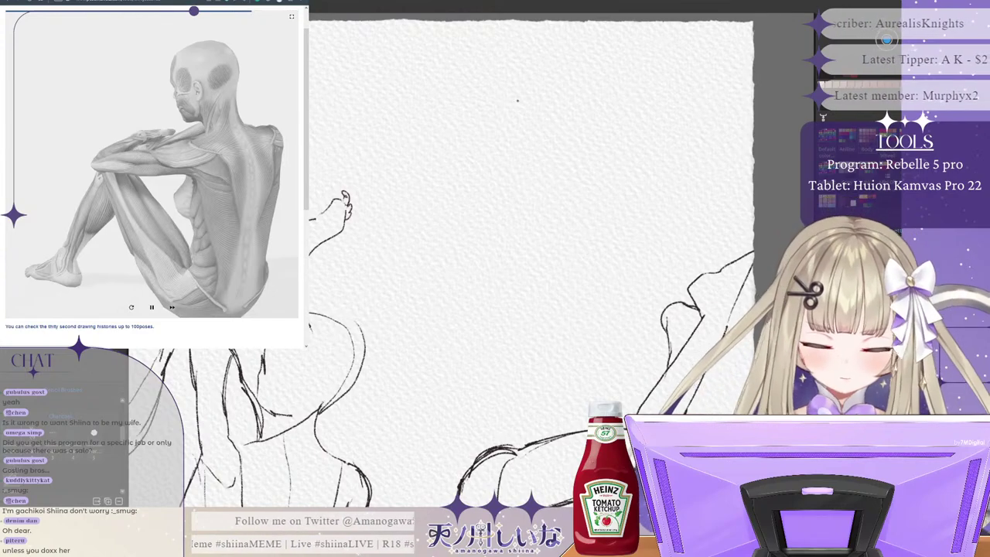
pyautogui.moveTo(468, 143)
pyautogui.mouseDown()
pyautogui.moveTo(558, 120)
pyautogui.moveTo(481, 116)
pyautogui.mouseUp()
pyautogui.hotkey('ctrl', 'z')
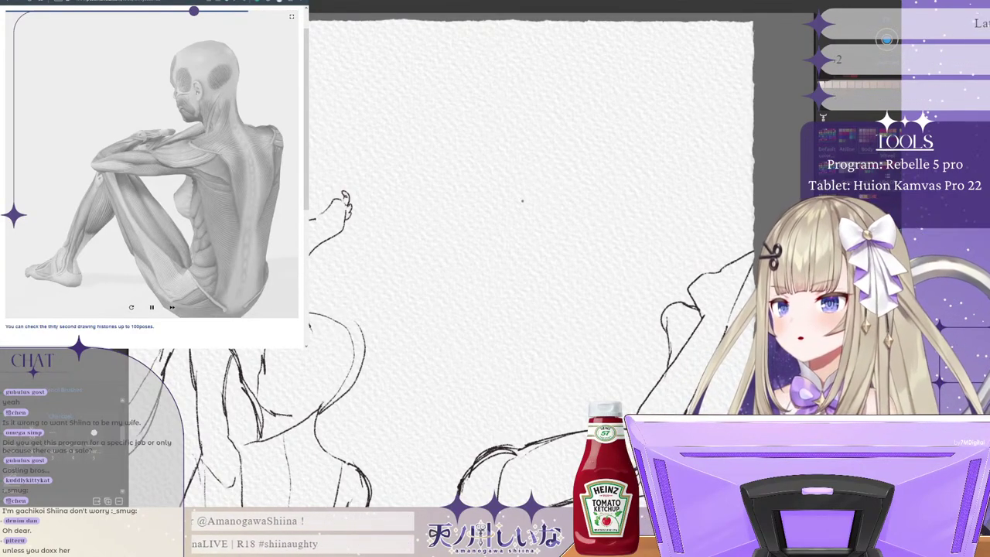
pyautogui.moveTo(516, 149); pyautogui.dragTo(516, 186)
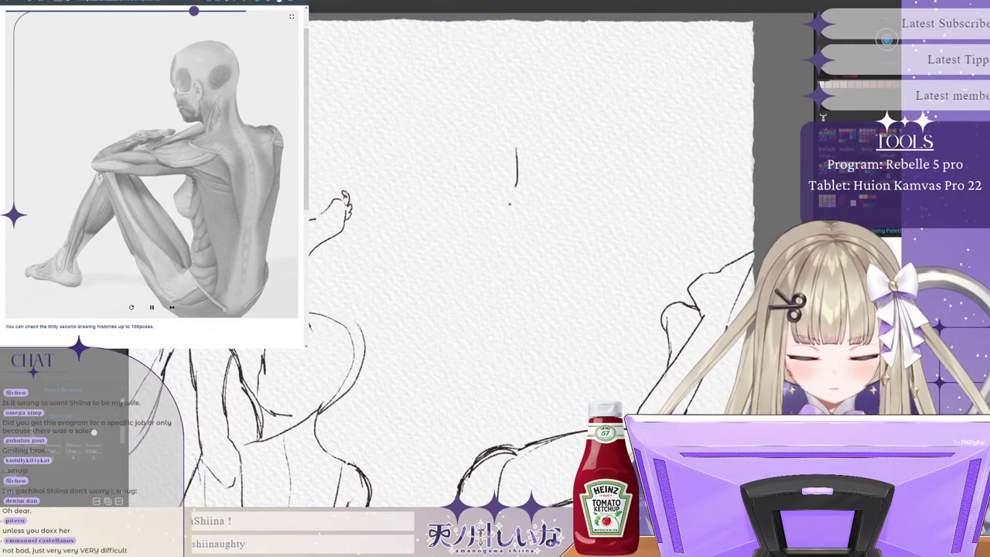
pyautogui.moveTo(569, 141); pyautogui.dragTo(571, 180)
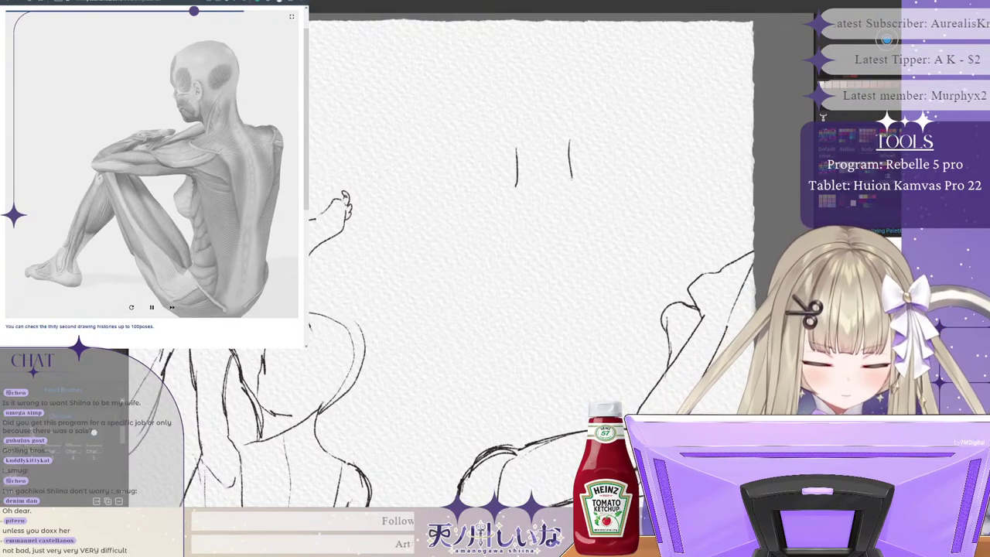
pyautogui.hotkey('ctrl', 'z')
pyautogui.moveTo(568, 139)
pyautogui.mouseDown()
pyautogui.moveTo(572, 177)
pyautogui.moveTo(446, 208)
pyautogui.mouseUp()
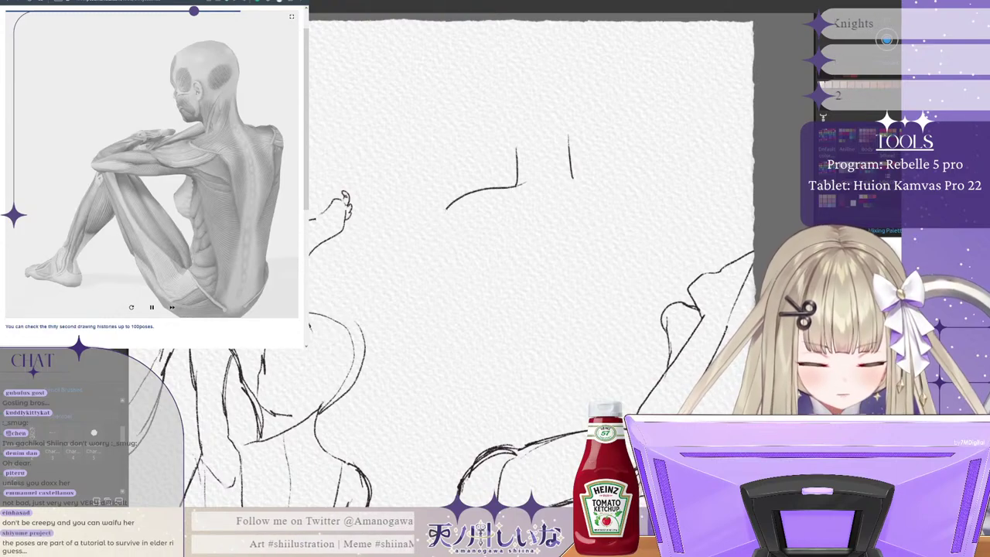
pyautogui.hotkey('ctrl', 'z')
pyautogui.hotkey('ctrl', 'z')
pyautogui.hotkey('ctrl', 'z')
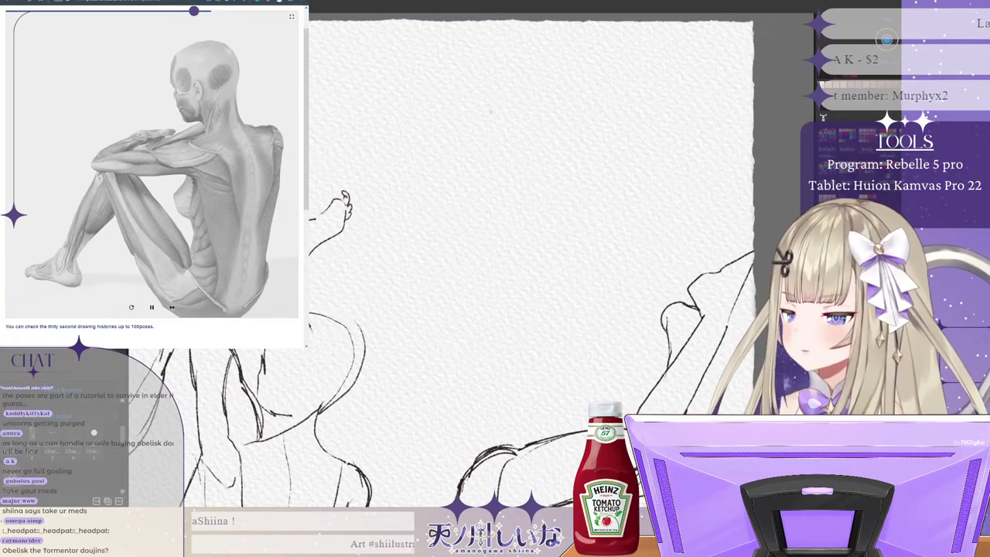
pyautogui.moveTo(491, 112); pyautogui.dragTo(484, 177)
pyautogui.hotkey('ctrl', 'z')
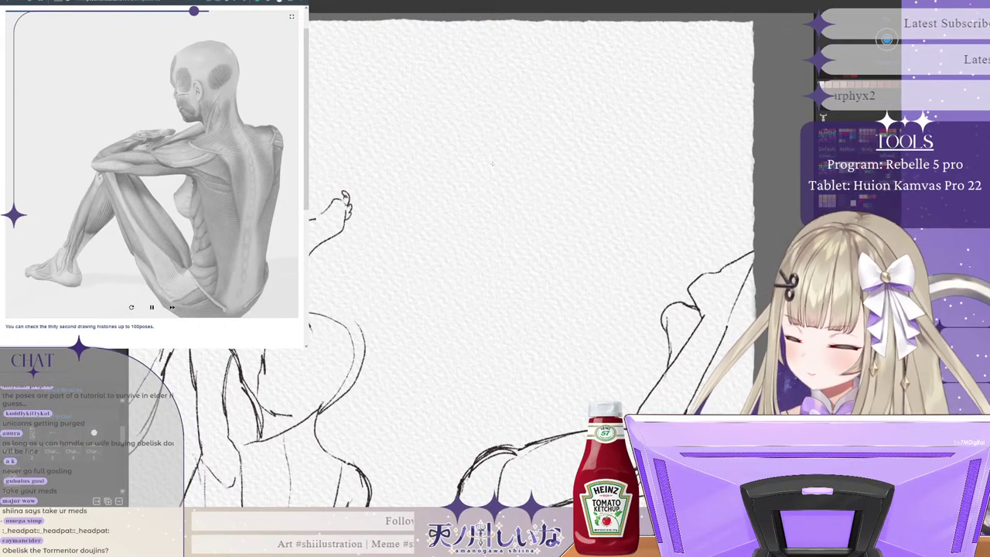
pyautogui.moveTo(602, 129); pyautogui.dragTo(599, 206)
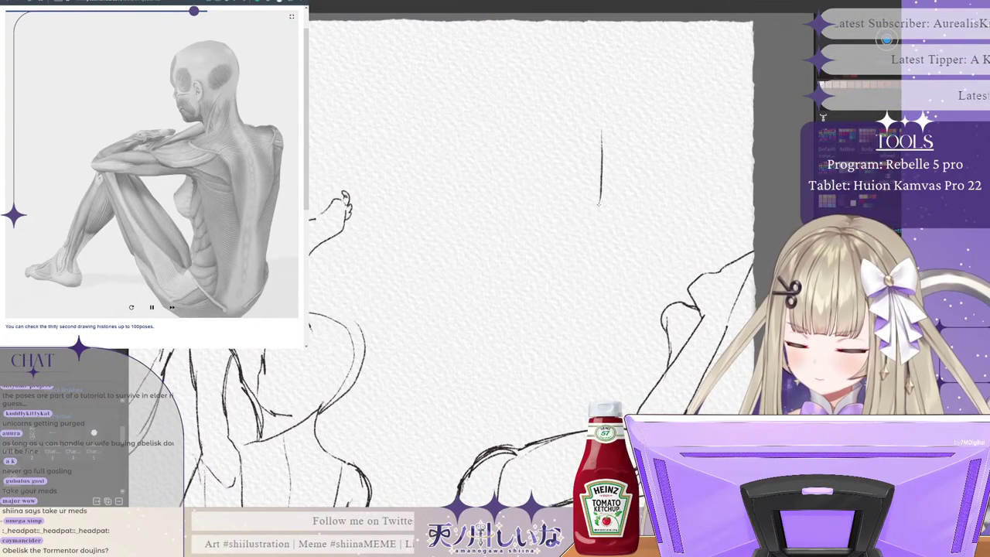
pyautogui.hotkey('ctrl', 'z')
pyautogui.moveTo(609, 138); pyautogui.dragTo(610, 190)
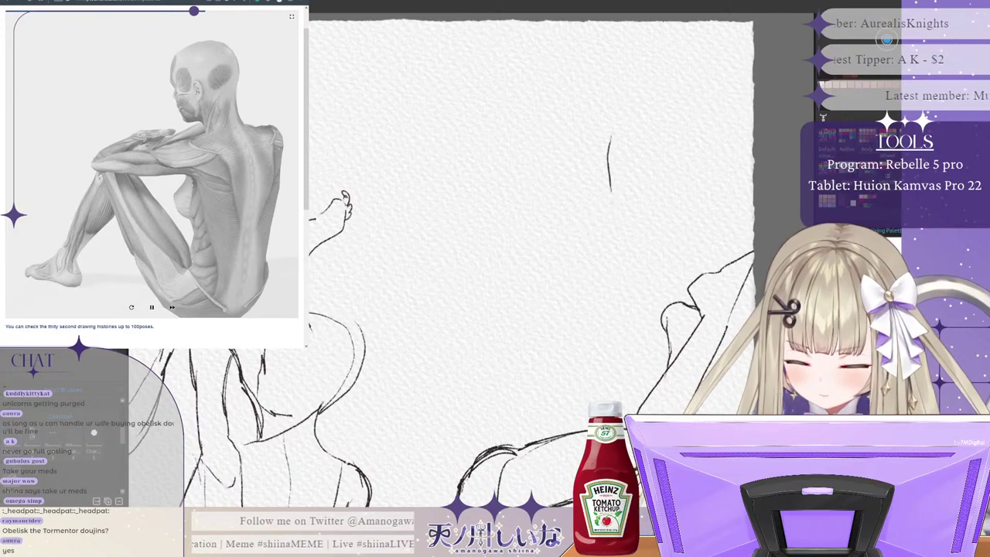
pyautogui.moveTo(611, 224); pyautogui.dragTo(573, 348)
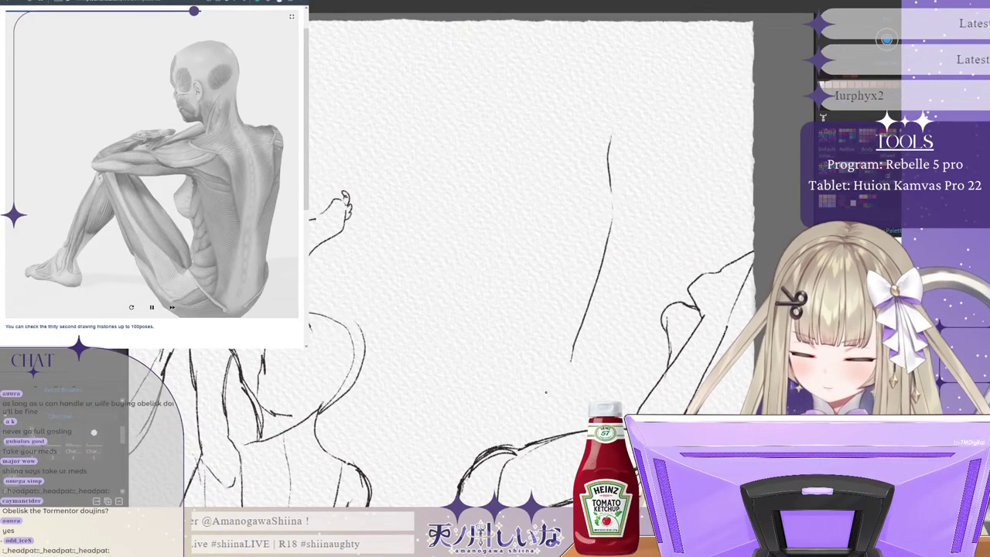
pyautogui.moveTo(440, 336); pyautogui.dragTo(513, 383)
pyautogui.hotkey('ctrl', 'z')
pyautogui.moveTo(481, 331); pyautogui.dragTo(493, 353)
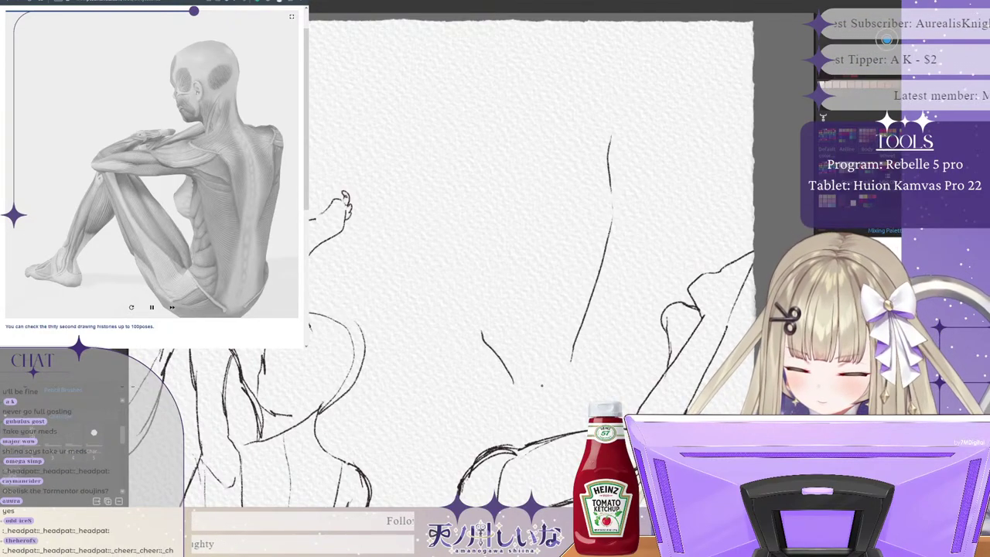
pyautogui.moveTo(539, 383)
pyautogui.mouseDown()
pyautogui.moveTo(568, 369)
pyautogui.moveTo(584, 328)
pyautogui.moveTo(569, 363)
pyautogui.mouseUp()
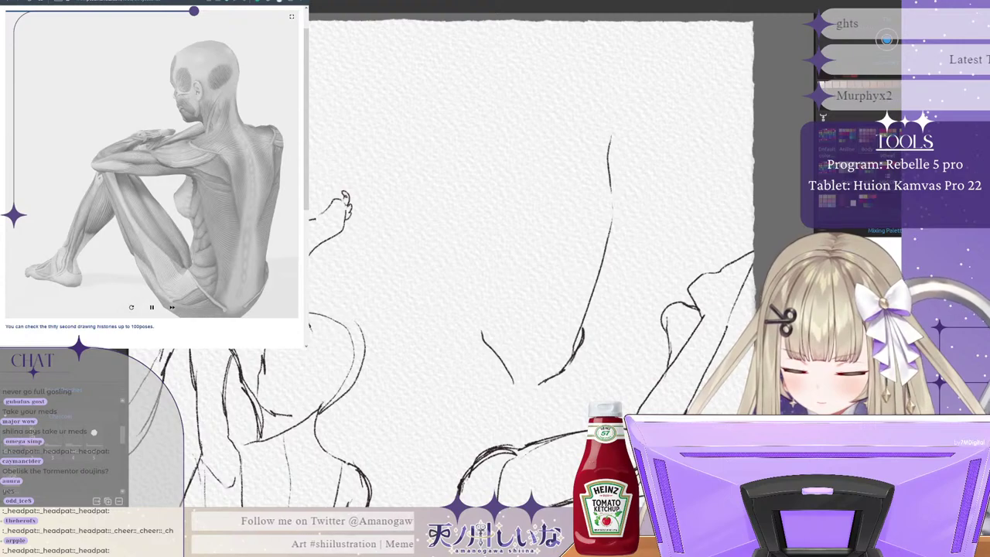
pyautogui.hotkey('ctrl', 'z')
pyautogui.hotkey('ctrl', 'z')
pyautogui.hotkey('ctrl', 'z')
pyautogui.hotkey('ctrl', 'z')
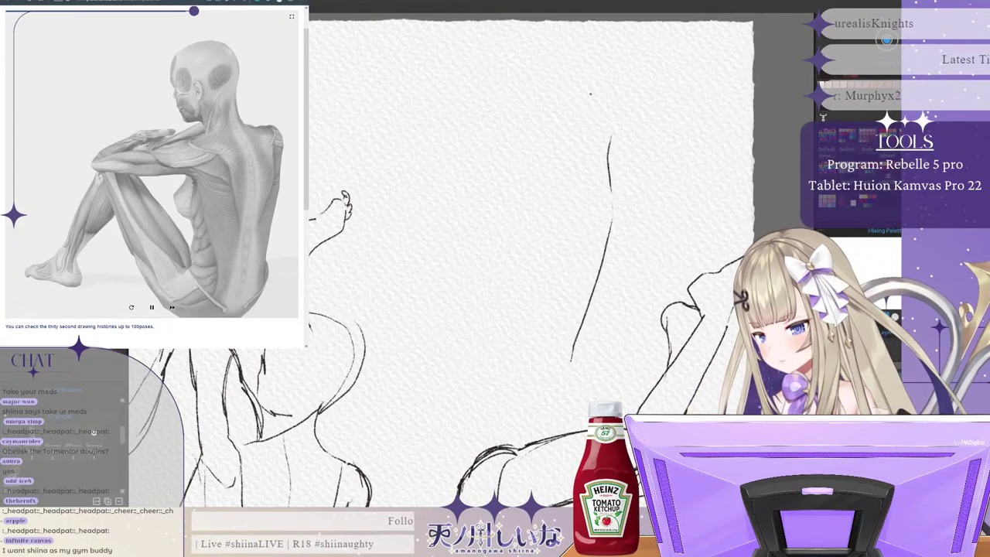
pyautogui.hotkey('ctrl', 'z')
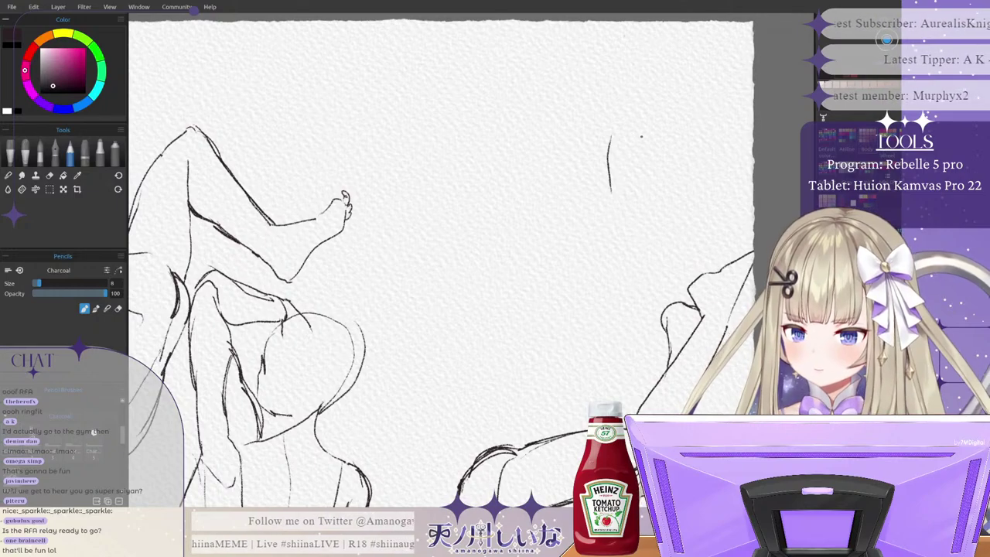
pyautogui.hotkey('ctrl', 'z')
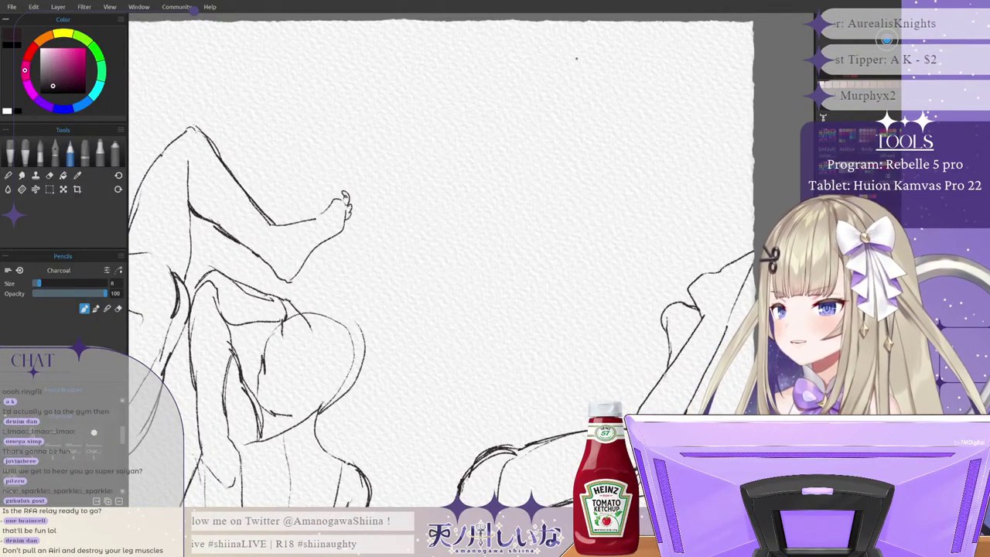
pyautogui.moveTo(553, 141); pyautogui.dragTo(523, 153)
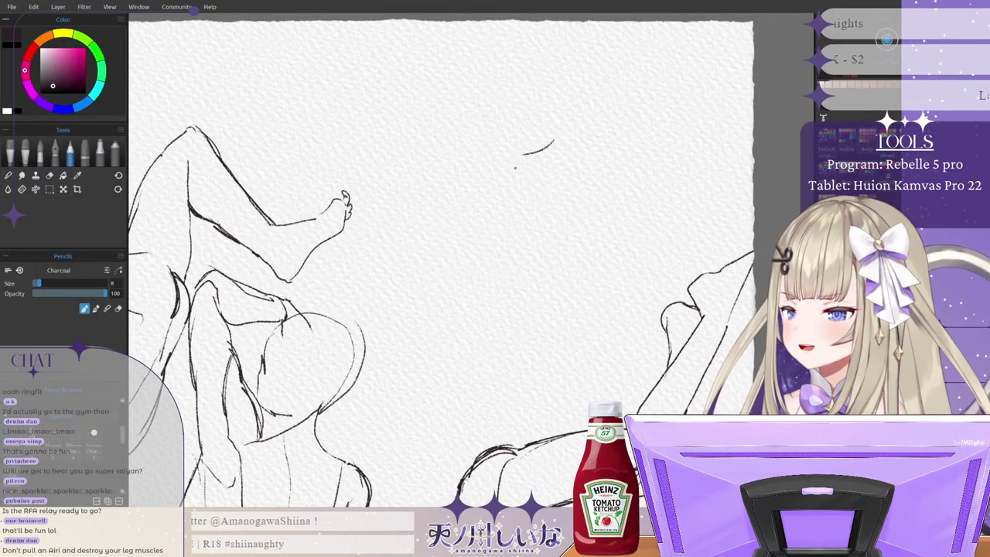
pyautogui.hotkey('ctrl', 'z')
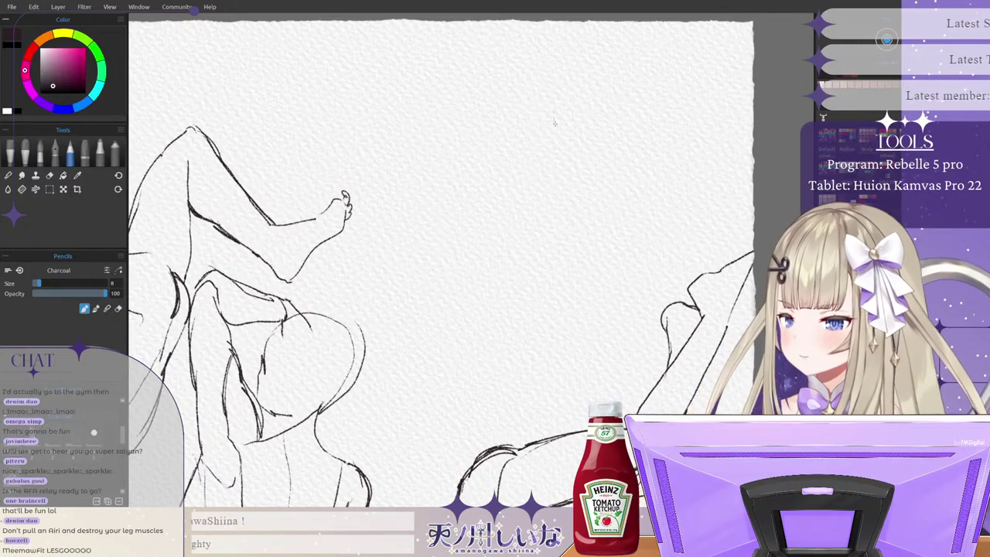
pyautogui.moveTo(554, 115)
pyautogui.mouseDown()
pyautogui.moveTo(579, 205)
pyautogui.moveTo(526, 380)
pyautogui.mouseUp()
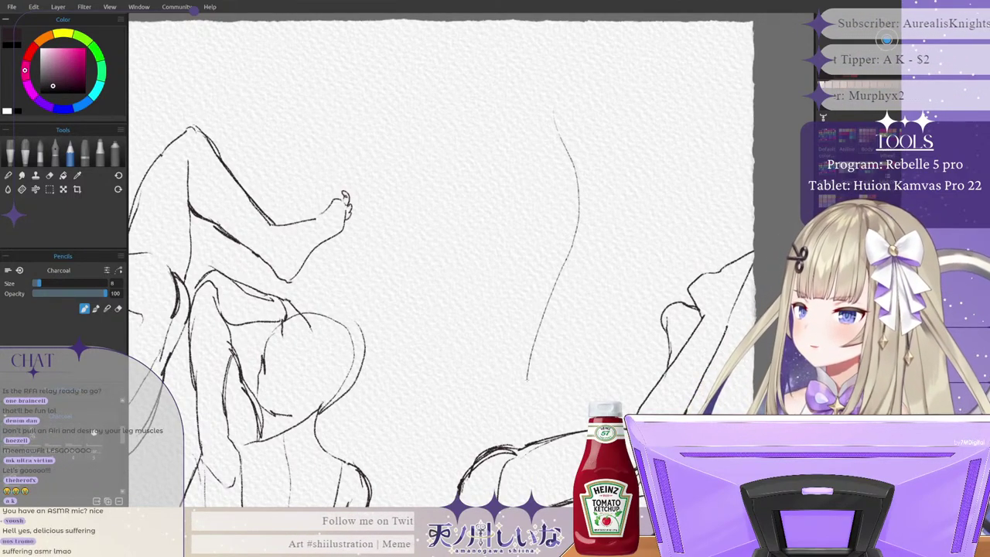
pyautogui.hotkey('ctrl', 'z')
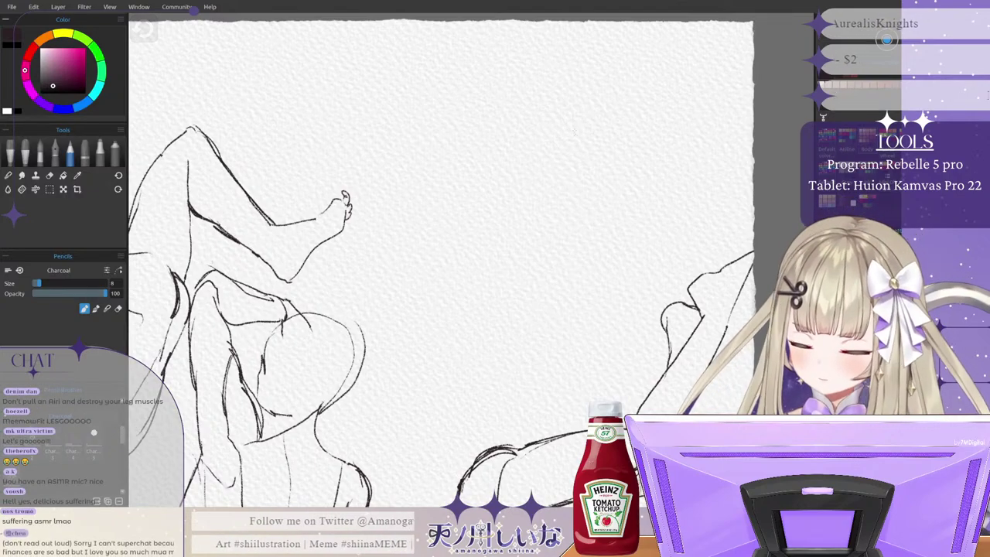
# Step: Sketch a long S-curved guide line for a new figure in the blank upper-right area and try a second contour beside it
pyautogui.moveTo(576, 136)
pyautogui.mouseDown()
pyautogui.moveTo(574, 196)
pyautogui.moveTo(534, 331)
pyautogui.mouseUp()
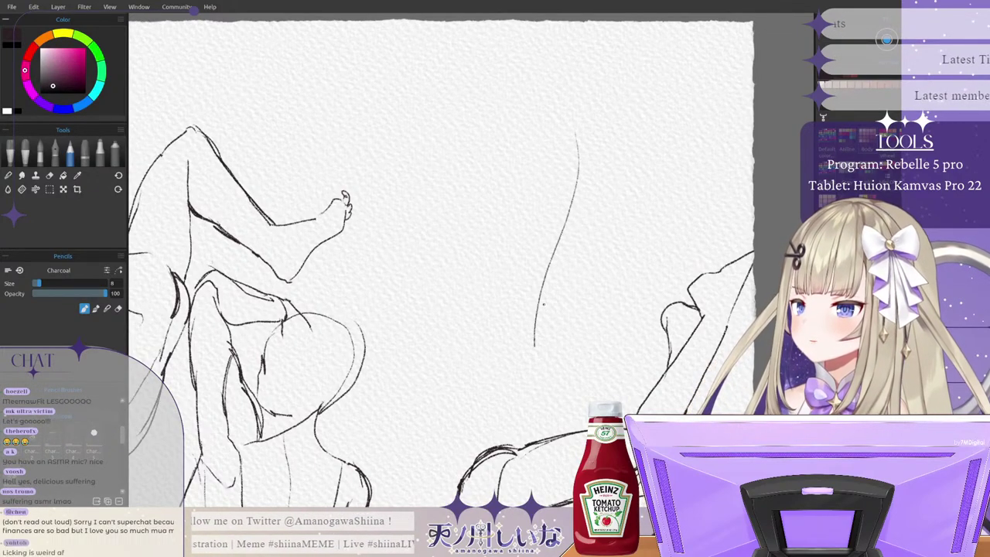
pyautogui.moveTo(487, 292); pyautogui.dragTo(498, 346)
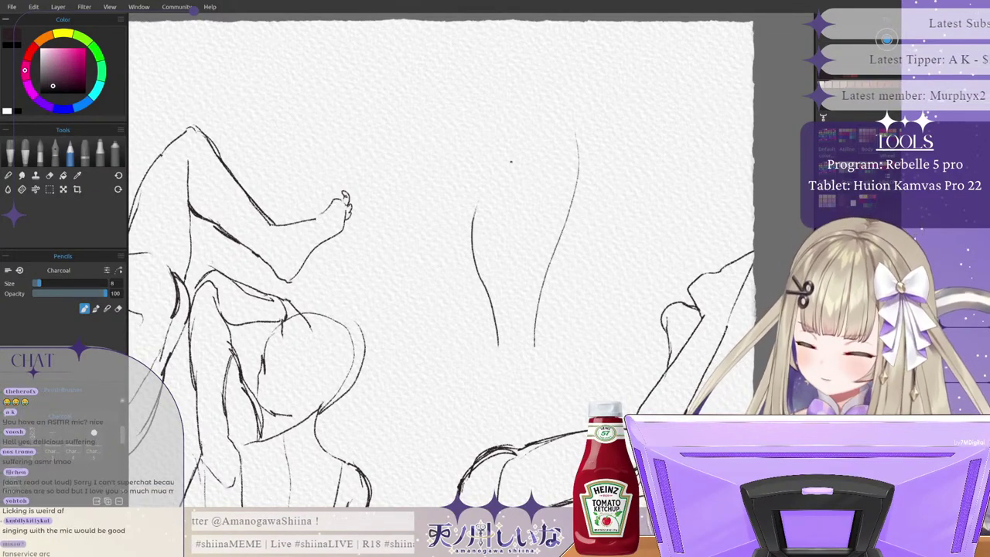
pyautogui.hotkey('ctrl', 'z')
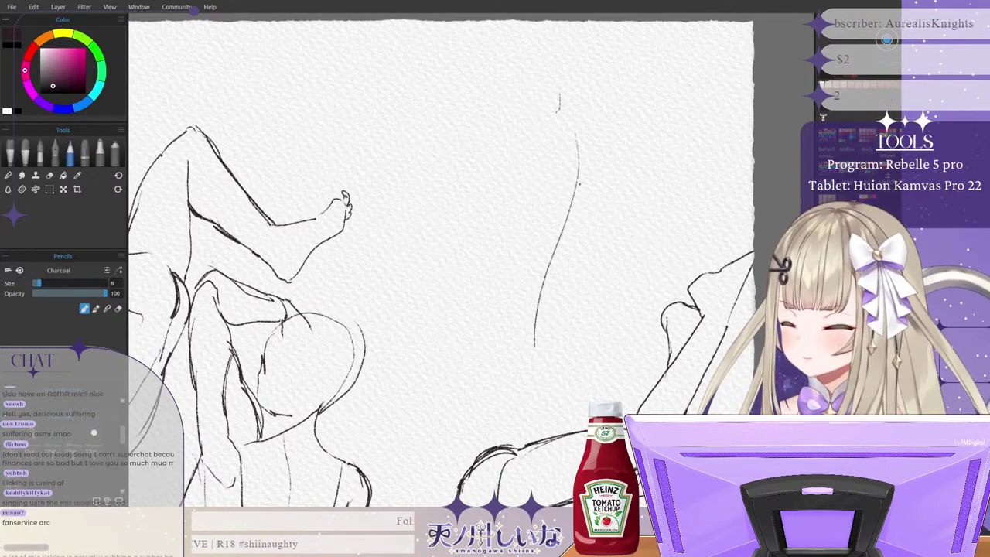
pyautogui.hotkey('ctrl', 'z')
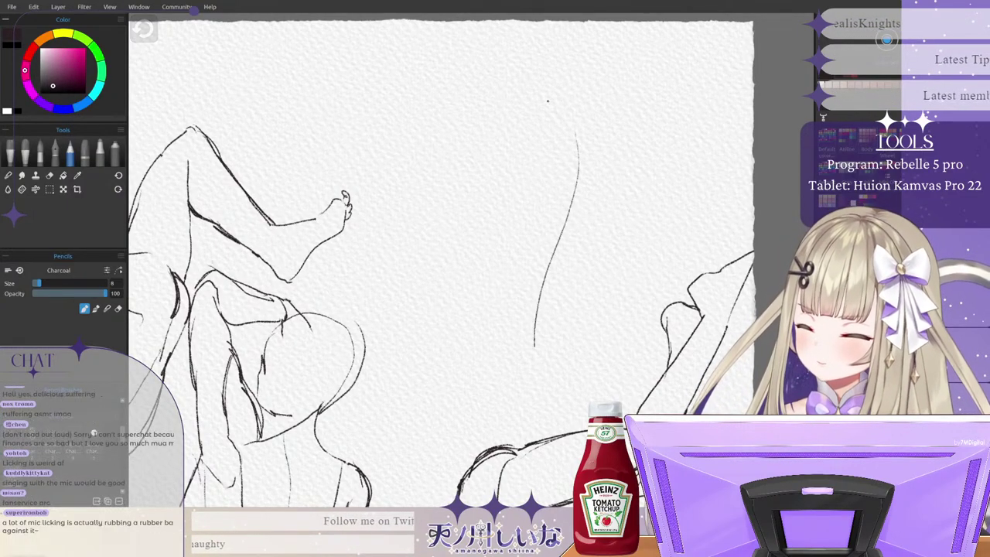
# Step: Outline a slanted, elongated shape with rounded ends above the S-curved guide line
pyautogui.moveTo(481, 120); pyautogui.dragTo(614, 97)
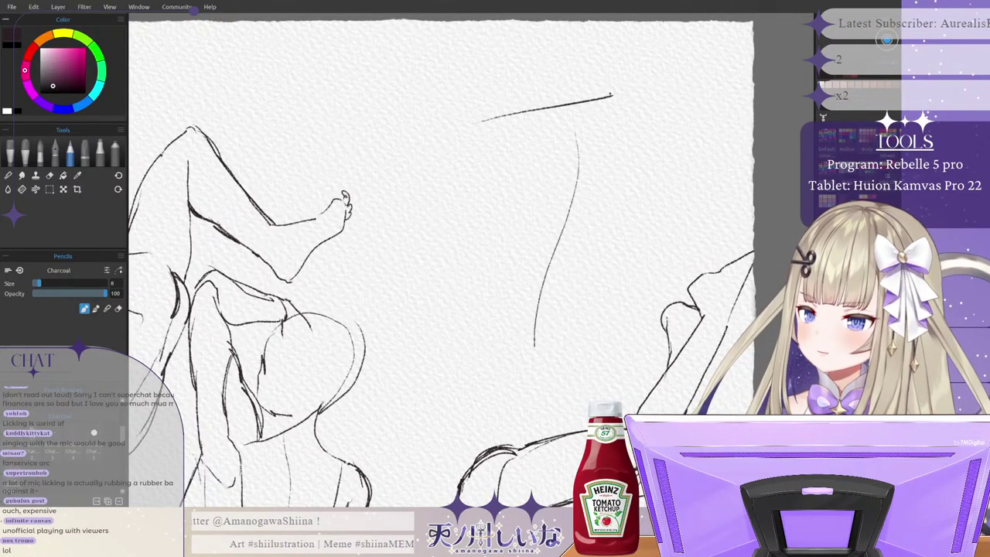
pyautogui.moveTo(613, 96); pyautogui.dragTo(592, 133)
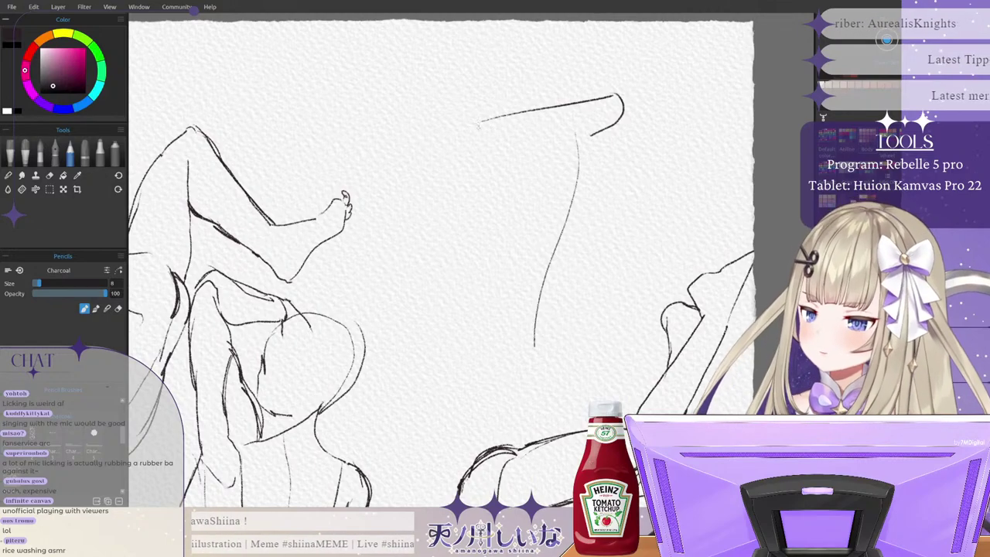
pyautogui.moveTo(480, 122)
pyautogui.mouseDown()
pyautogui.moveTo(524, 142)
pyautogui.moveTo(576, 141)
pyautogui.mouseUp()
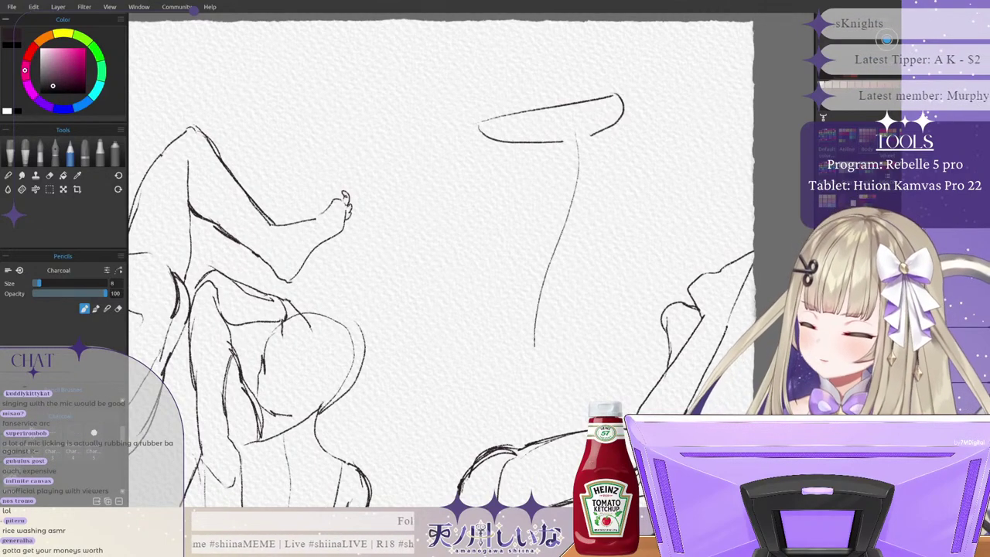
# Step: Draw two contours descending from the slanted shape and tapering inward on either side of the guide line
pyautogui.moveTo(513, 142)
pyautogui.mouseDown()
pyautogui.moveTo(541, 155)
pyautogui.moveTo(540, 266)
pyautogui.mouseUp()
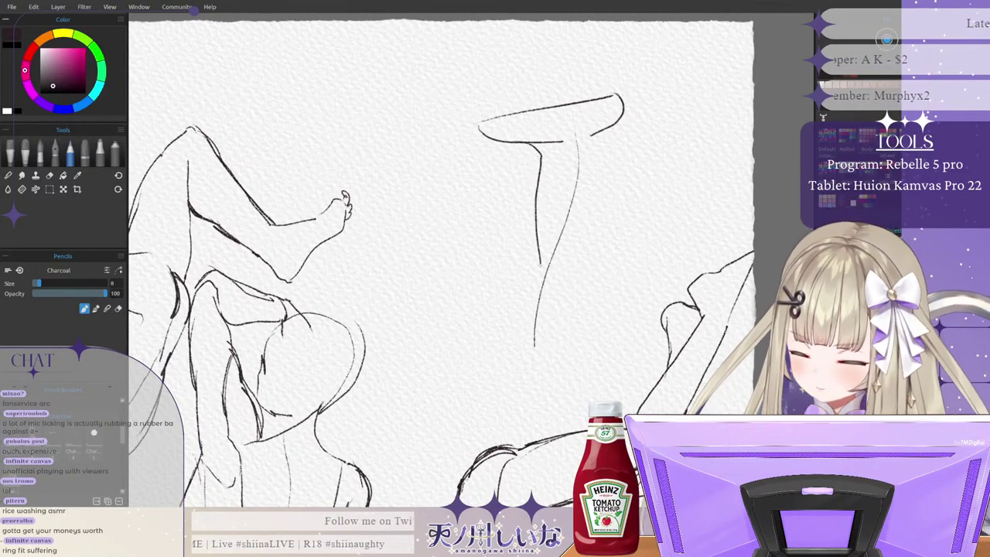
pyautogui.moveTo(622, 118); pyautogui.dragTo(610, 191)
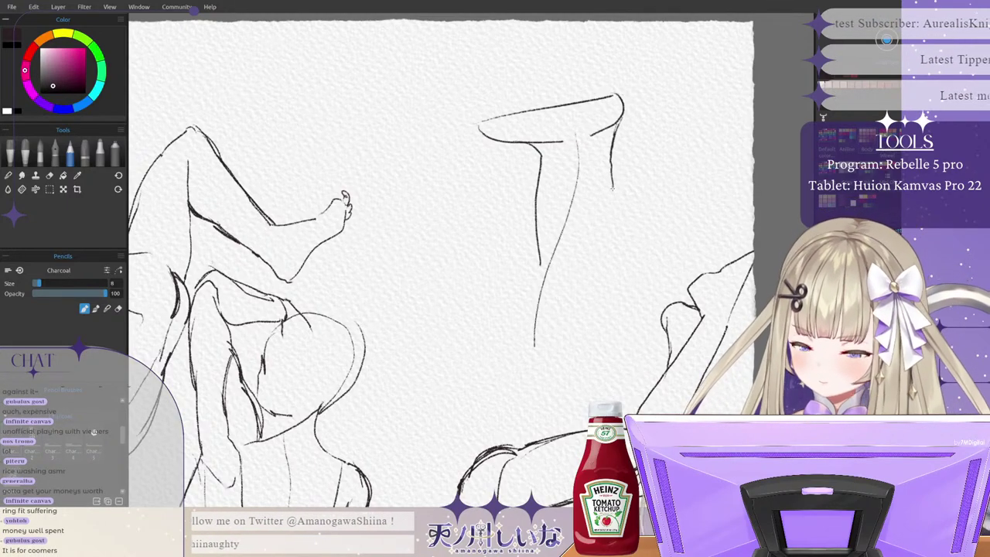
pyautogui.hotkey('ctrl', 'z')
pyautogui.moveTo(617, 125)
pyautogui.mouseDown()
pyautogui.moveTo(601, 215)
pyautogui.moveTo(564, 261)
pyautogui.mouseUp()
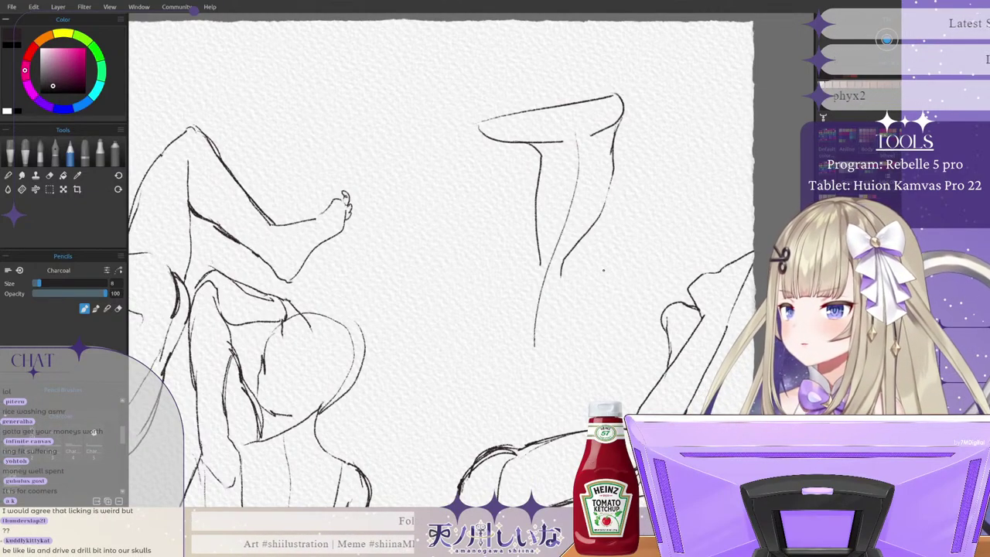
# Step: Extend the slanted shape with a pointed form at its narrow end and try a long outer contour beside the figure
pyautogui.moveTo(495, 173)
pyautogui.mouseDown()
pyautogui.moveTo(534, 198)
pyautogui.moveTo(497, 164)
pyautogui.moveTo(425, 157)
pyautogui.moveTo(495, 116)
pyautogui.moveTo(455, 128)
pyautogui.mouseUp()
pyautogui.hotkey('ctrl', 'z')
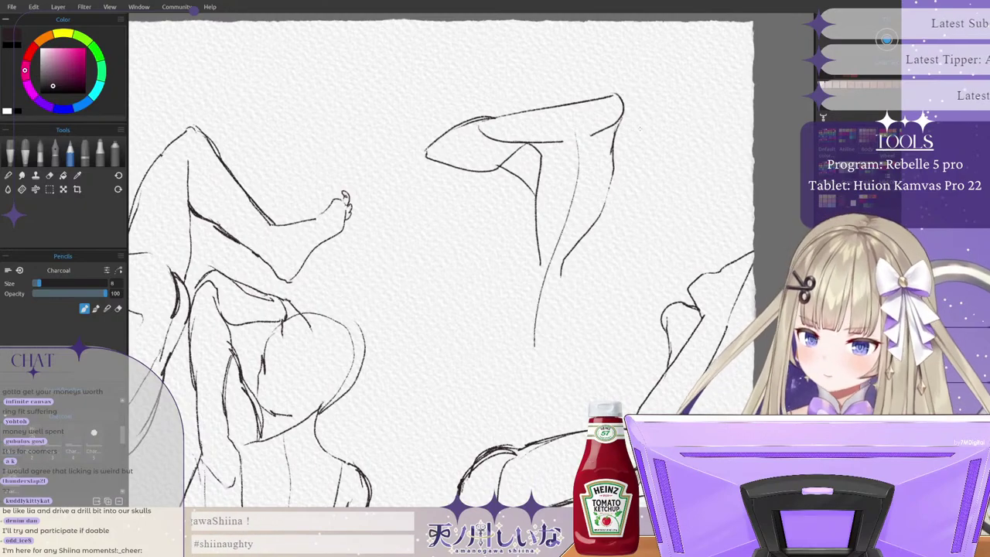
pyautogui.moveTo(636, 140)
pyautogui.mouseDown()
pyautogui.moveTo(619, 255)
pyautogui.moveTo(590, 342)
pyautogui.mouseUp()
pyautogui.hotkey('ctrl', 'z')
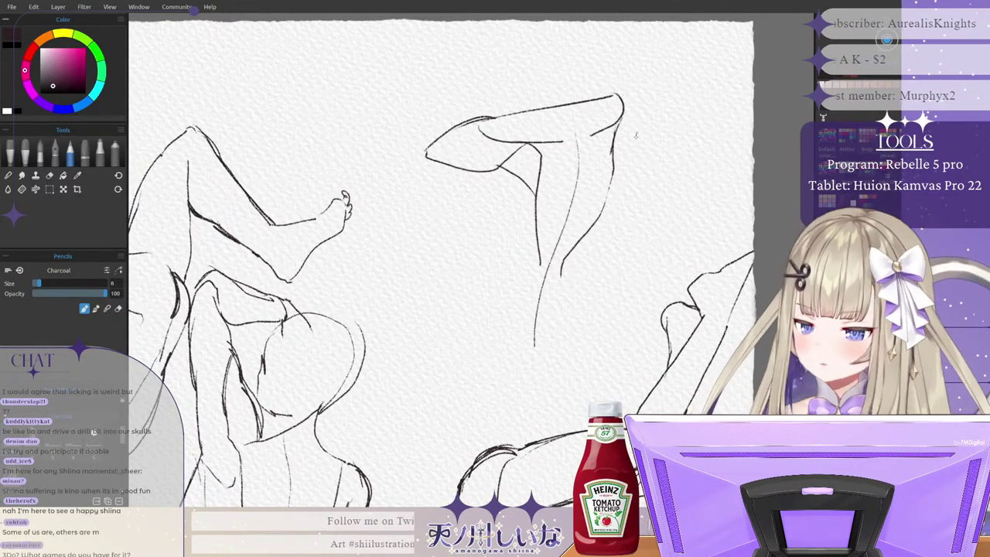
# Step: Draw the new figure's long outer contour with a narrow loop at its lower end and a curved line closing the base
pyautogui.moveTo(636, 138); pyautogui.dragTo(575, 365)
pyautogui.moveTo(584, 309); pyautogui.dragTo(577, 352)
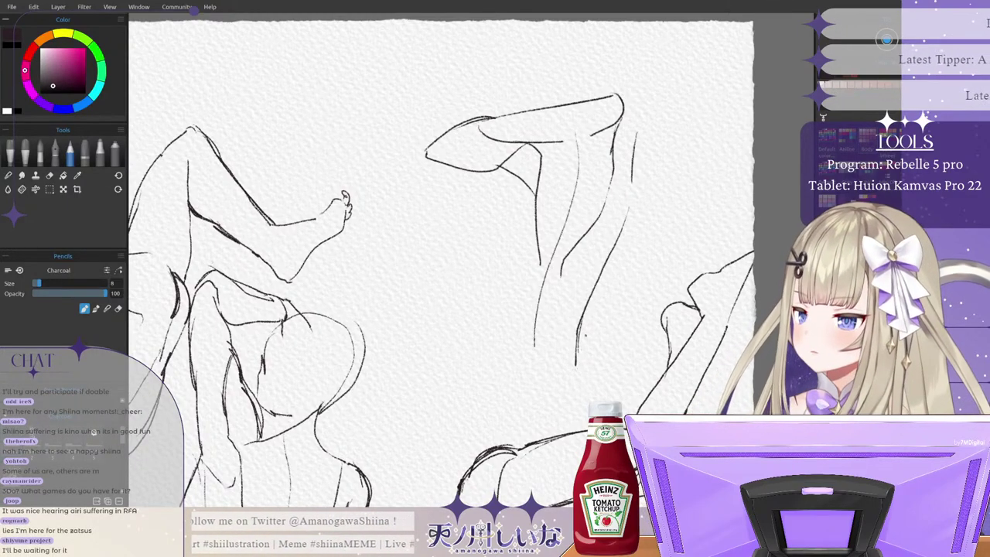
pyautogui.moveTo(588, 311)
pyautogui.mouseDown()
pyautogui.moveTo(591, 360)
pyautogui.moveTo(584, 334)
pyautogui.mouseUp()
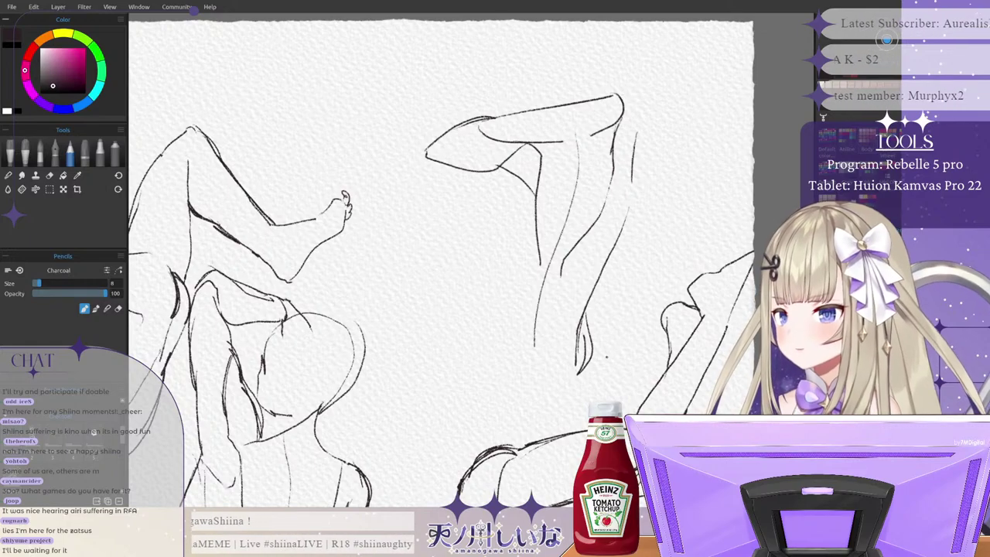
pyautogui.moveTo(576, 376)
pyautogui.mouseDown()
pyautogui.moveTo(546, 405)
pyautogui.moveTo(494, 408)
pyautogui.moveTo(463, 397)
pyautogui.mouseUp()
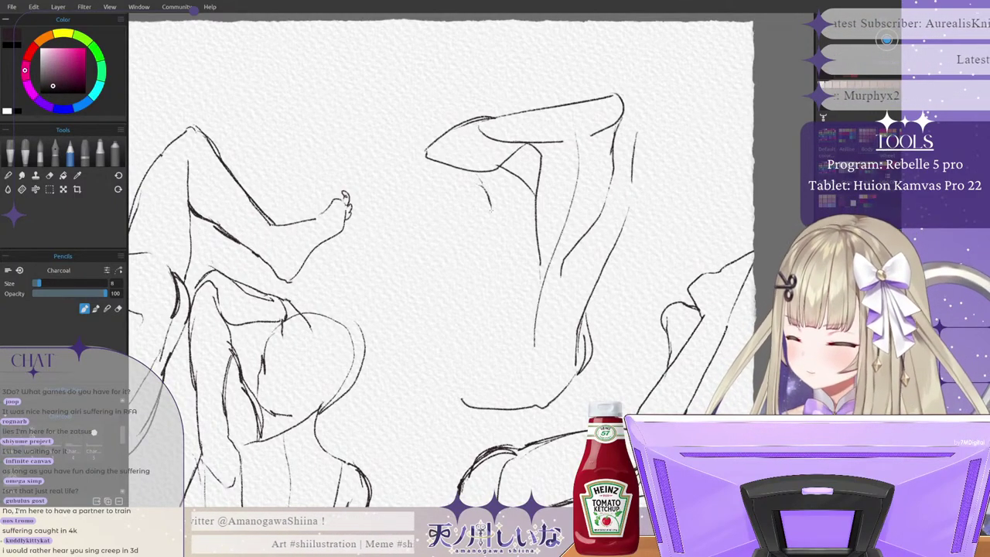
# Step: Draw the new figure's opposite side contour downward and add short converging strokes above the base curve
pyautogui.moveTo(490, 208); pyautogui.dragTo(519, 367)
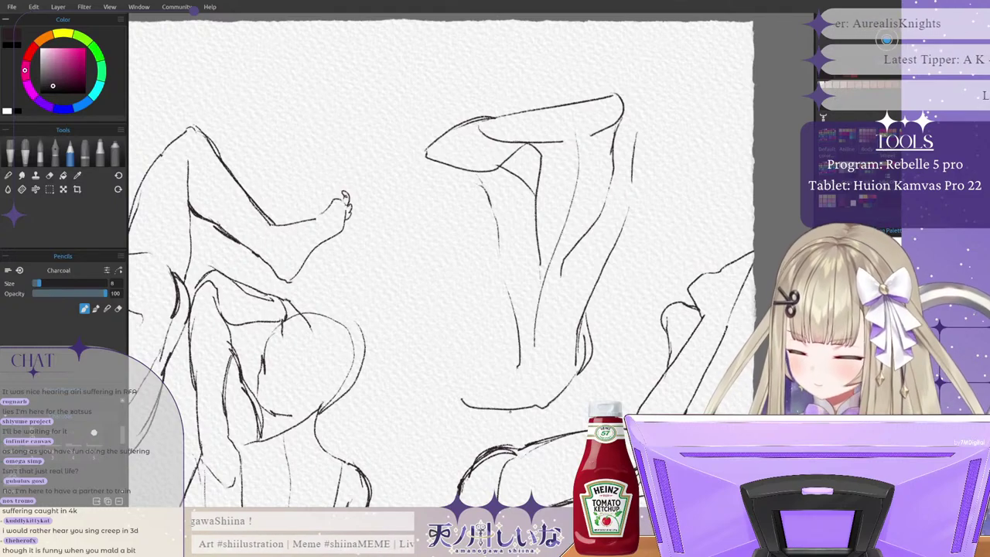
pyautogui.hotkey('ctrl', 'z')
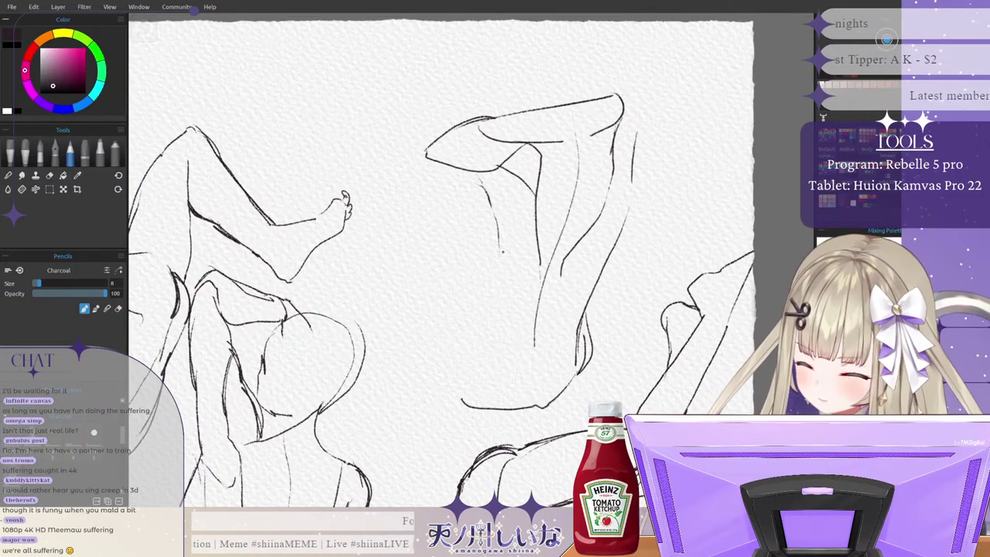
pyautogui.moveTo(499, 262); pyautogui.dragTo(506, 346)
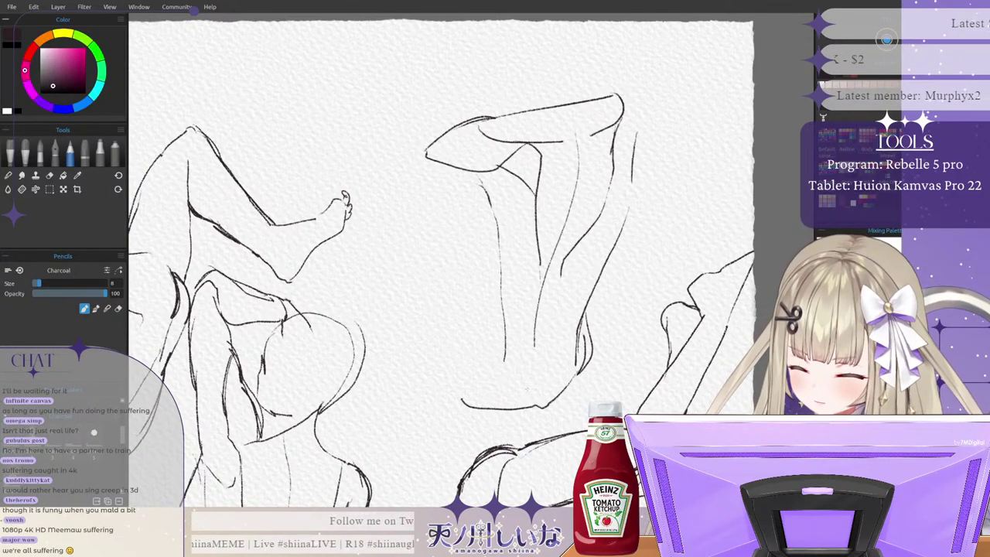
pyautogui.moveTo(533, 378)
pyautogui.mouseDown()
pyautogui.moveTo(481, 330)
pyautogui.moveTo(503, 363)
pyautogui.moveTo(560, 400)
pyautogui.moveTo(542, 412)
pyautogui.mouseUp()
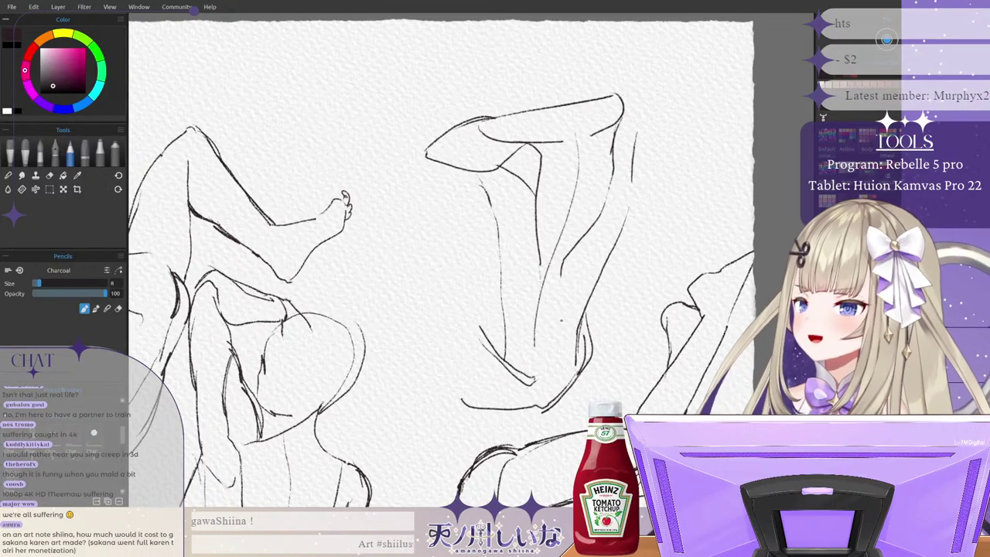
# Step: Undo all charcoal strokes of the unfinished upper-right figure
pyautogui.hotkey('ctrl', 'z')
pyautogui.hotkey('ctrl', 'z')
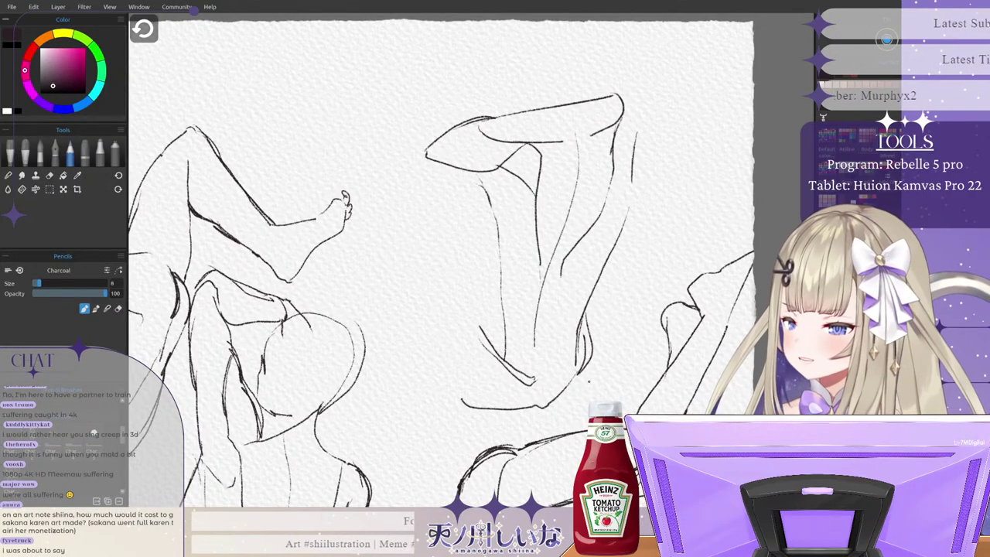
pyautogui.hotkey('ctrl', 'z')
pyautogui.hotkey('ctrl', 'z')
pyautogui.hotkey('ctrl', 'z')
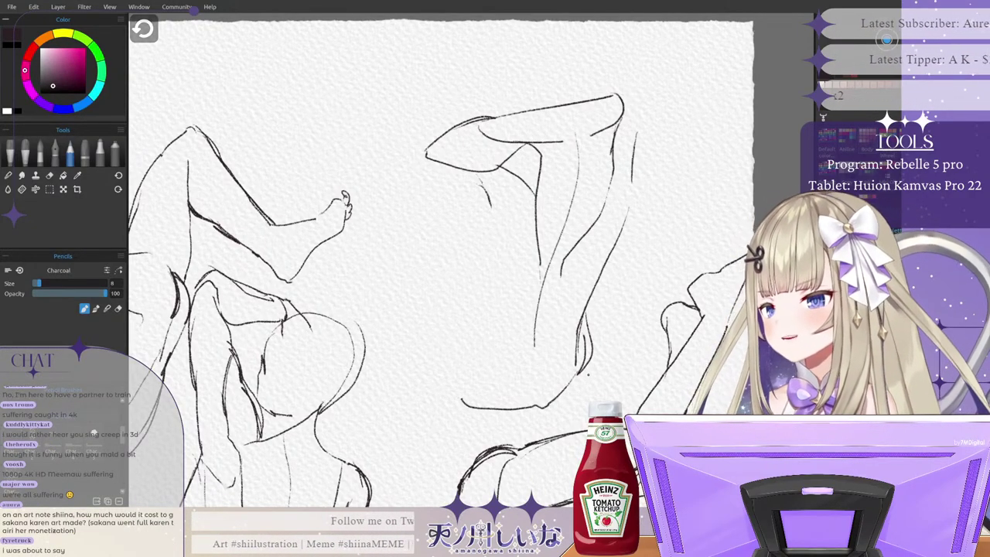
pyautogui.hotkey('ctrl', 'z')
pyautogui.hotkey('ctrl', 'z')
pyautogui.hotkey('ctrl', 'z')
pyautogui.hotkey('ctrl', 'z')
pyautogui.hotkey('ctrl', 'z')
pyautogui.hotkey('ctrl', 'z')
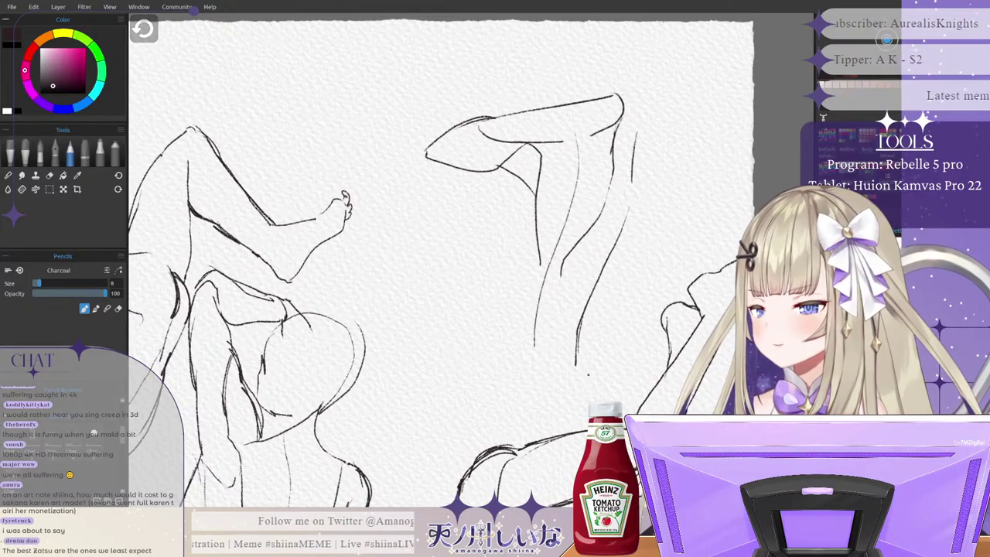
pyautogui.hotkey('ctrl', 'z')
pyautogui.hotkey('ctrl', 'z')
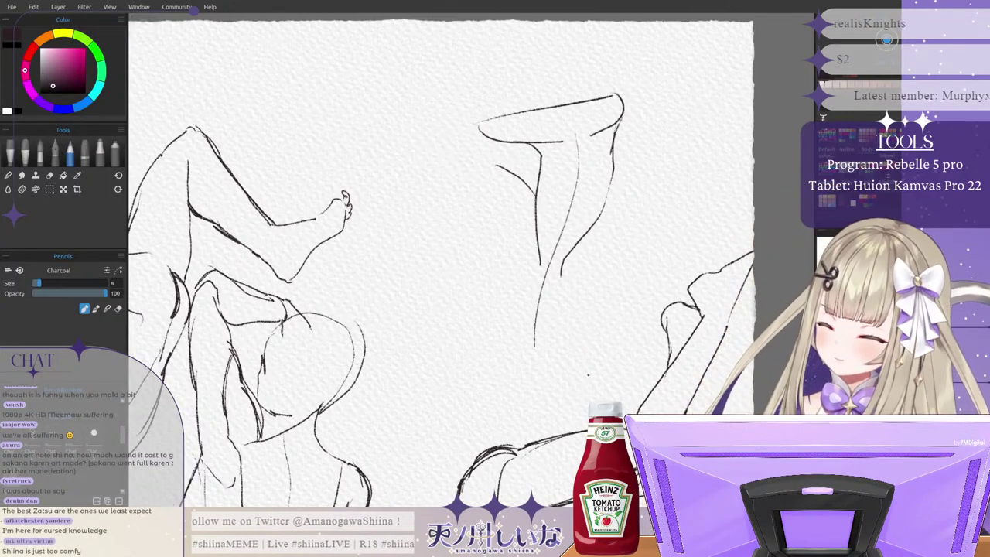
pyautogui.hotkey('ctrl', 'z')
pyautogui.hotkey('ctrl', 'z')
pyautogui.hotkey('ctrl', 'z')
pyautogui.hotkey('ctrl', 'z')
pyautogui.hotkey('ctrl', 'z')
pyautogui.hotkey('ctrl', 'z')
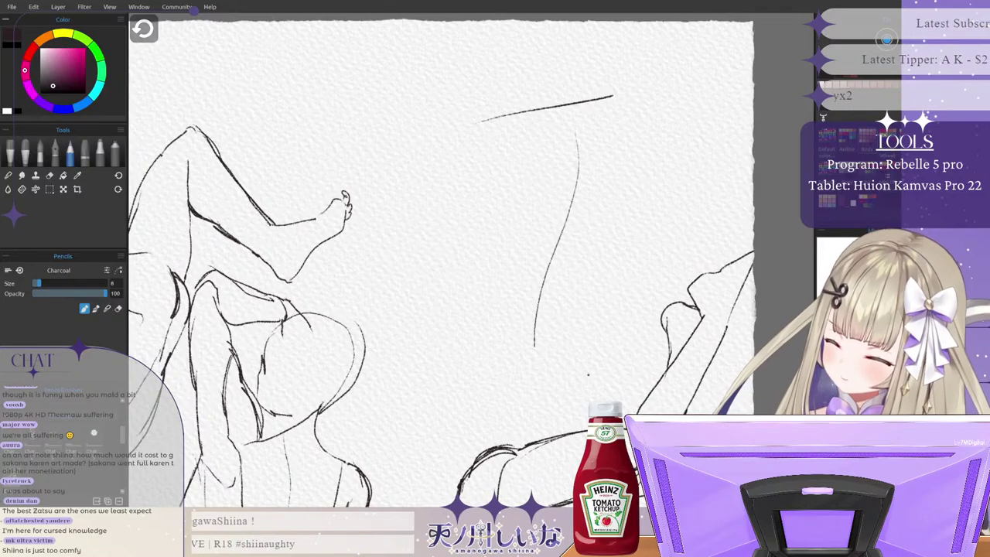
pyautogui.hotkey('ctrl', 'z')
pyautogui.hotkey('ctrl', 'z')
# Step: Review the finished charcoal gesture sketches across the page, up close and as a whole
pyautogui.moveTo(767, 111); pyautogui.dragTo(463, 117)
pyautogui.scroll(6, 495, 160)
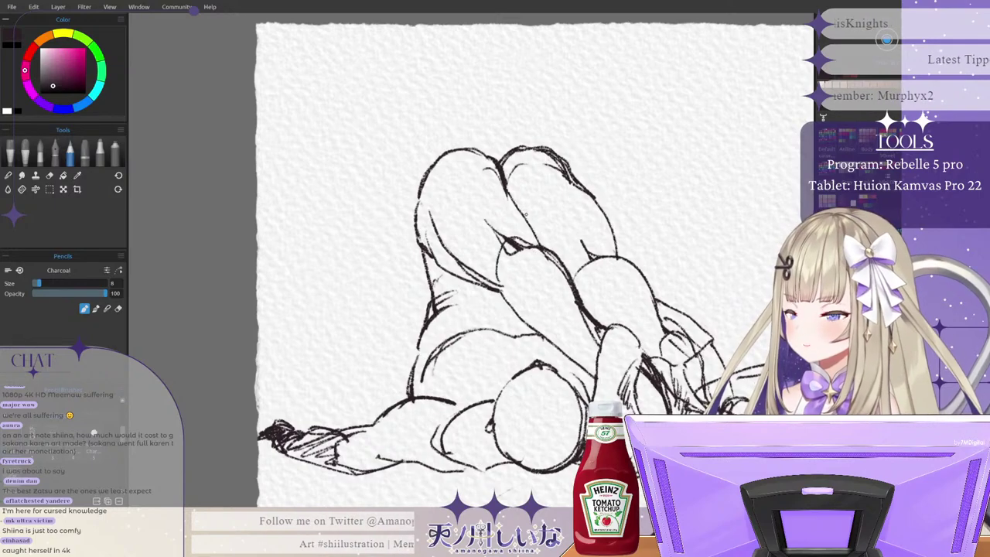
pyautogui.scroll(-3, 570, 213)
pyautogui.scroll(1, 570, 213)
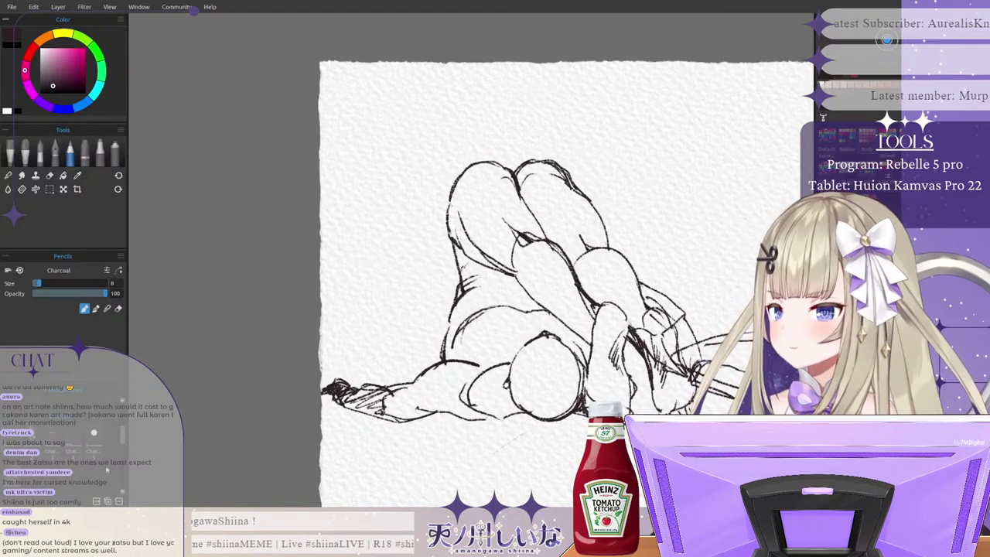
pyautogui.scroll(-1, 107, 469)
pyautogui.scroll(-3, 431, 197)
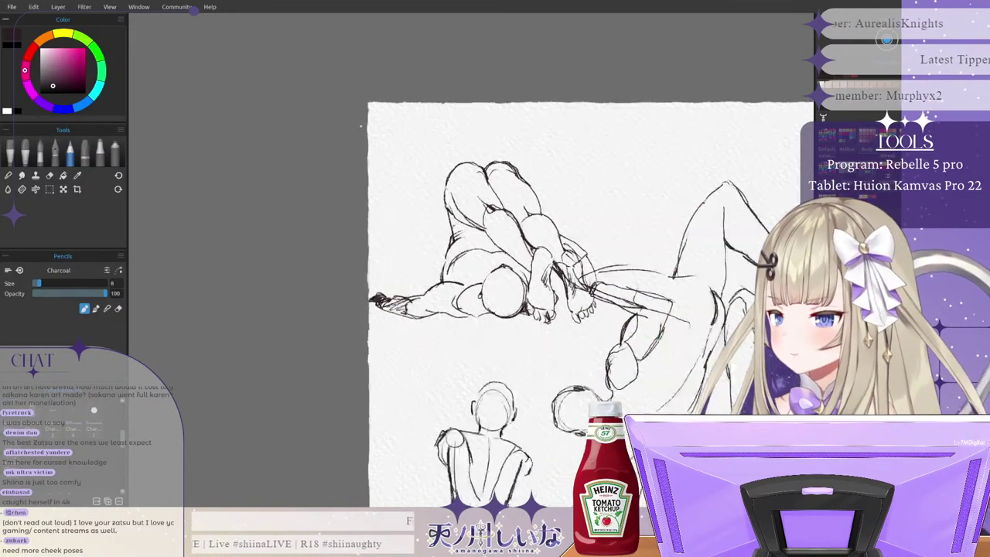
pyautogui.scroll(-3, 433, 168)
pyautogui.scroll(3, 499, 267)
pyautogui.scroll(-1, 364, 175)
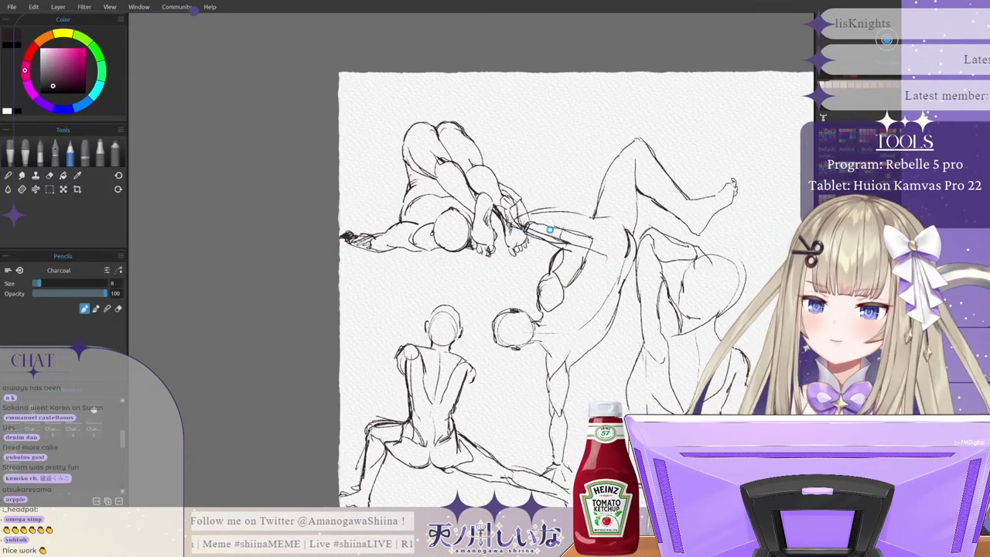
# Step: Create a new blank canvas and switch from charcoal to the Fountain Round ink brush
pyautogui.hotkey('ctrl', 'n')
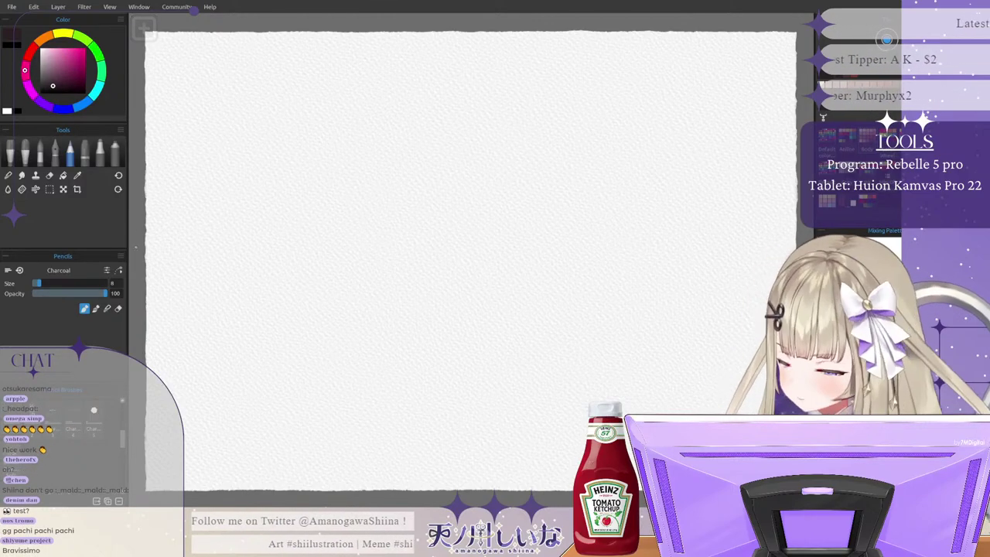
pyautogui.click(55, 153)
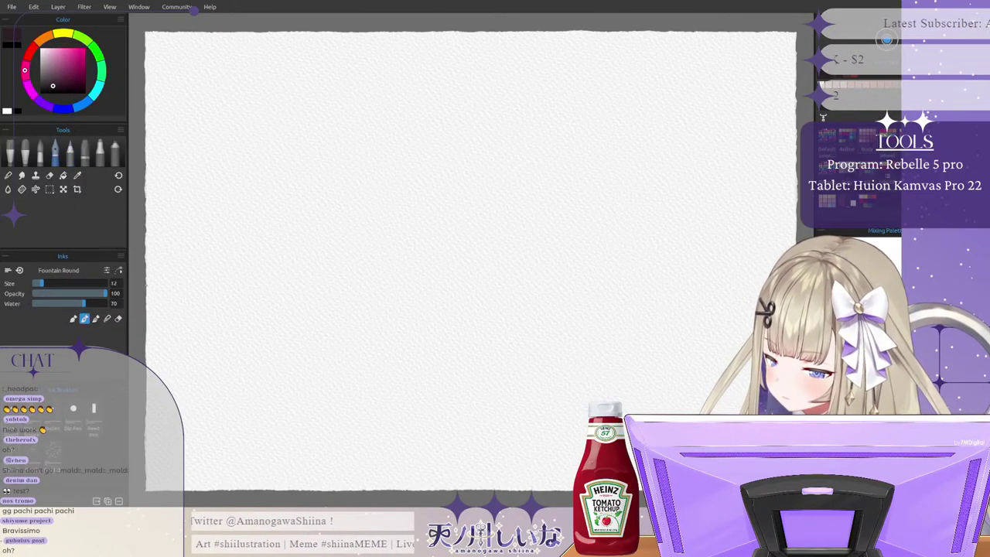
pyautogui.scroll(3, 591, 219)
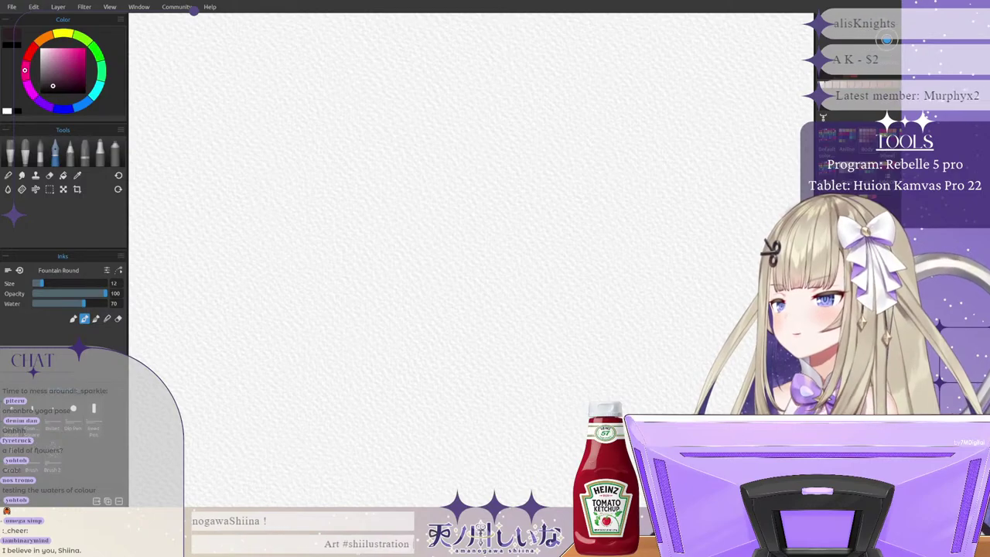
pyautogui.scroll(-5, 471, 260)
pyautogui.scroll(5, 471, 260)
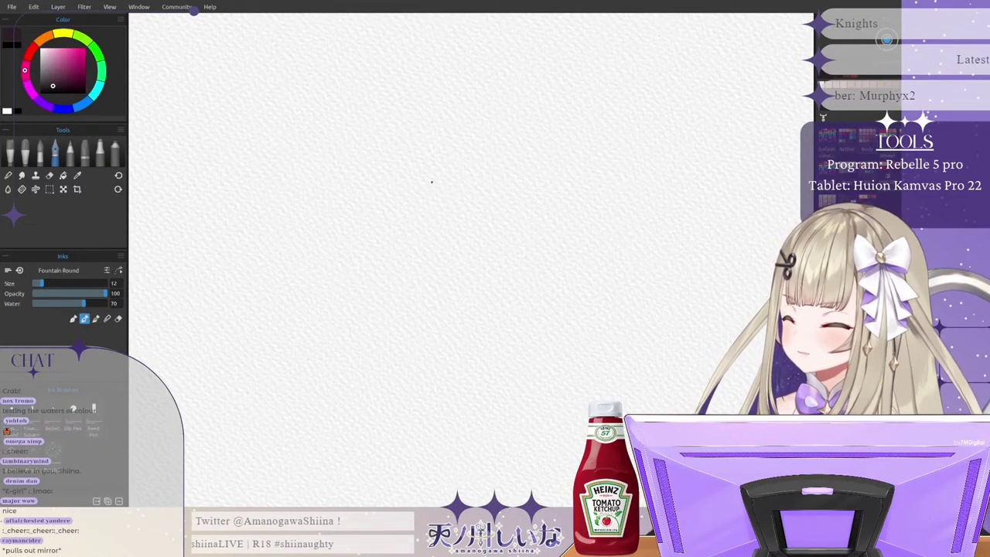
pyautogui.moveTo(431, 183); pyautogui.dragTo(484, 177)
pyautogui.hotkey('ctrl', 'z')
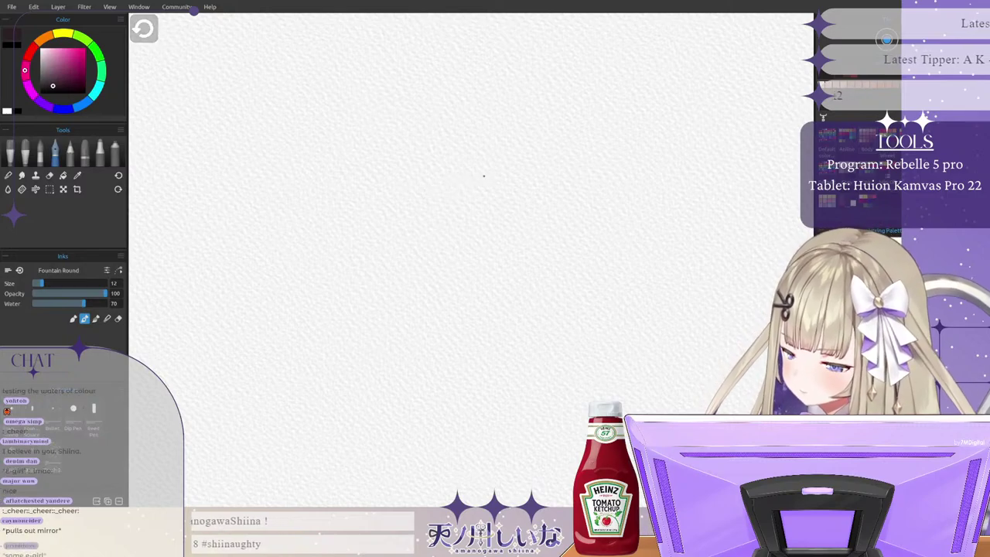
# Step: Lower the ink opacity to 80 and draw a short arched upper lid line in the canvas's upper middle
pyautogui.click(92, 294)
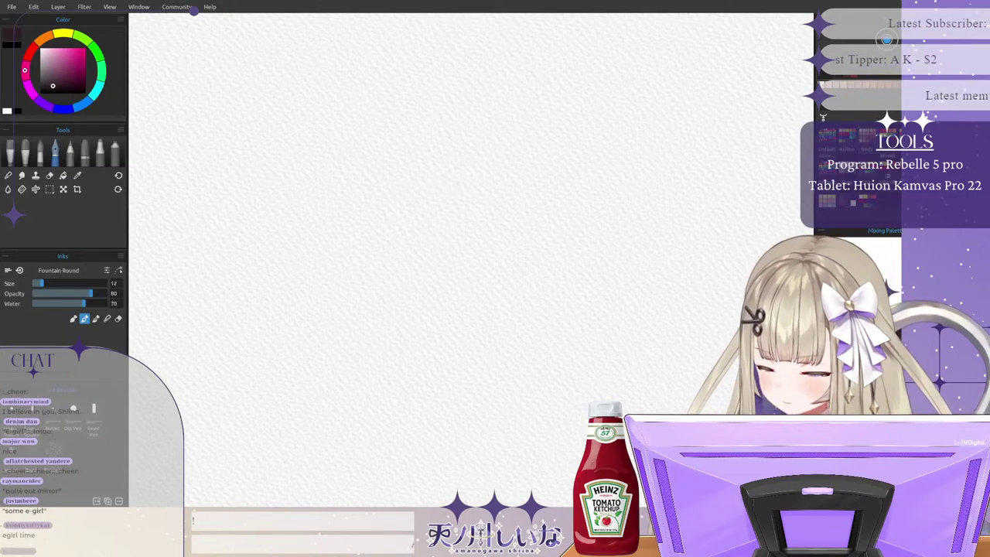
pyautogui.moveTo(448, 185); pyautogui.dragTo(532, 188)
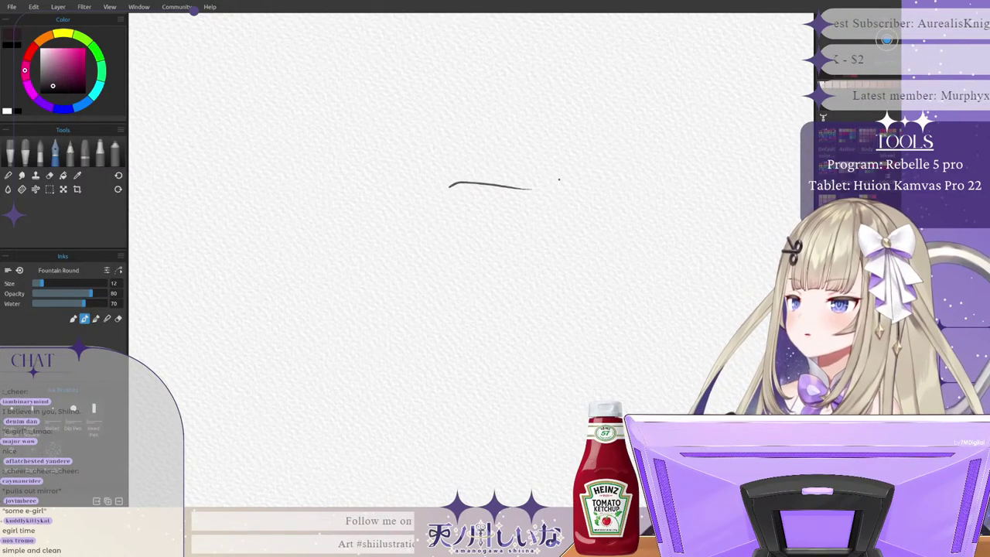
pyautogui.hotkey('ctrl', 'z')
pyautogui.moveTo(447, 188); pyautogui.dragTo(530, 192)
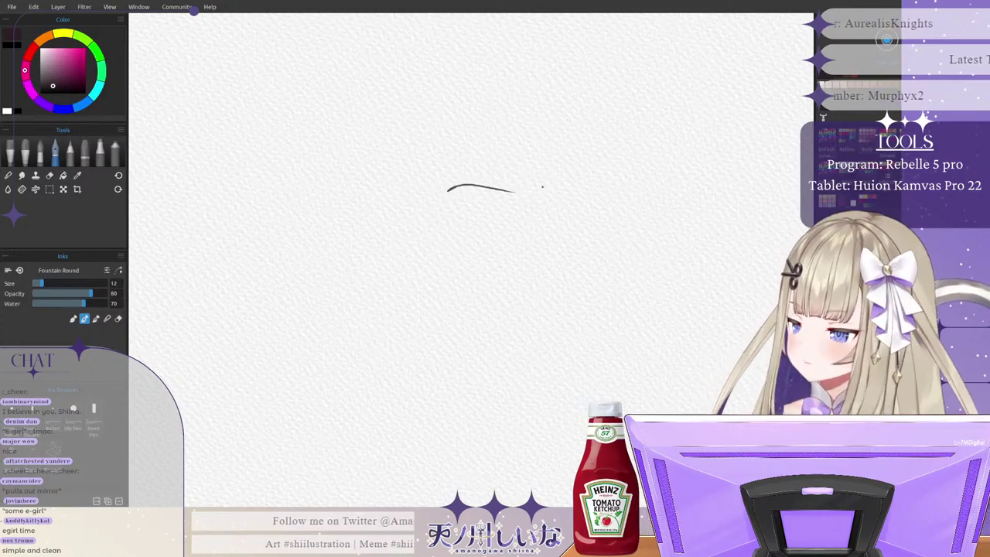
pyautogui.moveTo(453, 187)
pyautogui.mouseDown()
pyautogui.moveTo(443, 194)
pyautogui.moveTo(472, 210)
pyautogui.mouseUp()
pyautogui.hotkey('ctrl', 'z')
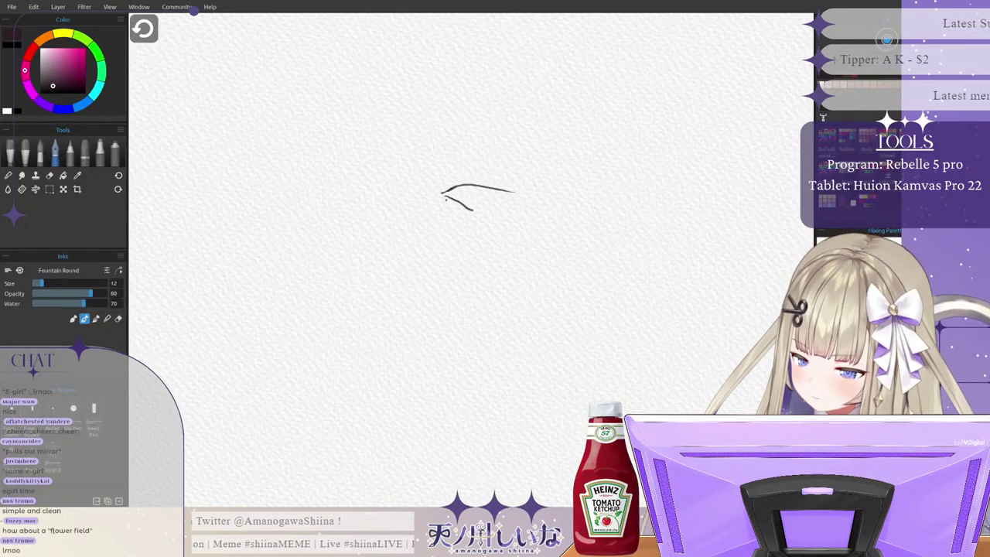
pyautogui.hotkey('ctrl', 'z')
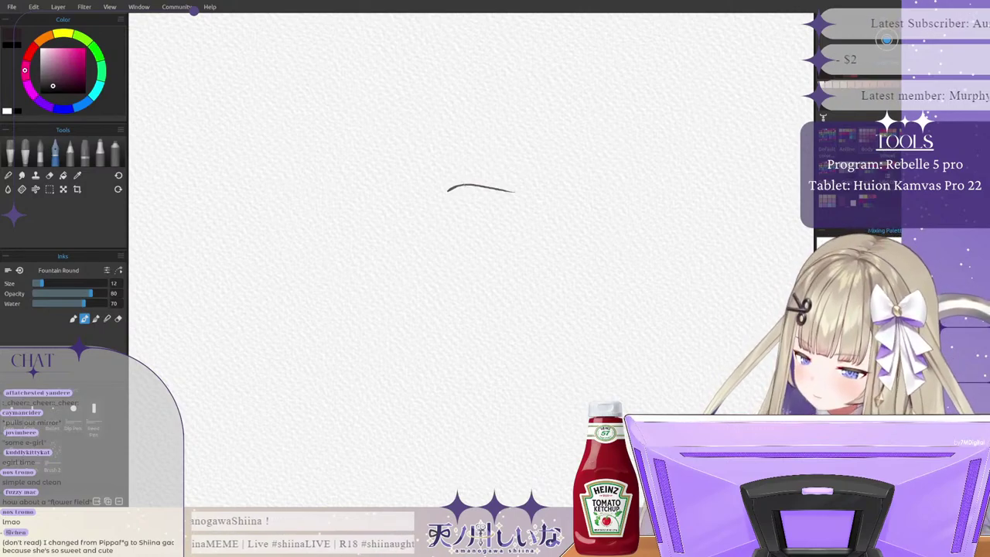
pyautogui.hotkey('ctrl', 'z')
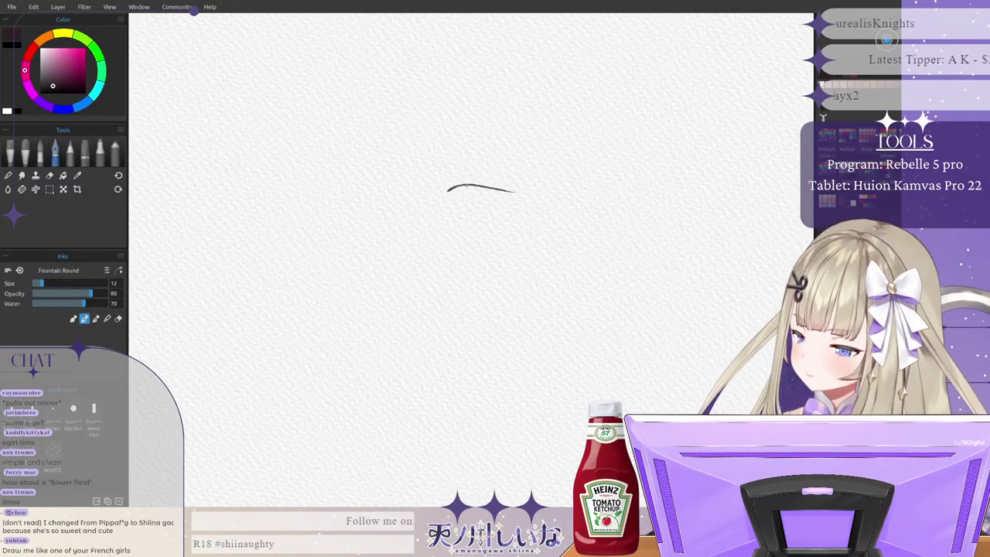
# Step: Thicken the upper lid line into a dark stroke tapering at both ends and extend its outer tip
pyautogui.moveTo(464, 188)
pyautogui.mouseDown()
pyautogui.moveTo(525, 193)
pyautogui.moveTo(446, 193)
pyautogui.moveTo(474, 184)
pyautogui.mouseUp()
pyautogui.hotkey('ctrl', 'z')
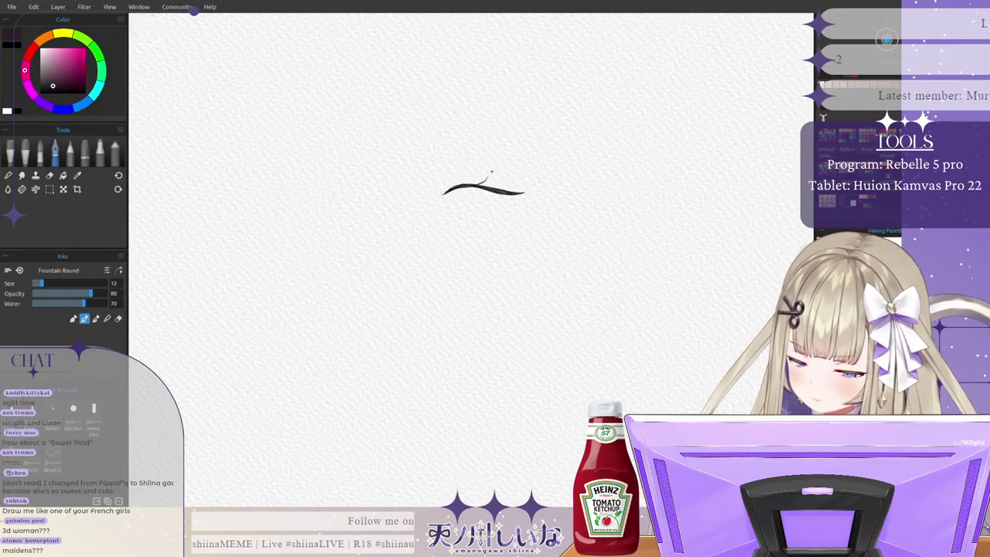
pyautogui.hotkey('ctrl', 'z')
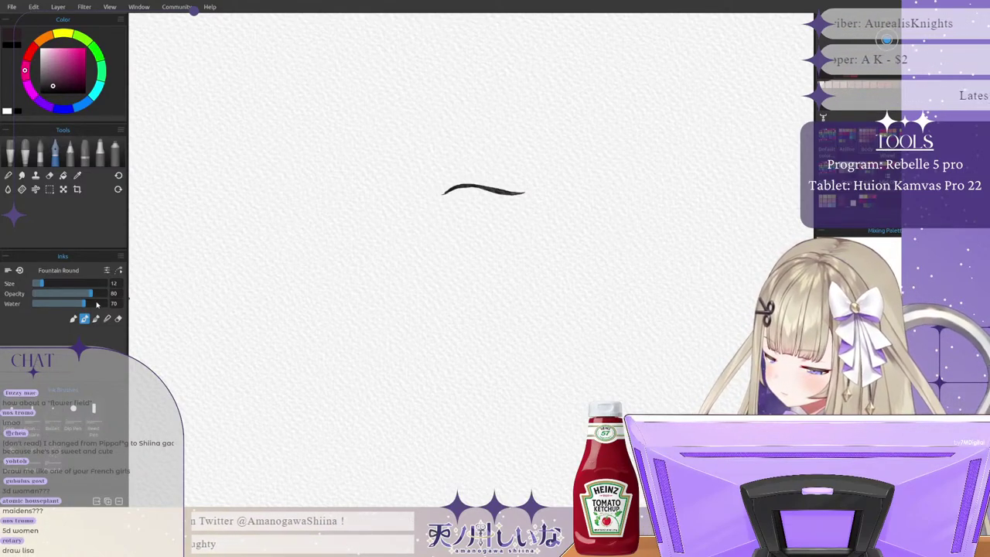
# Step: Raise the brush's water to 83 and draw a thin curved lash rising from the middle of the lid line
pyautogui.moveTo(85, 304); pyautogui.dragTo(94, 305)
pyautogui.moveTo(478, 185); pyautogui.dragTo(508, 178)
pyautogui.hotkey('ctrl', 'z')
pyautogui.hotkey('ctrl', 'z')
pyautogui.hotkey('ctrl', 'z')
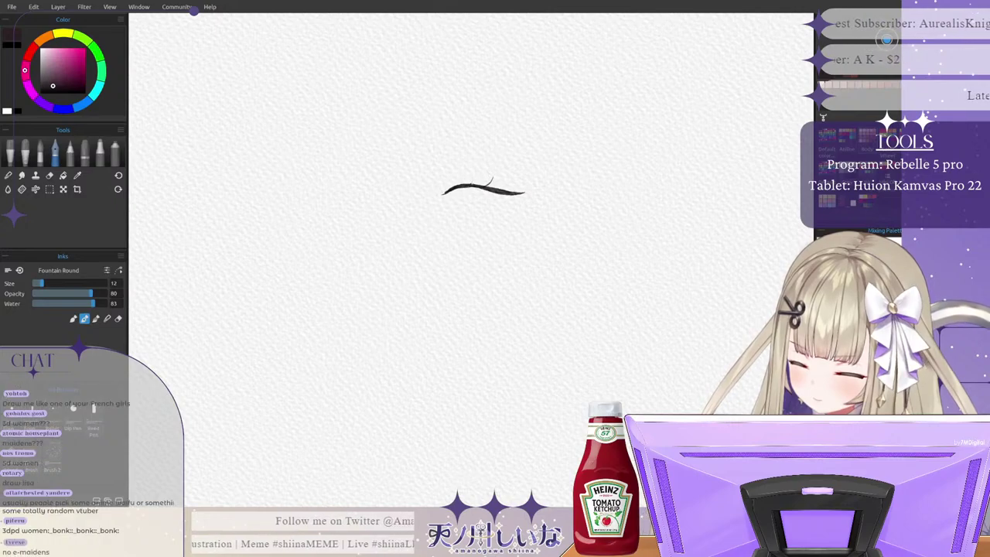
# Step: Add short upward-flicking eyelashes at intervals along the upper lid line
pyautogui.moveTo(470, 185); pyautogui.dragTo(478, 177)
pyautogui.hotkey('ctrl', 'z')
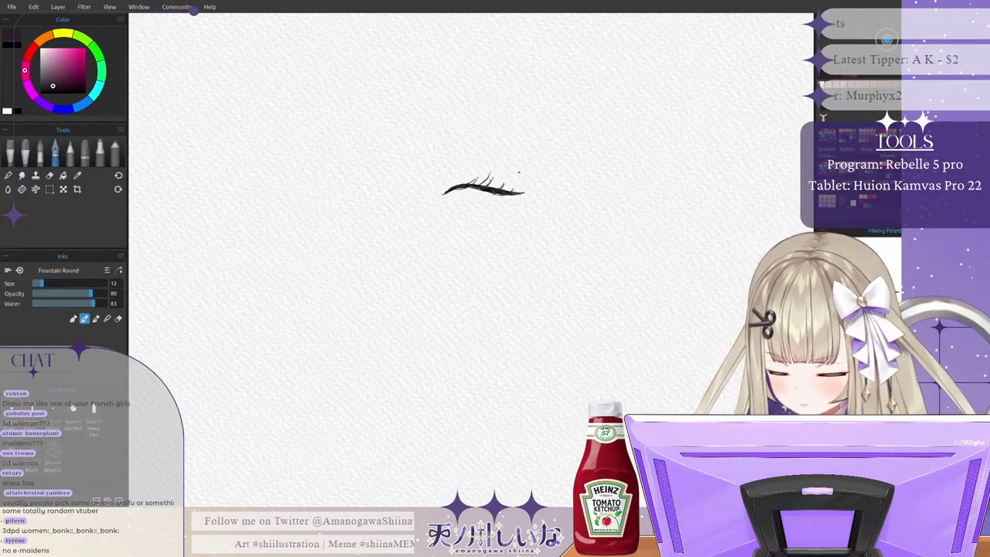
pyautogui.moveTo(493, 176); pyautogui.dragTo(502, 158)
pyautogui.hotkey('ctrl', 'z')
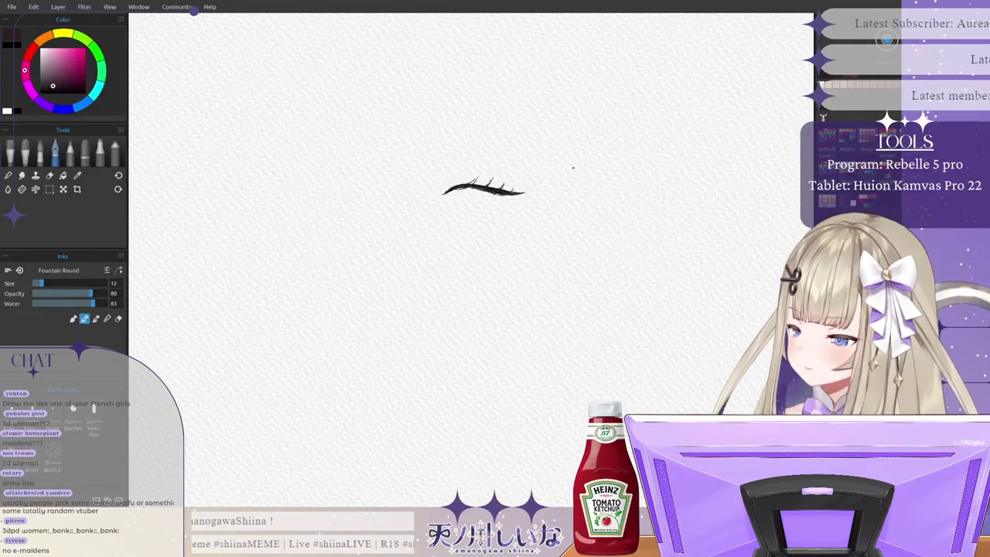
# Step: Draw the two curved side edges of the iris hanging below the upper lid line
pyautogui.moveTo(464, 189)
pyautogui.mouseDown()
pyautogui.moveTo(475, 211)
pyautogui.moveTo(499, 191)
pyautogui.moveTo(499, 203)
pyautogui.mouseUp()
pyautogui.hotkey('ctrl', 'z')
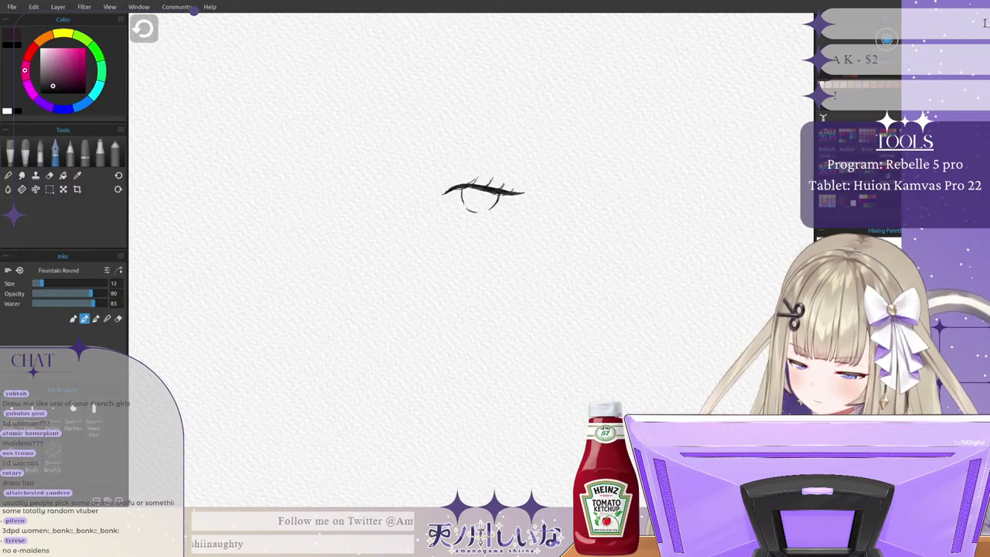
pyautogui.hotkey('ctrl', 'z')
pyautogui.hotkey('ctrl', 'z')
pyautogui.hotkey('ctrl', 'z')
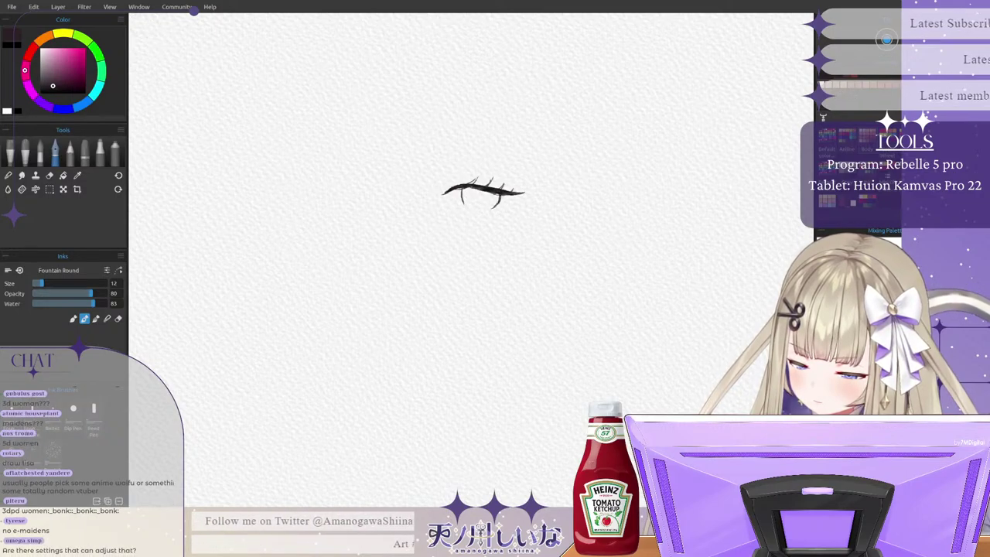
# Step: Extend the iris outline into a lower curve and ink the inner ring, pupil and shading inside it
pyautogui.moveTo(464, 201)
pyautogui.mouseDown()
pyautogui.moveTo(484, 212)
pyautogui.moveTo(501, 199)
pyautogui.moveTo(462, 196)
pyautogui.mouseUp()
pyautogui.hotkey('ctrl', 'z')
pyautogui.hotkey('ctrl', 'z')
pyautogui.hotkey('ctrl', 'z')
pyautogui.hotkey('ctrl', 'z')
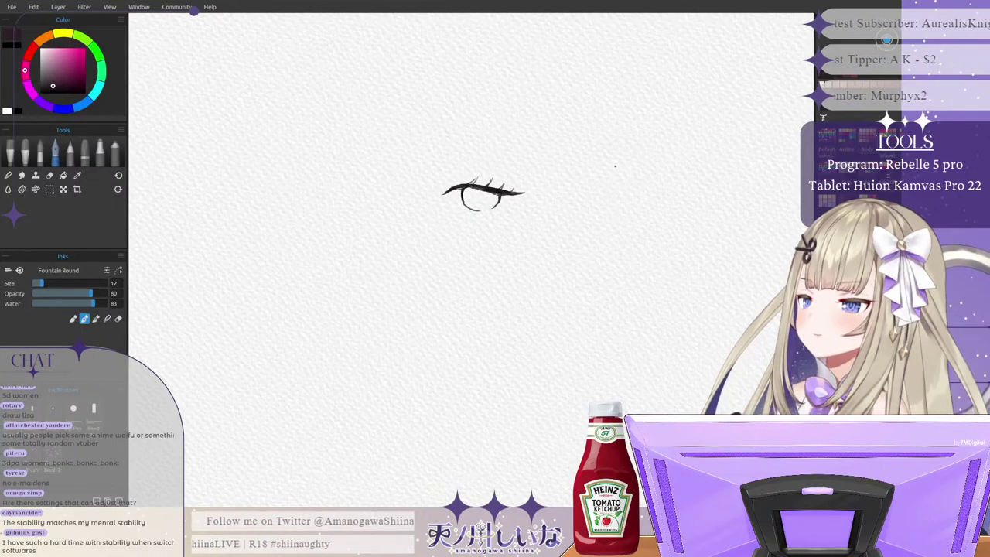
pyautogui.moveTo(469, 187)
pyautogui.mouseDown()
pyautogui.moveTo(472, 201)
pyautogui.moveTo(490, 203)
pyautogui.mouseUp()
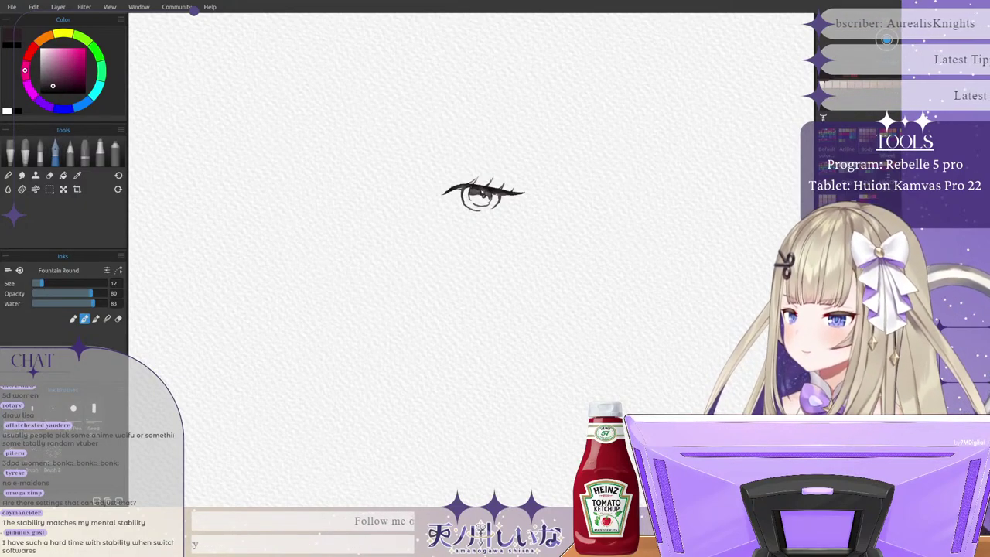
# Step: Draw a thin lower lid line curving down from the eye's inner corner toward the base of the iris
pyautogui.scroll(3, 469, 190)
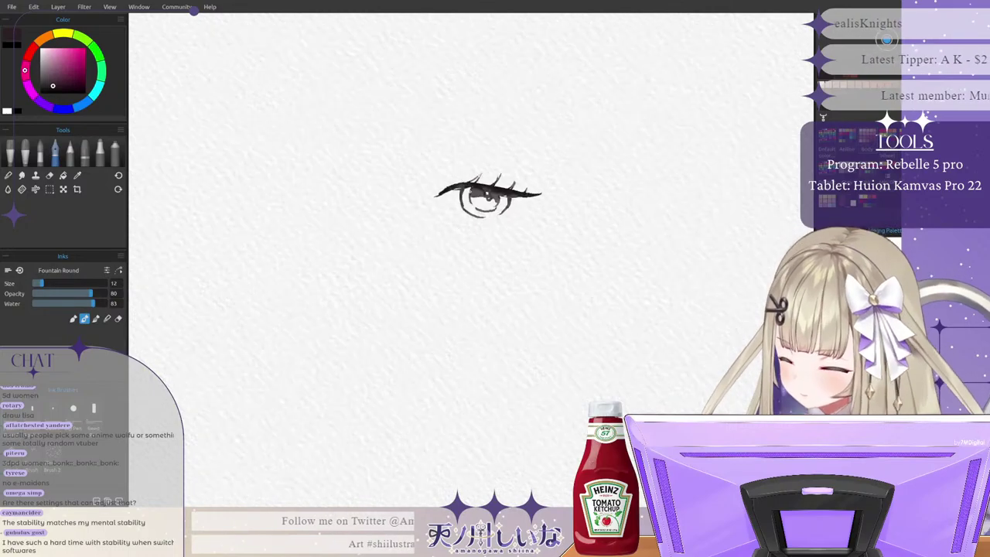
pyautogui.scroll(5, 411, 194)
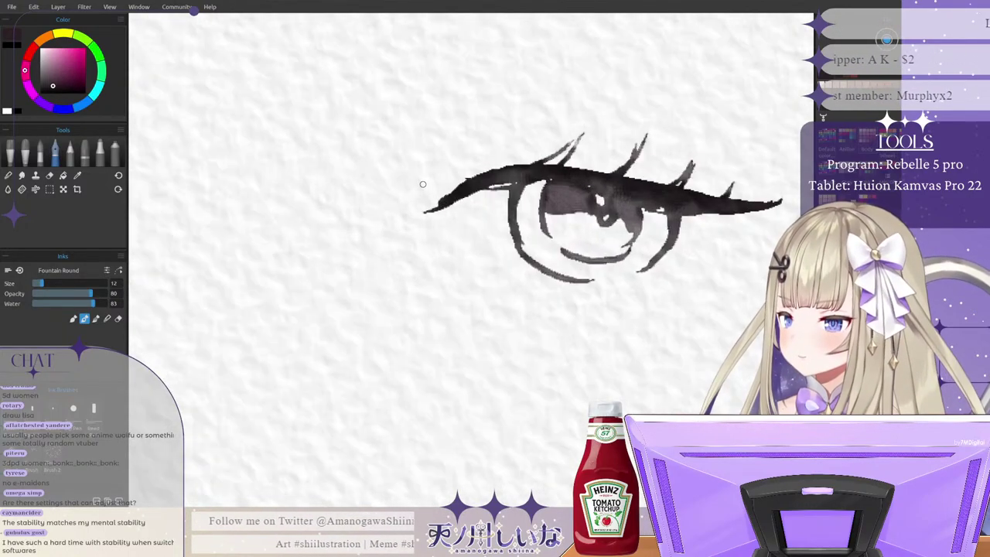
pyautogui.scroll(-6, 423, 183)
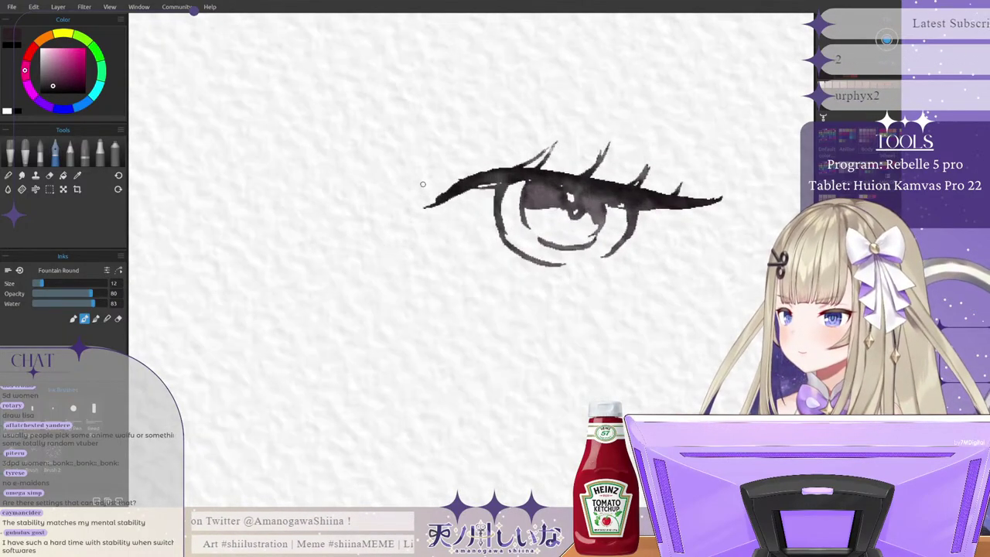
pyautogui.scroll(3, 396, 194)
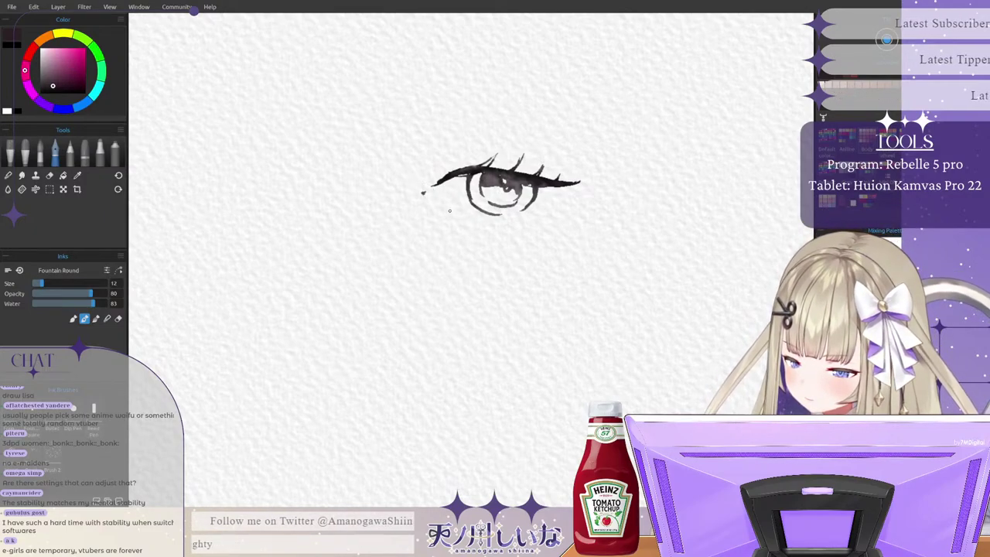
pyautogui.moveTo(437, 203); pyautogui.dragTo(486, 223)
pyautogui.hotkey('ctrl', 'z')
pyautogui.moveTo(437, 202); pyautogui.dragTo(468, 219)
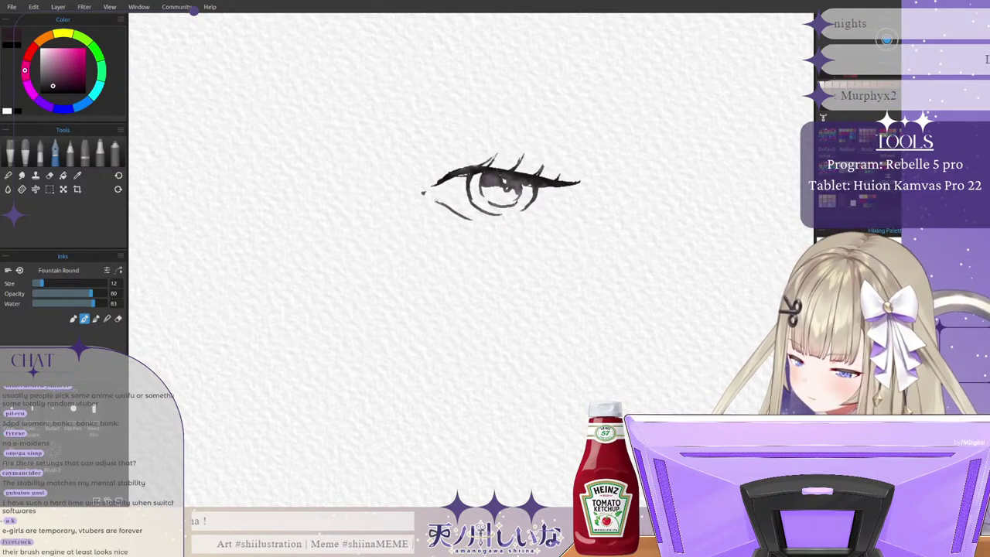
# Step: Thicken the inner part of the lower lid line into a dark tapered stroke
pyautogui.moveTo(427, 196); pyautogui.dragTo(493, 222)
pyautogui.hotkey('ctrl', 'z')
pyautogui.hotkey('ctrl', 'z')
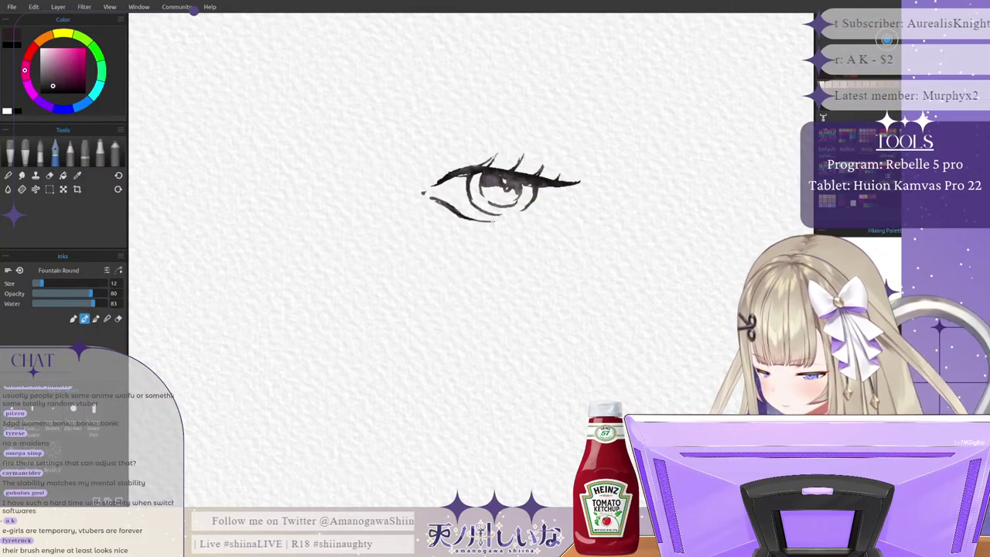
pyautogui.hotkey('ctrl', 'z')
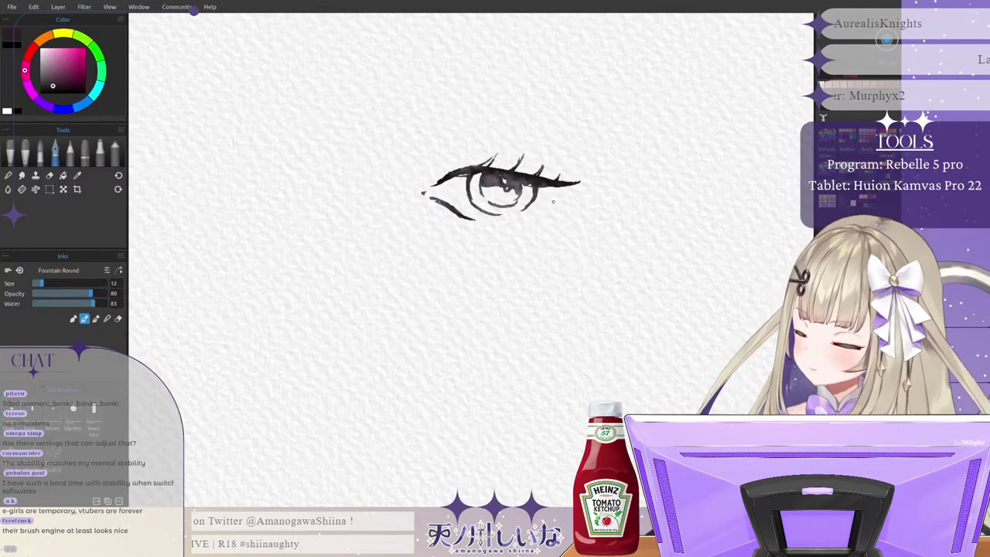
# Step: Draw the outer lower lid as a curve from below the outer corner to beneath the iris
pyautogui.moveTo(553, 198)
pyautogui.mouseDown()
pyautogui.moveTo(519, 223)
pyautogui.moveTo(469, 217)
pyautogui.mouseUp()
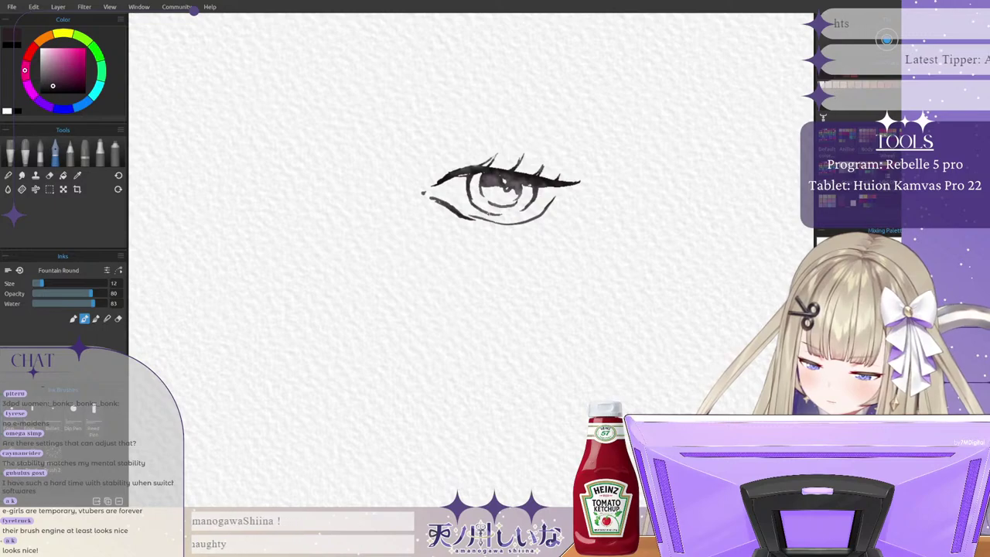
pyautogui.hotkey('ctrl', 'z')
pyautogui.hotkey('ctrl', 'z')
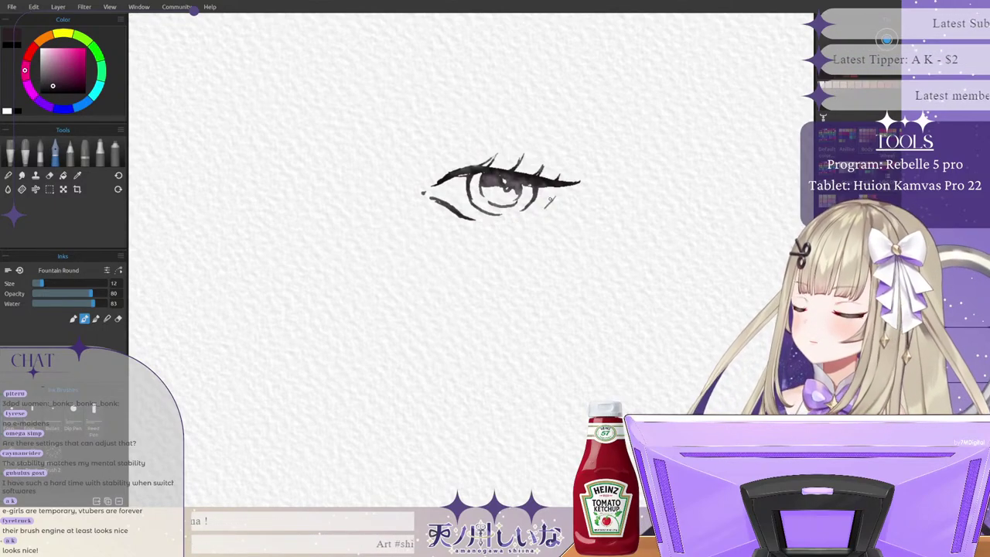
pyautogui.hotkey('ctrl', 'z')
pyautogui.moveTo(546, 198)
pyautogui.mouseDown()
pyautogui.moveTo(531, 214)
pyautogui.moveTo(481, 220)
pyautogui.mouseUp()
pyautogui.hotkey('ctrl', 'z')
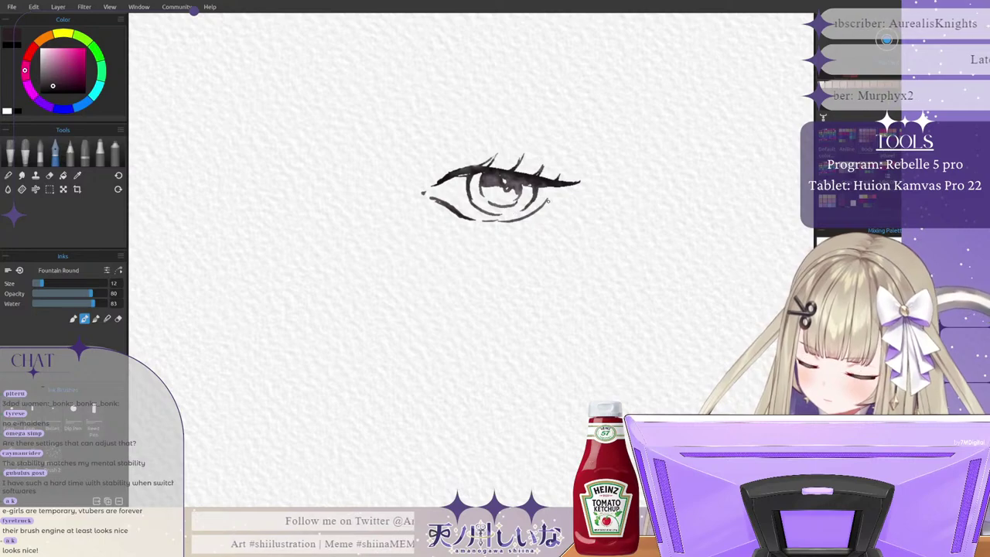
# Step: Extend both ends of the upper lid line and add short lashes and a thin line beneath the lower lid
pyautogui.moveTo(526, 184); pyautogui.dragTo(584, 180)
pyautogui.hotkey('ctrl', 'z')
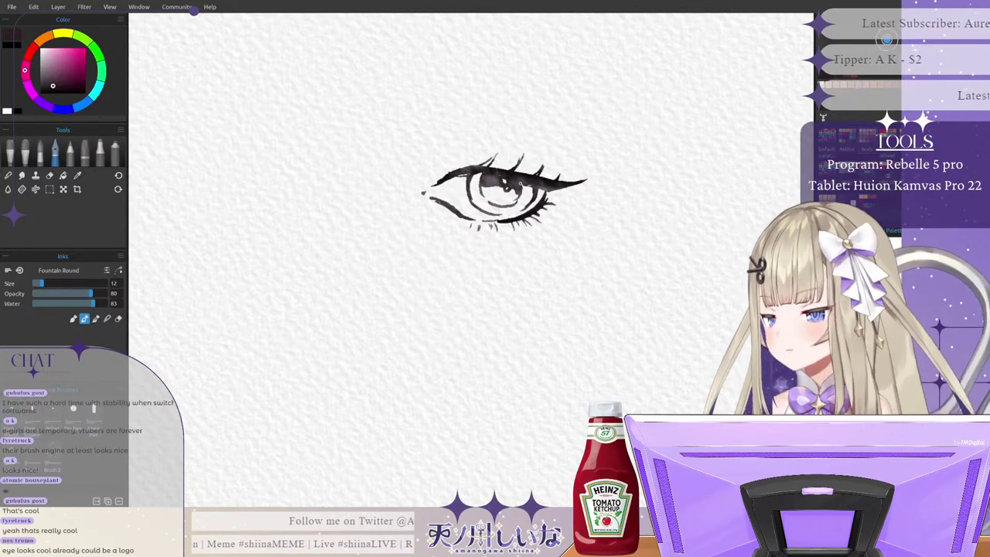
pyautogui.moveTo(455, 225); pyautogui.dragTo(512, 227)
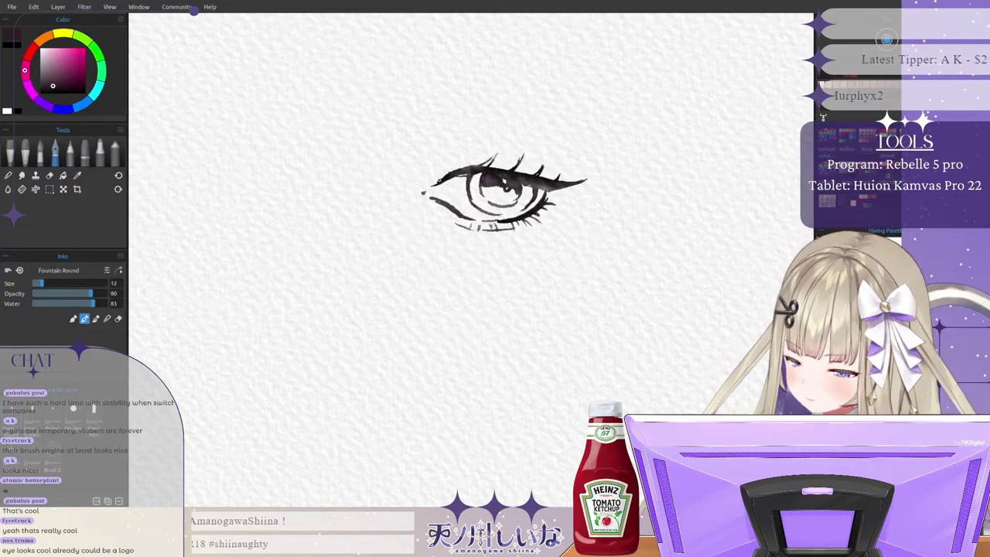
pyautogui.moveTo(431, 188); pyautogui.dragTo(462, 168)
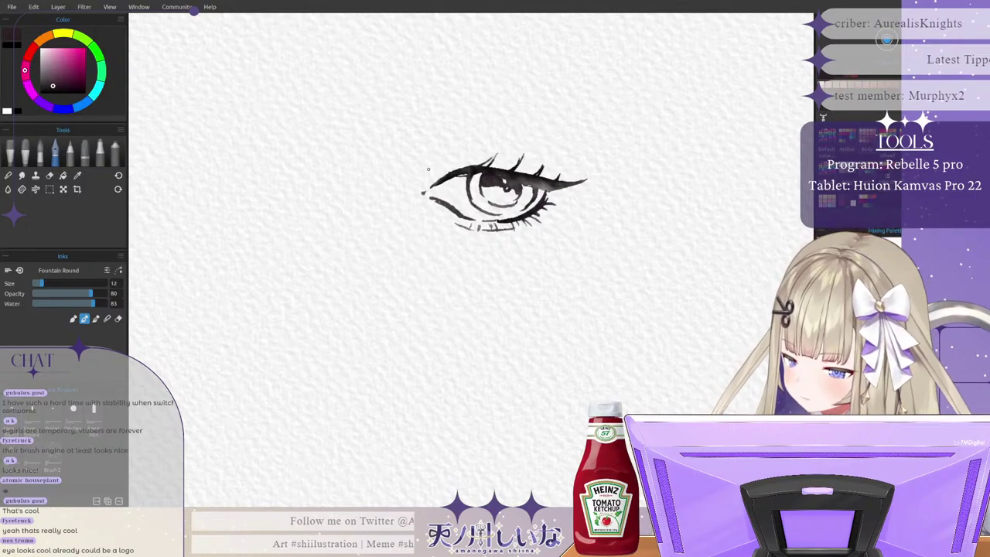
# Step: Try a thin, wide arched crease line above the eye's upper lid
pyautogui.moveTo(427, 168)
pyautogui.mouseDown()
pyautogui.moveTo(481, 139)
pyautogui.moveTo(568, 149)
pyautogui.mouseUp()
pyautogui.hotkey('ctrl', 'z')
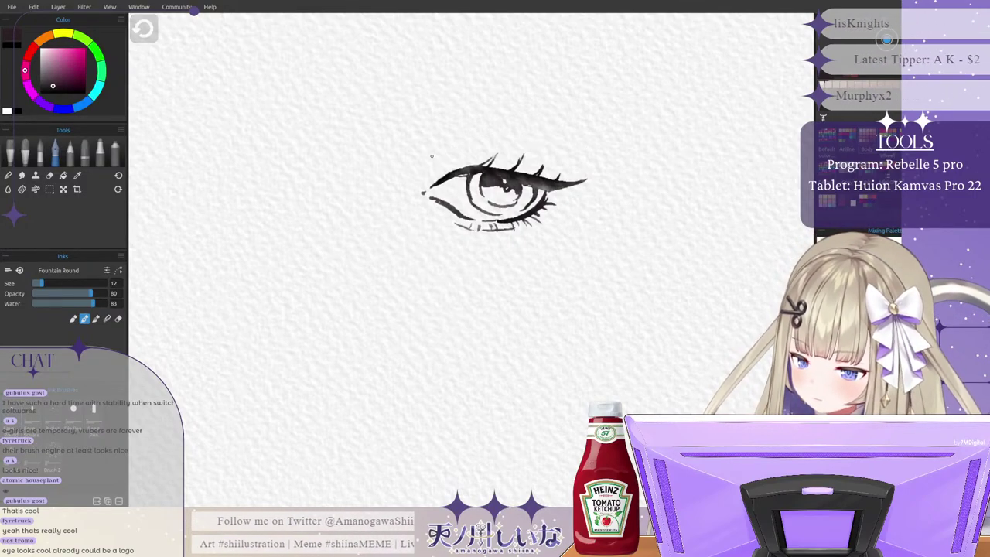
pyautogui.moveTo(423, 163)
pyautogui.mouseDown()
pyautogui.moveTo(472, 136)
pyautogui.moveTo(570, 150)
pyautogui.mouseUp()
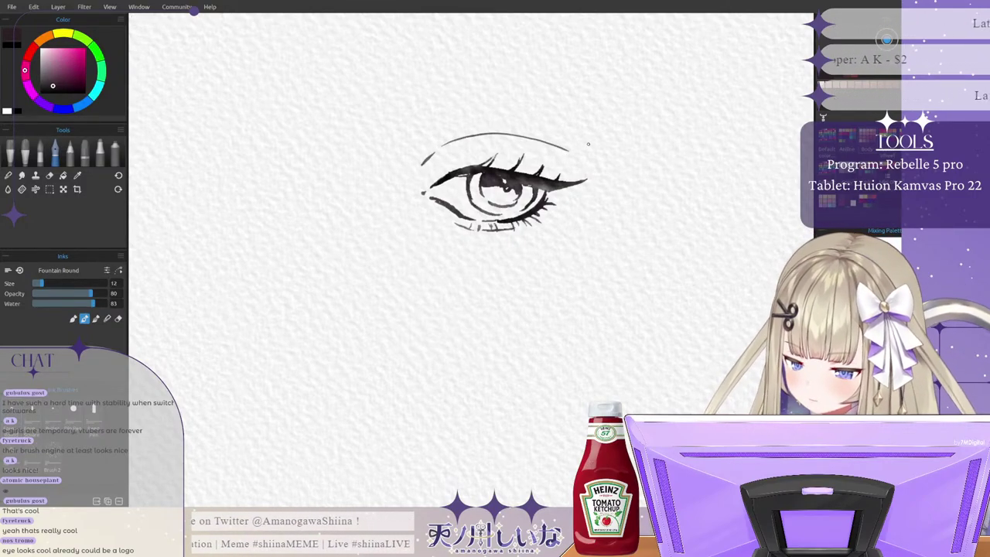
pyautogui.scroll(-3, 610, 259)
pyautogui.scroll(1, 466, 271)
pyautogui.hotkey('ctrl', 'z')
pyautogui.hotkey('ctrl', 'z')
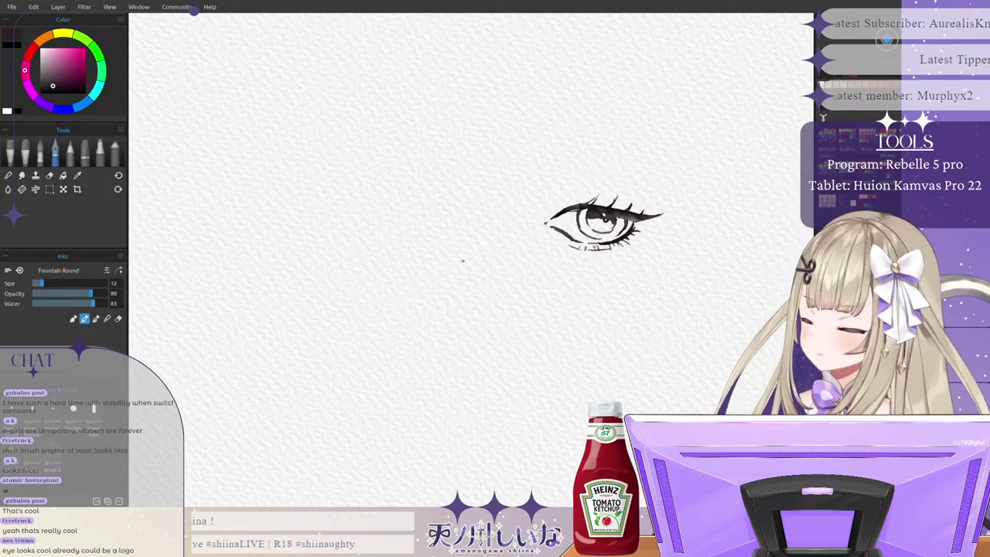
pyautogui.moveTo(404, 187); pyautogui.dragTo(427, 200)
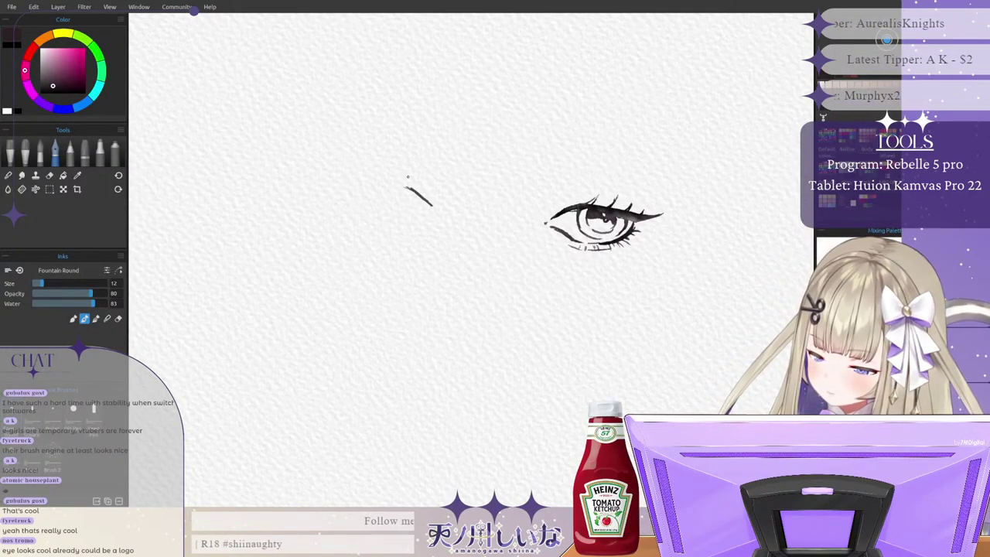
pyautogui.hotkey('ctrl', 'z')
pyautogui.hotkey('ctrl', 'z')
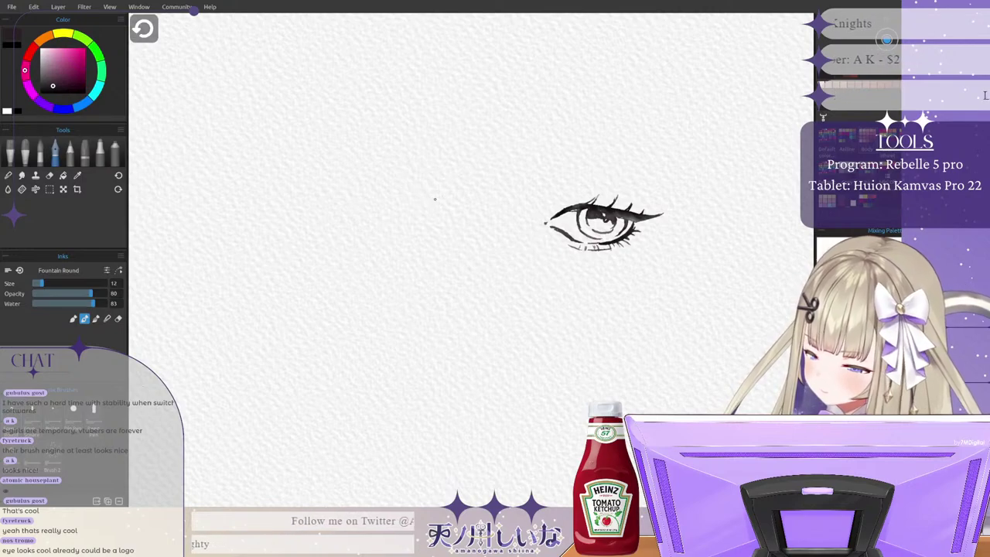
# Step: Try an arched upper lid line with a dark tapered outer corner for a second eye left of the finished one
pyautogui.moveTo(421, 188); pyautogui.dragTo(455, 210)
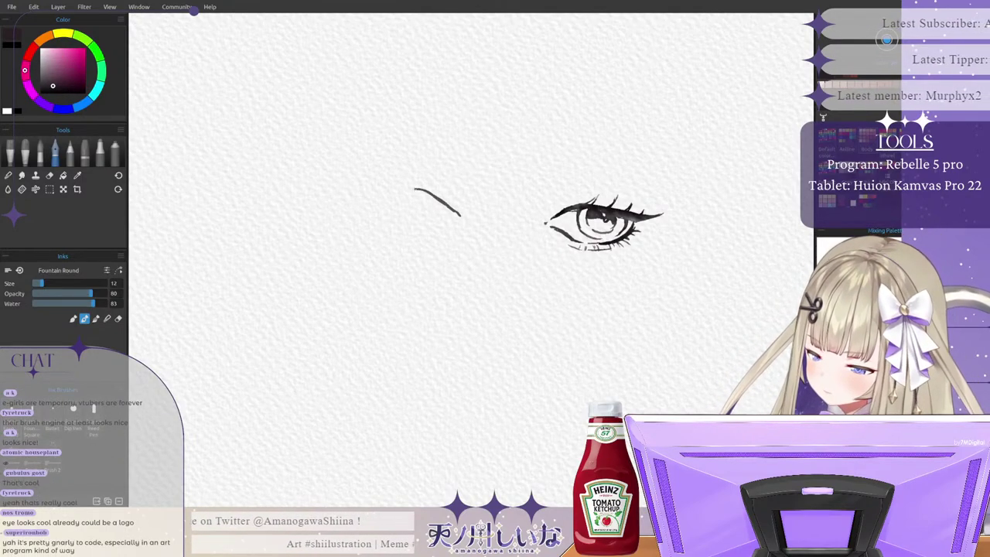
pyautogui.moveTo(421, 191)
pyautogui.mouseDown()
pyautogui.moveTo(399, 190)
pyautogui.moveTo(441, 199)
pyautogui.moveTo(390, 185)
pyautogui.moveTo(410, 189)
pyautogui.mouseUp()
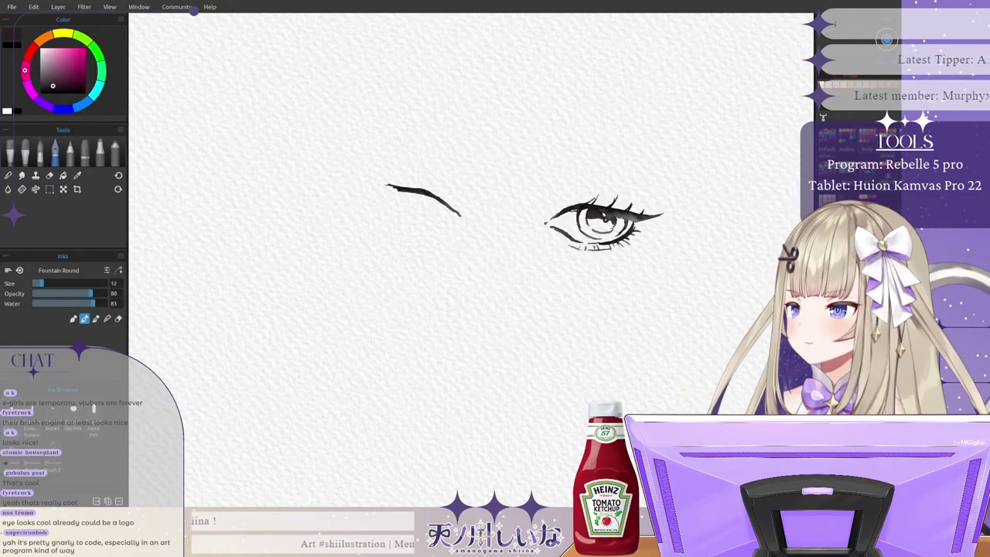
pyautogui.moveTo(385, 183)
pyautogui.mouseDown()
pyautogui.moveTo(425, 191)
pyautogui.moveTo(384, 183)
pyautogui.moveTo(406, 212)
pyautogui.mouseUp()
pyautogui.moveTo(402, 193); pyautogui.dragTo(406, 212)
pyautogui.moveTo(400, 190); pyautogui.dragTo(399, 201)
pyautogui.moveTo(395, 189); pyautogui.dragTo(400, 196)
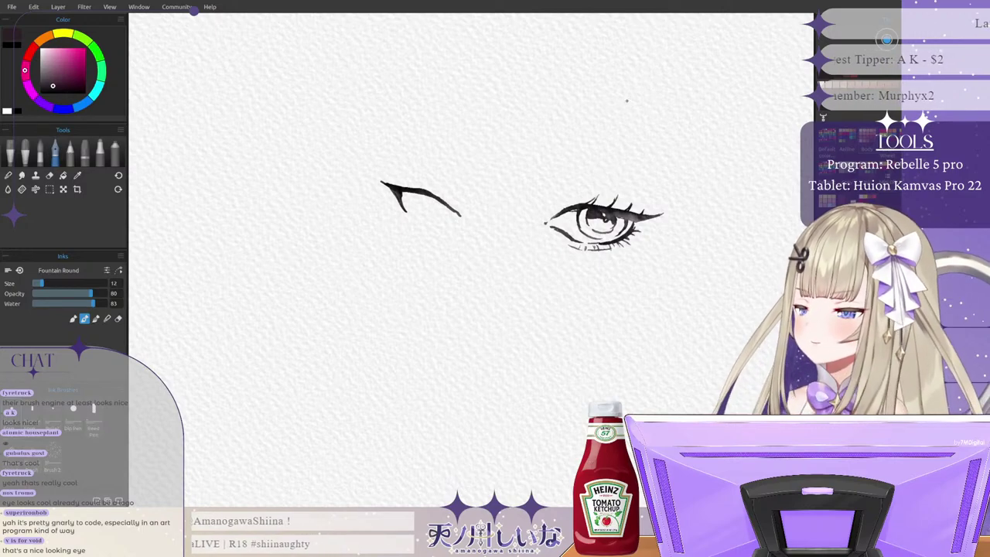
# Step: Try a curved lower lid, a thicker inner upper lid and the iris edge on the second eye
pyautogui.moveTo(410, 217)
pyautogui.mouseDown()
pyautogui.moveTo(447, 224)
pyautogui.moveTo(424, 222)
pyautogui.moveTo(434, 224)
pyautogui.mouseUp()
pyautogui.hotkey('ctrl', 'z')
pyautogui.hotkey('ctrl', 'z')
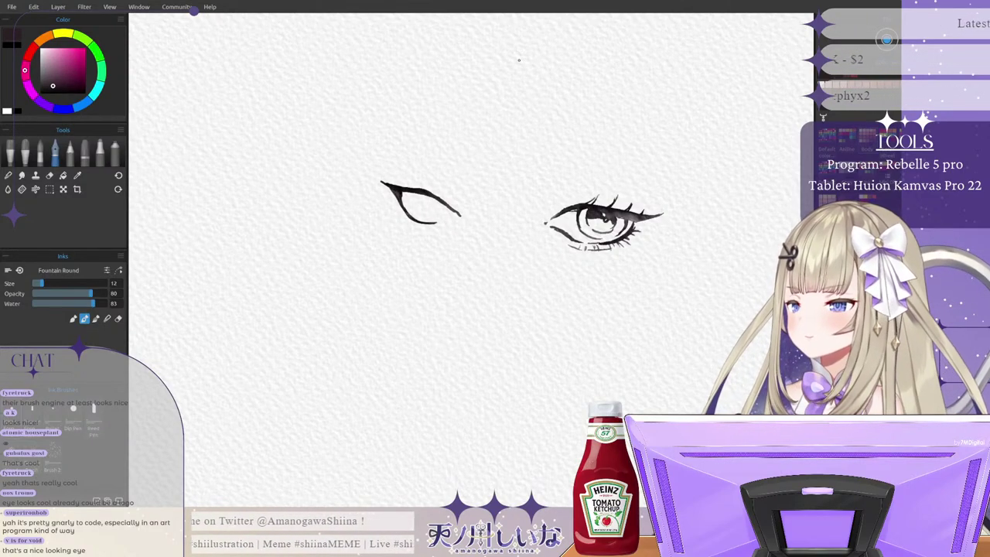
pyautogui.hotkey('ctrl', 'z')
pyautogui.moveTo(430, 192); pyautogui.dragTo(463, 215)
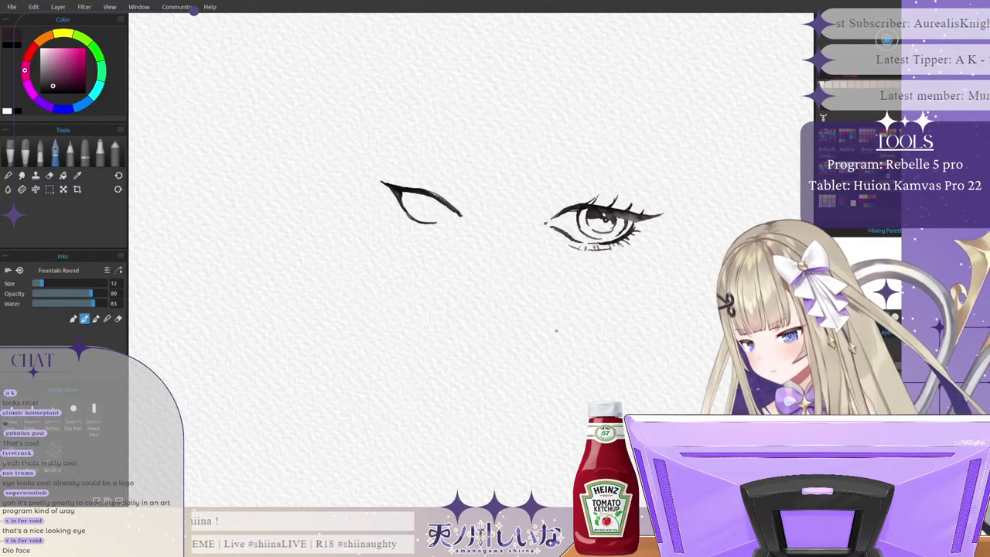
pyautogui.moveTo(423, 196); pyautogui.dragTo(428, 221)
pyautogui.hotkey('ctrl', 'z')
pyautogui.hotkey('ctrl', 'z')
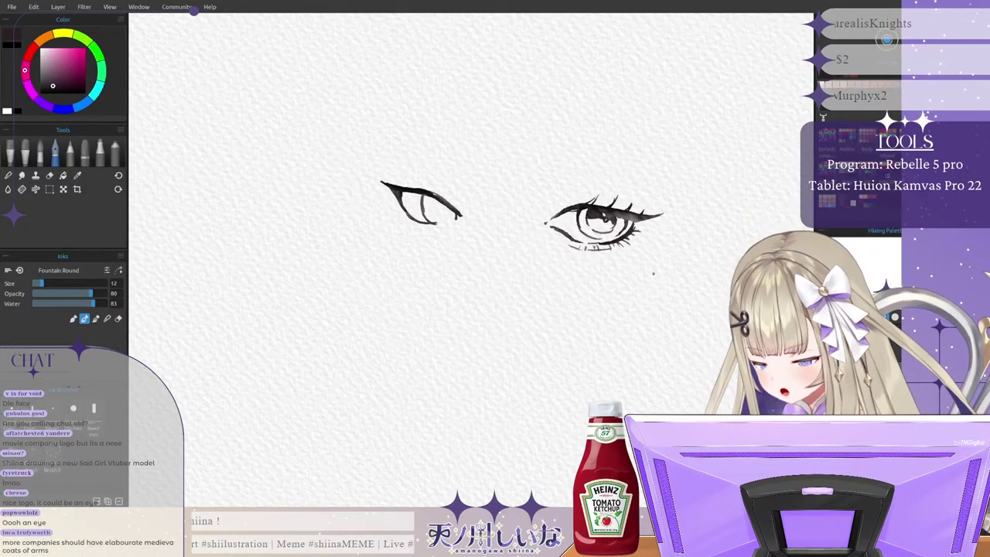
# Step: Undo all strokes of the second eye, leaving only the finished eye
pyautogui.hotkey('ctrl', 'z')
pyautogui.hotkey('ctrl', 'z')
pyautogui.hotkey('ctrl', 'z')
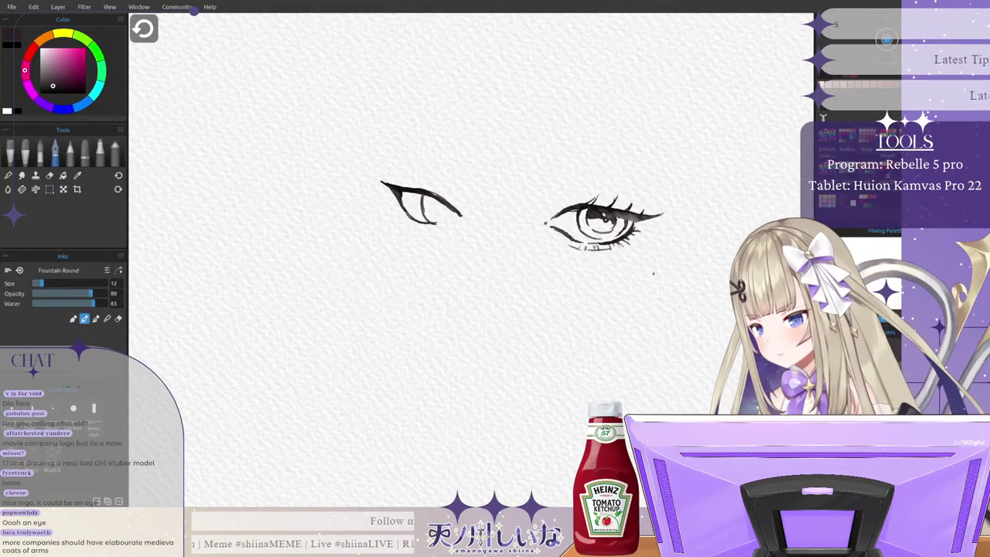
pyautogui.hotkey('ctrl', 'z')
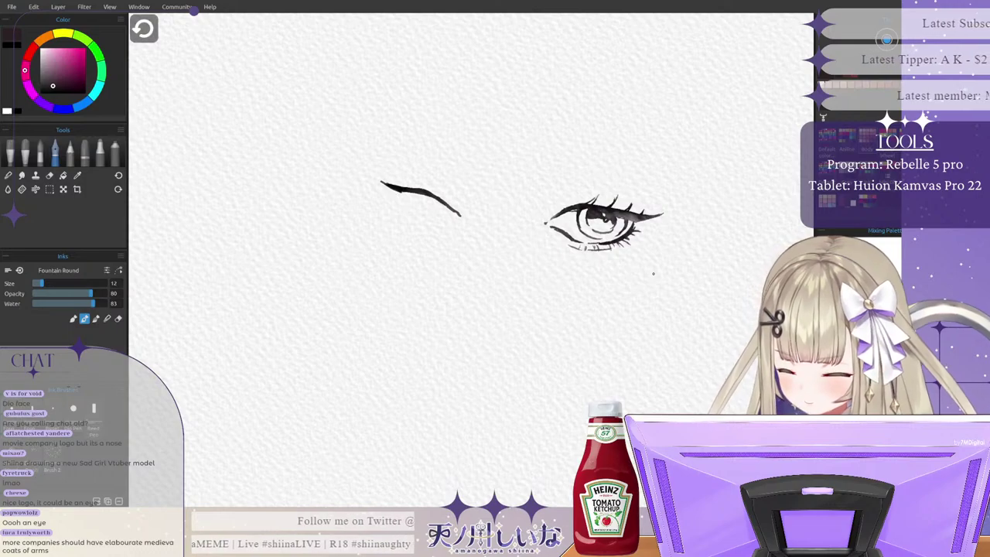
pyautogui.hotkey('ctrl', 'z')
pyautogui.hotkey('ctrl', 'z')
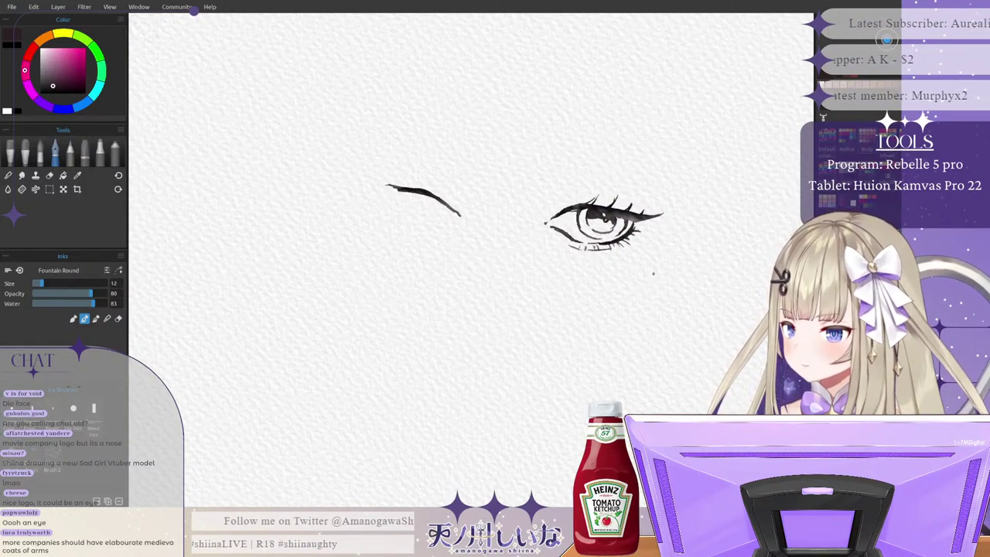
pyautogui.hotkey('ctrl', 'z')
pyautogui.hotkey('ctrl', 'z')
pyautogui.hotkey('ctrl', 'z')
pyautogui.hotkey('ctrl', 'z')
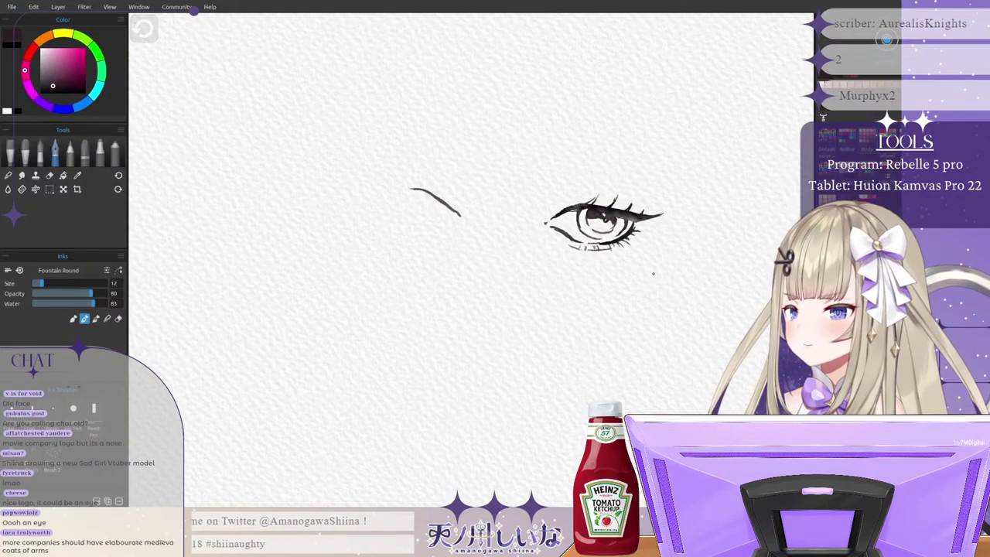
pyautogui.hotkey('ctrl', 'z')
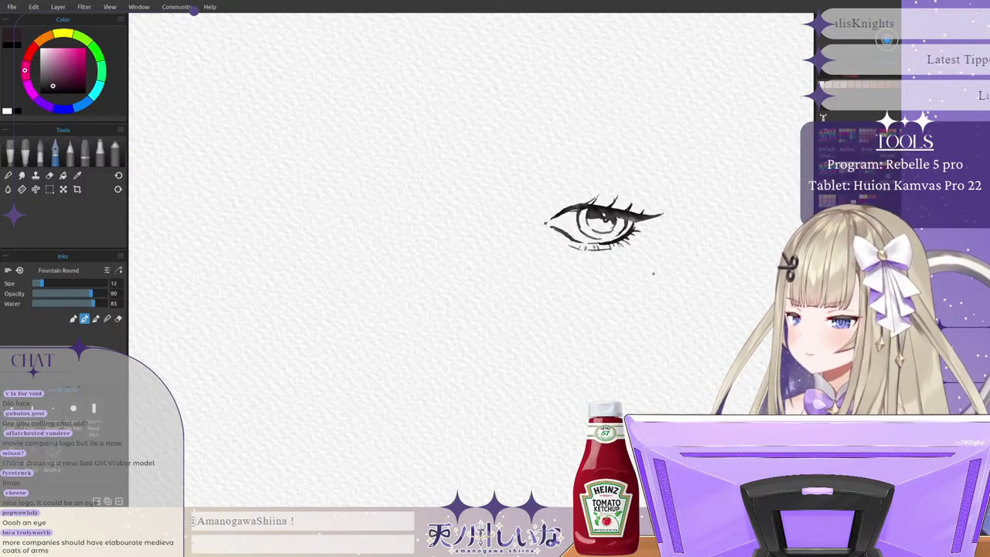
# Step: Draw the second eye's arched upper lid left of the finished eye, with a dark pointed wedge at its outer corner
pyautogui.moveTo(440, 189); pyautogui.dragTo(463, 208)
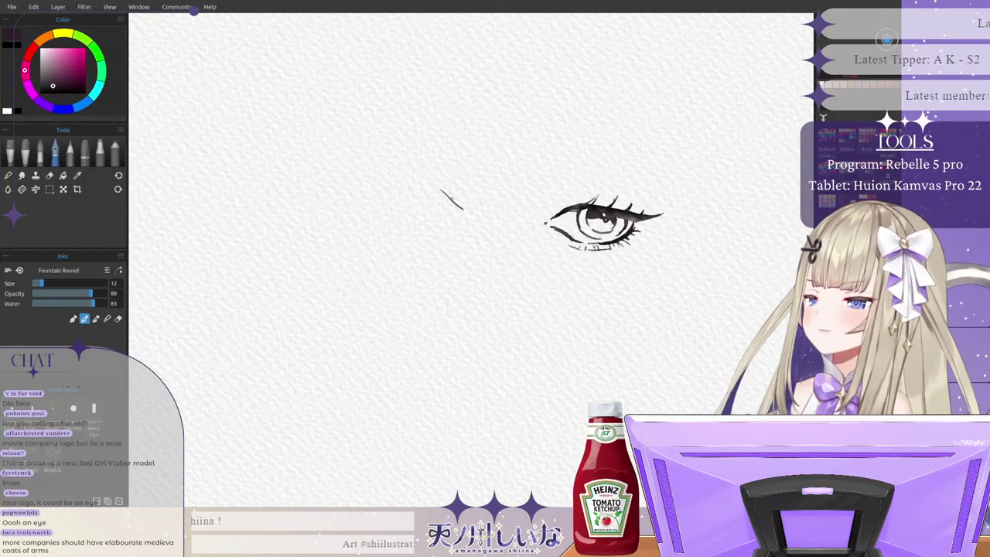
pyautogui.hotkey('ctrl', 'z')
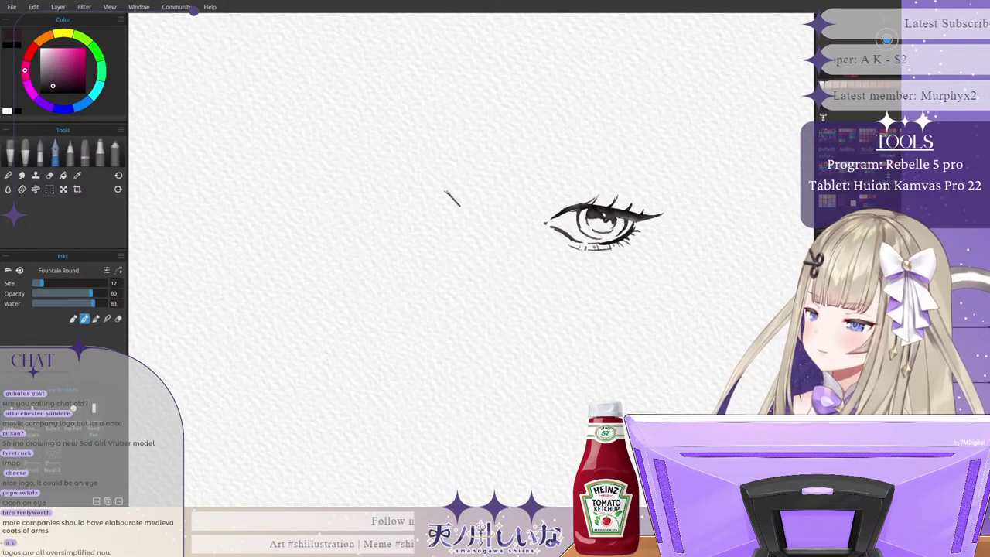
pyautogui.moveTo(448, 193)
pyautogui.mouseDown()
pyautogui.moveTo(394, 180)
pyautogui.moveTo(425, 183)
pyautogui.moveTo(461, 204)
pyautogui.mouseUp()
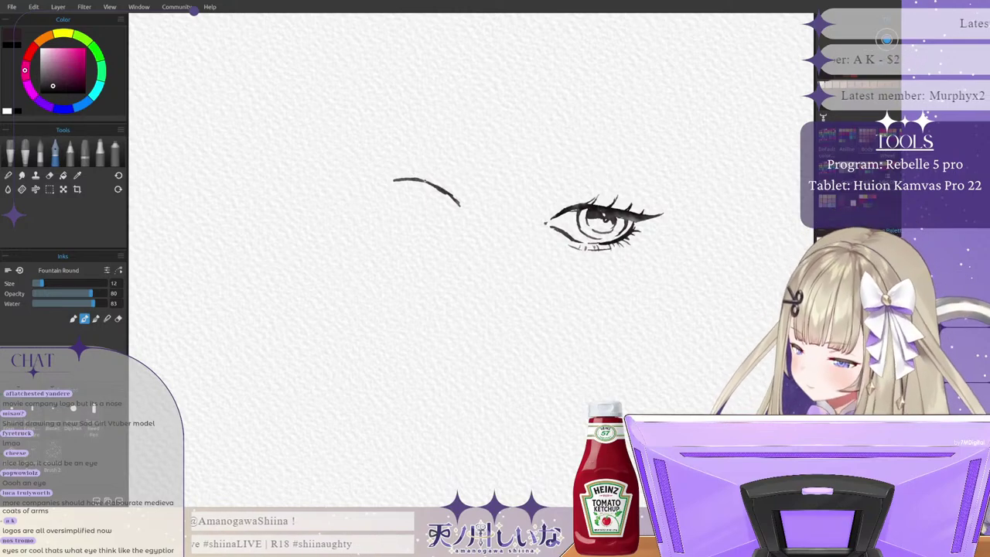
pyautogui.moveTo(386, 170); pyautogui.dragTo(441, 193)
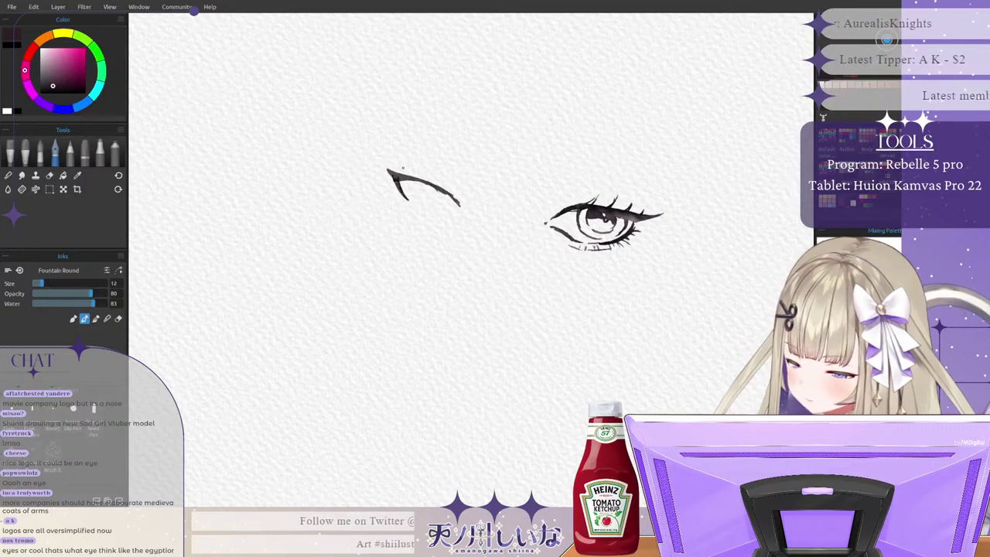
pyautogui.hotkey('ctrl', 'z')
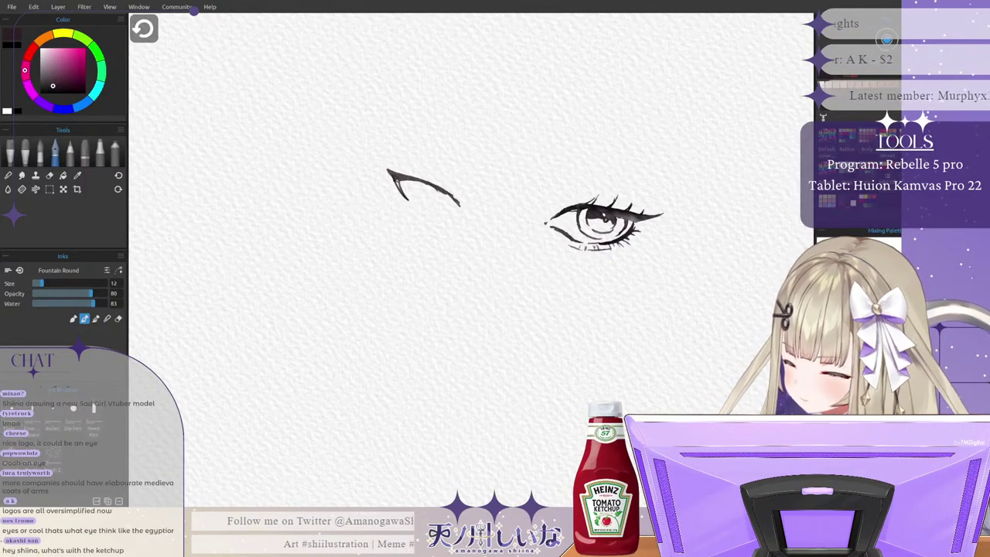
pyautogui.hotkey('ctrl', 'z')
pyautogui.moveTo(392, 177); pyautogui.dragTo(399, 191)
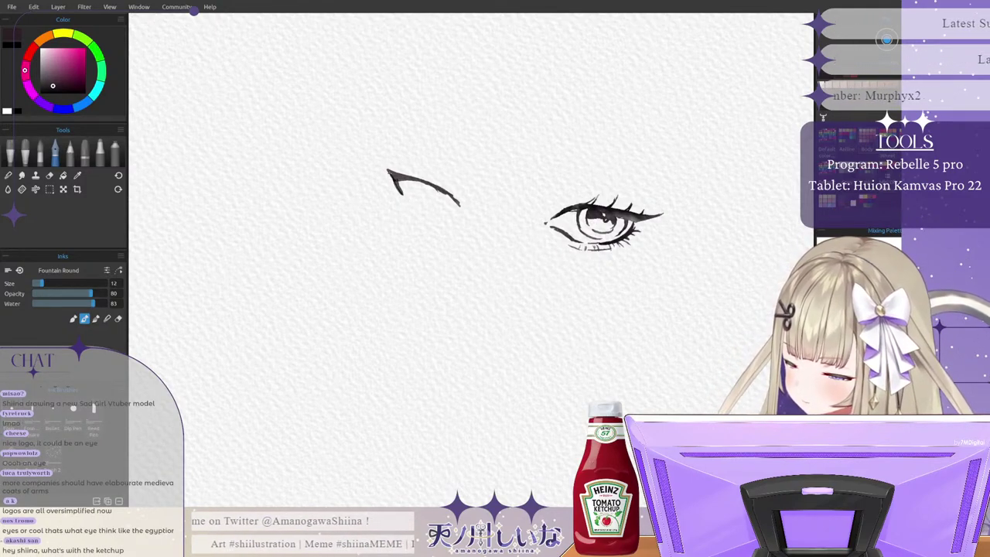
pyautogui.hotkey('ctrl', 'z')
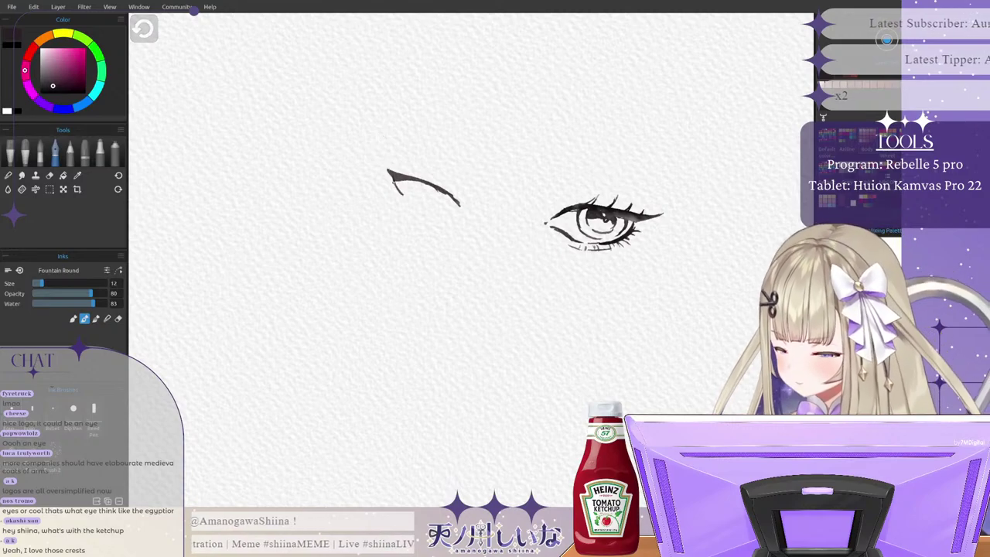
pyautogui.moveTo(387, 170)
pyautogui.mouseDown()
pyautogui.moveTo(410, 203)
pyautogui.moveTo(402, 194)
pyautogui.mouseUp()
pyautogui.hotkey('ctrl', 'z')
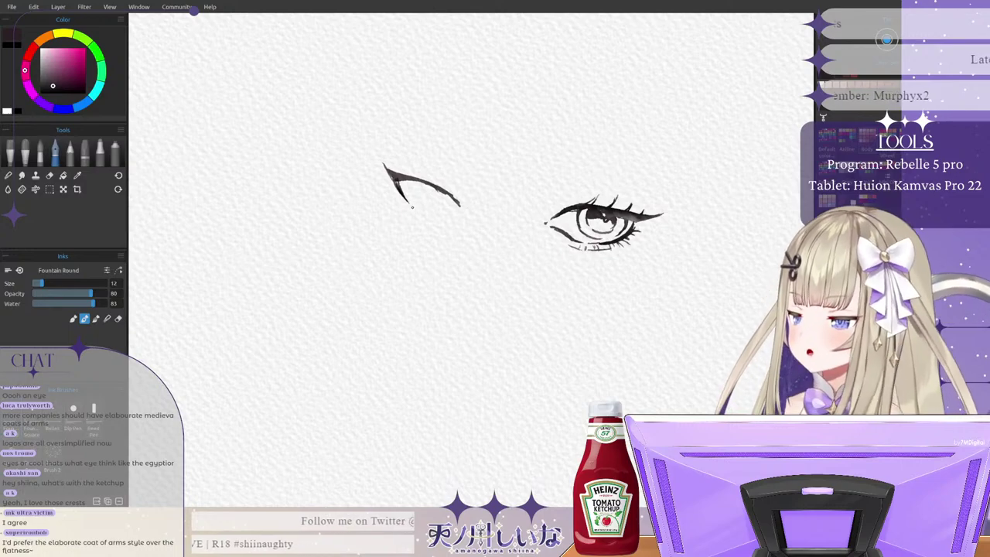
# Step: Close the second eye with a shallow lower lid curve and add short lashes along its upper lid and outer corner
pyautogui.moveTo(416, 212); pyautogui.dragTo(462, 206)
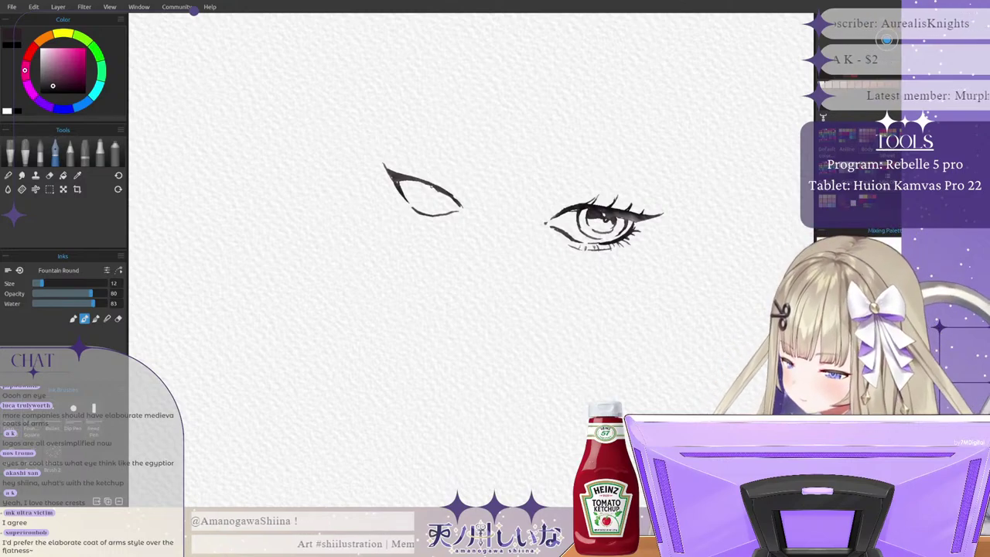
pyautogui.moveTo(432, 187)
pyautogui.mouseDown()
pyautogui.moveTo(455, 183)
pyautogui.moveTo(398, 167)
pyautogui.mouseUp()
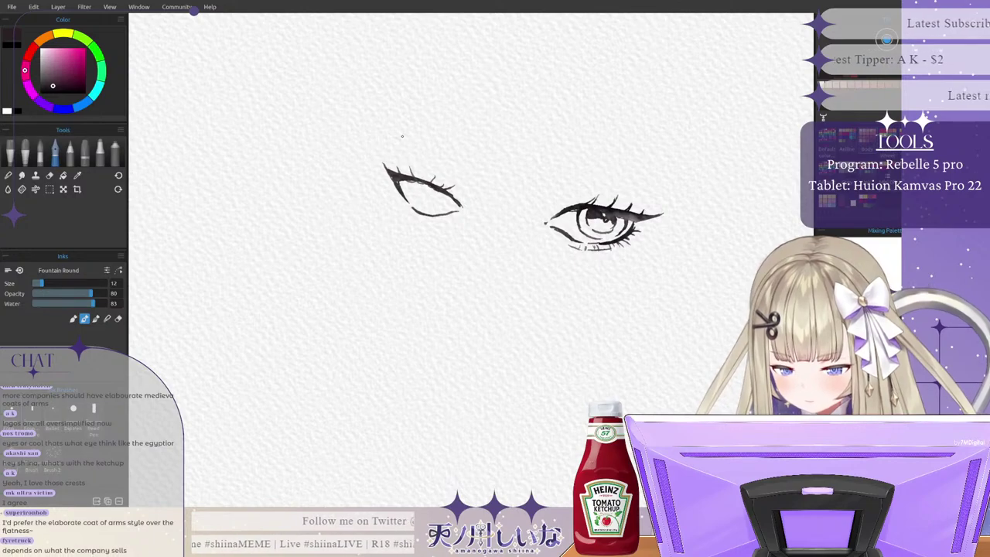
pyautogui.moveTo(411, 179)
pyautogui.mouseDown()
pyautogui.moveTo(385, 182)
pyautogui.moveTo(376, 169)
pyautogui.mouseUp()
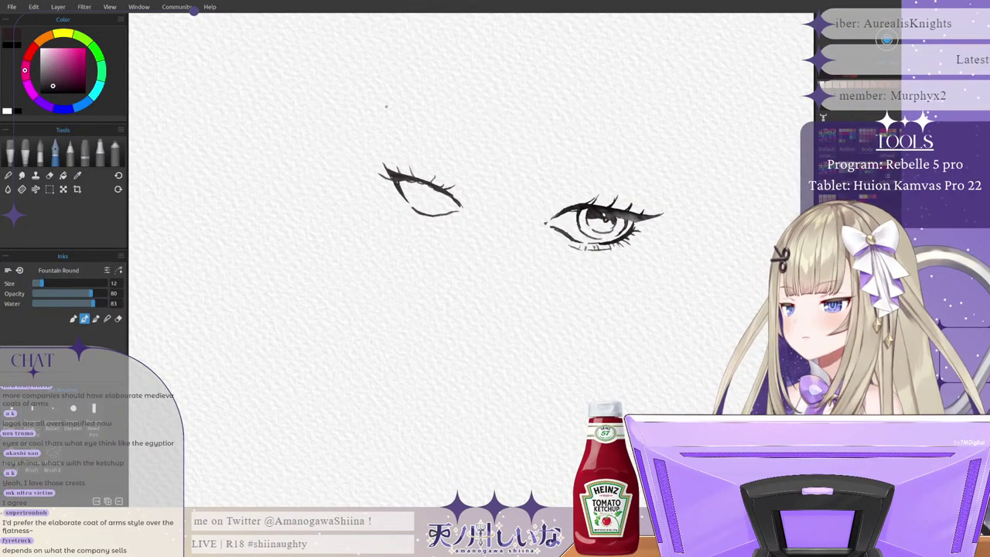
# Step: Add a thin line beneath the second eye's lower lid and short lashes at its lower outer edge
pyautogui.moveTo(409, 212); pyautogui.dragTo(439, 220)
pyautogui.hotkey('ctrl', 'z')
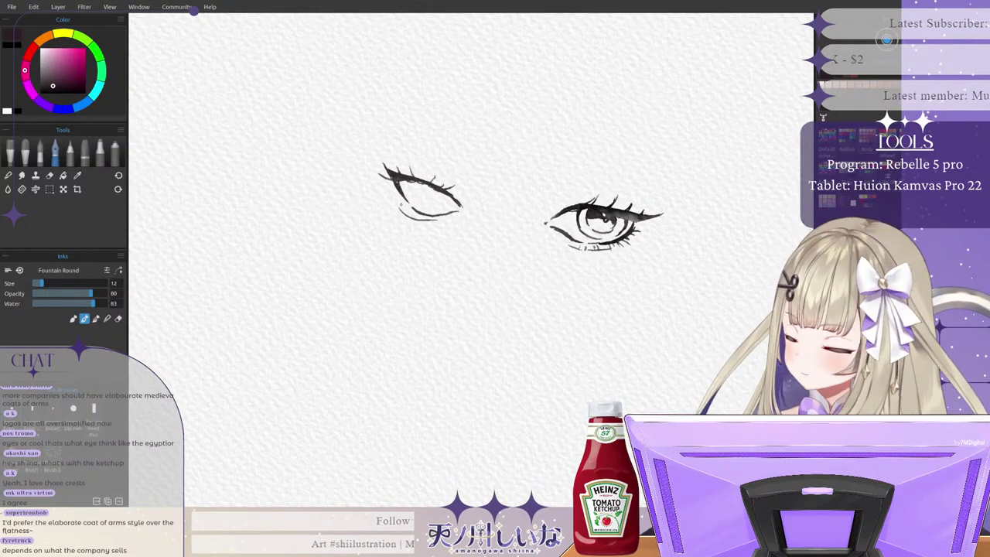
pyautogui.moveTo(395, 195); pyautogui.dragTo(414, 217)
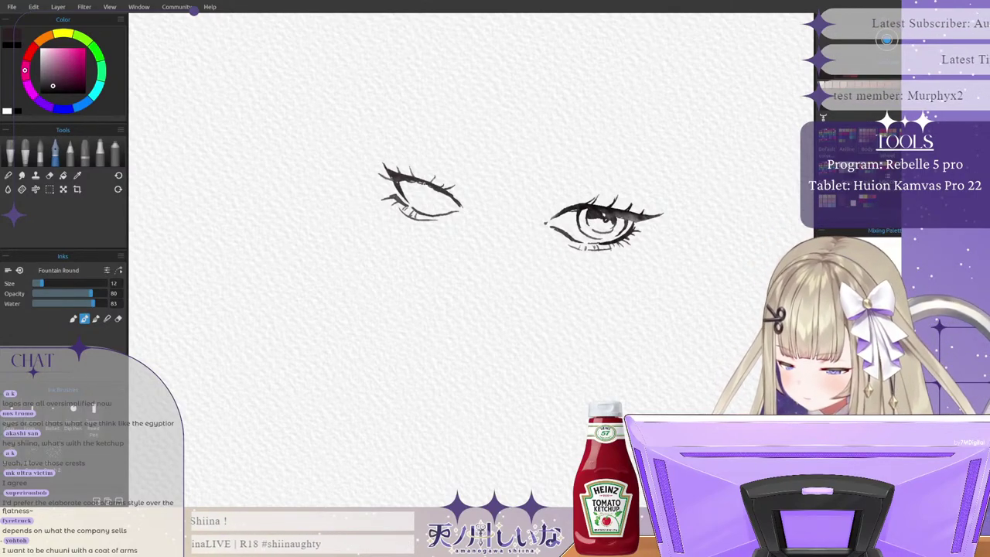
# Step: Draw the second eye's iris and dark pupil, and thicken its upper lid line through to the inner corner
pyautogui.moveTo(421, 182)
pyautogui.mouseDown()
pyautogui.moveTo(424, 209)
pyautogui.moveTo(456, 211)
pyautogui.mouseUp()
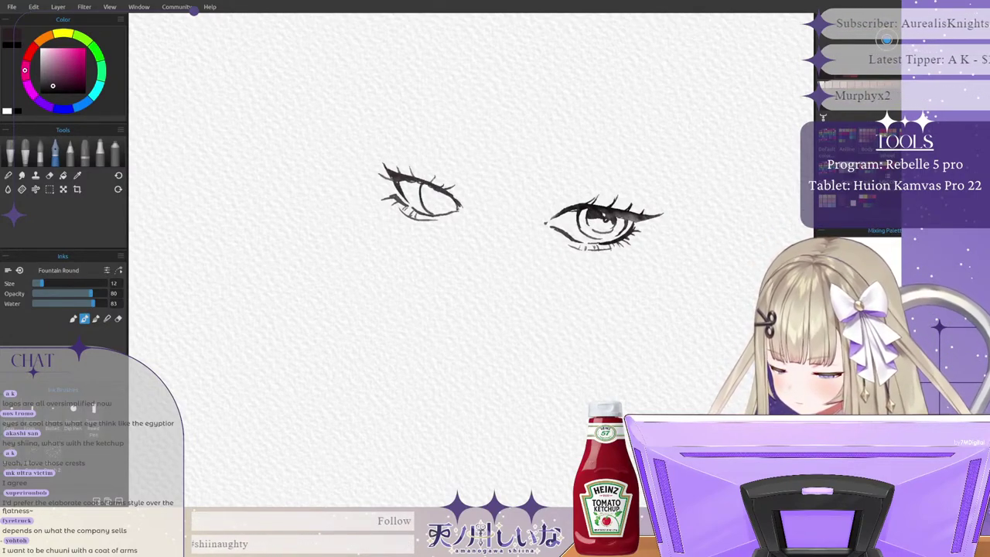
pyautogui.moveTo(420, 181)
pyautogui.mouseDown()
pyautogui.moveTo(423, 205)
pyautogui.moveTo(432, 197)
pyautogui.moveTo(445, 212)
pyautogui.moveTo(452, 204)
pyautogui.mouseUp()
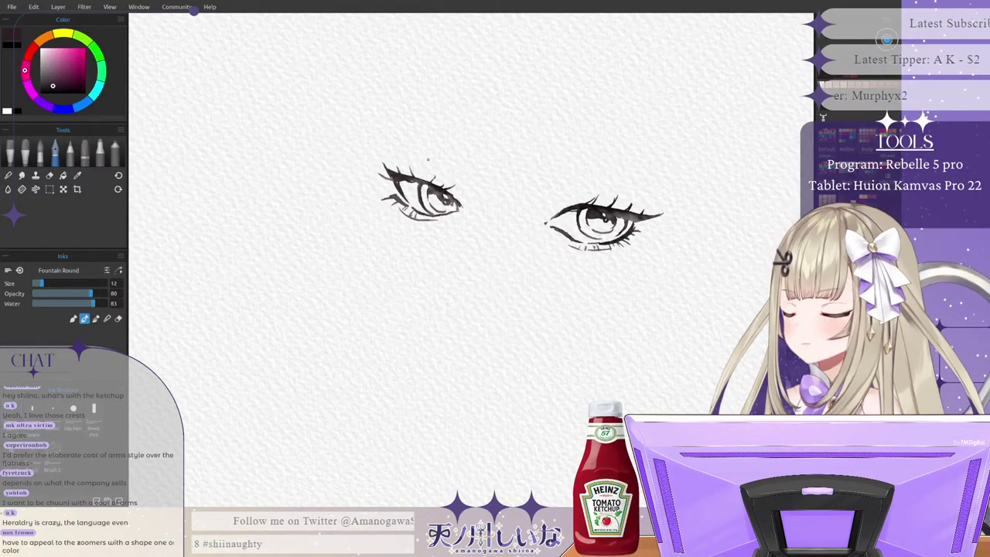
pyautogui.moveTo(399, 177)
pyautogui.mouseDown()
pyautogui.moveTo(455, 192)
pyautogui.moveTo(468, 212)
pyautogui.mouseUp()
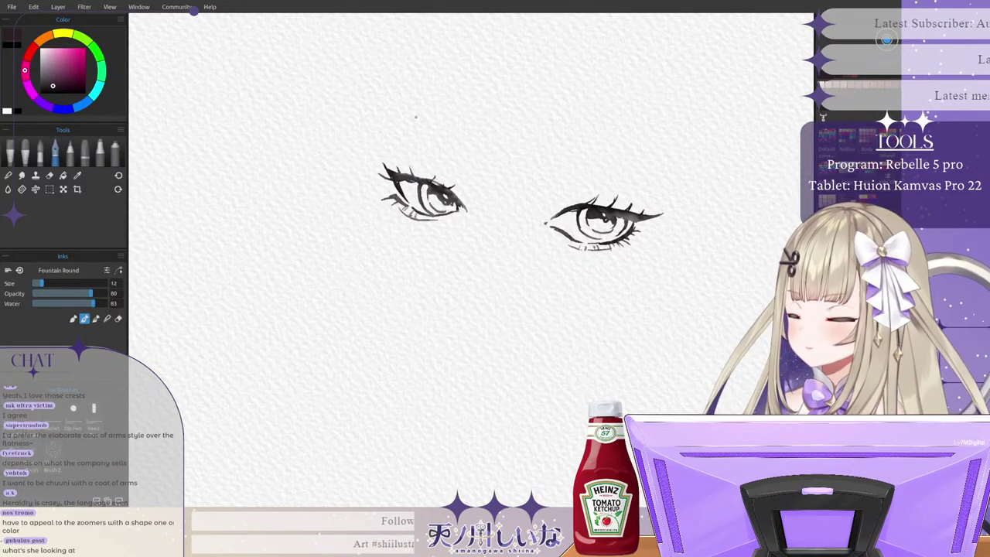
# Step: Draw a thin arched crease line above the upper lid of each eye
pyautogui.moveTo(385, 161)
pyautogui.mouseDown()
pyautogui.moveTo(444, 171)
pyautogui.moveTo(472, 195)
pyautogui.mouseUp()
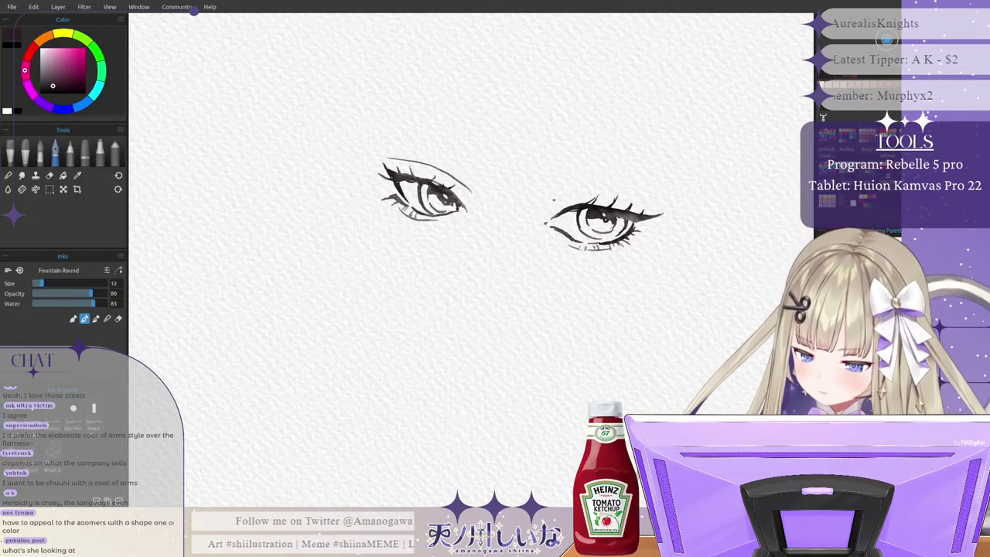
pyautogui.moveTo(543, 206)
pyautogui.mouseDown()
pyautogui.moveTo(608, 186)
pyautogui.moveTo(640, 192)
pyautogui.mouseUp()
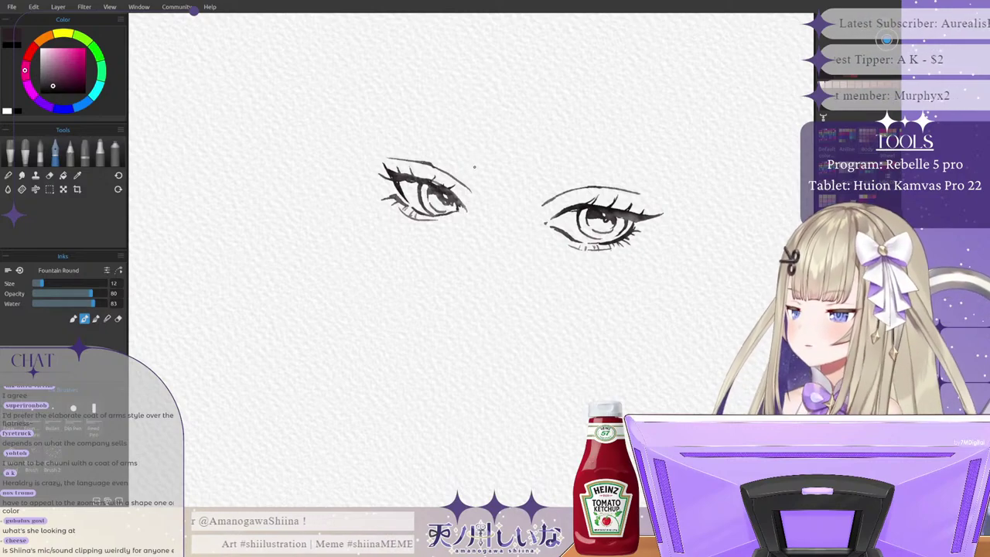
# Step: Draw the nose bridge beside the second eye's inner corner as a short upper curve and a separate slanted lower stroke
pyautogui.moveTo(469, 156)
pyautogui.mouseDown()
pyautogui.moveTo(479, 190)
pyautogui.moveTo(464, 222)
pyautogui.mouseUp()
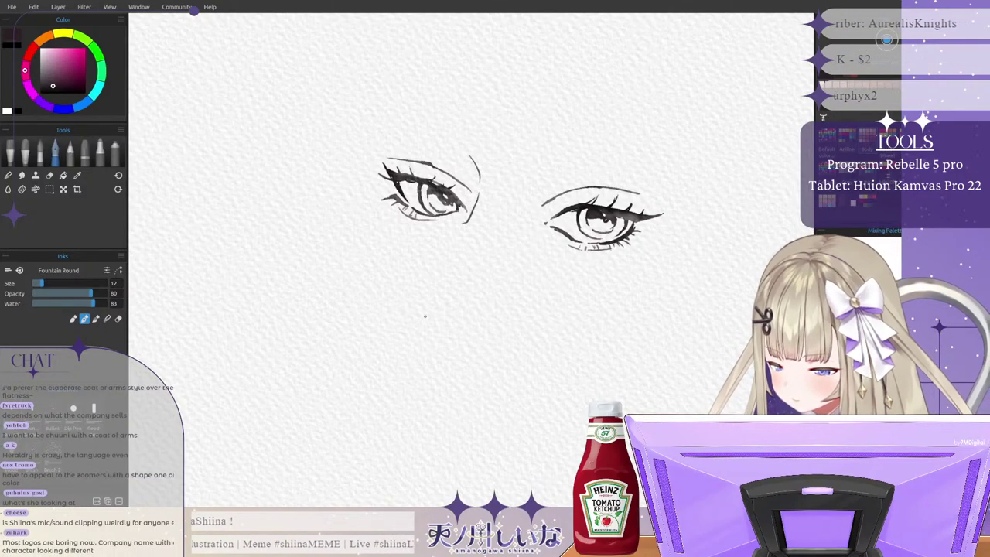
pyautogui.hotkey('ctrl', 'z')
pyautogui.moveTo(480, 185); pyautogui.dragTo(464, 224)
pyautogui.hotkey('ctrl', 'z')
pyautogui.hotkey('ctrl', 'z')
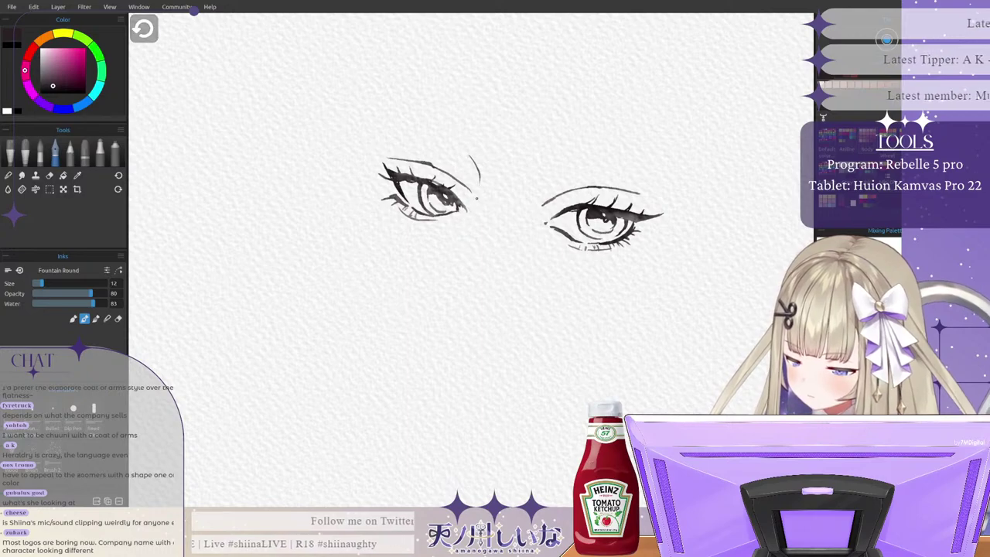
pyautogui.moveTo(479, 186); pyautogui.dragTo(463, 233)
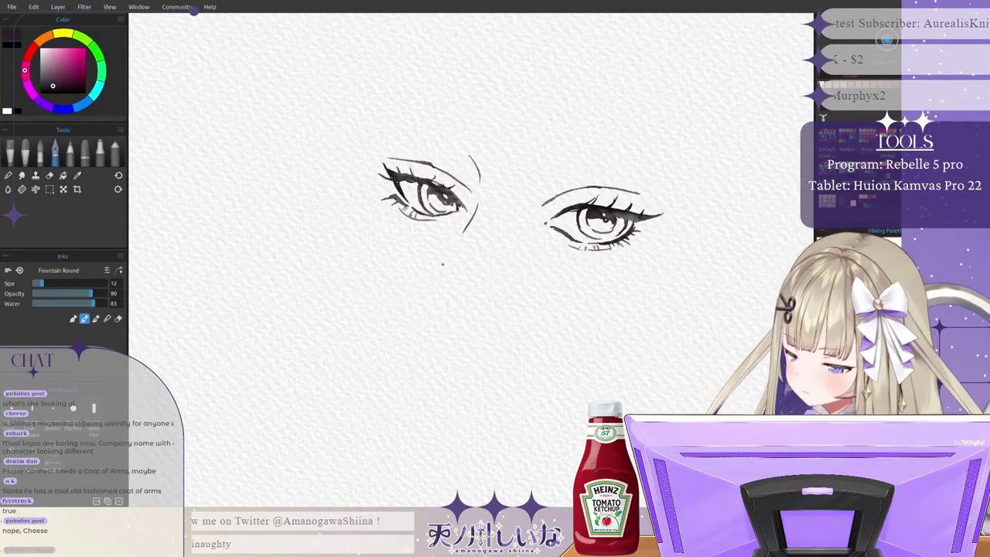
# Step: Draw the nose tip as a short curved contour below the bridge, ending in a small dark filled accent
pyautogui.moveTo(448, 260); pyautogui.dragTo(442, 292)
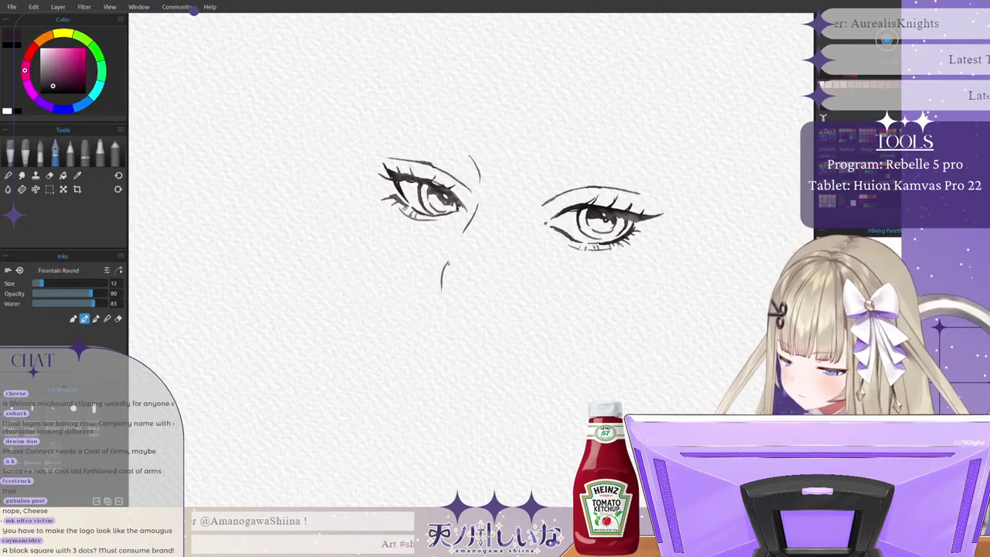
pyautogui.hotkey('ctrl', 'z')
pyautogui.moveTo(448, 258)
pyautogui.mouseDown()
pyautogui.moveTo(438, 280)
pyautogui.moveTo(447, 308)
pyautogui.mouseUp()
pyautogui.hotkey('ctrl', 'z')
pyautogui.hotkey('ctrl', 'z')
pyautogui.hotkey('ctrl', 'z')
pyautogui.hotkey('ctrl', 'z')
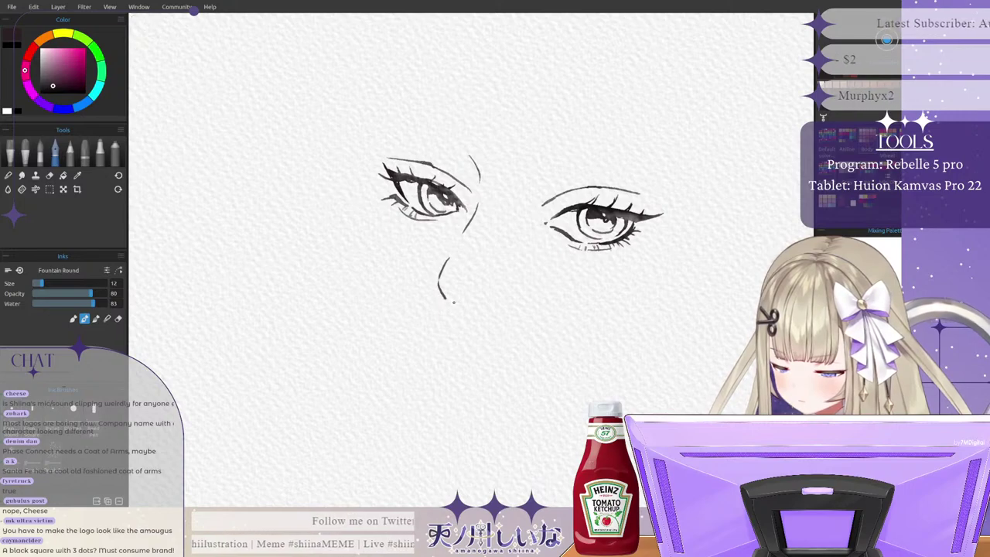
pyautogui.moveTo(441, 294)
pyautogui.mouseDown()
pyautogui.moveTo(445, 305)
pyautogui.moveTo(442, 297)
pyautogui.mouseUp()
pyautogui.hotkey('ctrl', 'z')
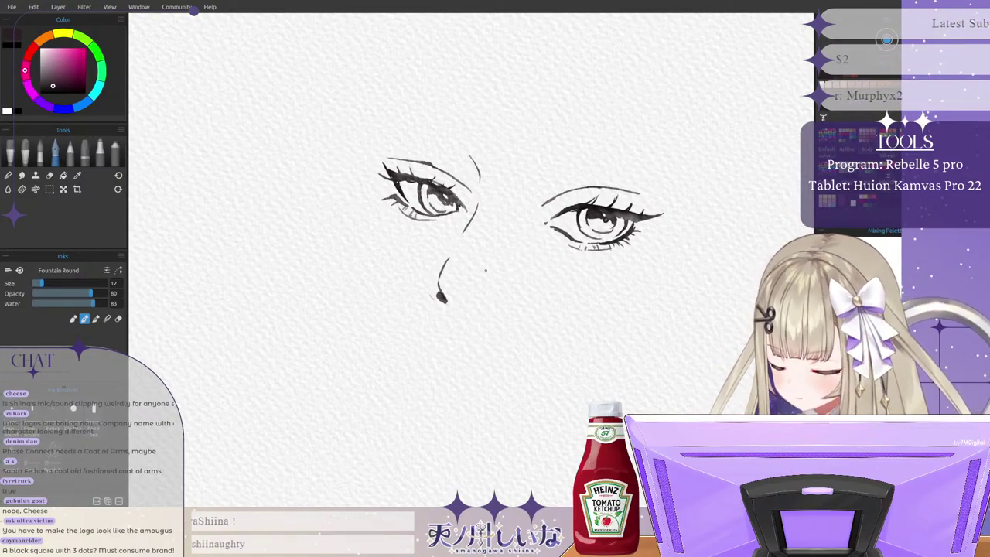
# Step: Ink the near nostril and curved nose underside, then erase the slanted bridge stroke and the upper part of the nose contour
pyautogui.moveTo(451, 304); pyautogui.dragTo(503, 309)
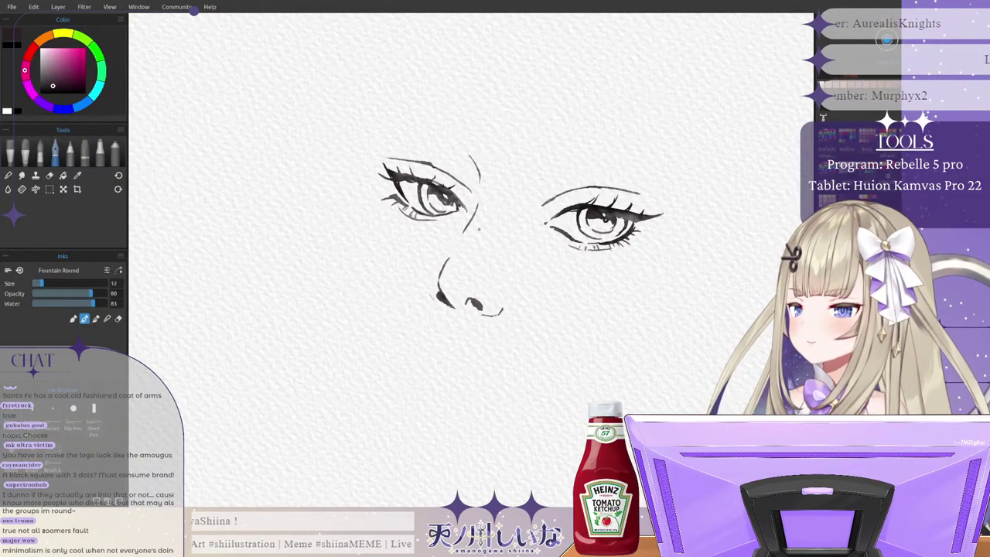
pyautogui.click(49, 174)
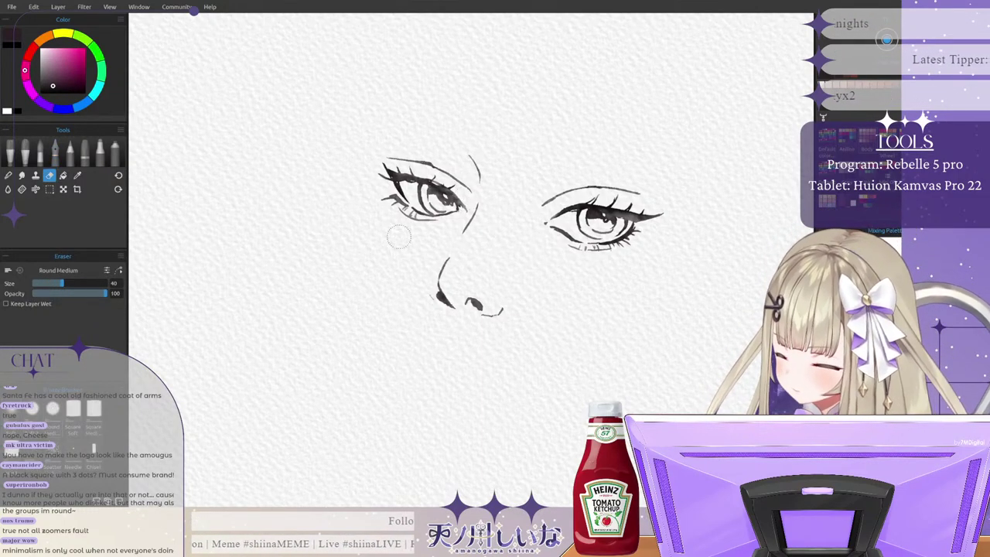
pyautogui.moveTo(466, 232); pyautogui.dragTo(481, 204)
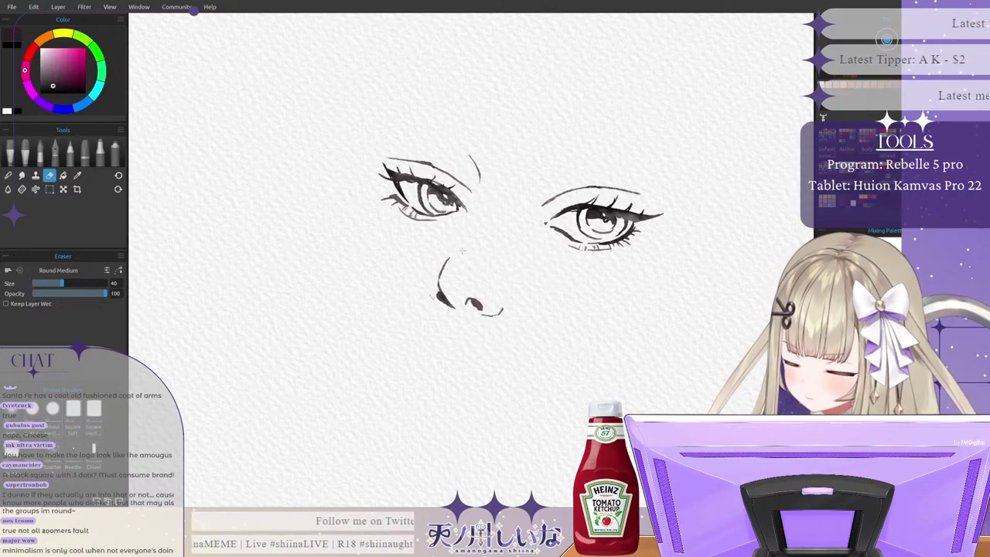
pyautogui.moveTo(451, 257); pyautogui.dragTo(449, 279)
# Step: Redraw the upper nose contour with the Fountain Round ink brush as a longer line slanting from the bridge down to the nose tip
pyautogui.click(71, 153)
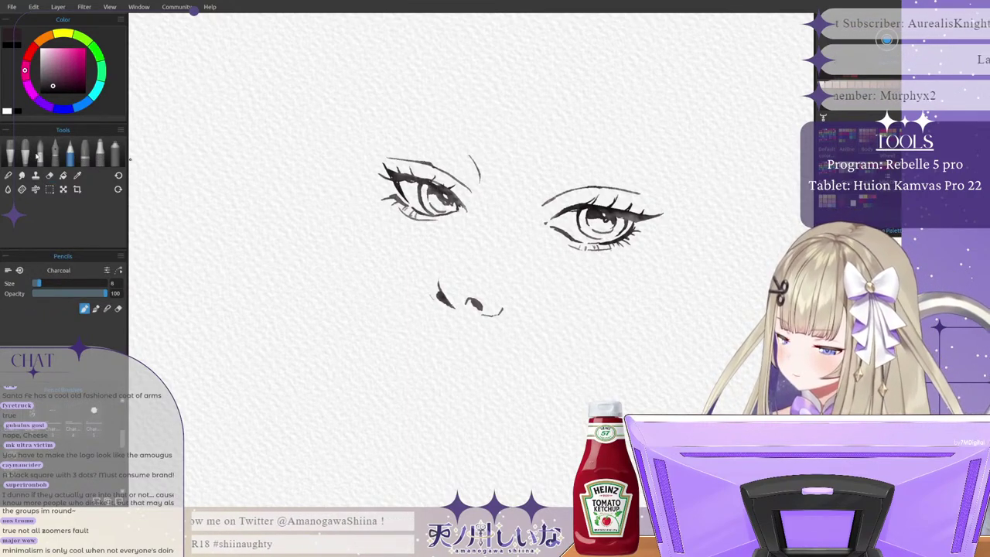
pyautogui.click(57, 151)
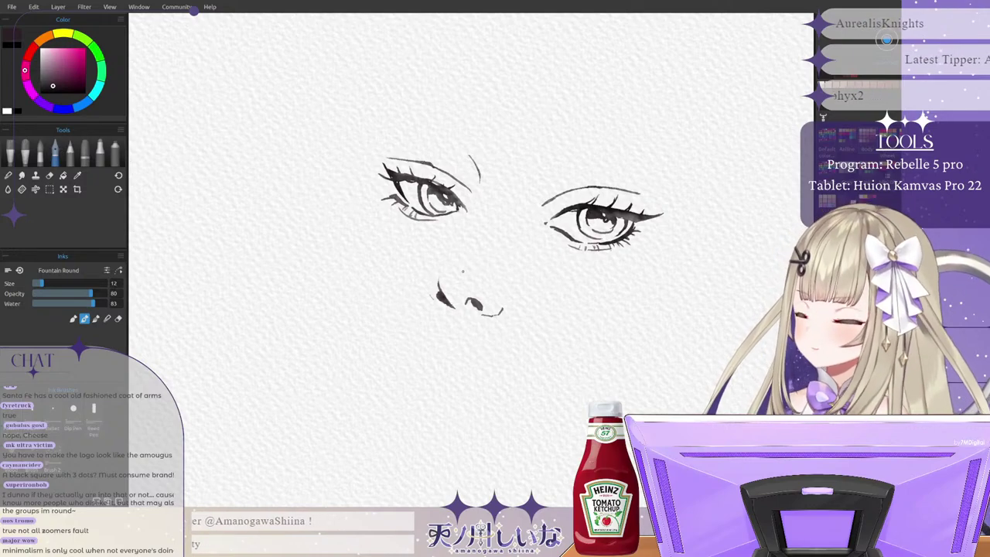
pyautogui.moveTo(440, 274); pyautogui.dragTo(461, 249)
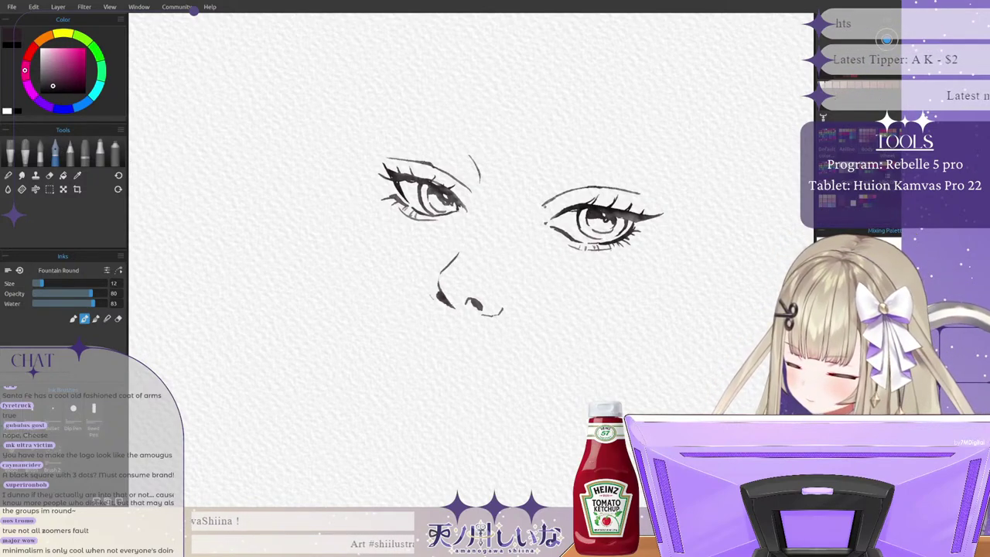
pyautogui.hotkey('ctrl', 'z')
pyautogui.moveTo(441, 281); pyautogui.dragTo(459, 250)
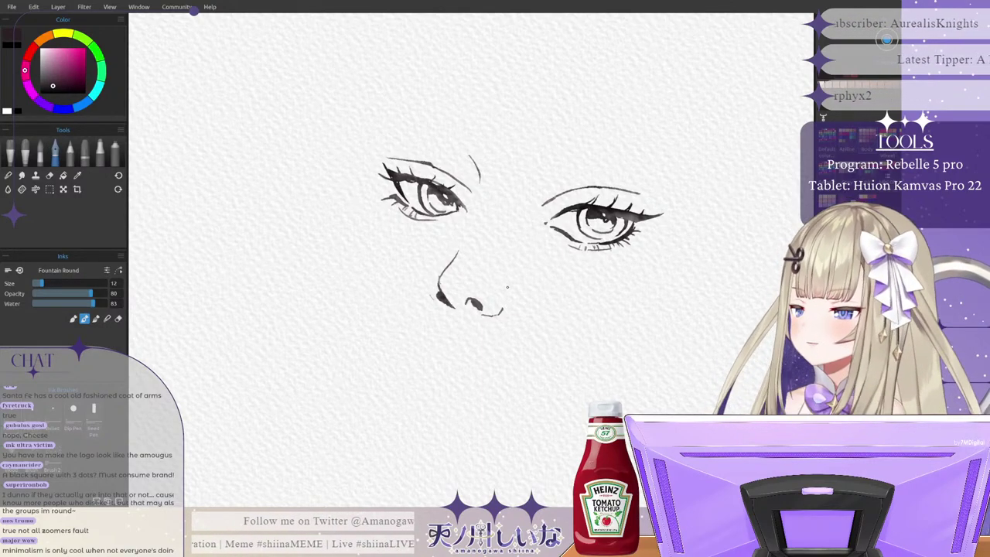
pyautogui.moveTo(505, 290); pyautogui.dragTo(503, 309)
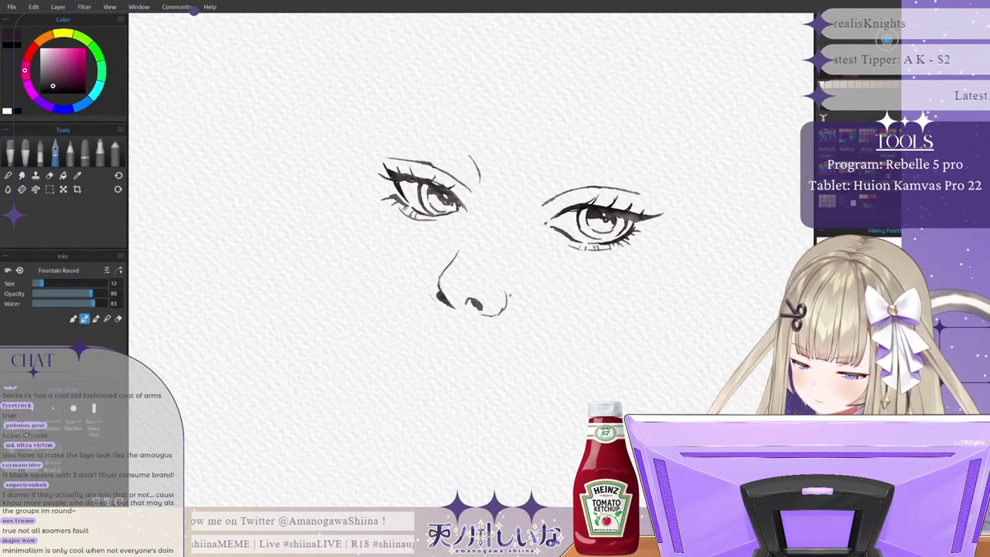
pyautogui.hotkey('ctrl', 'z')
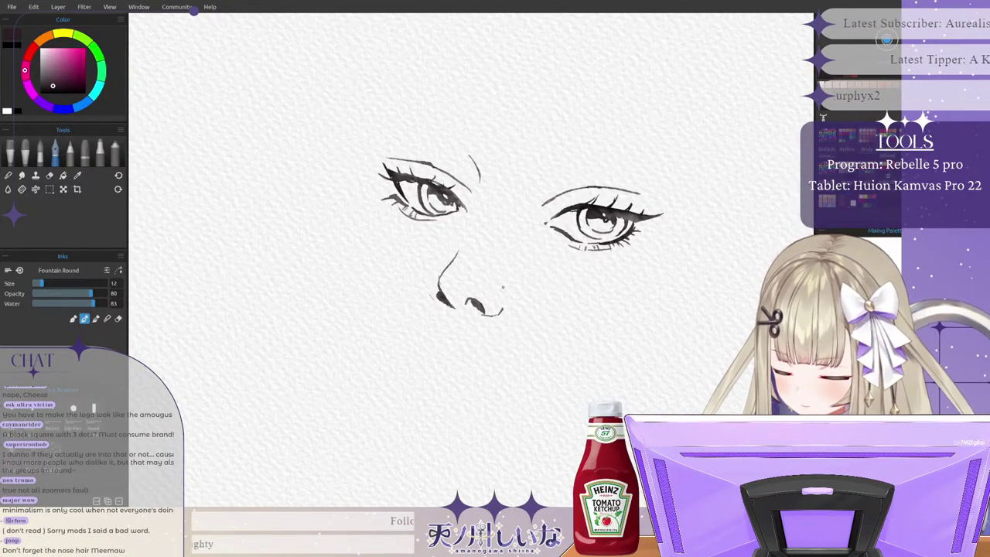
# Step: Draw the inner side hair lock as long thin strokes running past the second eye's outer corner and curving in below the nose
pyautogui.scroll(-1, 607, 232)
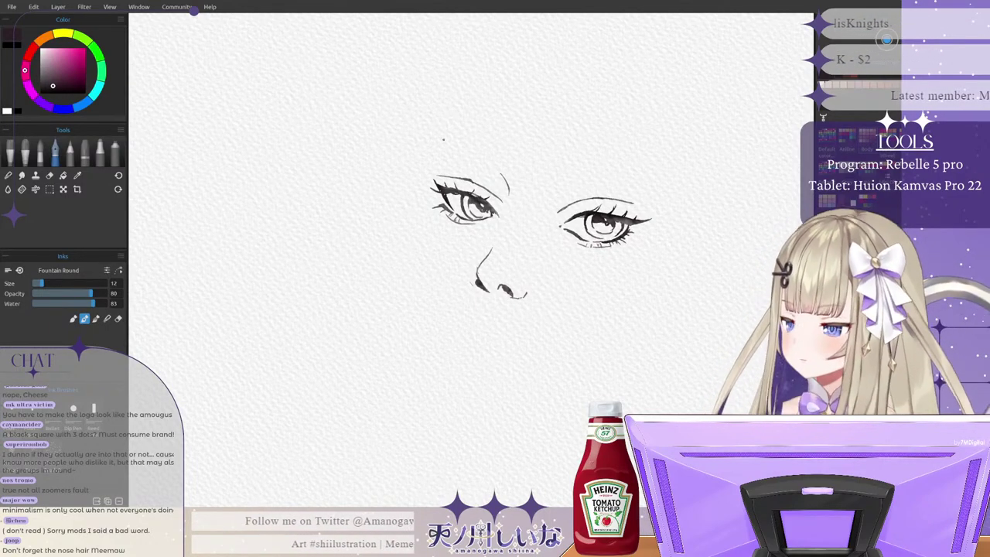
pyautogui.moveTo(447, 116); pyautogui.dragTo(441, 224)
pyautogui.hotkey('ctrl', 'z')
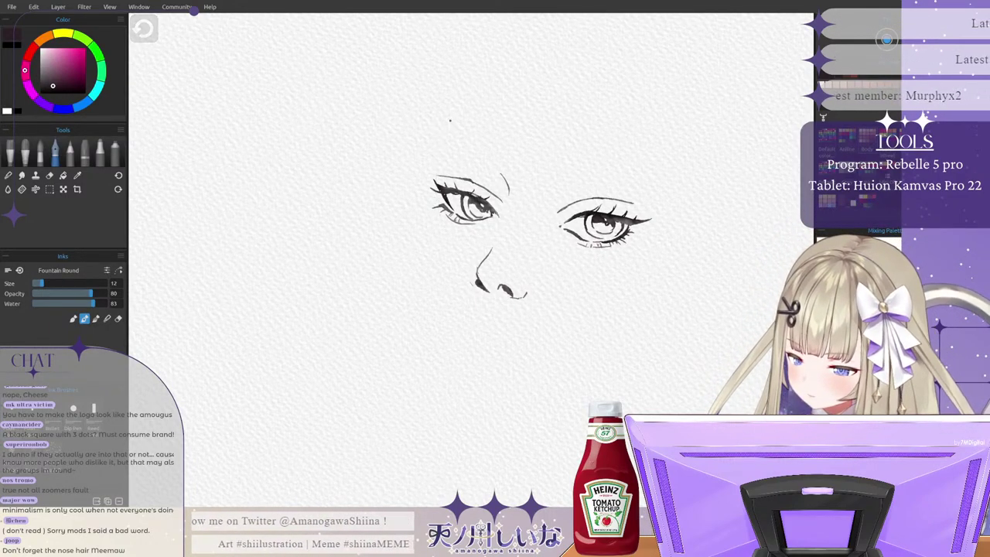
pyautogui.moveTo(448, 120); pyautogui.dragTo(439, 221)
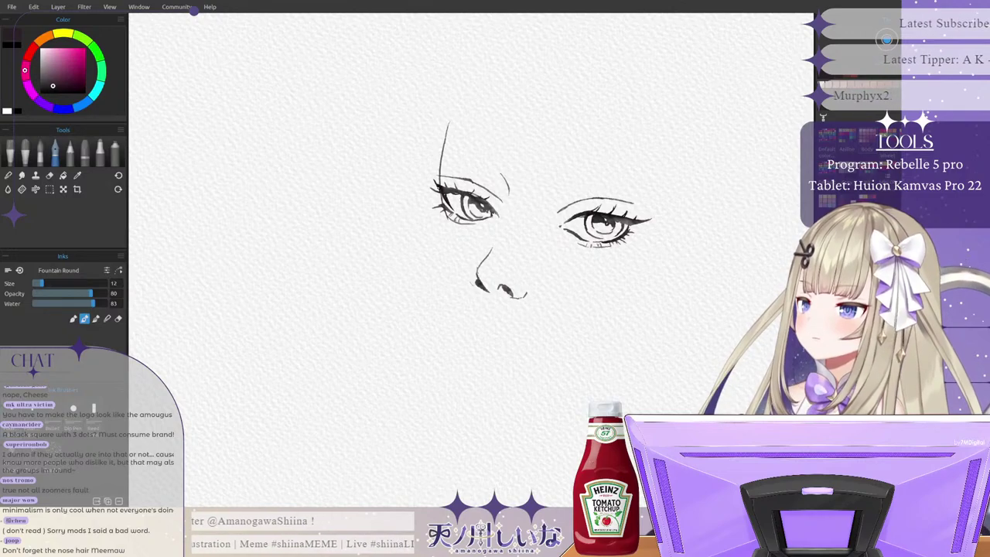
pyautogui.moveTo(442, 154); pyautogui.dragTo(491, 314)
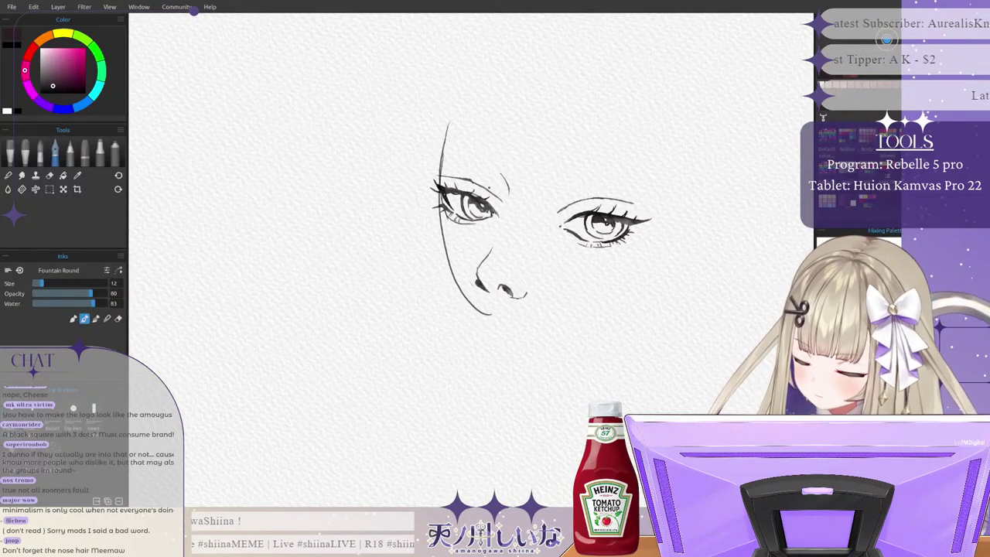
pyautogui.hotkey('ctrl', 'z')
pyautogui.moveTo(444, 155)
pyautogui.mouseDown()
pyautogui.moveTo(436, 233)
pyautogui.moveTo(471, 329)
pyautogui.mouseUp()
pyautogui.moveTo(443, 195)
pyautogui.mouseDown()
pyautogui.moveTo(438, 283)
pyautogui.moveTo(484, 333)
pyautogui.mouseUp()
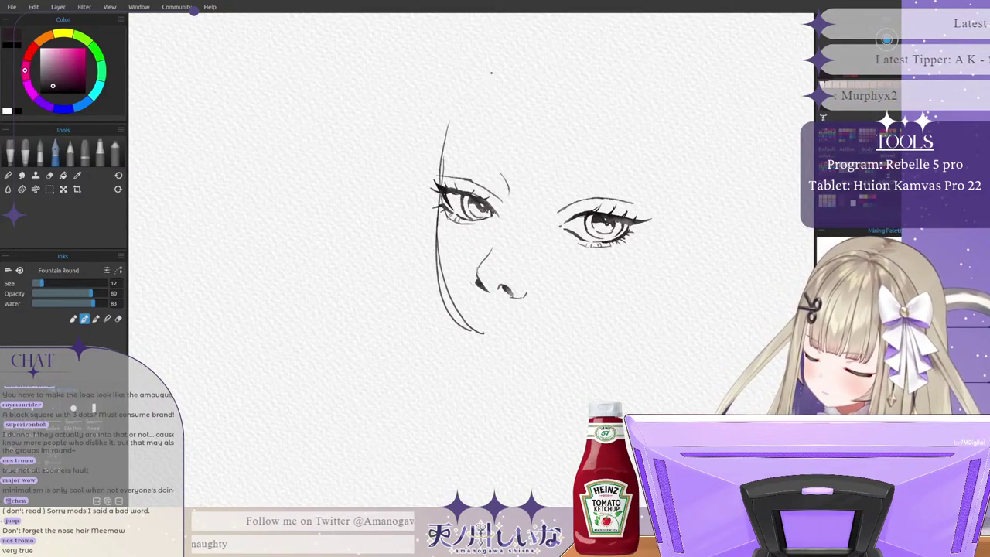
# Step: Draw the first fringe strands above the second eye as thin vertical strokes ending in pointed tips near the eyelid crease
pyautogui.moveTo(477, 72); pyautogui.dragTo(453, 158)
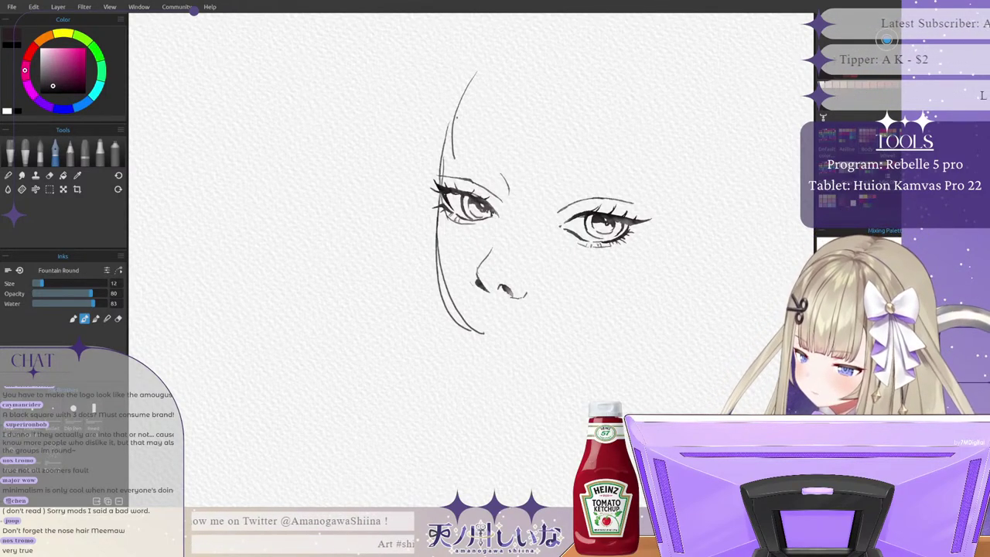
pyautogui.hotkey('ctrl', 'z')
pyautogui.moveTo(453, 108)
pyautogui.mouseDown()
pyautogui.moveTo(448, 162)
pyautogui.moveTo(465, 168)
pyautogui.mouseUp()
pyautogui.moveTo(465, 161); pyautogui.dragTo(468, 171)
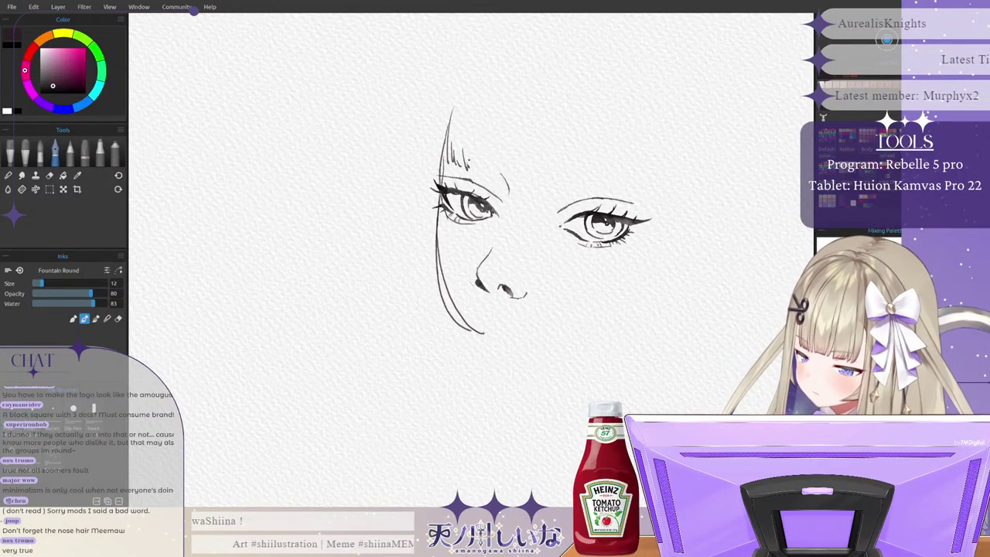
pyautogui.hotkey('ctrl', 'z')
pyautogui.hotkey('ctrl', 'z')
pyautogui.moveTo(466, 119)
pyautogui.mouseDown()
pyautogui.moveTo(469, 161)
pyautogui.moveTo(494, 168)
pyautogui.mouseUp()
pyautogui.moveTo(492, 105)
pyautogui.mouseDown()
pyautogui.moveTo(493, 166)
pyautogui.moveTo(527, 174)
pyautogui.mouseUp()
# Step: Continue the fringe above the first eye with slanted strands reaching down to the lid crease and the outer eye corner
pyautogui.moveTo(550, 103)
pyautogui.mouseDown()
pyautogui.moveTo(553, 177)
pyautogui.moveTo(567, 178)
pyautogui.mouseUp()
pyautogui.moveTo(585, 102); pyautogui.dragTo(591, 186)
pyautogui.moveTo(584, 128)
pyautogui.mouseDown()
pyautogui.moveTo(597, 184)
pyautogui.moveTo(611, 192)
pyautogui.mouseUp()
pyautogui.moveTo(623, 118); pyautogui.dragTo(630, 158)
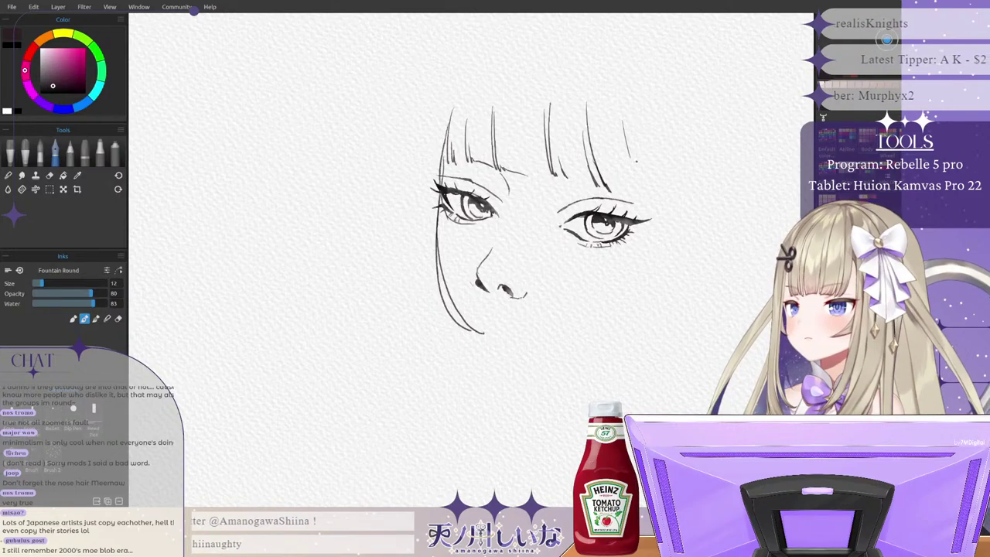
pyautogui.moveTo(620, 108)
pyautogui.mouseDown()
pyautogui.moveTo(645, 203)
pyautogui.moveTo(642, 195)
pyautogui.mouseUp()
pyautogui.moveTo(613, 157)
pyautogui.mouseDown()
pyautogui.moveTo(622, 195)
pyautogui.moveTo(651, 207)
pyautogui.mouseUp()
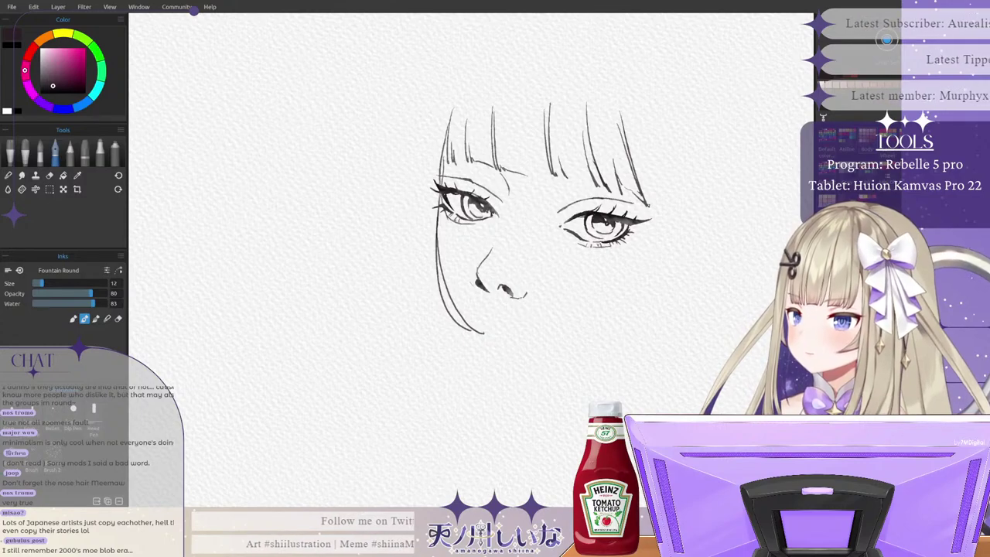
# Step: Add an outer fringe strand beside the first eye's outer corner and long strands in the middle of the fringe
pyautogui.moveTo(625, 108); pyautogui.dragTo(650, 234)
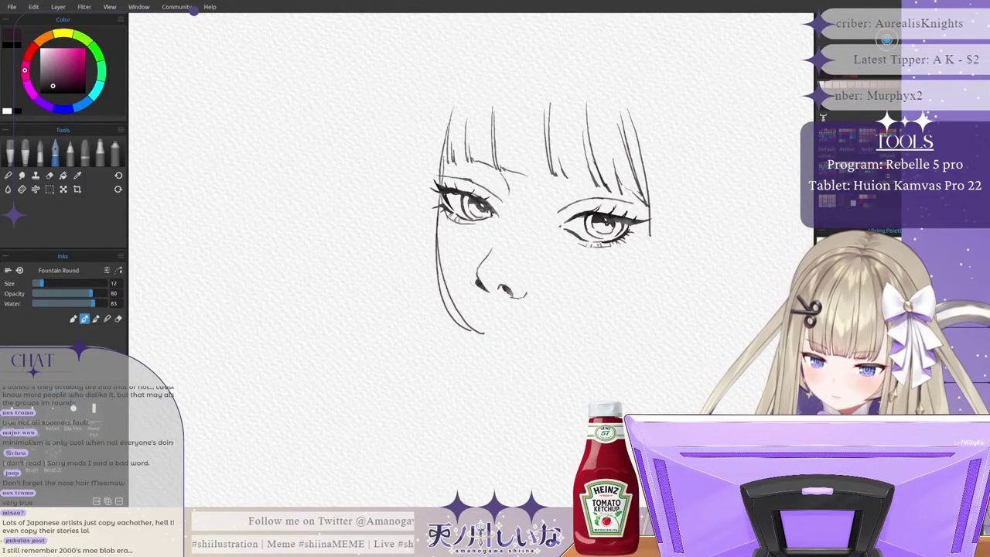
pyautogui.hotkey('ctrl', 'z')
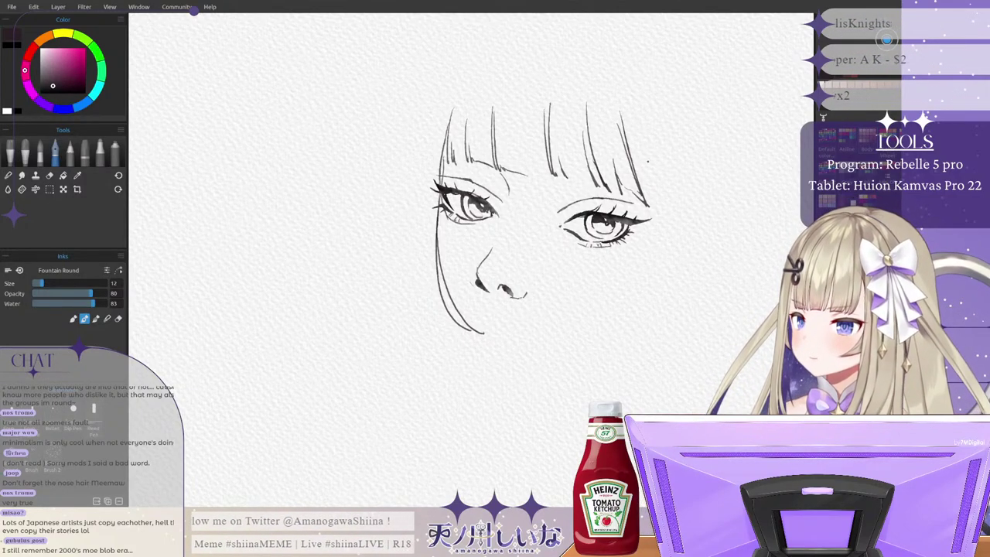
pyautogui.moveTo(640, 124); pyautogui.dragTo(652, 203)
pyautogui.hotkey('ctrl', 'z')
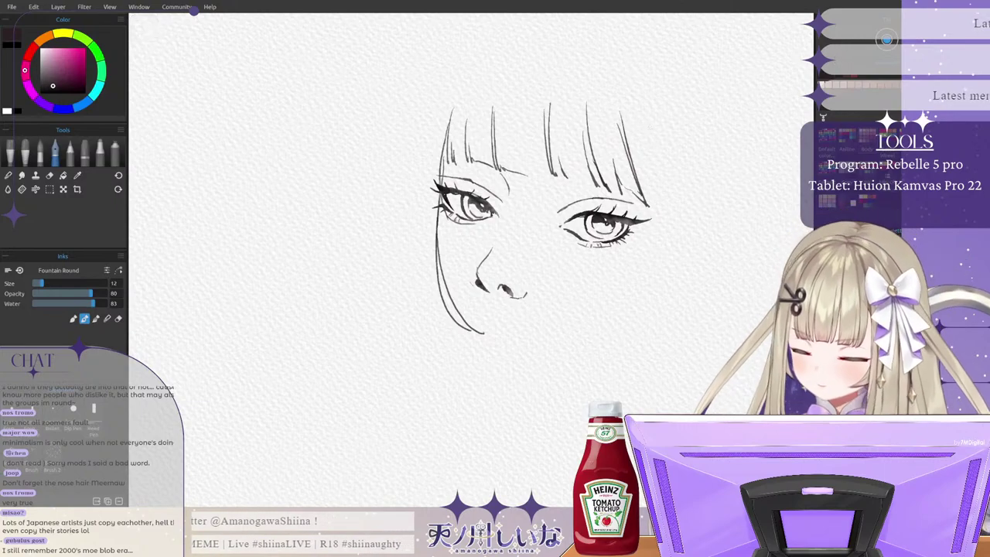
pyautogui.moveTo(651, 127); pyautogui.dragTo(659, 219)
pyautogui.hotkey('ctrl', 'z')
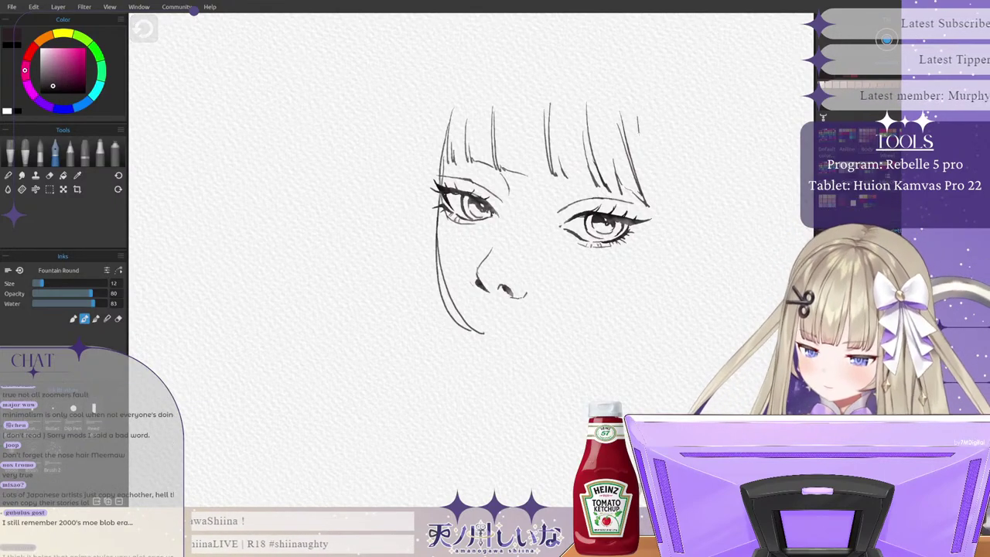
pyautogui.moveTo(521, 74); pyautogui.dragTo(531, 178)
pyautogui.moveTo(517, 108)
pyautogui.mouseDown()
pyautogui.moveTo(534, 179)
pyautogui.moveTo(544, 180)
pyautogui.mouseUp()
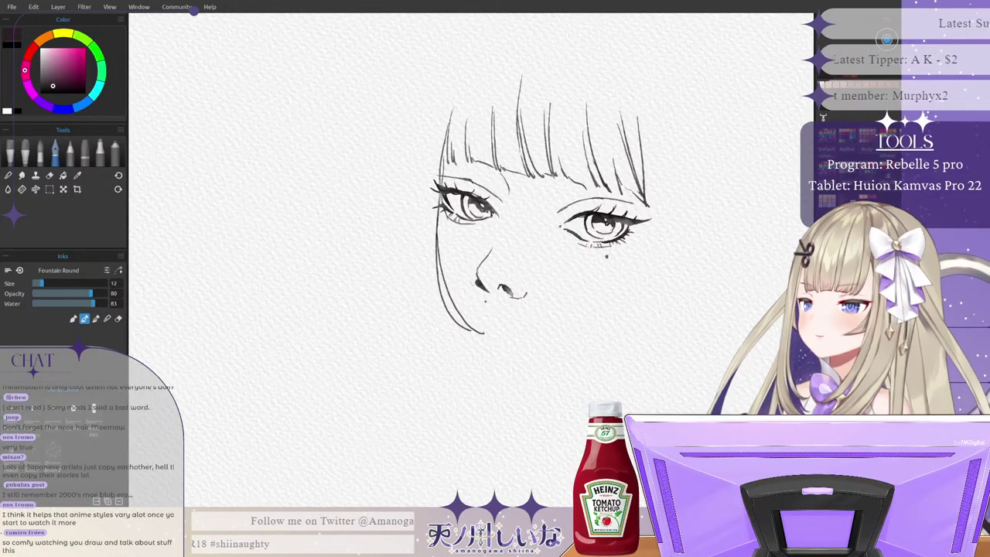
# Step: Draw the upper lip marks and short dark strokes of the mouth line below the nose, darkening the far corner
pyautogui.moveTo(486, 322); pyautogui.dragTo(496, 322)
pyautogui.hotkey('ctrl', 'z')
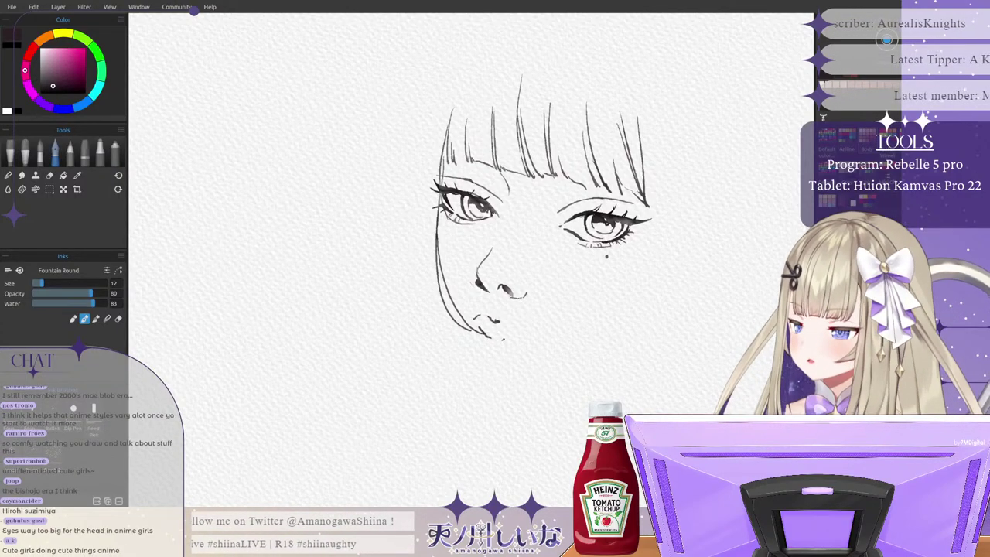
pyautogui.moveTo(503, 339); pyautogui.dragTo(513, 334)
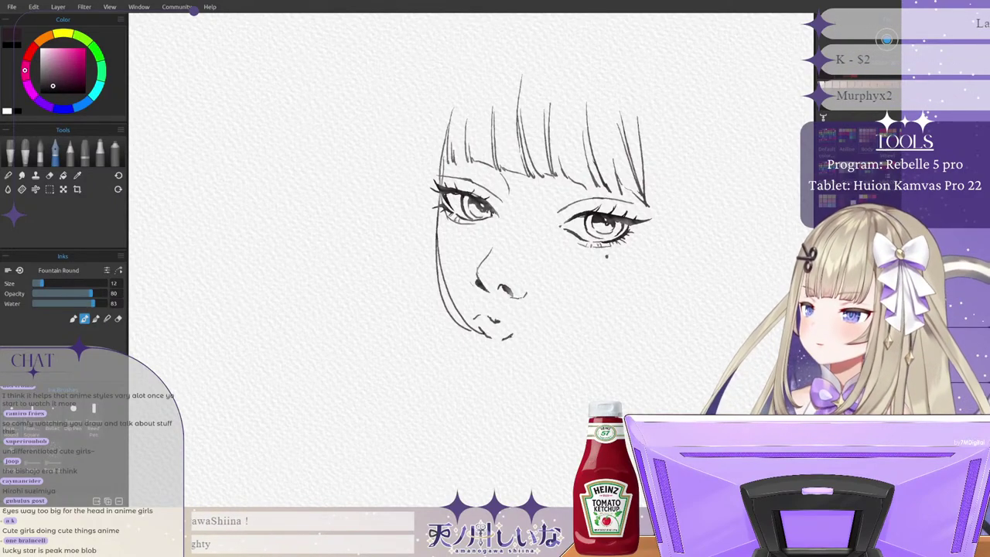
pyautogui.moveTo(509, 338); pyautogui.dragTo(521, 338)
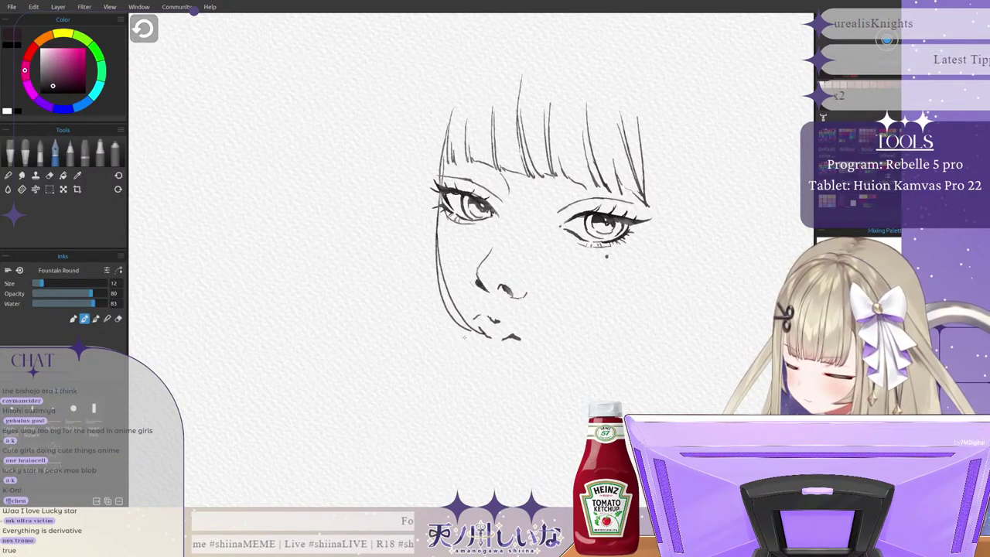
pyautogui.moveTo(464, 337); pyautogui.dragTo(475, 354)
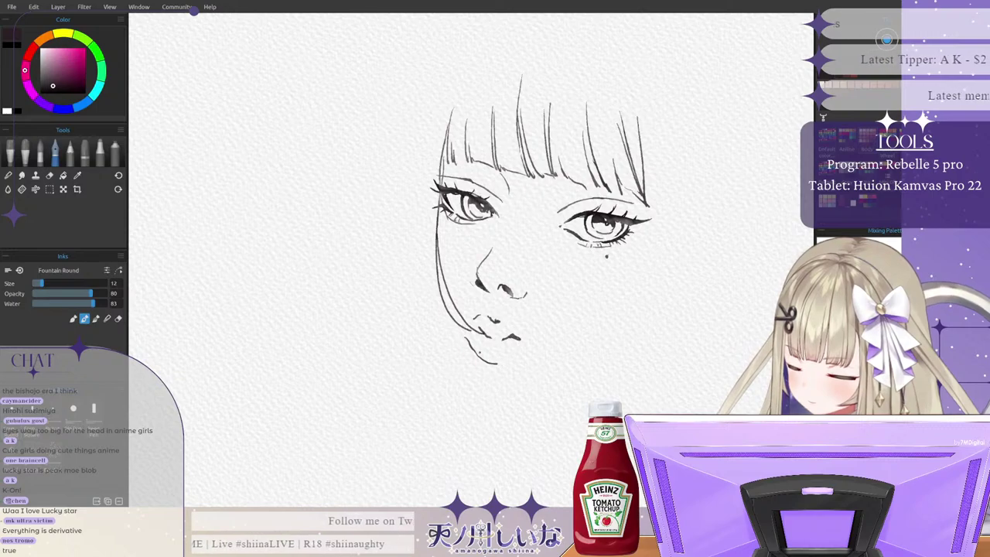
pyautogui.hotkey('ctrl', 'z')
pyautogui.moveTo(474, 330); pyautogui.dragTo(484, 335)
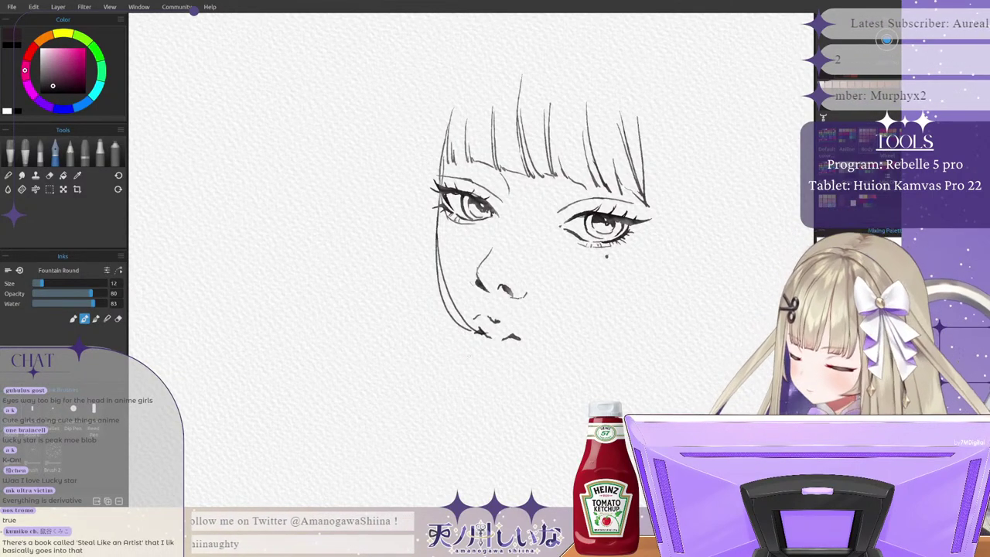
# Step: Draw a short curved lower lip stroke and extend the mouth line in a wavy stroke to the near corner
pyautogui.moveTo(468, 356); pyautogui.dragTo(497, 362)
pyautogui.hotkey('ctrl', 'z')
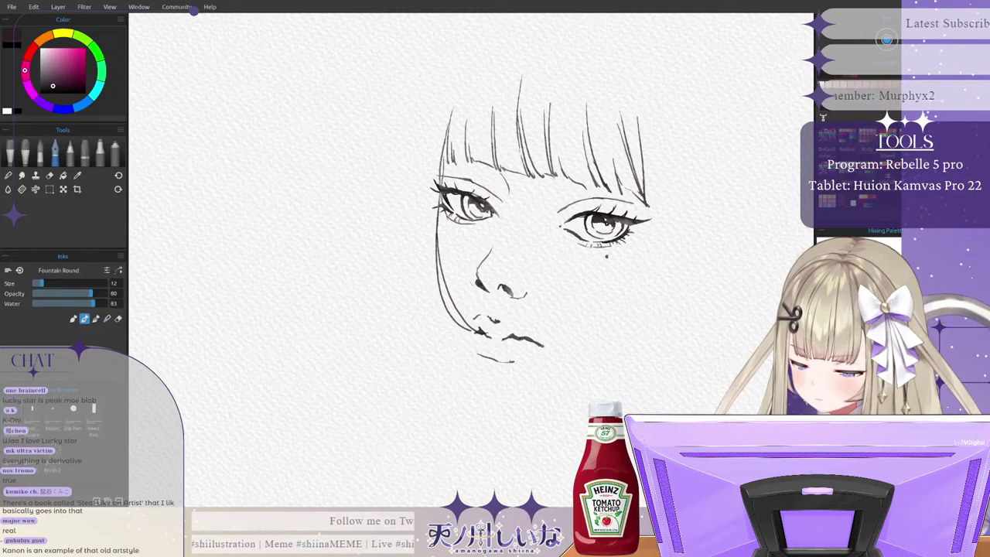
pyautogui.hotkey('ctrl', 'z')
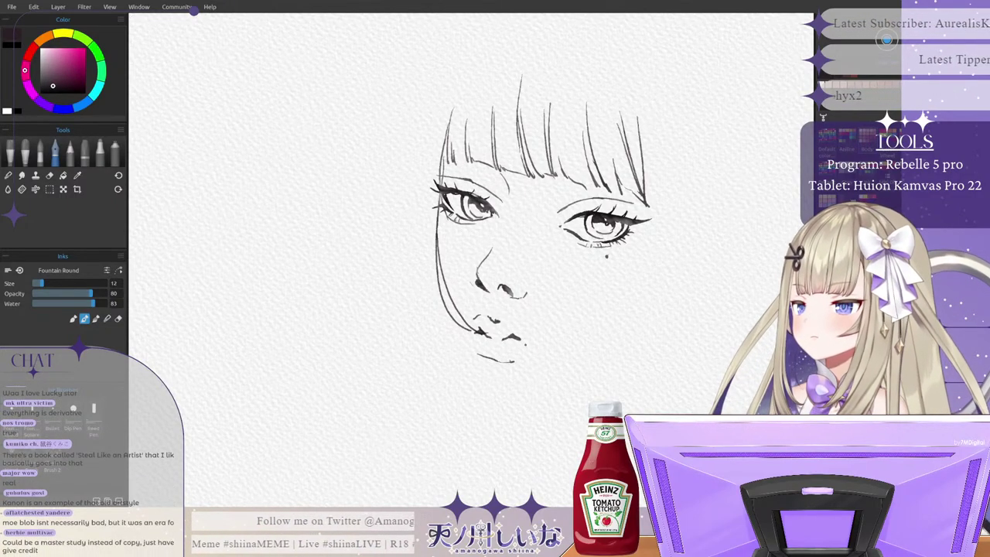
pyautogui.moveTo(523, 341); pyautogui.dragTo(537, 345)
pyautogui.hotkey('ctrl', 'z')
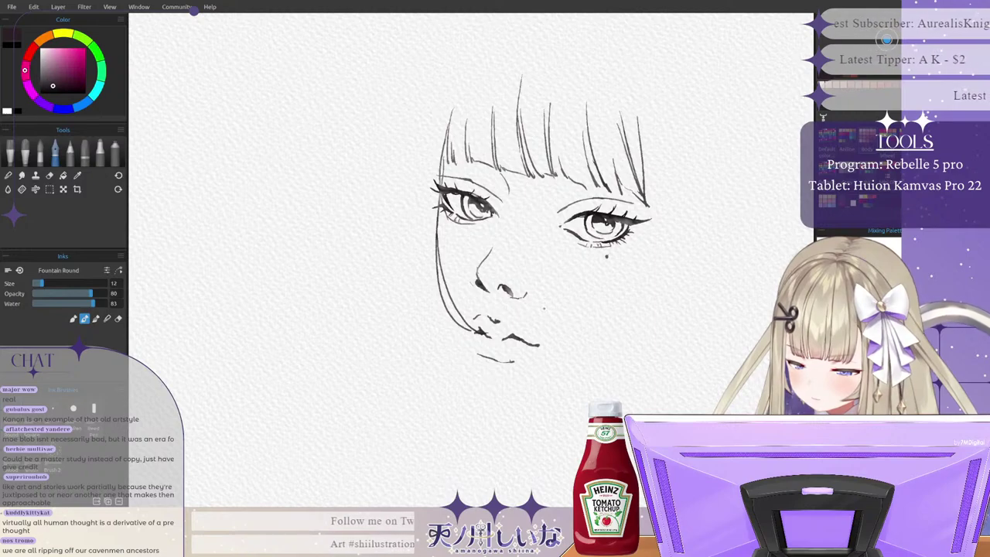
pyautogui.moveTo(407, 180)
pyautogui.mouseDown()
pyautogui.moveTo(416, 320)
pyautogui.moveTo(455, 373)
pyautogui.mouseUp()
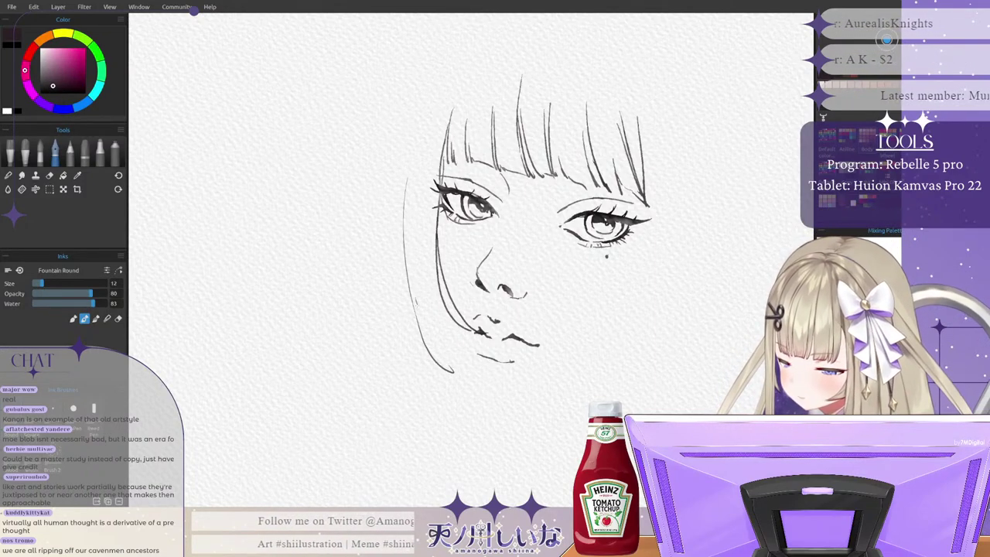
pyautogui.moveTo(415, 307); pyautogui.dragTo(458, 369)
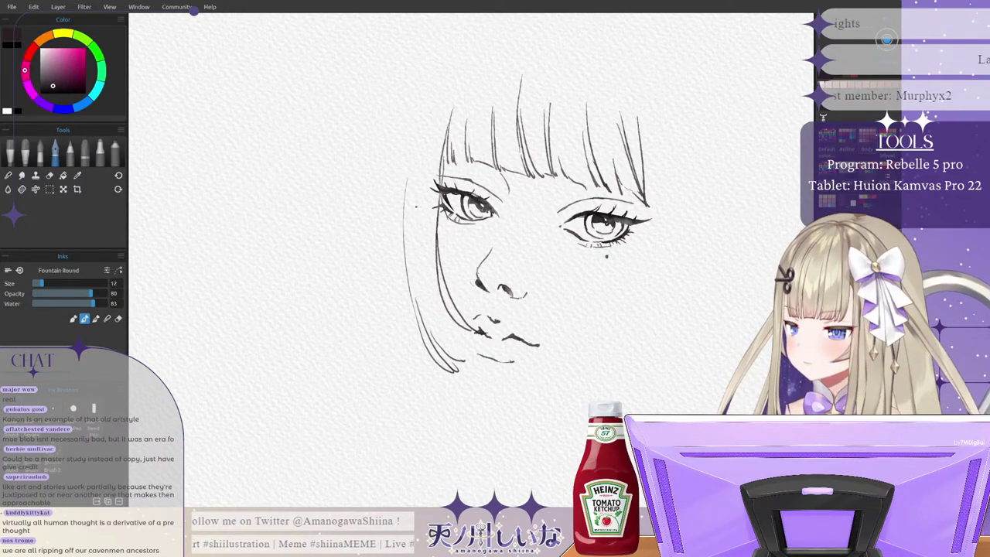
pyautogui.hotkey('ctrl', 'z')
pyautogui.hotkey('ctrl', 'z')
pyautogui.hotkey('ctrl', 'z')
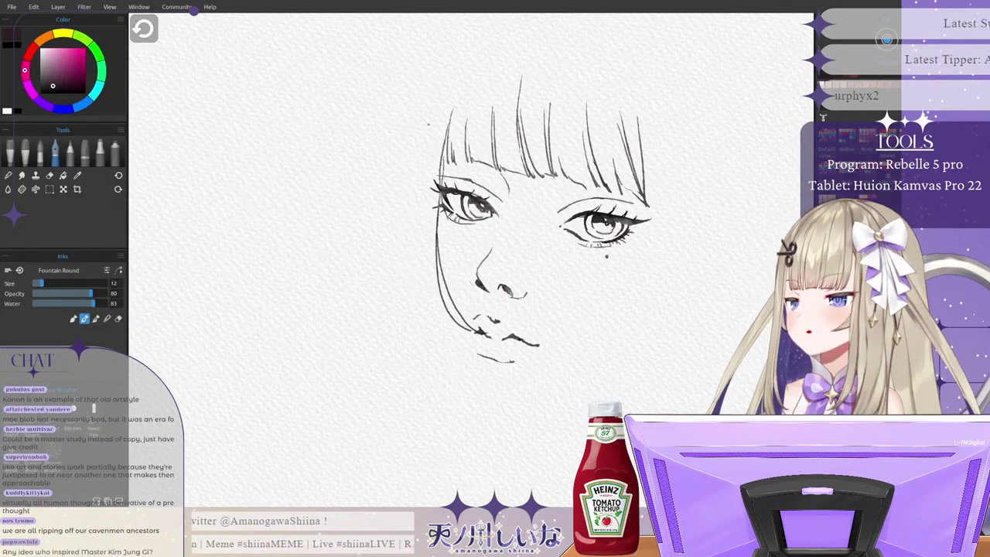
# Step: Try a long outer hair strand beside the far cheek with a curved tip, and undo the strokes
pyautogui.moveTo(424, 111)
pyautogui.mouseDown()
pyautogui.moveTo(414, 211)
pyautogui.moveTo(449, 374)
pyautogui.mouseUp()
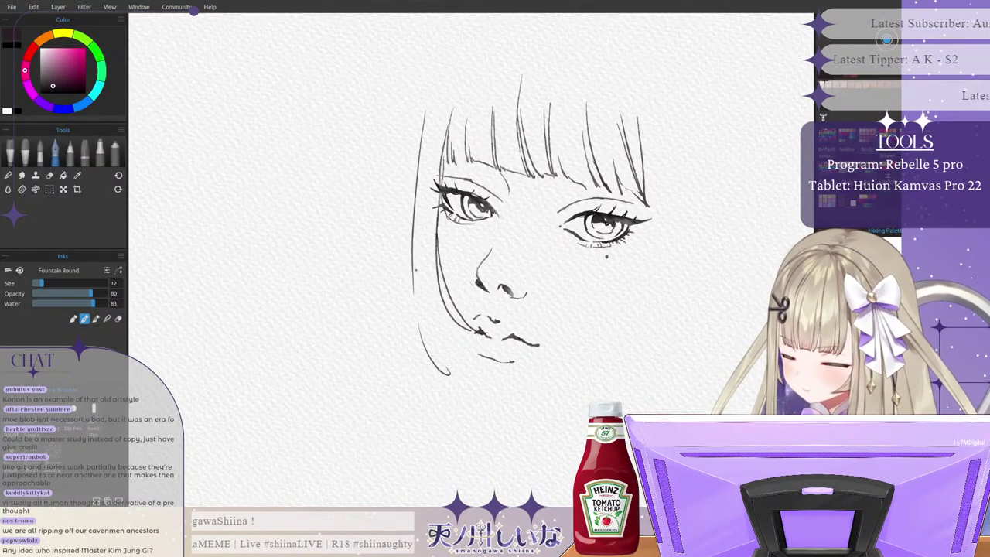
pyautogui.moveTo(415, 277); pyautogui.dragTo(458, 368)
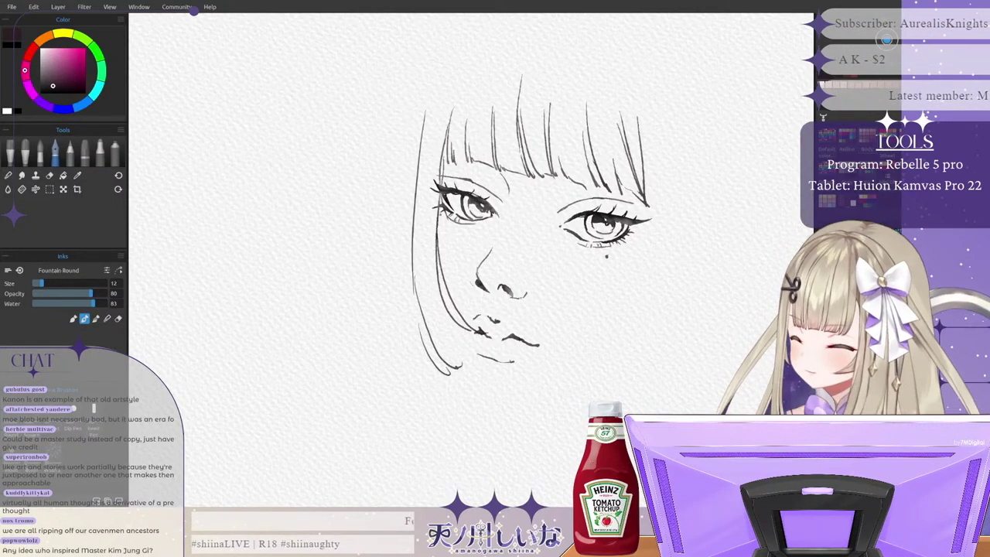
pyautogui.hotkey('ctrl', 'z')
pyautogui.hotkey('ctrl', 'z')
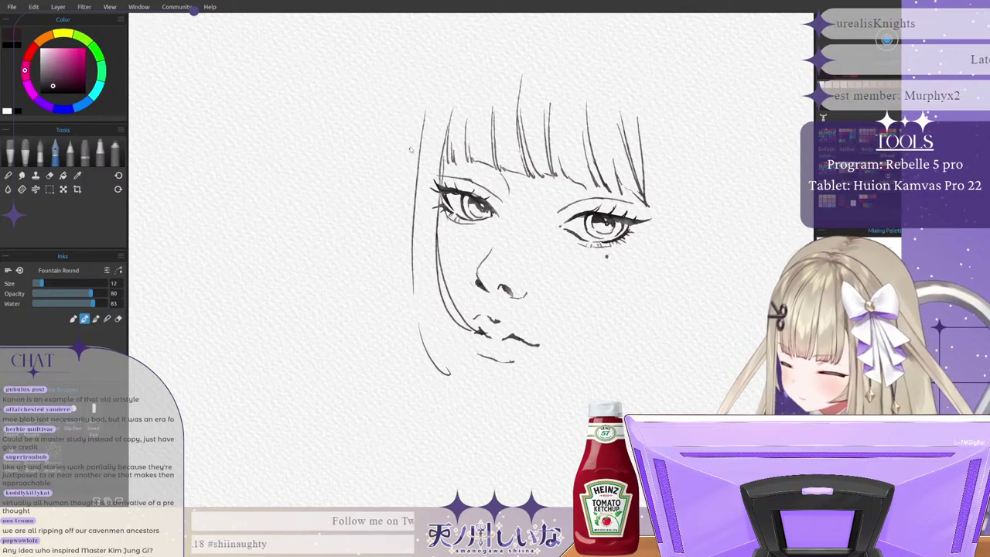
pyautogui.moveTo(398, 105)
pyautogui.mouseDown()
pyautogui.moveTo(390, 160)
pyautogui.moveTo(404, 348)
pyautogui.mouseUp()
pyautogui.hotkey('ctrl', 'z')
pyautogui.hotkey('ctrl', 'z')
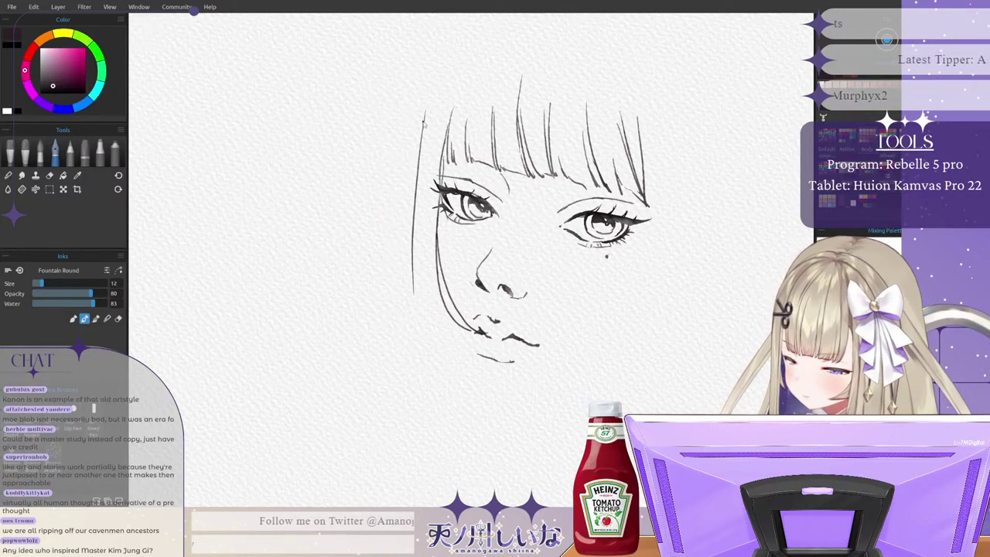
# Step: Try a set of long curved side-hair strands around the far cheek, with layered tips curling inward beside the mouth
pyautogui.moveTo(420, 116); pyautogui.dragTo(422, 365)
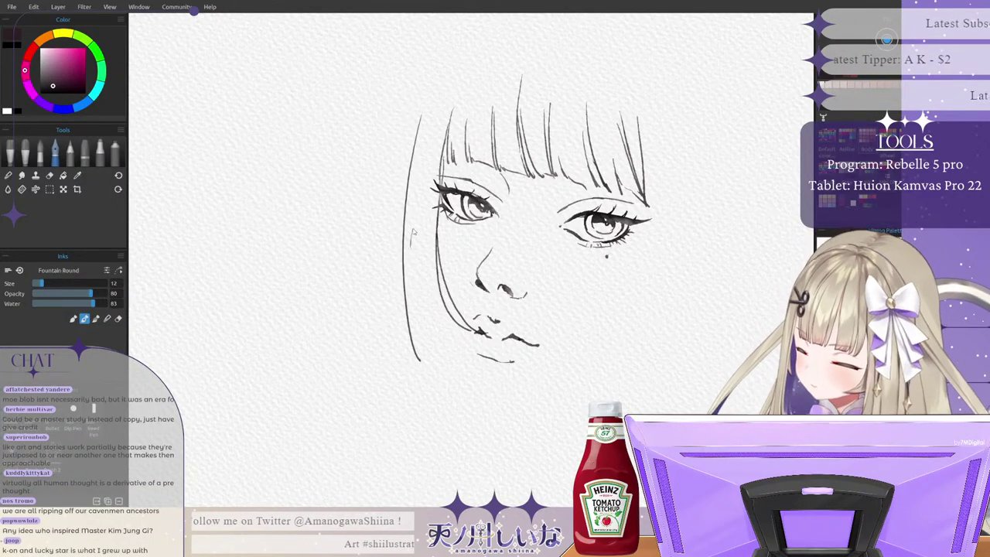
pyautogui.hotkey('ctrl', 'z')
pyautogui.moveTo(422, 133)
pyautogui.mouseDown()
pyautogui.moveTo(419, 294)
pyautogui.moveTo(452, 362)
pyautogui.mouseUp()
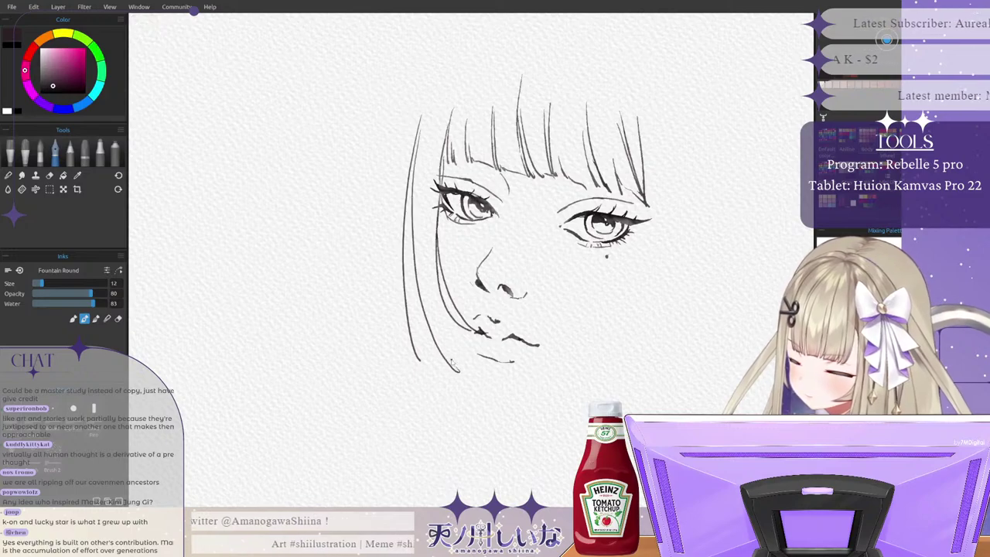
pyautogui.moveTo(422, 282)
pyautogui.mouseDown()
pyautogui.moveTo(444, 348)
pyautogui.moveTo(463, 363)
pyautogui.mouseUp()
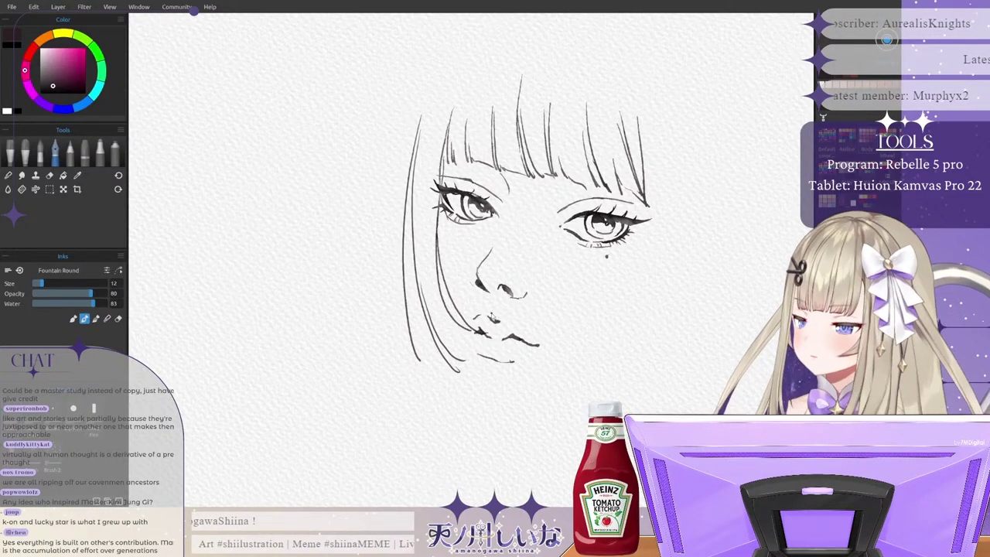
pyautogui.moveTo(410, 294); pyautogui.dragTo(433, 377)
pyautogui.moveTo(416, 321); pyautogui.dragTo(443, 382)
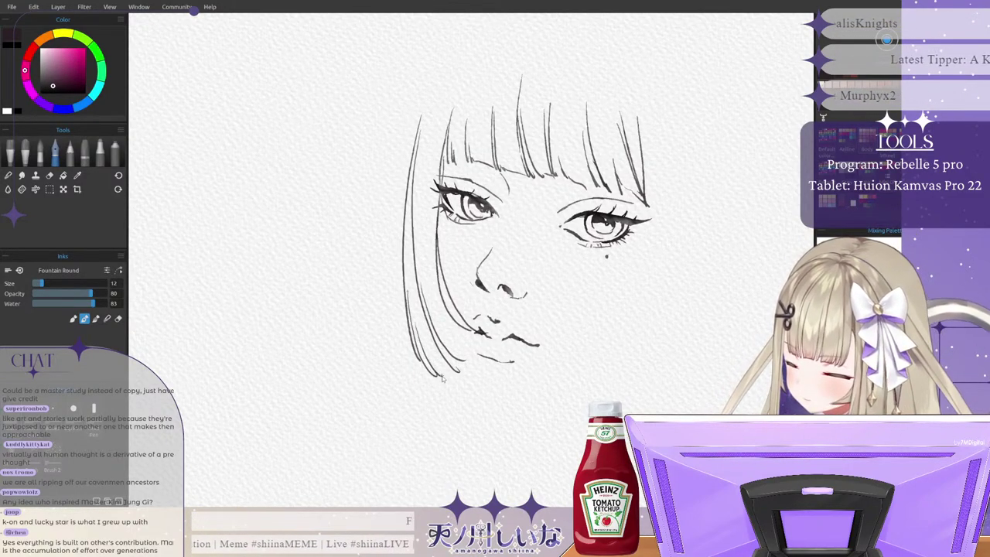
pyautogui.moveTo(431, 289); pyautogui.dragTo(472, 357)
pyautogui.moveTo(449, 303); pyautogui.dragTo(467, 331)
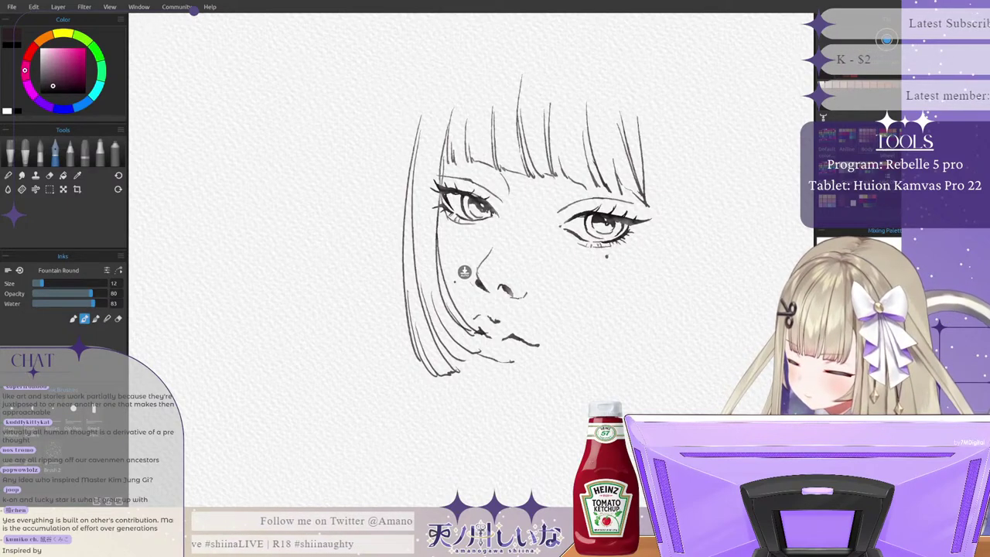
# Step: Undo the far-side hair strands together with the lower lip and the near part of the mouth line
pyautogui.hotkey('ctrl', 'z')
pyautogui.hotkey('ctrl', 'z')
pyautogui.hotkey('ctrl', 'z')
pyautogui.hotkey('ctrl', 'z')
pyautogui.hotkey('ctrl', 'z')
pyautogui.hotkey('ctrl', 'z')
pyautogui.hotkey('ctrl', 'z')
pyautogui.hotkey('ctrl', 'z')
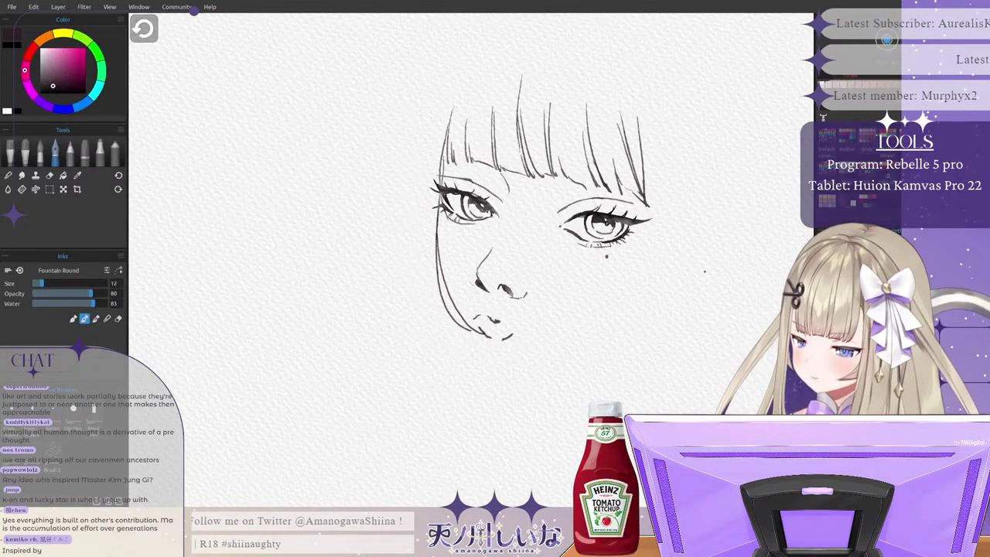
pyautogui.hotkey('ctrl', 'z')
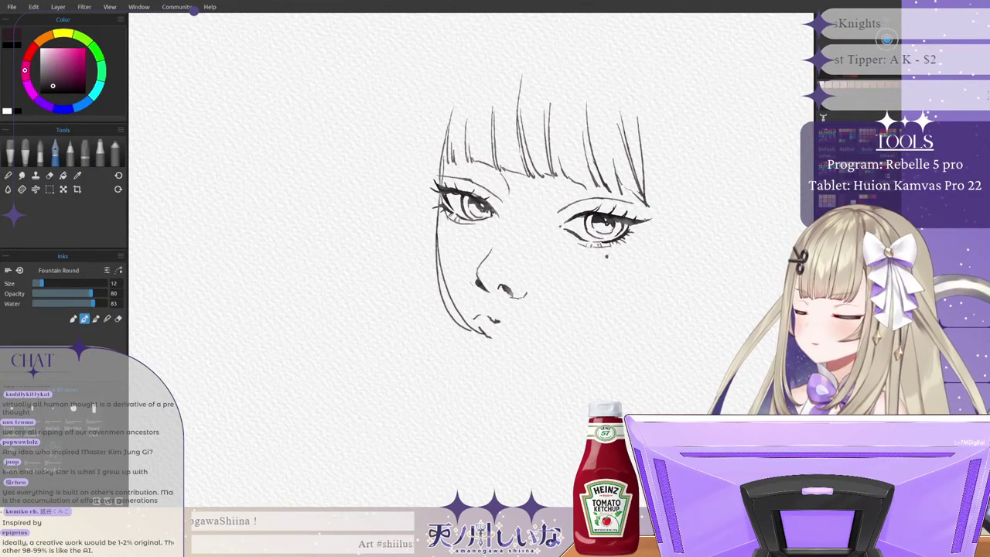
# Step: Draw long side-hair strands from the fringe past the near eye's outer corner, with tips curving inward at chin level
pyautogui.moveTo(644, 193)
pyautogui.mouseDown()
pyautogui.moveTo(652, 350)
pyautogui.moveTo(634, 387)
pyautogui.mouseUp()
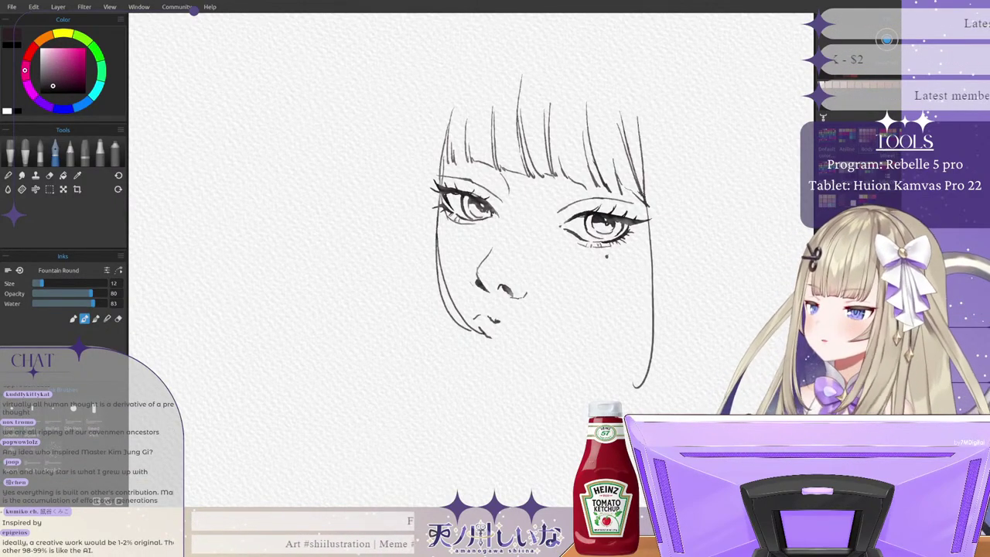
pyautogui.moveTo(647, 195)
pyautogui.mouseDown()
pyautogui.moveTo(631, 354)
pyautogui.moveTo(603, 386)
pyautogui.mouseUp()
pyautogui.moveTo(654, 304); pyautogui.dragTo(602, 384)
pyautogui.hotkey('ctrl', 'z')
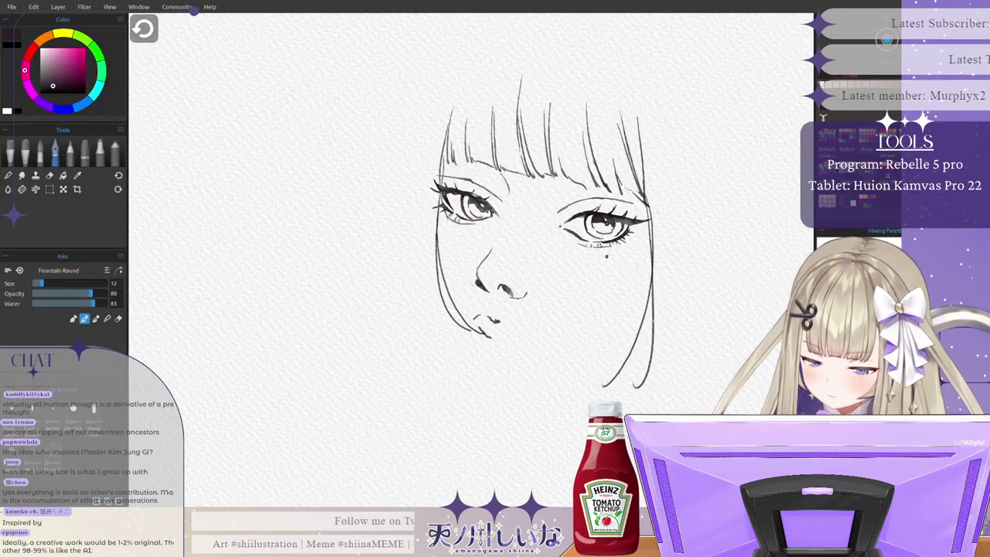
pyautogui.moveTo(653, 332)
pyautogui.mouseDown()
pyautogui.moveTo(617, 379)
pyautogui.moveTo(592, 385)
pyautogui.mouseUp()
pyautogui.moveTo(656, 116)
pyautogui.mouseDown()
pyautogui.moveTo(673, 316)
pyautogui.moveTo(636, 388)
pyautogui.mouseUp()
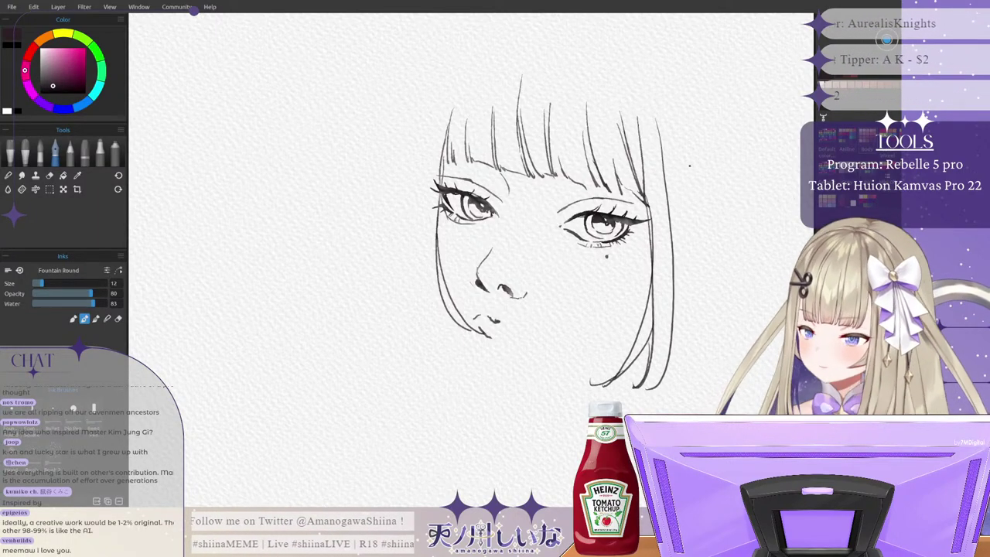
pyautogui.moveTo(679, 266); pyautogui.dragTo(668, 354)
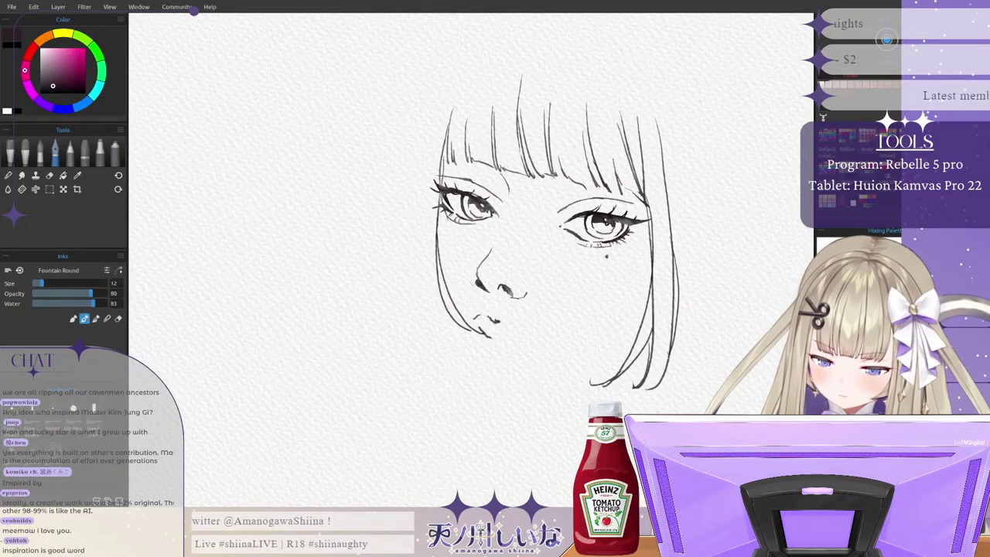
# Step: Draw the outer contour of the bob on the near side and add short curved strokes for its lower hair tips
pyautogui.moveTo(701, 102); pyautogui.dragTo(736, 301)
pyautogui.moveTo(728, 359); pyautogui.dragTo(689, 397)
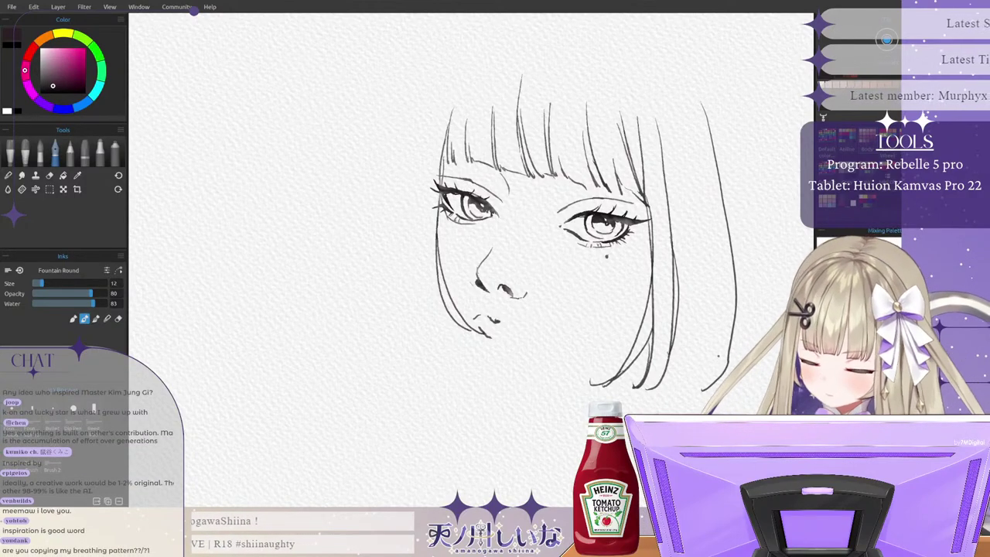
pyautogui.moveTo(718, 359)
pyautogui.mouseDown()
pyautogui.moveTo(703, 391)
pyautogui.moveTo(668, 402)
pyautogui.moveTo(646, 392)
pyautogui.mouseUp()
pyautogui.hotkey('ctrl', 'z')
pyautogui.hotkey('ctrl', 'z')
pyautogui.hotkey('ctrl', 'z')
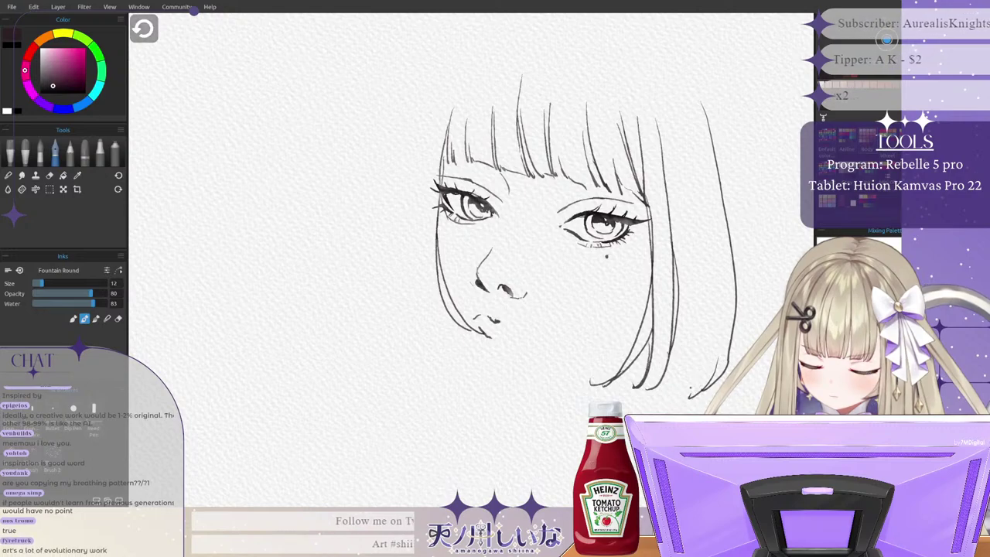
pyautogui.moveTo(667, 391); pyautogui.dragTo(638, 398)
pyautogui.moveTo(653, 389); pyautogui.dragTo(637, 395)
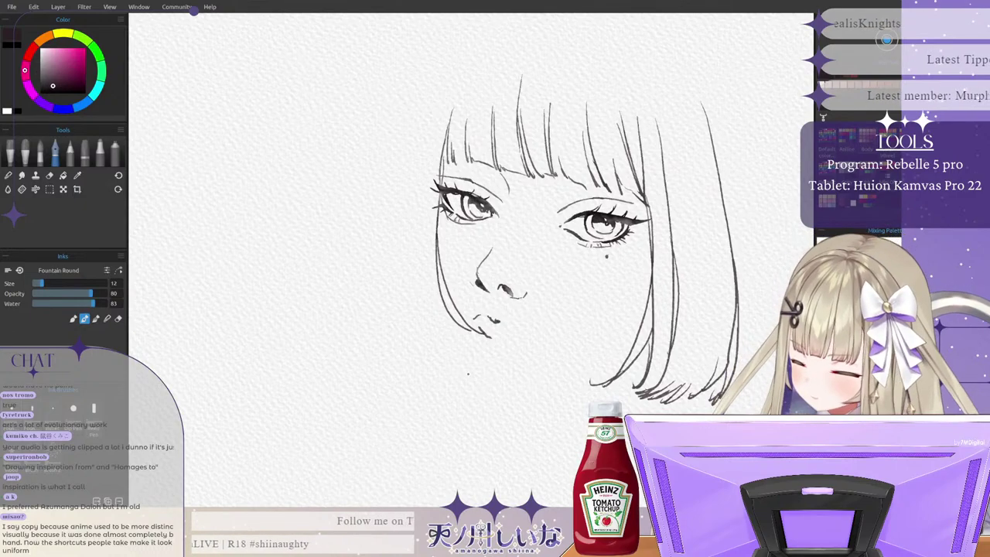
# Step: Try a curved jawline from the chin to the near-side hair, undo it, and erase the remaining mouth strokes
pyautogui.moveTo(463, 358)
pyautogui.mouseDown()
pyautogui.moveTo(509, 390)
pyautogui.moveTo(608, 375)
pyautogui.mouseUp()
pyautogui.hotkey('ctrl', 'z')
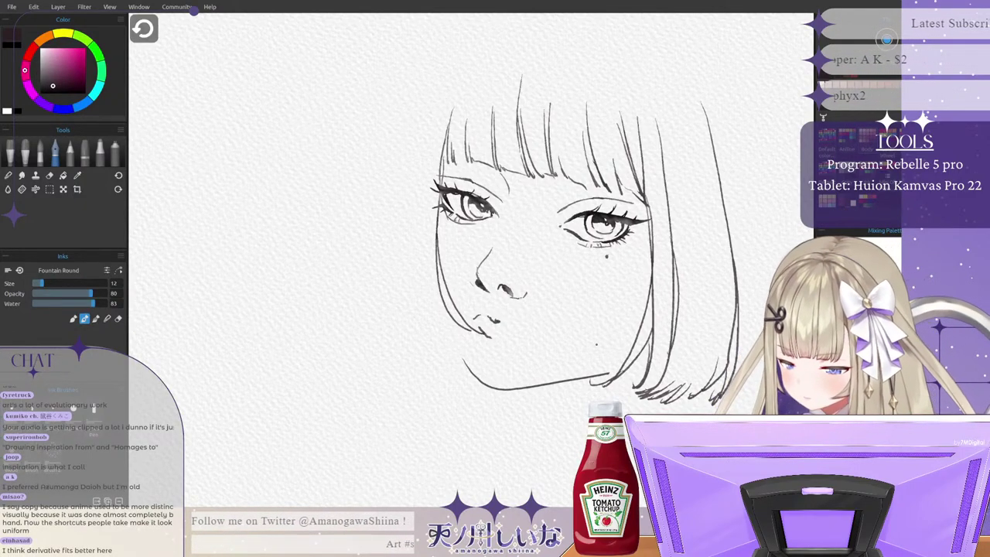
pyautogui.press('e')
pyautogui.moveTo(499, 317); pyautogui.dragTo(484, 334)
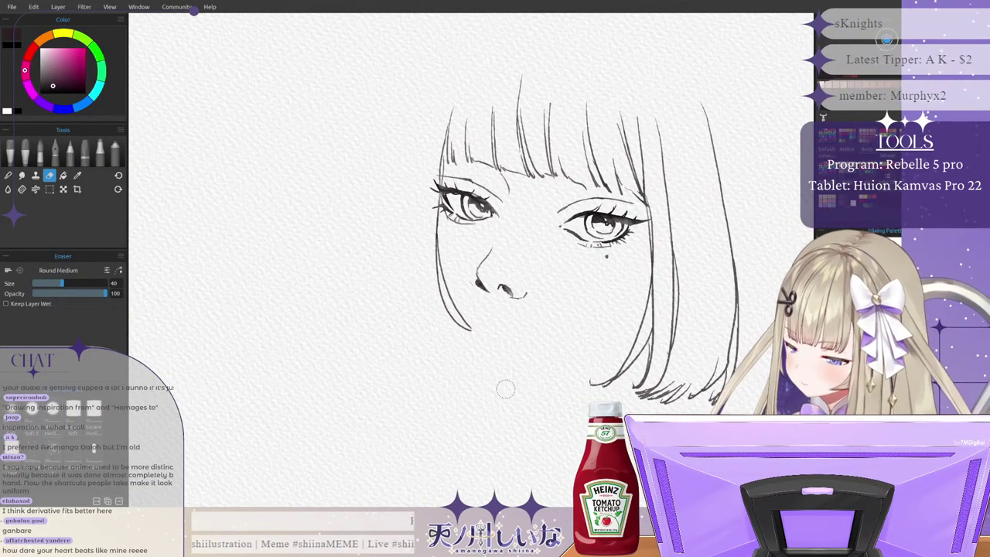
# Step: Select the nose, transform it to 2.540 by 2.904 cm at X 11.836, Y 7.959, deselect it and return to the Fountain Round brush
pyautogui.press('m')
pyautogui.moveTo(466, 238); pyautogui.dragTo(541, 324)
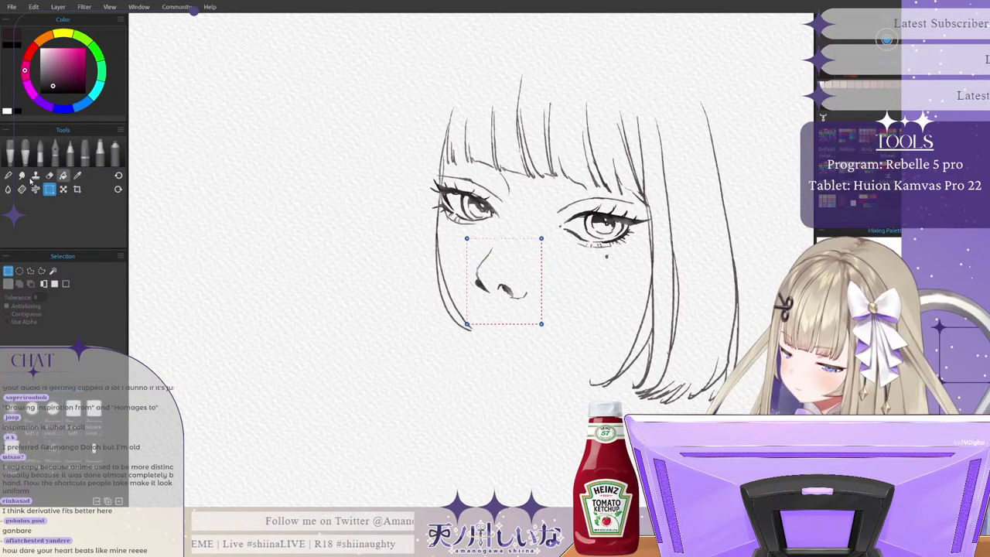
pyautogui.click(64, 190)
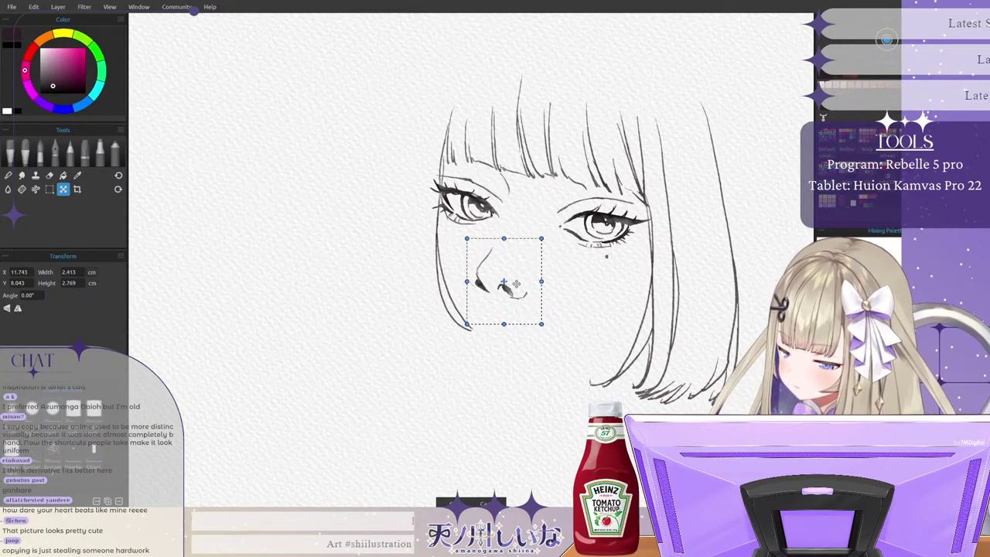
pyautogui.moveTo(542, 323); pyautogui.dragTo(543, 323)
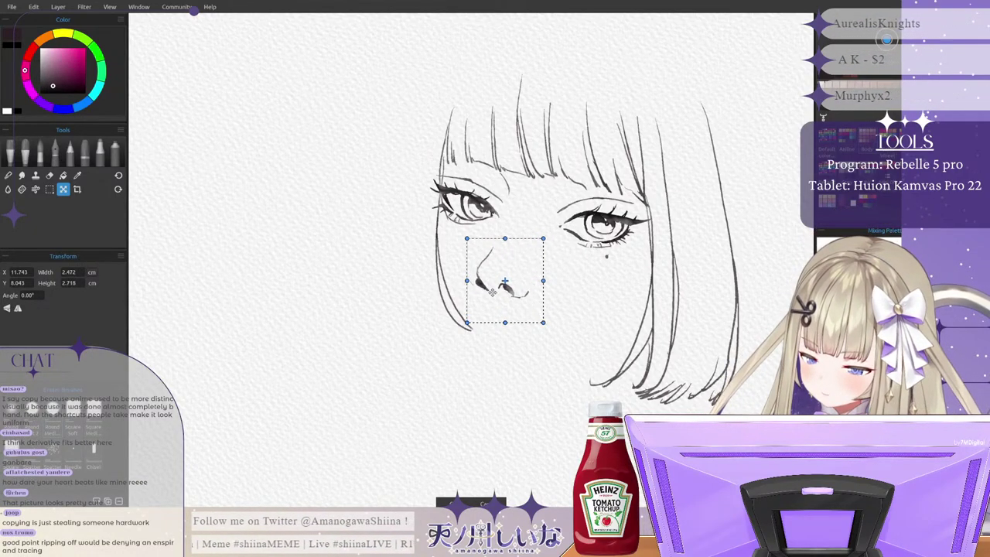
pyautogui.moveTo(479, 293); pyautogui.dragTo(483, 290)
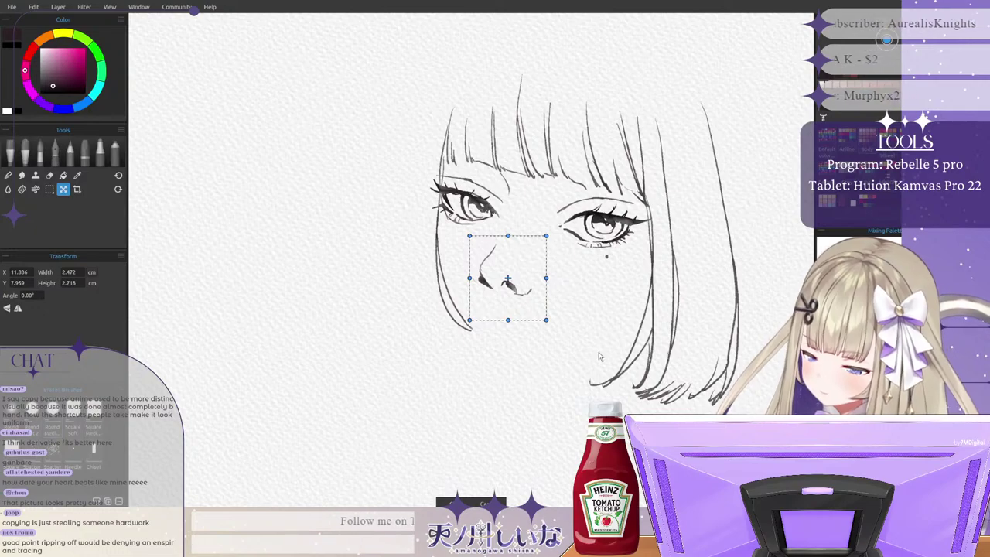
pyautogui.moveTo(547, 320); pyautogui.dragTo(547, 325)
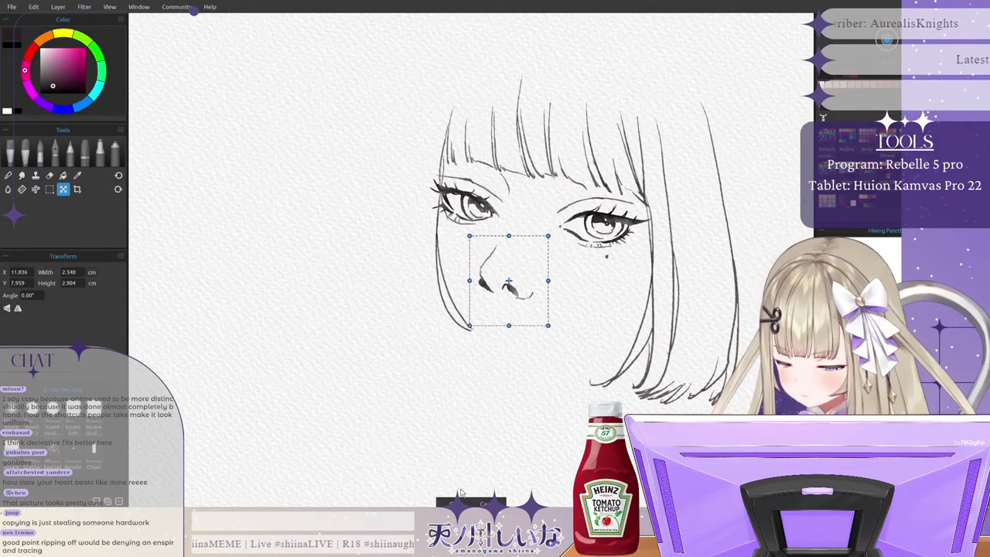
pyautogui.press('Return')
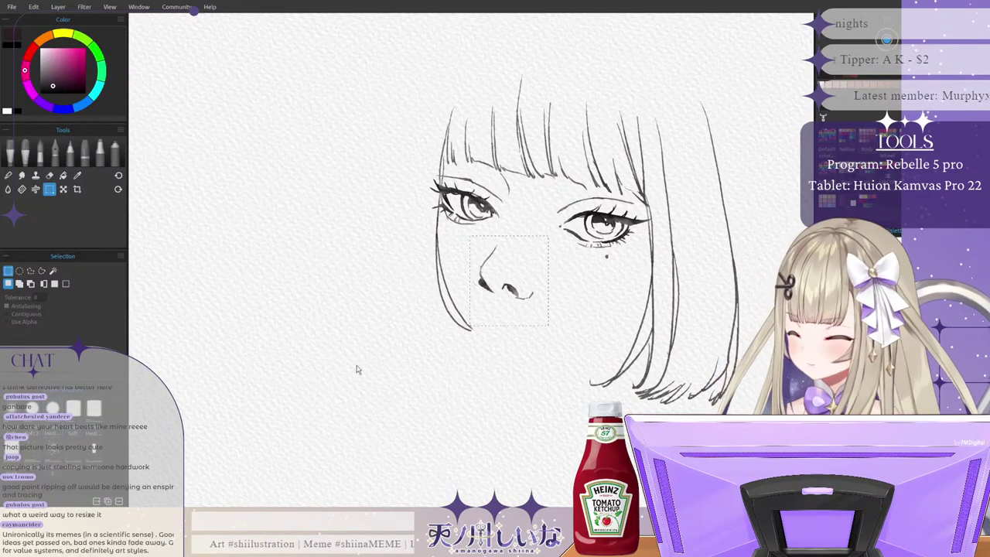
pyautogui.click(57, 154)
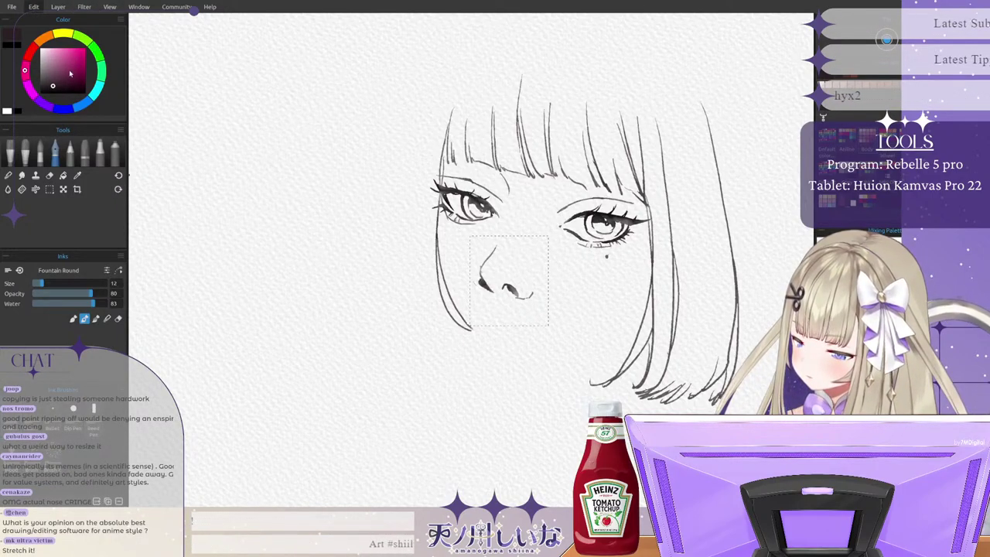
pyautogui.hotkey('ctrl', 'd')
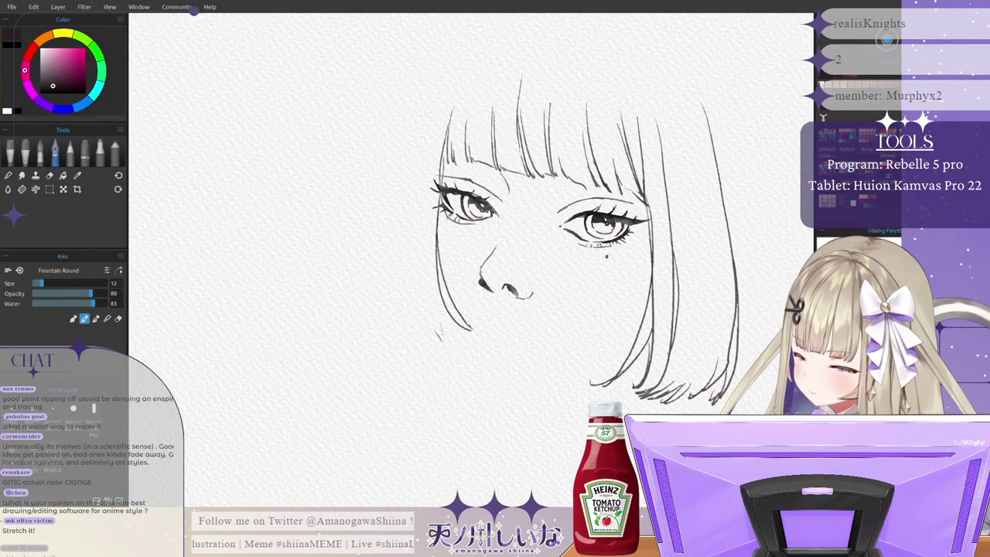
# Step: Try several short slanted jawline strokes from below the far cheek towards the chin, undoing each one
pyautogui.moveTo(439, 337)
pyautogui.mouseDown()
pyautogui.moveTo(463, 372)
pyautogui.moveTo(520, 393)
pyautogui.mouseUp()
pyautogui.hotkey('ctrl', 'z')
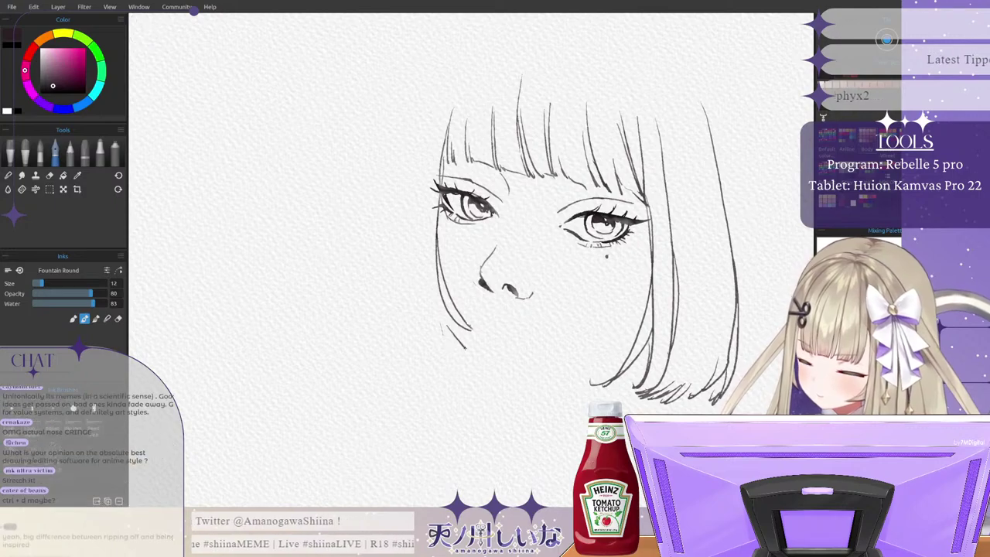
pyautogui.hotkey('ctrl', 'z')
pyautogui.moveTo(441, 352); pyautogui.dragTo(492, 397)
pyautogui.hotkey('ctrl', 'z')
pyautogui.moveTo(443, 354); pyautogui.dragTo(480, 387)
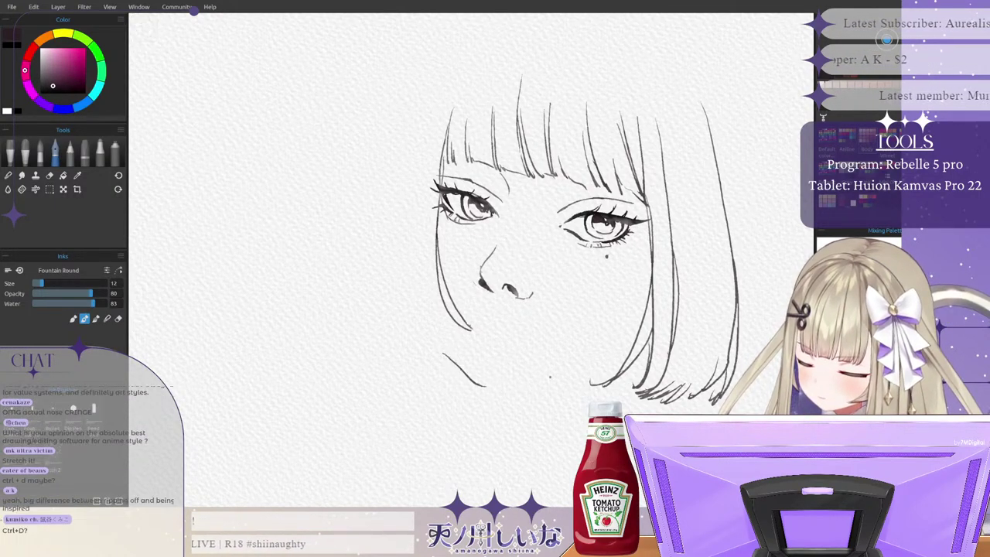
pyautogui.hotkey('ctrl', 'z')
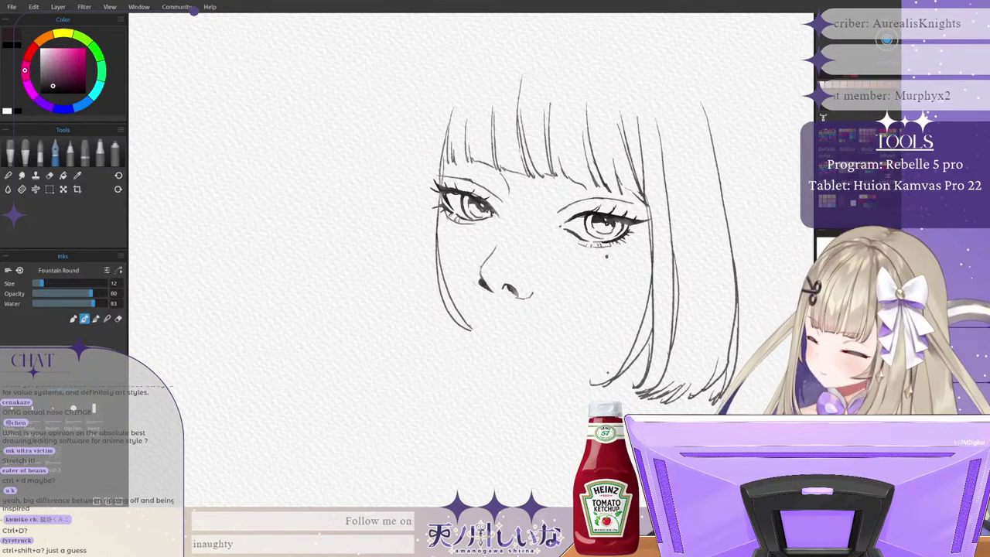
# Step: Try the jawline from the near-side hair tips towards the chin and again from the far cheek, undoing the strokes
pyautogui.moveTo(619, 361); pyautogui.dragTo(531, 403)
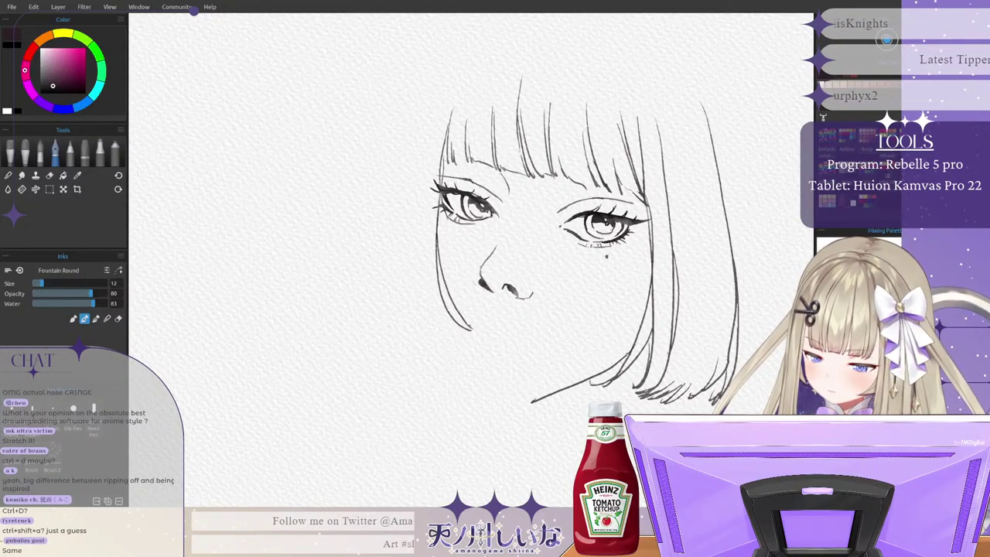
pyautogui.hotkey('ctrl', 'z')
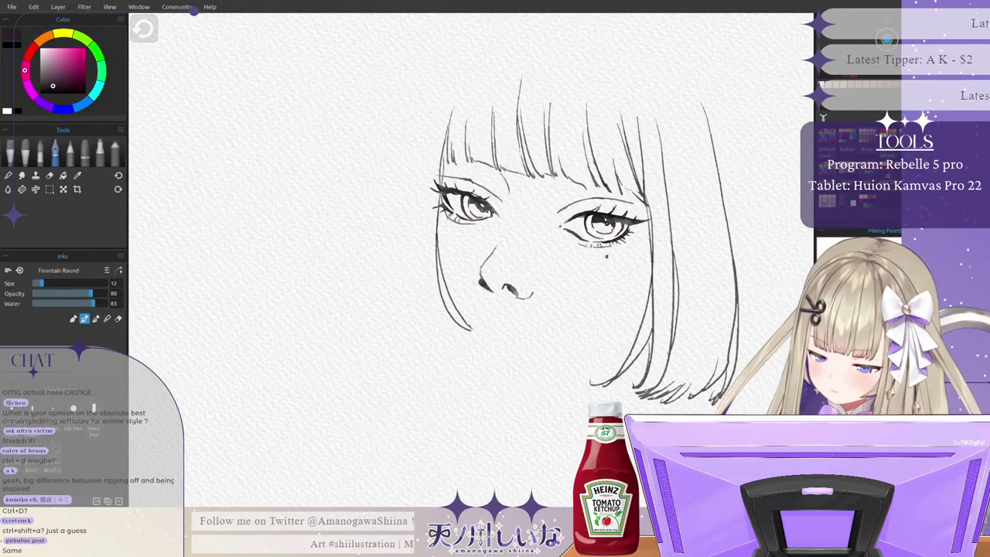
pyautogui.moveTo(628, 357)
pyautogui.mouseDown()
pyautogui.moveTo(489, 401)
pyautogui.moveTo(462, 377)
pyautogui.moveTo(507, 395)
pyautogui.moveTo(501, 388)
pyautogui.moveTo(628, 359)
pyautogui.moveTo(508, 392)
pyautogui.mouseUp()
pyautogui.hotkey('ctrl', 'z')
pyautogui.hotkey('ctrl', 'z')
pyautogui.hotkey('ctrl', 'z')
pyautogui.hotkey('ctrl', 'z')
pyautogui.hotkey('ctrl', 'z')
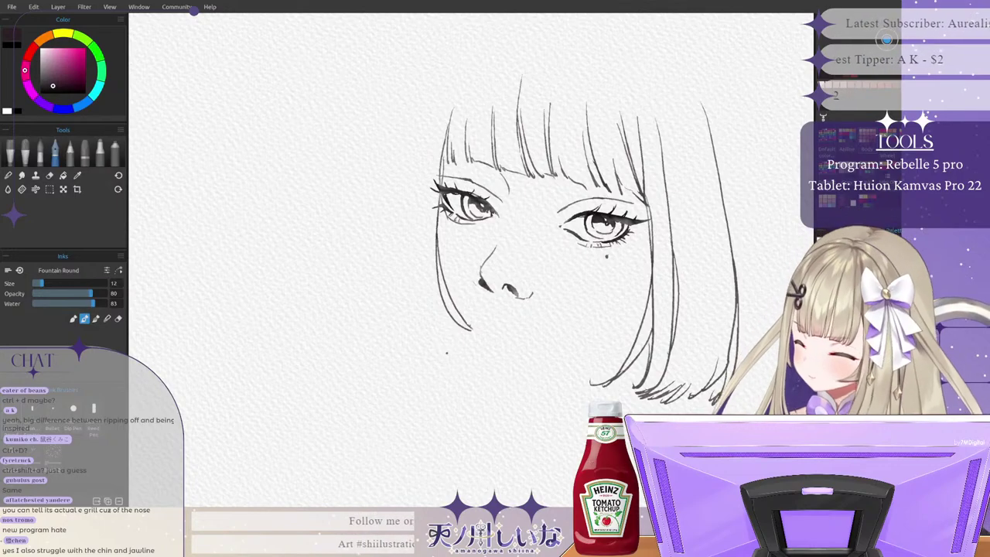
pyautogui.moveTo(446, 354); pyautogui.dragTo(520, 393)
pyautogui.hotkey('ctrl', 'z')
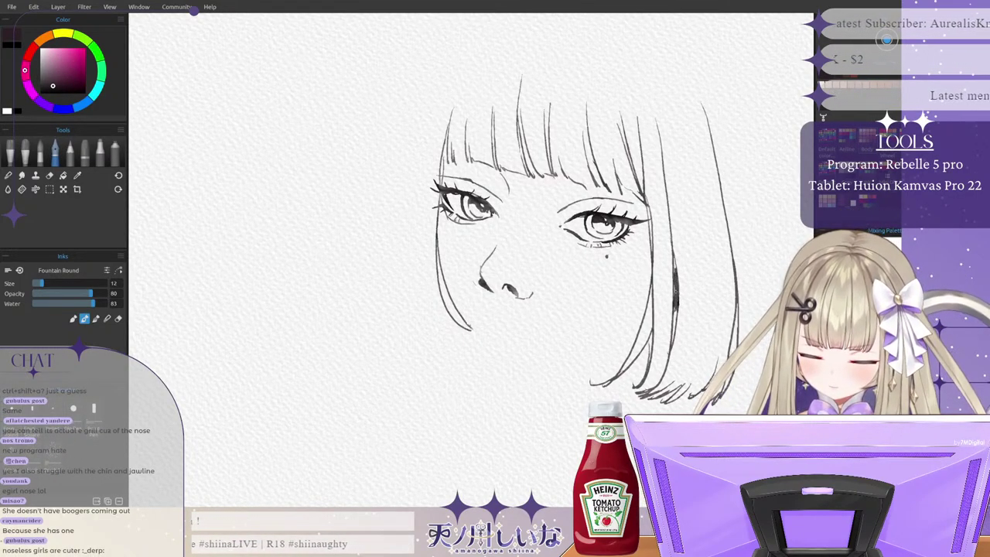
# Step: Darken the inner strand of the near-side hair and try several jawline strokes from the hair tips towards the chin, undoing each jawline stroke
pyautogui.moveTo(673, 254); pyautogui.dragTo(675, 311)
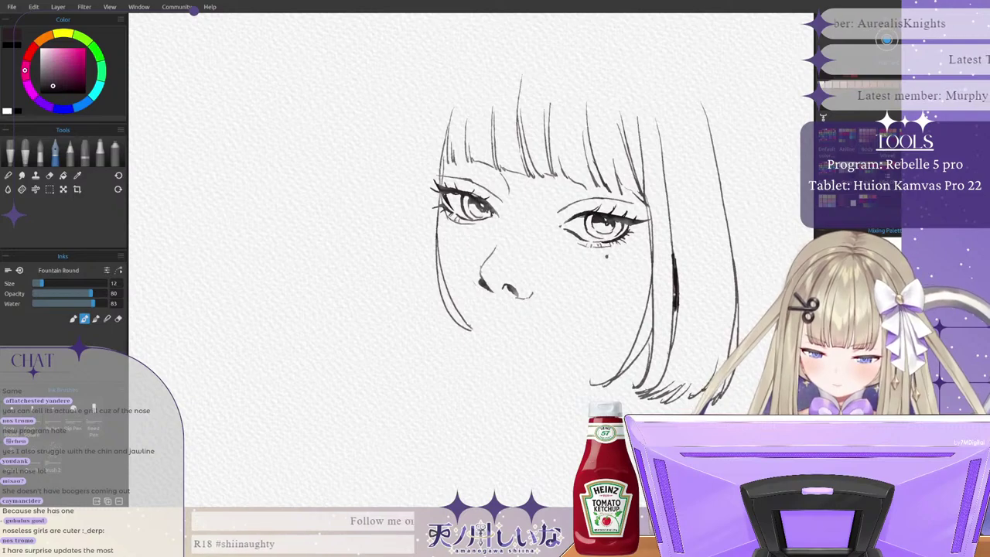
pyautogui.moveTo(676, 273)
pyautogui.mouseDown()
pyautogui.moveTo(676, 310)
pyautogui.moveTo(616, 367)
pyautogui.moveTo(526, 406)
pyautogui.mouseUp()
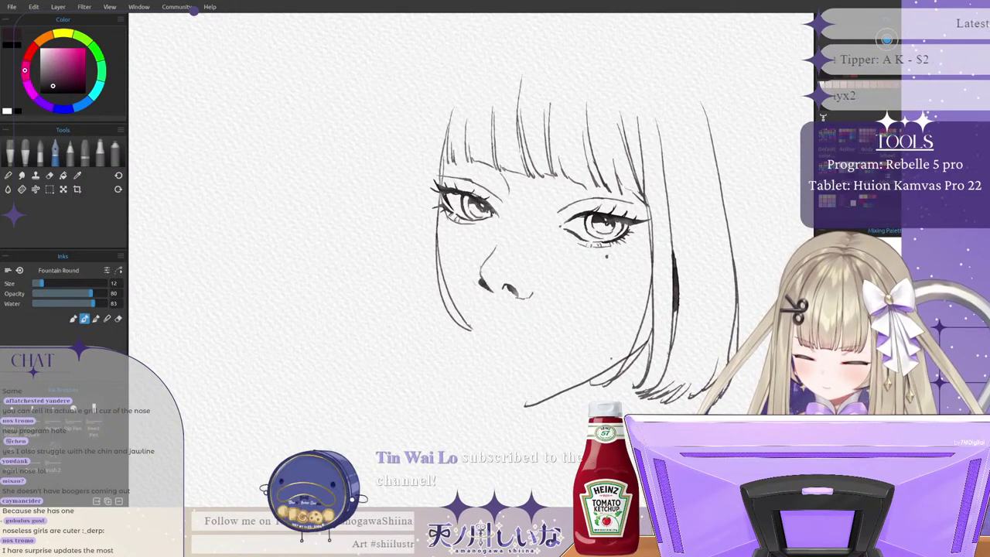
pyautogui.hotkey('ctrl', 'z')
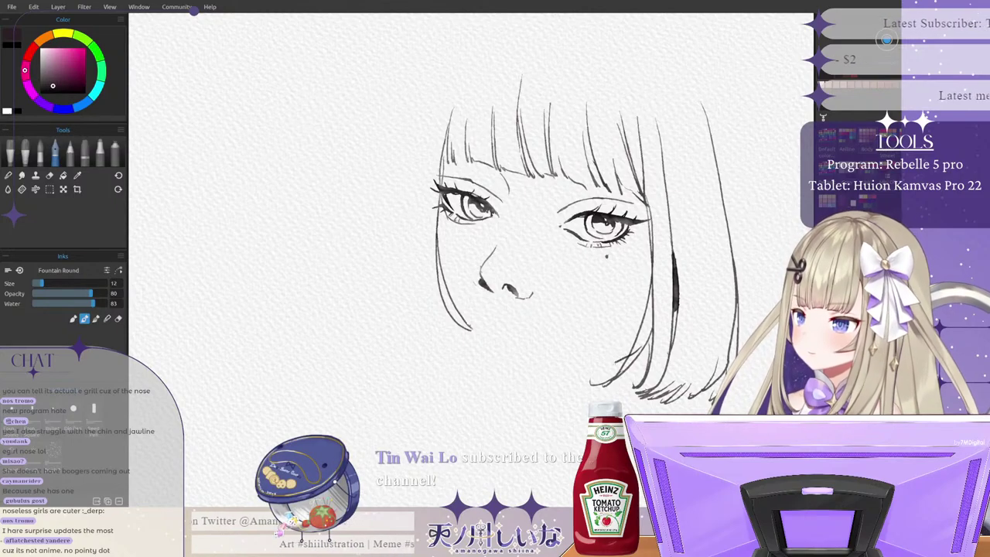
pyautogui.moveTo(615, 363); pyautogui.dragTo(540, 389)
pyautogui.hotkey('ctrl', 'z')
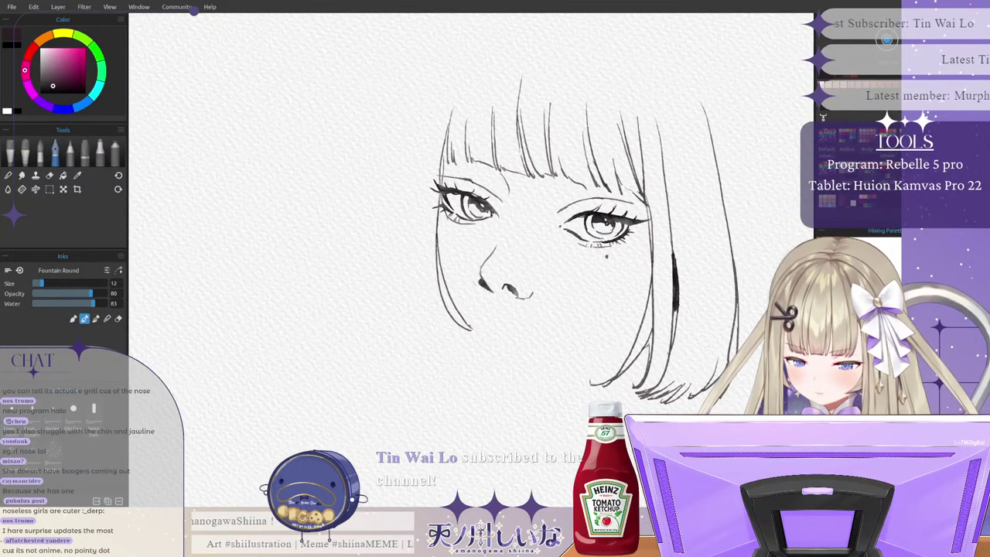
pyautogui.moveTo(644, 347); pyautogui.dragTo(524, 407)
pyautogui.hotkey('ctrl', 'z')
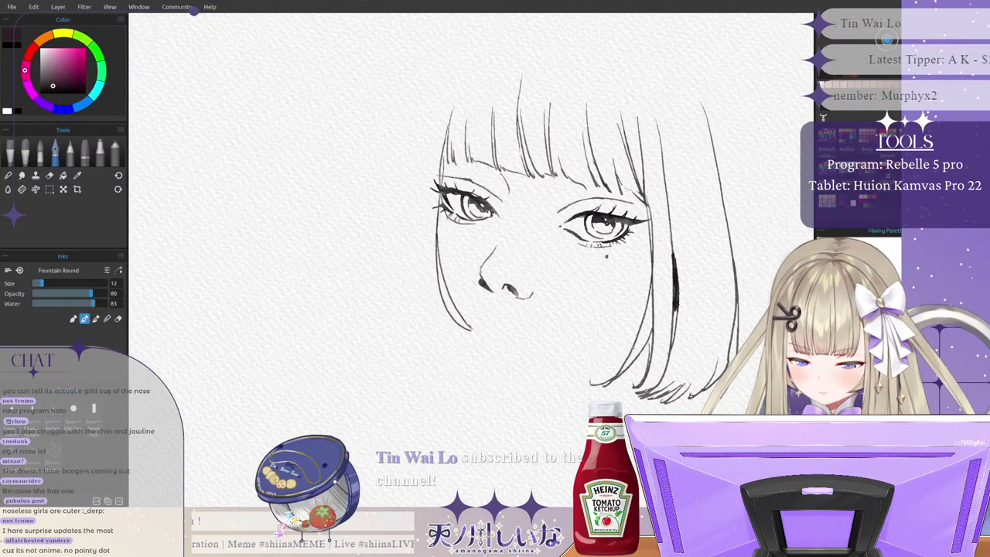
pyautogui.hotkey('ctrl', 'z')
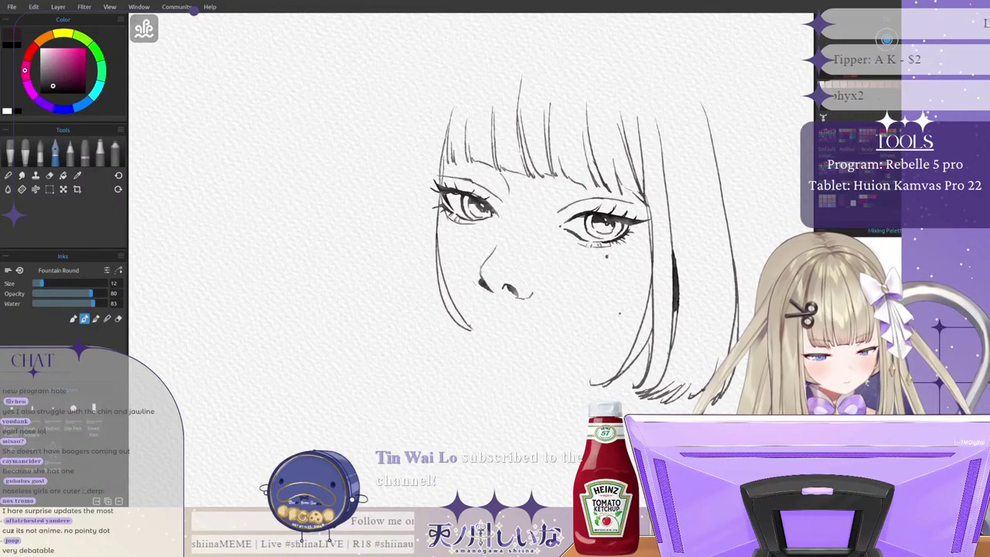
# Step: Draw a slanted guideline through both eyes and a centre guideline from above the fringe down past the chin
pyautogui.moveTo(389, 196); pyautogui.dragTo(717, 260)
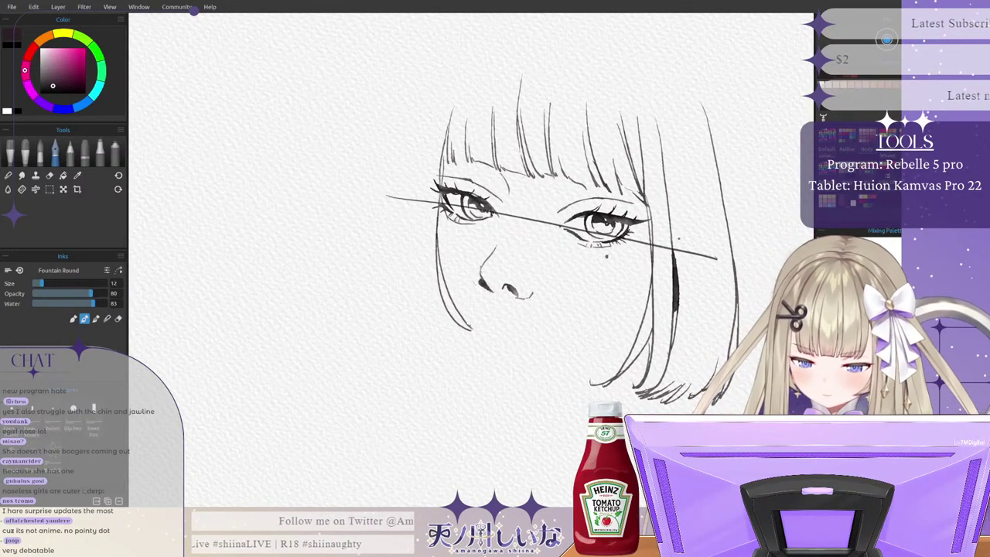
pyautogui.moveTo(544, 70); pyautogui.dragTo(476, 431)
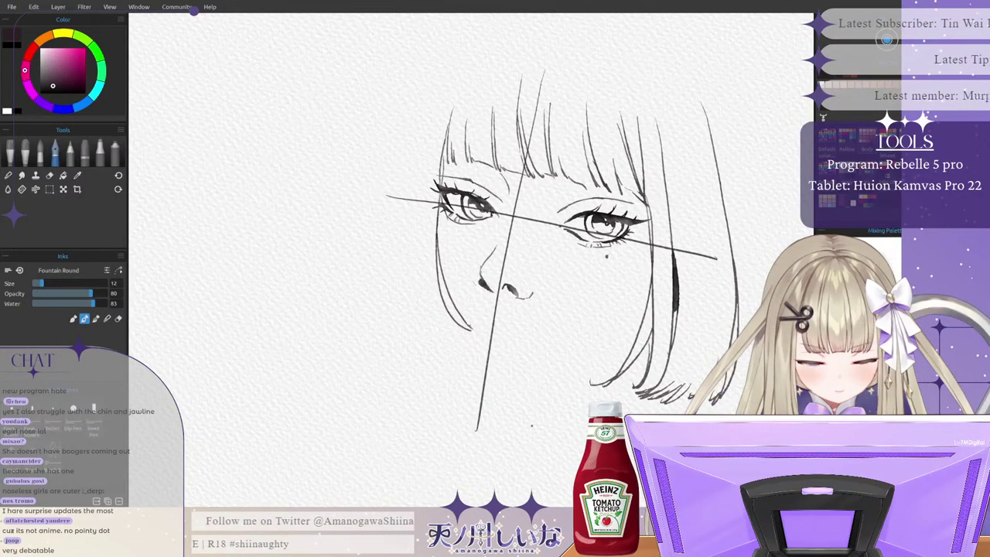
pyautogui.hotkey('ctrl', 'z')
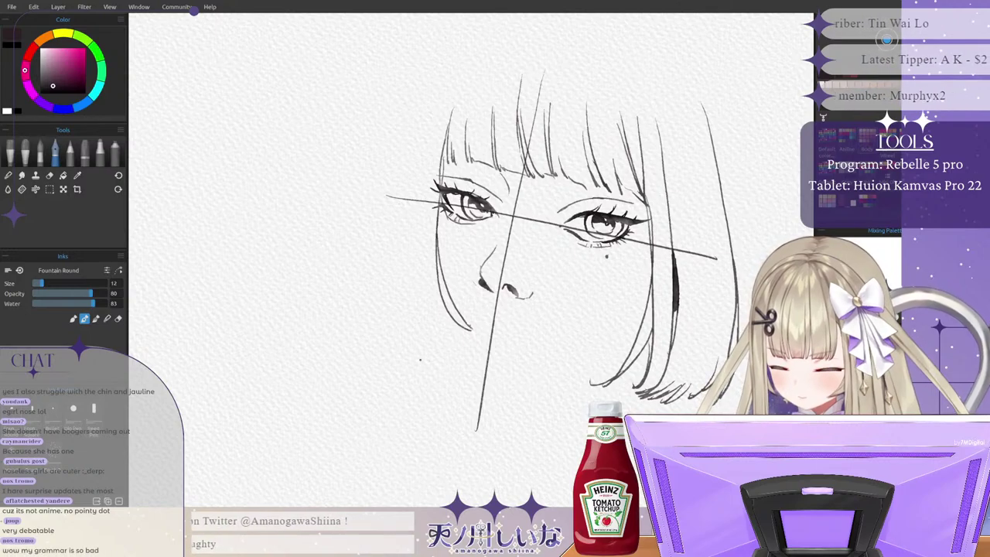
# Step: Try several contour strokes outside the far cheek, including one running down to the chin, undoing each one
pyautogui.moveTo(424, 72)
pyautogui.mouseDown()
pyautogui.moveTo(401, 231)
pyautogui.moveTo(418, 255)
pyautogui.moveTo(420, 323)
pyautogui.mouseUp()
pyautogui.hotkey('ctrl', 'z')
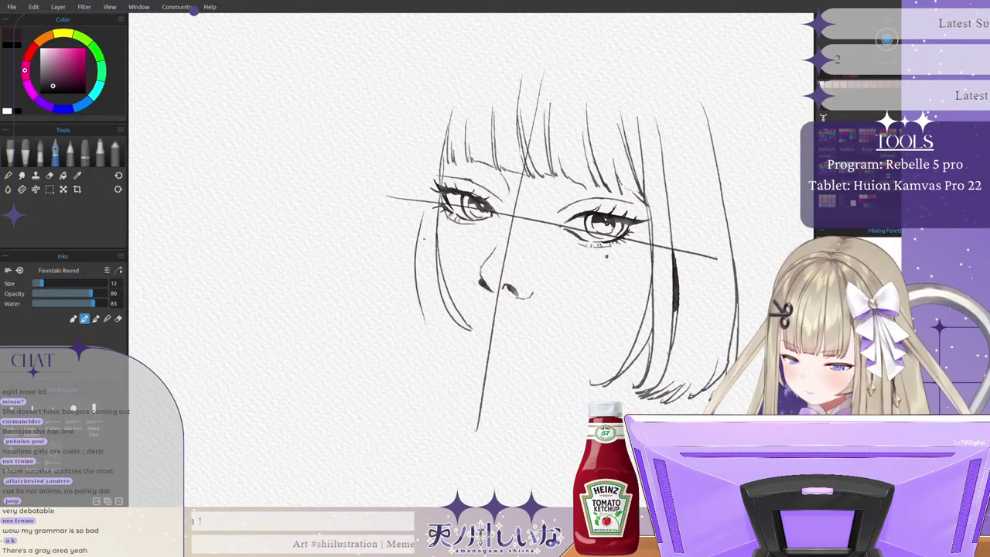
pyautogui.hotkey('ctrl', 'z')
pyautogui.moveTo(432, 203); pyautogui.dragTo(422, 268)
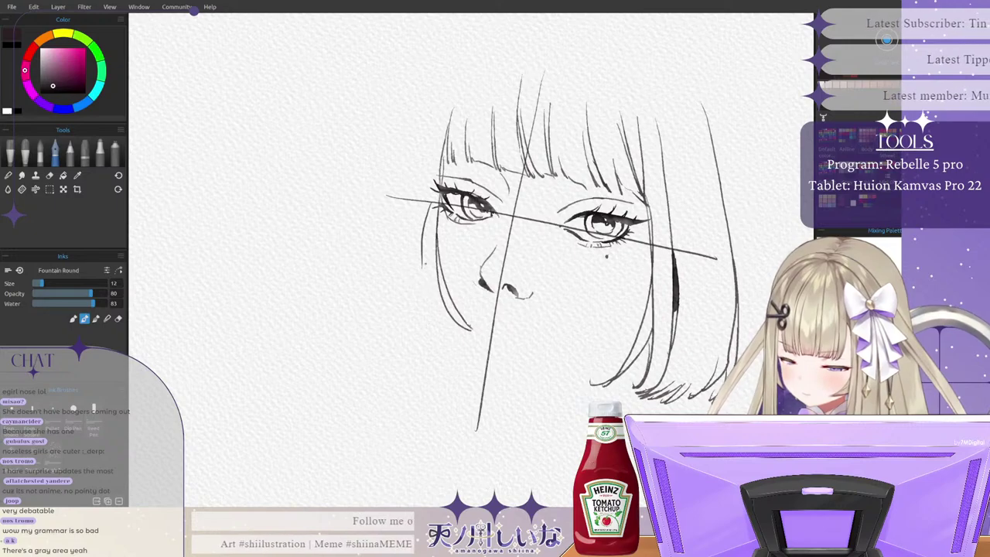
pyautogui.hotkey('ctrl', 'z')
pyautogui.moveTo(429, 203)
pyautogui.mouseDown()
pyautogui.moveTo(423, 324)
pyautogui.moveTo(420, 261)
pyautogui.moveTo(429, 314)
pyautogui.moveTo(485, 399)
pyautogui.mouseUp()
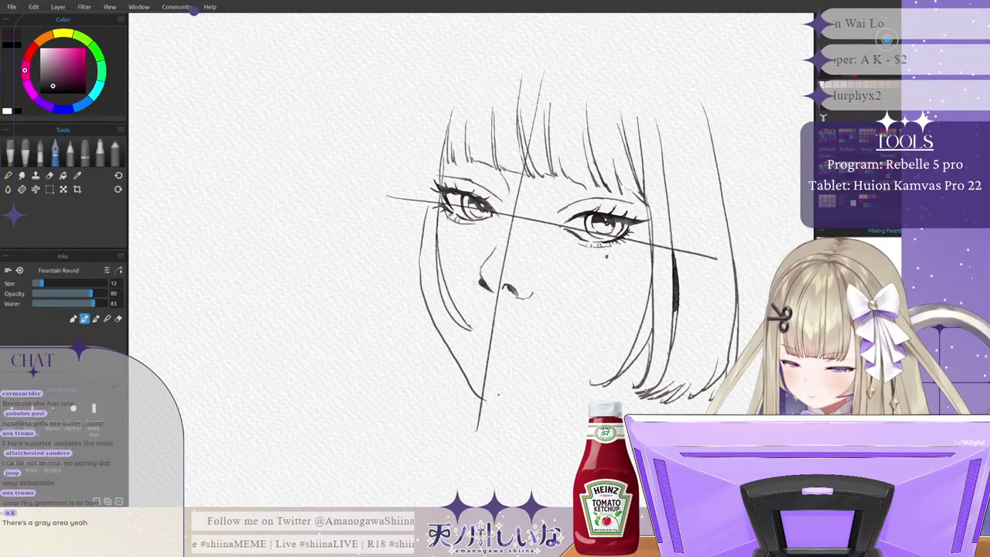
pyautogui.hotkey('ctrl', 'z')
pyautogui.hotkey('ctrl', 'z')
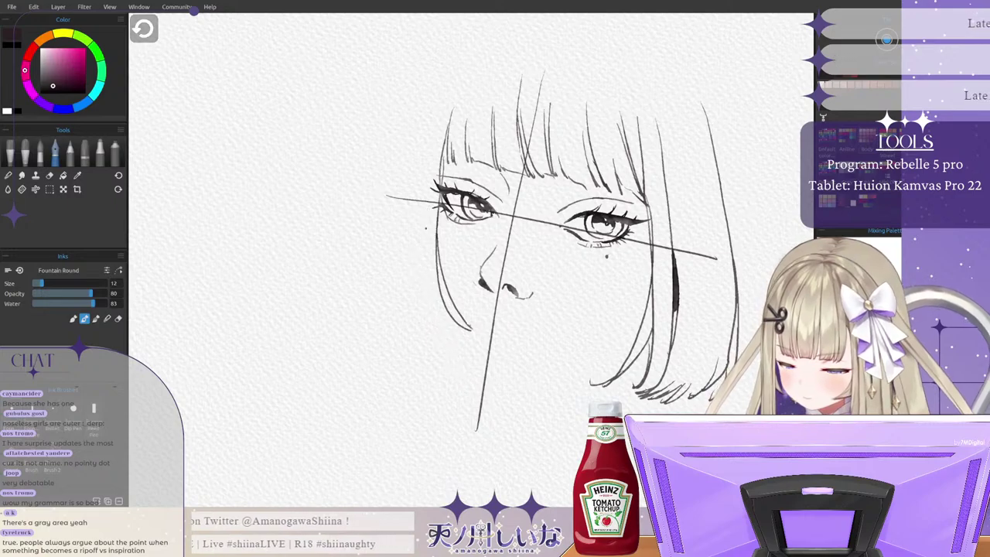
pyautogui.moveTo(433, 211)
pyautogui.mouseDown()
pyautogui.moveTo(425, 275)
pyautogui.moveTo(444, 328)
pyautogui.mouseUp()
pyautogui.hotkey('ctrl', 'z')
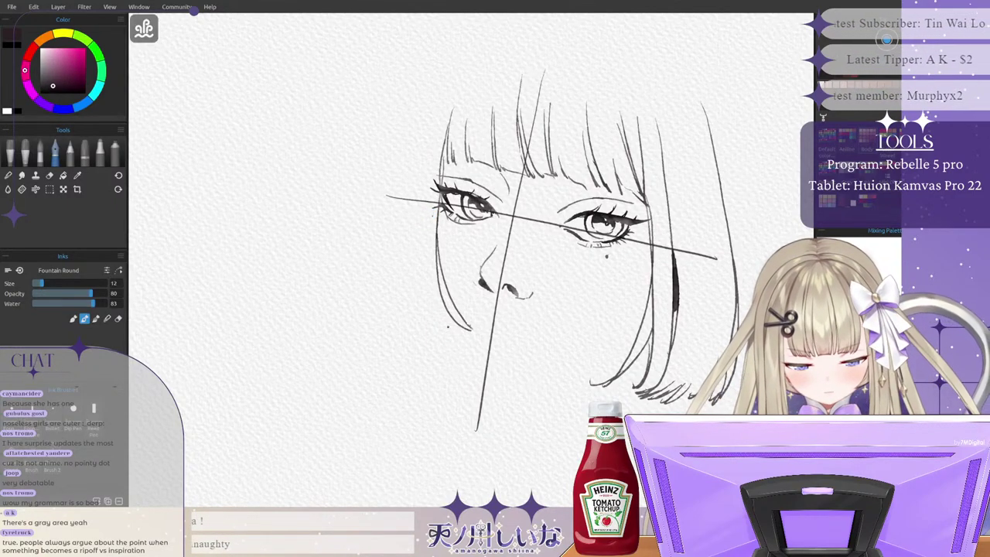
# Step: Draw the far cheek contour down to the chin and a curved jawline from the chin to the near-side hair tips
pyautogui.moveTo(421, 234)
pyautogui.mouseDown()
pyautogui.moveTo(428, 309)
pyautogui.moveTo(469, 354)
pyautogui.moveTo(481, 388)
pyautogui.moveTo(521, 391)
pyautogui.moveTo(593, 373)
pyautogui.mouseUp()
pyautogui.hotkey('ctrl', 'z')
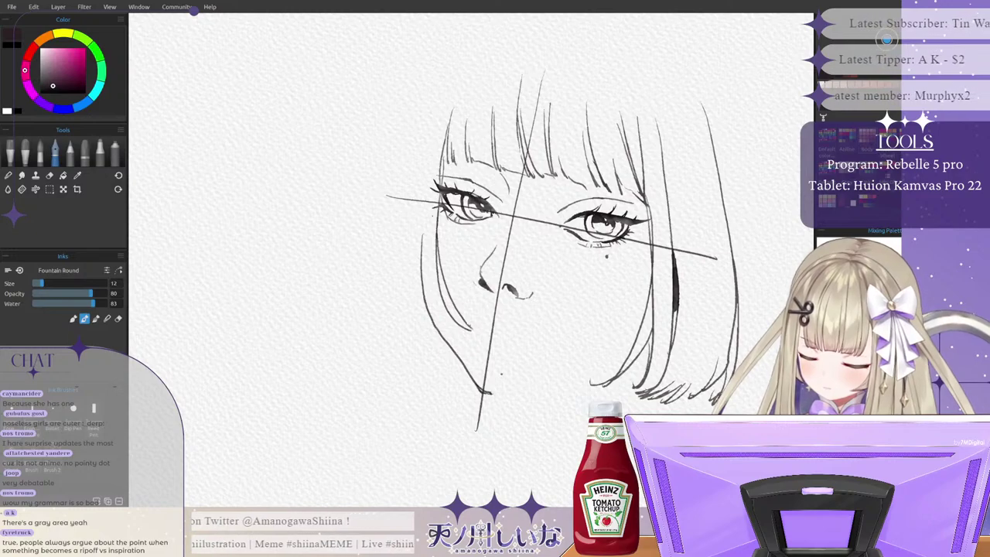
pyautogui.moveTo(475, 384)
pyautogui.mouseDown()
pyautogui.moveTo(508, 392)
pyautogui.moveTo(612, 375)
pyautogui.mouseUp()
pyautogui.hotkey('ctrl', 'z')
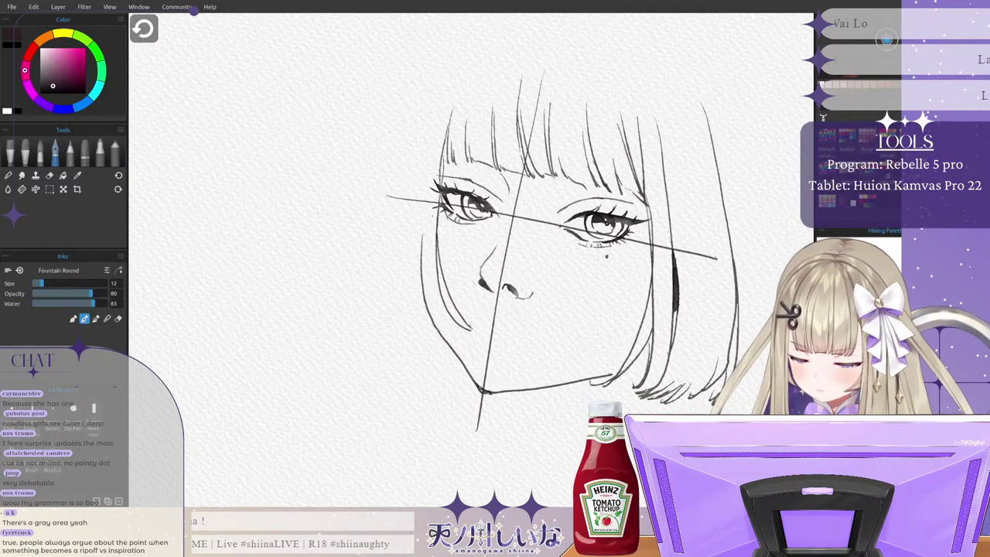
pyautogui.moveTo(475, 384)
pyautogui.mouseDown()
pyautogui.moveTo(558, 384)
pyautogui.moveTo(620, 365)
pyautogui.mouseUp()
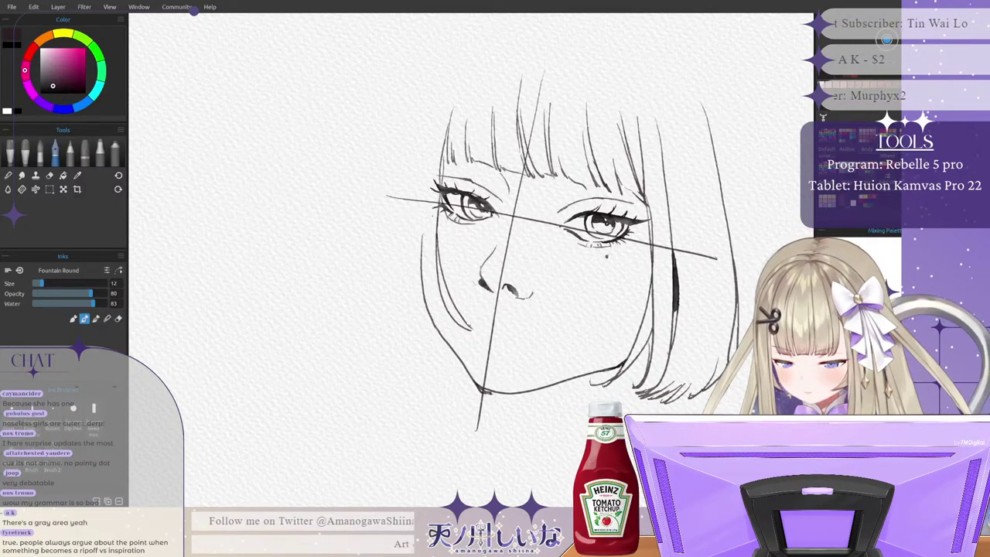
# Step: Erase the pointed chin corner and the upper far cheek contour with the Round Medium eraser, and remove both guidelines
pyautogui.click(49, 175)
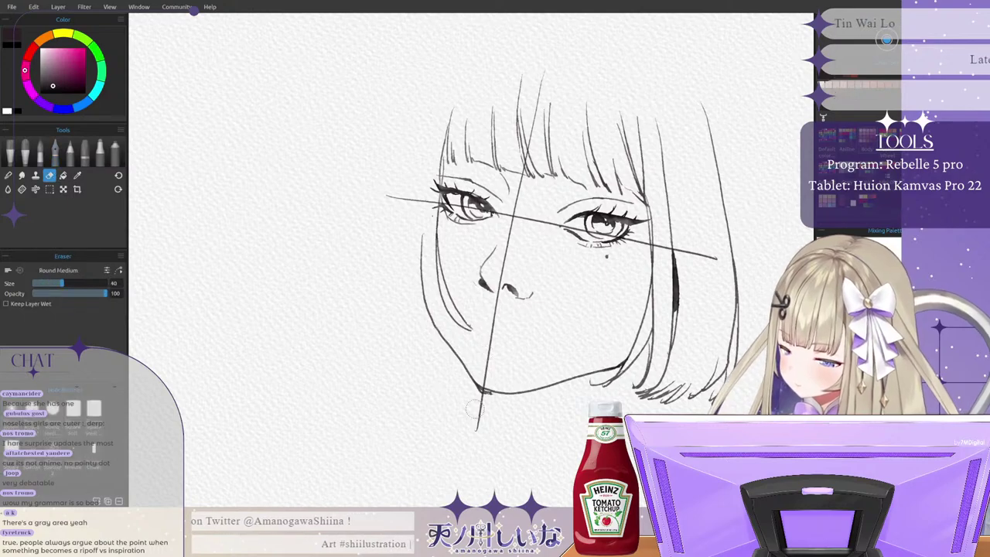
pyautogui.moveTo(495, 394); pyautogui.dragTo(475, 384)
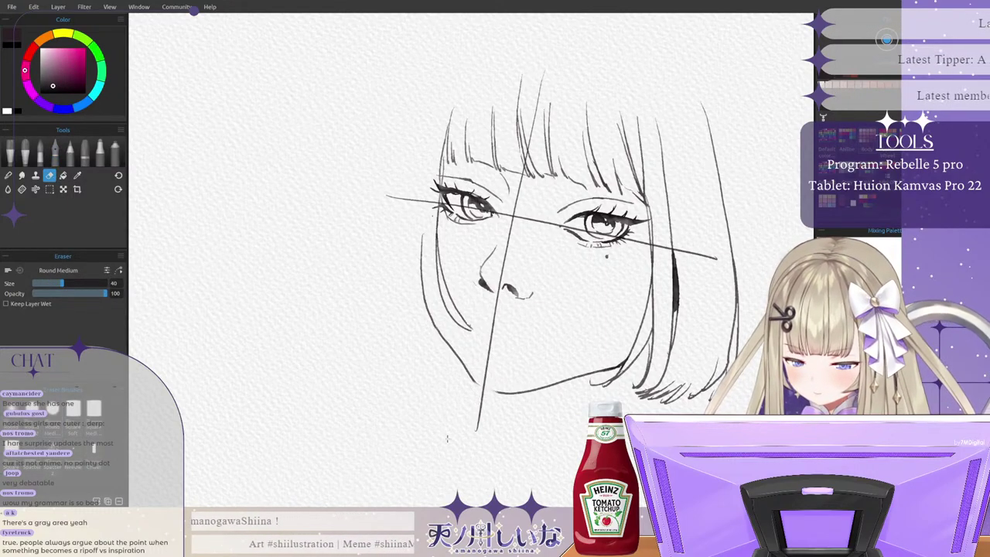
pyautogui.moveTo(423, 310)
pyautogui.mouseDown()
pyautogui.moveTo(419, 233)
pyautogui.moveTo(436, 332)
pyautogui.mouseUp()
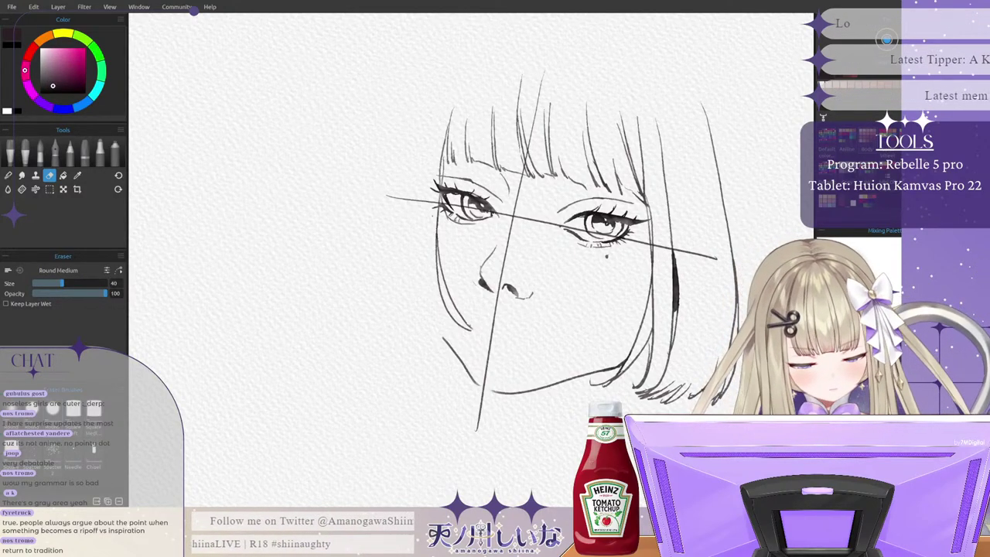
pyautogui.hotkey('ctrl', 'z')
pyautogui.hotkey('ctrl', 'z')
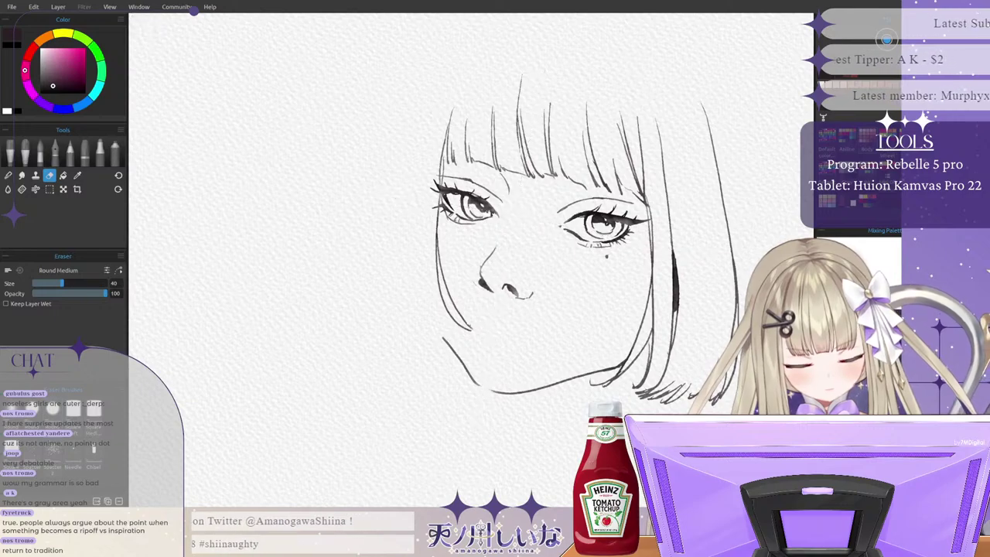
# Step: Draw the far-side bob hair with the Fountain Round brush, using long outer strands and short curved tips ending beside the jaw
pyautogui.click(56, 152)
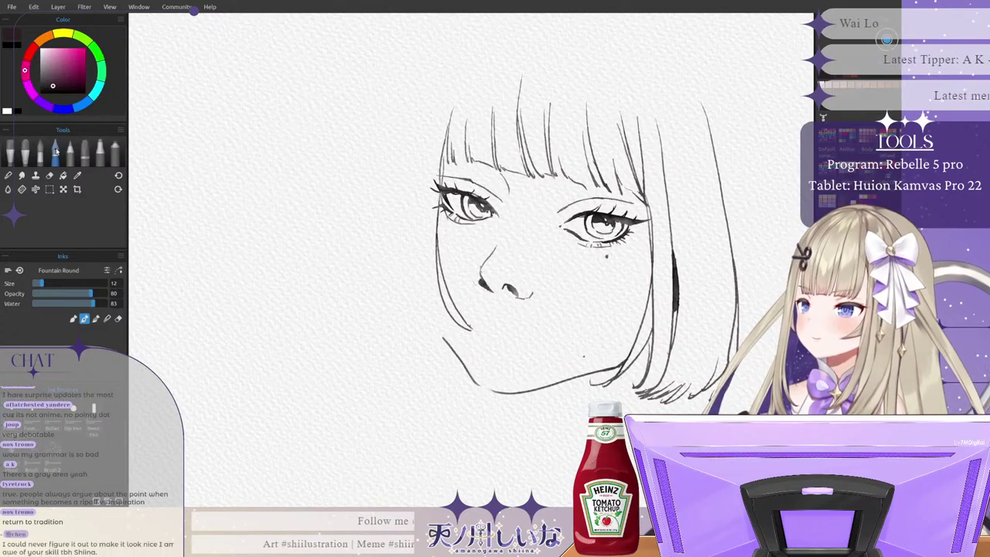
pyautogui.moveTo(391, 118)
pyautogui.mouseDown()
pyautogui.moveTo(385, 294)
pyautogui.moveTo(435, 347)
pyautogui.mouseUp()
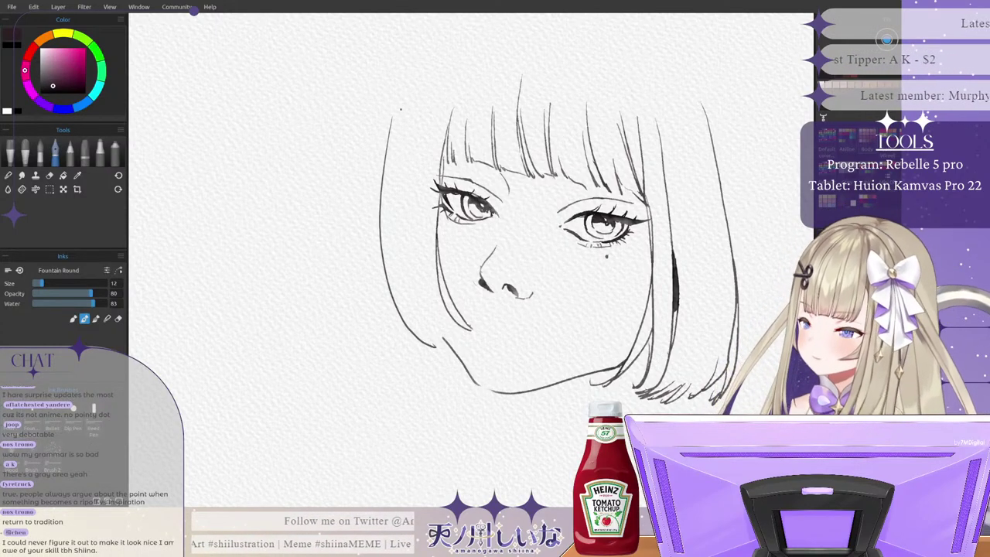
pyautogui.hotkey('ctrl', 'z')
pyautogui.moveTo(417, 120)
pyautogui.mouseDown()
pyautogui.moveTo(399, 257)
pyautogui.moveTo(427, 342)
pyautogui.mouseUp()
pyautogui.moveTo(408, 224); pyautogui.dragTo(425, 336)
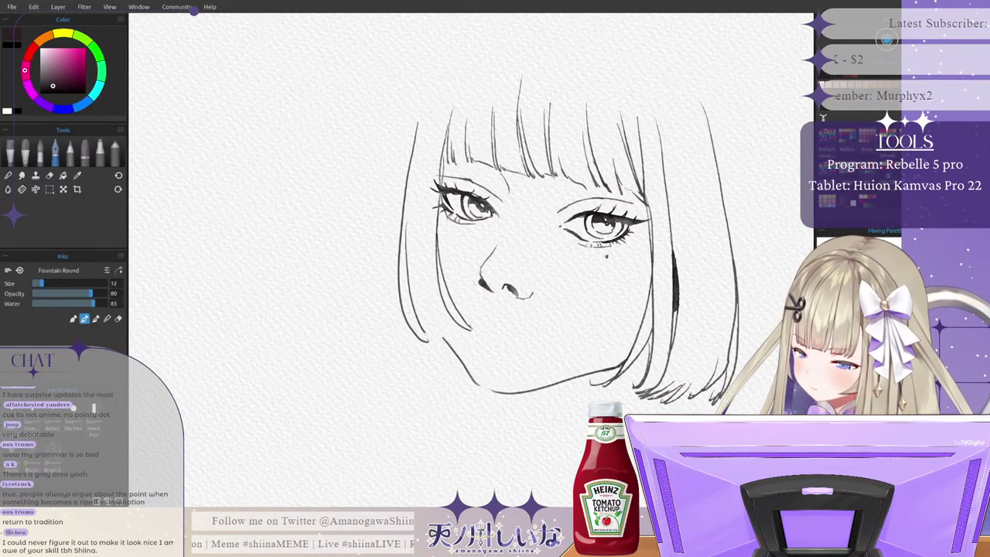
pyautogui.moveTo(410, 260)
pyautogui.mouseDown()
pyautogui.moveTo(451, 350)
pyautogui.moveTo(435, 314)
pyautogui.moveTo(466, 336)
pyautogui.moveTo(457, 344)
pyautogui.mouseUp()
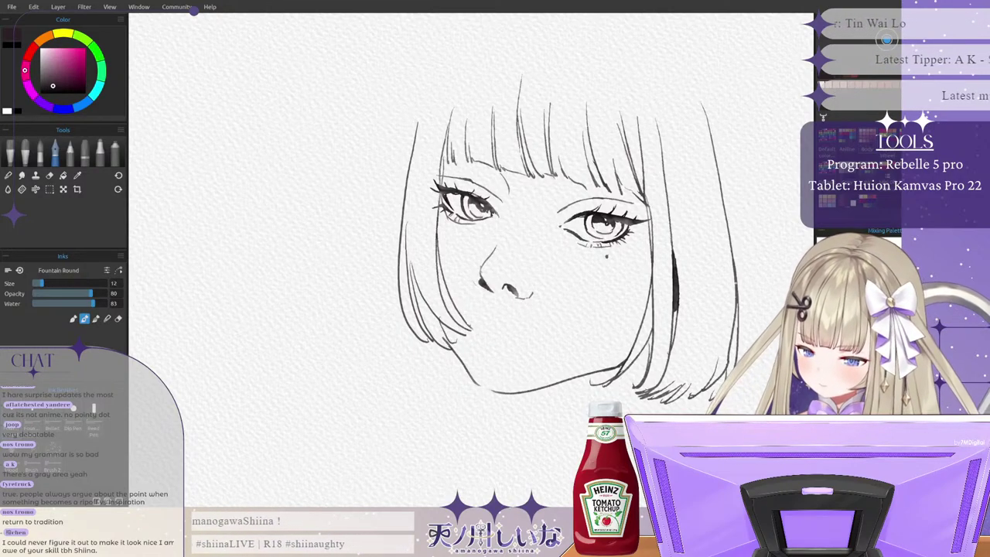
pyautogui.moveTo(404, 133); pyautogui.dragTo(424, 370)
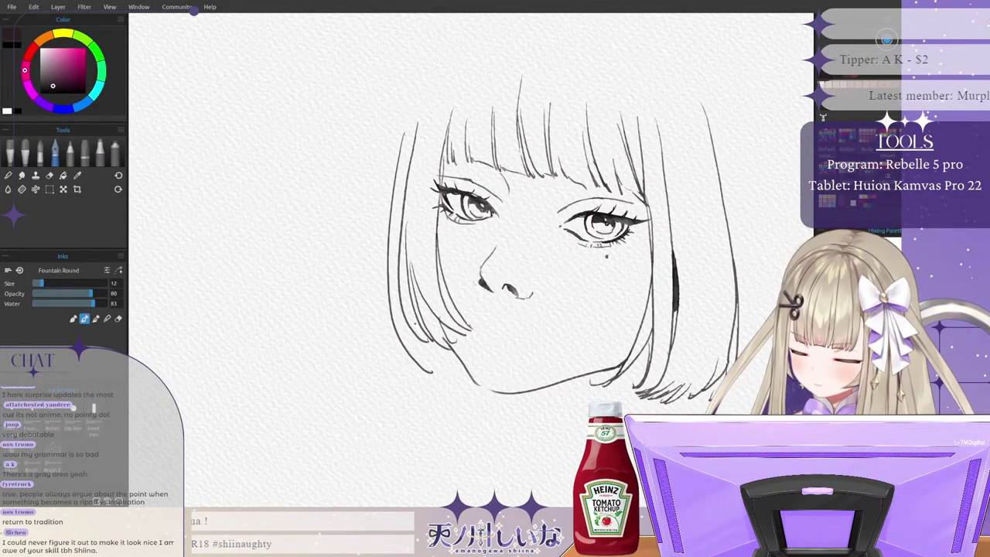
pyautogui.moveTo(410, 322); pyautogui.dragTo(459, 367)
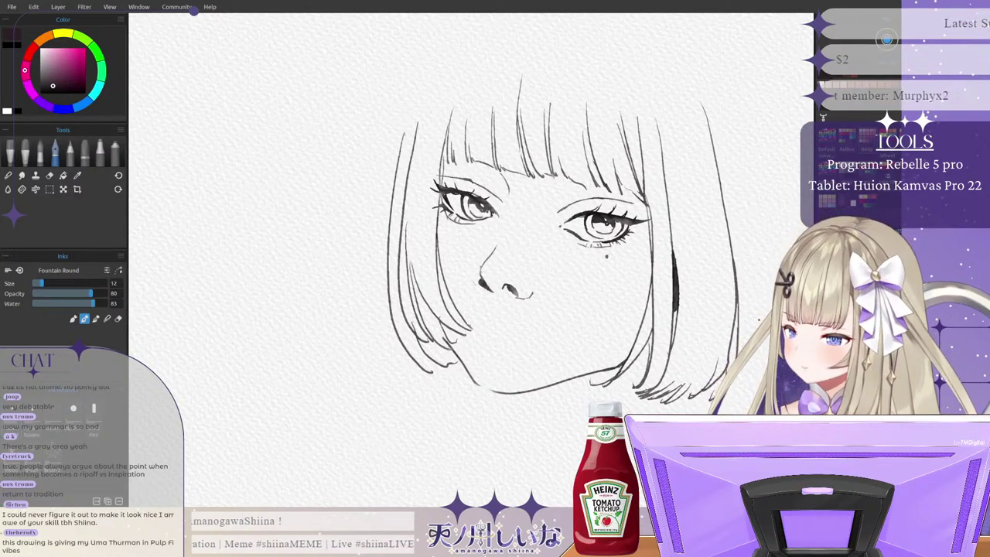
# Step: Lasso the far eye and transform it, enlarging it to about 3.09 by 2.86 cm and rotating it -1.87°
pyautogui.click(49, 189)
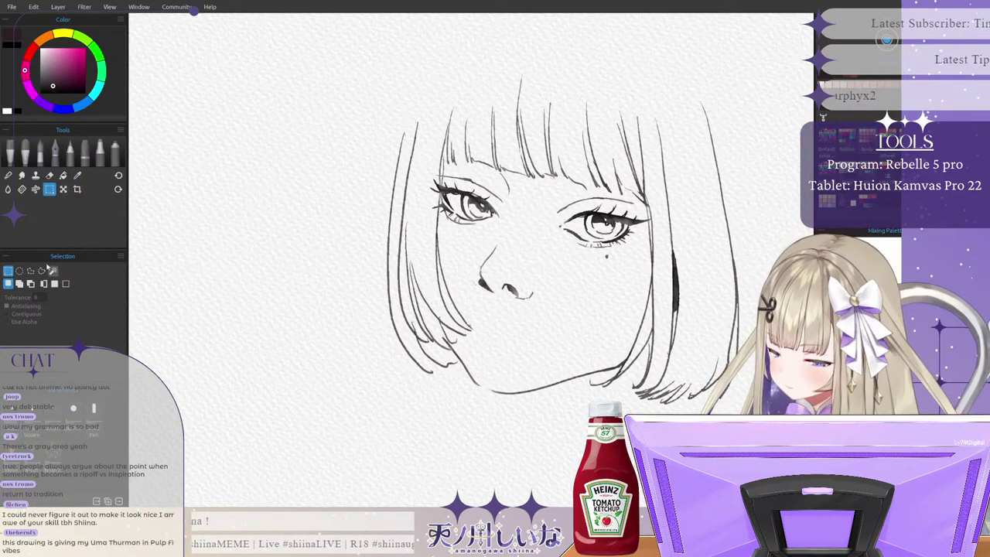
pyautogui.click(42, 270)
pyautogui.moveTo(509, 220)
pyautogui.mouseDown()
pyautogui.moveTo(499, 183)
pyautogui.moveTo(433, 168)
pyautogui.moveTo(450, 238)
pyautogui.moveTo(497, 242)
pyautogui.moveTo(510, 218)
pyautogui.mouseUp()
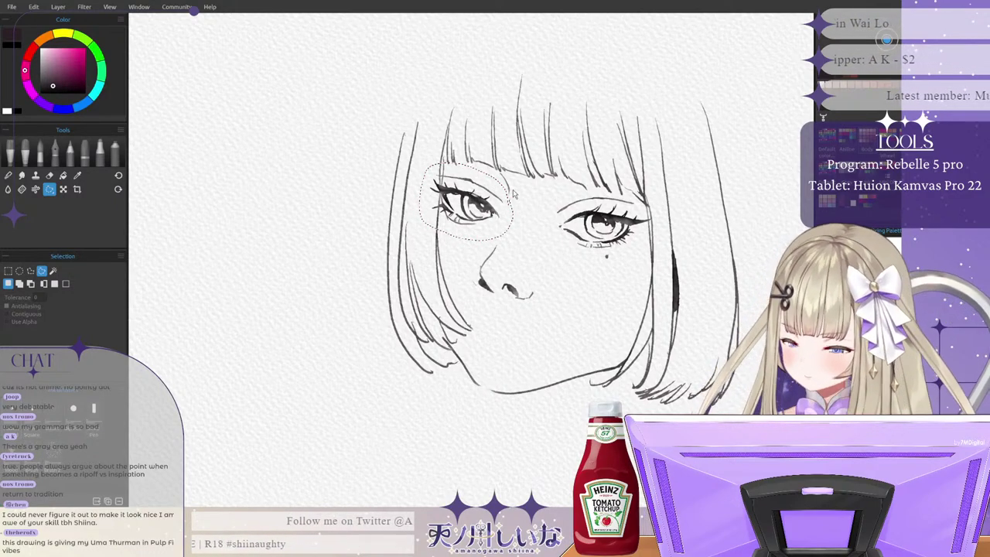
pyautogui.click(63, 189)
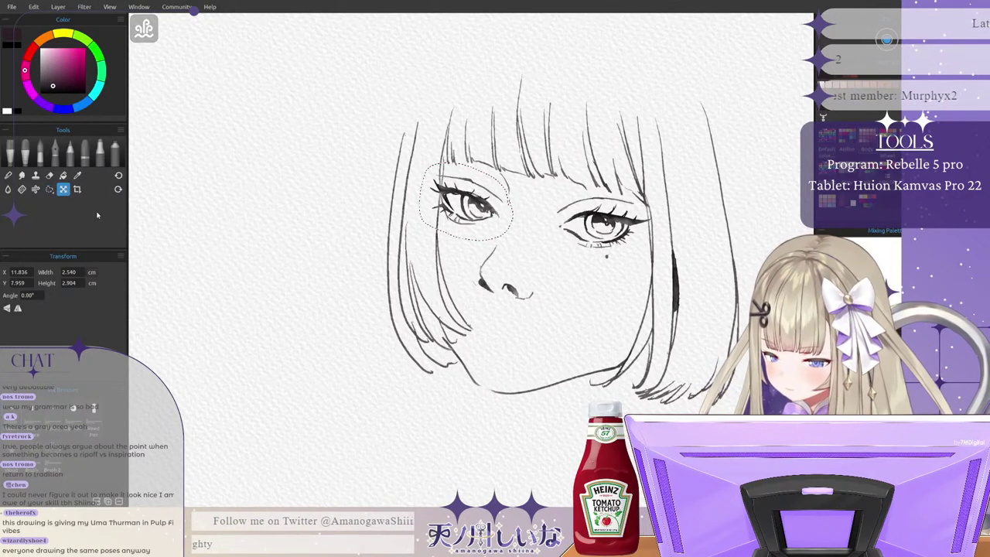
pyautogui.moveTo(465, 163); pyautogui.dragTo(463, 155)
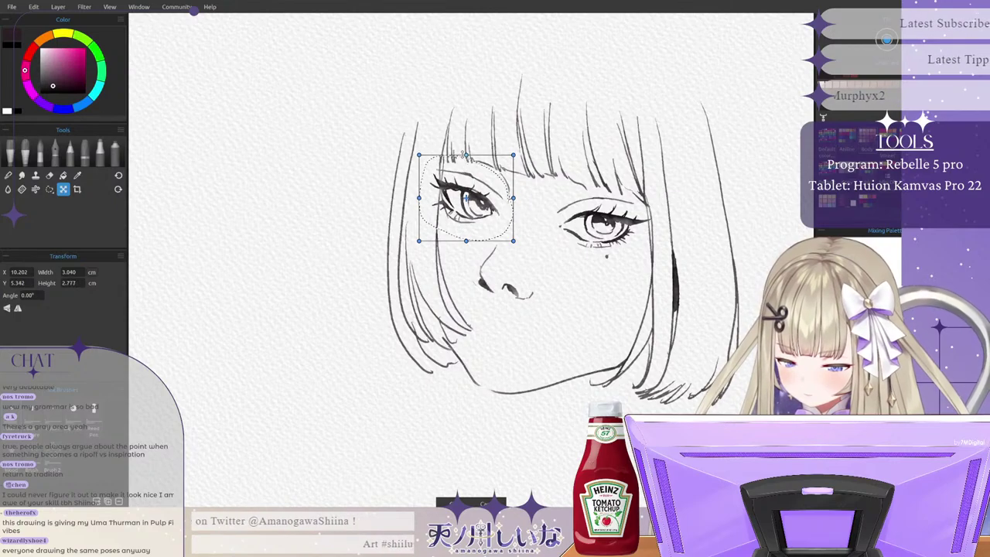
pyautogui.moveTo(472, 229); pyautogui.dragTo(513, 248)
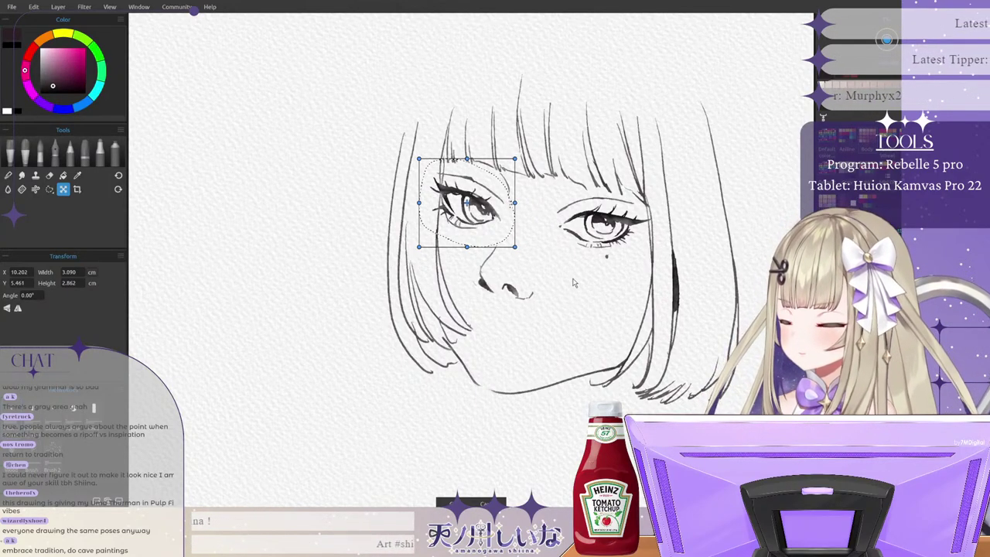
pyautogui.moveTo(476, 213); pyautogui.dragTo(468, 205)
pyautogui.moveTo(411, 249); pyautogui.dragTo(413, 253)
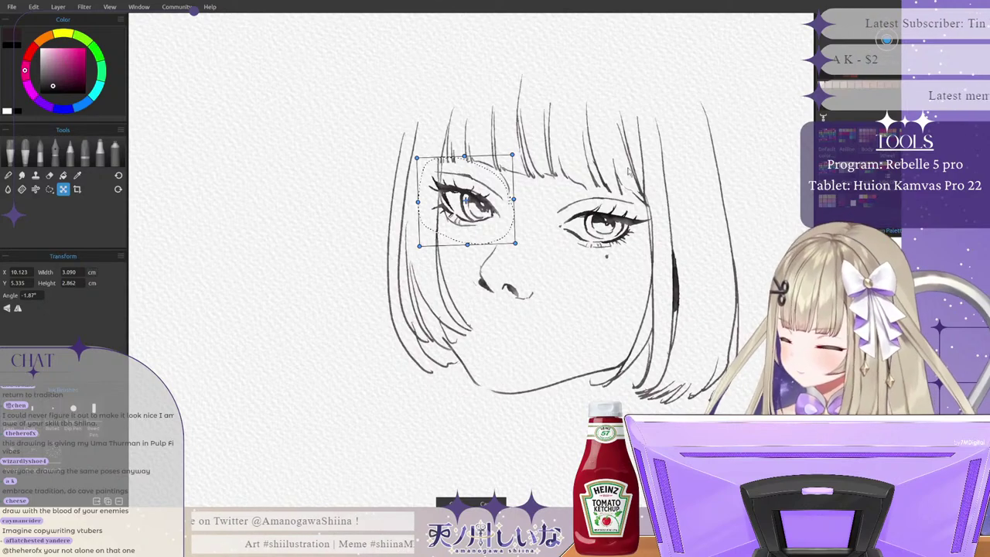
# Step: Clear the face drawing off the canvas, end the eye transform, and remove the remaining selection
pyautogui.click(824, 379)
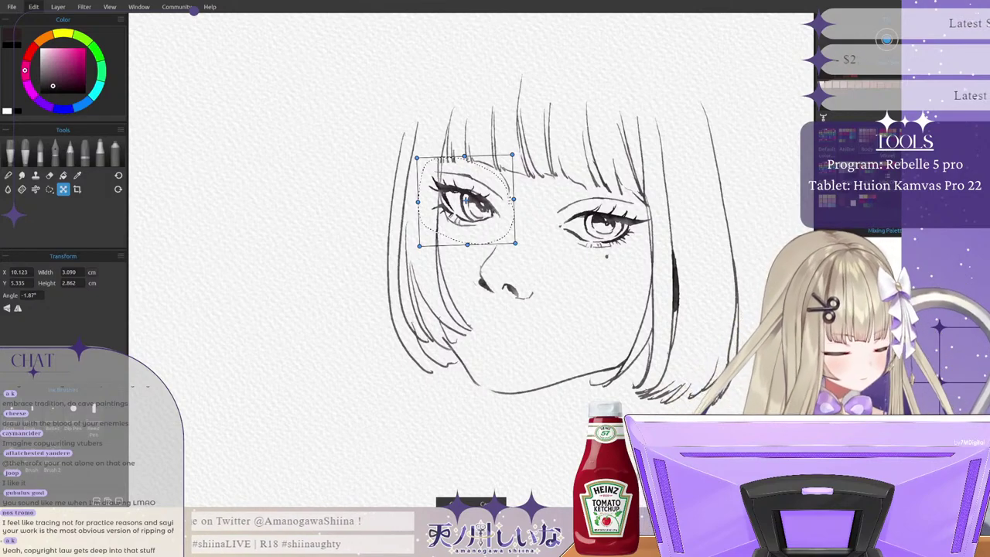
pyautogui.press('Delete')
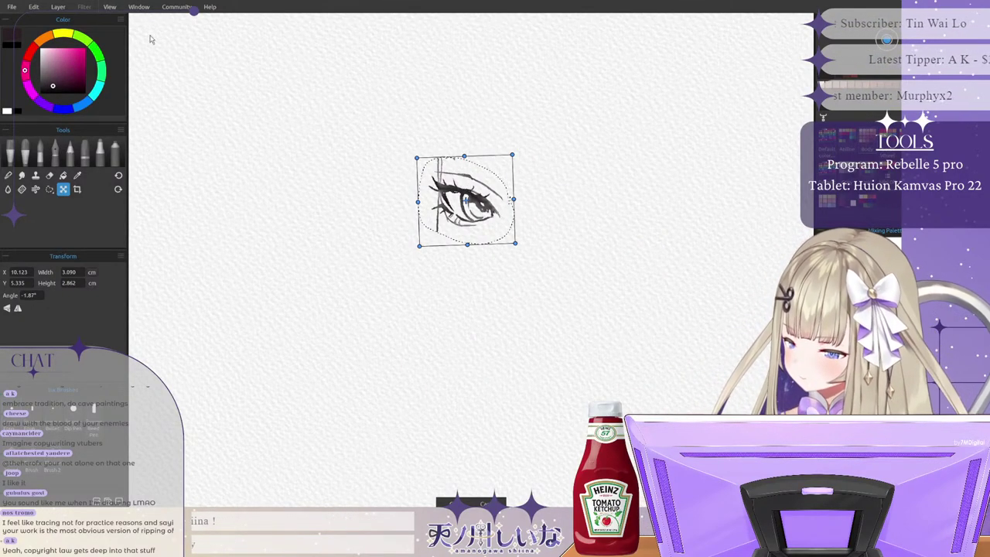
pyautogui.press('Escape')
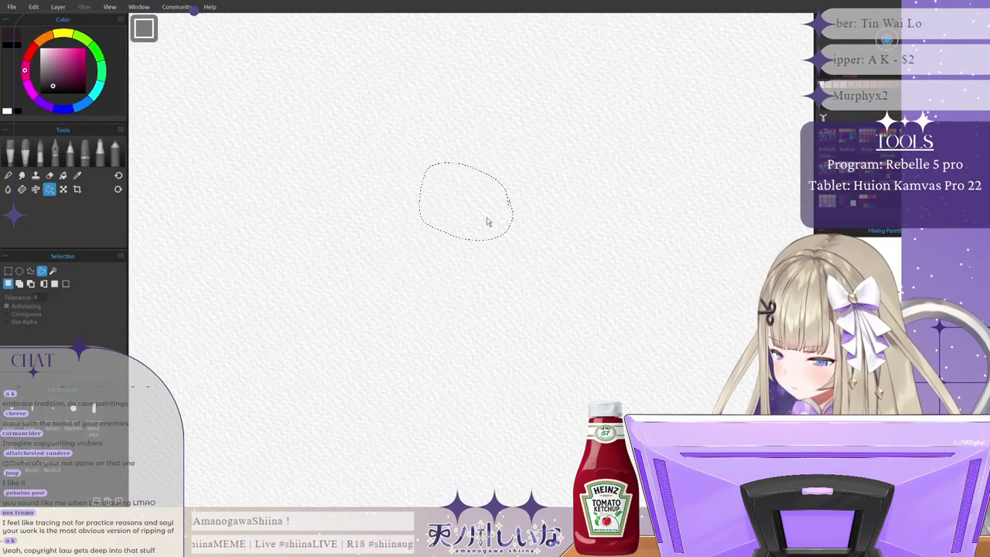
pyautogui.moveTo(456, 229); pyautogui.dragTo(502, 219)
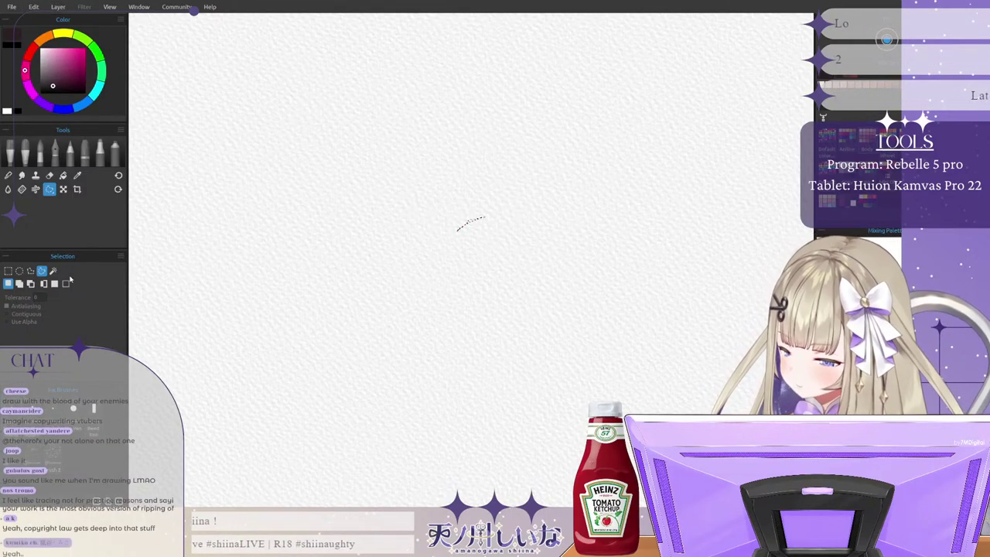
pyautogui.click(8, 271)
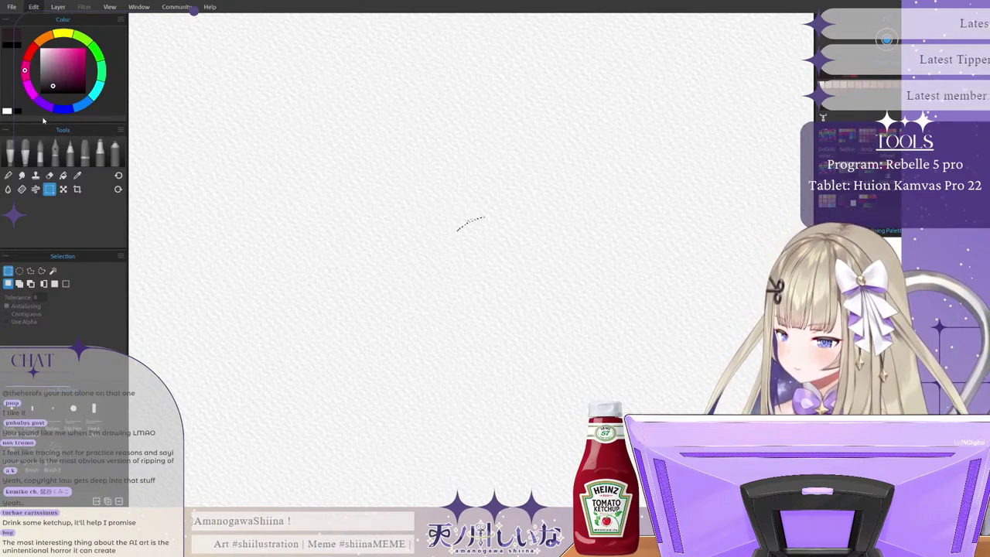
pyautogui.hotkey('ctrl', 'd')
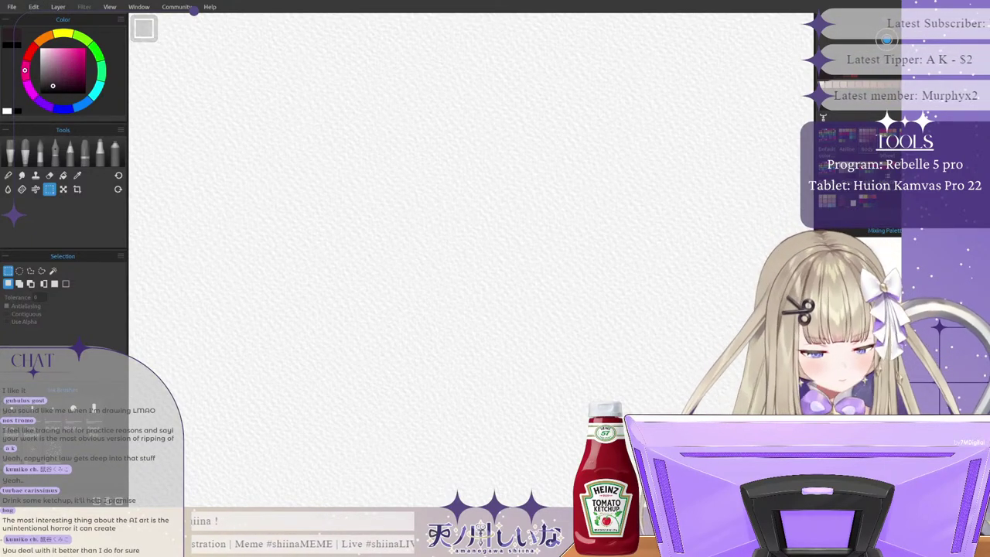
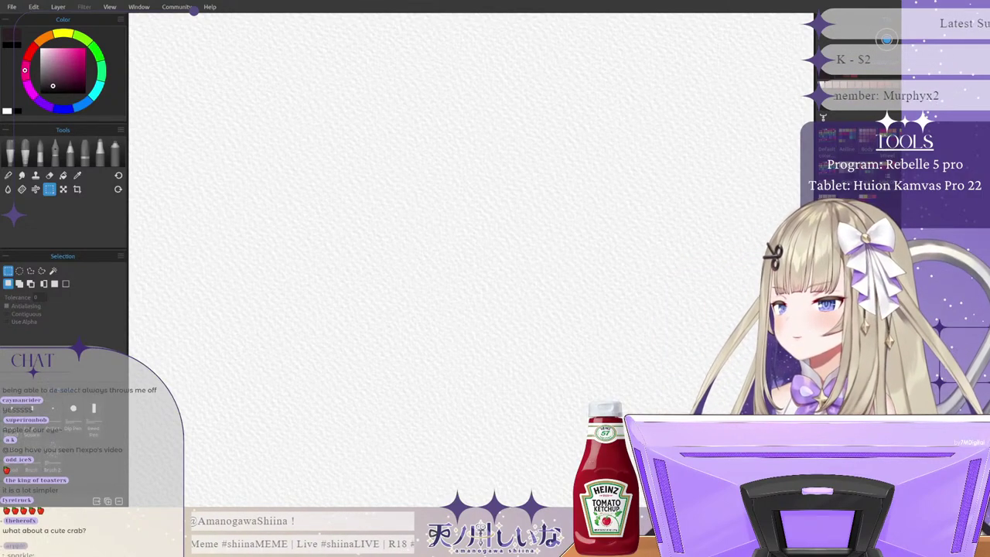
# Step: Draw the rounded upper outline of a large apple in dark red with the Fountain Round brush, redoing unsatisfactory arcs
pyautogui.hotkey('ctrl', '-')
pyautogui.hotkey('ctrl', '-')
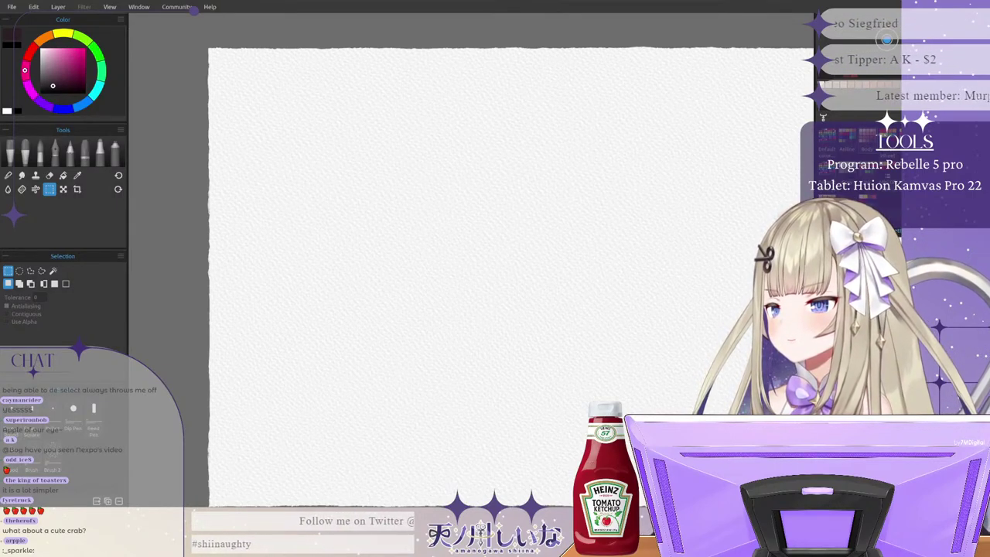
pyautogui.scroll(-3, 402, 131)
pyautogui.scroll(5, 543, 265)
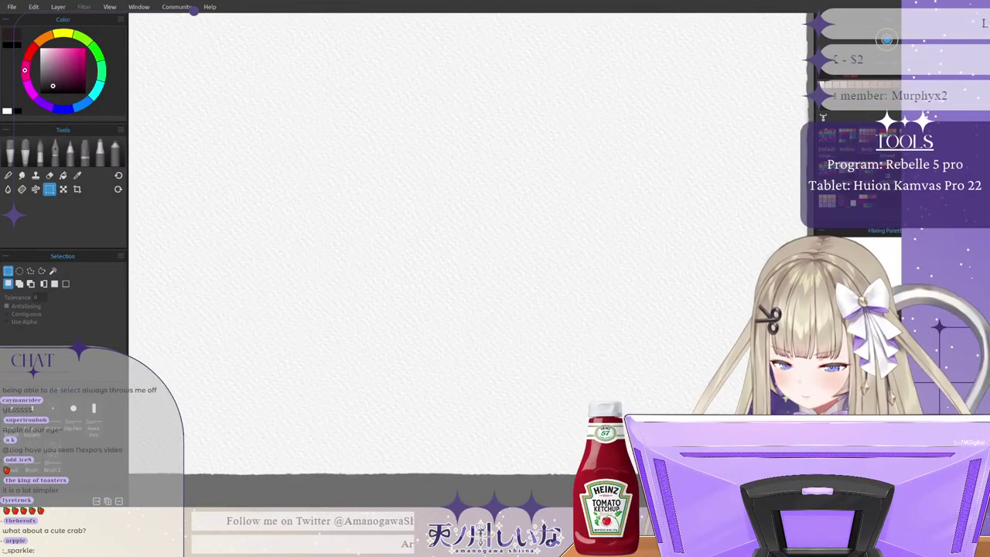
pyautogui.scroll(-2, 543, 265)
pyautogui.scroll(-1, 334, 231)
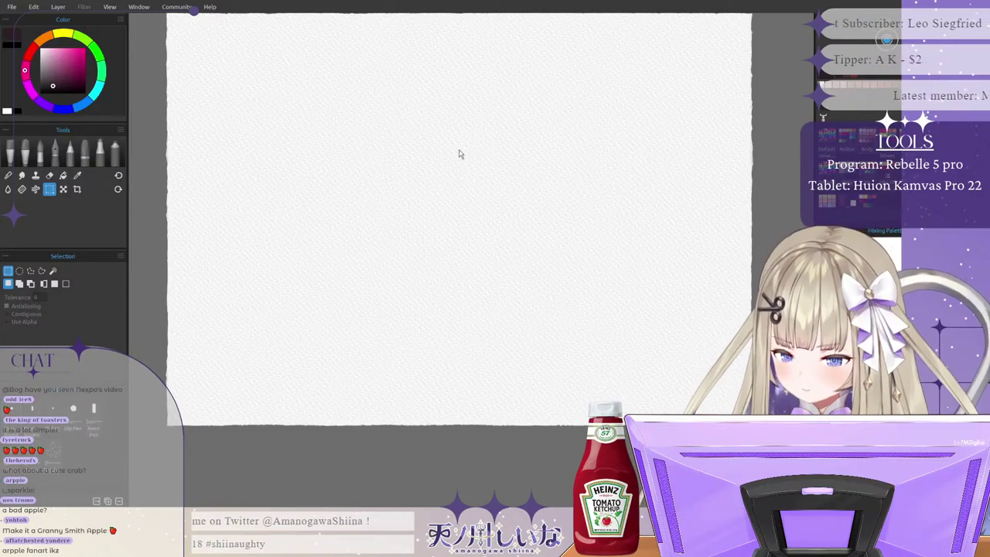
pyautogui.click(55, 151)
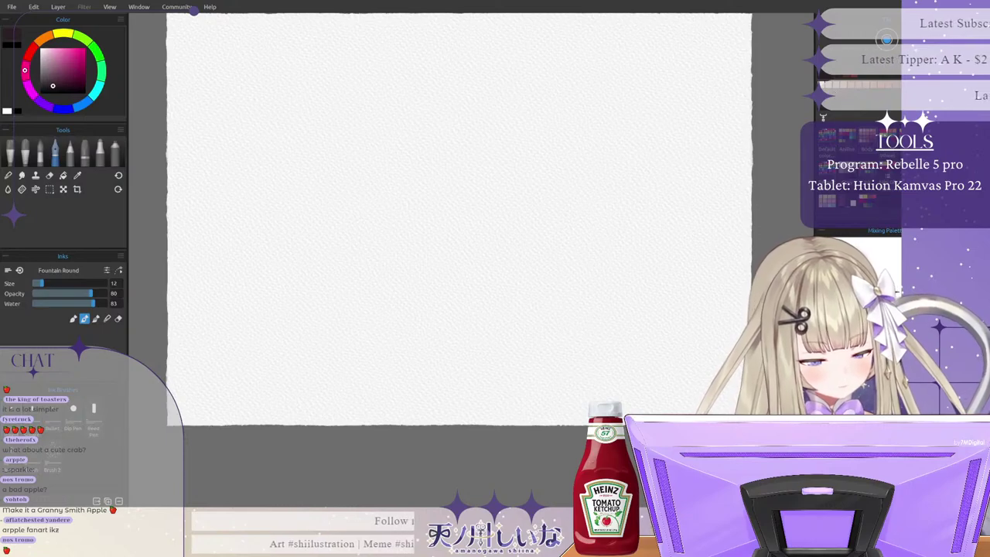
pyautogui.click(851, 93)
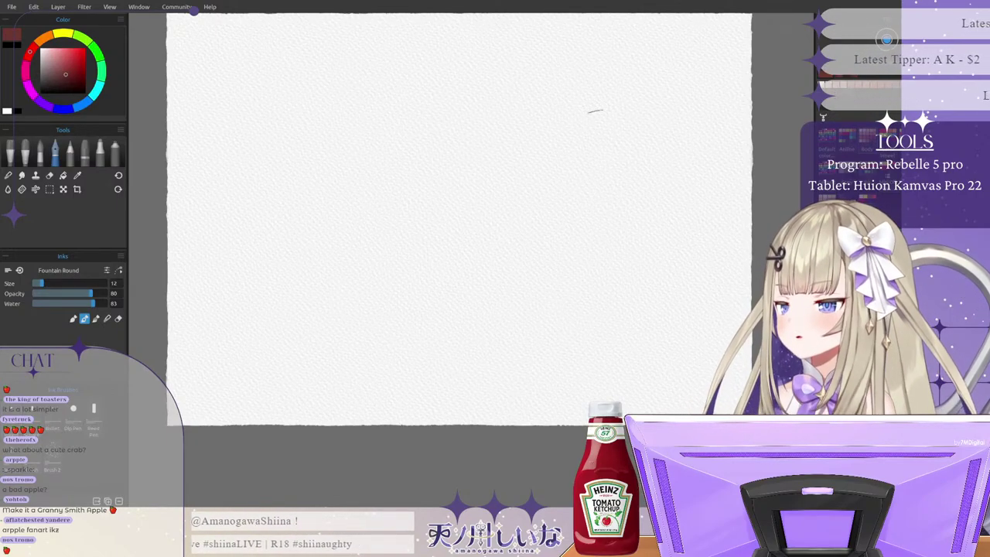
pyautogui.moveTo(587, 113)
pyautogui.mouseDown()
pyautogui.moveTo(539, 136)
pyautogui.moveTo(507, 174)
pyautogui.mouseUp()
pyautogui.hotkey('ctrl', 'z')
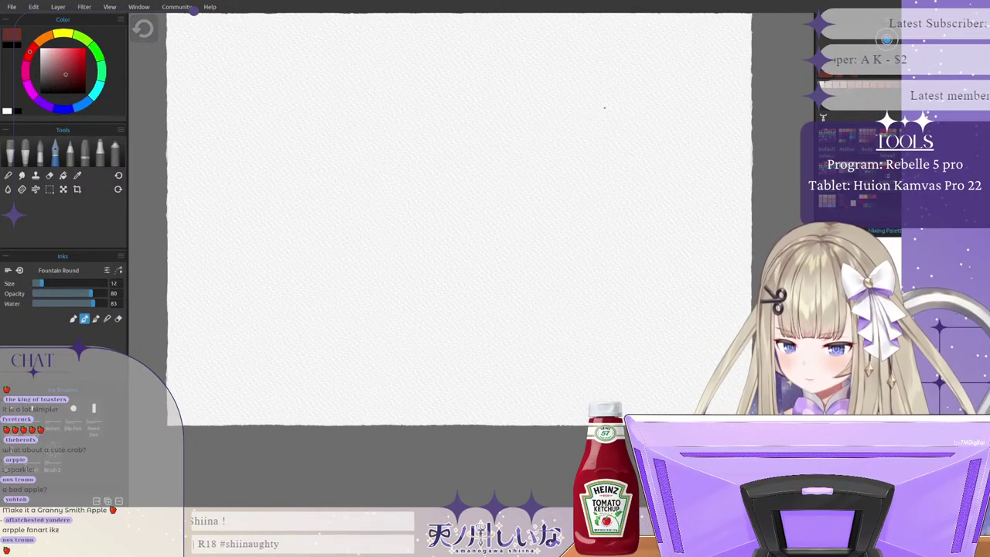
pyautogui.moveTo(605, 108)
pyautogui.mouseDown()
pyautogui.moveTo(552, 127)
pyautogui.moveTo(512, 172)
pyautogui.moveTo(505, 203)
pyautogui.moveTo(518, 261)
pyautogui.mouseUp()
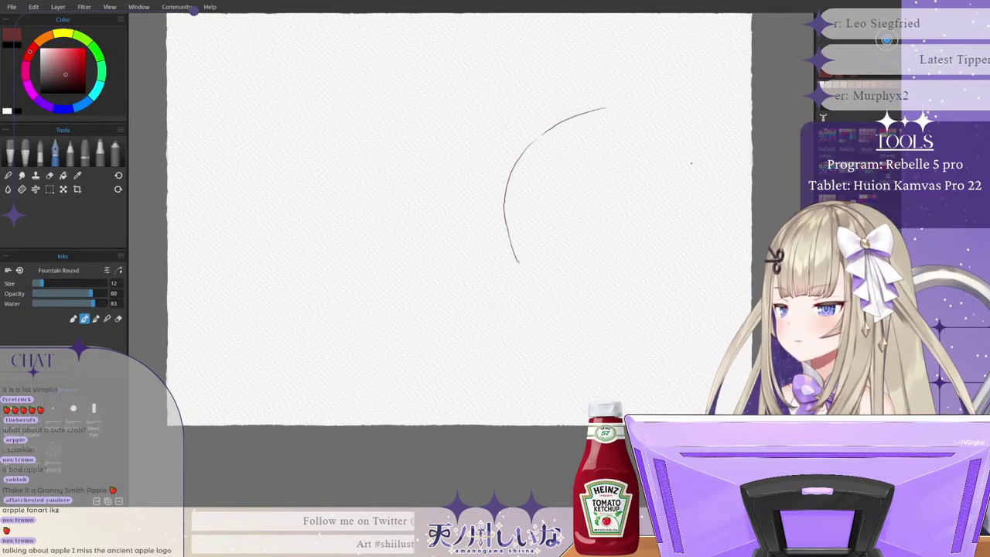
pyautogui.moveTo(615, 108)
pyautogui.mouseDown()
pyautogui.moveTo(716, 159)
pyautogui.moveTo(730, 222)
pyautogui.mouseUp()
pyautogui.hotkey('ctrl', 'z')
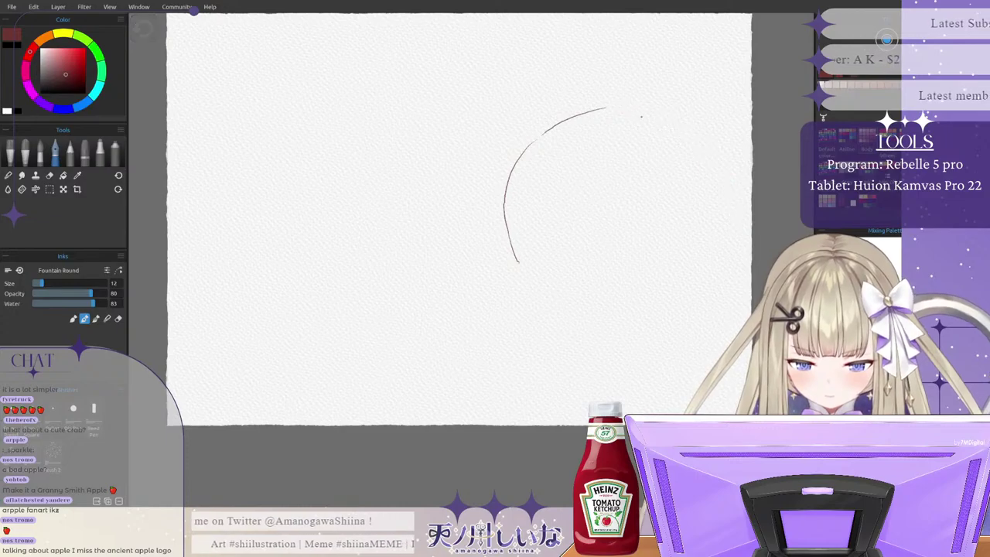
pyautogui.moveTo(615, 108)
pyautogui.mouseDown()
pyautogui.moveTo(678, 133)
pyautogui.moveTo(712, 178)
pyautogui.moveTo(719, 223)
pyautogui.mouseUp()
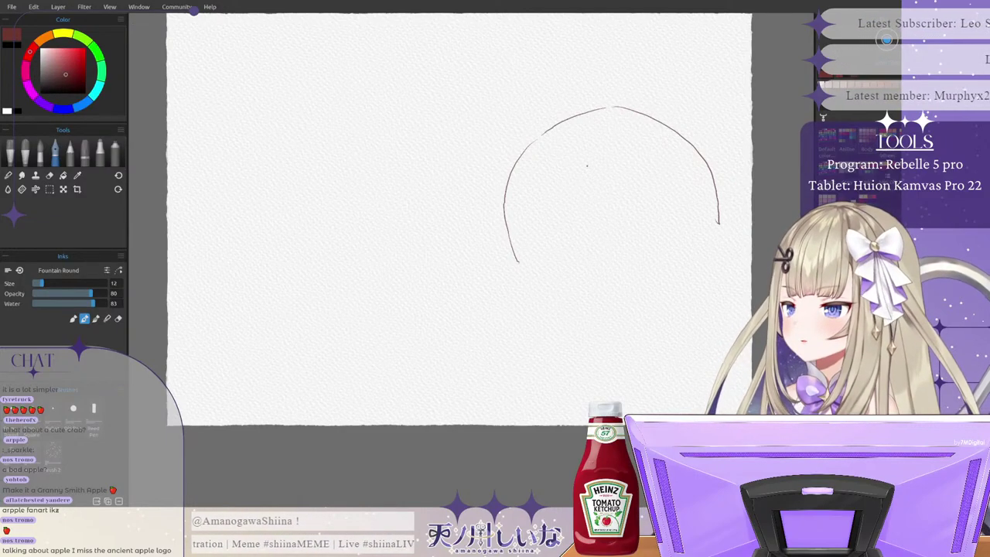
# Step: Draw a V-shaped dimple and a short rounded stem inside the upper part of the apple
pyautogui.moveTo(561, 152); pyautogui.dragTo(607, 164)
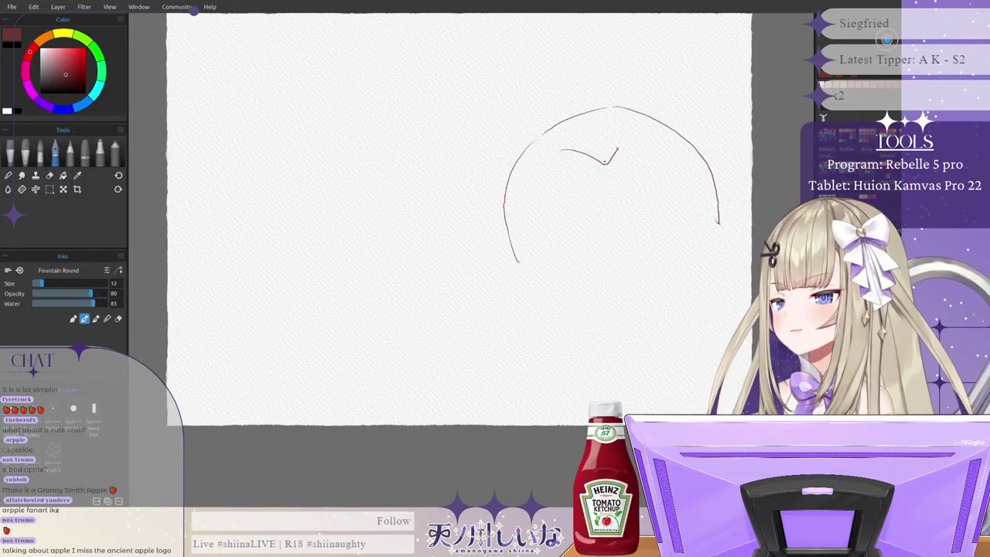
pyautogui.moveTo(595, 160)
pyautogui.mouseDown()
pyautogui.moveTo(583, 135)
pyautogui.moveTo(605, 162)
pyautogui.mouseUp()
pyautogui.hotkey('ctrl', 'z')
pyautogui.hotkey('ctrl', 'z')
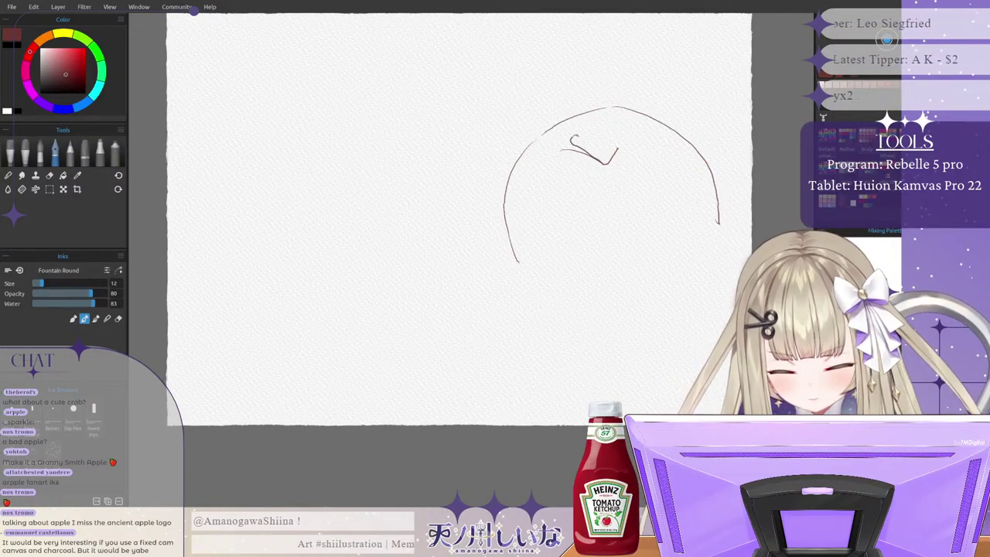
pyautogui.moveTo(570, 137); pyautogui.dragTo(596, 151)
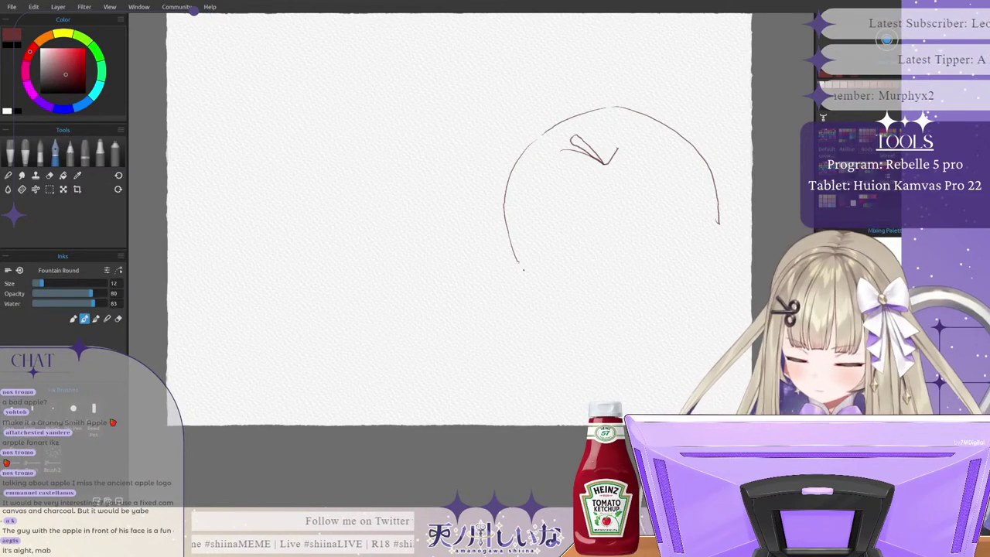
# Step: Try a lower contour for the apple and a curve cutting across its open side, undoing both strokes
pyautogui.moveTo(516, 263); pyautogui.dragTo(591, 302)
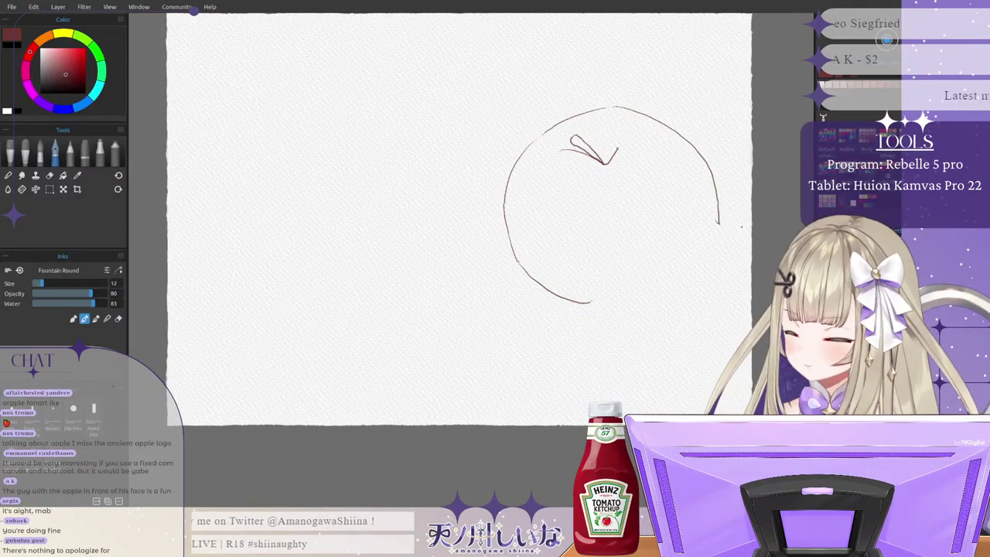
pyautogui.moveTo(744, 226)
pyautogui.mouseDown()
pyautogui.moveTo(669, 237)
pyautogui.moveTo(608, 298)
pyautogui.mouseUp()
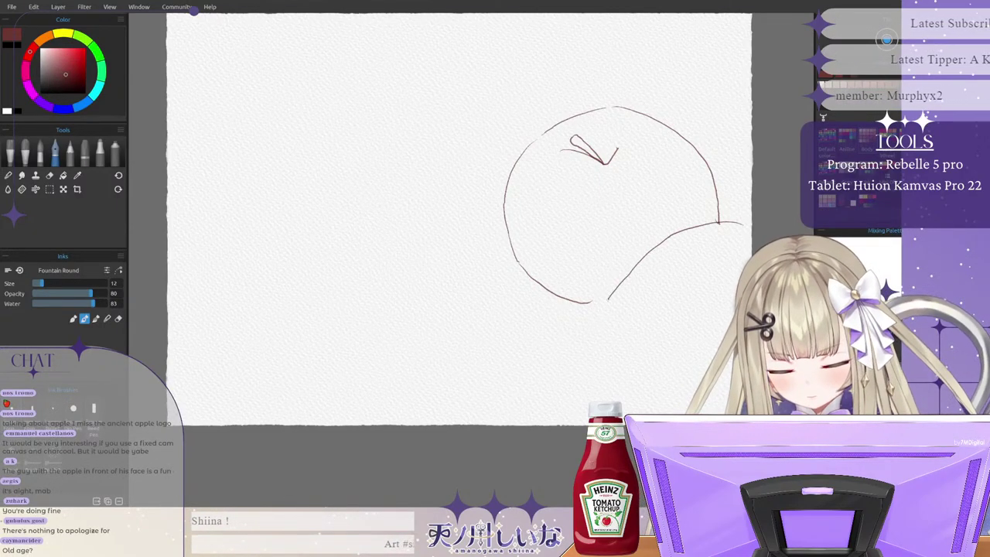
pyautogui.hotkey('ctrl', 'z')
pyautogui.hotkey('ctrl', 'z')
# Step: Draw a second apple with a stem overlapping the first, and extend the first apple's lower contour to meet it
pyautogui.moveTo(695, 220)
pyautogui.mouseDown()
pyautogui.moveTo(602, 274)
pyautogui.moveTo(592, 350)
pyautogui.moveTo(621, 396)
pyautogui.mouseUp()
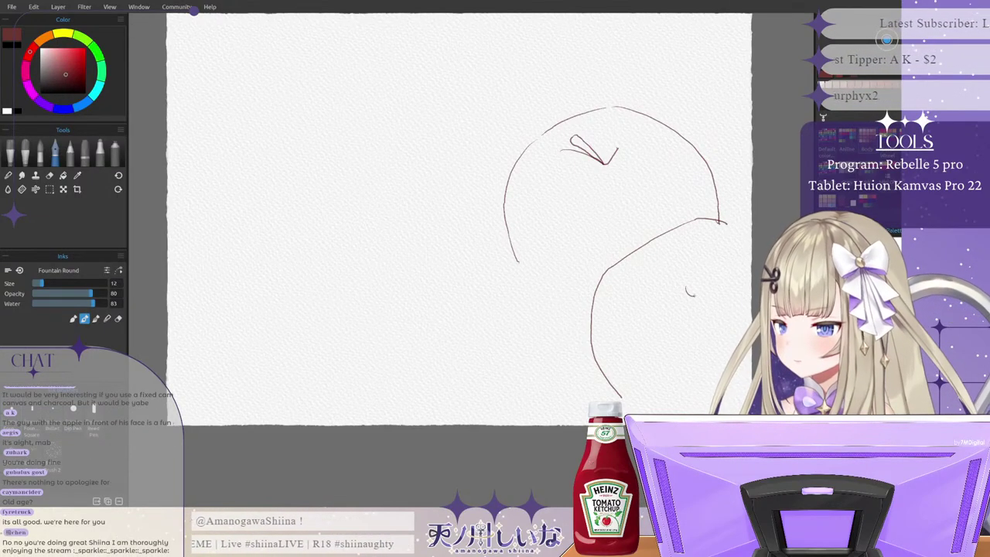
pyautogui.moveTo(690, 292)
pyautogui.mouseDown()
pyautogui.moveTo(707, 248)
pyautogui.moveTo(691, 292)
pyautogui.mouseUp()
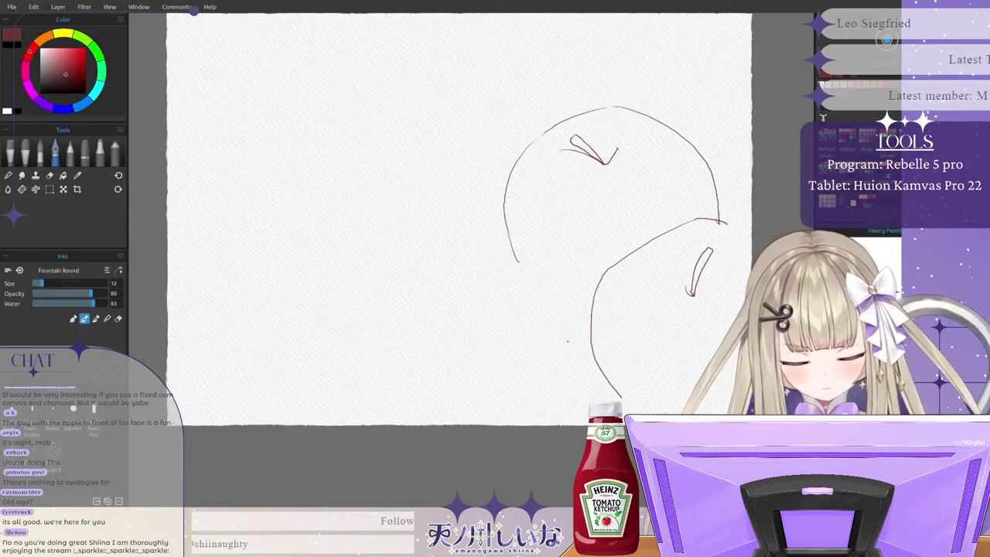
pyautogui.moveTo(531, 286)
pyautogui.mouseDown()
pyautogui.moveTo(588, 305)
pyautogui.moveTo(588, 328)
pyautogui.mouseUp()
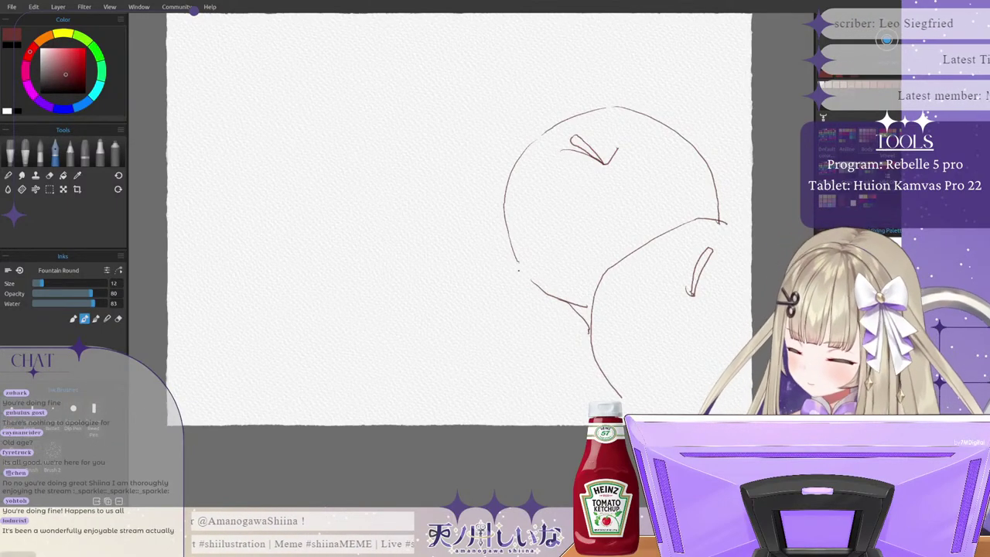
# Step: Draw the upper and outer contour of a smaller third apple tucked beside the first apple's lower edge
pyautogui.moveTo(499, 251); pyautogui.dragTo(461, 261)
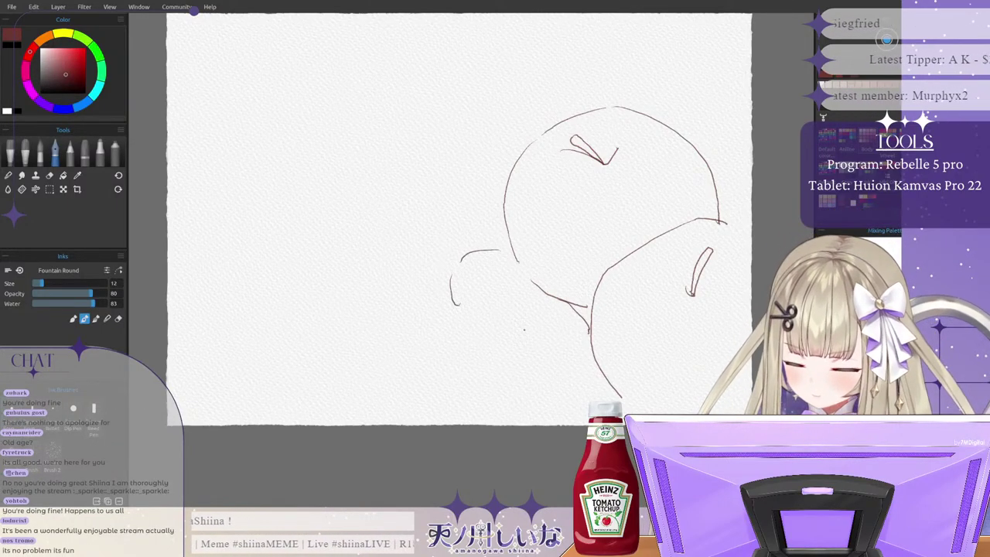
pyautogui.hotkey('ctrl', 'z')
pyautogui.moveTo(462, 260)
pyautogui.mouseDown()
pyautogui.moveTo(456, 296)
pyautogui.moveTo(519, 361)
pyautogui.mouseUp()
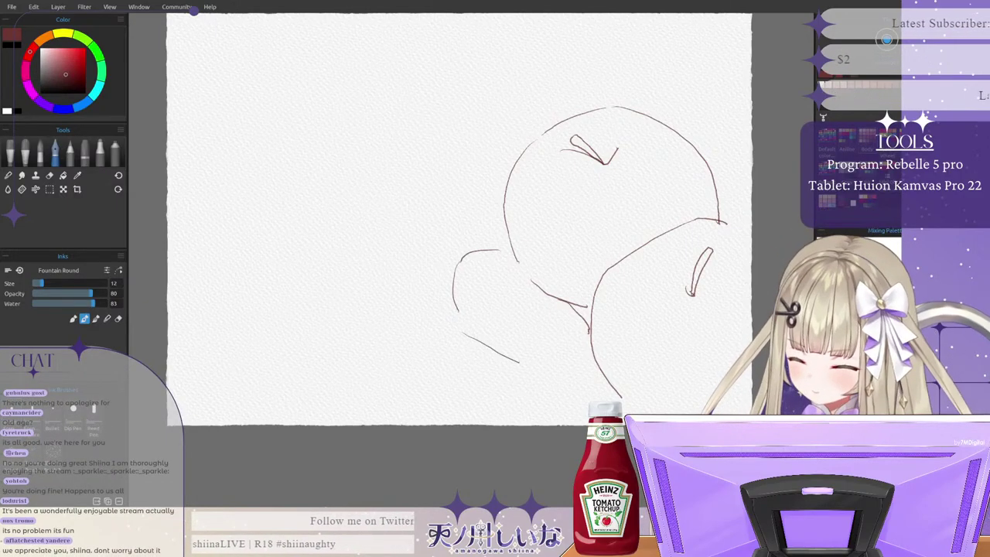
# Step: Try a lower edge for the third apple and a rounded fourth shape beneath it, undoing these strokes
pyautogui.hotkey('ctrl', 'z')
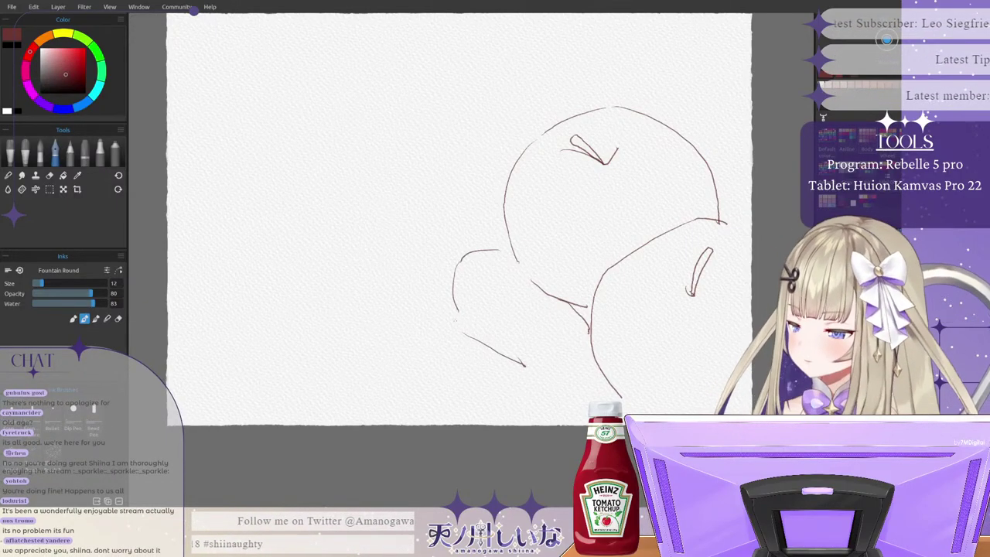
pyautogui.moveTo(456, 319)
pyautogui.mouseDown()
pyautogui.moveTo(393, 338)
pyautogui.moveTo(391, 400)
pyautogui.mouseUp()
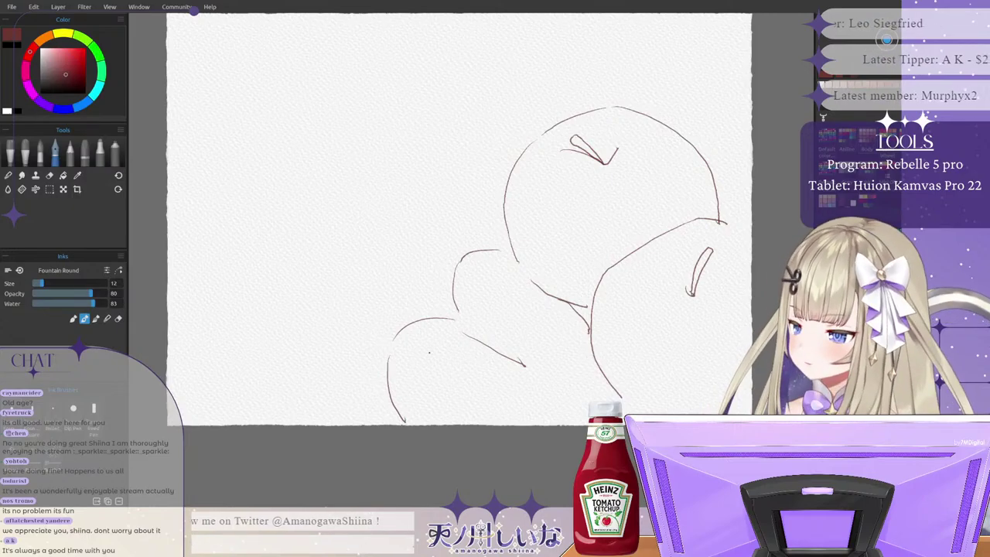
pyautogui.hotkey('ctrl', 'z')
pyautogui.hotkey('ctrl', 'z')
pyautogui.hotkey('ctrl', 'z')
pyautogui.hotkey('ctrl', 'z')
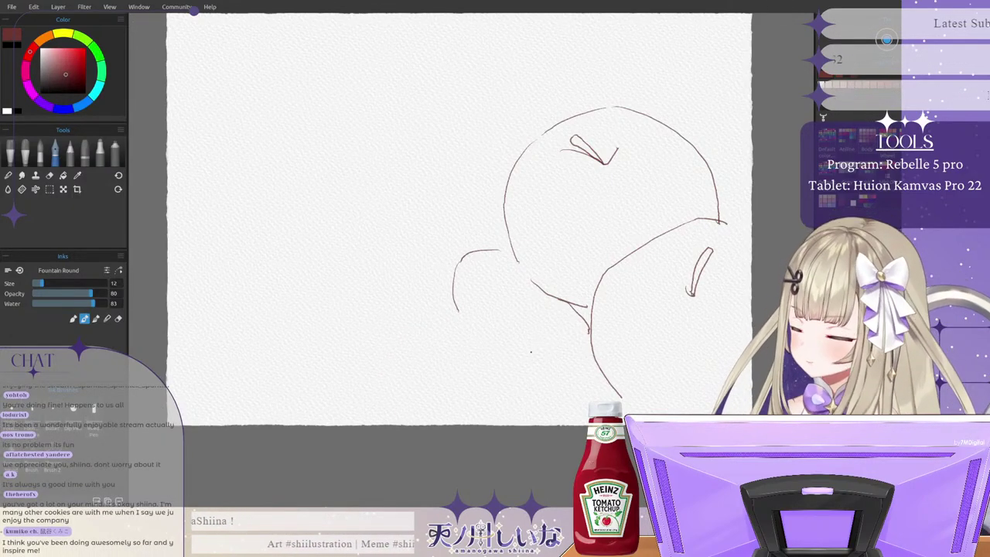
# Step: Draw the third apple's lower edge and sketch a rounded fourth apple beneath it, with its upper, inner and lower contours
pyautogui.moveTo(527, 352); pyautogui.dragTo(594, 376)
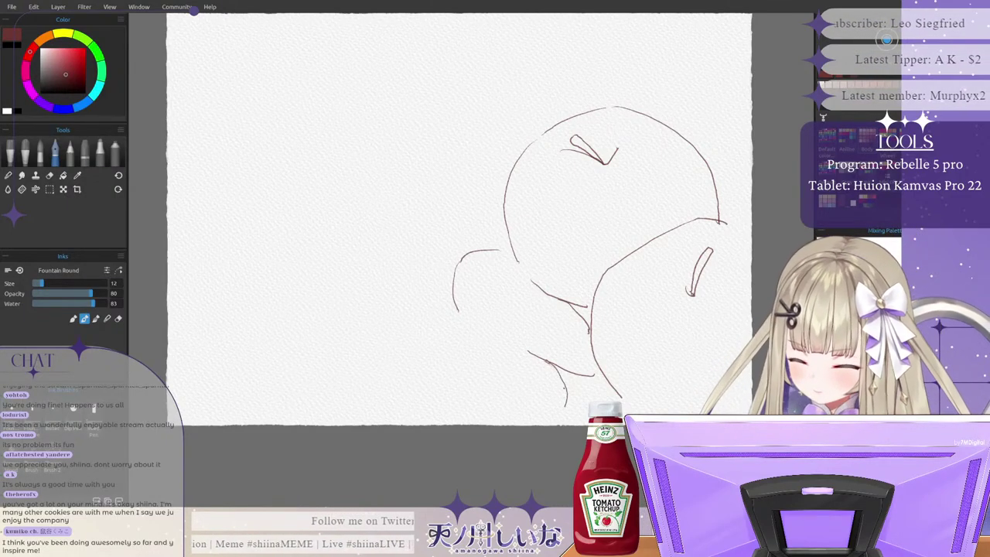
pyautogui.hotkey('ctrl', 'z')
pyautogui.moveTo(544, 360); pyautogui.dragTo(565, 408)
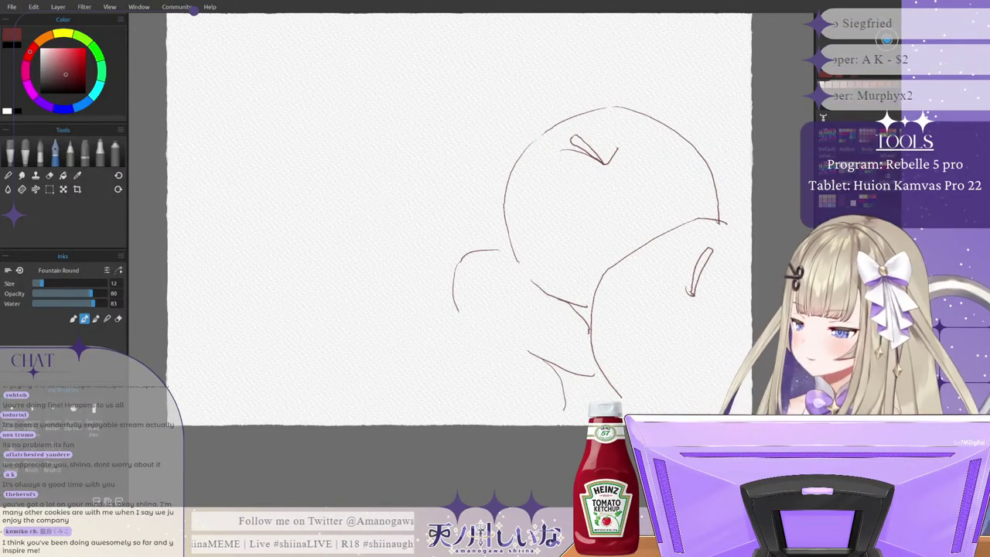
pyautogui.moveTo(453, 308); pyautogui.dragTo(462, 314)
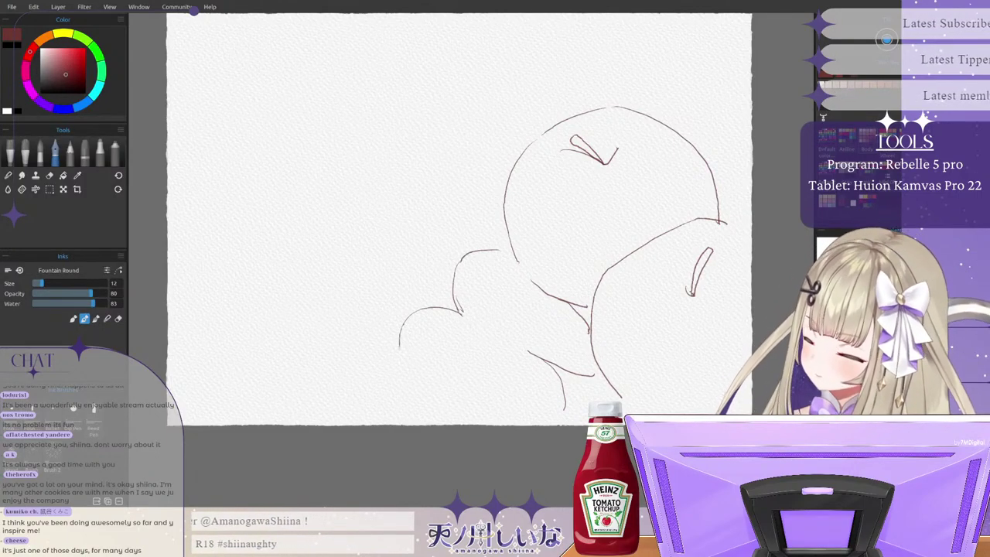
pyautogui.moveTo(467, 420)
pyautogui.mouseDown()
pyautogui.moveTo(526, 426)
pyautogui.moveTo(561, 414)
pyautogui.mouseUp()
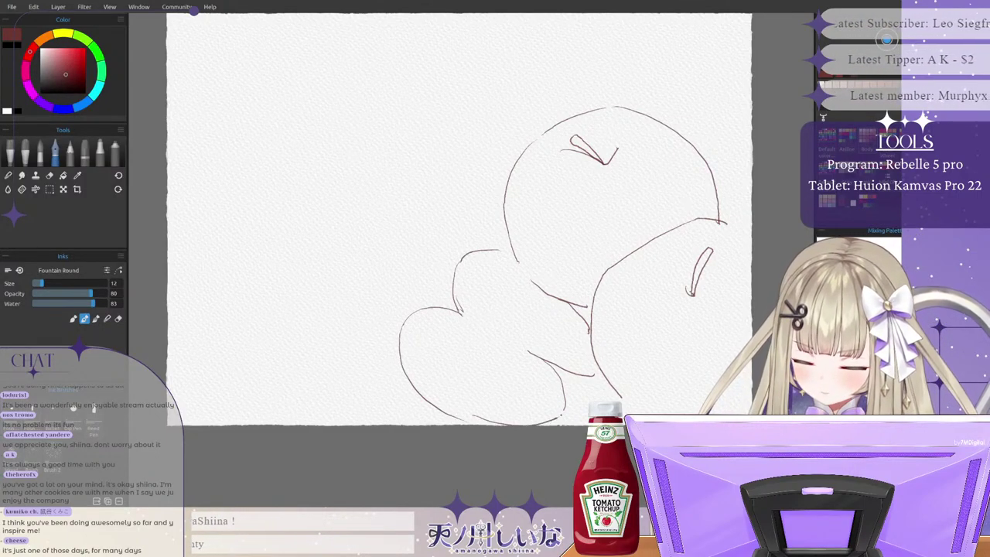
# Step: Undo the fourth apple's outer and lower contour and redraw it, retrying the long curve down to the canvas's lower edge
pyautogui.hotkey('ctrl', 'z')
pyautogui.hotkey('ctrl', 'z')
pyautogui.hotkey('ctrl', 'z')
pyautogui.hotkey('ctrl', 'z')
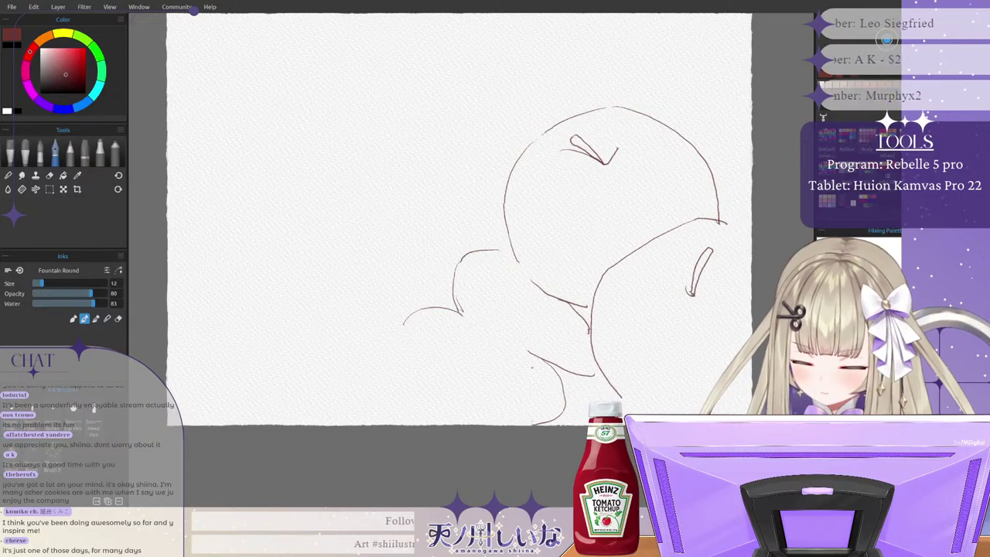
pyautogui.moveTo(404, 370); pyautogui.dragTo(479, 417)
pyautogui.hotkey('ctrl', 'z')
pyautogui.moveTo(403, 331)
pyautogui.mouseDown()
pyautogui.moveTo(403, 351)
pyautogui.moveTo(466, 418)
pyautogui.mouseUp()
pyautogui.hotkey('ctrl', 'z')
pyautogui.moveTo(400, 324)
pyautogui.mouseDown()
pyautogui.moveTo(417, 393)
pyautogui.moveTo(464, 423)
pyautogui.mouseUp()
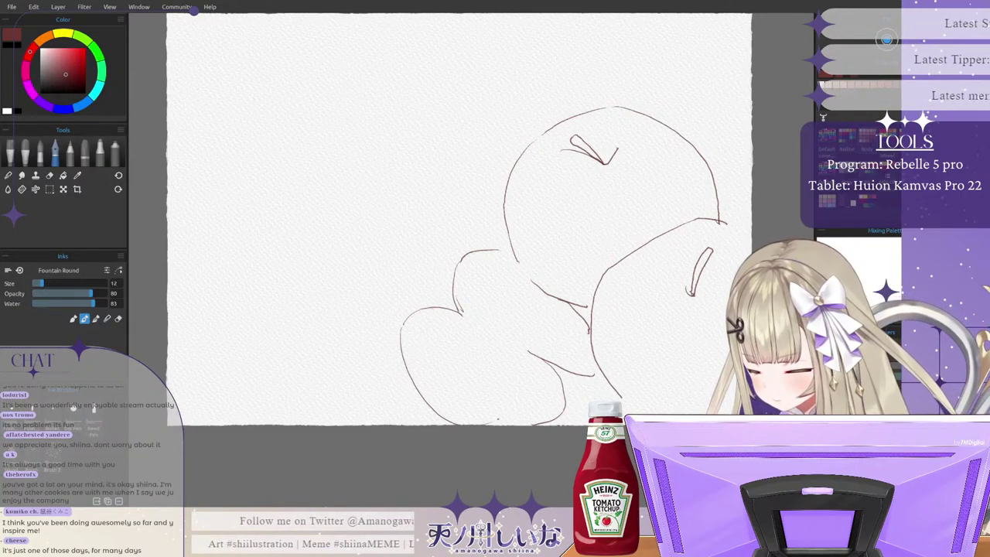
pyautogui.hotkey('ctrl', 'z')
pyautogui.moveTo(401, 331); pyautogui.dragTo(464, 424)
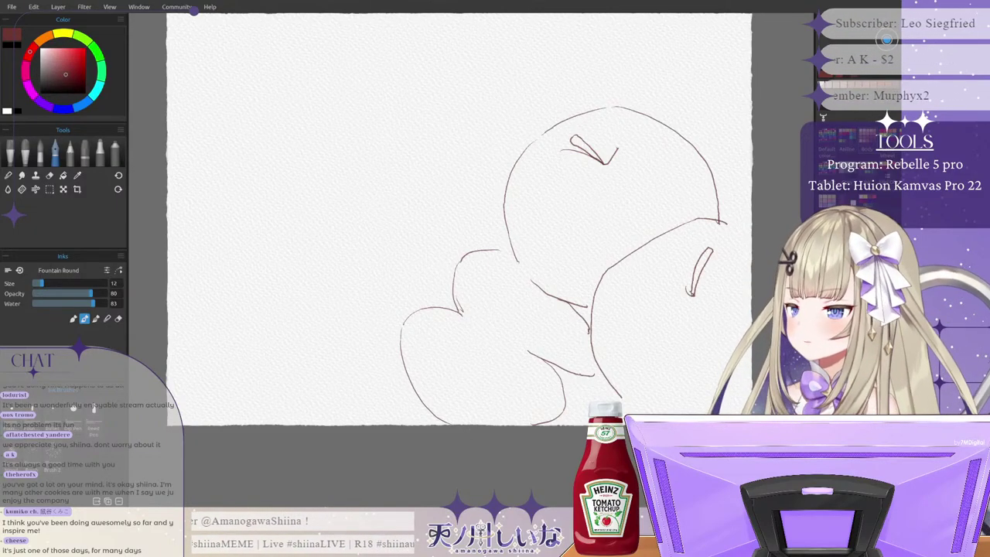
# Step: Darken the crease between the third and fourth apples and draw a second curve outside each one's outer contour
pyautogui.moveTo(549, 361); pyautogui.dragTo(557, 373)
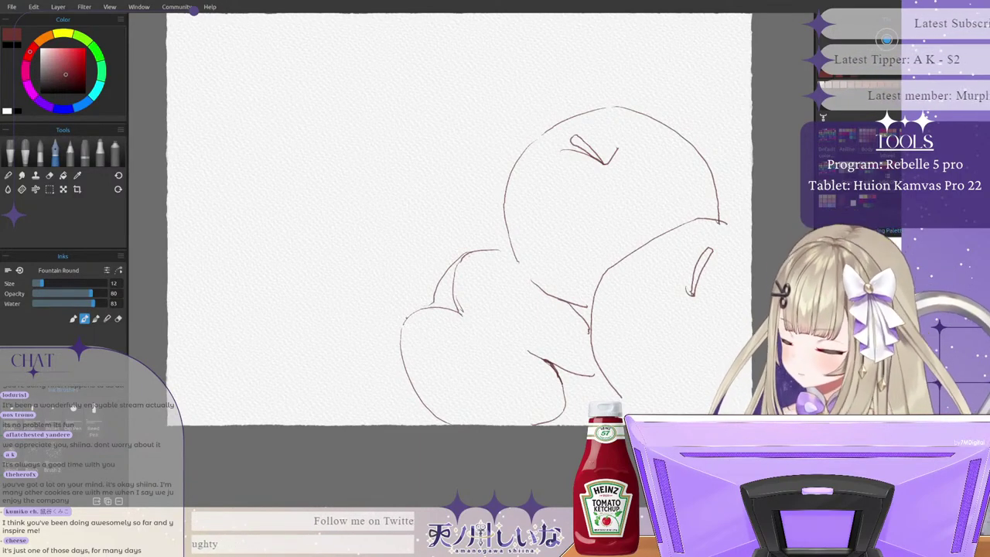
pyautogui.moveTo(408, 317); pyautogui.dragTo(391, 408)
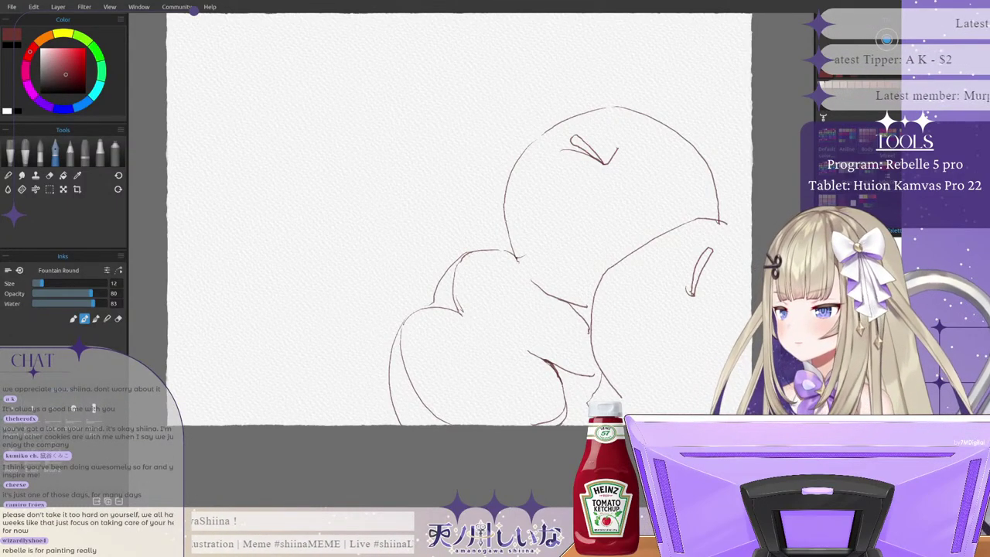
# Step: Try a stroke beside the first apple and the Blow tool on the ink where it meets the third, undoing both
pyautogui.moveTo(500, 197); pyautogui.dragTo(478, 245)
pyautogui.hotkey('ctrl', 'z')
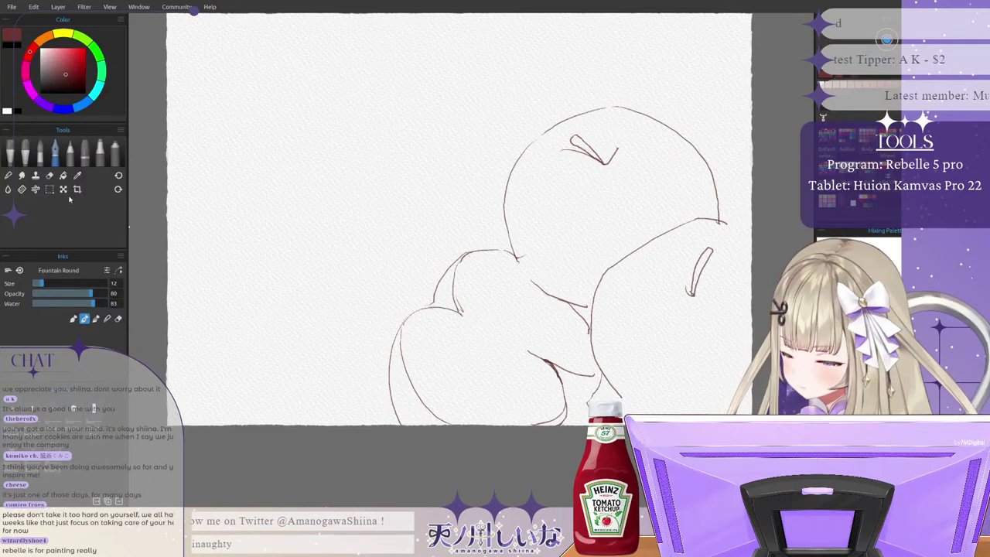
pyautogui.click(36, 189)
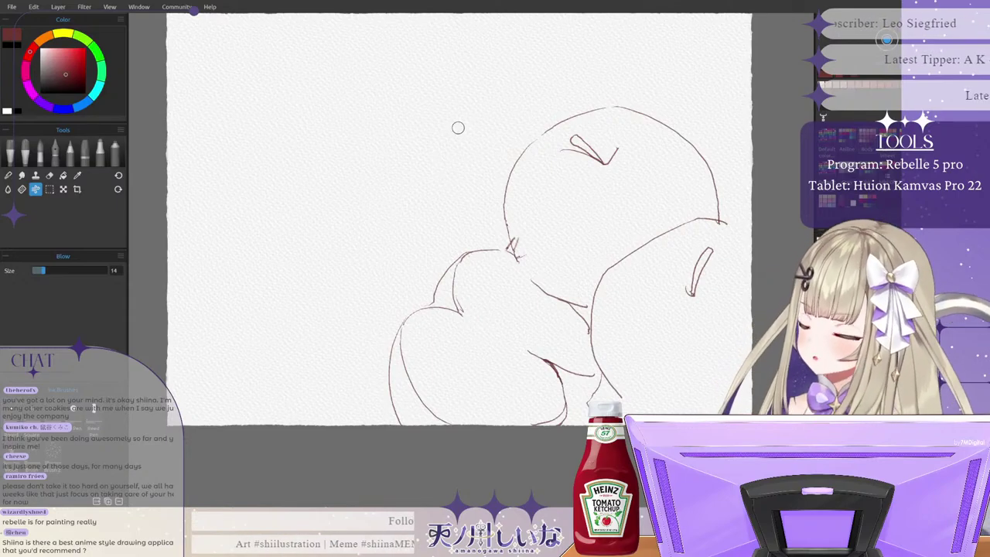
pyautogui.hotkey('ctrl', 'z')
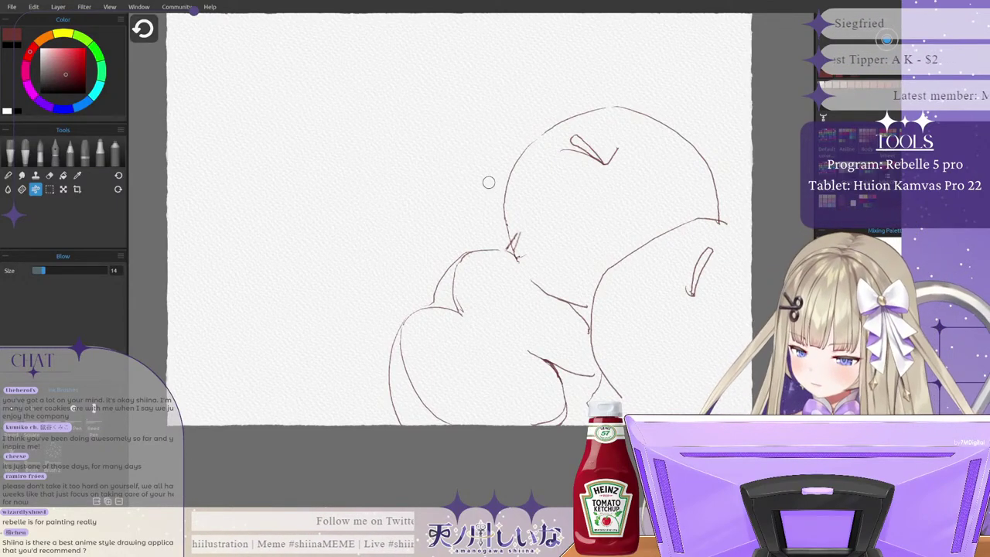
# Step: Dry the wet ink on the apple outlines and stems using the Dry tool's Circle brush at size 51
pyautogui.click(21, 190)
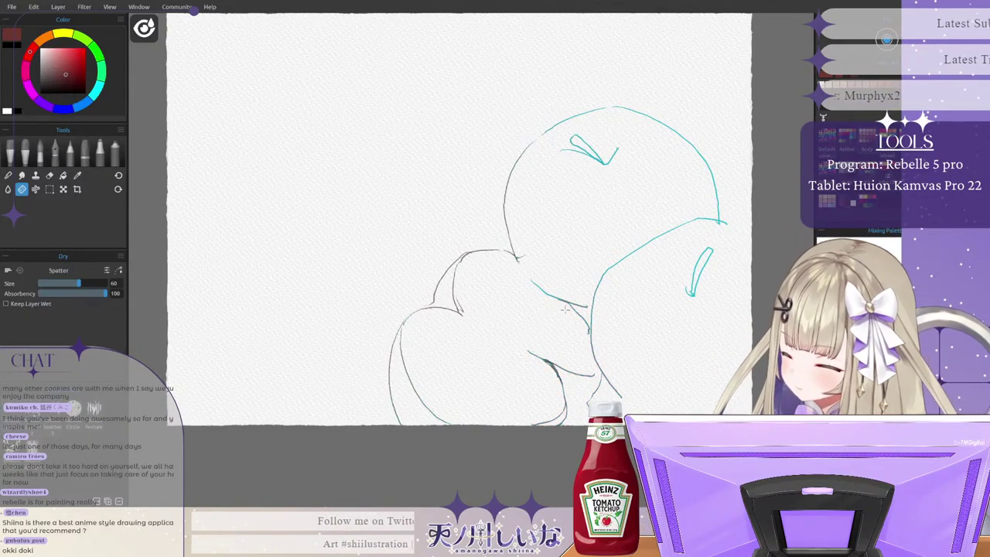
pyautogui.click(73, 411)
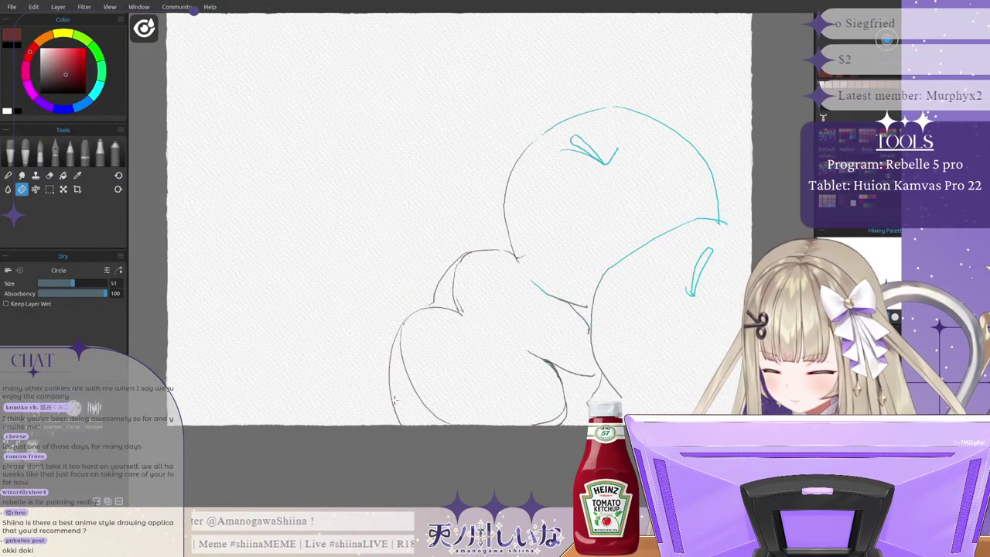
pyautogui.moveTo(540, 287)
pyautogui.mouseDown()
pyautogui.moveTo(604, 159)
pyautogui.moveTo(577, 143)
pyautogui.moveTo(576, 118)
pyautogui.mouseUp()
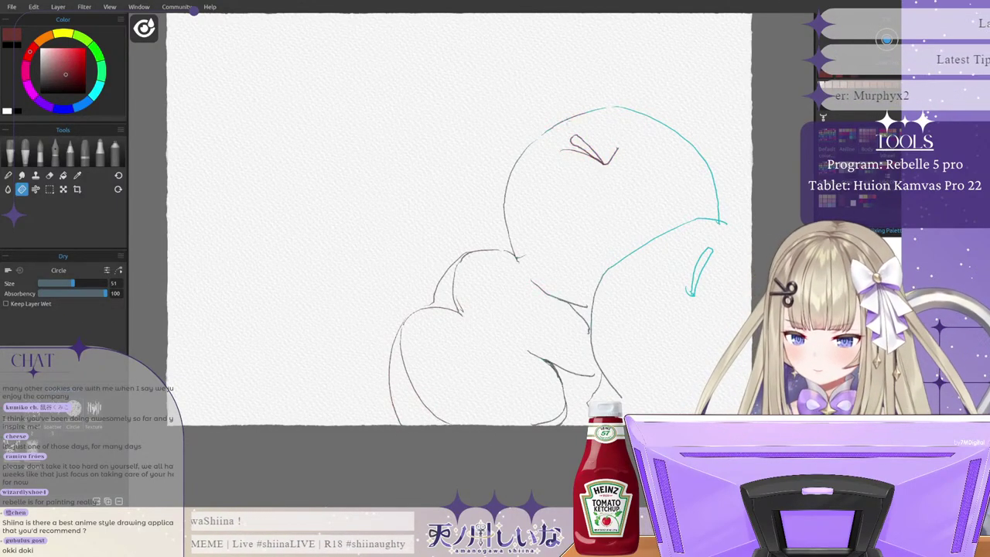
pyautogui.moveTo(646, 112)
pyautogui.mouseDown()
pyautogui.moveTo(718, 202)
pyautogui.moveTo(605, 269)
pyautogui.mouseUp()
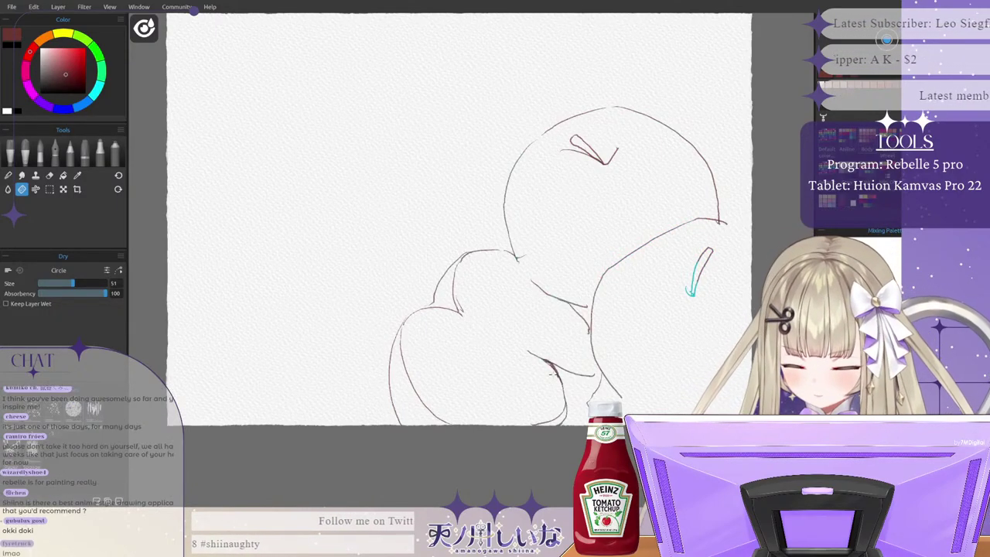
pyautogui.moveTo(688, 292); pyautogui.dragTo(710, 251)
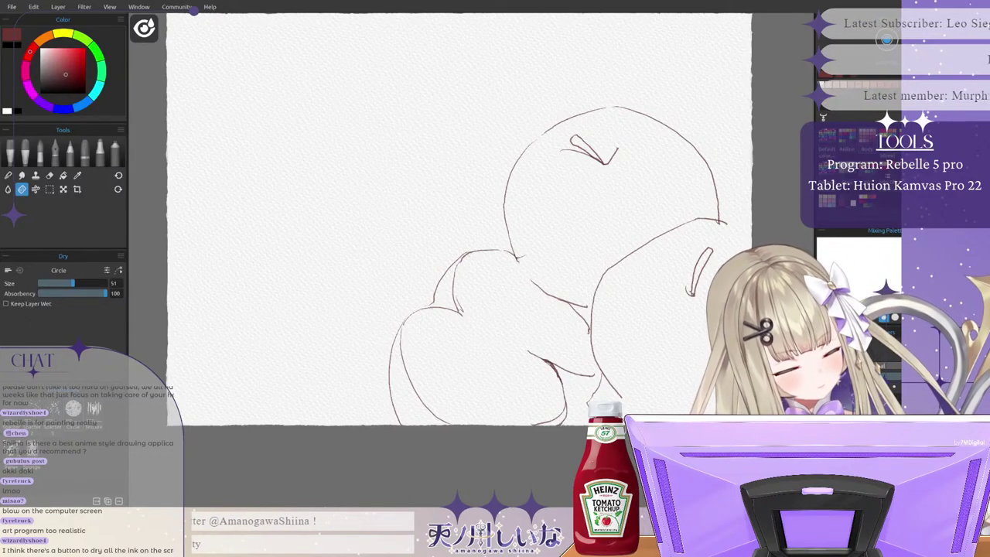
# Step: Choose the Soft Water brush and test wetting the first apple's outer side at size 45, undoing the broad stroke
pyautogui.click(63, 175)
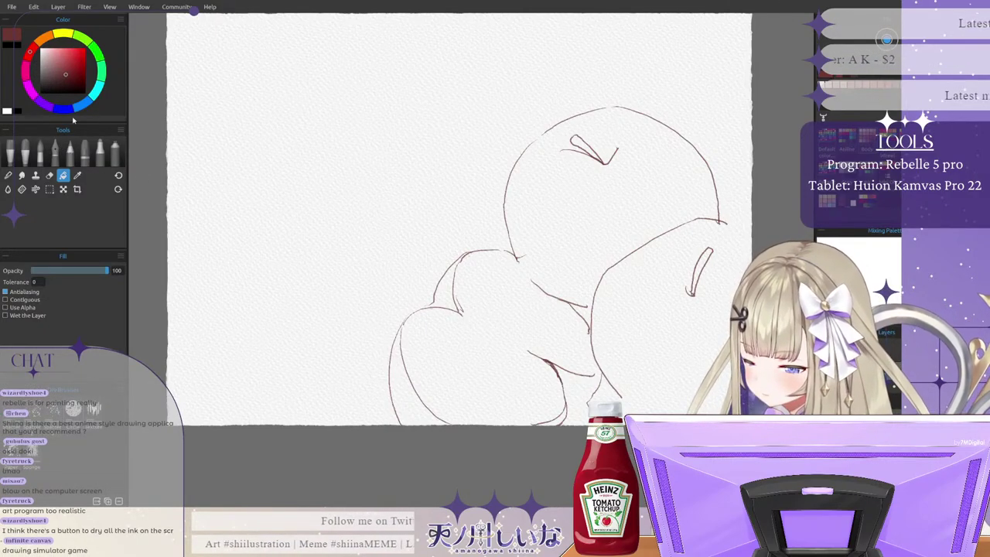
pyautogui.click(41, 153)
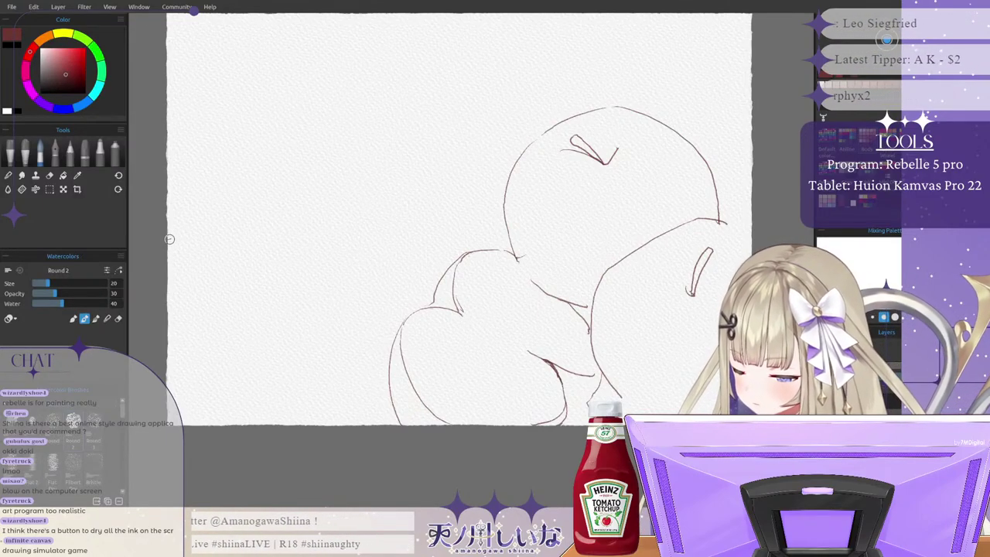
pyautogui.click(8, 189)
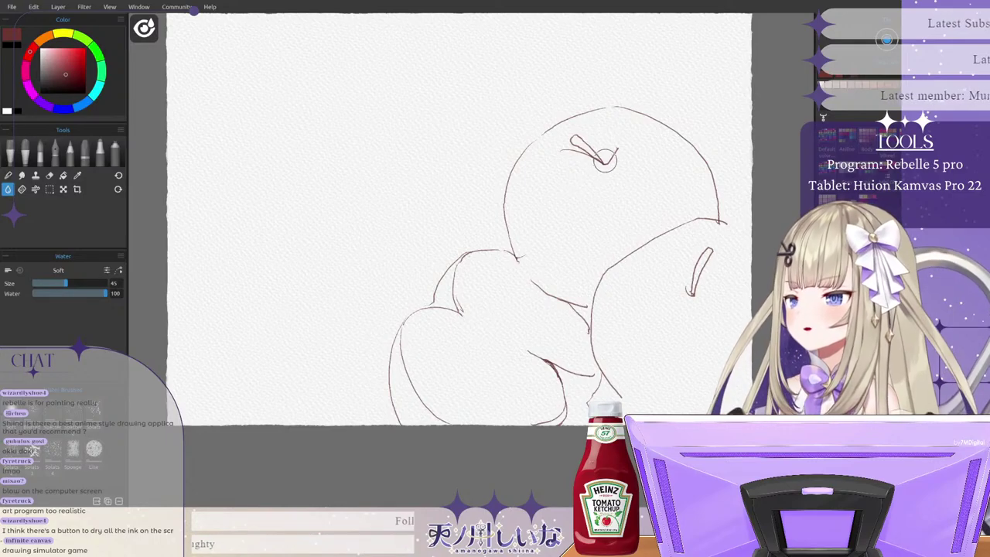
pyautogui.moveTo(569, 128)
pyautogui.mouseDown()
pyautogui.moveTo(544, 145)
pyautogui.moveTo(523, 180)
pyautogui.moveTo(524, 228)
pyautogui.moveTo(528, 160)
pyautogui.moveTo(515, 189)
pyautogui.moveTo(531, 267)
pyautogui.mouseUp()
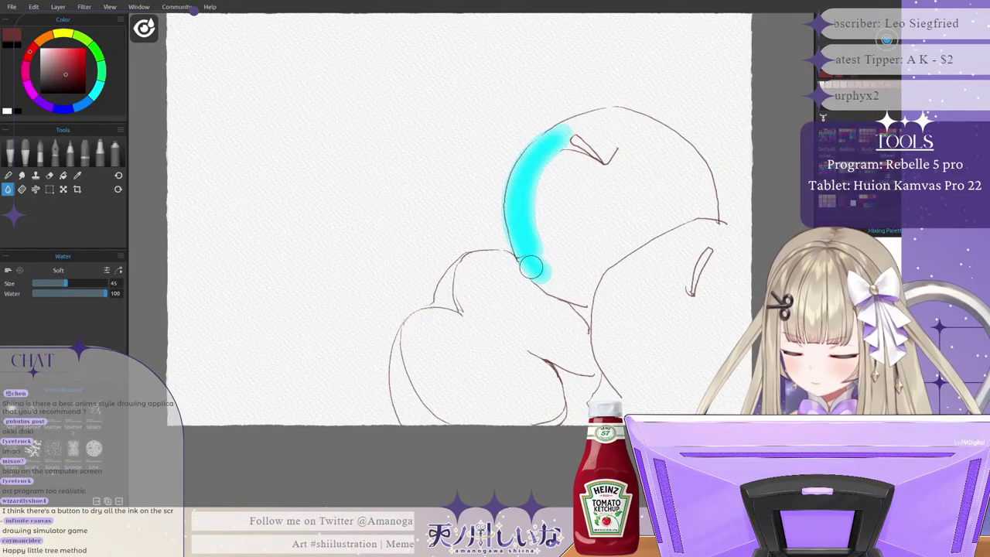
pyautogui.hotkey('ctrl', 'z')
pyautogui.hotkey('ctrl', 'z')
pyautogui.moveTo(568, 132); pyautogui.dragTo(557, 141)
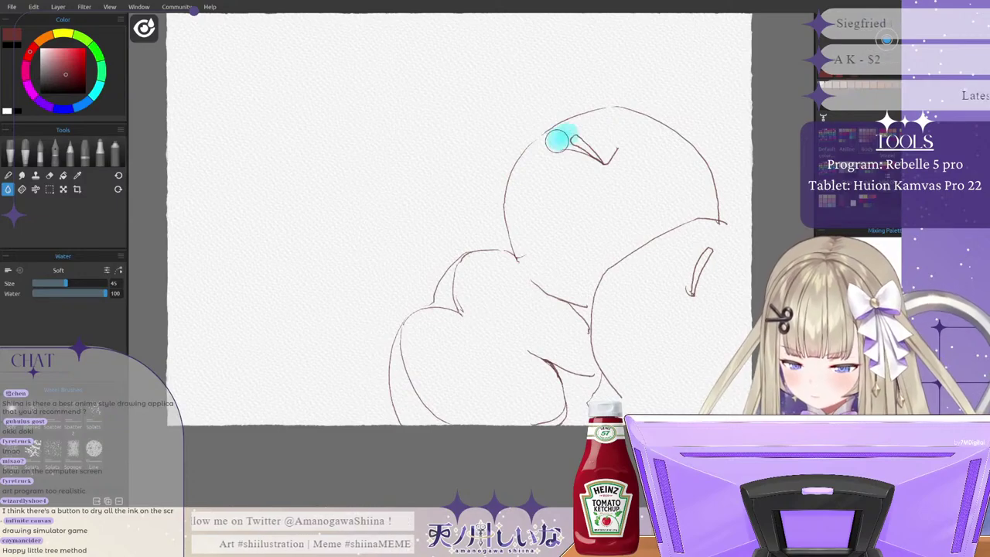
# Step: Reduce the Water brush size to 20, undo the test dab, and wet the first apple's outer side up to the stem
pyautogui.moveTo(68, 286); pyautogui.dragTo(48, 285)
pyautogui.hotkey('ctrl', 'z')
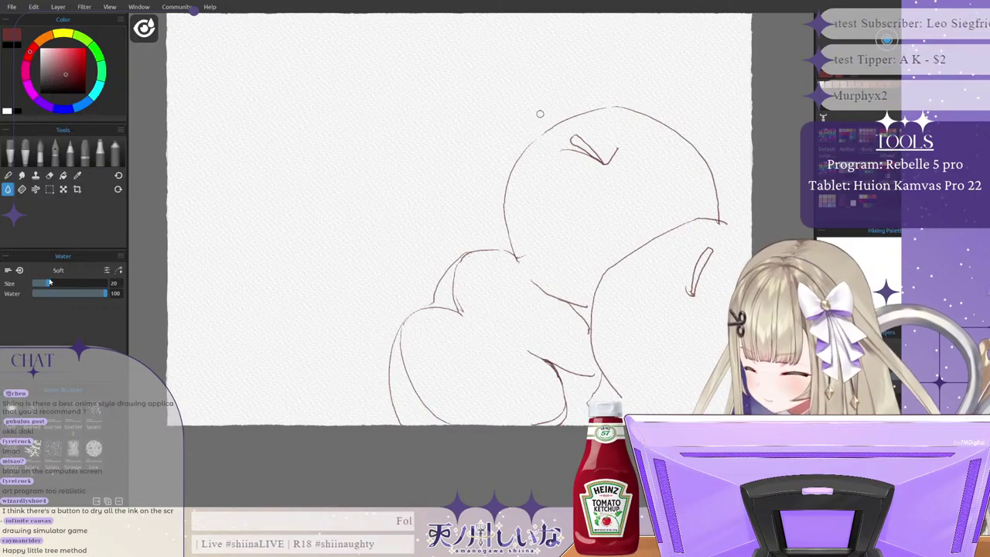
pyautogui.moveTo(565, 126)
pyautogui.mouseDown()
pyautogui.moveTo(513, 173)
pyautogui.moveTo(506, 214)
pyautogui.moveTo(523, 264)
pyautogui.moveTo(553, 292)
pyautogui.mouseUp()
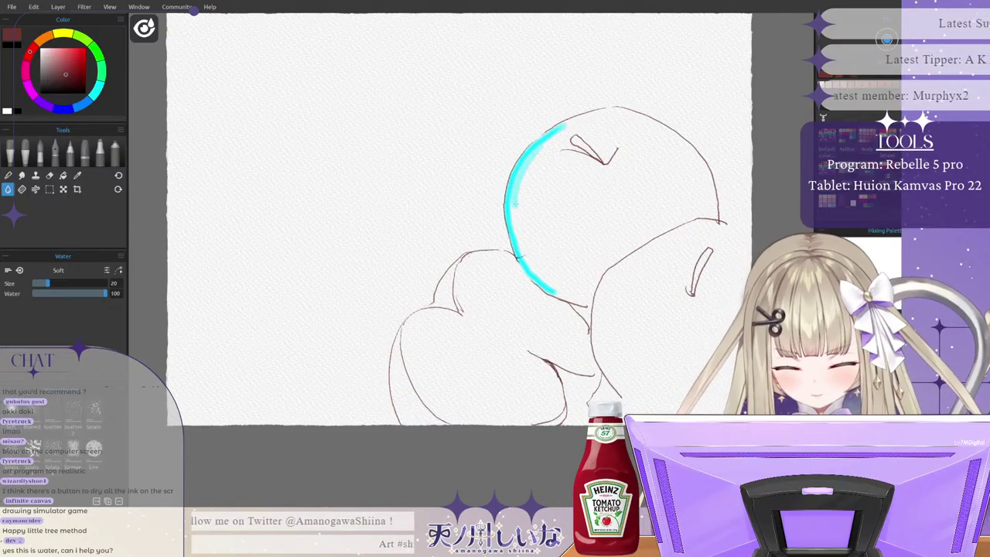
pyautogui.moveTo(519, 174)
pyautogui.mouseDown()
pyautogui.moveTo(518, 252)
pyautogui.moveTo(527, 263)
pyautogui.moveTo(549, 139)
pyautogui.moveTo(529, 164)
pyautogui.mouseUp()
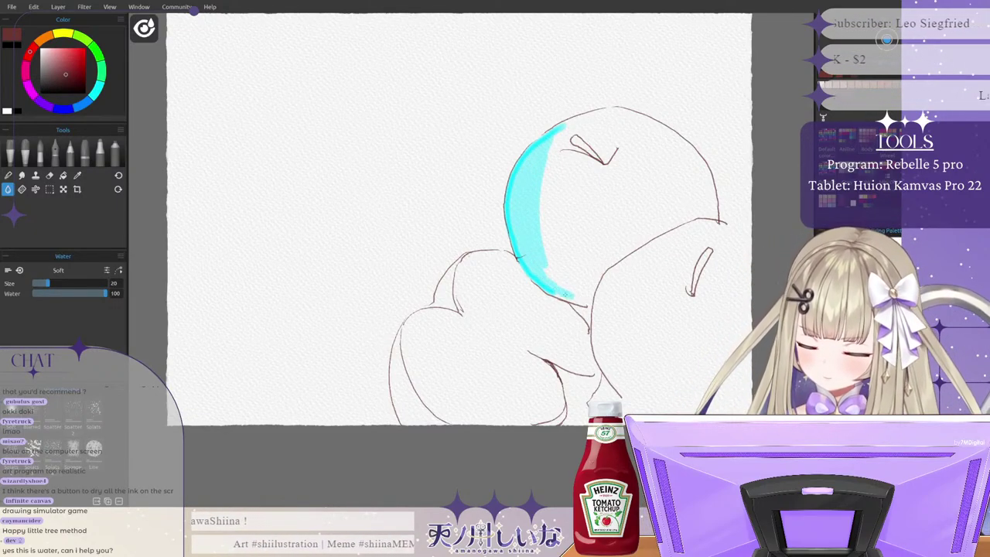
pyautogui.moveTo(569, 296)
pyautogui.mouseDown()
pyautogui.moveTo(583, 302)
pyautogui.moveTo(548, 265)
pyautogui.moveTo(539, 216)
pyautogui.moveTo(551, 232)
pyautogui.moveTo(560, 186)
pyautogui.moveTo(571, 253)
pyautogui.moveTo(580, 174)
pyautogui.moveTo(569, 153)
pyautogui.moveTo(598, 164)
pyautogui.moveTo(575, 142)
pyautogui.moveTo(551, 157)
pyautogui.moveTo(575, 121)
pyautogui.moveTo(621, 112)
pyautogui.mouseUp()
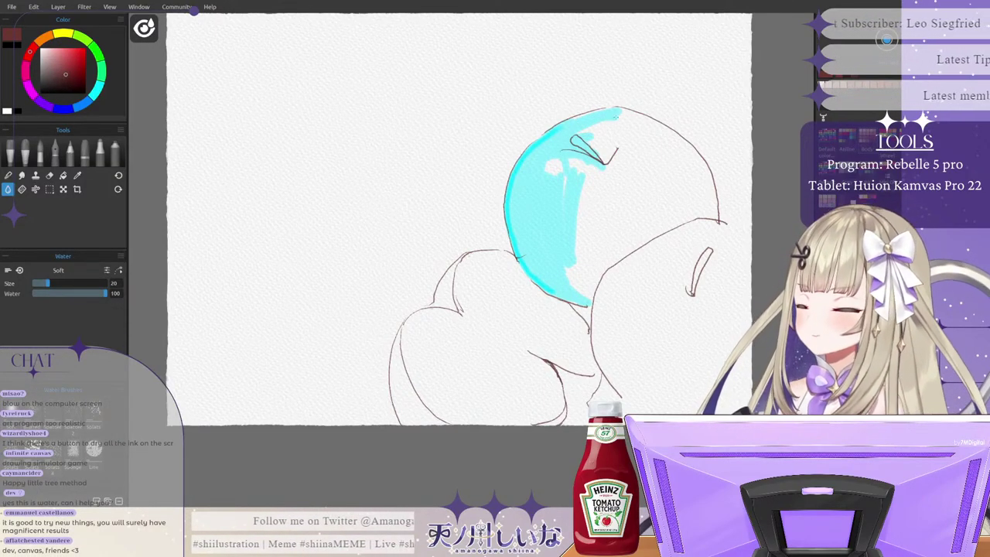
# Step: Extend the water across the first apple's middle, down to the second apple's contour and along its far edge
pyautogui.moveTo(616, 117)
pyautogui.mouseDown()
pyautogui.moveTo(576, 121)
pyautogui.moveTo(539, 154)
pyautogui.moveTo(590, 127)
pyautogui.moveTo(651, 142)
pyautogui.moveTo(551, 186)
pyautogui.moveTo(538, 164)
pyautogui.moveTo(566, 187)
pyautogui.moveTo(636, 168)
pyautogui.moveTo(674, 165)
pyautogui.mouseUp()
pyautogui.moveTo(579, 219); pyautogui.dragTo(701, 177)
pyautogui.moveTo(577, 241); pyautogui.dragTo(686, 188)
pyautogui.moveTo(576, 259); pyautogui.dragTo(684, 203)
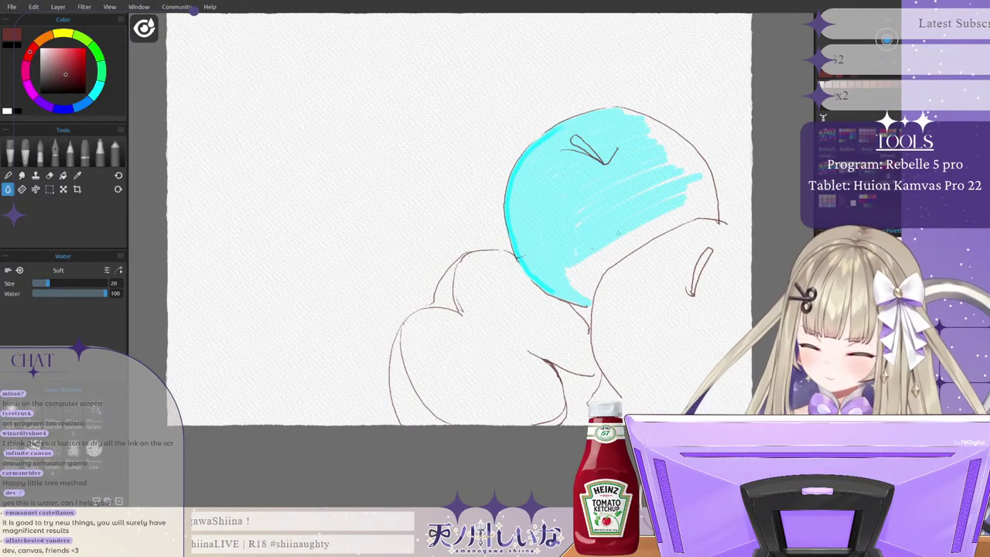
pyautogui.moveTo(617, 232)
pyautogui.mouseDown()
pyautogui.moveTo(669, 222)
pyautogui.moveTo(637, 244)
pyautogui.moveTo(582, 252)
pyautogui.mouseUp()
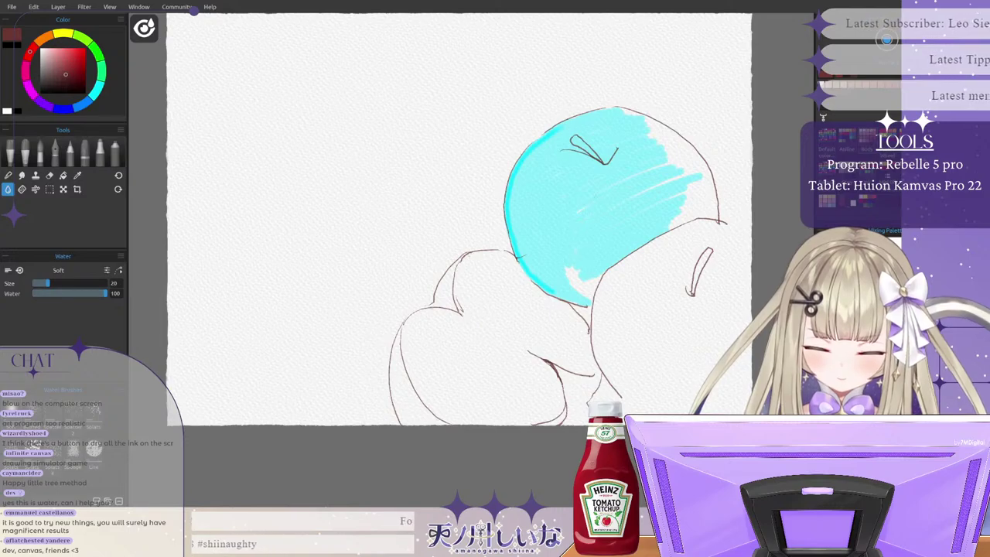
pyautogui.moveTo(565, 285)
pyautogui.mouseDown()
pyautogui.moveTo(582, 280)
pyautogui.moveTo(594, 297)
pyautogui.mouseUp()
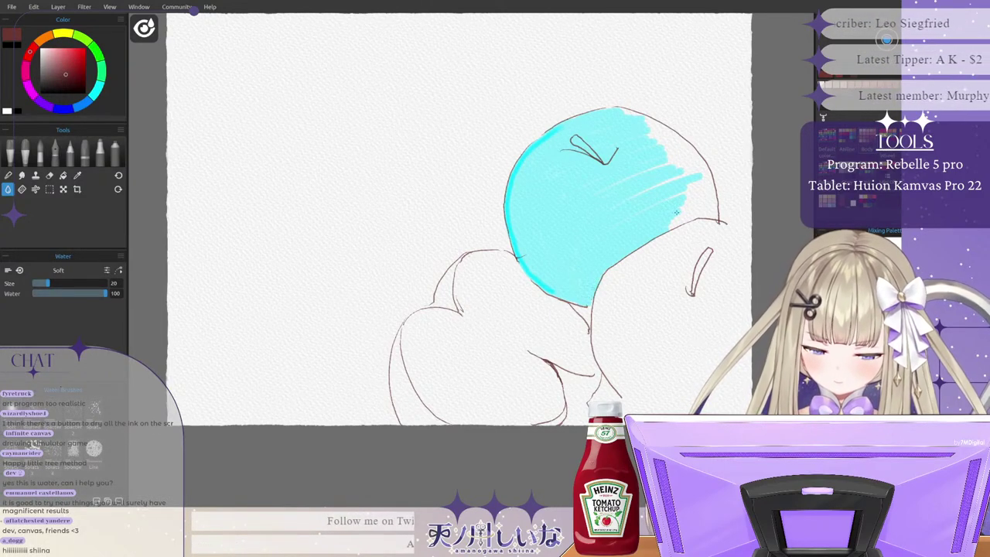
pyautogui.moveTo(677, 212)
pyautogui.mouseDown()
pyautogui.moveTo(661, 182)
pyautogui.moveTo(620, 177)
pyautogui.mouseUp()
pyautogui.hotkey('ctrl', 'z')
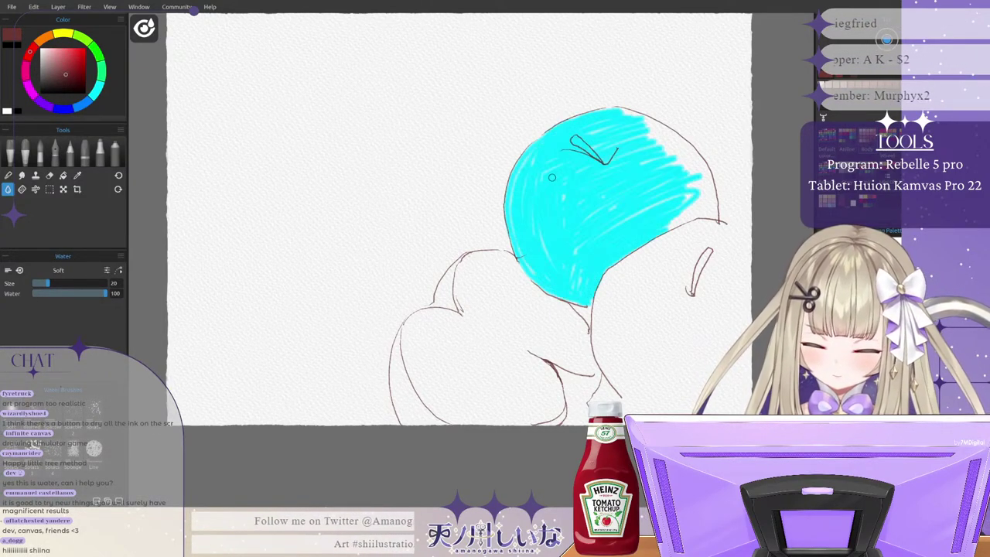
pyautogui.moveTo(615, 111)
pyautogui.mouseDown()
pyautogui.moveTo(653, 124)
pyautogui.moveTo(692, 158)
pyautogui.moveTo(702, 198)
pyautogui.mouseUp()
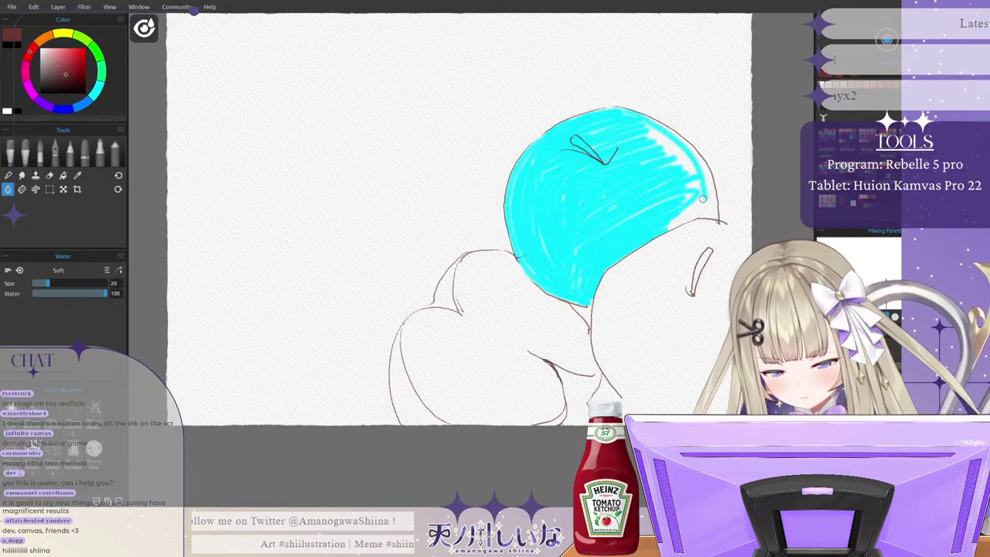
# Step: Set the Water brush size to 33 and wet the remaining dry gaps along the first apple's far side
pyautogui.click(57, 284)
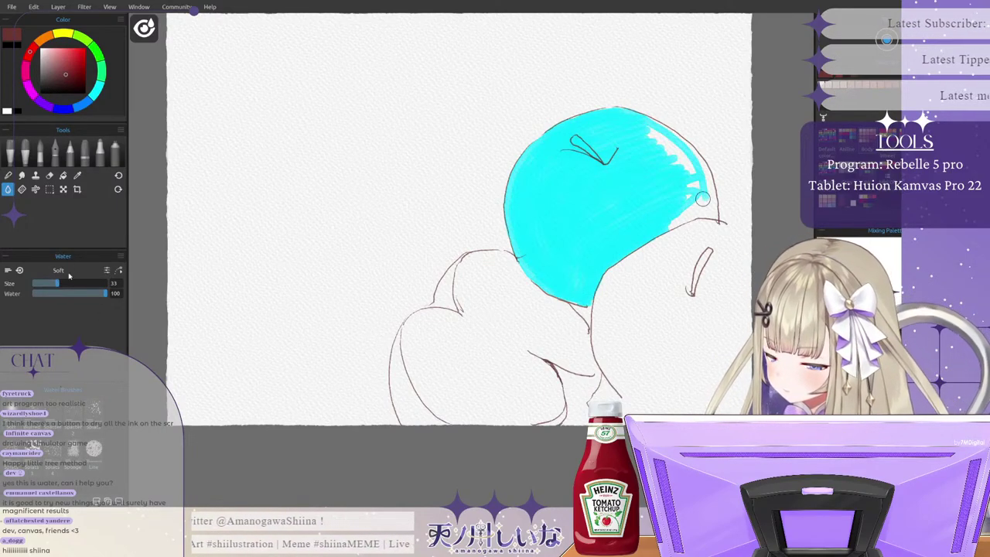
pyautogui.moveTo(678, 177)
pyautogui.mouseDown()
pyautogui.moveTo(638, 129)
pyautogui.moveTo(661, 142)
pyautogui.moveTo(646, 135)
pyautogui.moveTo(688, 179)
pyautogui.mouseUp()
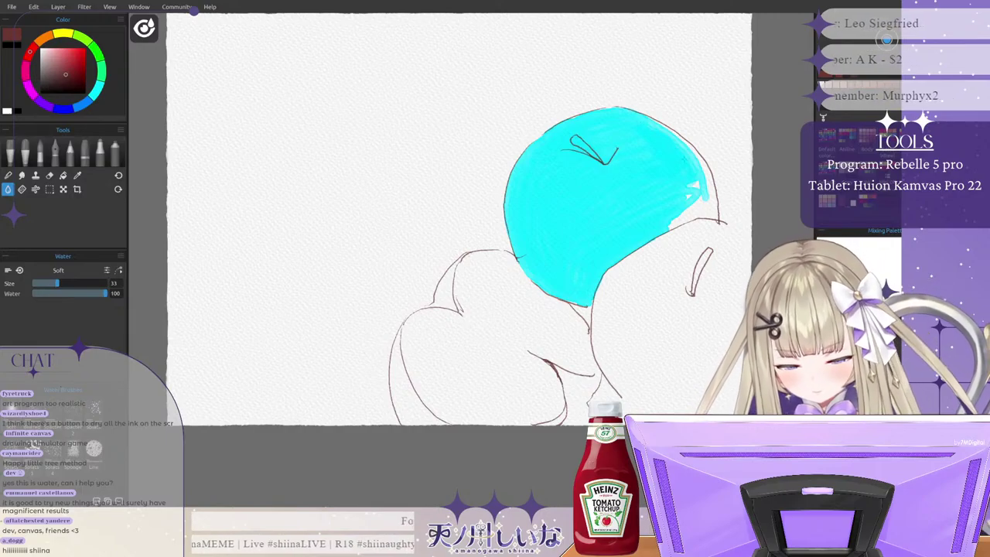
pyautogui.moveTo(661, 125)
pyautogui.mouseDown()
pyautogui.moveTo(692, 160)
pyautogui.moveTo(709, 214)
pyautogui.mouseUp()
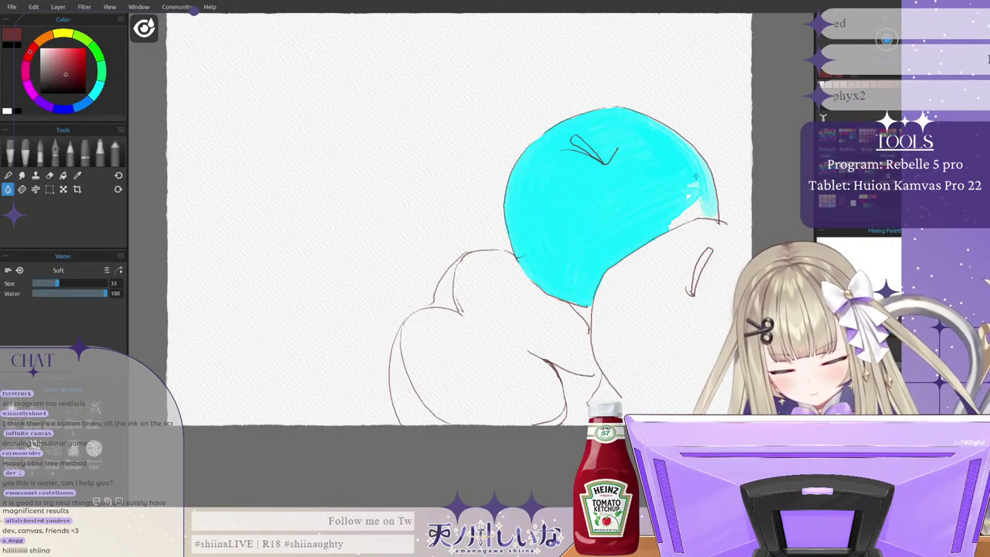
pyautogui.moveTo(696, 176)
pyautogui.mouseDown()
pyautogui.moveTo(698, 212)
pyautogui.moveTo(676, 222)
pyautogui.moveTo(697, 206)
pyautogui.mouseUp()
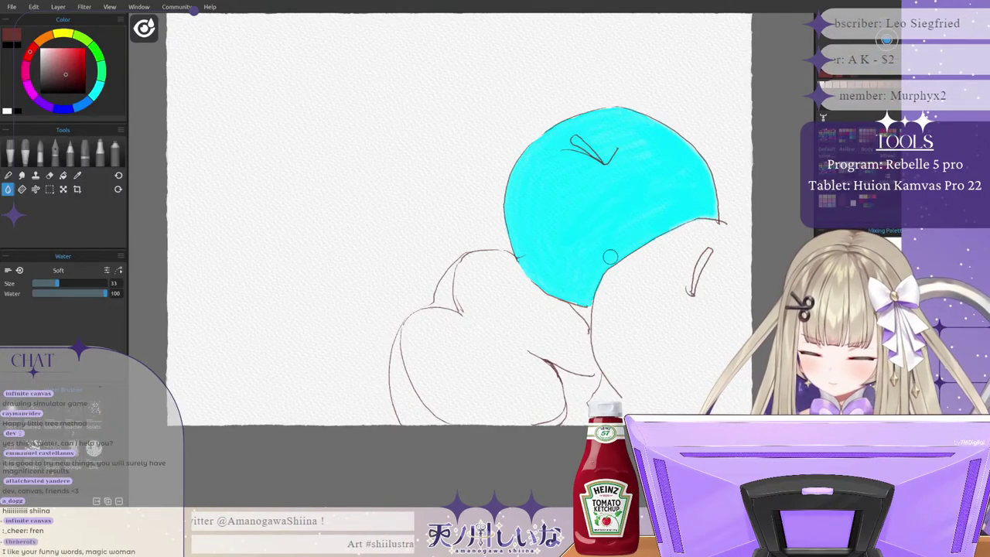
# Step: Set the Water brush's water to 34, switch to the Round 2 watercolor brush in light pink, and undo a test stroke along the first apple's edge
pyautogui.moveTo(73, 293); pyautogui.dragTo(64, 295)
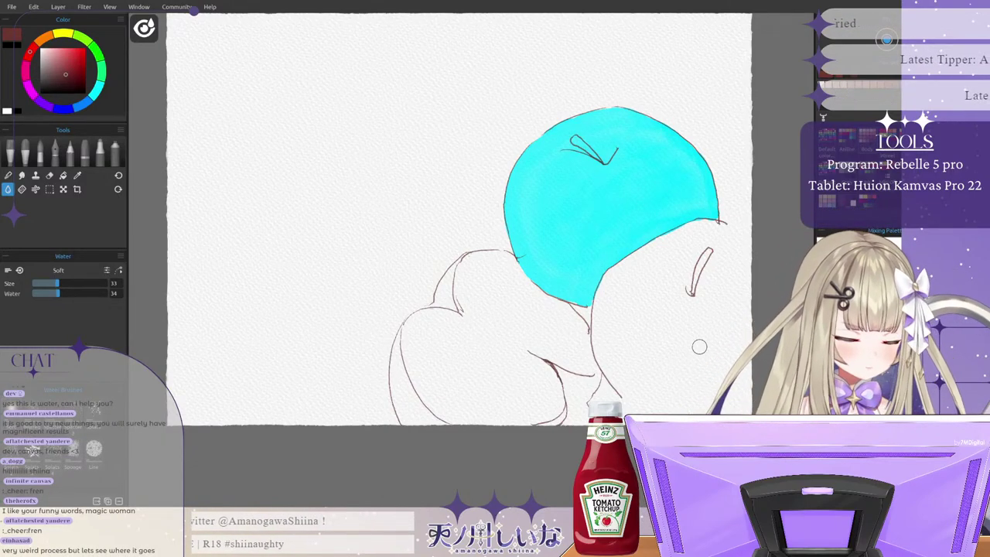
pyautogui.click(49, 158)
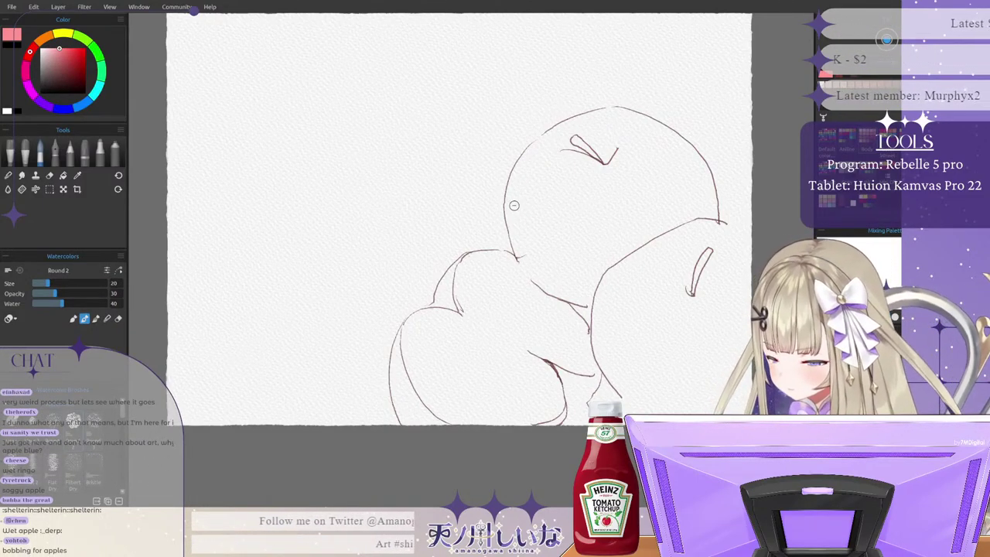
pyautogui.moveTo(509, 203)
pyautogui.mouseDown()
pyautogui.moveTo(531, 268)
pyautogui.moveTo(552, 288)
pyautogui.mouseUp()
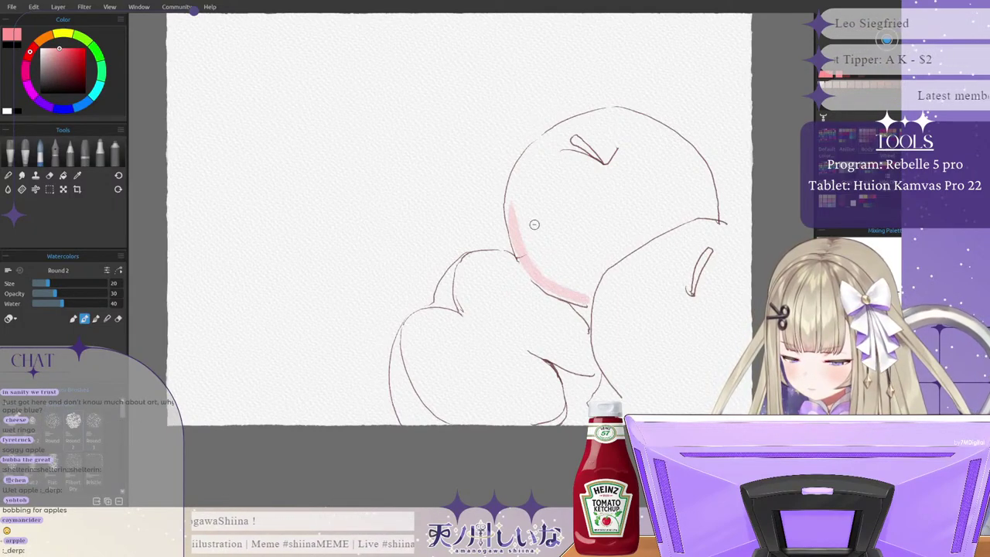
pyautogui.hotkey('ctrl', 'z')
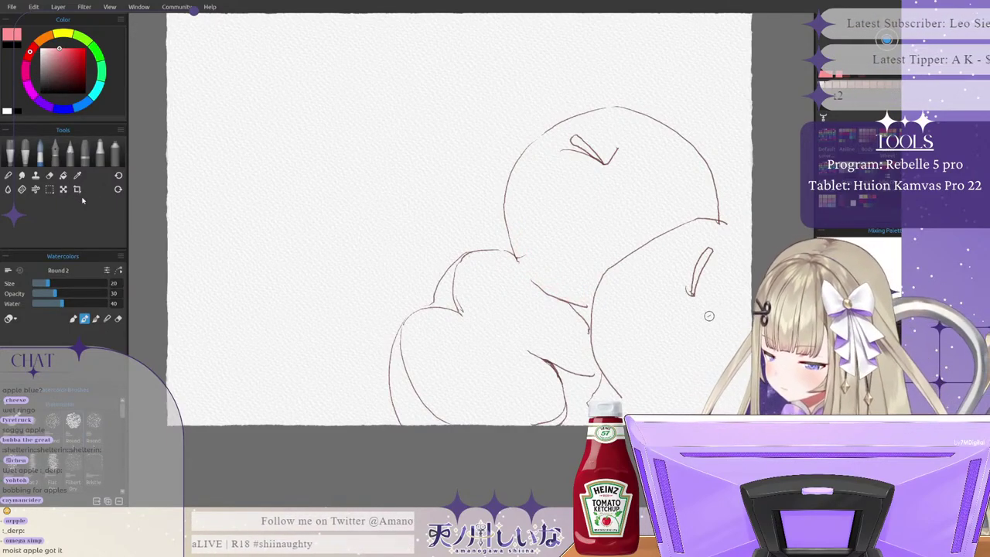
# Step: Test light pink strokes inside the first apple's outer side with the watercolor brush's water at 54 and 81, undoing each one
pyautogui.click(8, 190)
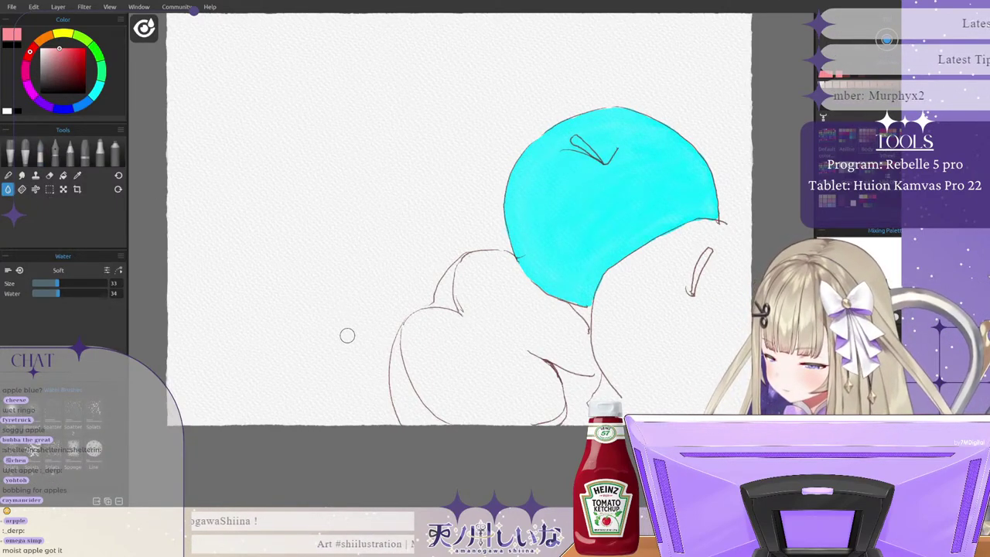
pyautogui.click(41, 155)
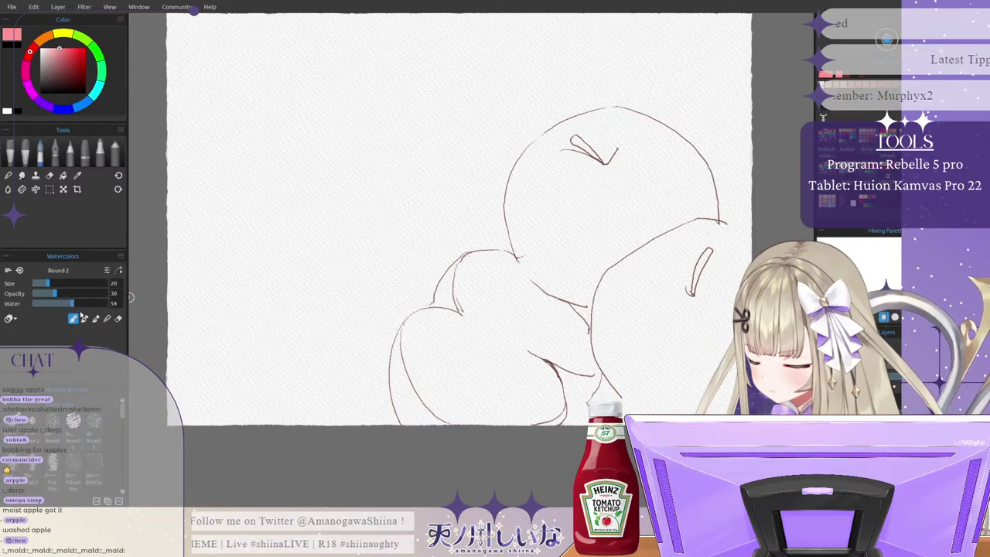
pyautogui.moveTo(525, 180); pyautogui.dragTo(577, 288)
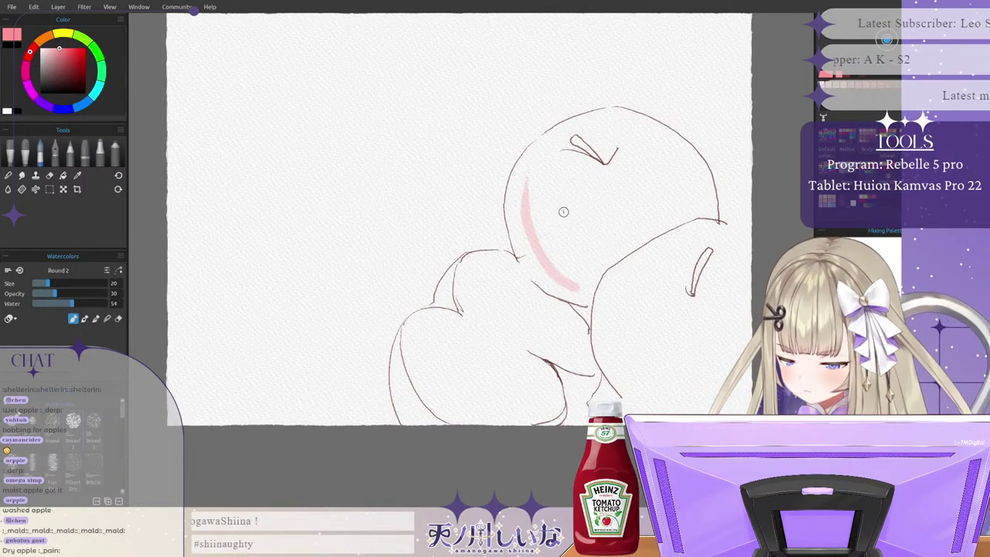
pyautogui.scroll(4, 563, 212)
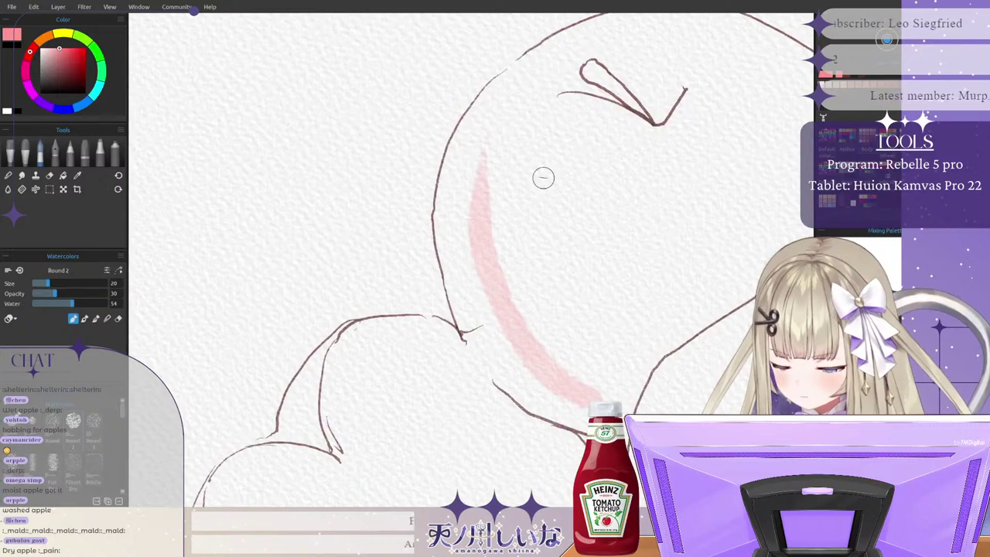
pyautogui.hotkey('ctrl', 'z')
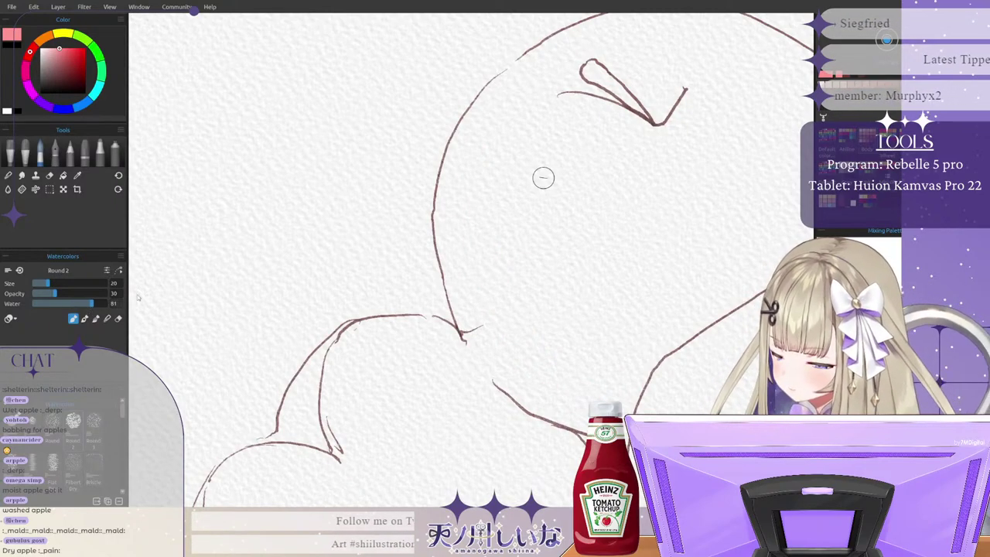
pyautogui.moveTo(491, 147)
pyautogui.mouseDown()
pyautogui.moveTo(474, 212)
pyautogui.moveTo(594, 381)
pyautogui.mouseUp()
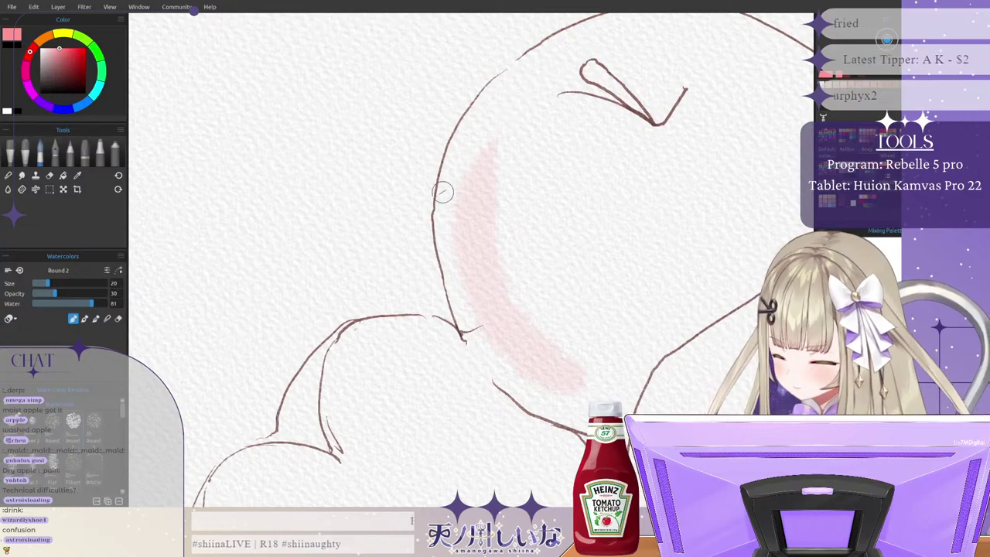
pyautogui.hotkey('ctrl', 'z')
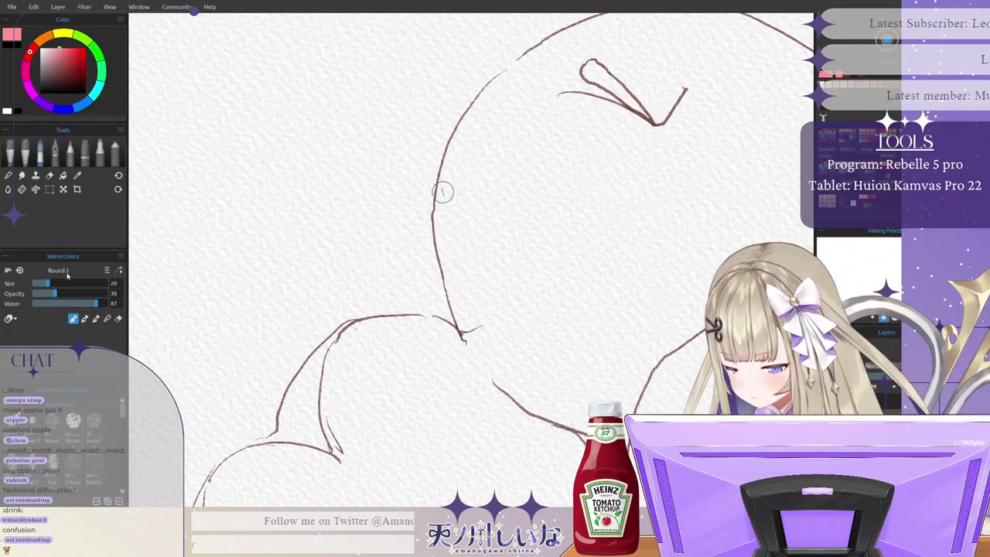
# Step: Set the watercolor brush to size 39 and water 87, test overlapping strokes along the first apple's outer side, and undo them
pyautogui.click(58, 285)
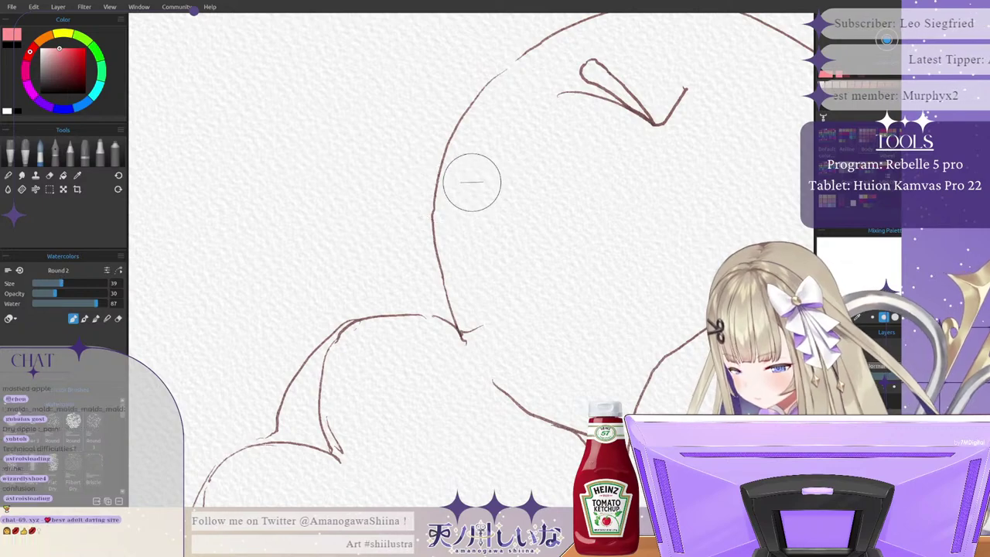
pyautogui.moveTo(471, 177)
pyautogui.mouseDown()
pyautogui.moveTo(465, 222)
pyautogui.moveTo(523, 304)
pyautogui.mouseUp()
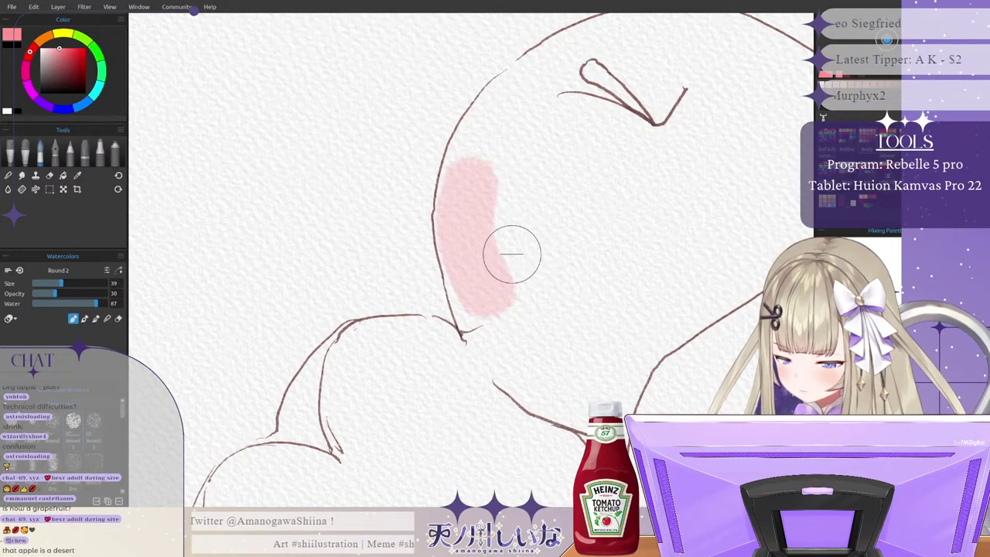
pyautogui.moveTo(486, 252)
pyautogui.mouseDown()
pyautogui.moveTo(534, 356)
pyautogui.moveTo(592, 379)
pyautogui.mouseUp()
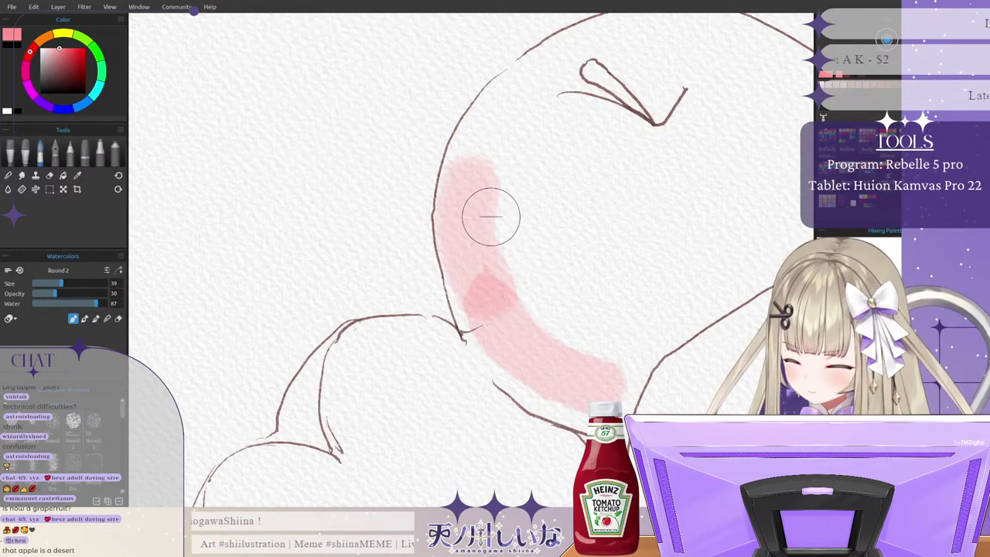
pyautogui.moveTo(484, 215)
pyautogui.mouseDown()
pyautogui.moveTo(494, 308)
pyautogui.moveTo(592, 398)
pyautogui.mouseUp()
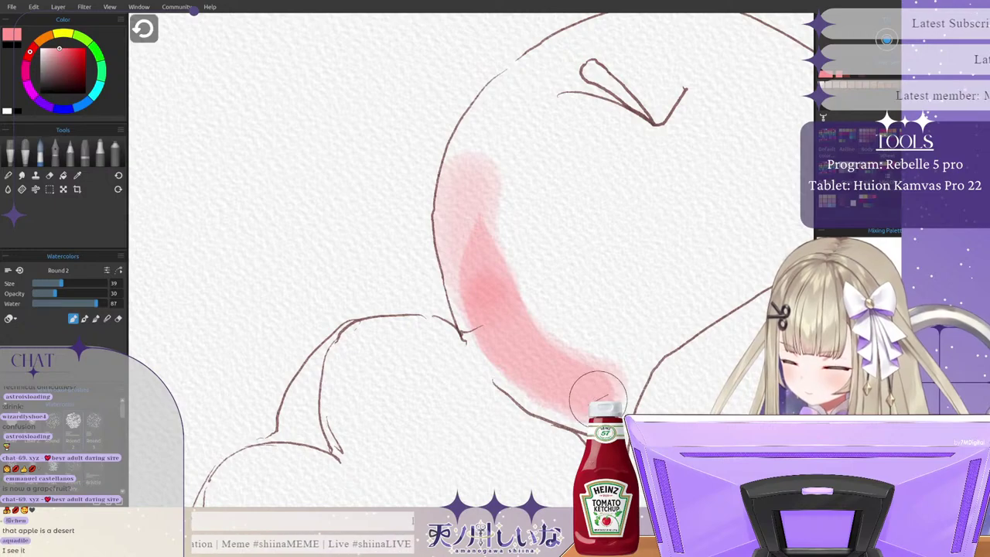
pyautogui.hotkey('ctrl', 'z')
pyautogui.hotkey('ctrl', 'z')
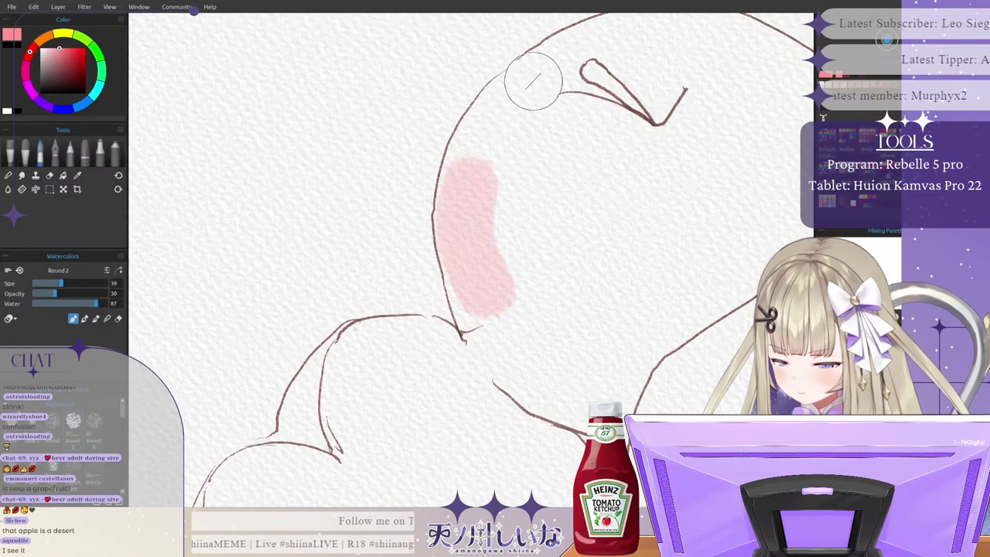
pyautogui.hotkey('ctrl', 'z')
pyautogui.hotkey('ctrl', 'z')
# Step: Paint a broad light pink wash along the first apple's outer side, from beside the stem down to the second apple
pyautogui.moveTo(532, 86)
pyautogui.mouseDown()
pyautogui.moveTo(490, 137)
pyautogui.moveTo(473, 196)
pyautogui.moveTo(475, 254)
pyautogui.moveTo(502, 331)
pyautogui.moveTo(548, 377)
pyautogui.moveTo(607, 402)
pyautogui.mouseUp()
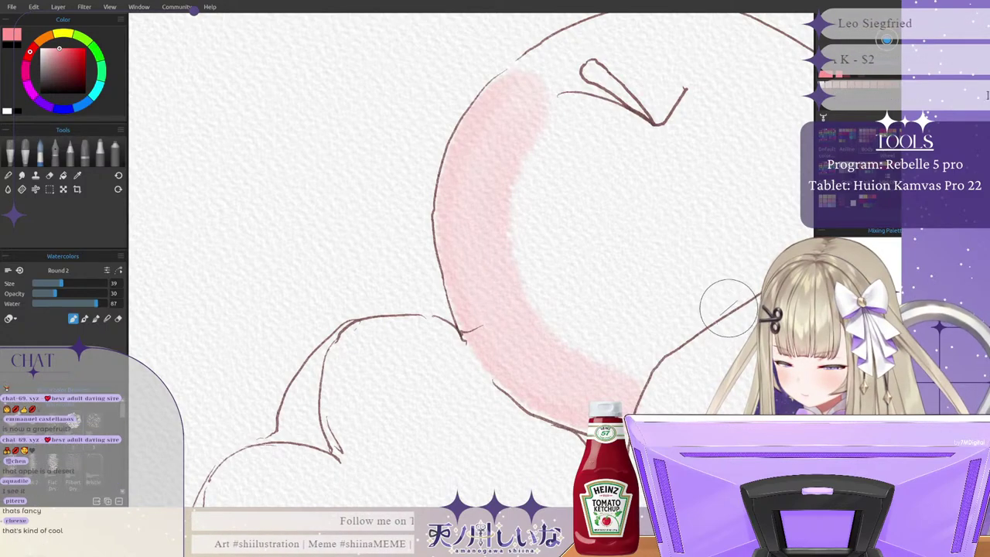
pyautogui.moveTo(570, 62)
pyautogui.mouseDown()
pyautogui.moveTo(604, 42)
pyautogui.moveTo(521, 127)
pyautogui.mouseUp()
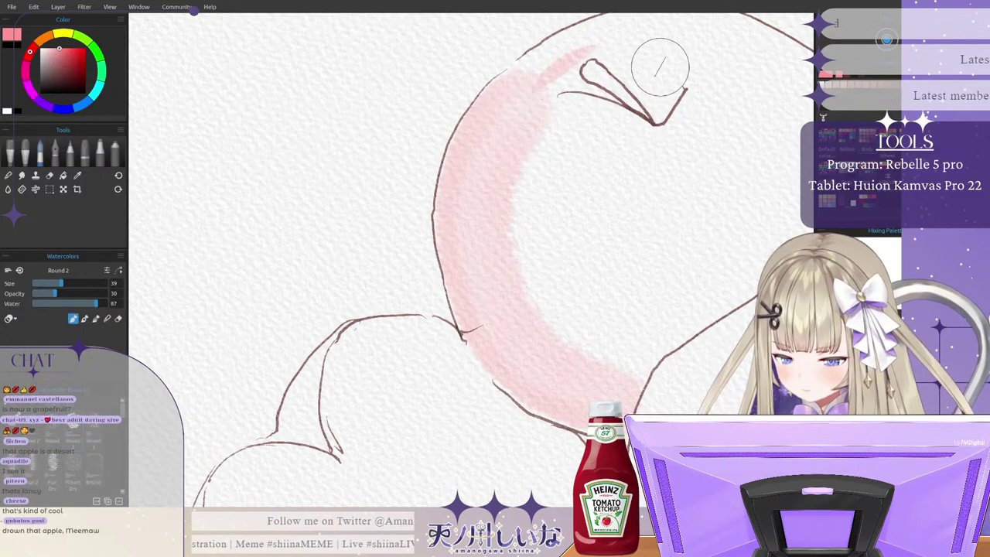
pyautogui.moveTo(523, 80)
pyautogui.mouseDown()
pyautogui.moveTo(607, 34)
pyautogui.moveTo(539, 70)
pyautogui.moveTo(606, 35)
pyautogui.moveTo(557, 44)
pyautogui.moveTo(531, 75)
pyautogui.mouseUp()
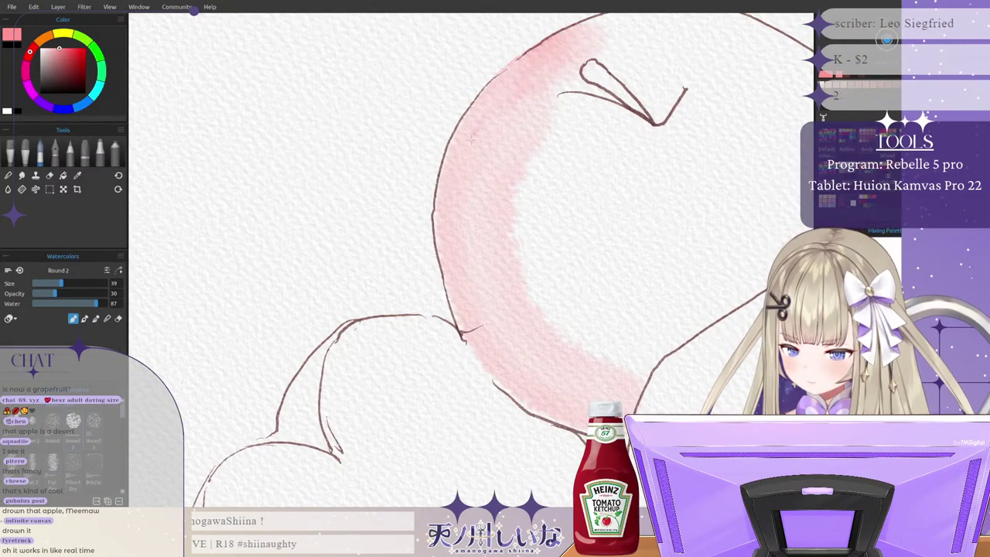
# Step: Deepen the pink along the first apple's outer contour with repeated curved strokes from near the stem to the lower side
pyautogui.moveTo(474, 130); pyautogui.dragTo(470, 286)
pyautogui.moveTo(513, 88); pyautogui.dragTo(460, 270)
pyautogui.moveTo(525, 68); pyautogui.dragTo(464, 276)
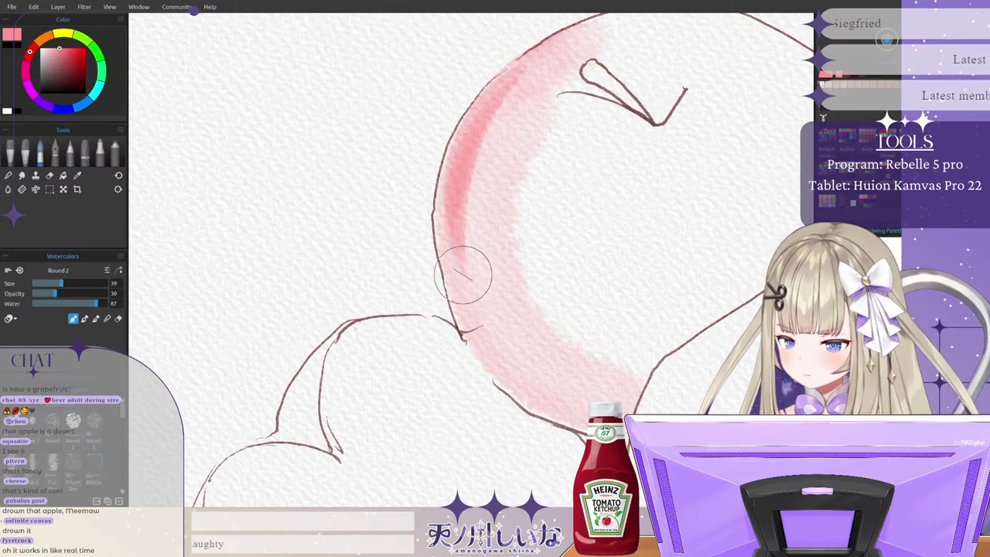
pyautogui.moveTo(472, 155); pyautogui.dragTo(464, 321)
pyautogui.moveTo(471, 209)
pyautogui.mouseDown()
pyautogui.moveTo(460, 284)
pyautogui.moveTo(470, 315)
pyautogui.mouseUp()
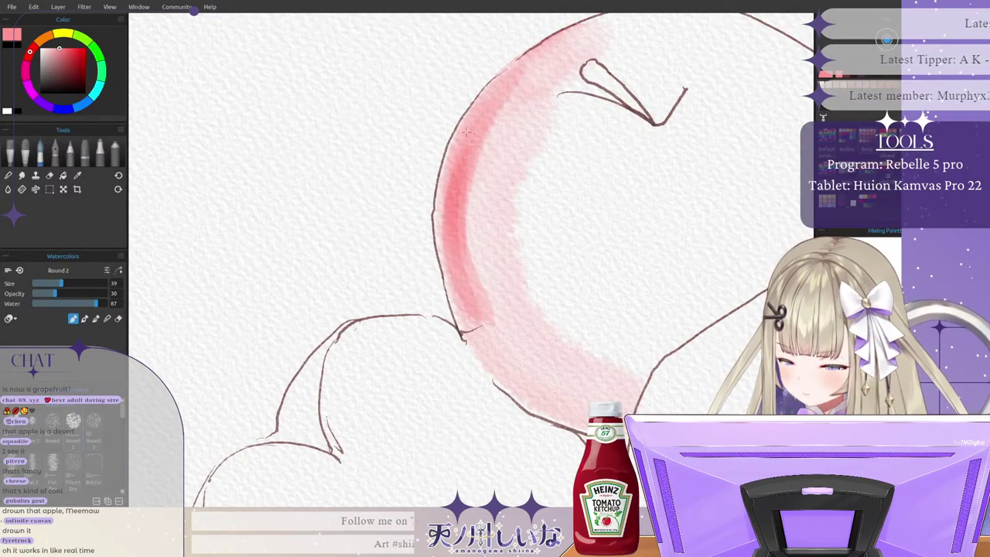
pyautogui.moveTo(466, 132); pyautogui.dragTo(466, 309)
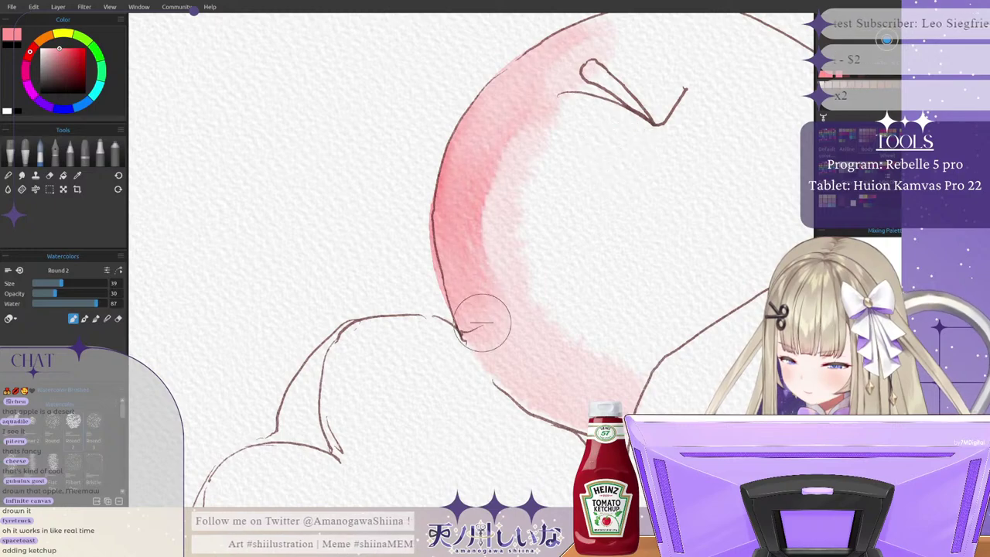
# Step: Undo the last shading strokes and repaint a deeper pink along the first apple's lower edge down to the second apple
pyautogui.moveTo(475, 335); pyautogui.dragTo(568, 405)
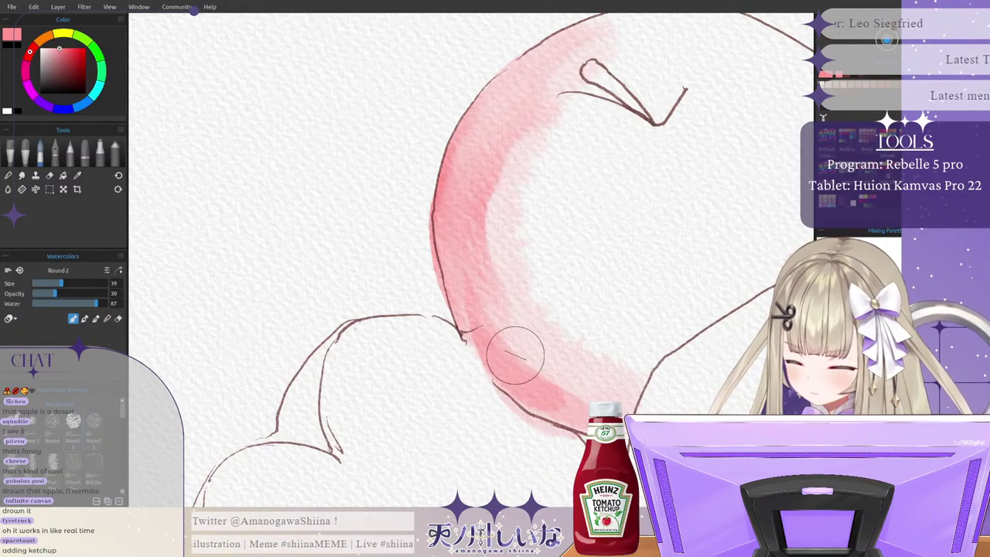
pyautogui.hotkey('ctrl', 'z')
pyautogui.hotkey('ctrl', 'z')
pyautogui.moveTo(535, 389); pyautogui.dragTo(589, 405)
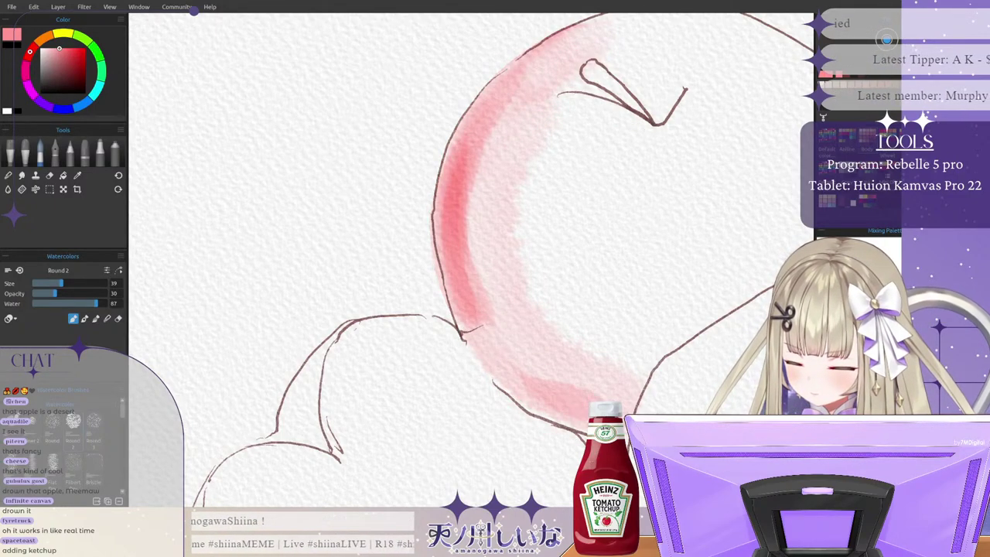
pyautogui.moveTo(483, 341); pyautogui.dragTo(521, 383)
pyautogui.moveTo(473, 336)
pyautogui.mouseDown()
pyautogui.moveTo(535, 389)
pyautogui.moveTo(597, 401)
pyautogui.mouseUp()
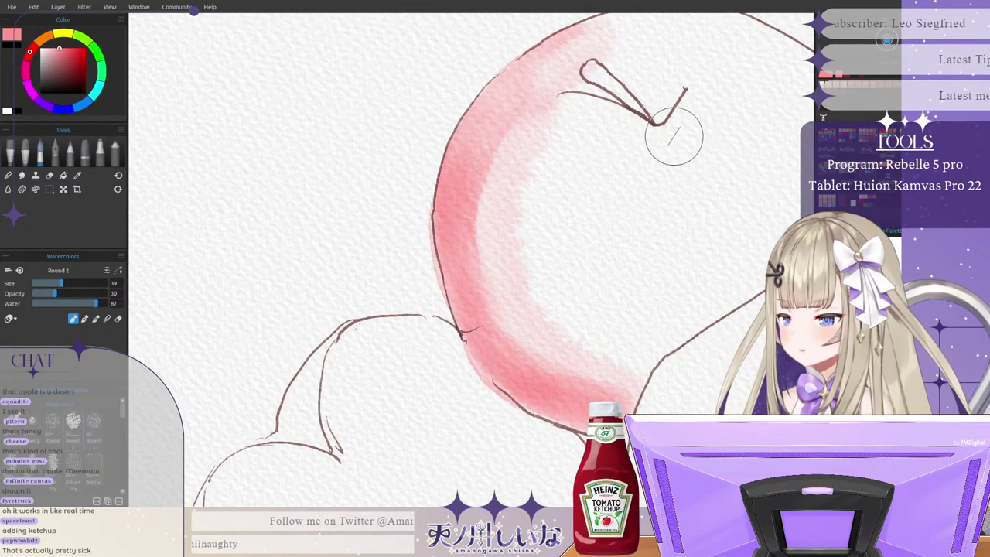
# Step: Extend the pink inward on the first apple with curved strokes along the inner side of the painted band
pyautogui.moveTo(508, 157)
pyautogui.mouseDown()
pyautogui.moveTo(501, 169)
pyautogui.moveTo(545, 336)
pyautogui.mouseUp()
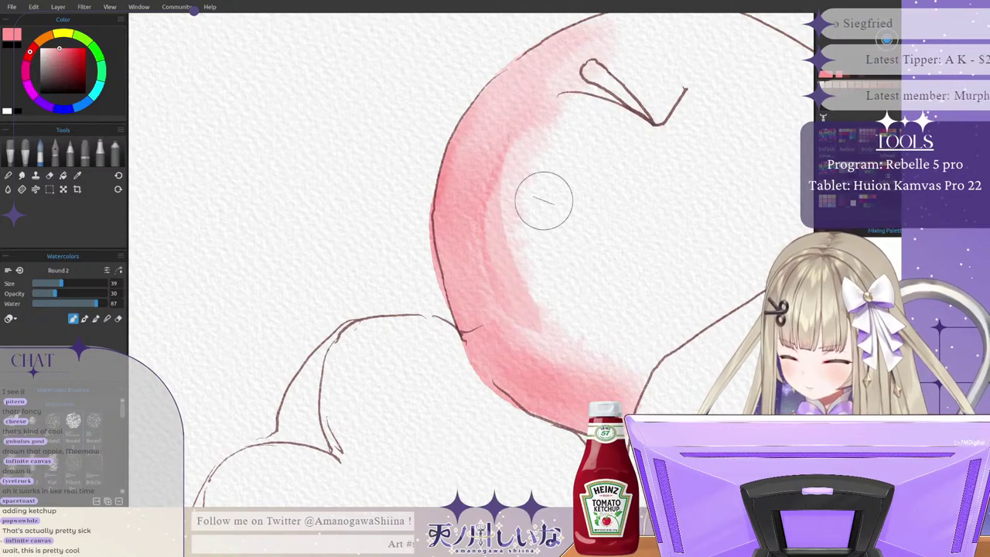
pyautogui.moveTo(522, 203)
pyautogui.mouseDown()
pyautogui.moveTo(526, 277)
pyautogui.moveTo(617, 372)
pyautogui.mouseUp()
pyautogui.moveTo(518, 162)
pyautogui.mouseDown()
pyautogui.moveTo(560, 353)
pyautogui.moveTo(622, 346)
pyautogui.moveTo(624, 372)
pyautogui.mouseUp()
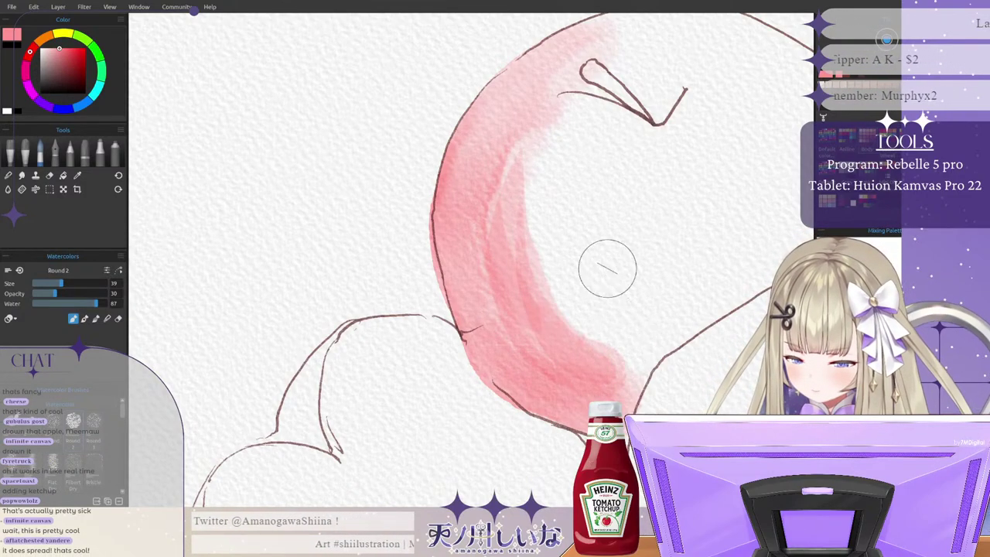
# Step: Paint a pink band on the first apple along the second apple's upper contour, undoing and redoing the stroke until it follows the edge
pyautogui.moveTo(501, 197)
pyautogui.mouseDown()
pyautogui.moveTo(501, 252)
pyautogui.moveTo(588, 372)
pyautogui.moveTo(735, 283)
pyautogui.moveTo(695, 311)
pyautogui.mouseUp()
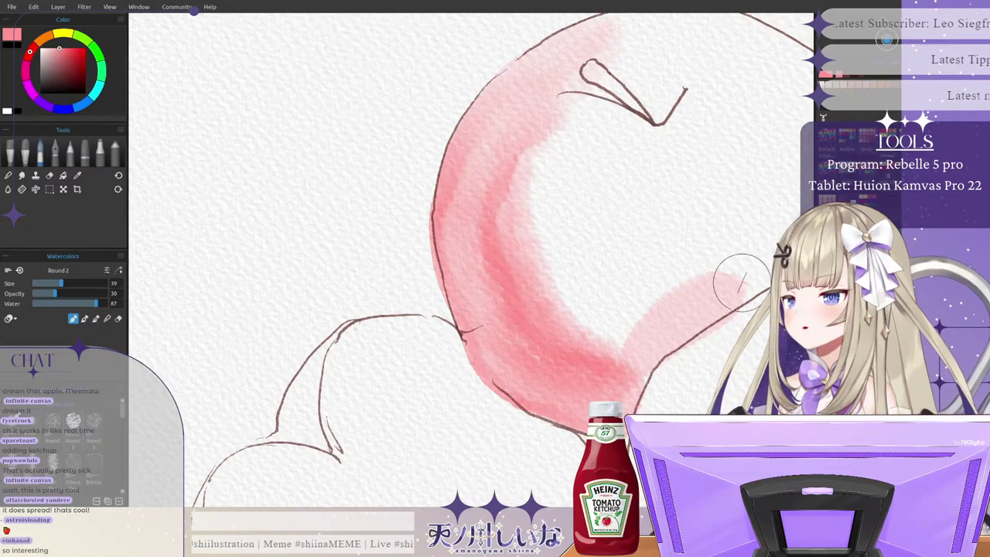
pyautogui.hotkey('ctrl', 'z')
pyautogui.moveTo(773, 252)
pyautogui.mouseDown()
pyautogui.moveTo(690, 300)
pyautogui.moveTo(630, 376)
pyautogui.mouseUp()
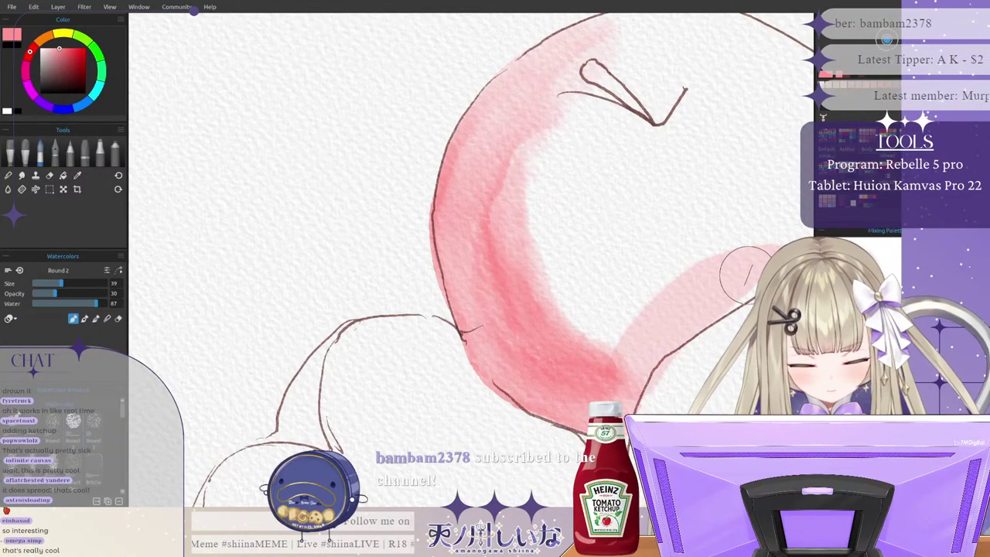
pyautogui.hotkey('ctrl', 'z')
pyautogui.moveTo(778, 256)
pyautogui.mouseDown()
pyautogui.moveTo(614, 374)
pyautogui.moveTo(669, 318)
pyautogui.moveTo(616, 391)
pyautogui.moveTo(623, 374)
pyautogui.moveTo(786, 257)
pyautogui.mouseUp()
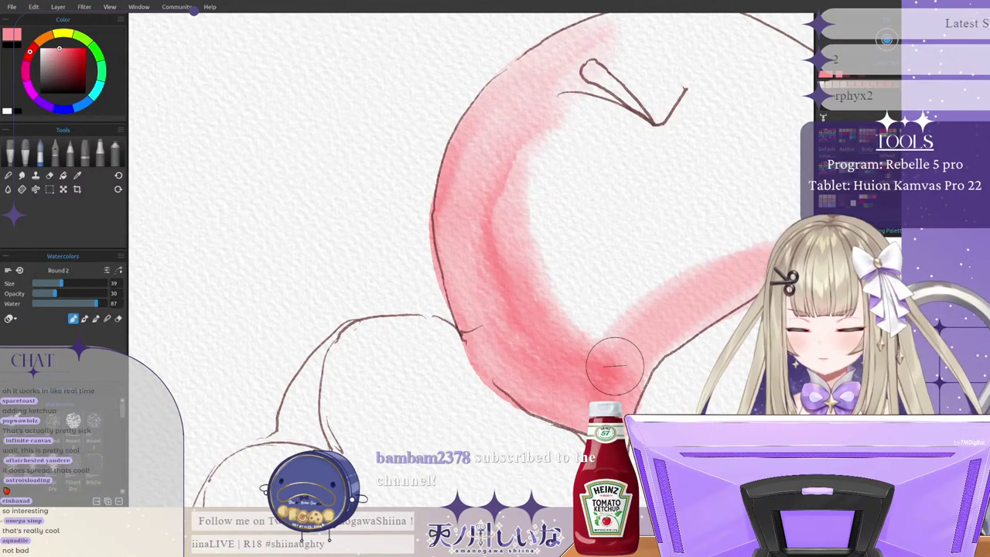
# Step: Layer more pink over the first apple's outer side and the band above the second apple, spreading the wash towards the apple's middle
pyautogui.scroll(-1, 432, 165)
pyautogui.scroll(-1, 401, 176)
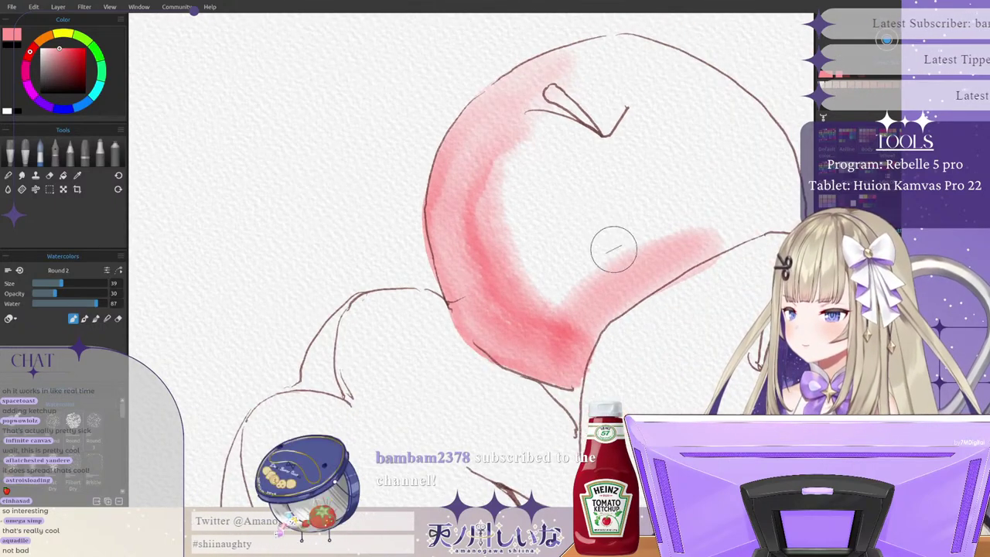
pyautogui.scroll(2, 614, 249)
pyautogui.moveTo(766, 199)
pyautogui.mouseDown()
pyautogui.moveTo(755, 212)
pyautogui.moveTo(692, 227)
pyautogui.moveTo(516, 346)
pyautogui.mouseUp()
pyautogui.moveTo(681, 280)
pyautogui.mouseDown()
pyautogui.moveTo(650, 283)
pyautogui.moveTo(544, 389)
pyautogui.mouseUp()
pyautogui.moveTo(458, 102)
pyautogui.mouseDown()
pyautogui.moveTo(430, 204)
pyautogui.moveTo(508, 343)
pyautogui.mouseUp()
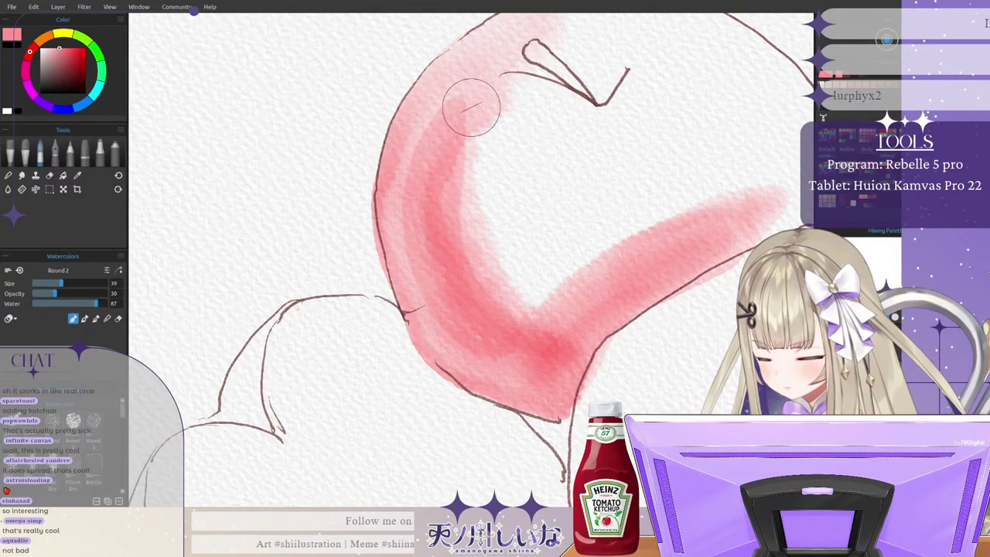
pyautogui.moveTo(471, 104)
pyautogui.mouseDown()
pyautogui.moveTo(410, 248)
pyautogui.moveTo(508, 371)
pyautogui.mouseUp()
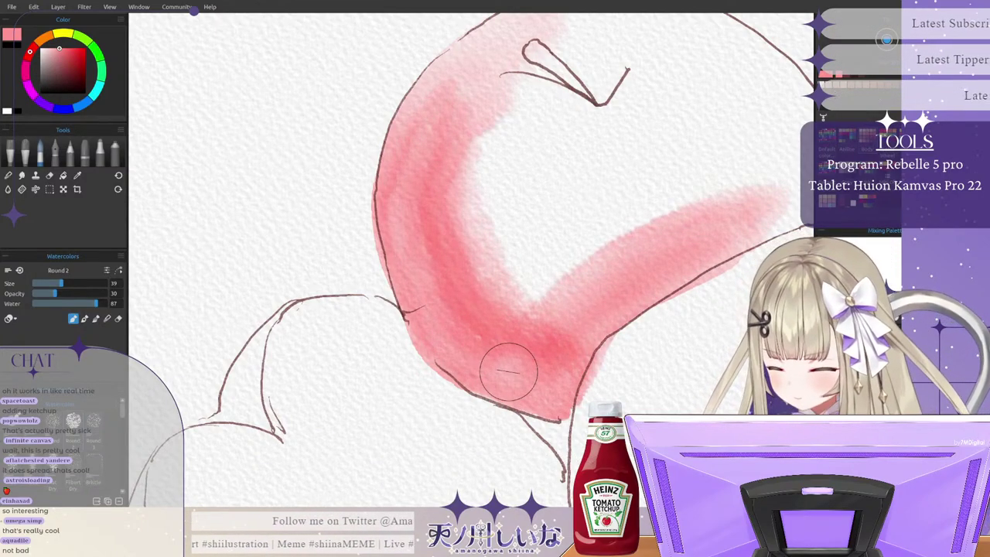
pyautogui.moveTo(459, 179)
pyautogui.mouseDown()
pyautogui.moveTo(454, 245)
pyautogui.moveTo(476, 284)
pyautogui.moveTo(500, 290)
pyautogui.moveTo(546, 324)
pyautogui.mouseUp()
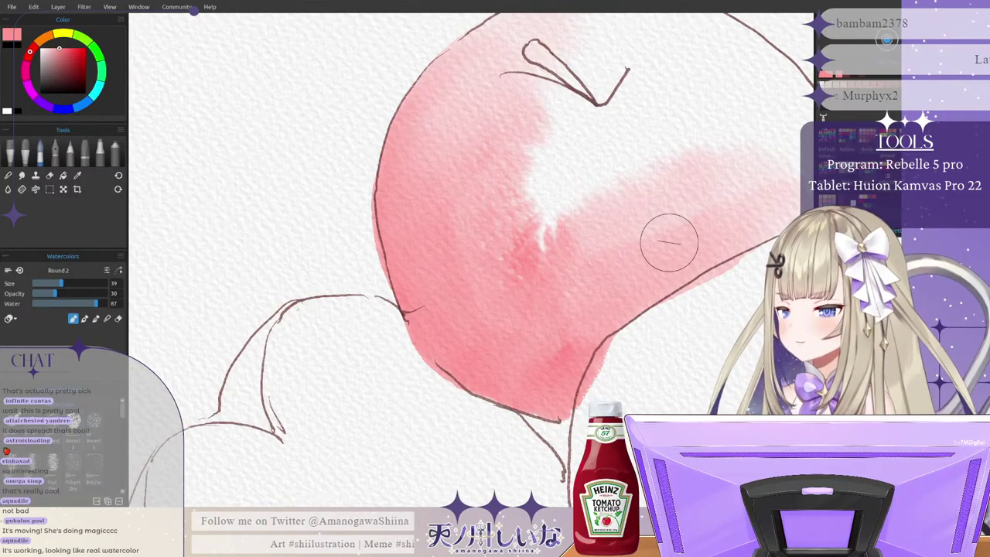
pyautogui.scroll(-4, 663, 250)
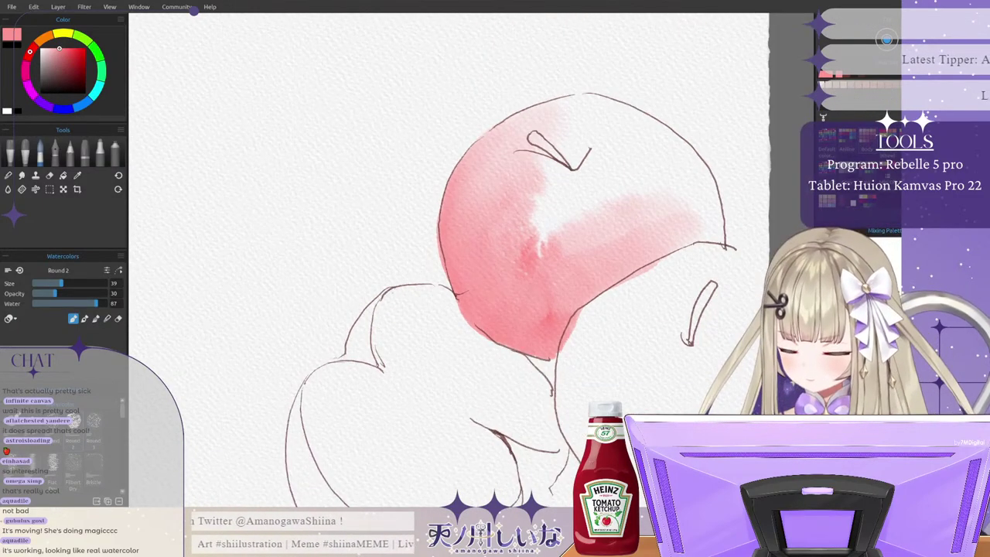
# Step: Spread pink wash over the first apple's unpainted side and around the stem, covering up to the outline, and undo the last stroke
pyautogui.scroll(3, 685, 204)
pyautogui.scroll(-2, 637, 212)
pyautogui.scroll(4, 694, 178)
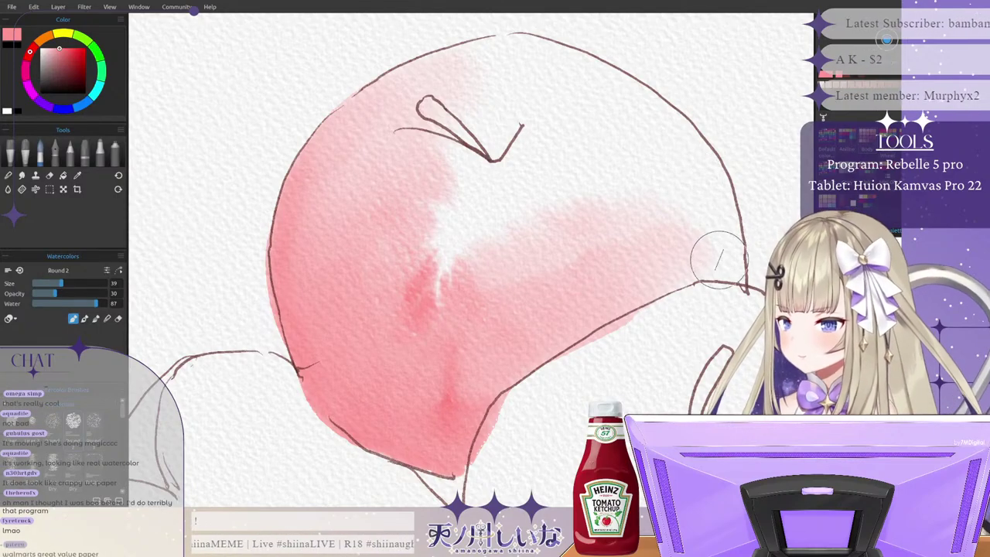
pyautogui.moveTo(705, 272)
pyautogui.mouseDown()
pyautogui.moveTo(699, 216)
pyautogui.moveTo(619, 110)
pyautogui.mouseUp()
pyautogui.moveTo(689, 273); pyautogui.dragTo(650, 288)
pyautogui.moveTo(713, 256)
pyautogui.mouseDown()
pyautogui.moveTo(706, 186)
pyautogui.moveTo(609, 115)
pyautogui.mouseUp()
pyautogui.moveTo(524, 155)
pyautogui.mouseDown()
pyautogui.moveTo(655, 266)
pyautogui.moveTo(623, 129)
pyautogui.moveTo(674, 281)
pyautogui.moveTo(683, 183)
pyautogui.moveTo(678, 258)
pyautogui.moveTo(619, 144)
pyautogui.moveTo(539, 60)
pyautogui.moveTo(459, 98)
pyautogui.moveTo(613, 96)
pyautogui.moveTo(503, 66)
pyautogui.moveTo(364, 122)
pyautogui.moveTo(530, 71)
pyautogui.moveTo(660, 126)
pyautogui.moveTo(559, 77)
pyautogui.moveTo(406, 95)
pyautogui.moveTo(358, 150)
pyautogui.moveTo(299, 286)
pyautogui.moveTo(325, 373)
pyautogui.mouseUp()
pyautogui.hotkey('ctrl', 'z')
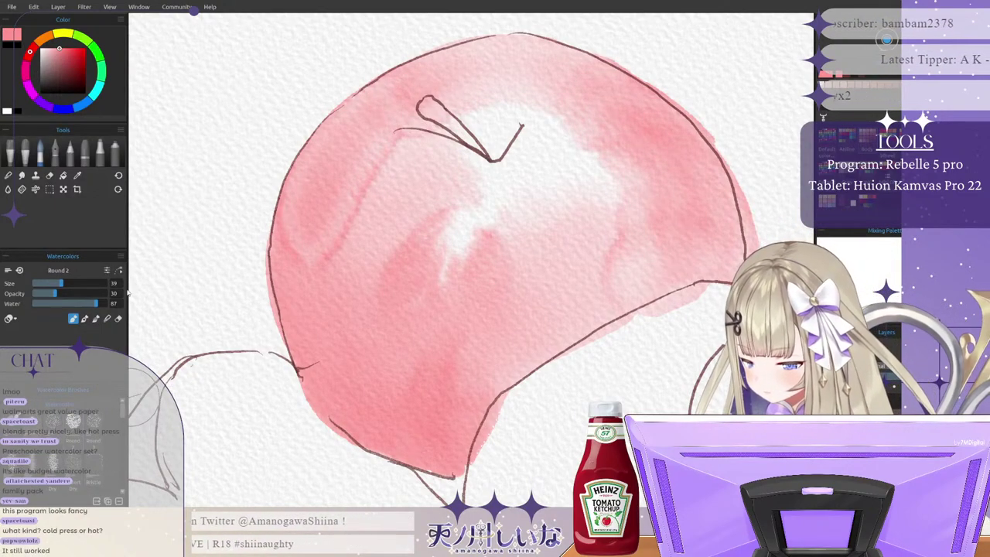
pyautogui.moveTo(310, 288)
pyautogui.mouseDown()
pyautogui.moveTo(355, 109)
pyautogui.moveTo(328, 182)
pyautogui.moveTo(313, 309)
pyautogui.mouseUp()
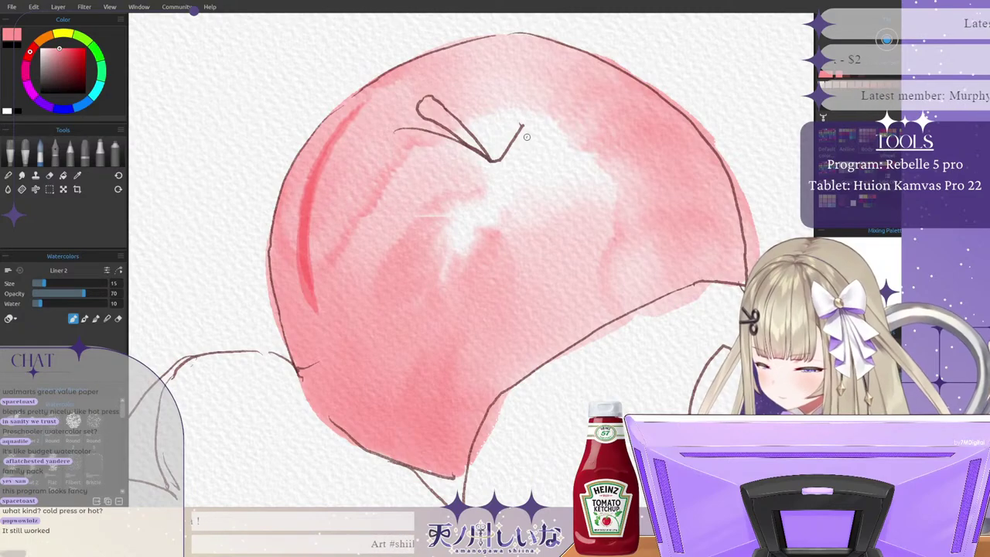
pyautogui.hotkey('ctrl', 'z')
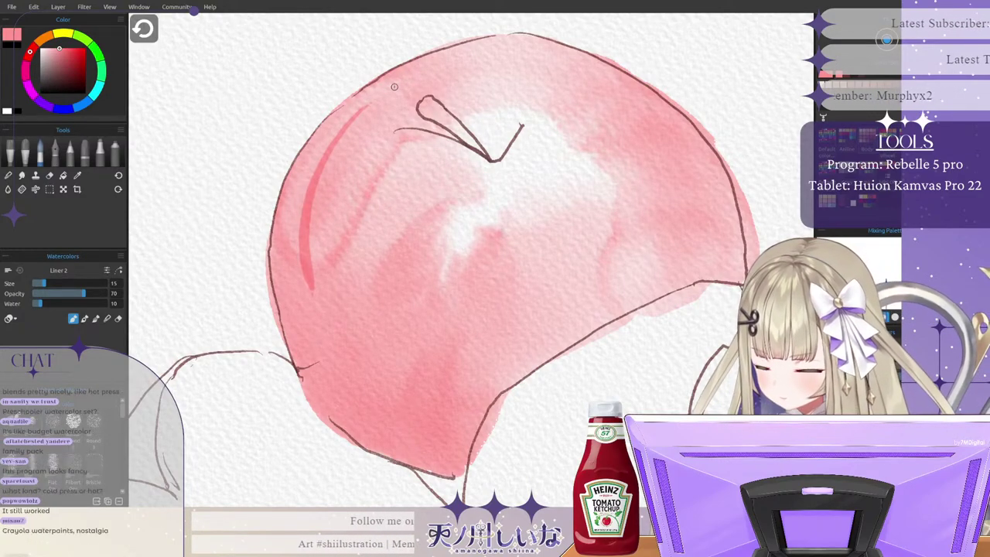
pyautogui.hotkey('ctrl', 'z')
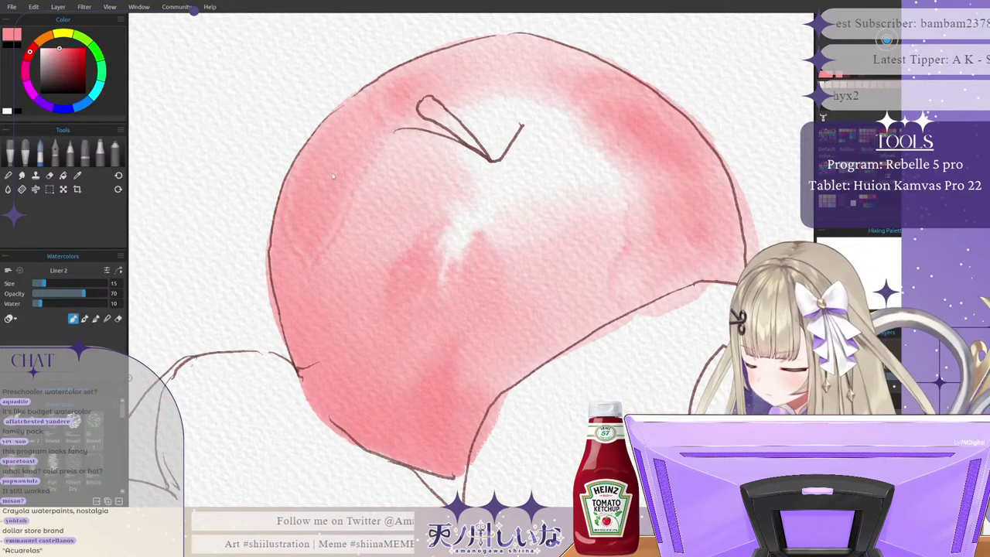
# Step: Use the Round 5 watercolor brush to layer deeper pink from the stem hollow to the second apple's contour, reducing Water to 20
pyautogui.click(74, 421)
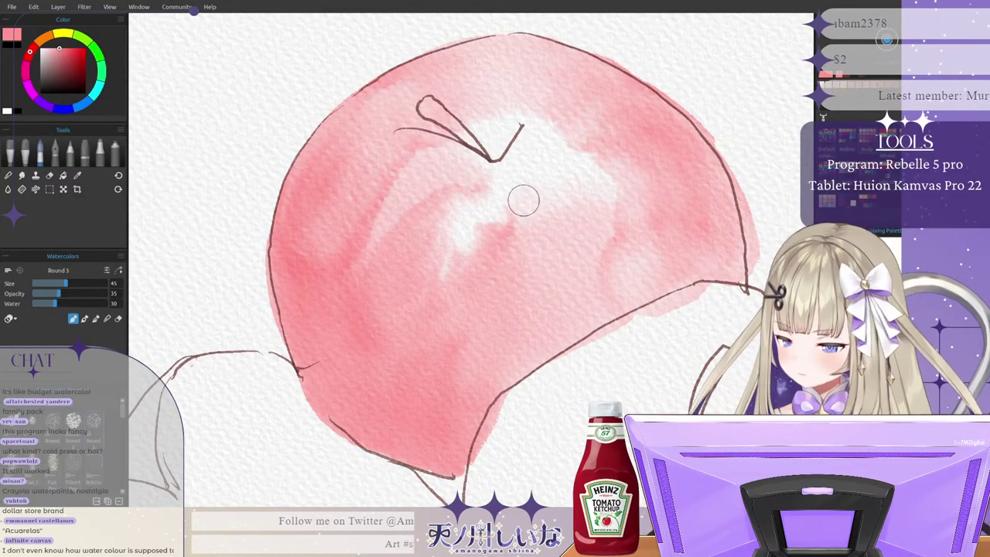
pyautogui.moveTo(507, 172)
pyautogui.mouseDown()
pyautogui.moveTo(514, 205)
pyautogui.moveTo(512, 241)
pyautogui.moveTo(470, 287)
pyautogui.mouseUp()
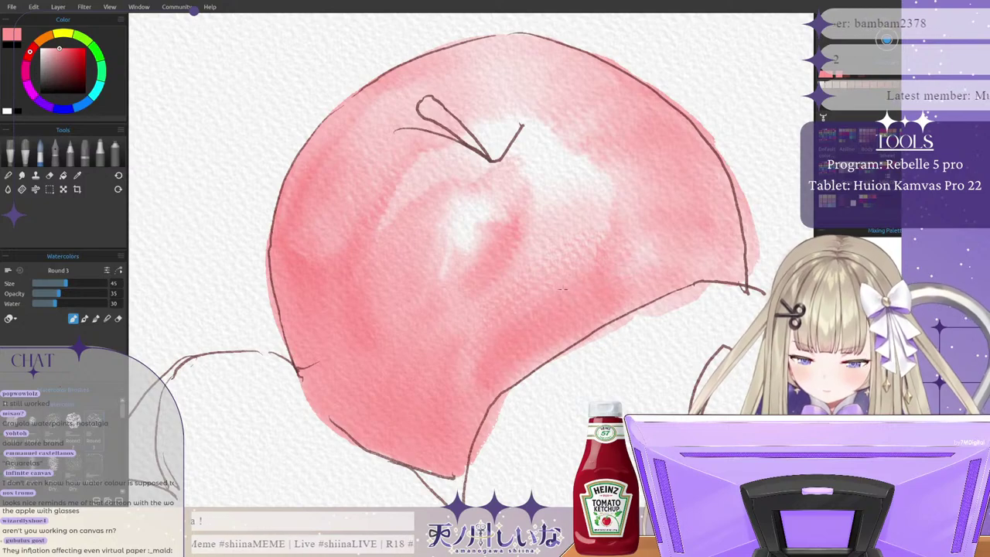
pyautogui.moveTo(584, 320)
pyautogui.mouseDown()
pyautogui.moveTo(638, 283)
pyautogui.moveTo(609, 251)
pyautogui.mouseUp()
pyautogui.moveTo(523, 341)
pyautogui.mouseDown()
pyautogui.moveTo(569, 305)
pyautogui.moveTo(581, 282)
pyautogui.mouseUp()
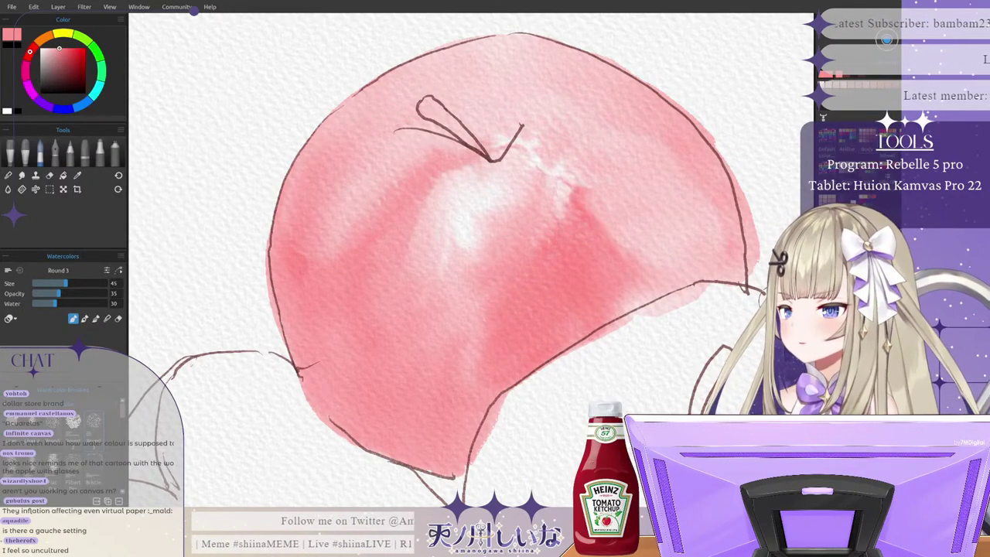
pyautogui.click(48, 304)
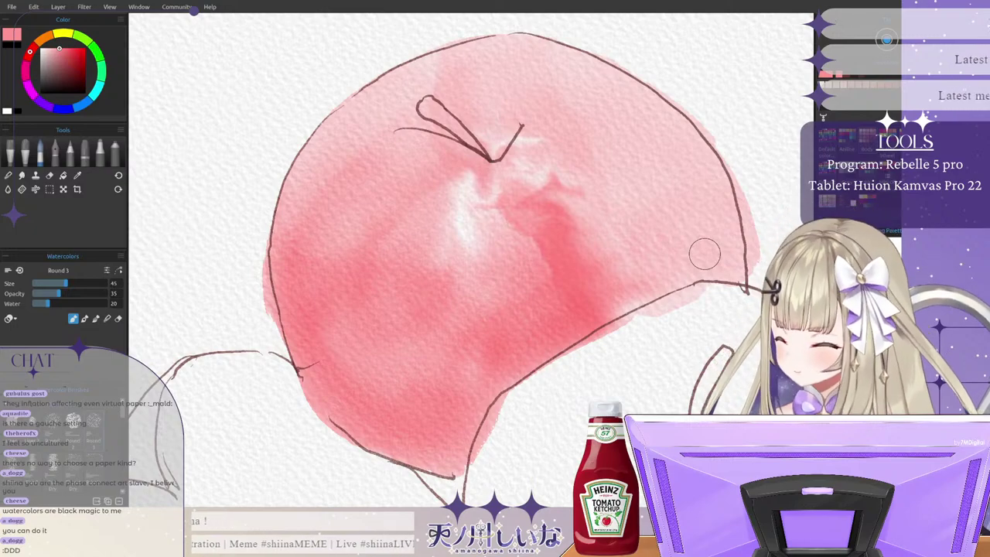
# Step: Choose a dark red and paint a shadow on the first apple just above the second apple's upper contour, extending it inward
pyautogui.scroll(-1, 568, 229)
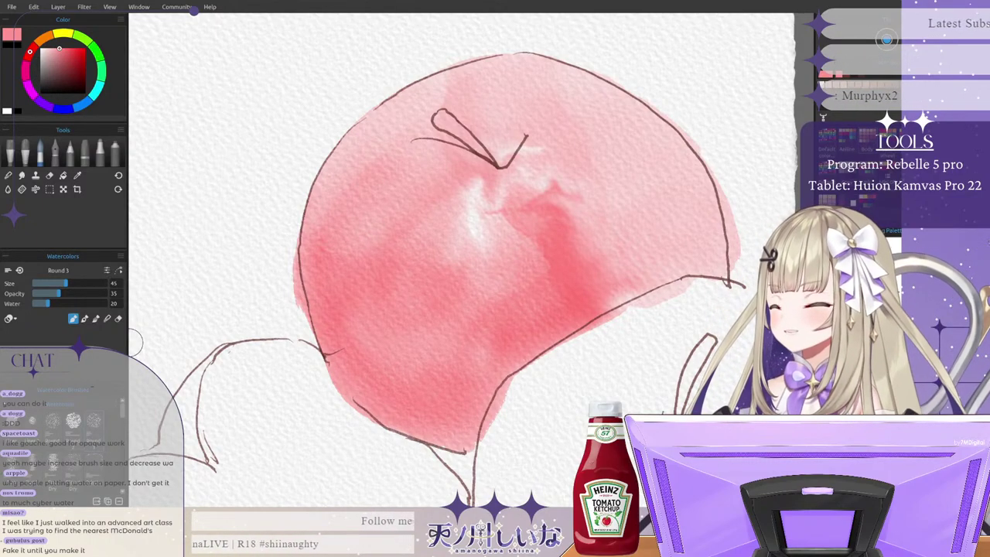
pyautogui.click(79, 72)
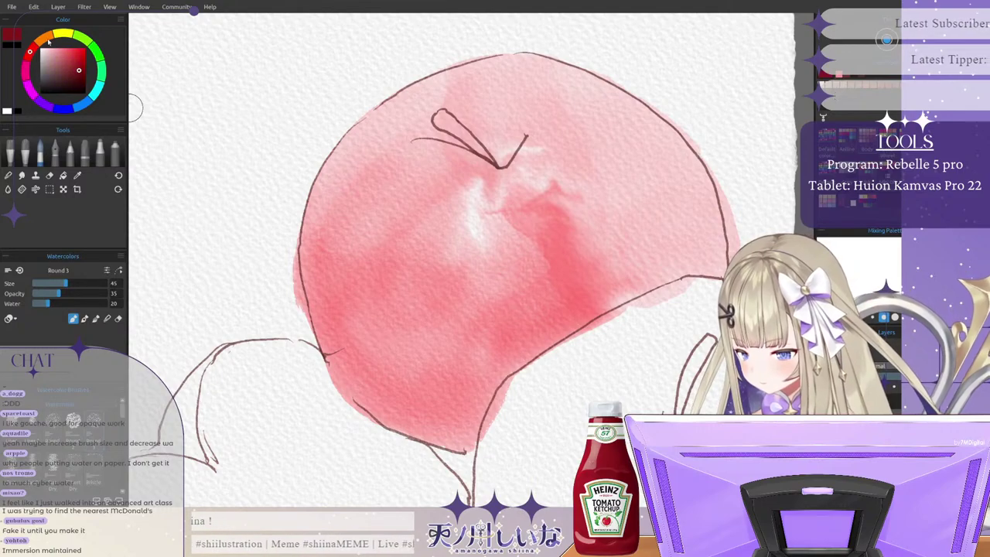
pyautogui.click(76, 68)
pyautogui.moveTo(79, 67); pyautogui.dragTo(81, 72)
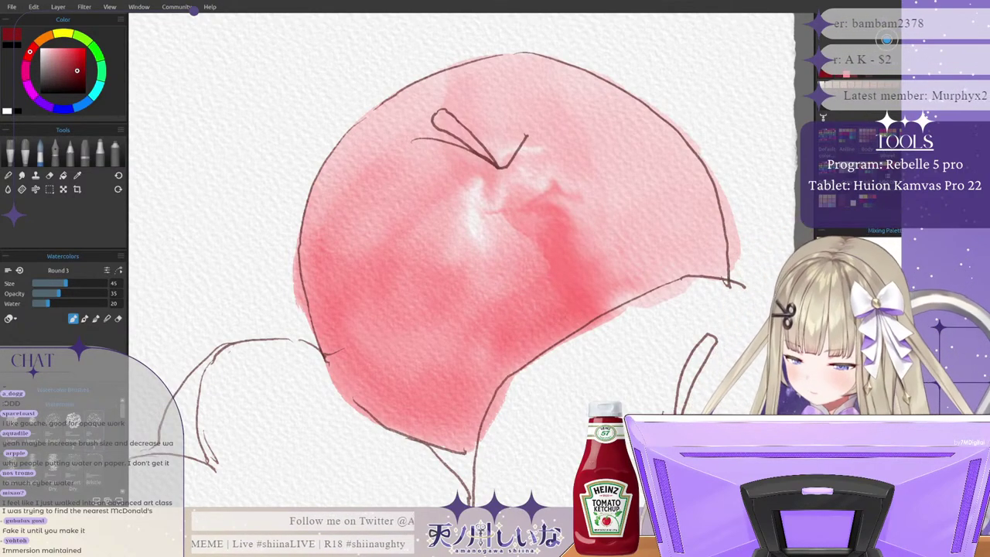
pyautogui.moveTo(545, 325)
pyautogui.mouseDown()
pyautogui.moveTo(588, 310)
pyautogui.moveTo(515, 351)
pyautogui.moveTo(541, 344)
pyautogui.mouseUp()
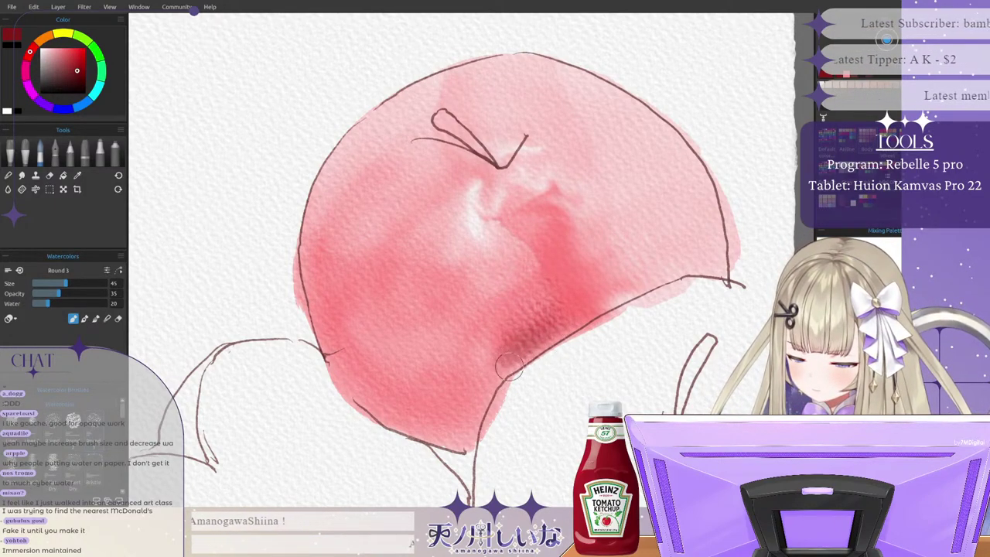
pyautogui.moveTo(507, 367)
pyautogui.mouseDown()
pyautogui.moveTo(553, 294)
pyautogui.moveTo(526, 317)
pyautogui.moveTo(549, 341)
pyautogui.moveTo(581, 321)
pyautogui.mouseUp()
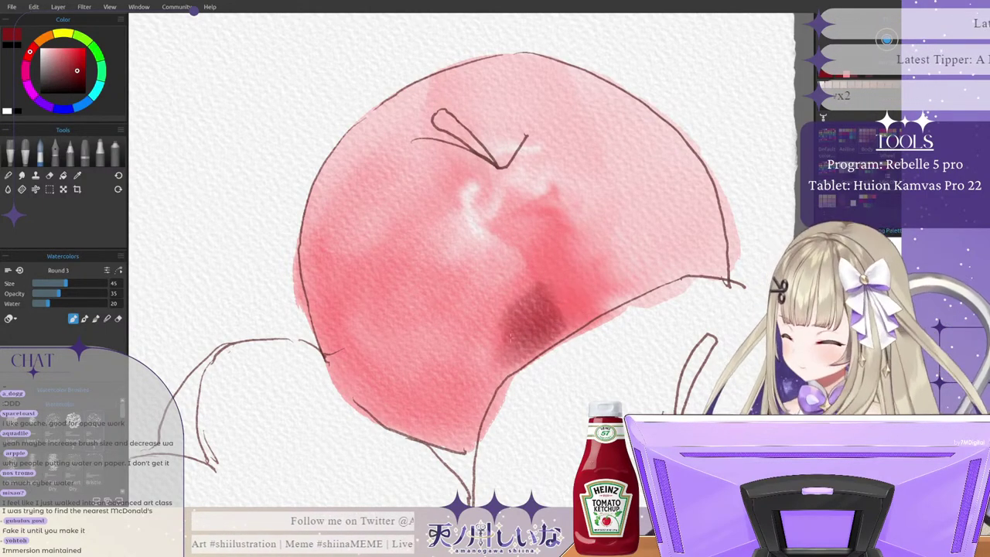
pyautogui.moveTo(531, 308); pyautogui.dragTo(480, 300)
pyautogui.moveTo(544, 320)
pyautogui.mouseDown()
pyautogui.moveTo(509, 313)
pyautogui.moveTo(508, 290)
pyautogui.moveTo(477, 302)
pyautogui.moveTo(451, 296)
pyautogui.moveTo(518, 317)
pyautogui.mouseUp()
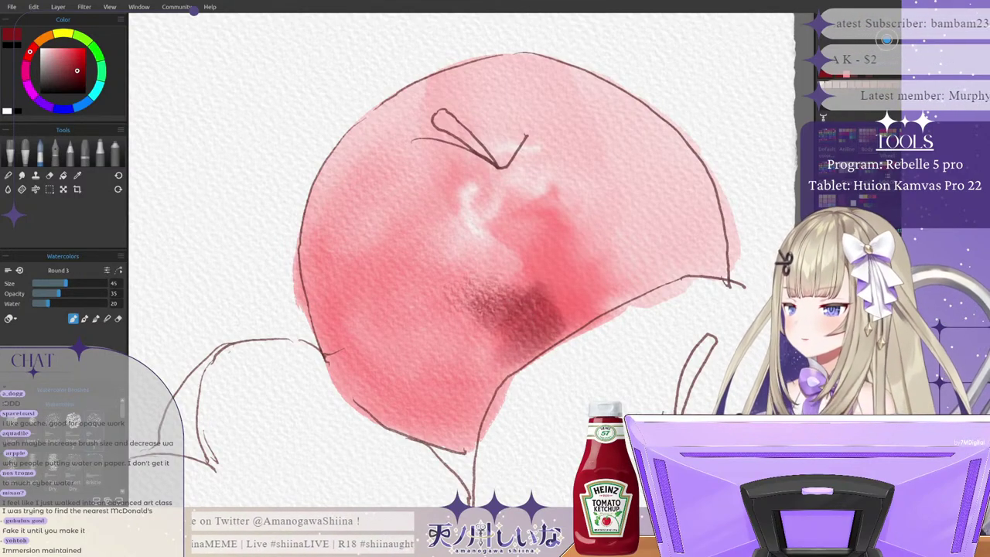
# Step: Paint dark red shading across the apple's lower middle and along its cut lower-right edge, curving up its right side
pyautogui.moveTo(460, 275); pyautogui.dragTo(406, 305)
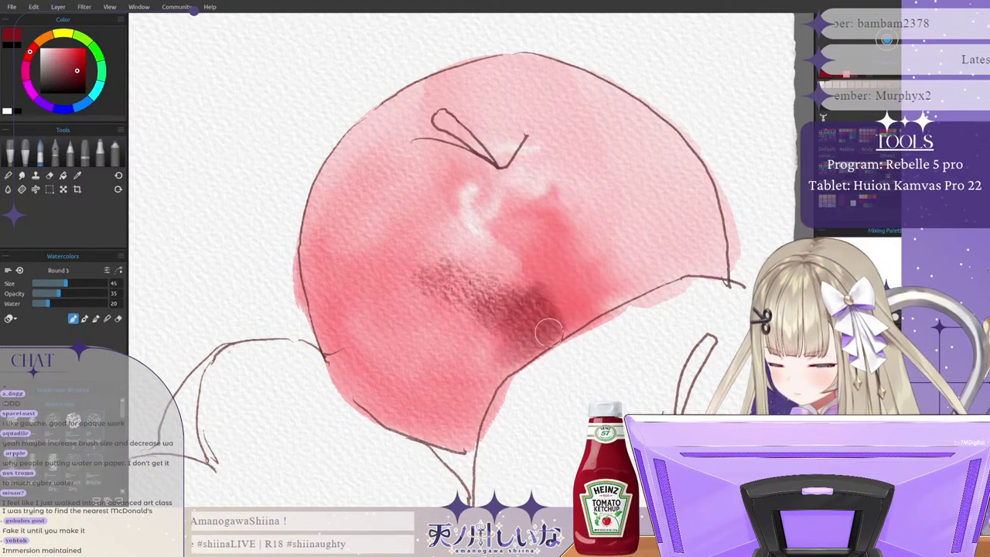
pyautogui.moveTo(576, 321)
pyautogui.mouseDown()
pyautogui.moveTo(570, 278)
pyautogui.moveTo(553, 318)
pyautogui.moveTo(591, 292)
pyautogui.moveTo(573, 292)
pyautogui.moveTo(565, 258)
pyautogui.moveTo(529, 258)
pyautogui.moveTo(589, 312)
pyautogui.moveTo(597, 288)
pyautogui.moveTo(560, 299)
pyautogui.moveTo(564, 312)
pyautogui.moveTo(593, 290)
pyautogui.moveTo(565, 270)
pyautogui.moveTo(533, 271)
pyautogui.moveTo(610, 290)
pyautogui.moveTo(516, 316)
pyautogui.mouseUp()
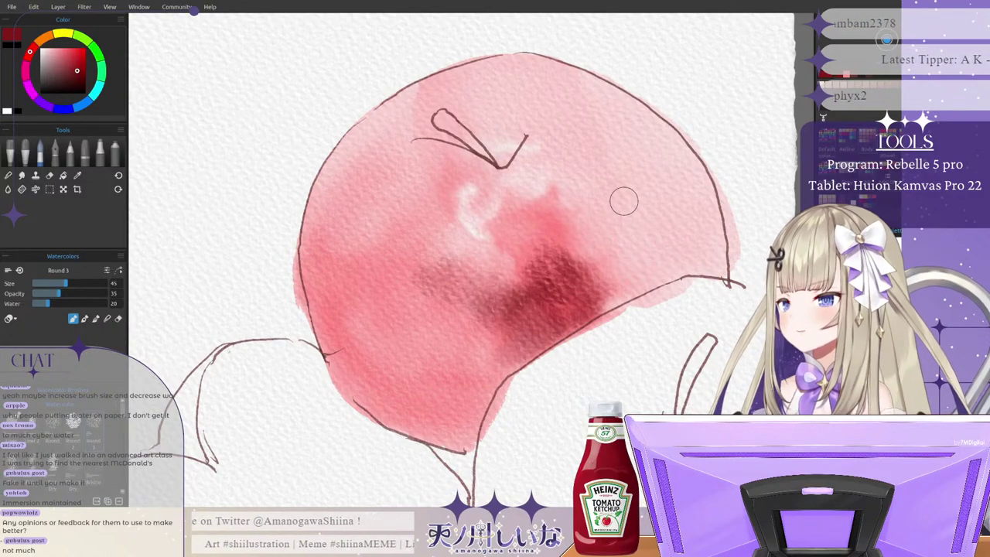
pyautogui.moveTo(616, 287)
pyautogui.mouseDown()
pyautogui.moveTo(619, 261)
pyautogui.moveTo(653, 276)
pyautogui.moveTo(669, 248)
pyautogui.moveTo(671, 204)
pyautogui.moveTo(592, 297)
pyautogui.moveTo(653, 267)
pyautogui.moveTo(681, 217)
pyautogui.mouseUp()
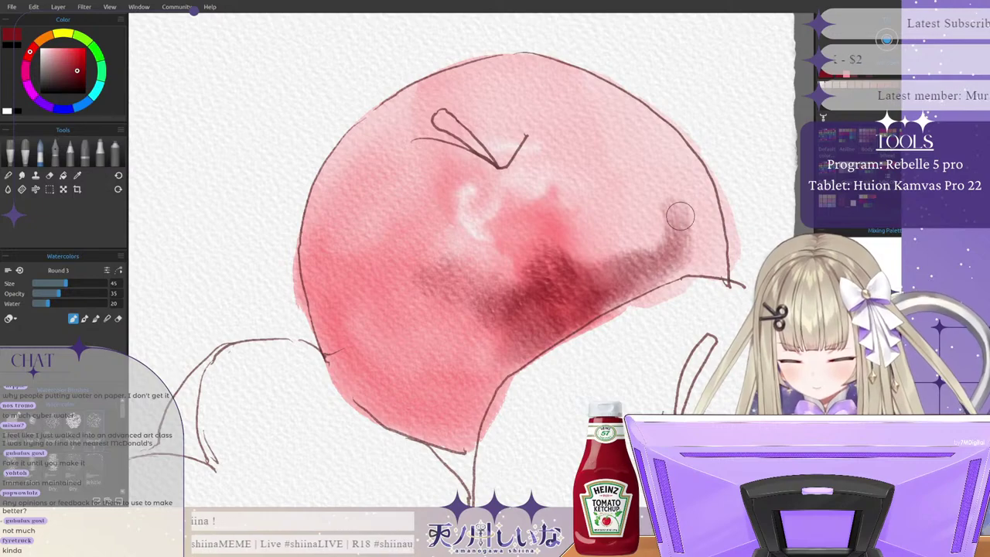
pyautogui.moveTo(75, 68); pyautogui.dragTo(77, 65)
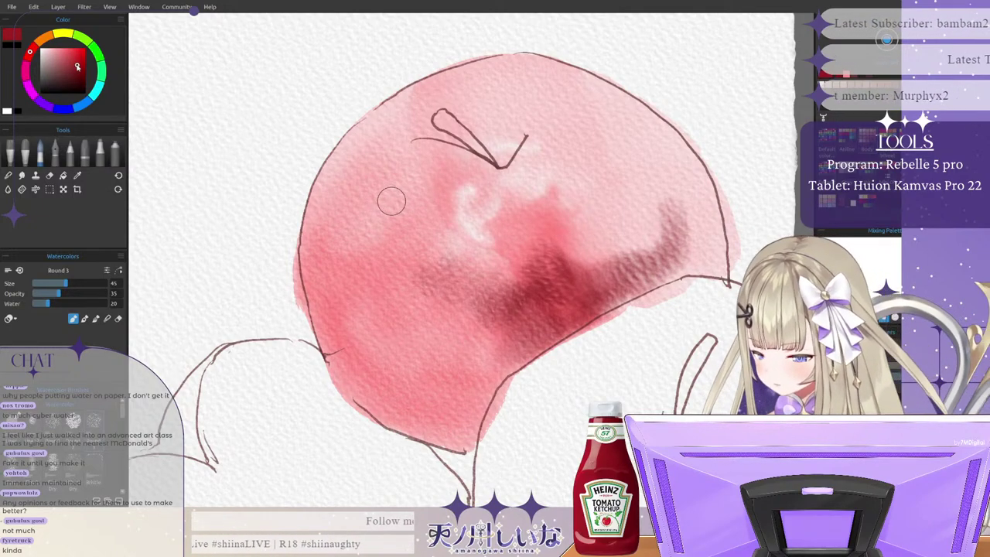
pyautogui.moveTo(652, 239); pyautogui.dragTo(658, 194)
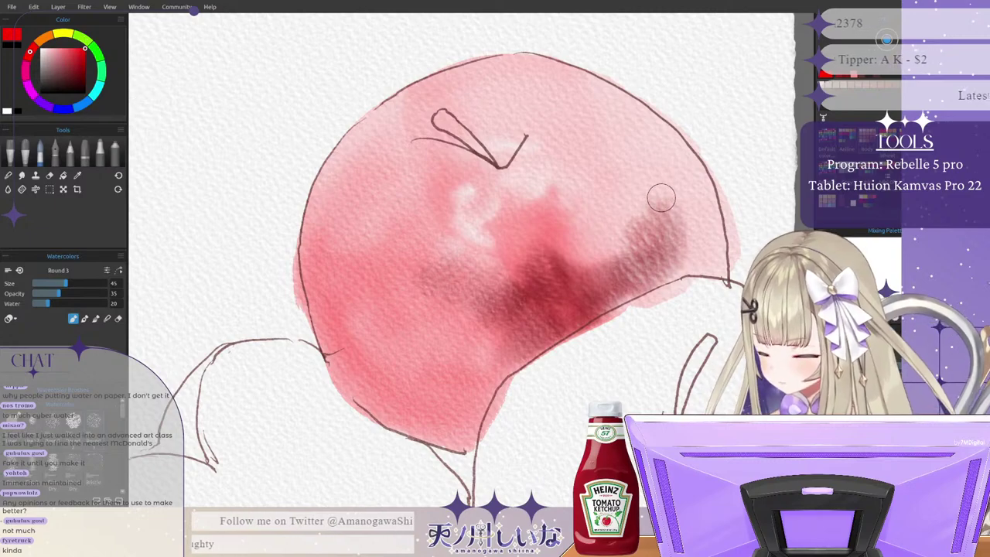
# Step: Switch to a lighter red and paint over the apple's right side and upper-right rim
pyautogui.click(73, 53)
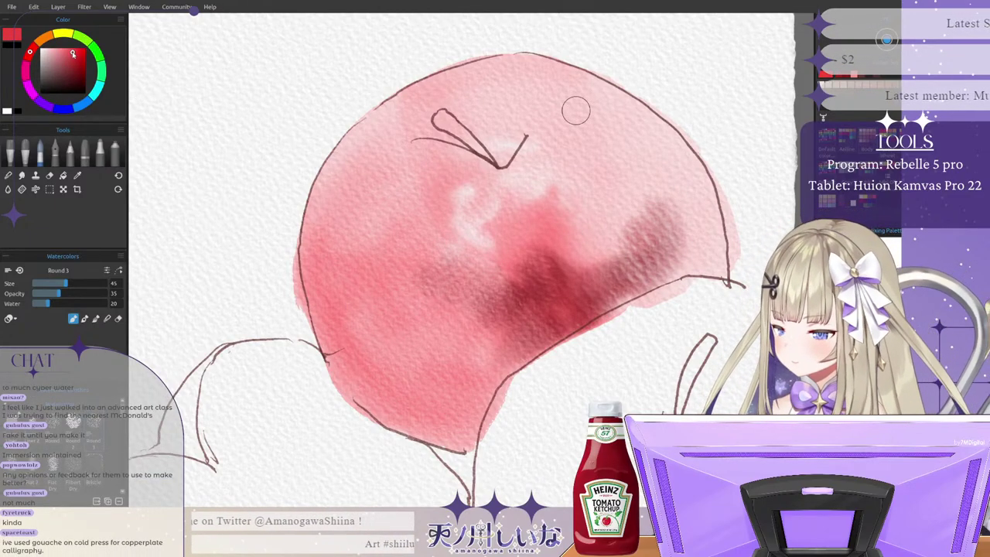
pyautogui.moveTo(652, 229)
pyautogui.mouseDown()
pyautogui.moveTo(659, 185)
pyautogui.moveTo(674, 232)
pyautogui.moveTo(655, 276)
pyautogui.moveTo(679, 241)
pyautogui.moveTo(649, 202)
pyautogui.moveTo(657, 207)
pyautogui.moveTo(621, 186)
pyautogui.moveTo(623, 165)
pyautogui.moveTo(609, 162)
pyautogui.moveTo(628, 217)
pyautogui.moveTo(594, 156)
pyautogui.moveTo(637, 222)
pyautogui.moveTo(621, 206)
pyautogui.moveTo(615, 172)
pyautogui.moveTo(577, 143)
pyautogui.mouseUp()
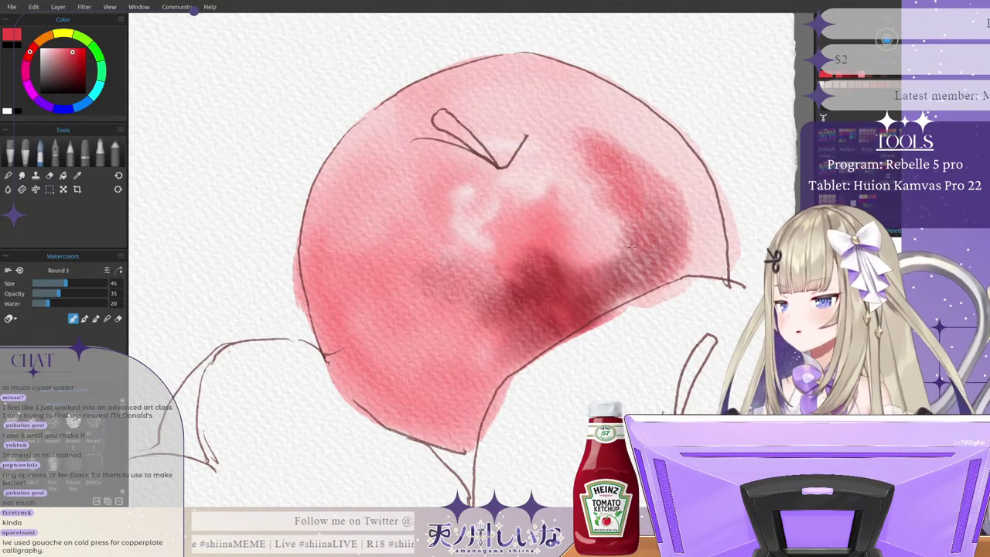
pyautogui.moveTo(608, 179)
pyautogui.mouseDown()
pyautogui.moveTo(602, 230)
pyautogui.moveTo(560, 270)
pyautogui.mouseUp()
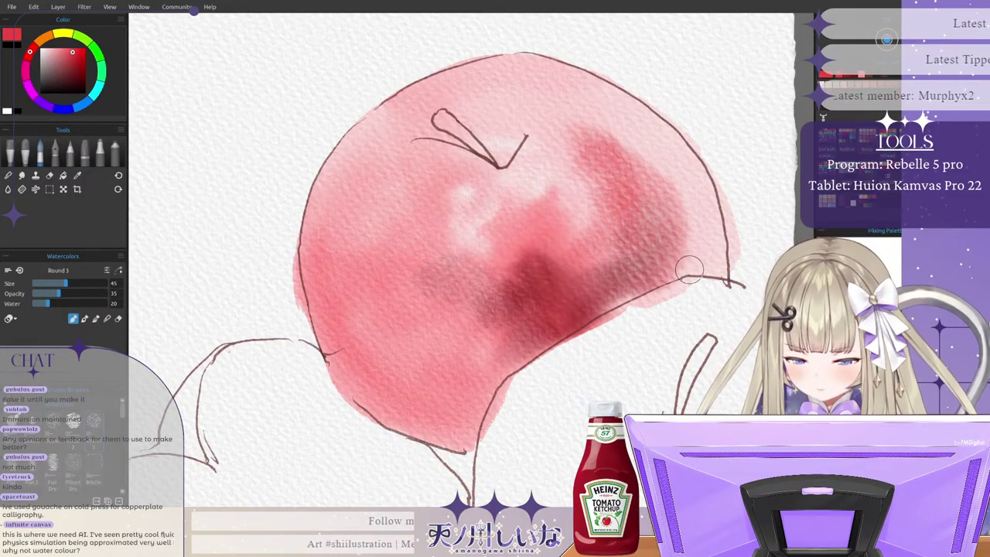
pyautogui.moveTo(703, 258)
pyautogui.mouseDown()
pyautogui.moveTo(687, 255)
pyautogui.moveTo(698, 230)
pyautogui.moveTo(667, 156)
pyautogui.moveTo(616, 118)
pyautogui.mouseUp()
pyautogui.moveTo(671, 186)
pyautogui.mouseDown()
pyautogui.moveTo(628, 103)
pyautogui.moveTo(517, 71)
pyautogui.mouseUp()
pyautogui.moveTo(650, 143)
pyautogui.mouseDown()
pyautogui.moveTo(592, 99)
pyautogui.moveTo(682, 155)
pyautogui.moveTo(714, 224)
pyautogui.moveTo(716, 260)
pyautogui.moveTo(697, 263)
pyautogui.moveTo(619, 128)
pyautogui.moveTo(573, 99)
pyautogui.mouseUp()
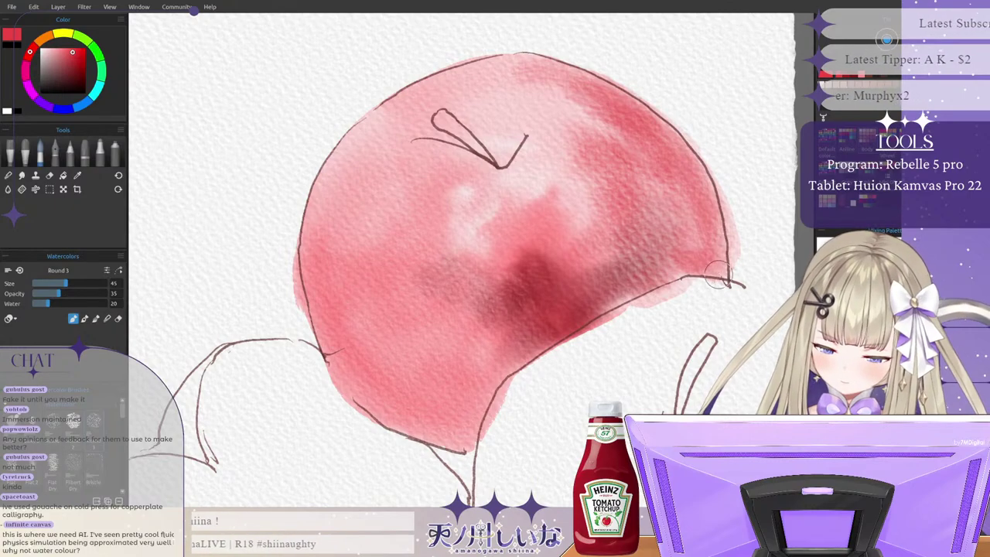
# Step: Extend the red along the apple's top rim to the upper left, around the stem hollow and over the lower-right shadow
pyautogui.moveTo(707, 260)
pyautogui.mouseDown()
pyautogui.moveTo(704, 217)
pyautogui.moveTo(643, 152)
pyautogui.moveTo(652, 166)
pyautogui.moveTo(652, 139)
pyautogui.moveTo(640, 141)
pyautogui.moveTo(616, 111)
pyautogui.moveTo(547, 96)
pyautogui.moveTo(523, 120)
pyautogui.moveTo(558, 91)
pyautogui.moveTo(535, 103)
pyautogui.moveTo(512, 148)
pyautogui.moveTo(539, 103)
pyautogui.moveTo(581, 103)
pyautogui.moveTo(557, 96)
pyautogui.moveTo(599, 74)
pyautogui.moveTo(585, 70)
pyautogui.moveTo(557, 92)
pyautogui.moveTo(557, 78)
pyautogui.moveTo(511, 68)
pyautogui.moveTo(425, 93)
pyautogui.moveTo(433, 90)
pyautogui.moveTo(348, 159)
pyautogui.mouseUp()
pyautogui.moveTo(476, 75)
pyautogui.mouseDown()
pyautogui.moveTo(608, 116)
pyautogui.moveTo(568, 80)
pyautogui.moveTo(620, 101)
pyautogui.mouseUp()
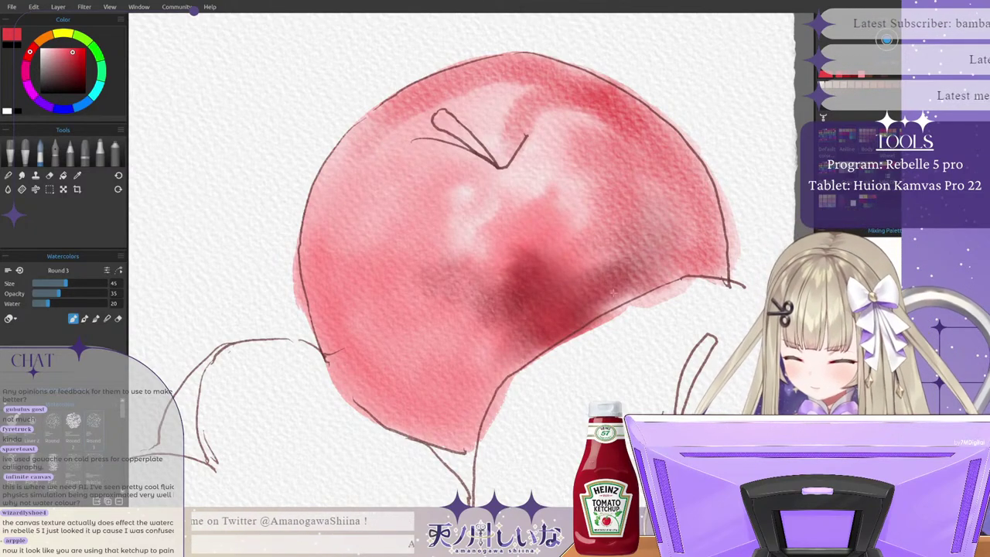
pyautogui.moveTo(614, 292)
pyautogui.mouseDown()
pyautogui.moveTo(591, 311)
pyautogui.moveTo(611, 270)
pyautogui.mouseUp()
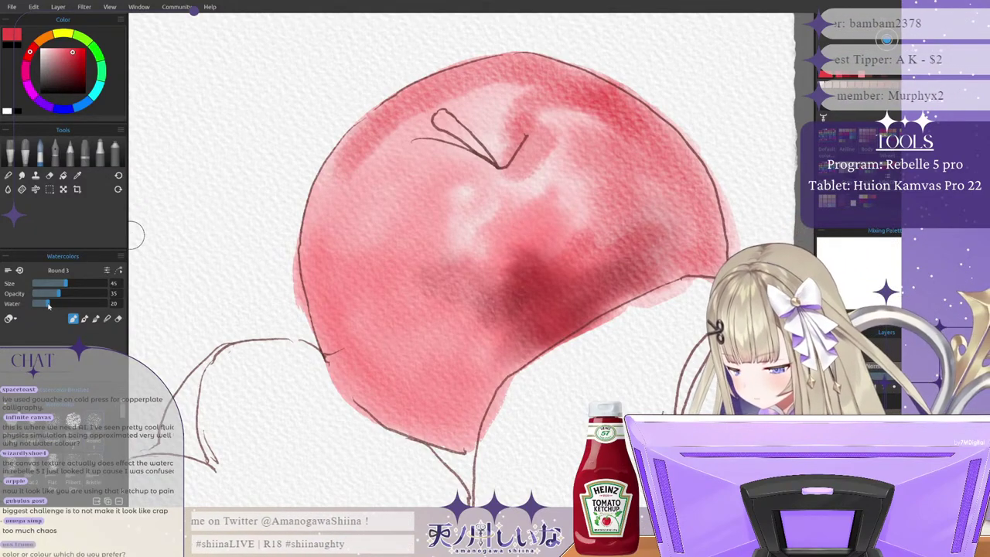
# Step: Set the brush opacity to 51 and deepen the red on the apple's upper-left rim and around the stem
pyautogui.moveTo(59, 294); pyautogui.dragTo(75, 296)
pyautogui.moveTo(430, 92)
pyautogui.mouseDown()
pyautogui.moveTo(396, 107)
pyautogui.moveTo(328, 190)
pyautogui.mouseUp()
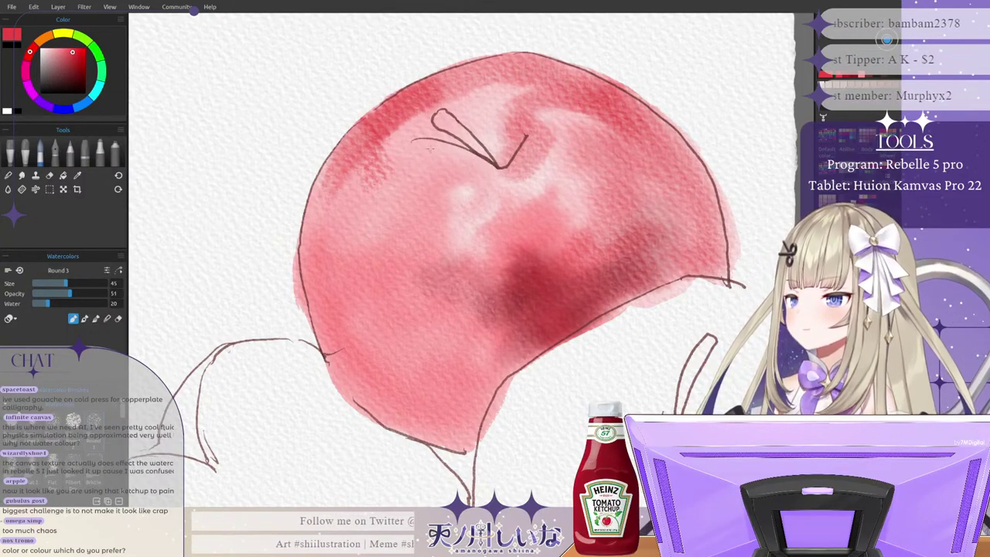
pyautogui.moveTo(387, 139); pyautogui.dragTo(418, 133)
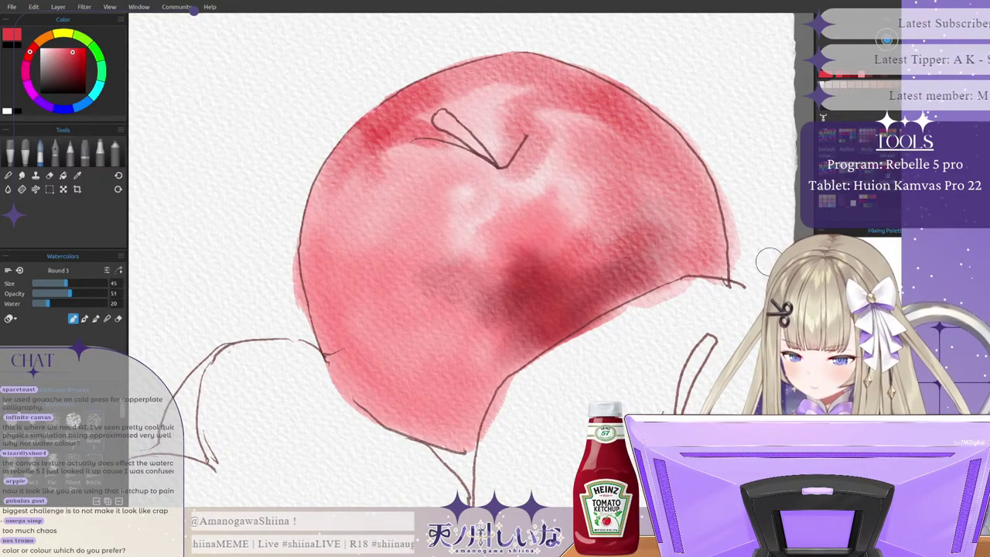
pyautogui.moveTo(514, 153)
pyautogui.mouseDown()
pyautogui.moveTo(490, 136)
pyautogui.moveTo(456, 135)
pyautogui.moveTo(509, 120)
pyautogui.moveTo(495, 113)
pyautogui.moveTo(464, 122)
pyautogui.mouseUp()
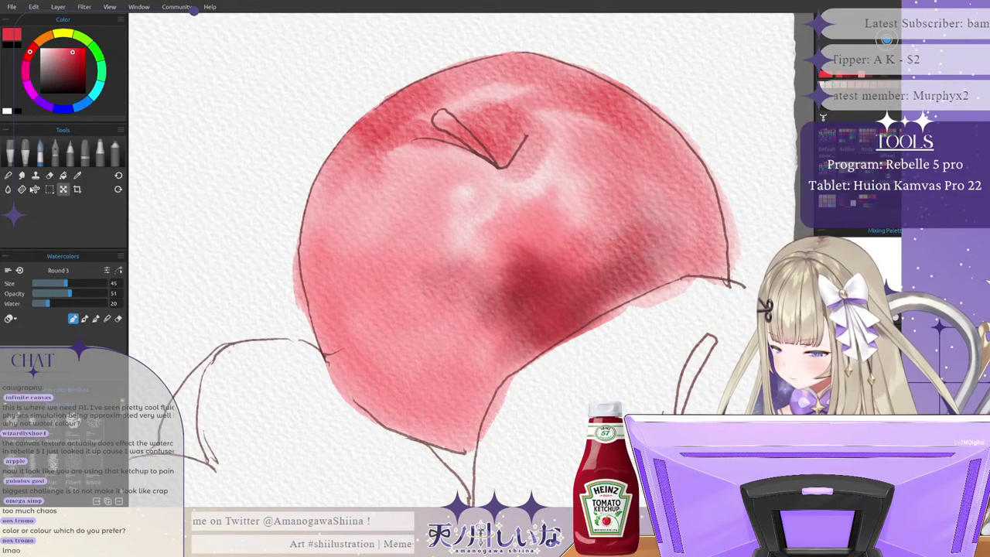
pyautogui.click(8, 189)
pyautogui.press('w')
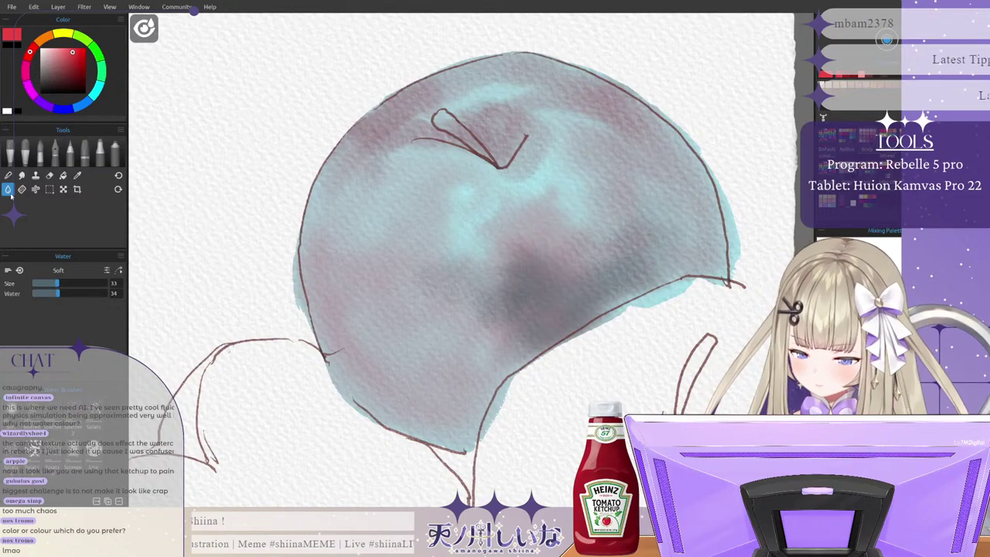
pyautogui.click(42, 158)
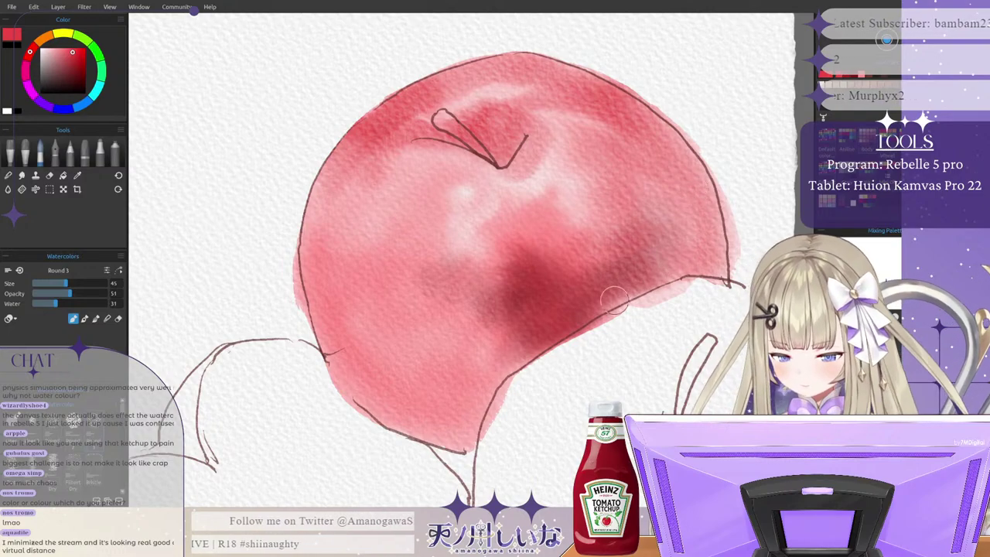
# Step: With the watercolor brush's water at 31, layer red over the lower-right shadow and extend it toward the apple's centre
pyautogui.moveTo(693, 262)
pyautogui.mouseDown()
pyautogui.moveTo(631, 266)
pyautogui.moveTo(664, 272)
pyautogui.moveTo(621, 278)
pyautogui.moveTo(687, 263)
pyautogui.mouseUp()
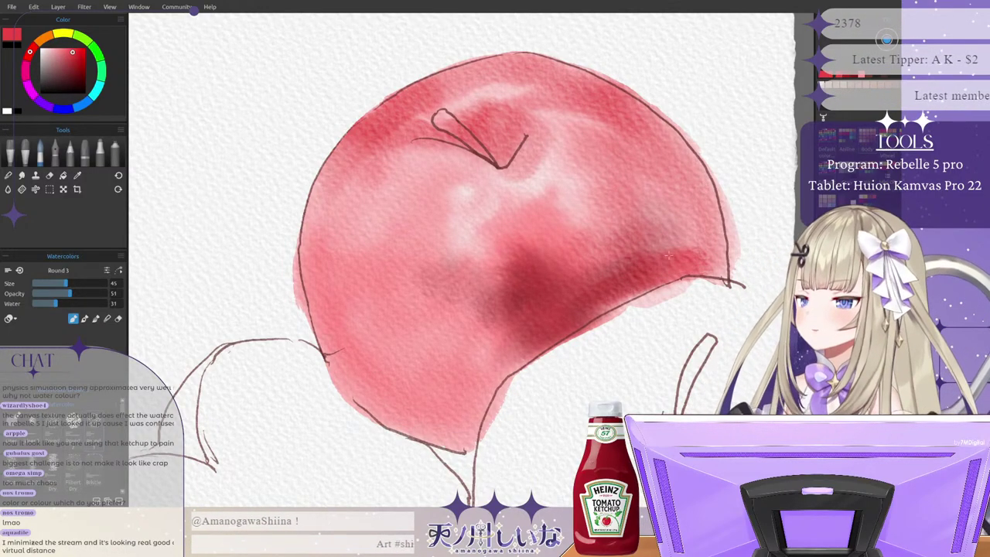
pyautogui.moveTo(633, 242); pyautogui.dragTo(581, 252)
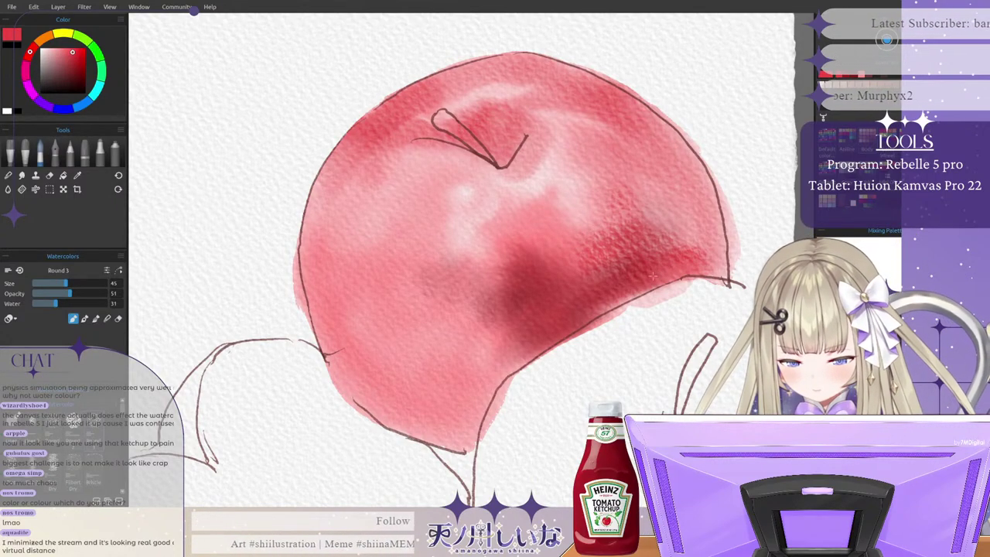
pyautogui.moveTo(654, 275)
pyautogui.mouseDown()
pyautogui.moveTo(539, 329)
pyautogui.moveTo(597, 279)
pyautogui.moveTo(577, 271)
pyautogui.moveTo(545, 232)
pyautogui.moveTo(507, 275)
pyautogui.mouseUp()
pyautogui.moveTo(654, 271); pyautogui.dragTo(565, 260)
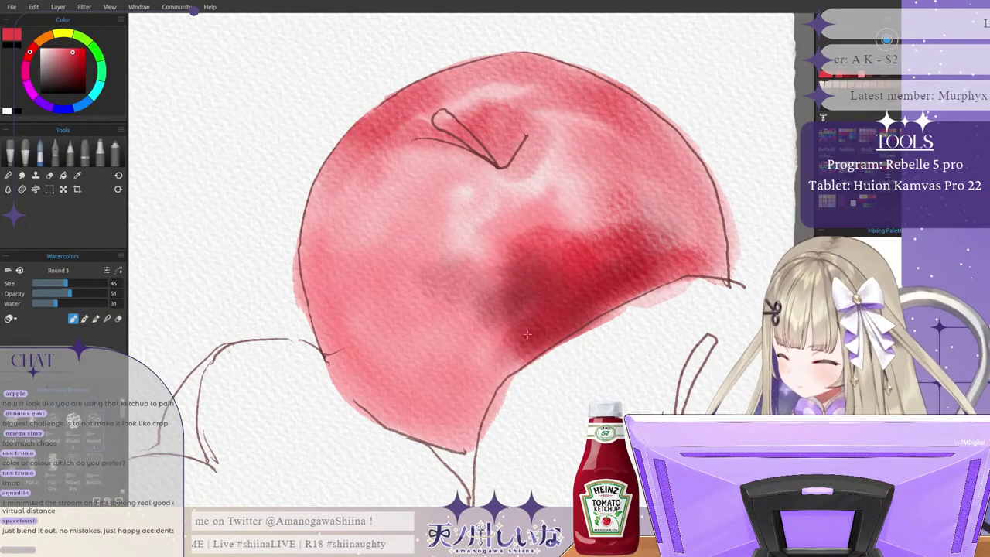
pyautogui.moveTo(532, 344)
pyautogui.mouseDown()
pyautogui.moveTo(506, 316)
pyautogui.moveTo(417, 288)
pyautogui.mouseUp()
pyautogui.moveTo(493, 323); pyautogui.dragTo(444, 292)
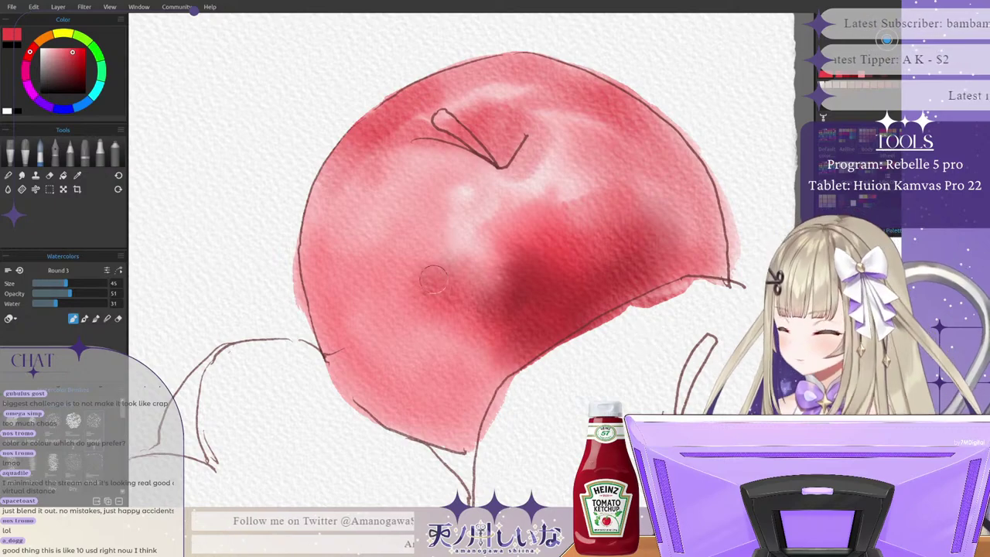
# Step: Build up red down the apple's left side, from the upper-left rim to the lower-left edge and inward toward the centre
pyautogui.moveTo(433, 278)
pyautogui.mouseDown()
pyautogui.moveTo(362, 290)
pyautogui.moveTo(356, 327)
pyautogui.moveTo(326, 300)
pyautogui.moveTo(336, 366)
pyautogui.moveTo(303, 240)
pyautogui.moveTo(353, 394)
pyautogui.moveTo(377, 399)
pyautogui.mouseUp()
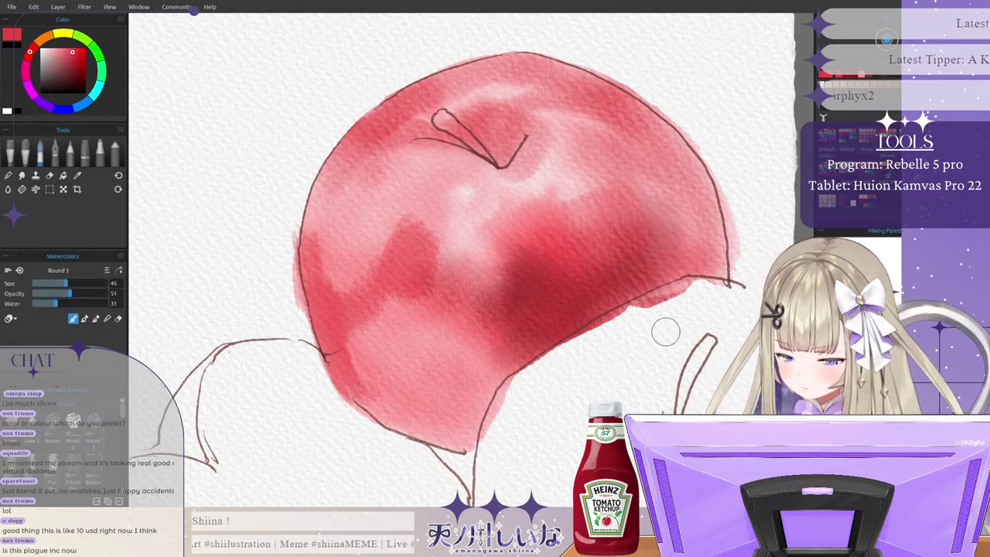
pyautogui.moveTo(392, 252)
pyautogui.mouseDown()
pyautogui.moveTo(369, 242)
pyautogui.moveTo(355, 187)
pyautogui.moveTo(359, 155)
pyautogui.moveTo(349, 159)
pyautogui.moveTo(370, 145)
pyautogui.moveTo(355, 145)
pyautogui.moveTo(307, 187)
pyautogui.moveTo(394, 242)
pyautogui.moveTo(413, 272)
pyautogui.moveTo(473, 292)
pyautogui.mouseUp()
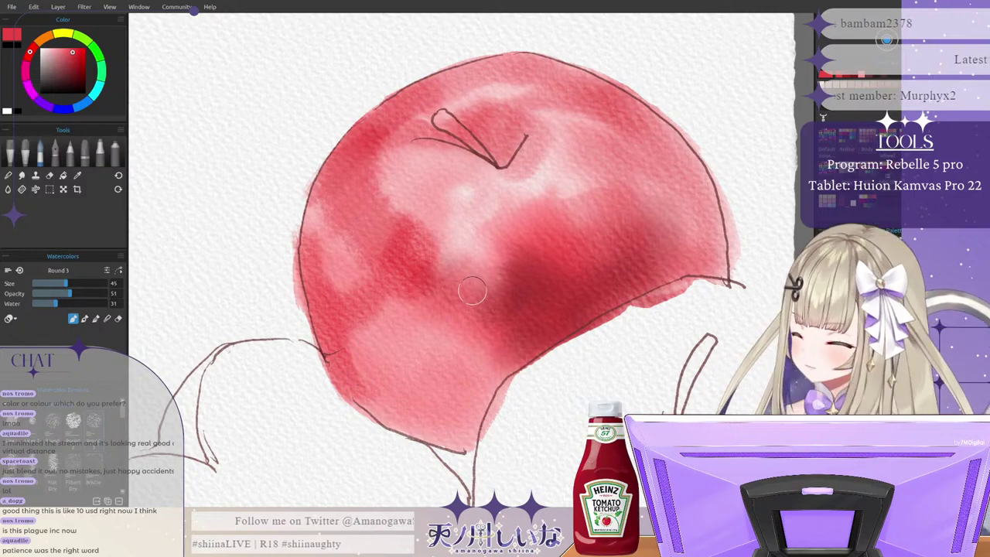
pyautogui.moveTo(358, 179); pyautogui.dragTo(392, 133)
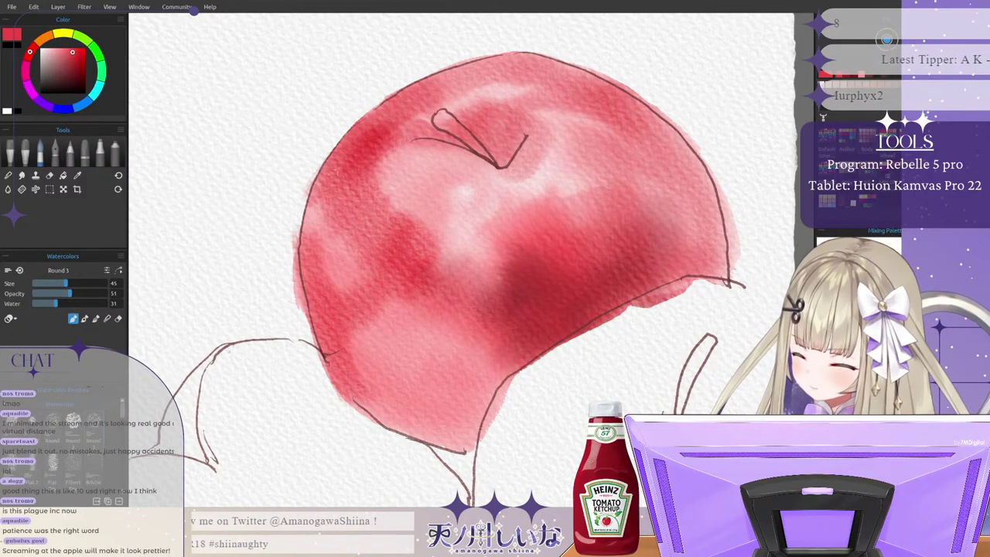
pyautogui.moveTo(321, 179); pyautogui.dragTo(328, 304)
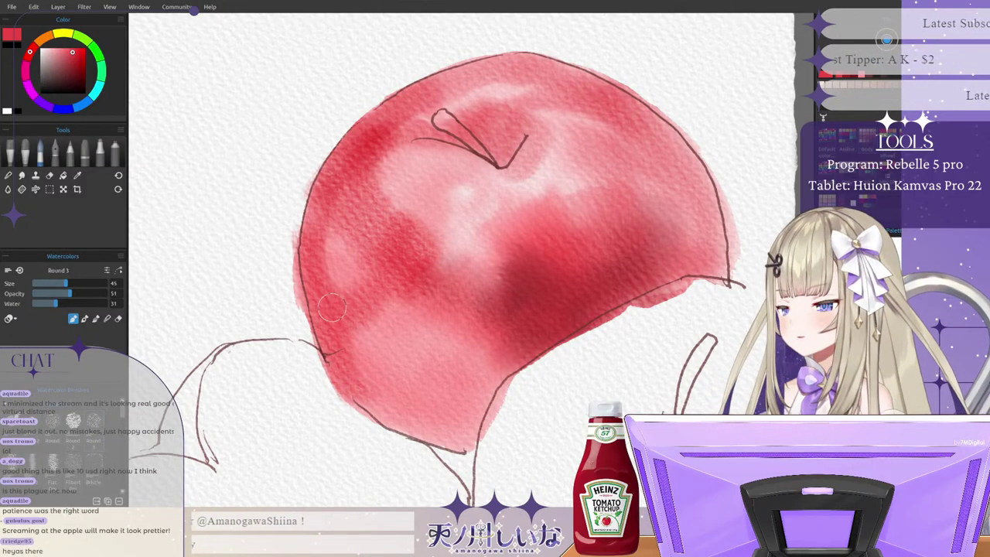
pyautogui.moveTo(391, 271); pyautogui.dragTo(378, 256)
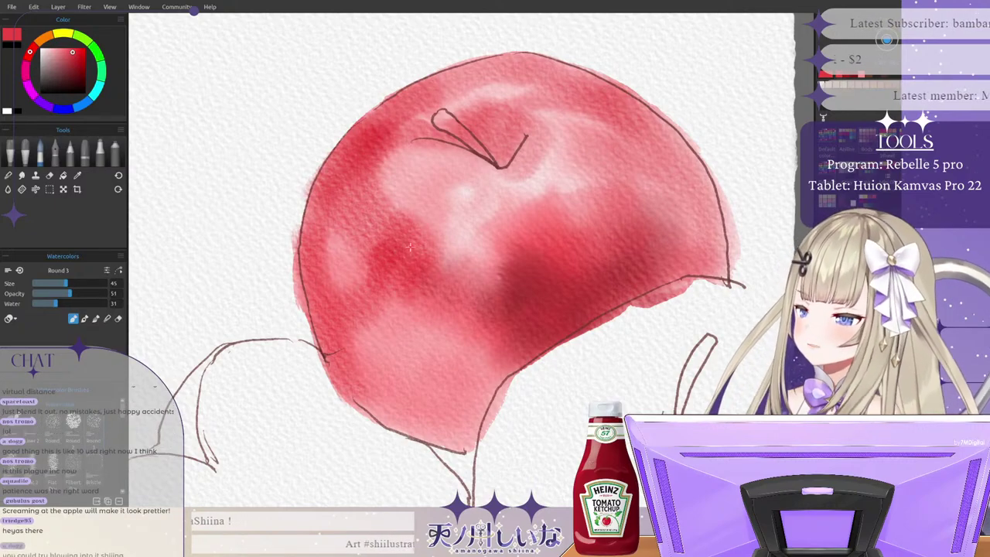
pyautogui.moveTo(362, 299)
pyautogui.mouseDown()
pyautogui.moveTo(339, 330)
pyautogui.moveTo(360, 391)
pyautogui.moveTo(418, 433)
pyautogui.mouseUp()
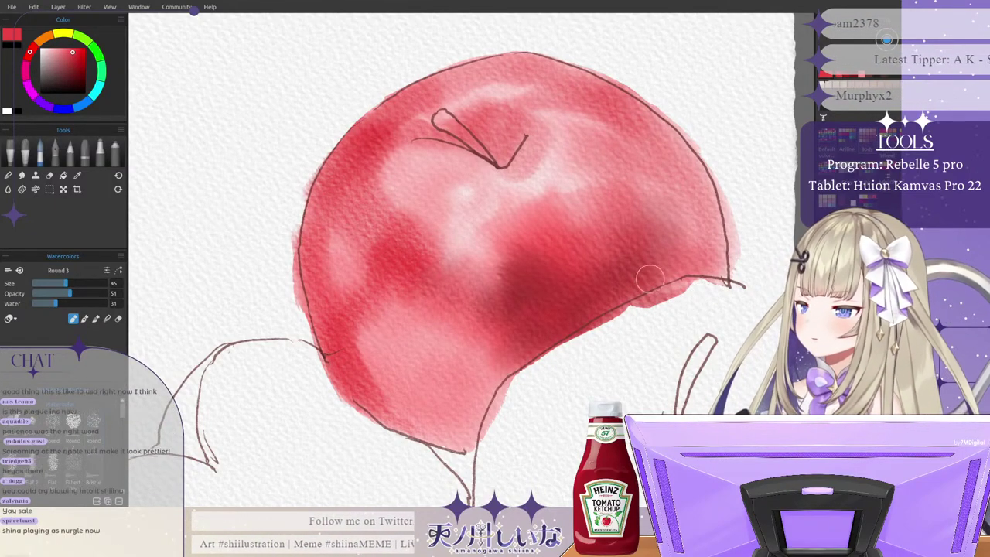
# Step: Blend red across the apple's centre and below the stem, narrowing the pale area into separate soft highlights
pyautogui.moveTo(398, 291); pyautogui.dragTo(421, 290)
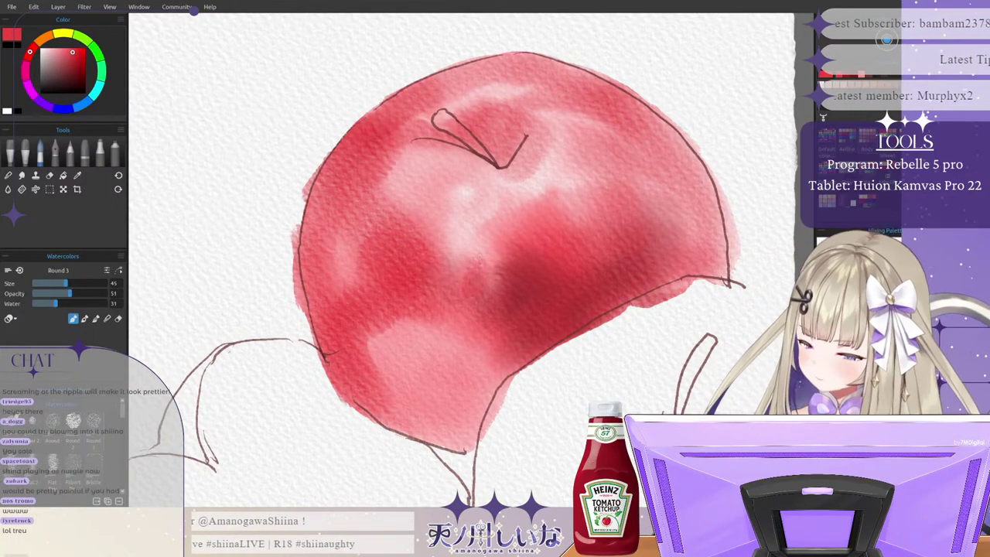
pyautogui.moveTo(462, 283); pyautogui.dragTo(451, 267)
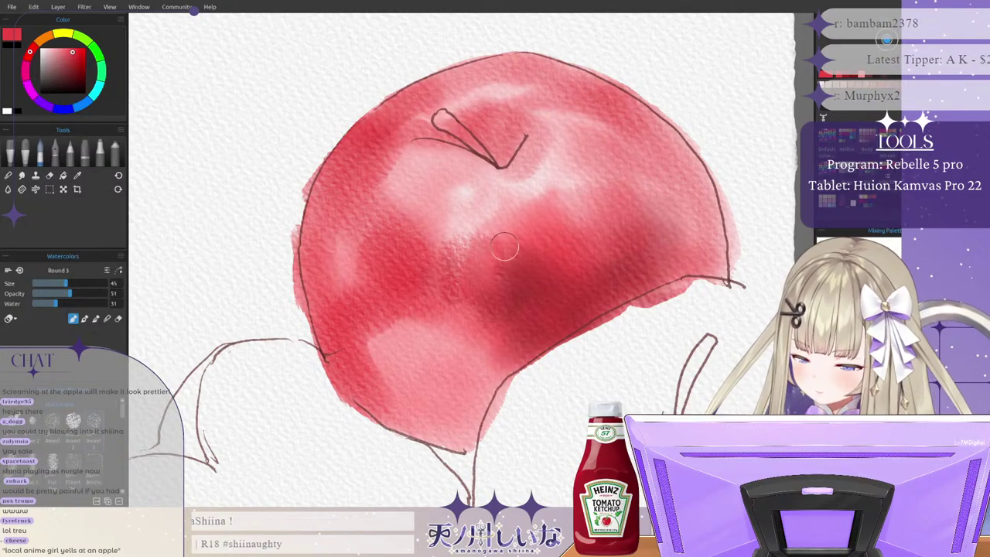
pyautogui.moveTo(482, 166)
pyautogui.mouseDown()
pyautogui.moveTo(426, 153)
pyautogui.moveTo(391, 169)
pyautogui.mouseUp()
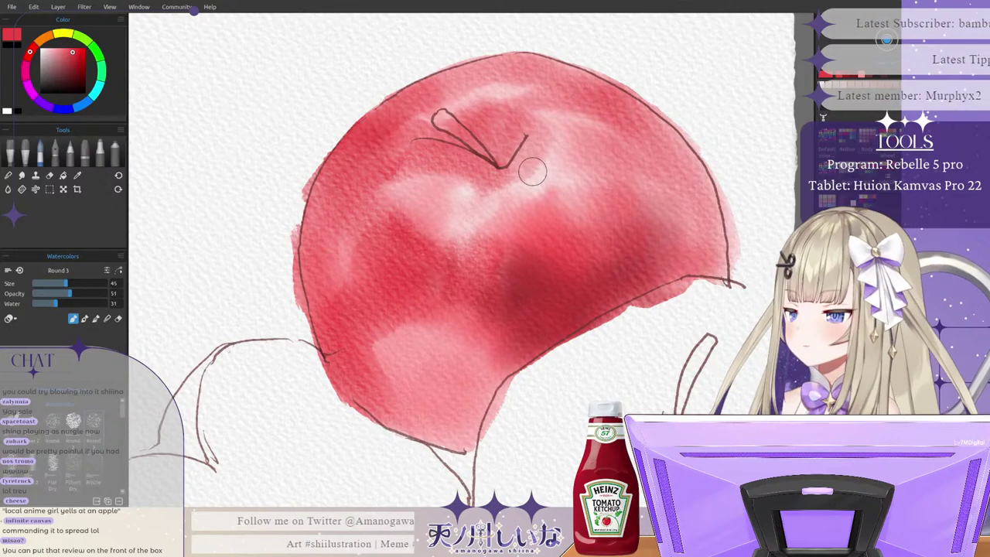
pyautogui.moveTo(502, 176)
pyautogui.mouseDown()
pyautogui.moveTo(511, 232)
pyautogui.moveTo(539, 209)
pyautogui.moveTo(478, 251)
pyautogui.mouseUp()
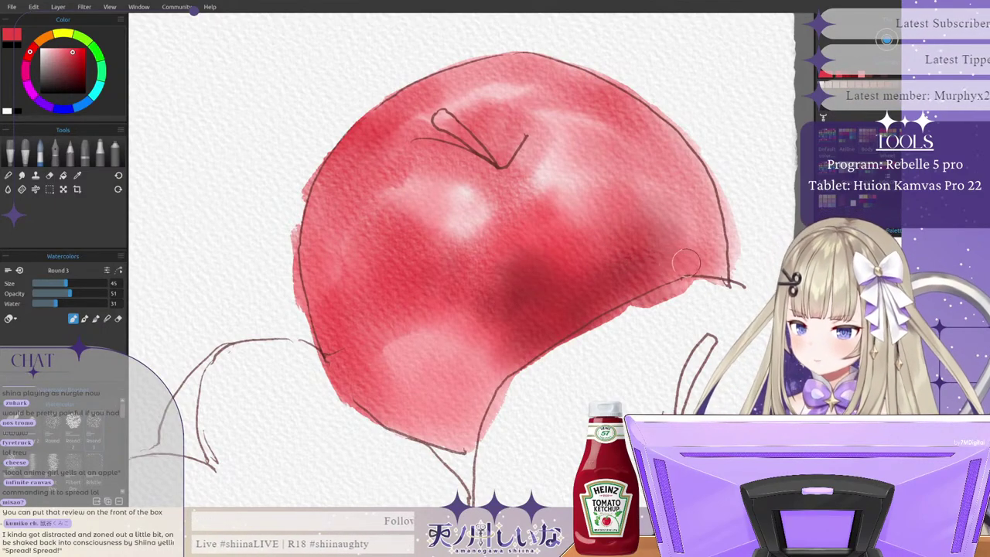
# Step: Deepen the red over the apple's right side and lower-right corner, leaving a pale highlight beside the stem
pyautogui.moveTo(687, 259)
pyautogui.mouseDown()
pyautogui.moveTo(696, 243)
pyautogui.moveTo(699, 260)
pyautogui.moveTo(711, 259)
pyautogui.mouseUp()
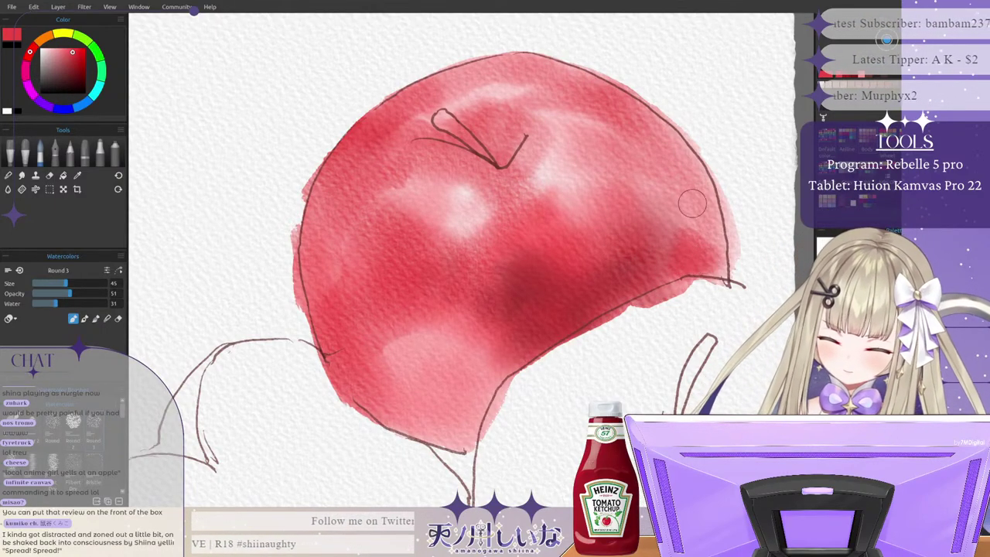
pyautogui.moveTo(694, 204)
pyautogui.mouseDown()
pyautogui.moveTo(708, 243)
pyautogui.moveTo(674, 174)
pyautogui.moveTo(689, 228)
pyautogui.moveTo(671, 232)
pyautogui.moveTo(643, 127)
pyautogui.moveTo(697, 195)
pyautogui.mouseUp()
pyautogui.moveTo(706, 245)
pyautogui.mouseDown()
pyautogui.moveTo(664, 255)
pyautogui.moveTo(648, 219)
pyautogui.moveTo(637, 248)
pyautogui.moveTo(633, 171)
pyautogui.moveTo(625, 255)
pyautogui.mouseUp()
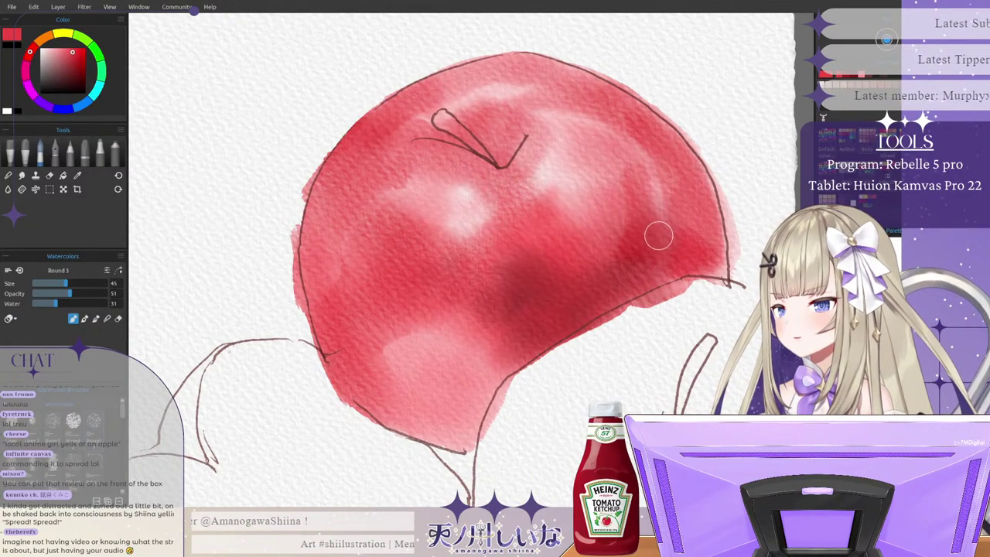
pyautogui.moveTo(654, 252)
pyautogui.mouseDown()
pyautogui.moveTo(649, 157)
pyautogui.moveTo(613, 108)
pyautogui.moveTo(692, 244)
pyautogui.moveTo(694, 226)
pyautogui.moveTo(709, 254)
pyautogui.mouseUp()
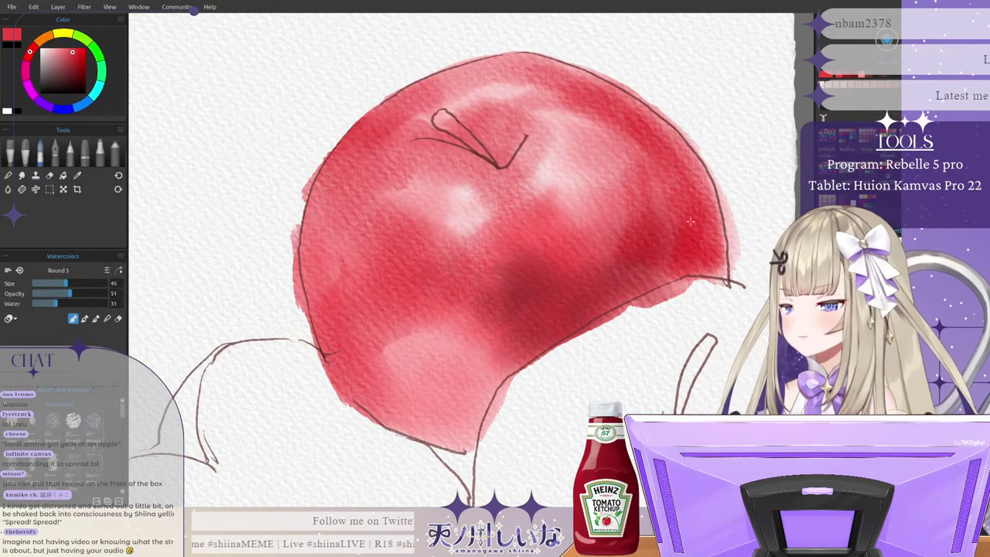
pyautogui.moveTo(688, 222)
pyautogui.mouseDown()
pyautogui.moveTo(657, 174)
pyautogui.moveTo(655, 205)
pyautogui.moveTo(616, 227)
pyautogui.mouseUp()
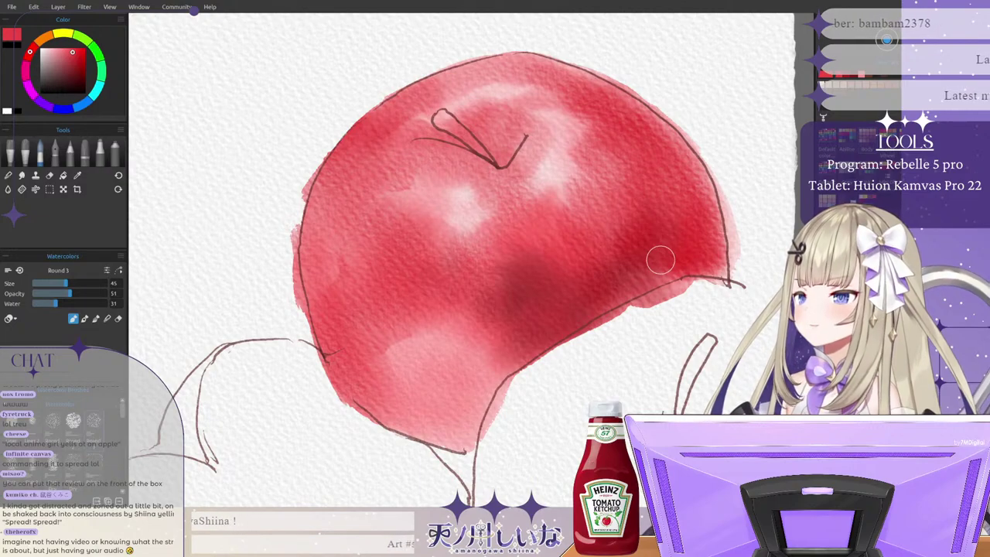
# Step: Fill the apple's pointed bottom tip with red and darken the lower edge just above it
pyautogui.moveTo(464, 443)
pyautogui.mouseDown()
pyautogui.moveTo(444, 442)
pyautogui.moveTo(463, 451)
pyautogui.moveTo(468, 427)
pyautogui.moveTo(452, 460)
pyautogui.moveTo(457, 474)
pyautogui.moveTo(472, 464)
pyautogui.mouseUp()
pyautogui.moveTo(462, 418)
pyautogui.mouseDown()
pyautogui.moveTo(471, 437)
pyautogui.moveTo(433, 449)
pyautogui.moveTo(476, 414)
pyautogui.moveTo(403, 429)
pyautogui.moveTo(418, 413)
pyautogui.mouseUp()
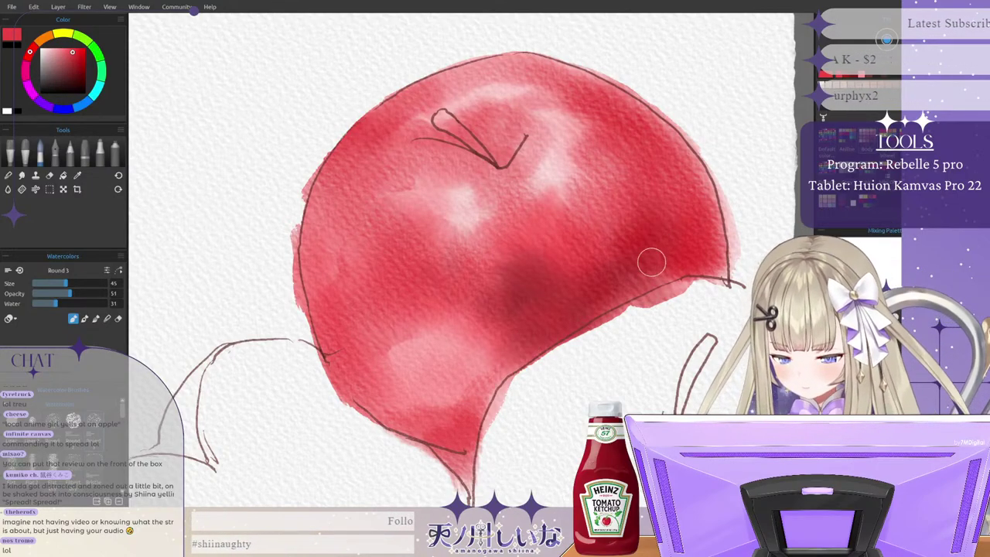
# Step: Choose a dark red and shade the apple's lower centre, its lower-right edge and up the right side
pyautogui.moveTo(66, 70); pyautogui.dragTo(78, 75)
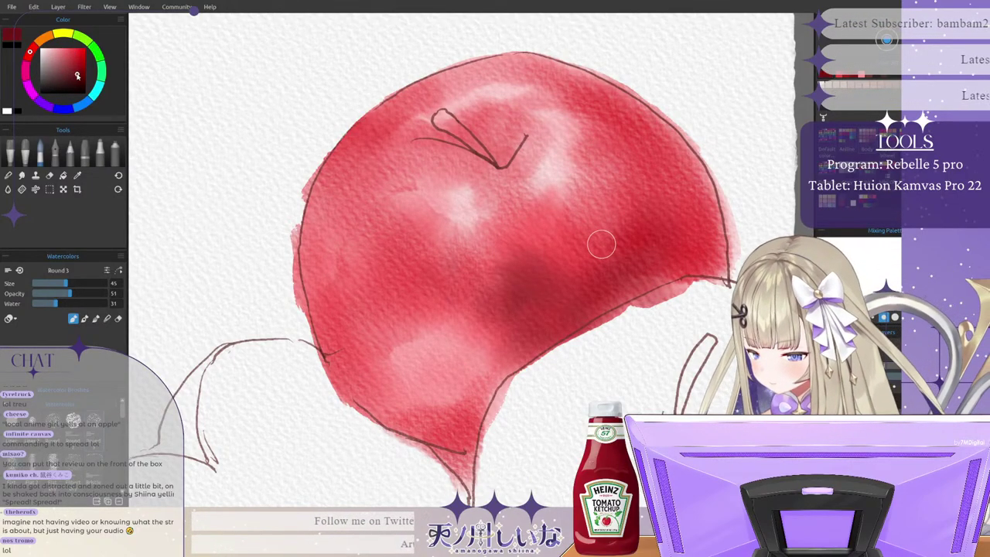
pyautogui.moveTo(587, 306)
pyautogui.mouseDown()
pyautogui.moveTo(553, 325)
pyautogui.moveTo(582, 315)
pyautogui.moveTo(544, 326)
pyautogui.moveTo(546, 294)
pyautogui.moveTo(537, 327)
pyautogui.mouseUp()
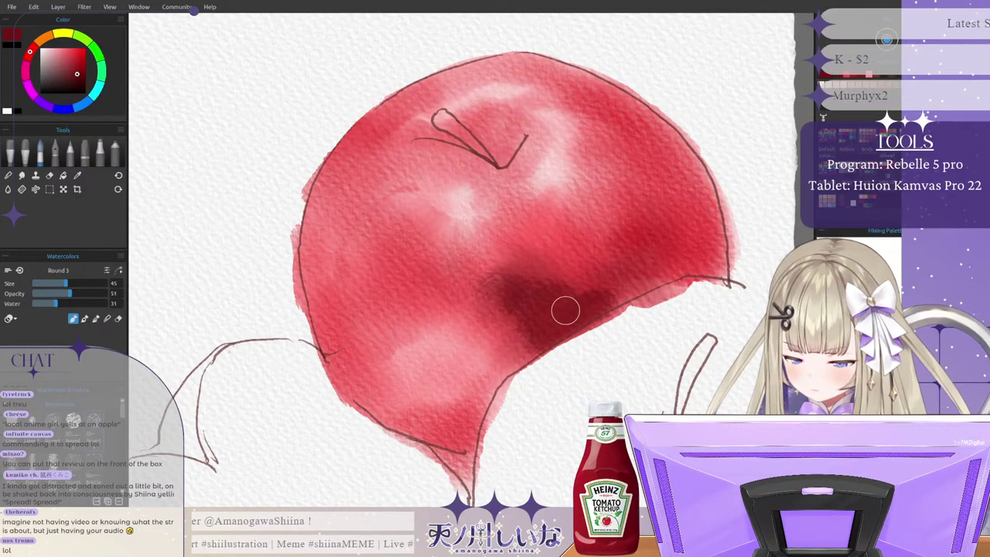
pyautogui.moveTo(596, 296)
pyautogui.mouseDown()
pyautogui.moveTo(613, 274)
pyautogui.moveTo(606, 300)
pyautogui.moveTo(665, 253)
pyautogui.moveTo(674, 261)
pyautogui.moveTo(627, 289)
pyautogui.moveTo(693, 253)
pyautogui.moveTo(685, 241)
pyautogui.moveTo(657, 259)
pyautogui.moveTo(683, 255)
pyautogui.moveTo(689, 206)
pyautogui.moveTo(672, 163)
pyautogui.moveTo(695, 210)
pyautogui.moveTo(693, 244)
pyautogui.moveTo(694, 207)
pyautogui.moveTo(709, 241)
pyautogui.moveTo(679, 173)
pyautogui.moveTo(694, 204)
pyautogui.moveTo(686, 197)
pyautogui.moveTo(699, 157)
pyautogui.moveTo(690, 253)
pyautogui.moveTo(693, 201)
pyautogui.moveTo(689, 225)
pyautogui.moveTo(647, 127)
pyautogui.moveTo(675, 202)
pyautogui.moveTo(671, 231)
pyautogui.moveTo(619, 252)
pyautogui.mouseUp()
pyautogui.moveTo(598, 205); pyautogui.dragTo(598, 275)
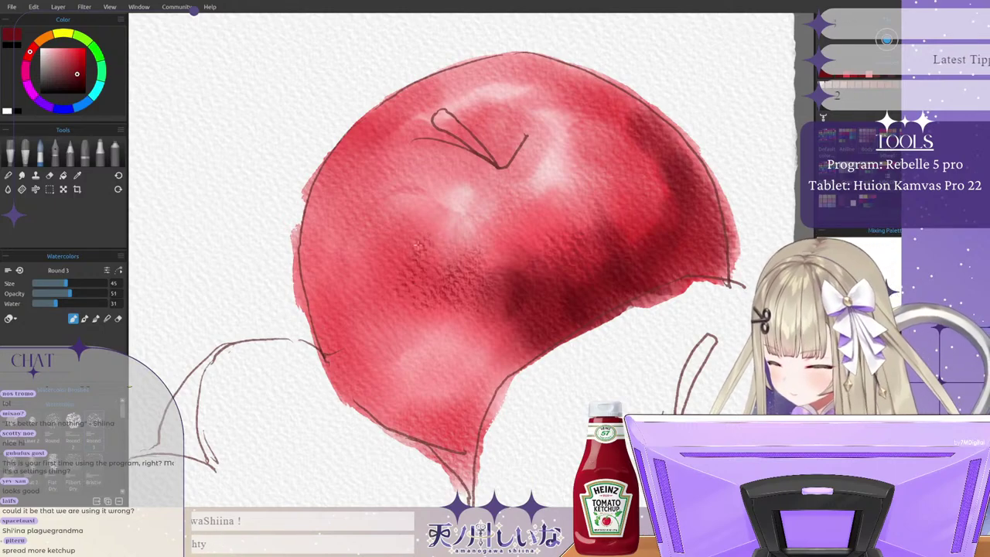
# Step: Paint dark red shading over the apple's left-centre area and down its lower-left edge, keeping the lower pale highlight
pyautogui.moveTo(416, 244); pyautogui.dragTo(399, 229)
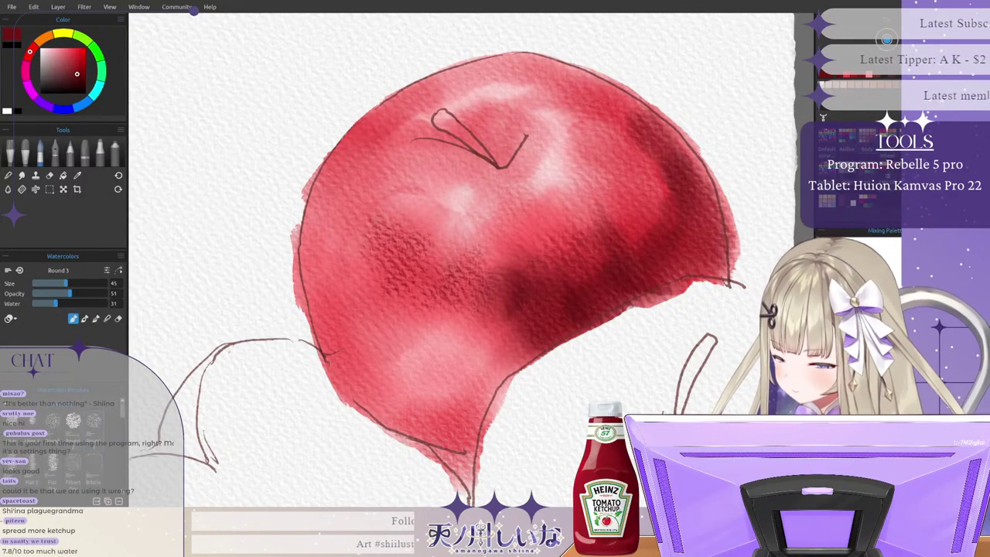
pyautogui.moveTo(341, 177)
pyautogui.mouseDown()
pyautogui.moveTo(344, 199)
pyautogui.moveTo(364, 186)
pyautogui.moveTo(378, 239)
pyautogui.mouseUp()
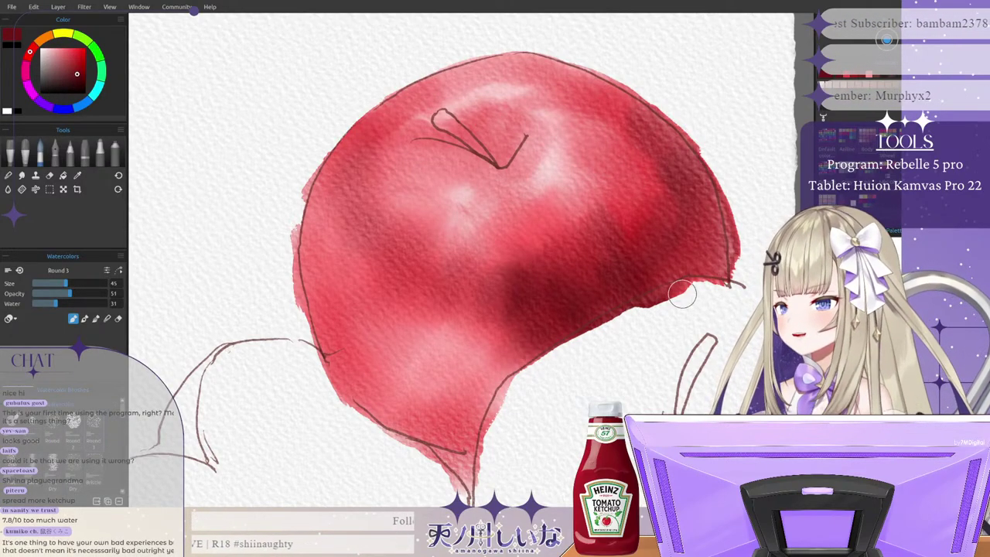
pyautogui.moveTo(424, 280)
pyautogui.mouseDown()
pyautogui.moveTo(358, 363)
pyautogui.moveTo(346, 363)
pyautogui.moveTo(319, 282)
pyautogui.mouseUp()
pyautogui.moveTo(333, 318)
pyautogui.mouseDown()
pyautogui.moveTo(308, 271)
pyautogui.moveTo(344, 372)
pyautogui.moveTo(356, 311)
pyautogui.moveTo(365, 325)
pyautogui.moveTo(371, 390)
pyautogui.mouseUp()
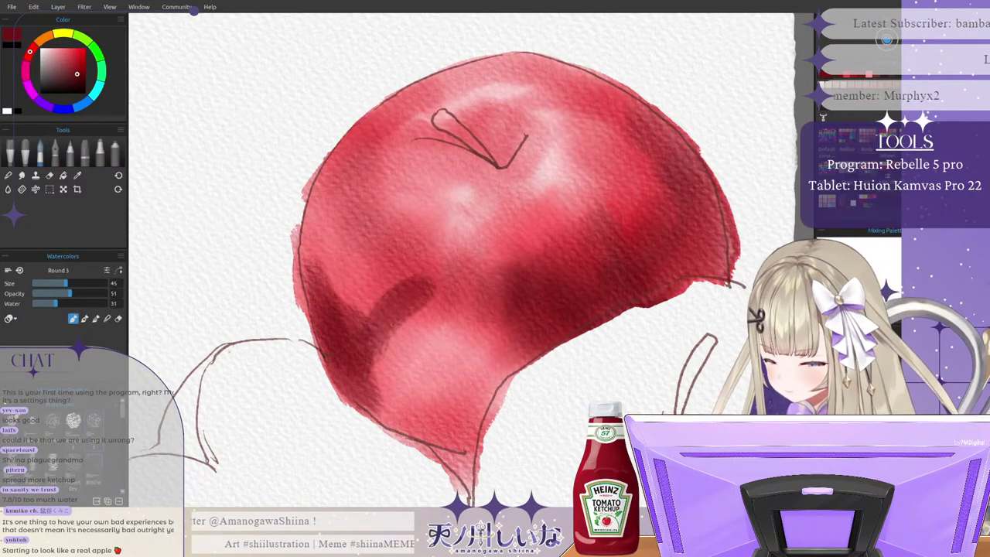
pyautogui.moveTo(418, 252)
pyautogui.mouseDown()
pyautogui.moveTo(403, 282)
pyautogui.moveTo(409, 300)
pyautogui.mouseUp()
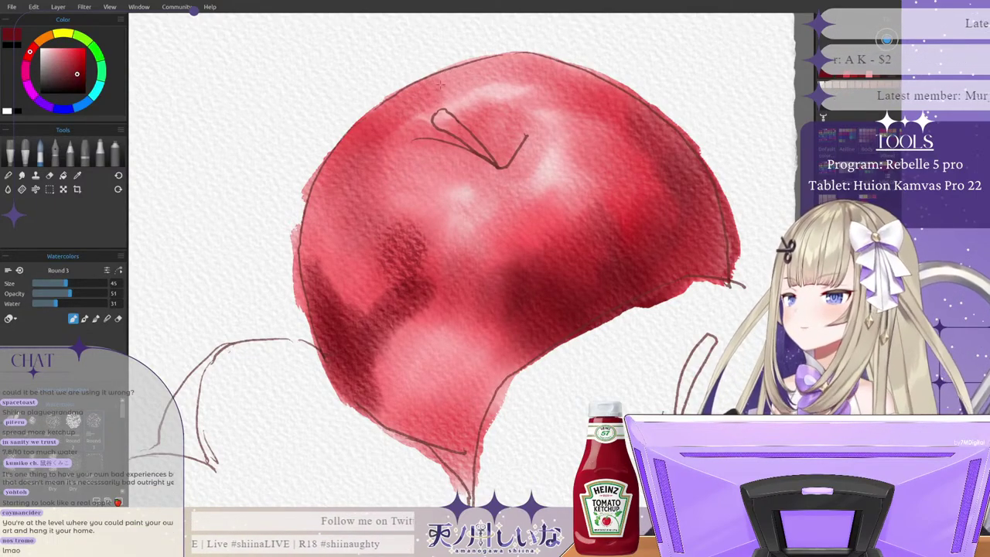
# Step: Darken the apple's top rim and the area above its bottom tip, framing the lower pale highlight
pyautogui.moveTo(439, 85)
pyautogui.mouseDown()
pyautogui.moveTo(468, 73)
pyautogui.moveTo(363, 131)
pyautogui.mouseUp()
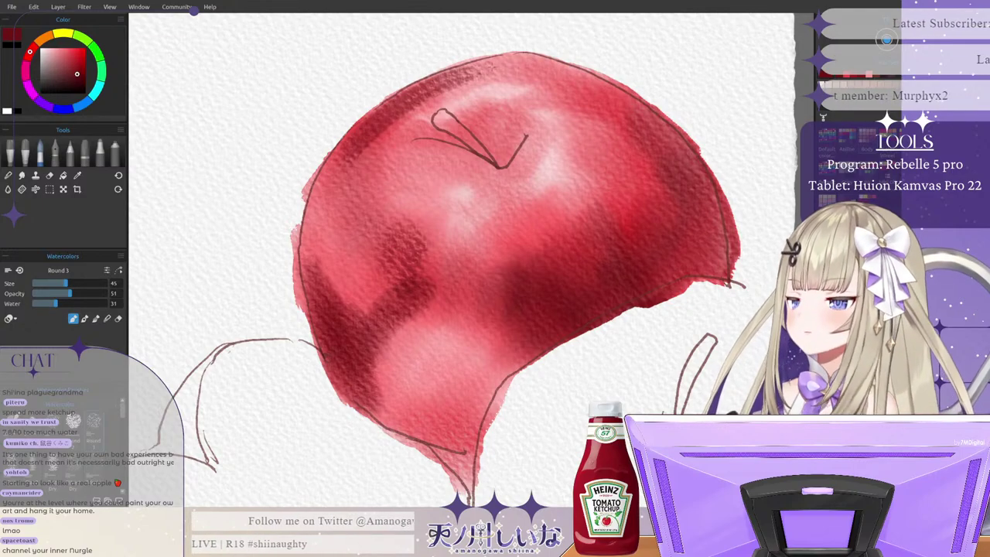
pyautogui.moveTo(580, 85)
pyautogui.mouseDown()
pyautogui.moveTo(548, 74)
pyautogui.moveTo(637, 120)
pyautogui.mouseUp()
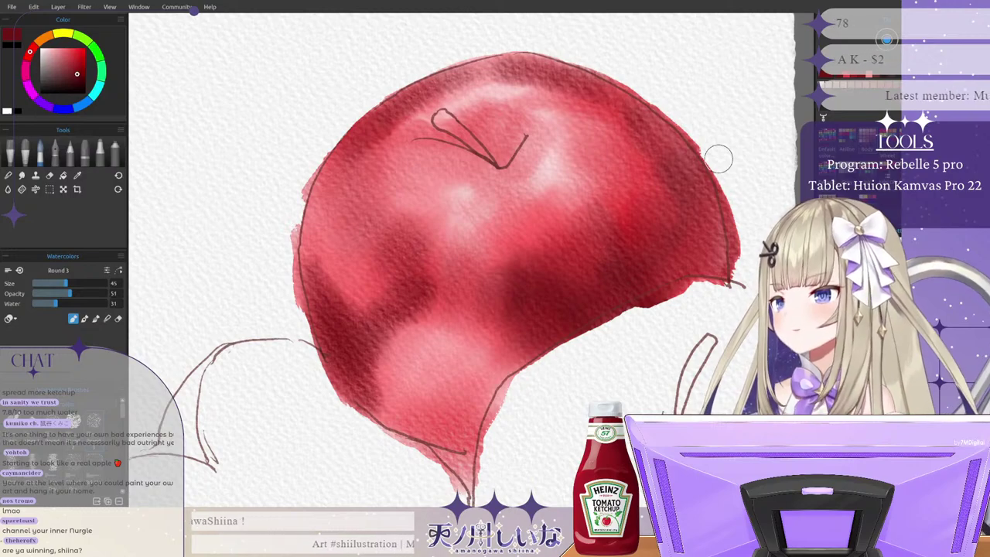
pyautogui.moveTo(437, 441)
pyautogui.mouseDown()
pyautogui.moveTo(460, 423)
pyautogui.moveTo(472, 430)
pyautogui.moveTo(489, 388)
pyautogui.moveTo(451, 464)
pyautogui.mouseUp()
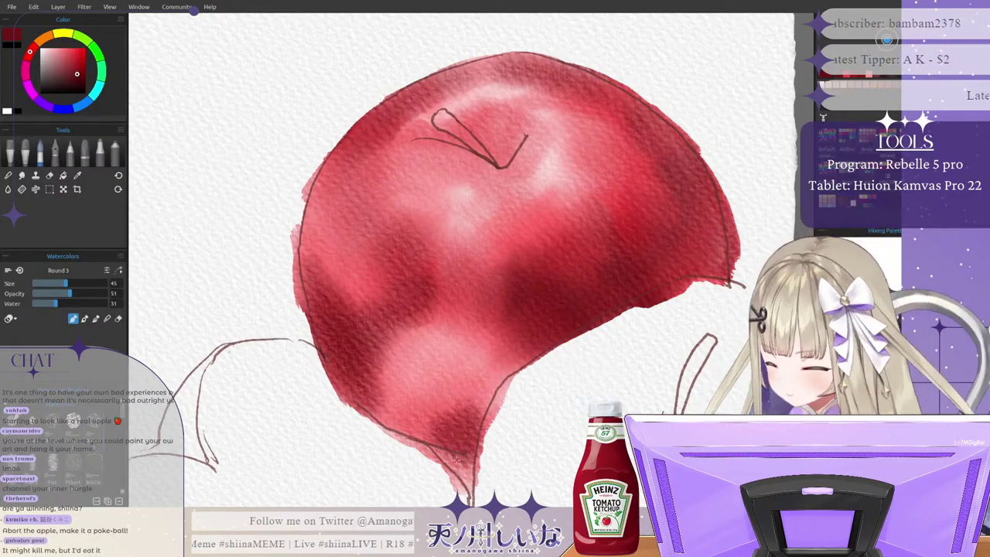
pyautogui.moveTo(455, 451); pyautogui.dragTo(408, 422)
pyautogui.moveTo(471, 435)
pyautogui.mouseDown()
pyautogui.moveTo(473, 406)
pyautogui.moveTo(506, 357)
pyautogui.mouseUp()
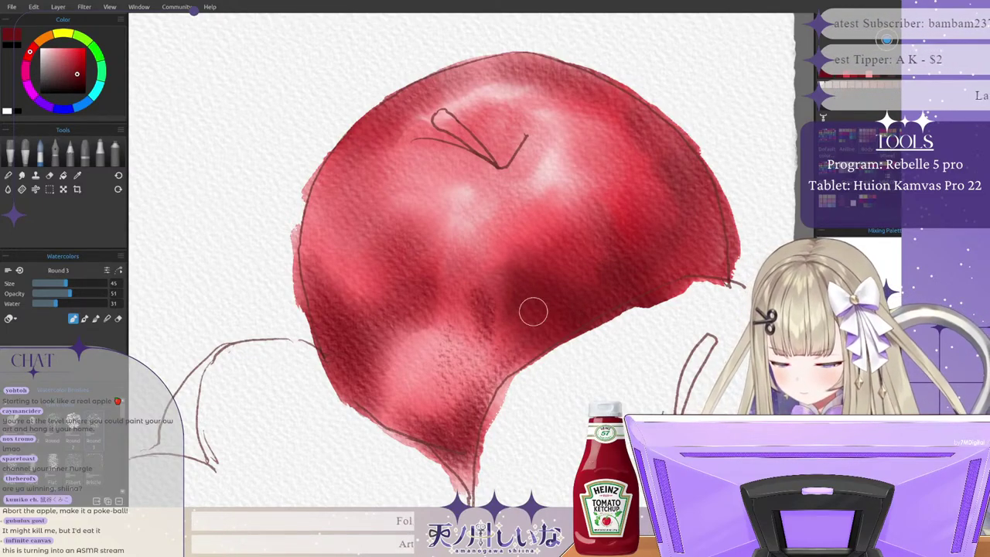
# Step: Extend the dark red shadow band across the apple's lower centre and up along its right side
pyautogui.moveTo(501, 294)
pyautogui.mouseDown()
pyautogui.moveTo(467, 311)
pyautogui.moveTo(430, 300)
pyautogui.mouseUp()
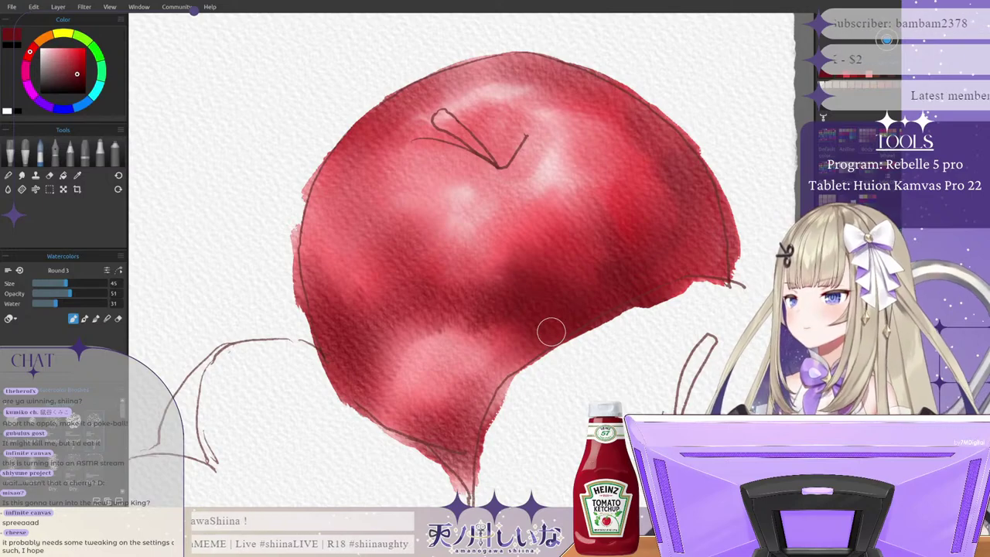
pyautogui.moveTo(638, 263)
pyautogui.mouseDown()
pyautogui.moveTo(686, 229)
pyautogui.moveTo(655, 270)
pyautogui.moveTo(624, 283)
pyautogui.moveTo(610, 269)
pyautogui.moveTo(559, 289)
pyautogui.moveTo(529, 276)
pyautogui.moveTo(512, 297)
pyautogui.mouseUp()
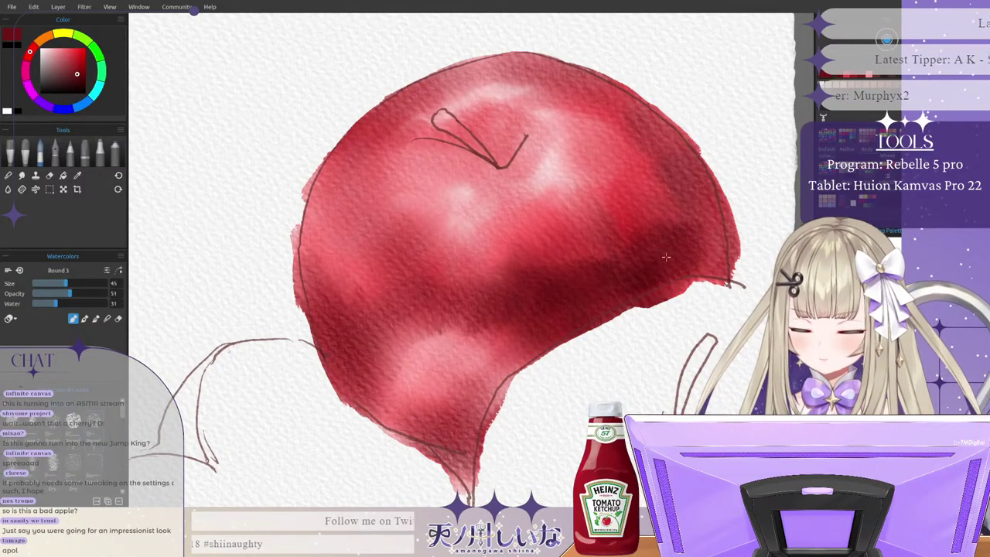
pyautogui.moveTo(675, 245)
pyautogui.mouseDown()
pyautogui.moveTo(700, 240)
pyautogui.moveTo(694, 205)
pyautogui.moveTo(639, 133)
pyautogui.mouseUp()
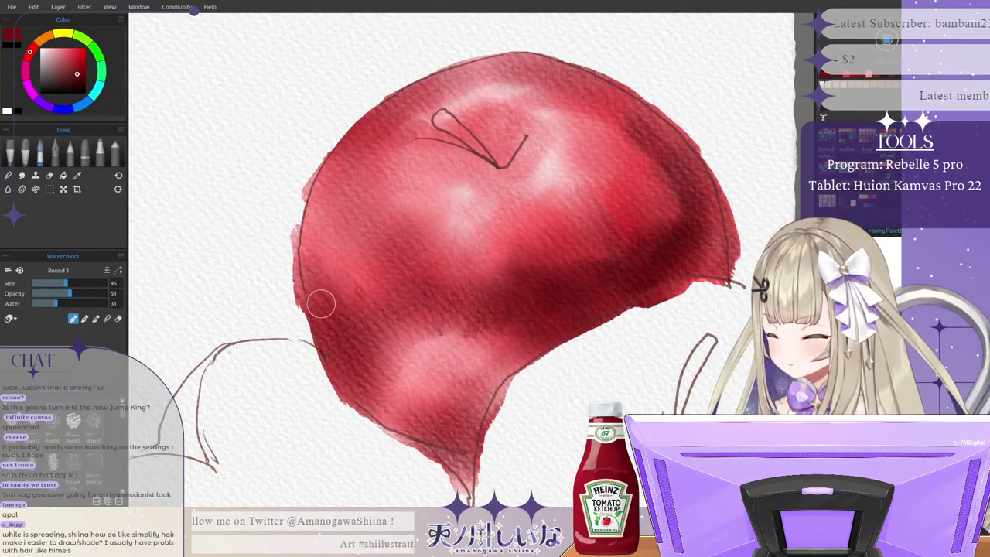
# Step: Deepen the dark red shading along the apple's left edge, down to the lower-left curve
pyautogui.moveTo(325, 314); pyautogui.dragTo(371, 392)
pyautogui.moveTo(317, 285); pyautogui.dragTo(310, 229)
pyautogui.moveTo(374, 393); pyautogui.dragTo(351, 356)
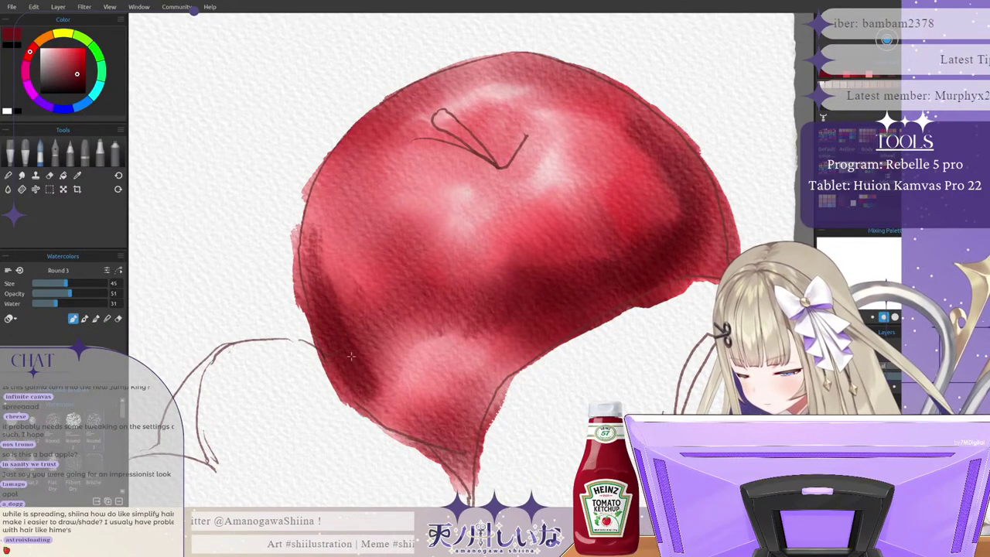
pyautogui.moveTo(337, 304)
pyautogui.mouseDown()
pyautogui.moveTo(369, 350)
pyautogui.moveTo(415, 324)
pyautogui.moveTo(373, 376)
pyautogui.mouseUp()
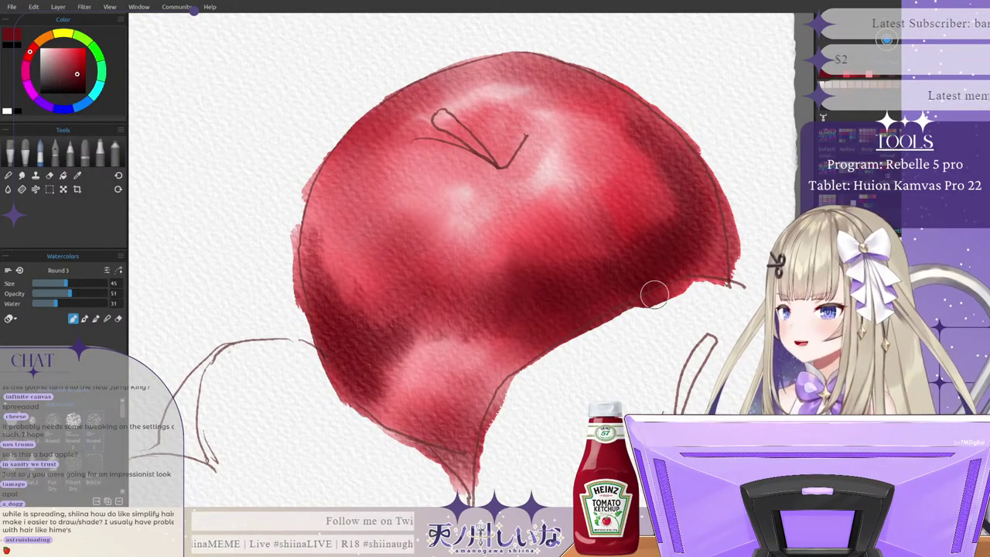
# Step: Layer more dark red over the apple's lower-right shadow, its left-centre area and the upper-left rim
pyautogui.moveTo(598, 298)
pyautogui.mouseDown()
pyautogui.moveTo(703, 264)
pyautogui.moveTo(711, 241)
pyautogui.moveTo(703, 231)
pyautogui.mouseUp()
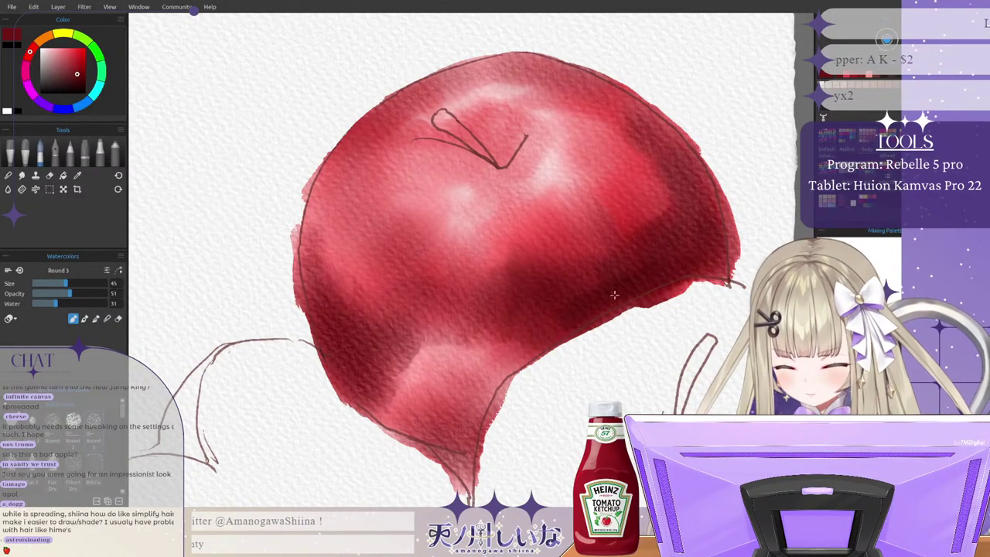
pyautogui.moveTo(615, 295)
pyautogui.mouseDown()
pyautogui.moveTo(645, 270)
pyautogui.moveTo(696, 256)
pyautogui.mouseUp()
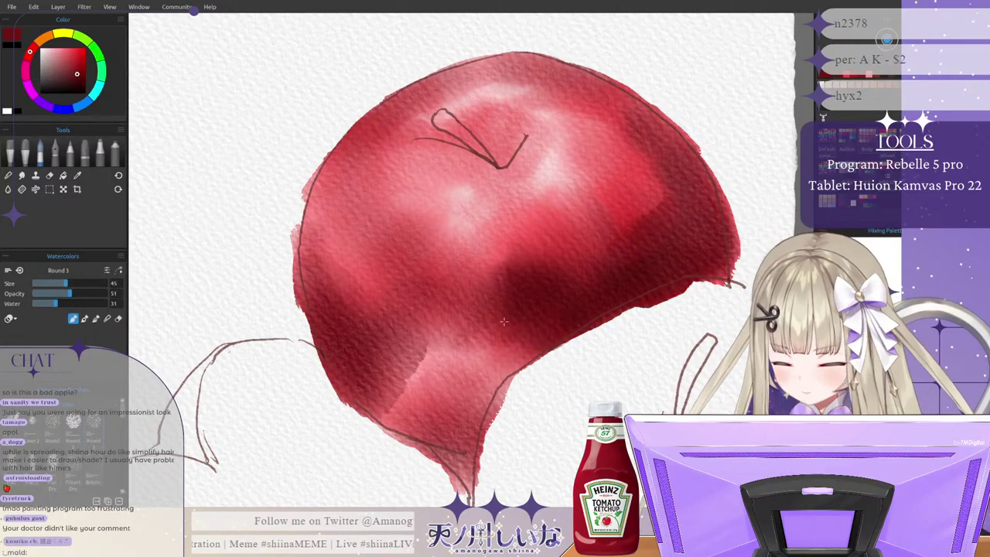
pyautogui.moveTo(498, 307)
pyautogui.mouseDown()
pyautogui.moveTo(478, 266)
pyautogui.moveTo(479, 305)
pyautogui.moveTo(452, 260)
pyautogui.moveTo(446, 304)
pyautogui.moveTo(430, 325)
pyautogui.moveTo(424, 260)
pyautogui.moveTo(415, 321)
pyautogui.moveTo(402, 261)
pyautogui.mouseUp()
pyautogui.moveTo(337, 182)
pyautogui.mouseDown()
pyautogui.moveTo(378, 126)
pyautogui.moveTo(383, 137)
pyautogui.mouseUp()
pyautogui.moveTo(346, 219)
pyautogui.mouseDown()
pyautogui.moveTo(382, 186)
pyautogui.moveTo(373, 224)
pyautogui.moveTo(406, 255)
pyautogui.moveTo(434, 259)
pyautogui.mouseUp()
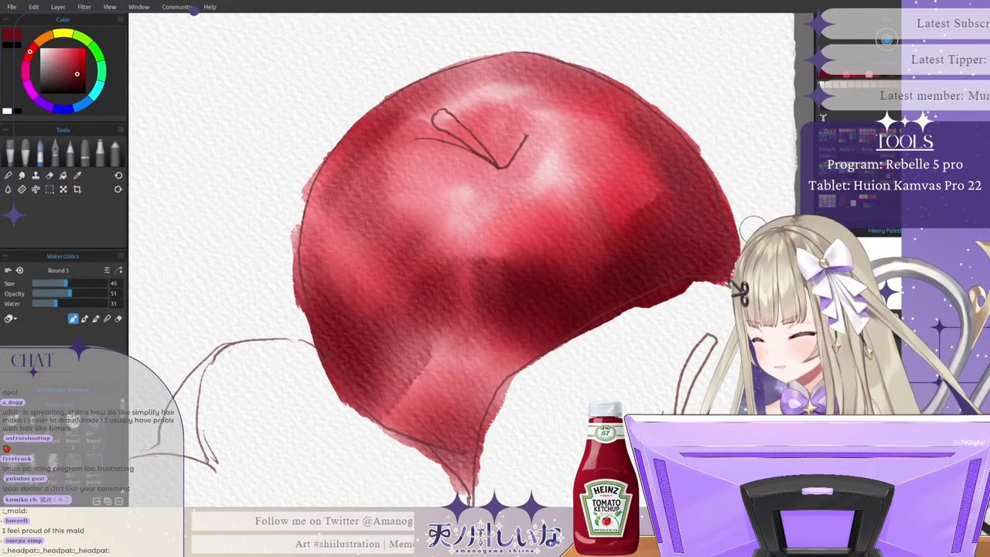
pyautogui.moveTo(441, 92); pyautogui.dragTo(409, 115)
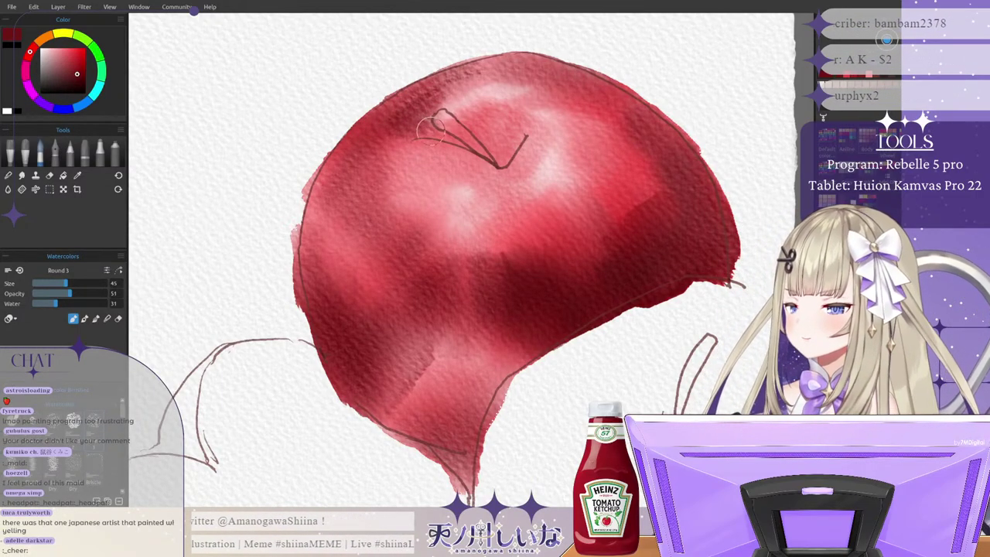
# Step: Choose a bright saturated red and glaze it left of the stem and around the central highlights
pyautogui.click(78, 53)
pyautogui.moveTo(371, 174); pyautogui.dragTo(365, 170)
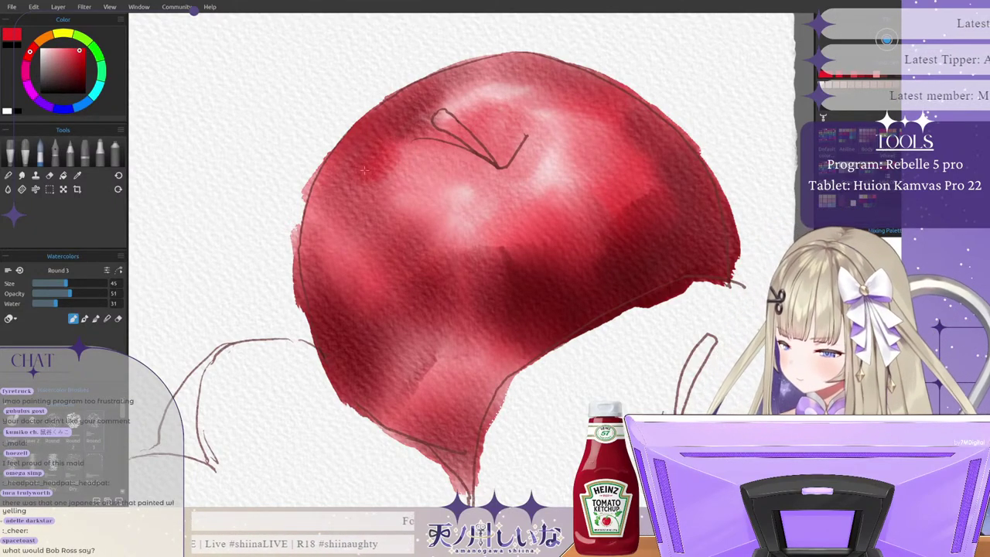
pyautogui.moveTo(393, 139)
pyautogui.mouseDown()
pyautogui.moveTo(379, 178)
pyautogui.moveTo(430, 149)
pyautogui.moveTo(461, 158)
pyautogui.mouseUp()
pyautogui.moveTo(353, 166); pyautogui.dragTo(334, 184)
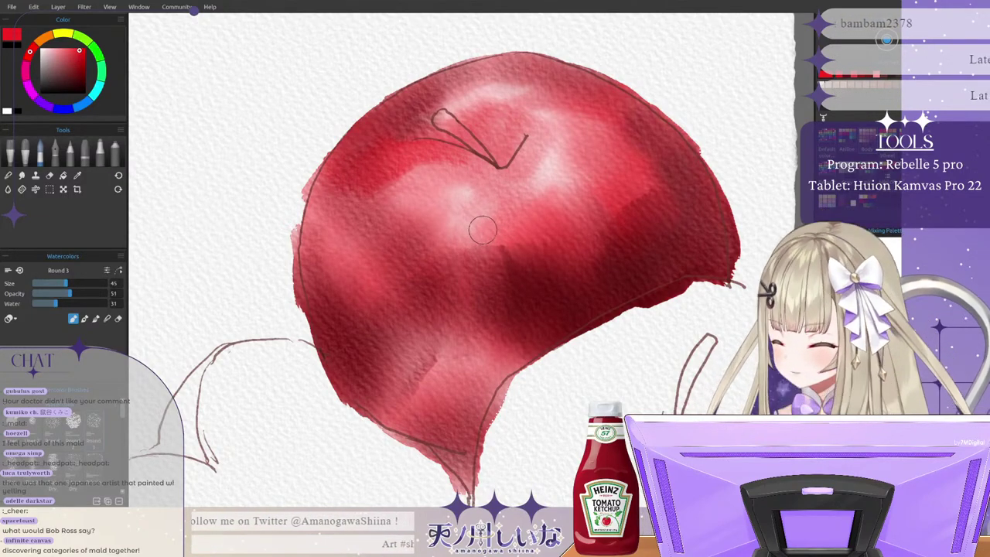
pyautogui.moveTo(488, 206)
pyautogui.mouseDown()
pyautogui.moveTo(424, 174)
pyautogui.moveTo(520, 178)
pyautogui.mouseUp()
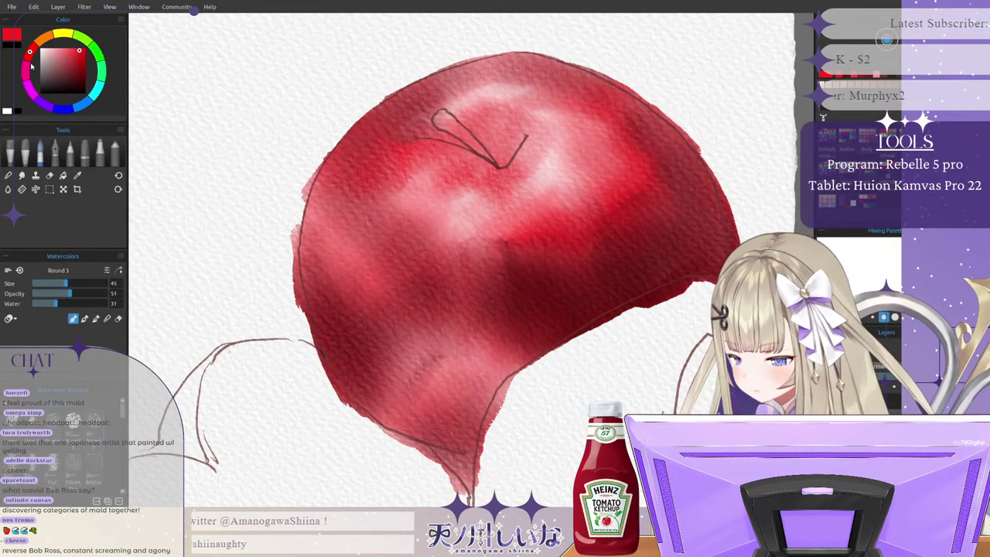
# Step: Choose a dark magenta and glaze it over the shadows at the apple's lower centre, upper-left rim and left-centre
pyautogui.moveTo(31, 66); pyautogui.dragTo(25, 69)
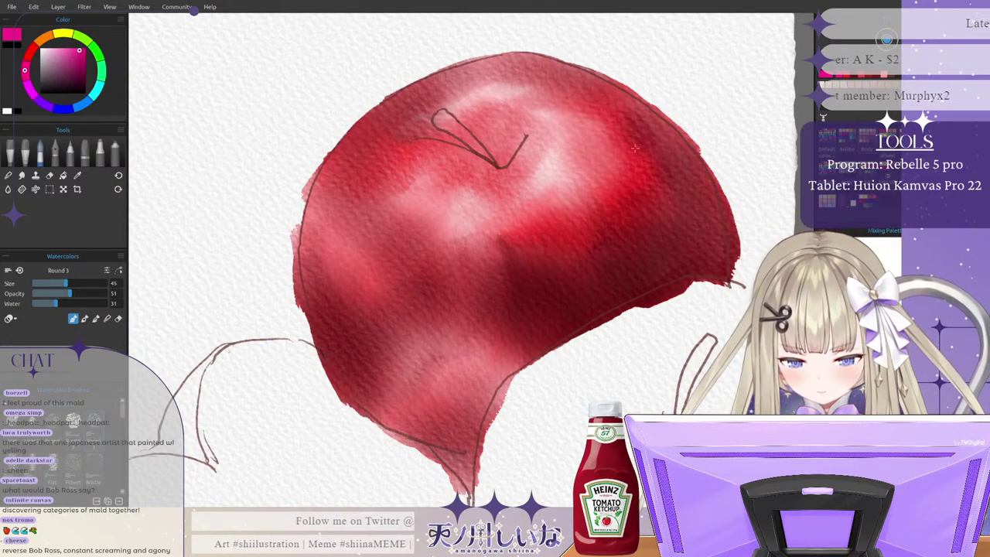
pyautogui.click(78, 60)
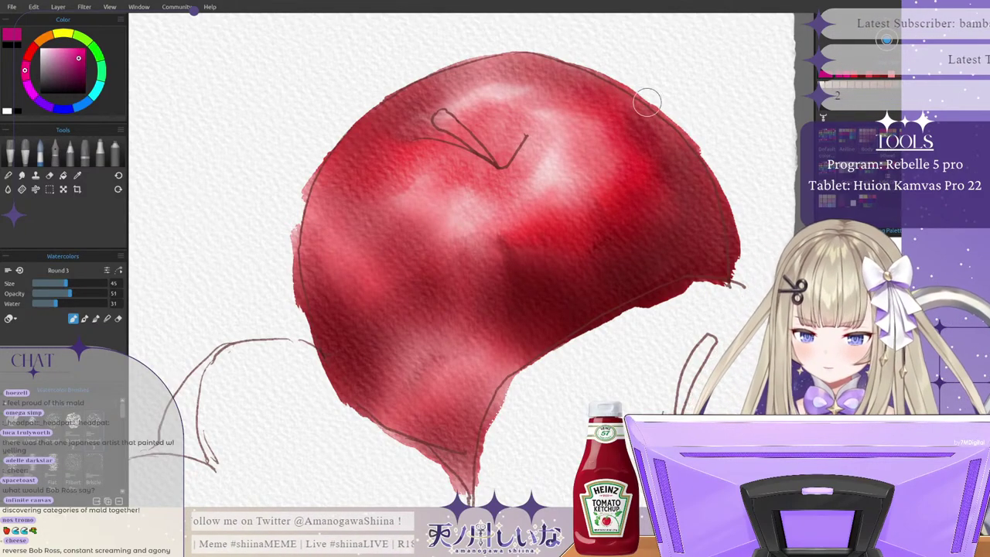
pyautogui.click(75, 69)
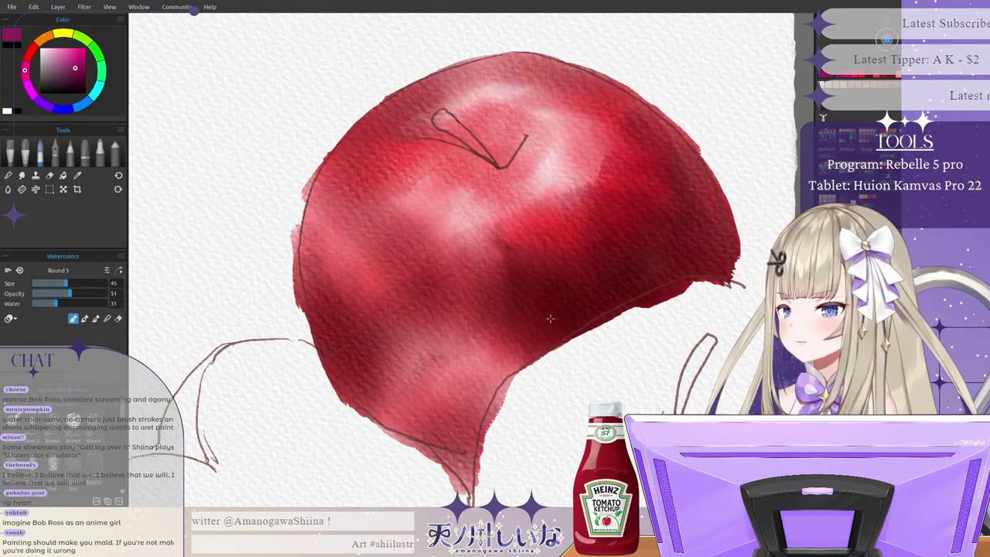
pyautogui.moveTo(550, 318)
pyautogui.mouseDown()
pyautogui.moveTo(472, 276)
pyautogui.moveTo(435, 284)
pyautogui.mouseUp()
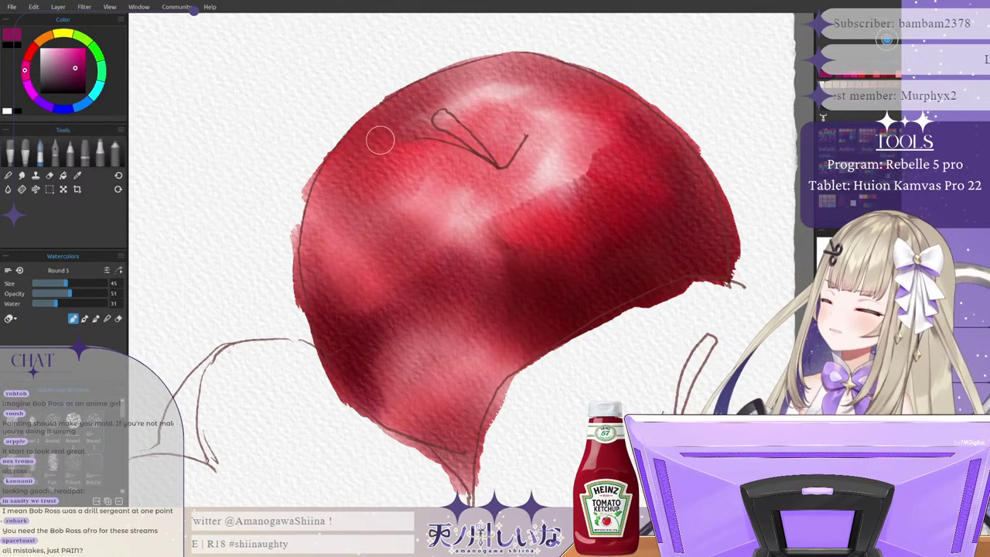
pyautogui.moveTo(392, 113)
pyautogui.mouseDown()
pyautogui.moveTo(349, 154)
pyautogui.moveTo(416, 100)
pyautogui.moveTo(343, 171)
pyautogui.moveTo(324, 196)
pyautogui.mouseUp()
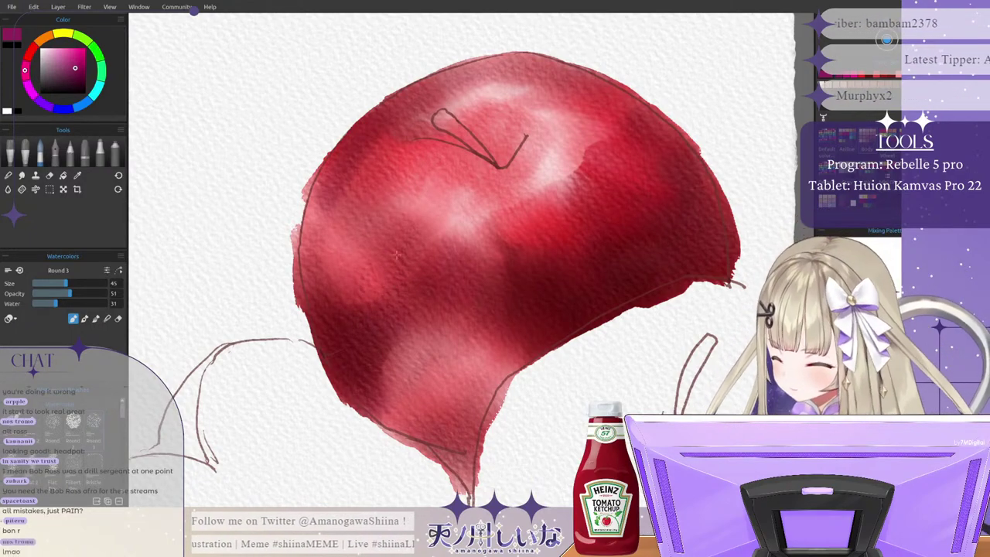
pyautogui.moveTo(394, 255)
pyautogui.mouseDown()
pyautogui.moveTo(402, 211)
pyautogui.moveTo(381, 232)
pyautogui.moveTo(357, 219)
pyautogui.mouseUp()
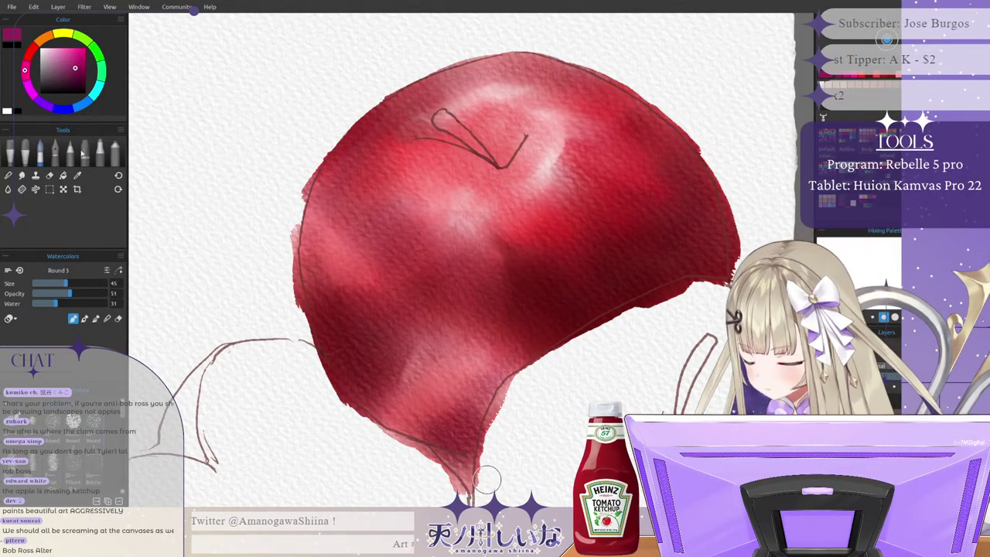
# Step: Erase the red spilling past the outline beside the bottom tip and below the lower-right curve with the Round Medium eraser
pyautogui.press('e')
pyautogui.moveTo(520, 386); pyautogui.dragTo(491, 453)
pyautogui.moveTo(495, 414); pyautogui.dragTo(486, 467)
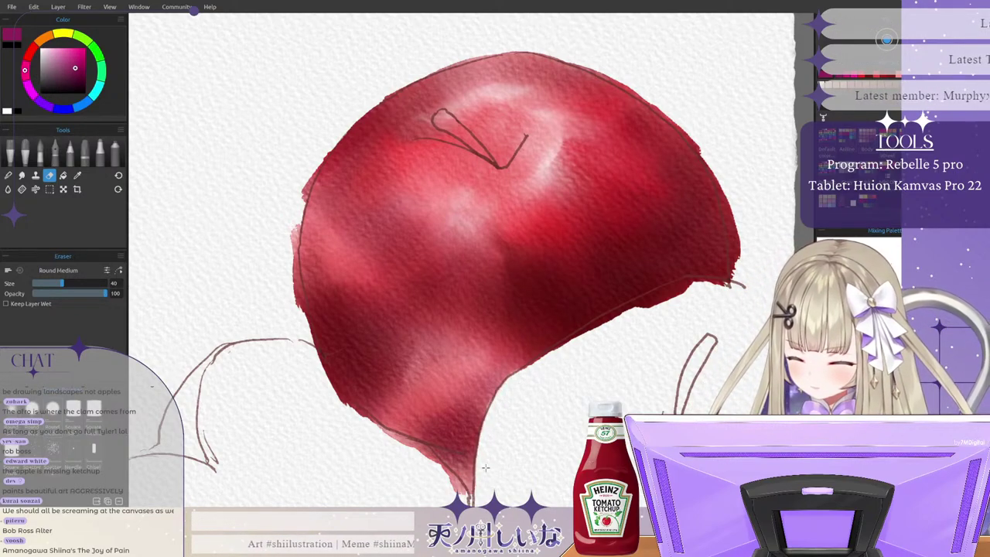
pyautogui.moveTo(711, 297)
pyautogui.mouseDown()
pyautogui.moveTo(604, 346)
pyautogui.moveTo(687, 292)
pyautogui.moveTo(586, 341)
pyautogui.mouseUp()
# Step: Switch to the Chisel eraser and trim the remaining red fringe cleanly along the apple's lower-right curve
pyautogui.press('e')
pyautogui.click(56, 410)
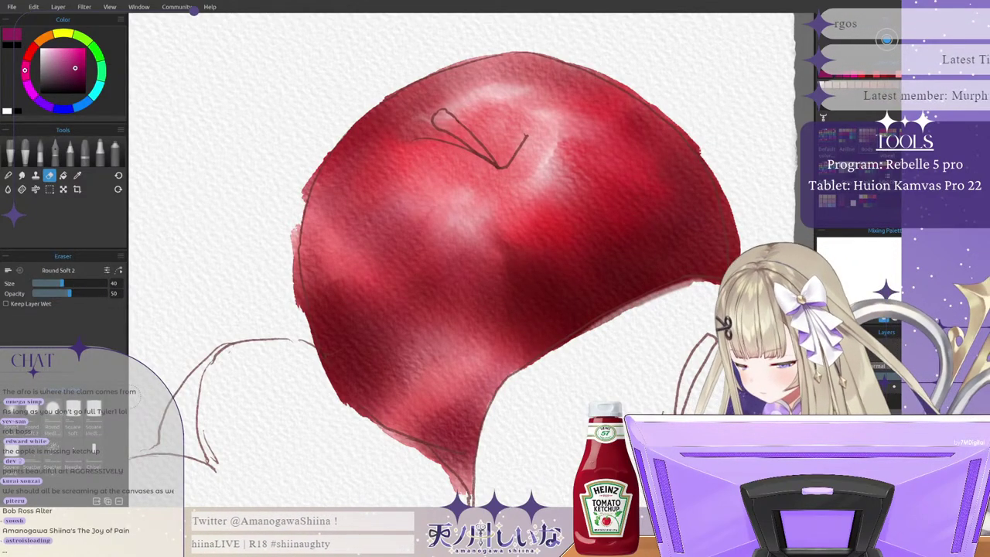
pyautogui.click(95, 449)
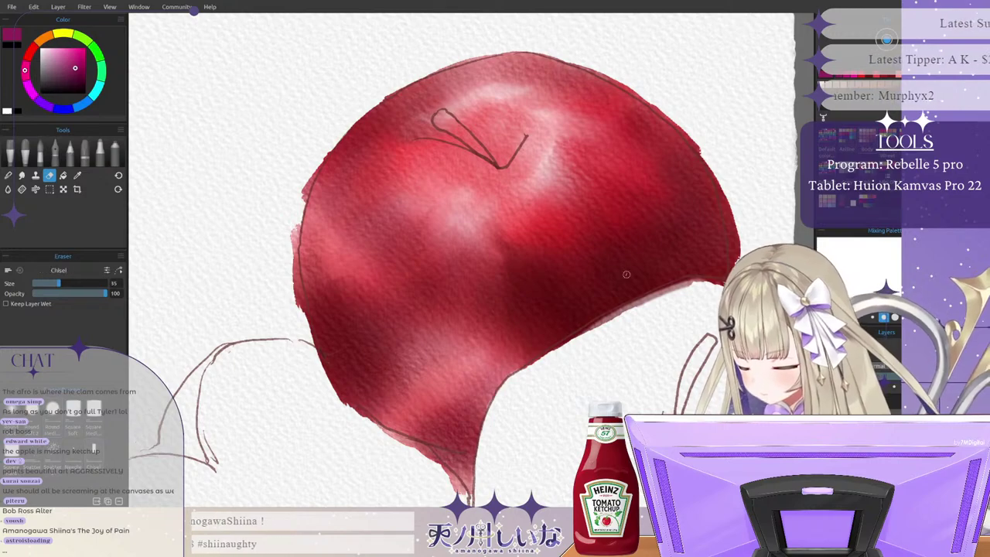
pyautogui.moveTo(683, 291)
pyautogui.mouseDown()
pyautogui.moveTo(640, 302)
pyautogui.moveTo(571, 343)
pyautogui.mouseUp()
pyautogui.moveTo(639, 304); pyautogui.dragTo(600, 322)
pyautogui.moveTo(716, 283)
pyautogui.mouseDown()
pyautogui.moveTo(624, 307)
pyautogui.moveTo(539, 359)
pyautogui.mouseUp()
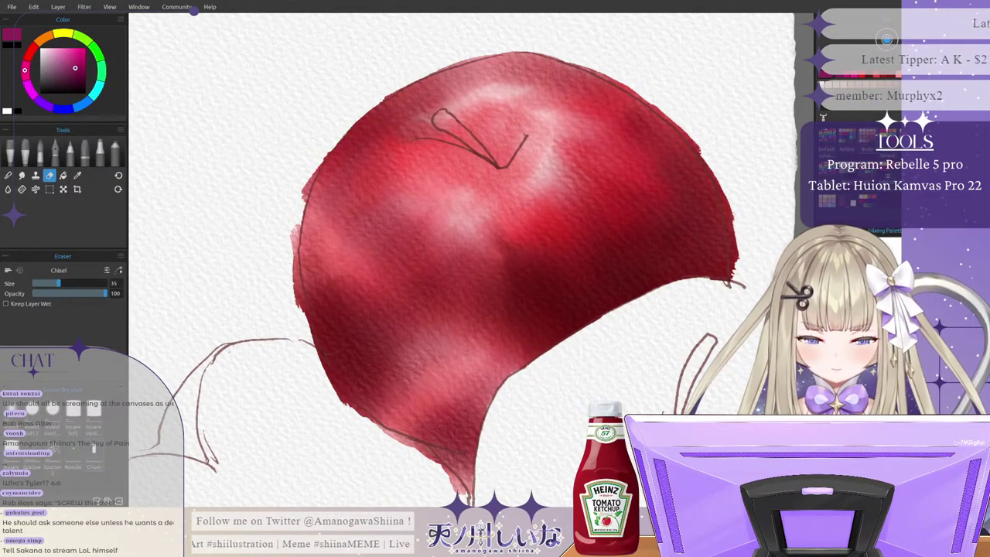
# Step: Erase the paint spilling past the apple's right outline up to the upper-right edge, undoing a stray stroke
pyautogui.moveTo(740, 243); pyautogui.dragTo(706, 160)
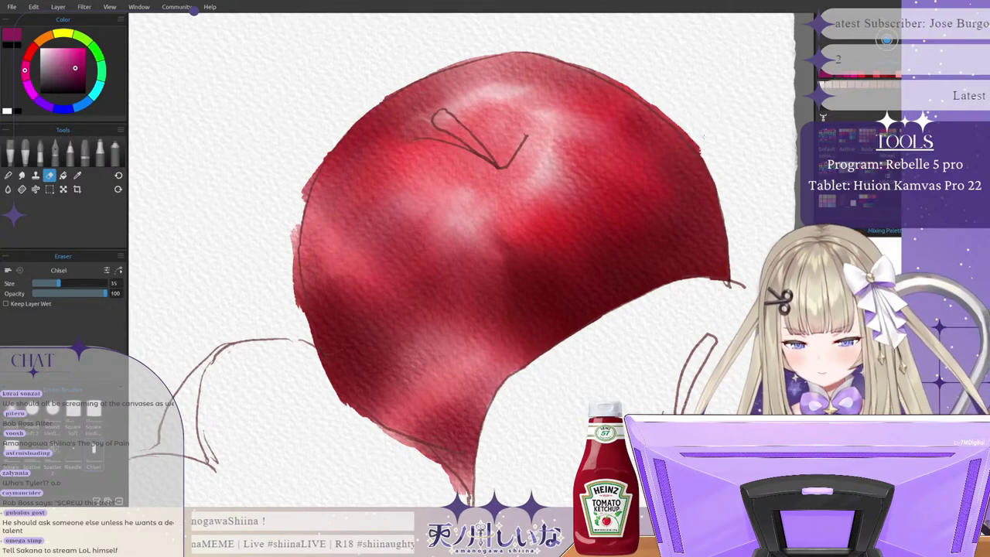
pyautogui.moveTo(699, 150)
pyautogui.mouseDown()
pyautogui.moveTo(637, 95)
pyautogui.moveTo(702, 152)
pyautogui.moveTo(710, 175)
pyautogui.mouseUp()
pyautogui.hotkey('ctrl', 'z')
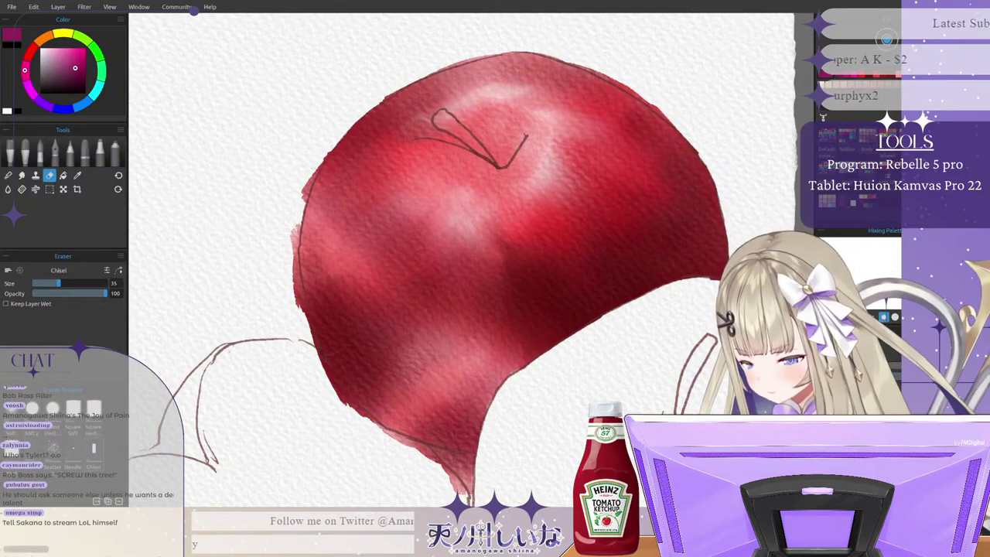
# Step: Erase the paint spilling past the apple's left and lower-left outline down to the bottom tip
pyautogui.moveTo(302, 201)
pyautogui.mouseDown()
pyautogui.moveTo(329, 147)
pyautogui.moveTo(294, 251)
pyautogui.moveTo(298, 224)
pyautogui.moveTo(300, 311)
pyautogui.mouseUp()
pyautogui.moveTo(300, 259); pyautogui.dragTo(313, 345)
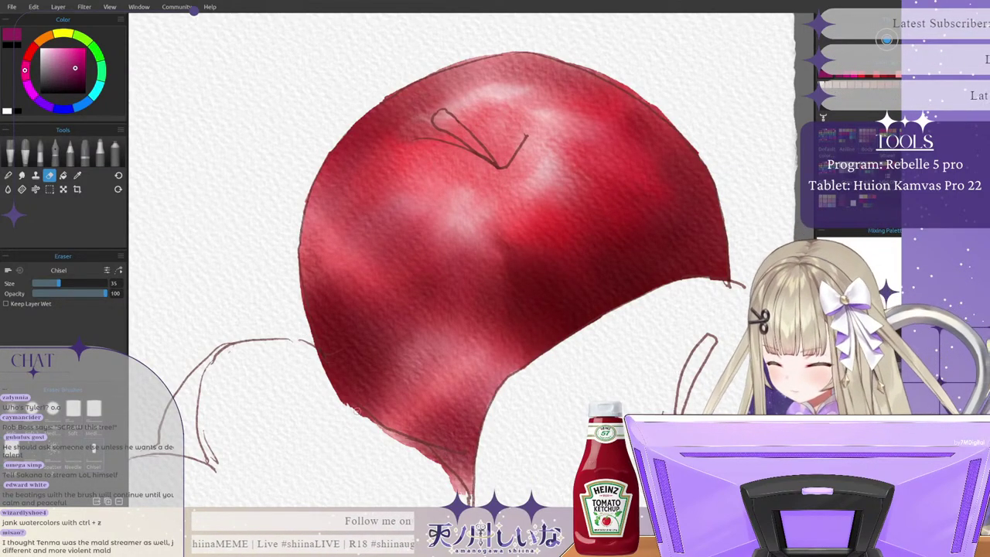
pyautogui.moveTo(338, 393)
pyautogui.mouseDown()
pyautogui.moveTo(384, 430)
pyautogui.moveTo(356, 404)
pyautogui.mouseUp()
pyautogui.moveTo(389, 434); pyautogui.dragTo(460, 487)
pyautogui.moveTo(430, 456); pyautogui.dragTo(467, 494)
pyautogui.moveTo(442, 462); pyautogui.dragTo(465, 488)
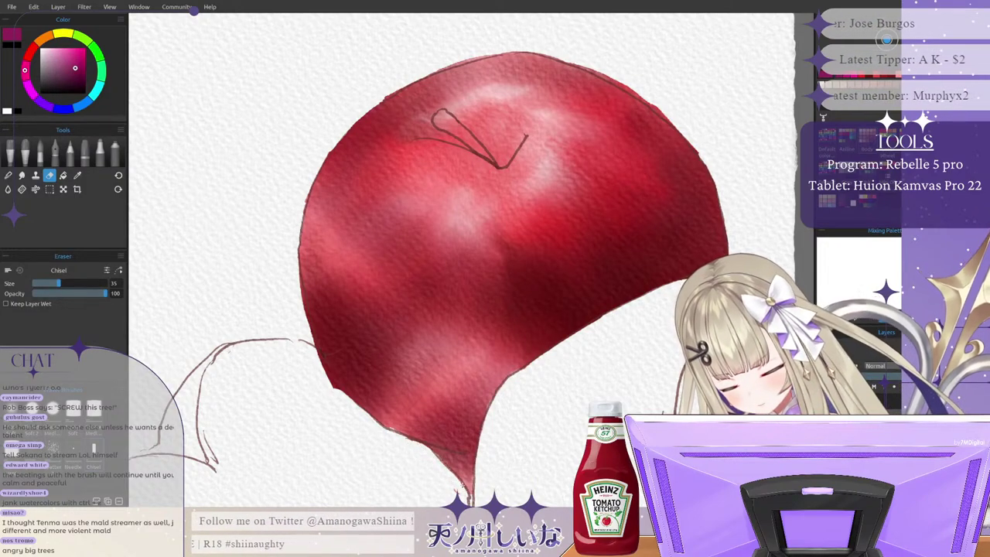
pyautogui.moveTo(317, 353); pyautogui.dragTo(338, 391)
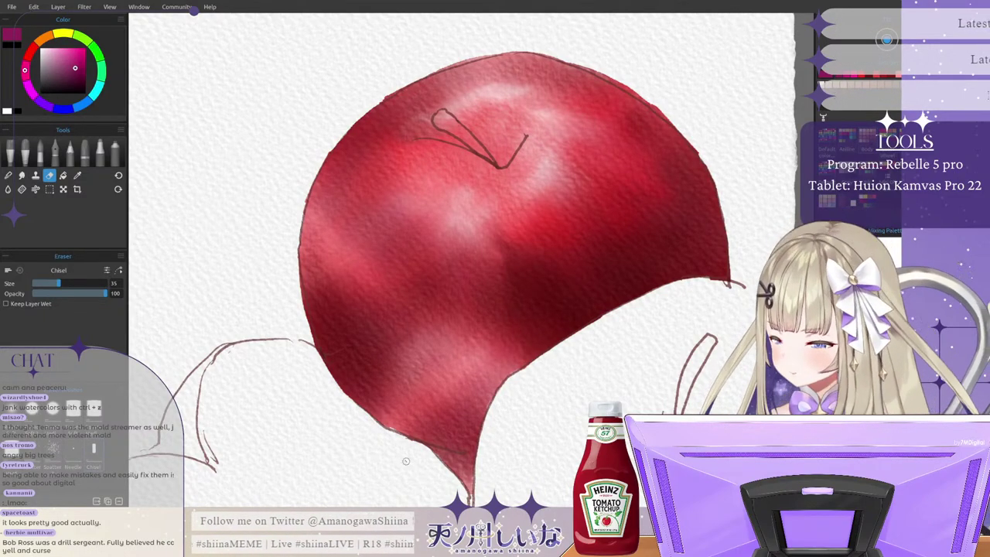
# Step: Switch to the Round 5 watercolor brush in dark red and deepen the apple's centre and the lower area around the bottom tip
pyautogui.click(41, 152)
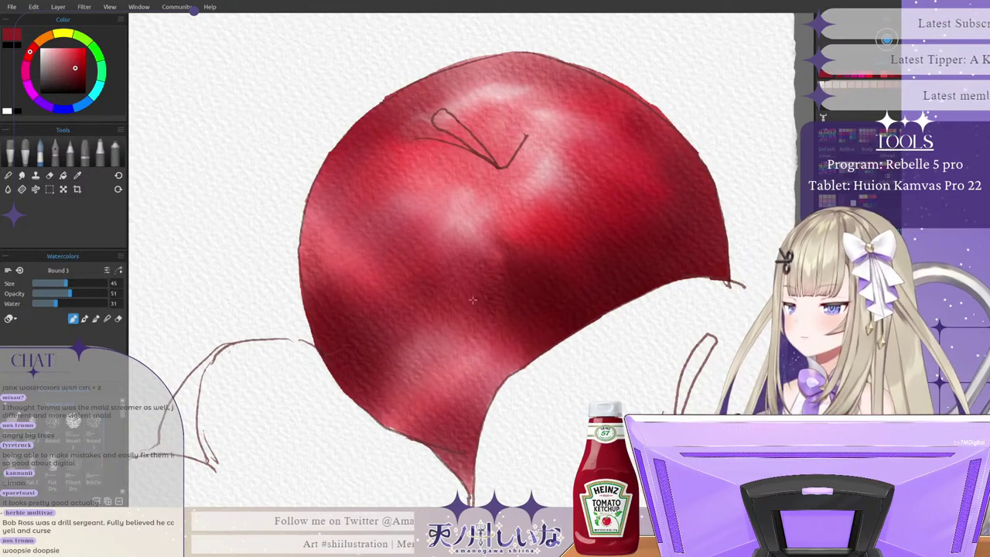
pyautogui.moveTo(462, 239)
pyautogui.mouseDown()
pyautogui.moveTo(433, 254)
pyautogui.moveTo(416, 285)
pyautogui.moveTo(410, 230)
pyautogui.mouseUp()
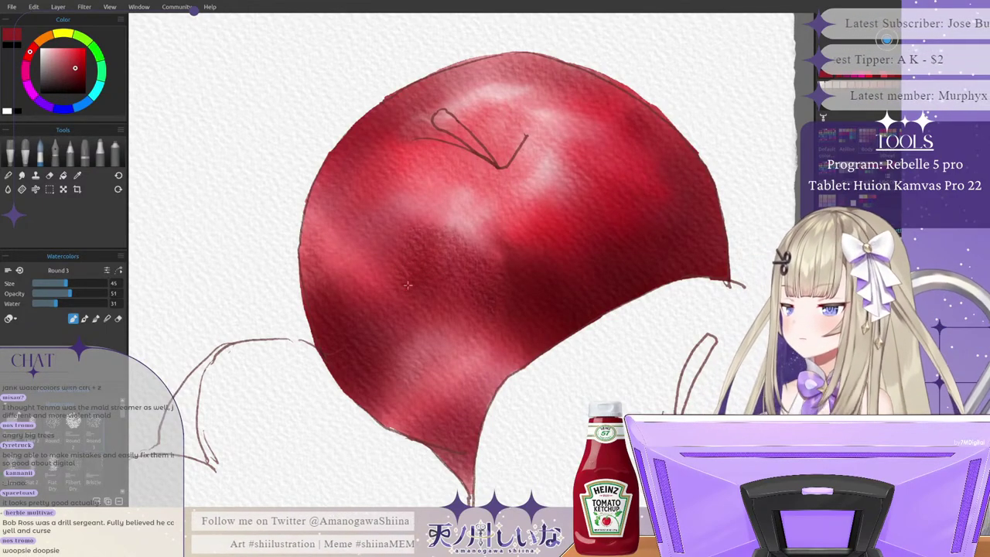
pyautogui.moveTo(408, 295); pyautogui.dragTo(432, 276)
pyautogui.moveTo(443, 166)
pyautogui.mouseDown()
pyautogui.moveTo(428, 178)
pyautogui.moveTo(510, 183)
pyautogui.mouseUp()
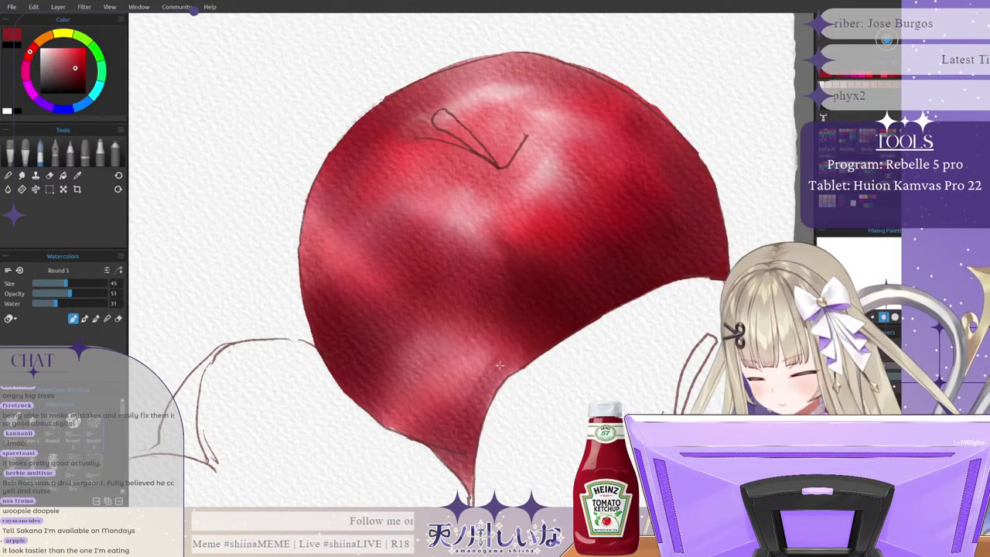
pyautogui.moveTo(500, 365)
pyautogui.mouseDown()
pyautogui.moveTo(449, 443)
pyautogui.moveTo(464, 478)
pyautogui.mouseUp()
pyautogui.moveTo(506, 369); pyautogui.dragTo(457, 447)
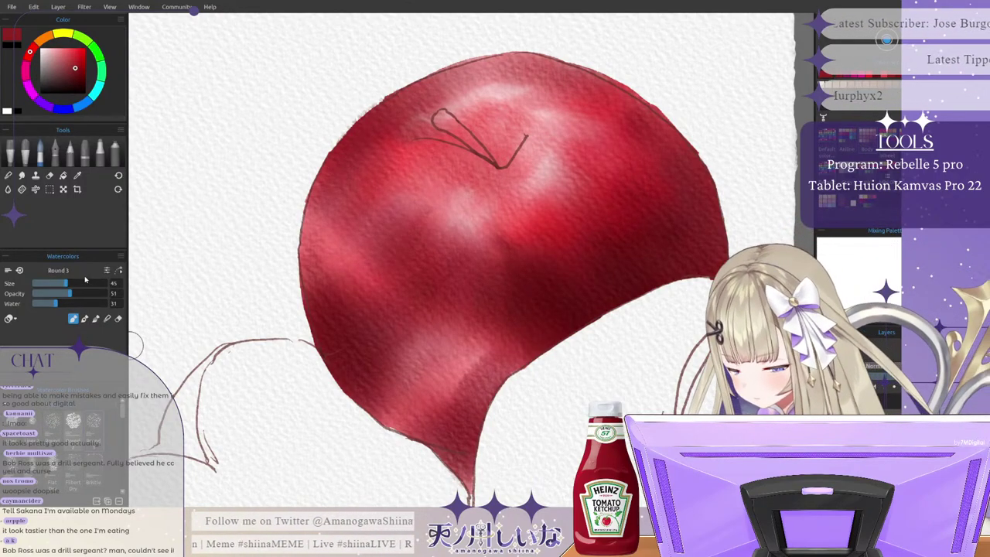
# Step: Reduce the brush size to 37 and darken the apple's upper rim, then glaze brighter red above the top highlight
pyautogui.moveTo(66, 284); pyautogui.dragTo(60, 284)
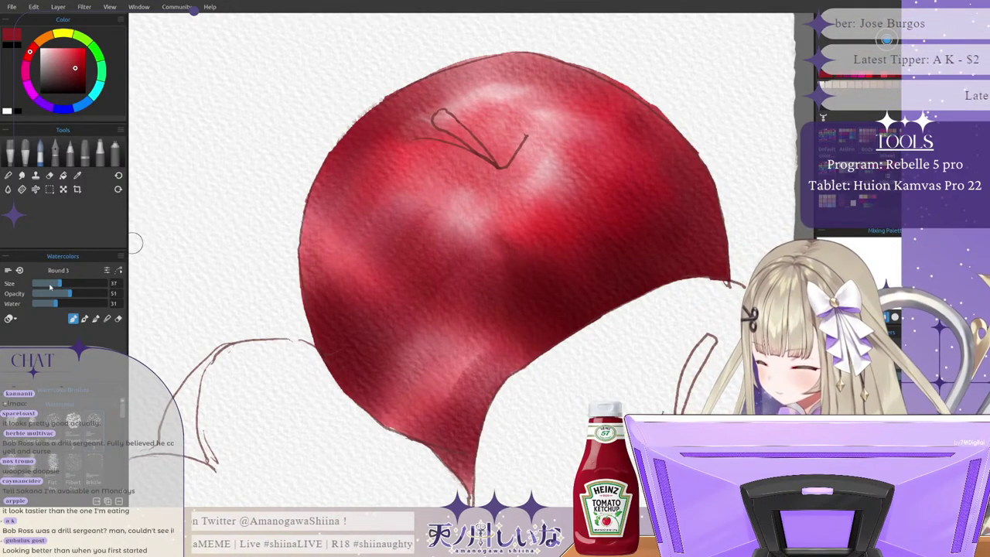
pyautogui.moveTo(461, 74)
pyautogui.mouseDown()
pyautogui.moveTo(510, 64)
pyautogui.moveTo(400, 100)
pyautogui.moveTo(512, 62)
pyautogui.moveTo(602, 89)
pyautogui.moveTo(509, 64)
pyautogui.mouseUp()
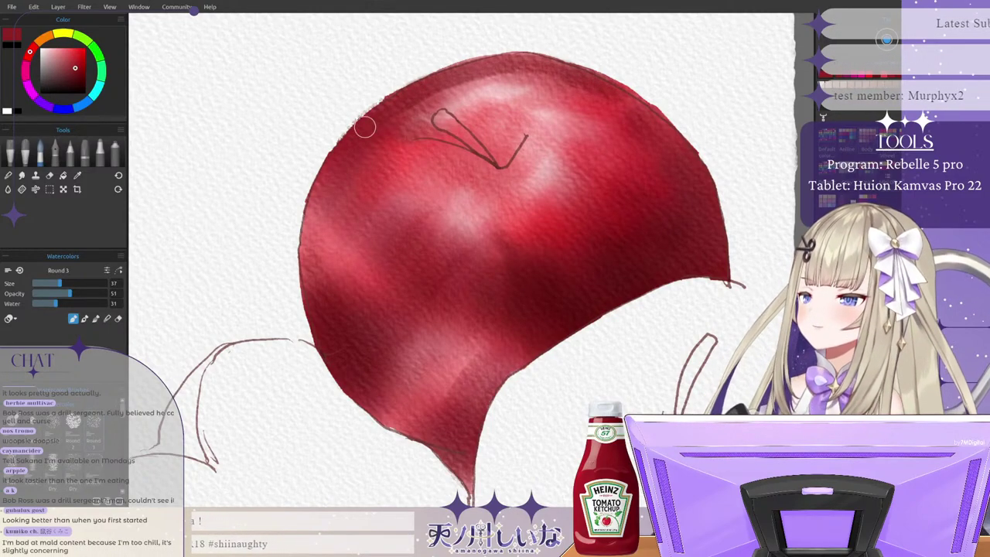
pyautogui.click(77, 56)
pyautogui.moveTo(507, 80); pyautogui.dragTo(399, 116)
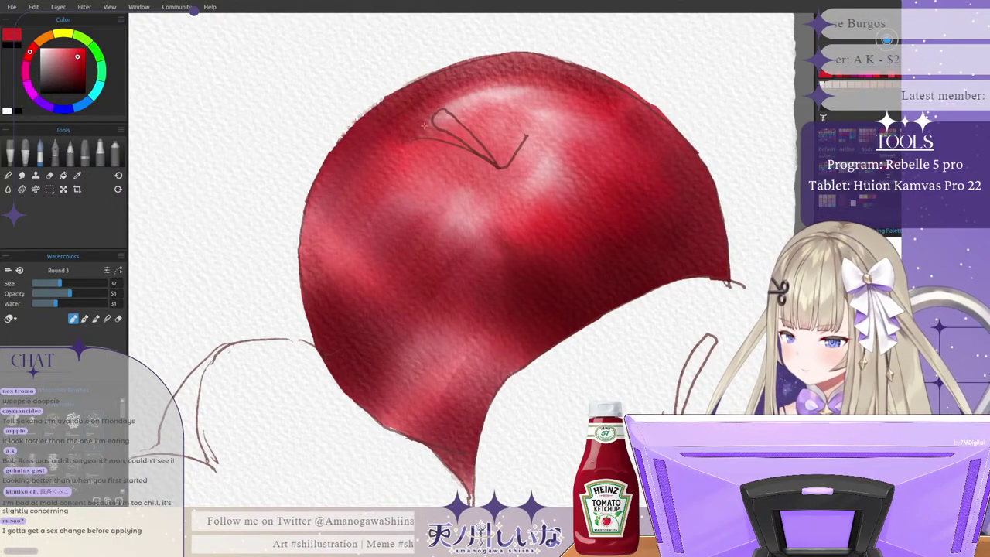
pyautogui.moveTo(583, 86)
pyautogui.mouseDown()
pyautogui.moveTo(355, 167)
pyautogui.moveTo(362, 180)
pyautogui.mouseUp()
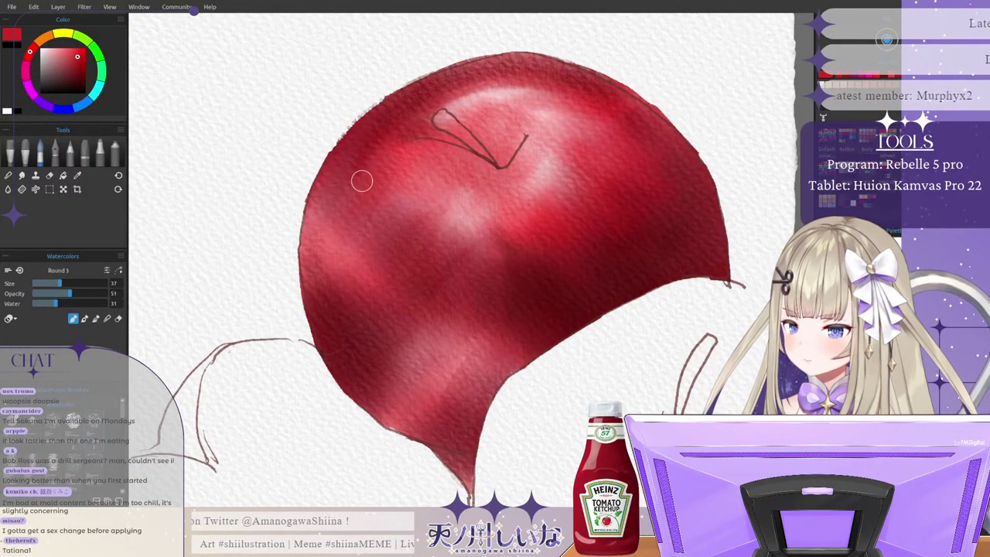
pyautogui.moveTo(581, 89); pyautogui.dragTo(528, 64)
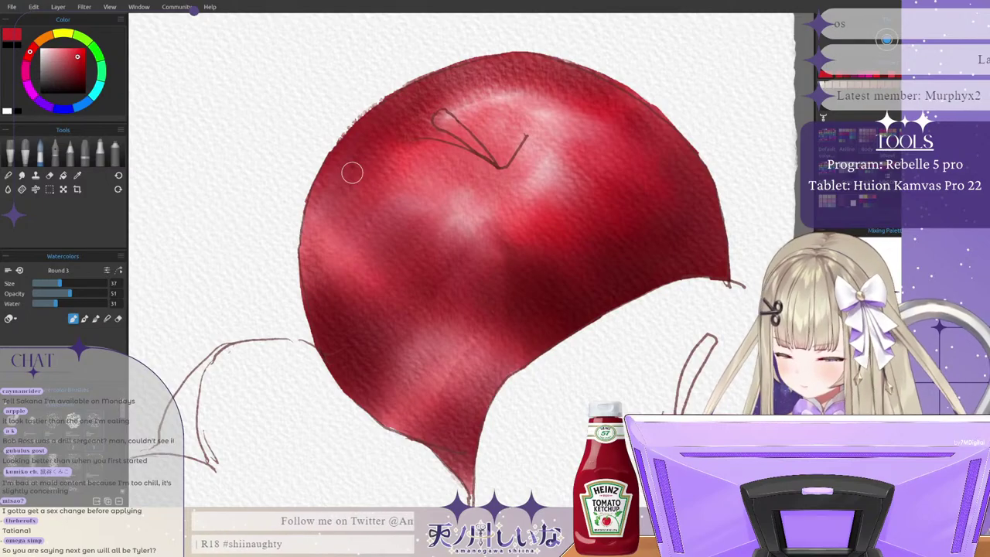
# Step: Examine the painted apple against the whole composition and up close to check its shading and highlights
pyautogui.scroll(-5, 507, 249)
pyautogui.scroll(-1, 495, 155)
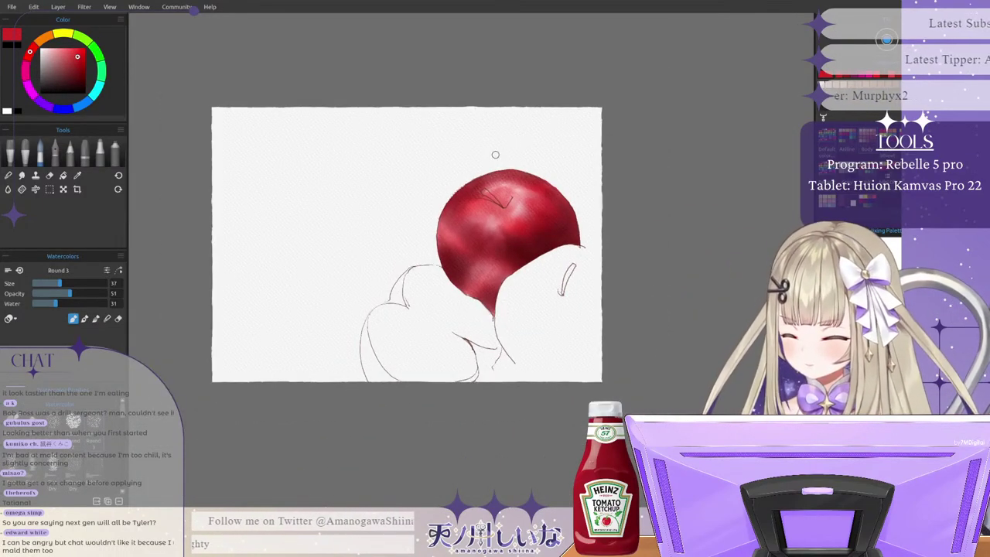
pyautogui.scroll(3, 447, 209)
pyautogui.scroll(2, 446, 209)
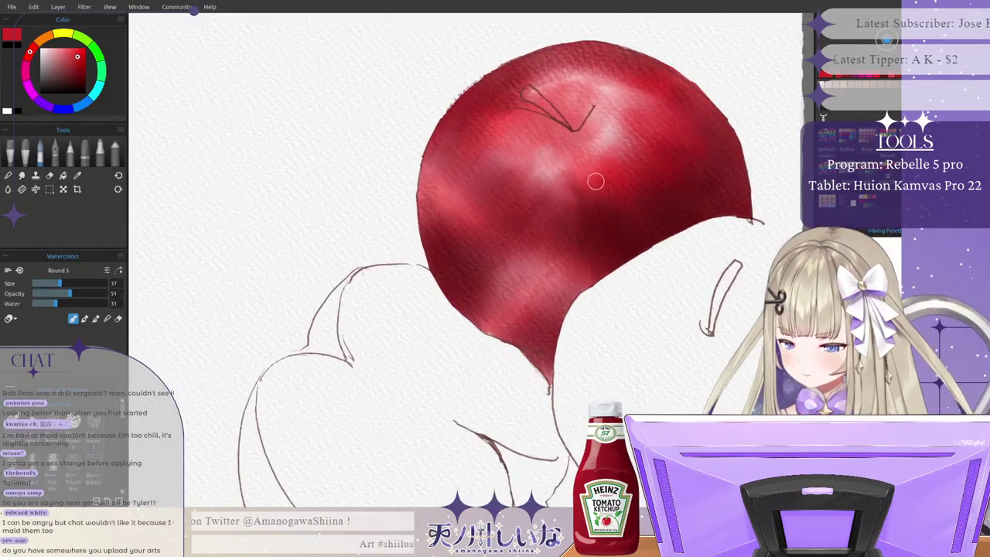
pyautogui.scroll(2, 639, 230)
pyautogui.scroll(2, 544, 199)
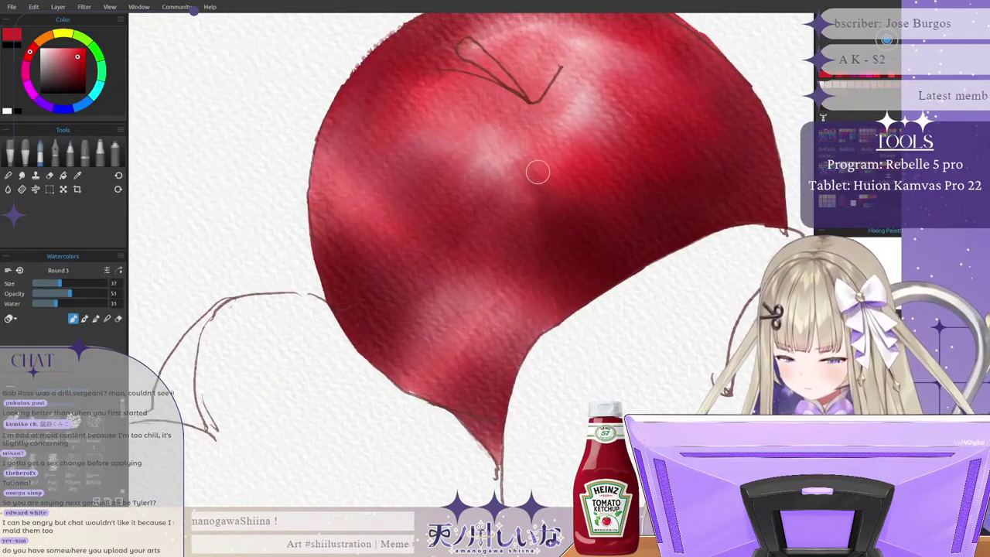
pyautogui.scroll(-1, 504, 182)
pyautogui.scroll(-1, 436, 212)
pyautogui.scroll(2, 495, 178)
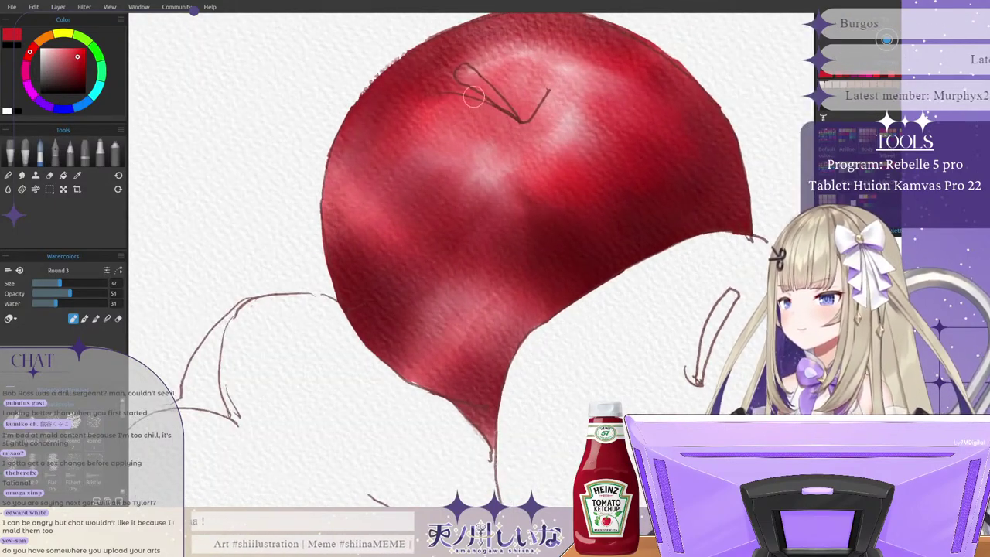
pyautogui.scroll(-2, 456, 176)
pyautogui.scroll(-1, 456, 177)
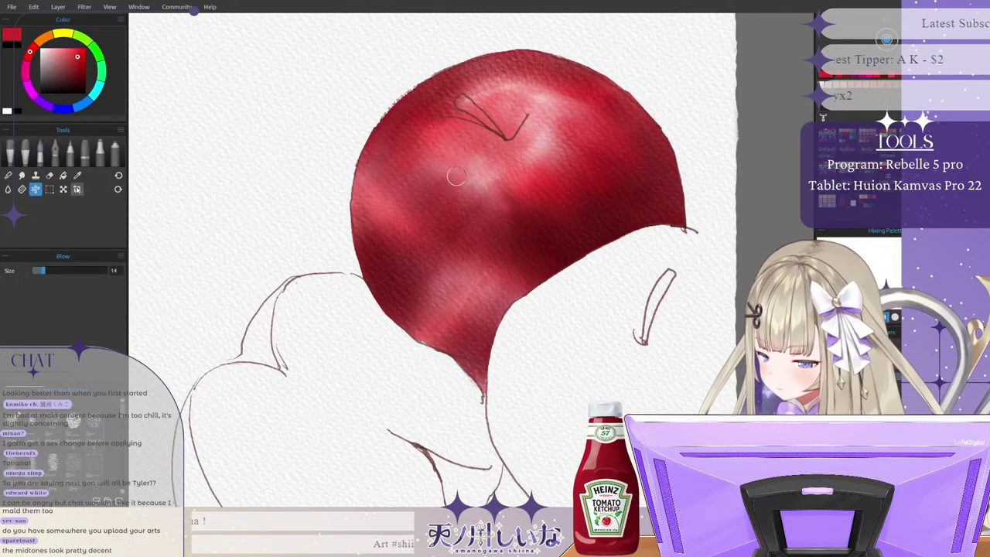
# Step: Dry all the wet paint on the apple with the Dry tool
pyautogui.click(21, 188)
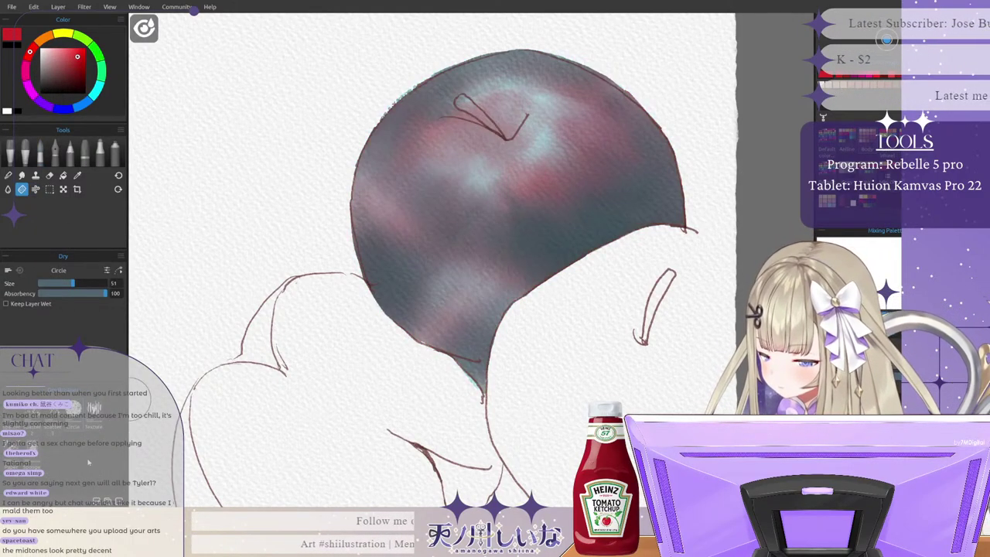
pyautogui.moveTo(469, 97)
pyautogui.mouseDown()
pyautogui.moveTo(413, 96)
pyautogui.moveTo(457, 116)
pyautogui.moveTo(565, 70)
pyautogui.moveTo(464, 232)
pyautogui.moveTo(588, 131)
pyautogui.moveTo(446, 221)
pyautogui.moveTo(658, 128)
pyautogui.mouseUp()
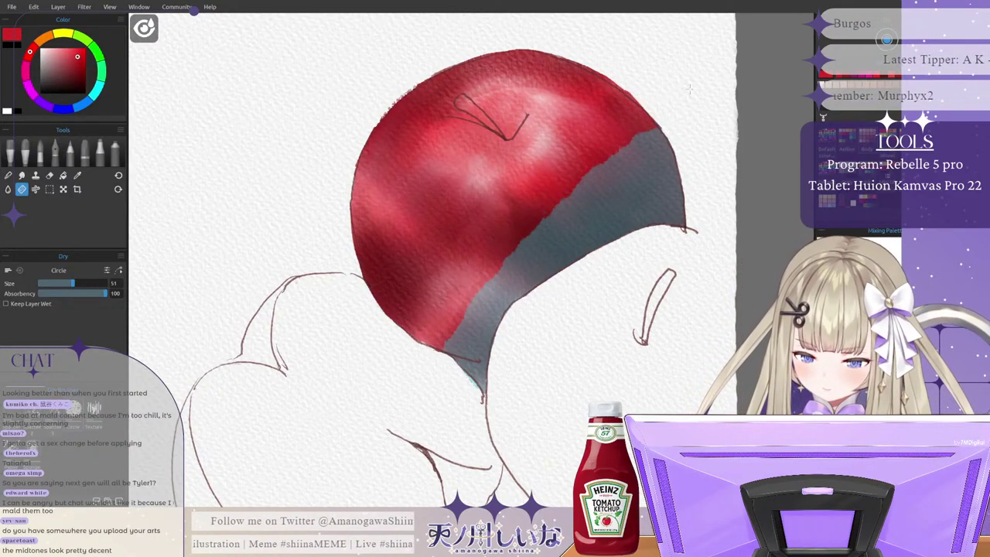
pyautogui.moveTo(689, 89)
pyautogui.mouseDown()
pyautogui.moveTo(600, 168)
pyautogui.moveTo(491, 305)
pyautogui.moveTo(448, 376)
pyautogui.moveTo(686, 220)
pyautogui.mouseUp()
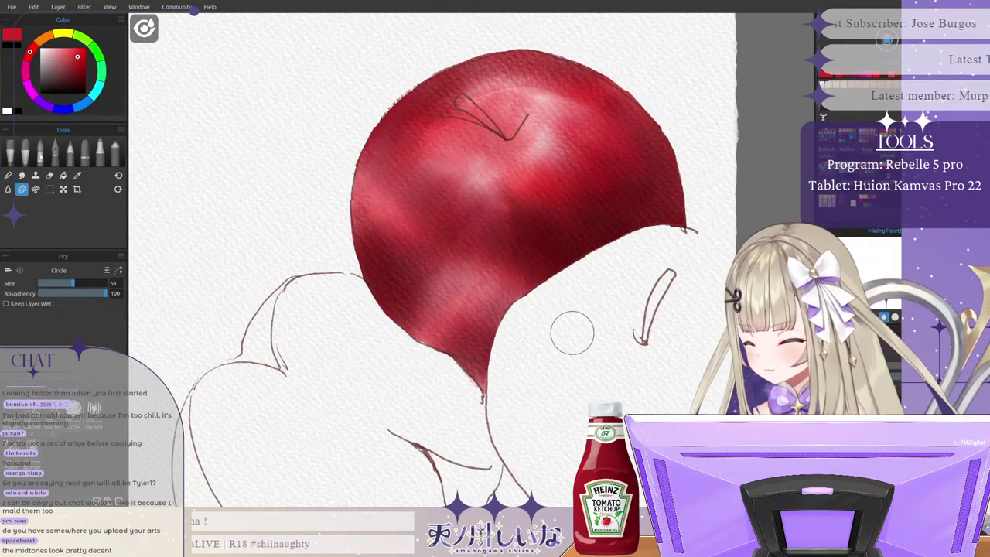
# Step: Paint the bottom tip, the lower-left edge and a patch outside the left outline in near-black red with the Liner 2 watercolor brush
pyautogui.press('w')
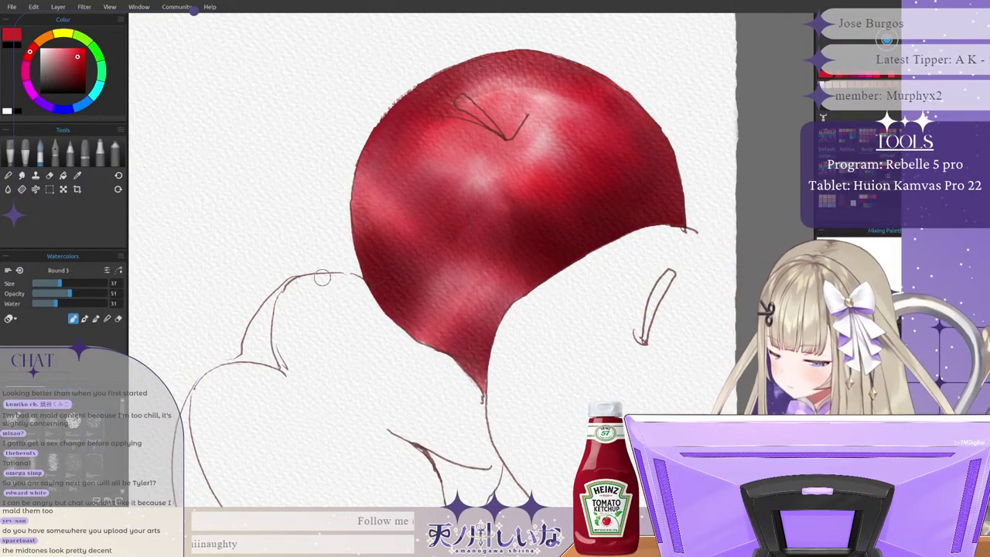
pyautogui.click(31, 423)
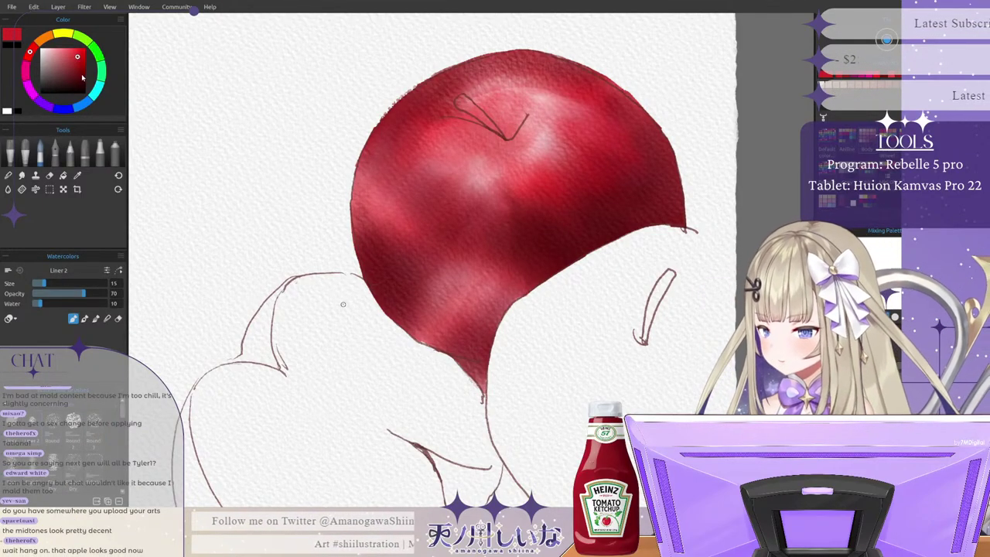
pyautogui.moveTo(82, 77); pyautogui.dragTo(83, 84)
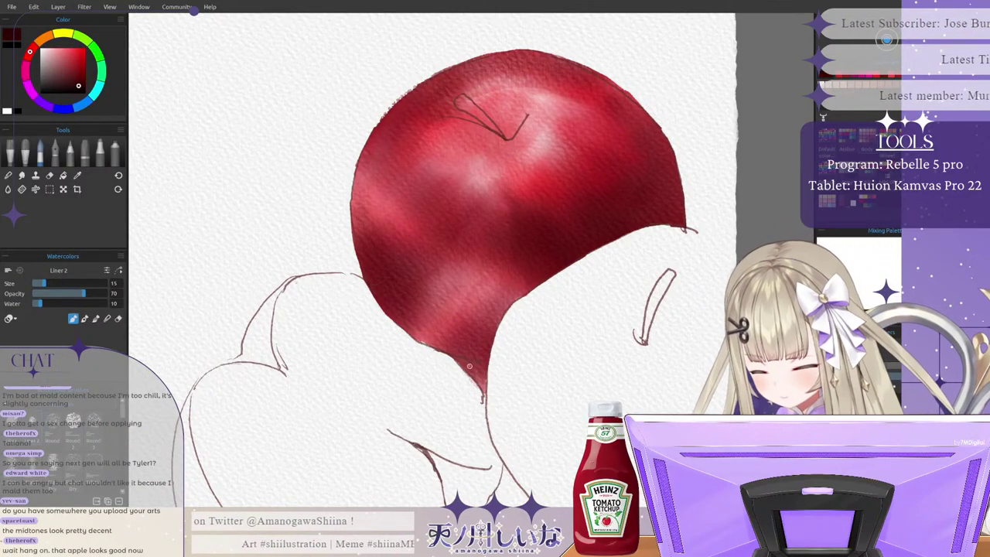
pyautogui.moveTo(469, 366); pyautogui.dragTo(483, 384)
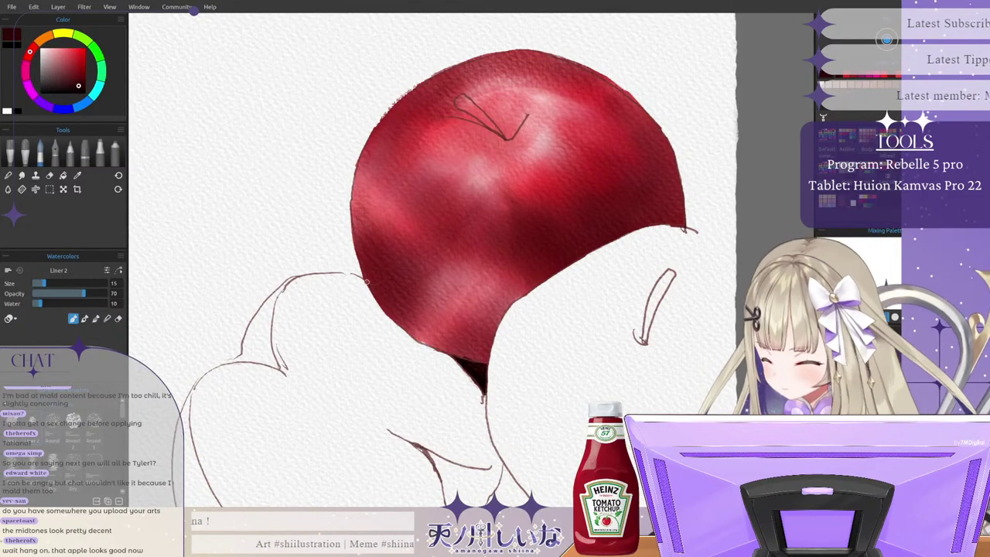
pyautogui.moveTo(363, 277); pyautogui.dragTo(437, 348)
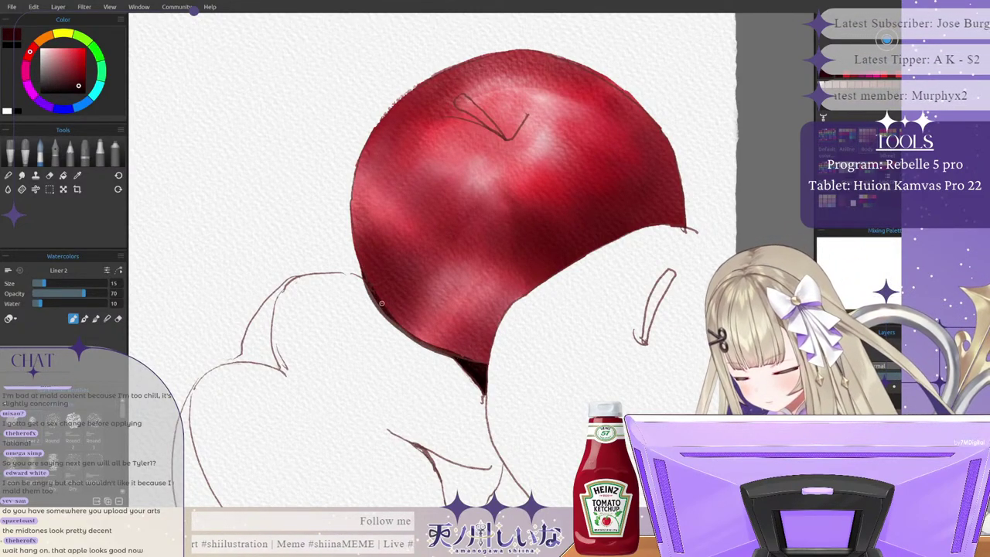
pyautogui.moveTo(381, 303)
pyautogui.mouseDown()
pyautogui.moveTo(394, 324)
pyautogui.moveTo(452, 357)
pyautogui.moveTo(482, 362)
pyautogui.mouseUp()
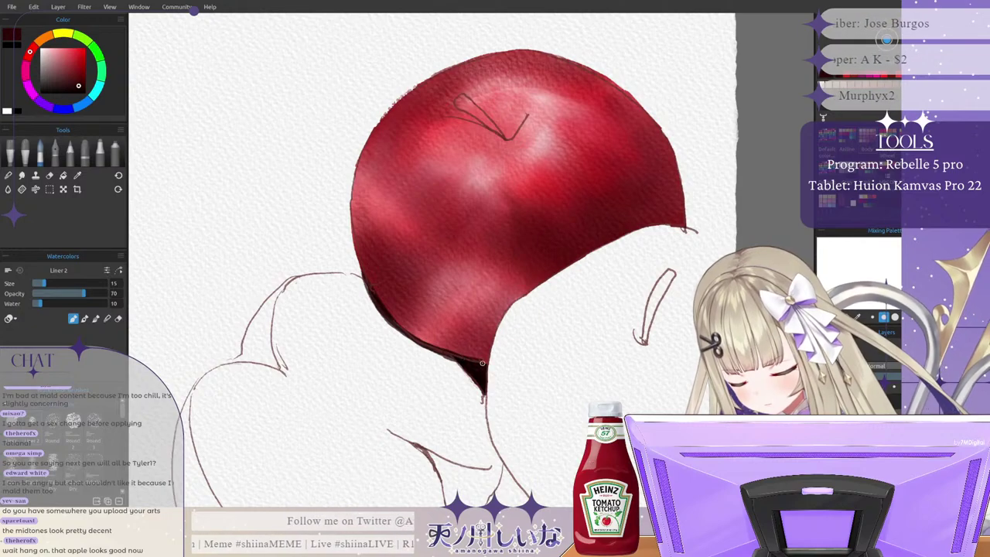
pyautogui.moveTo(349, 194); pyautogui.dragTo(358, 272)
pyautogui.moveTo(350, 244)
pyautogui.mouseDown()
pyautogui.moveTo(345, 197)
pyautogui.moveTo(354, 276)
pyautogui.moveTo(340, 224)
pyautogui.moveTo(345, 267)
pyautogui.moveTo(324, 226)
pyautogui.moveTo(313, 261)
pyautogui.moveTo(319, 269)
pyautogui.moveTo(328, 258)
pyautogui.moveTo(317, 263)
pyautogui.moveTo(316, 232)
pyautogui.moveTo(344, 246)
pyautogui.moveTo(329, 254)
pyautogui.moveTo(367, 294)
pyautogui.moveTo(340, 240)
pyautogui.moveTo(314, 255)
pyautogui.mouseUp()
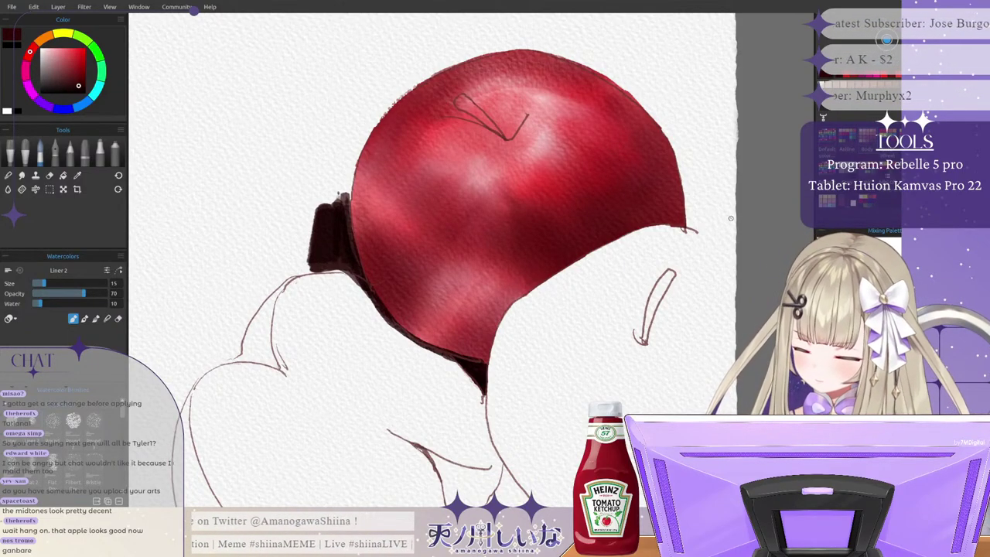
pyautogui.moveTo(334, 211)
pyautogui.mouseDown()
pyautogui.moveTo(329, 166)
pyautogui.moveTo(364, 136)
pyautogui.moveTo(352, 178)
pyautogui.mouseUp()
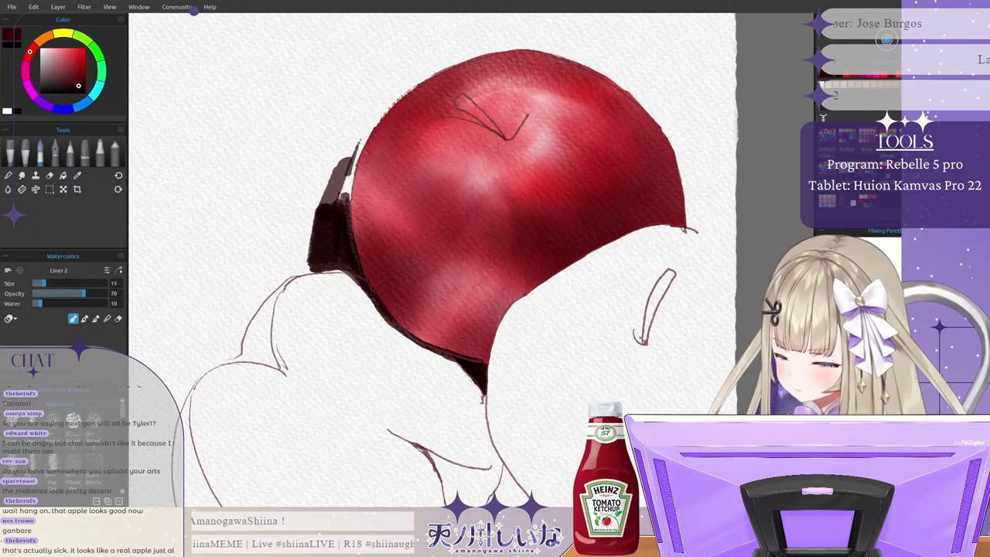
pyautogui.hotkey('ctrl', 'z')
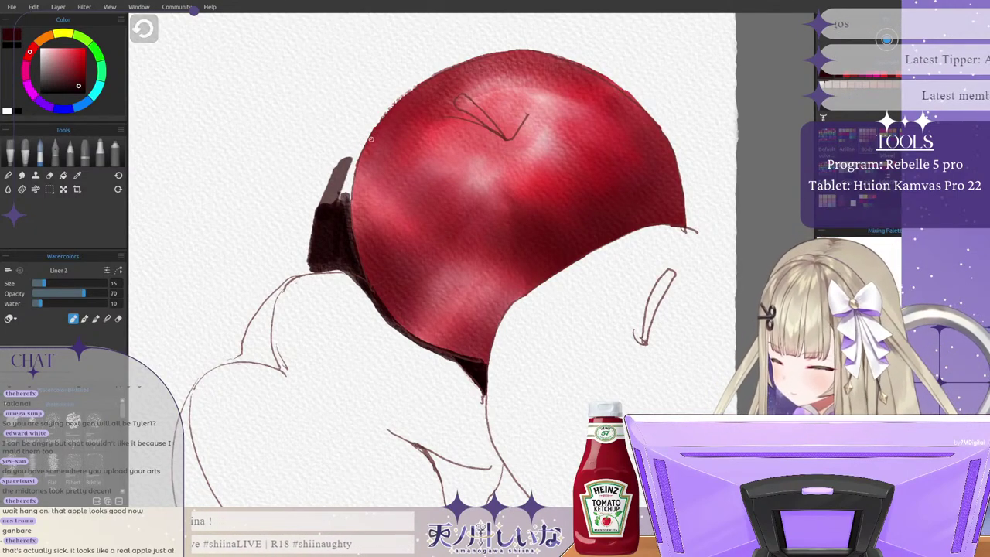
pyautogui.hotkey('ctrl', 'z')
# Step: Extend the near-black patch upward along the apple's left outline and deepen it against the edge
pyautogui.moveTo(345, 217); pyautogui.dragTo(355, 166)
pyautogui.moveTo(346, 198)
pyautogui.mouseDown()
pyautogui.moveTo(355, 166)
pyautogui.moveTo(329, 209)
pyautogui.moveTo(348, 170)
pyautogui.moveTo(333, 203)
pyautogui.moveTo(344, 186)
pyautogui.mouseUp()
pyautogui.moveTo(349, 259); pyautogui.dragTo(353, 218)
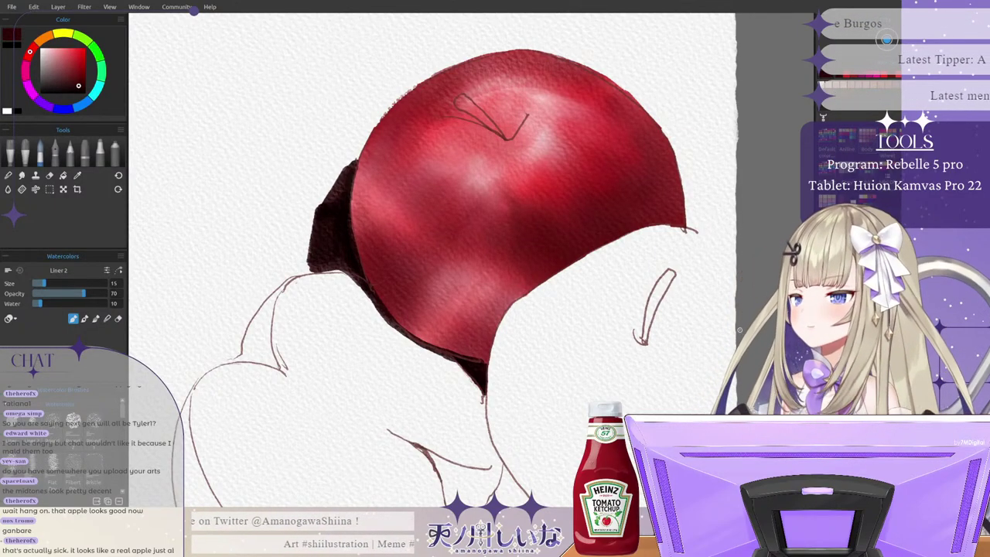
pyautogui.moveTo(347, 260)
pyautogui.mouseDown()
pyautogui.moveTo(336, 266)
pyautogui.moveTo(348, 269)
pyautogui.mouseUp()
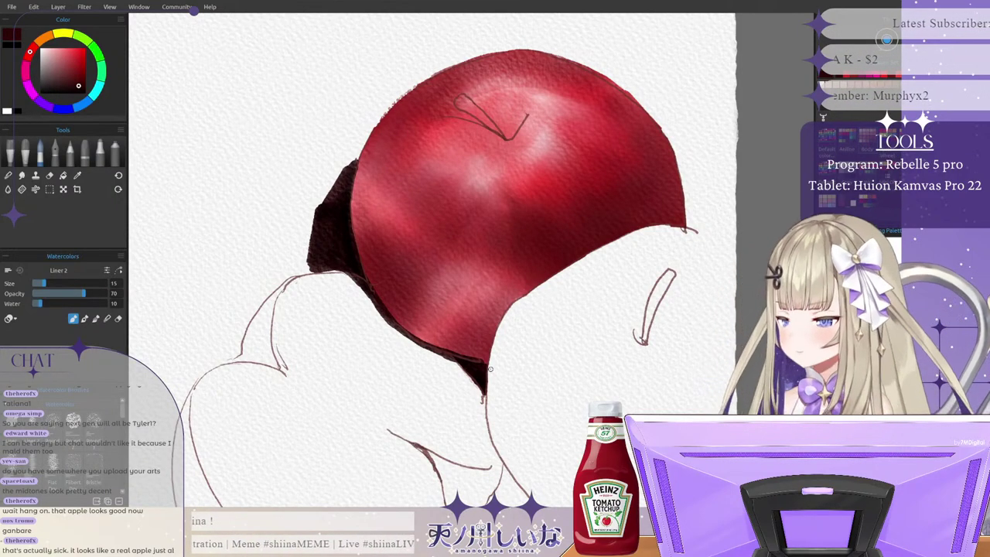
# Step: Paint a narrow near-black strip outside the apple's right outline, down to where it meets the front fruit
pyautogui.moveTo(685, 220)
pyautogui.mouseDown()
pyautogui.moveTo(682, 175)
pyautogui.moveTo(687, 225)
pyautogui.moveTo(692, 207)
pyautogui.mouseUp()
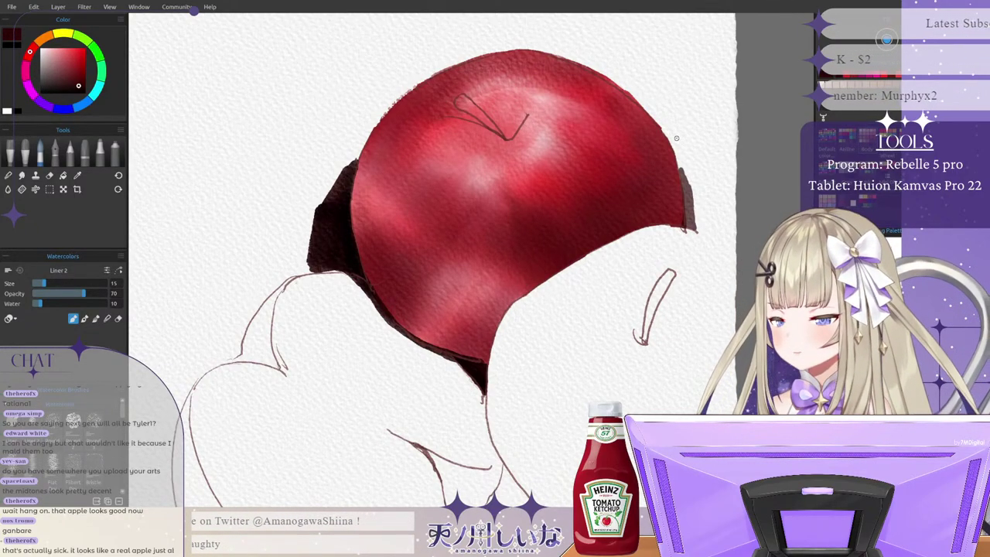
pyautogui.moveTo(674, 147)
pyautogui.mouseDown()
pyautogui.moveTo(687, 214)
pyautogui.moveTo(695, 193)
pyautogui.moveTo(685, 159)
pyautogui.moveTo(662, 127)
pyautogui.moveTo(694, 222)
pyautogui.moveTo(679, 164)
pyautogui.mouseUp()
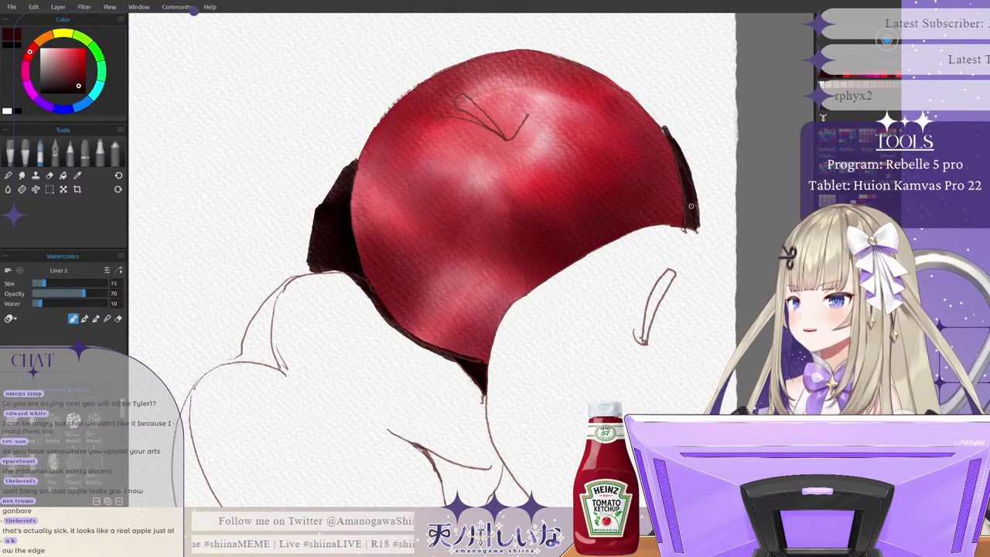
pyautogui.moveTo(691, 205)
pyautogui.mouseDown()
pyautogui.moveTo(693, 227)
pyautogui.moveTo(692, 189)
pyautogui.moveTo(703, 231)
pyautogui.mouseUp()
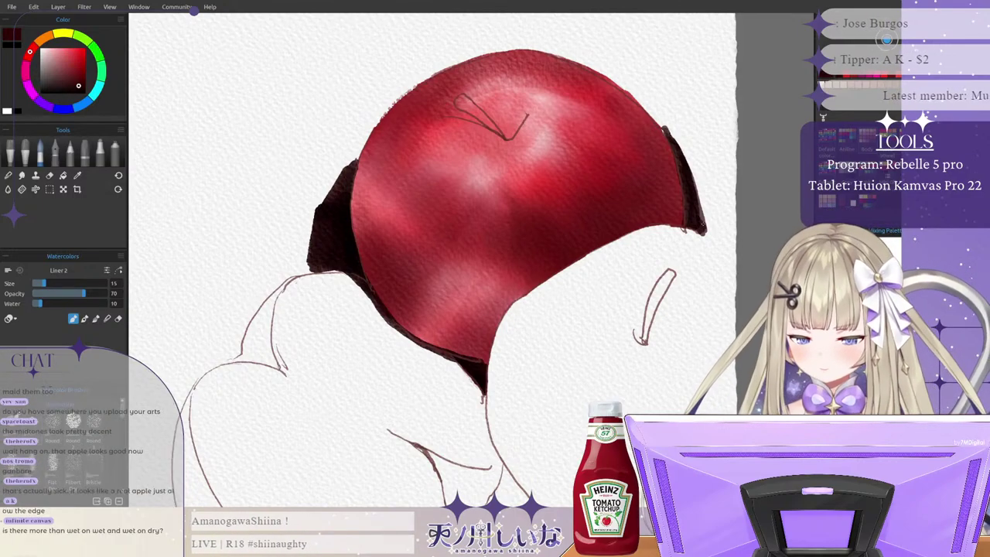
pyautogui.moveTo(695, 181); pyautogui.dragTo(704, 227)
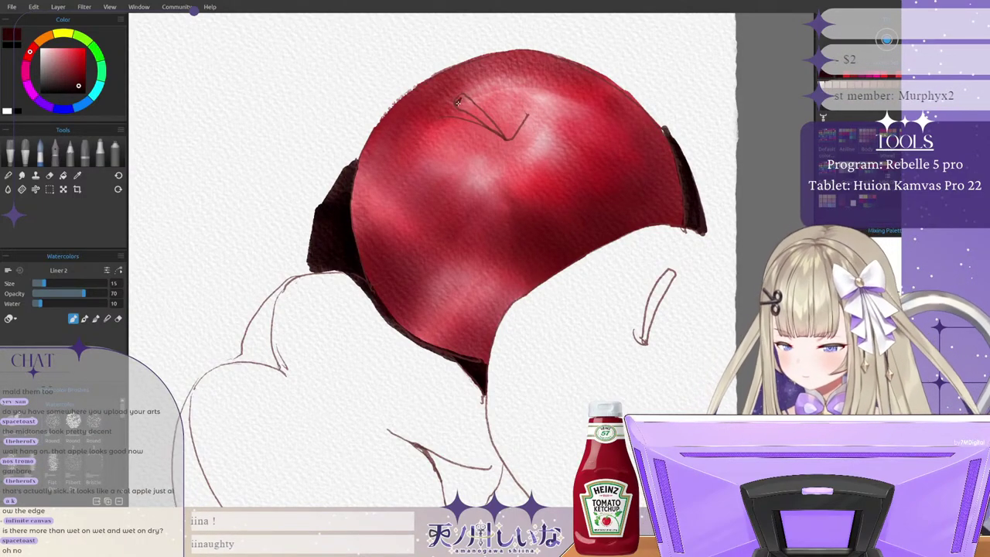
# Step: Fill the apple's stem in near-black red with the Liner 2 brush, and dry the stem and the dark shadow patches around the apple
pyautogui.moveTo(467, 108); pyautogui.dragTo(464, 102)
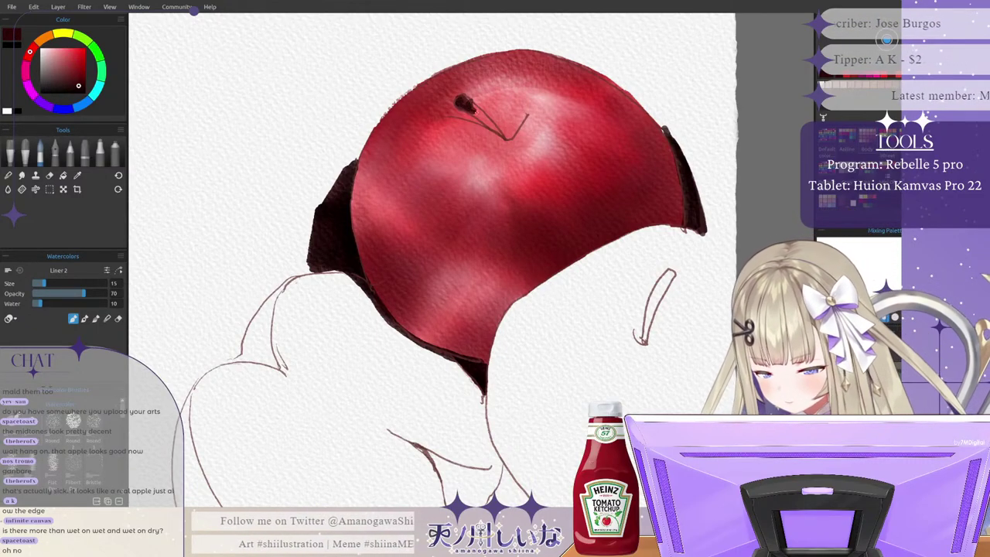
pyautogui.moveTo(474, 109); pyautogui.dragTo(502, 136)
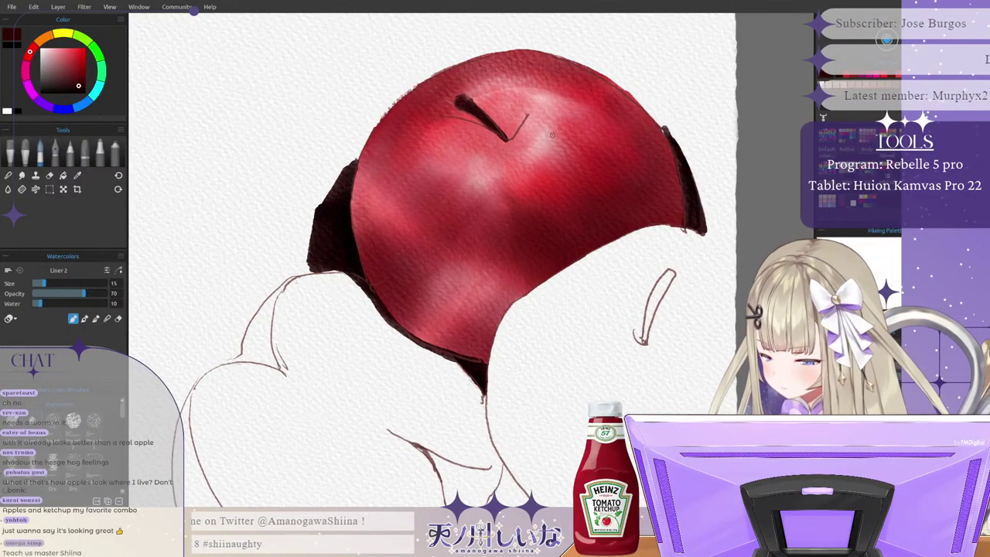
pyautogui.click(7, 189)
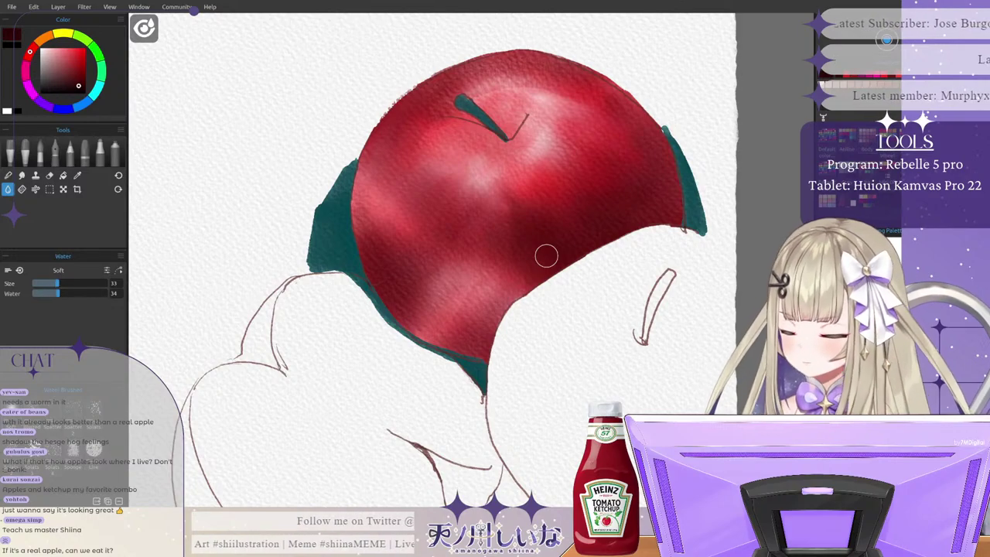
pyautogui.press('d')
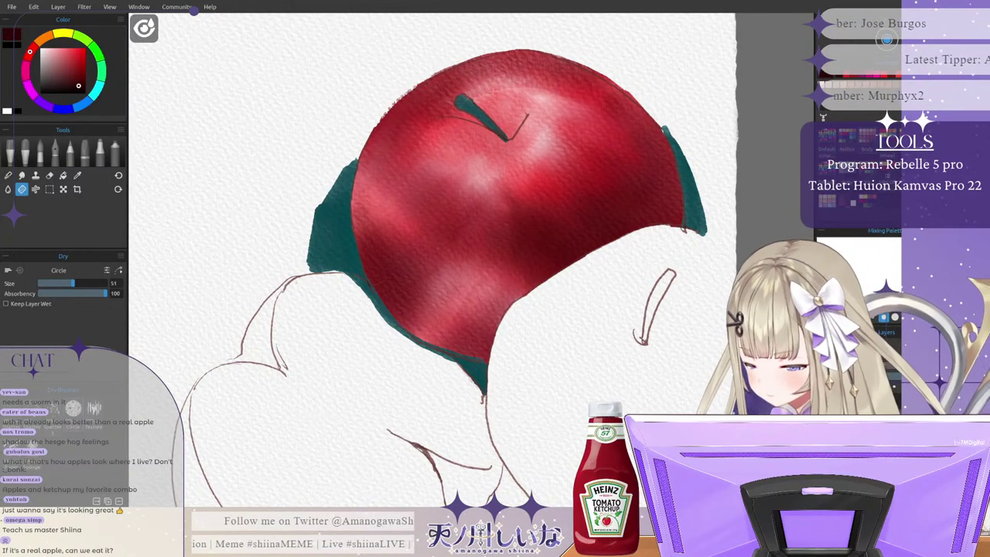
pyautogui.moveTo(325, 162)
pyautogui.mouseDown()
pyautogui.moveTo(310, 280)
pyautogui.moveTo(491, 374)
pyautogui.mouseUp()
pyautogui.moveTo(667, 129)
pyautogui.mouseDown()
pyautogui.moveTo(700, 225)
pyautogui.moveTo(681, 174)
pyautogui.mouseUp()
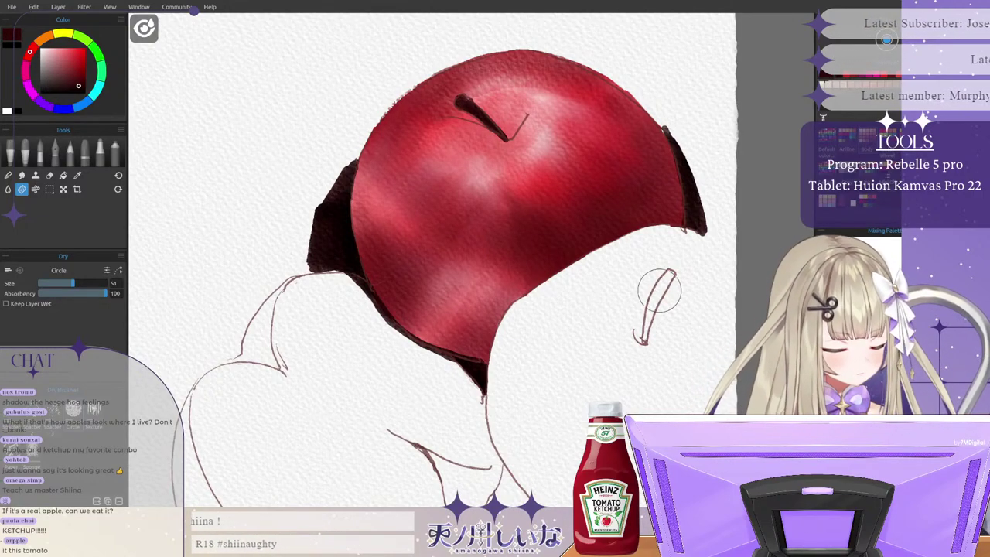
# Step: Wet the whole apple with the Soft water brush at size 33 and water 34, and return to the Liner 2 watercolor brush
pyautogui.click(8, 190)
pyautogui.moveTo(524, 63)
pyautogui.mouseDown()
pyautogui.moveTo(425, 95)
pyautogui.moveTo(381, 144)
pyautogui.moveTo(366, 222)
pyautogui.moveTo(381, 221)
pyautogui.moveTo(402, 286)
pyautogui.moveTo(430, 220)
pyautogui.moveTo(421, 172)
pyautogui.moveTo(410, 177)
pyautogui.moveTo(464, 79)
pyautogui.moveTo(529, 72)
pyautogui.moveTo(433, 253)
pyautogui.mouseUp()
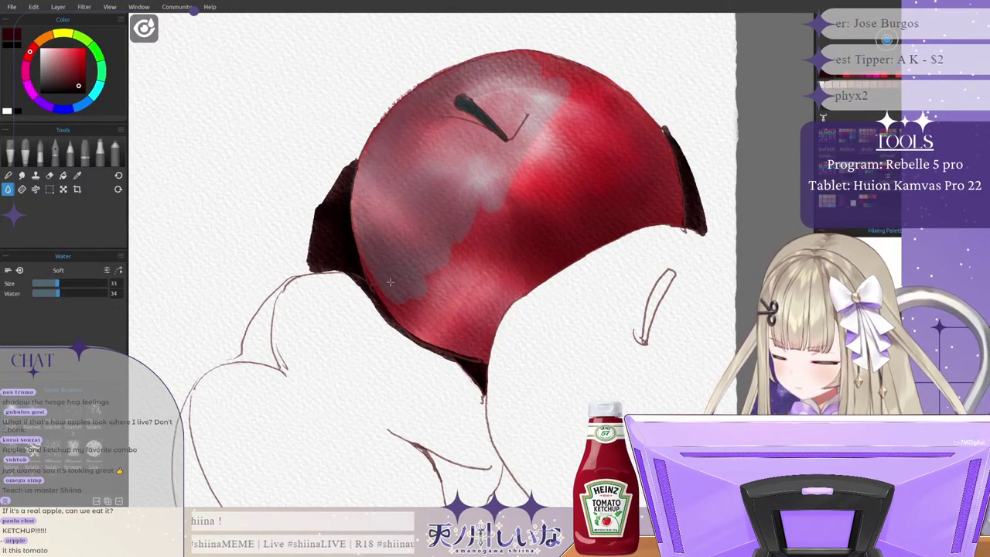
pyautogui.moveTo(390, 283)
pyautogui.mouseDown()
pyautogui.moveTo(374, 262)
pyautogui.moveTo(410, 316)
pyautogui.moveTo(388, 295)
pyautogui.moveTo(456, 338)
pyautogui.moveTo(405, 280)
pyautogui.moveTo(463, 220)
pyautogui.moveTo(522, 188)
pyautogui.moveTo(541, 213)
pyautogui.moveTo(533, 246)
pyautogui.moveTo(481, 329)
pyautogui.moveTo(481, 349)
pyautogui.moveTo(528, 270)
pyautogui.moveTo(489, 326)
pyautogui.moveTo(545, 256)
pyautogui.moveTo(519, 289)
pyautogui.moveTo(615, 224)
pyautogui.moveTo(535, 276)
pyautogui.moveTo(568, 232)
pyautogui.moveTo(514, 230)
pyautogui.moveTo(566, 124)
pyautogui.mouseUp()
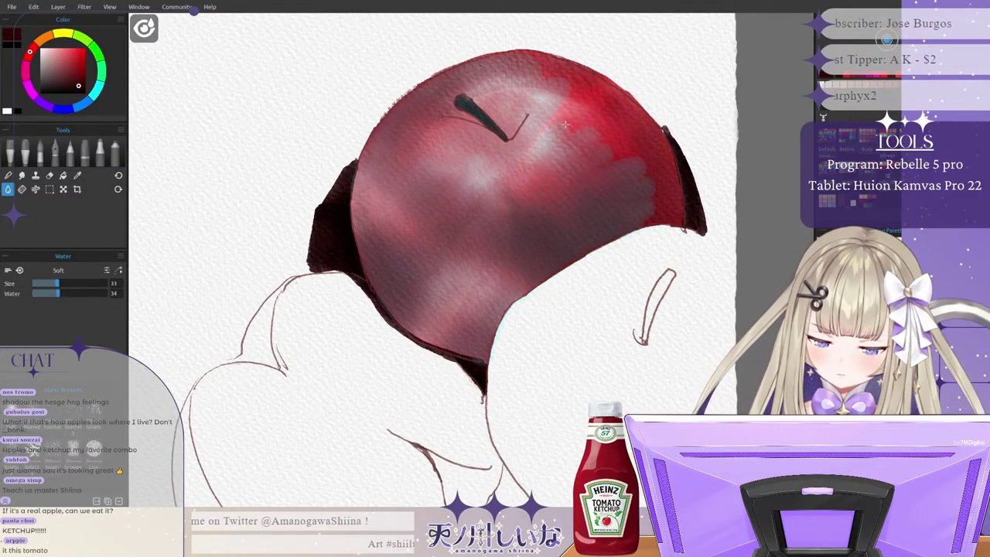
pyautogui.moveTo(520, 62)
pyautogui.mouseDown()
pyautogui.moveTo(560, 78)
pyautogui.moveTo(610, 166)
pyautogui.moveTo(535, 68)
pyautogui.moveTo(598, 90)
pyautogui.moveTo(634, 122)
pyautogui.moveTo(663, 202)
pyautogui.moveTo(629, 163)
pyautogui.mouseUp()
pyautogui.moveTo(636, 124)
pyautogui.mouseDown()
pyautogui.moveTo(664, 154)
pyautogui.moveTo(676, 192)
pyautogui.moveTo(676, 215)
pyautogui.moveTo(643, 218)
pyautogui.mouseUp()
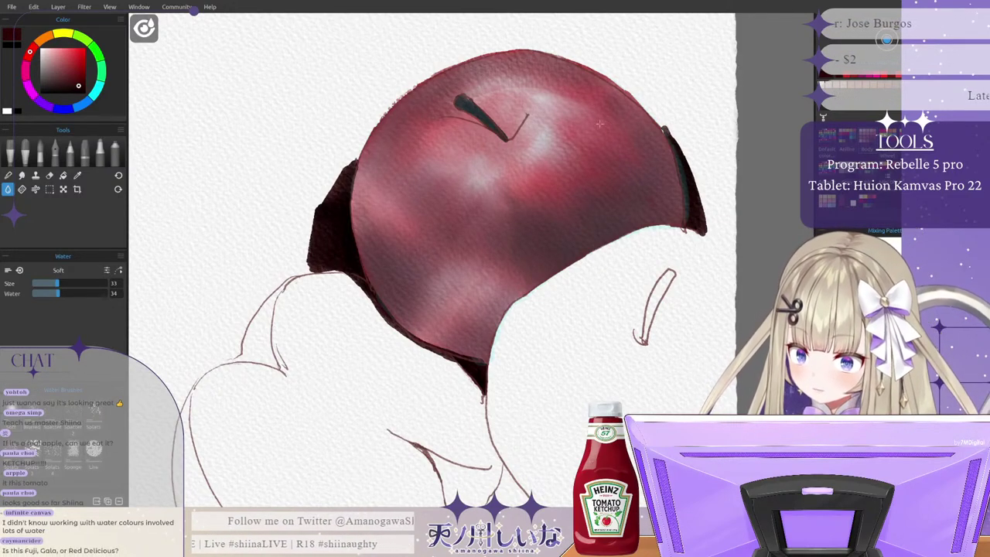
pyautogui.moveTo(470, 315); pyautogui.dragTo(490, 279)
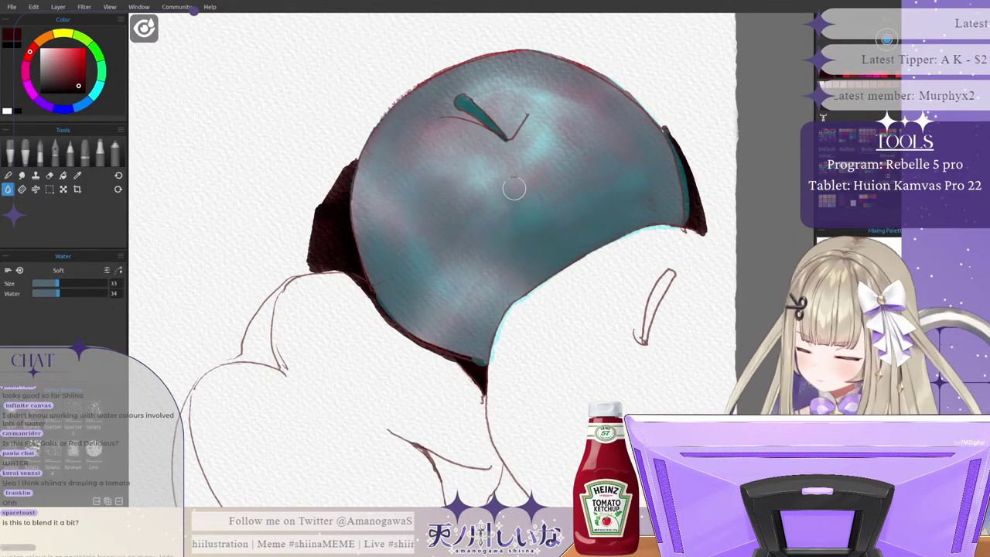
pyautogui.click(41, 152)
pyautogui.press('w')
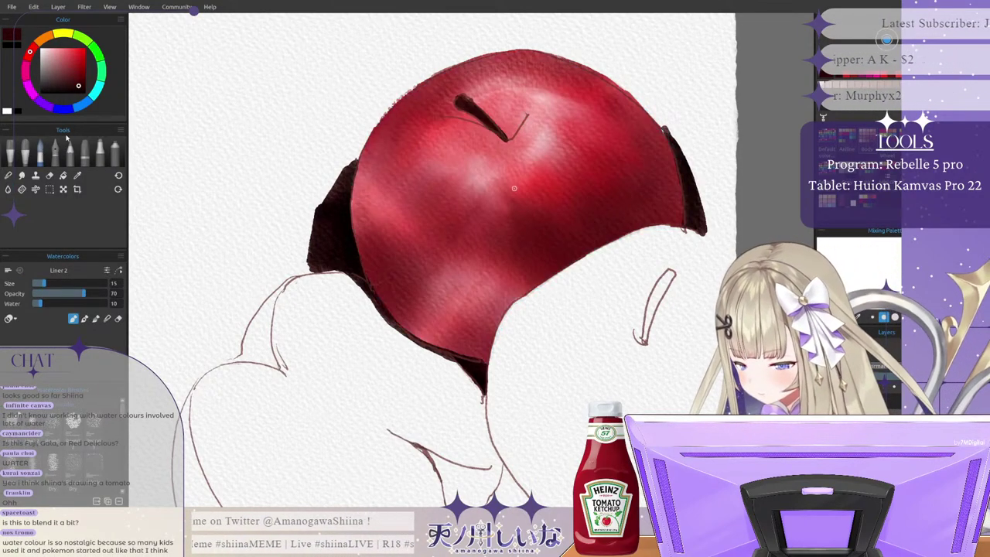
# Step: Try a dark magenta mark in the hollow beside the stem, including a wetter version at water 41, and undo it
pyautogui.press('d')
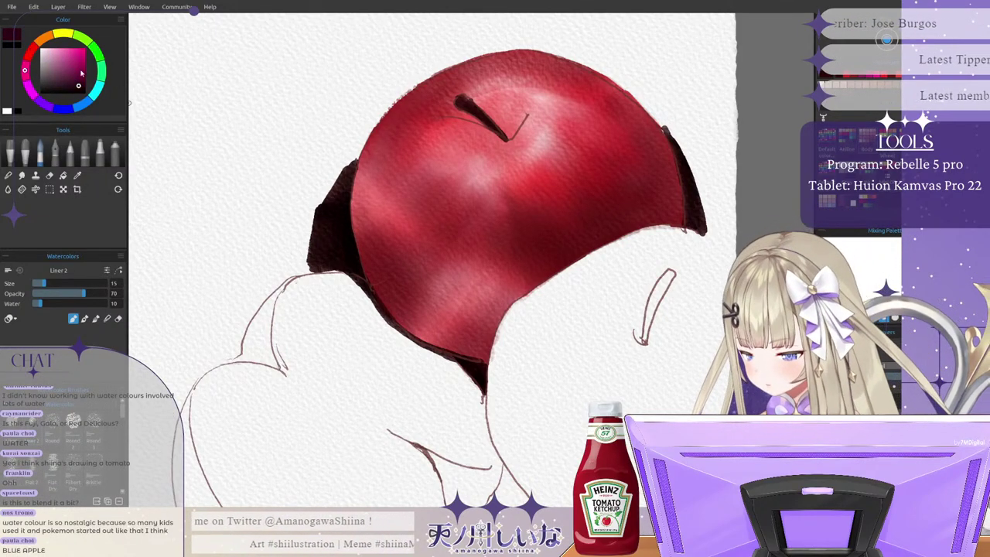
pyautogui.click(80, 77)
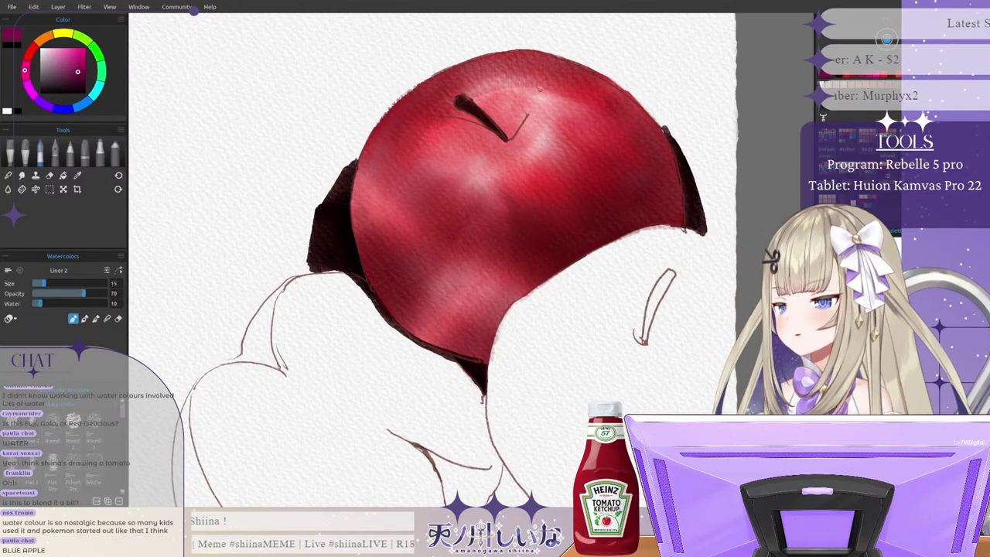
pyautogui.moveTo(520, 116); pyautogui.dragTo(515, 130)
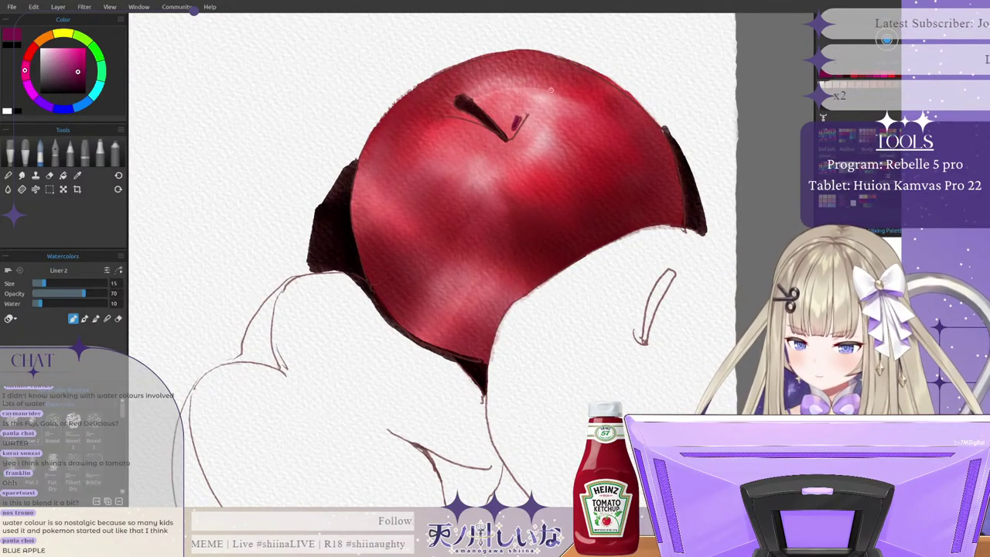
pyautogui.hotkey('ctrl', 'z')
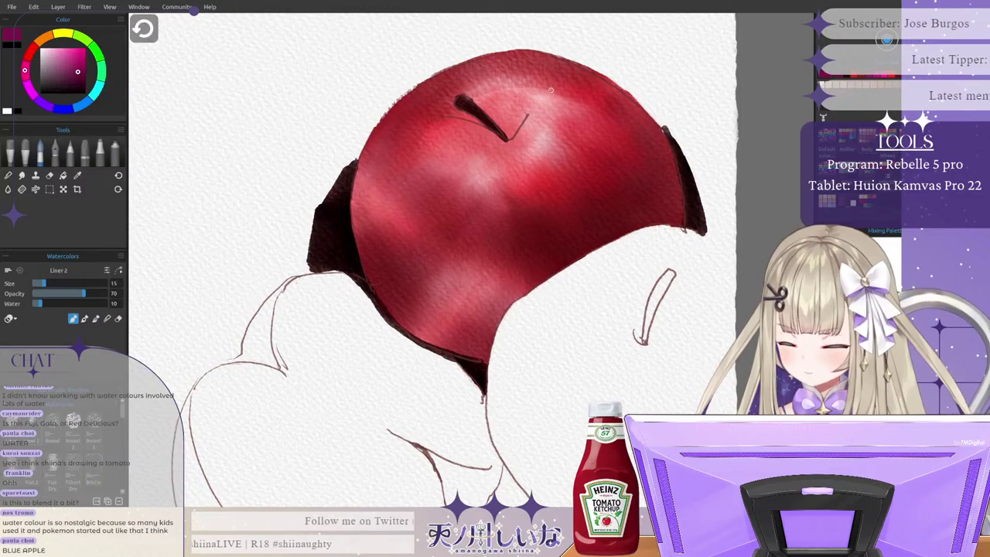
pyautogui.click(61, 305)
pyautogui.moveTo(62, 306); pyautogui.dragTo(70, 304)
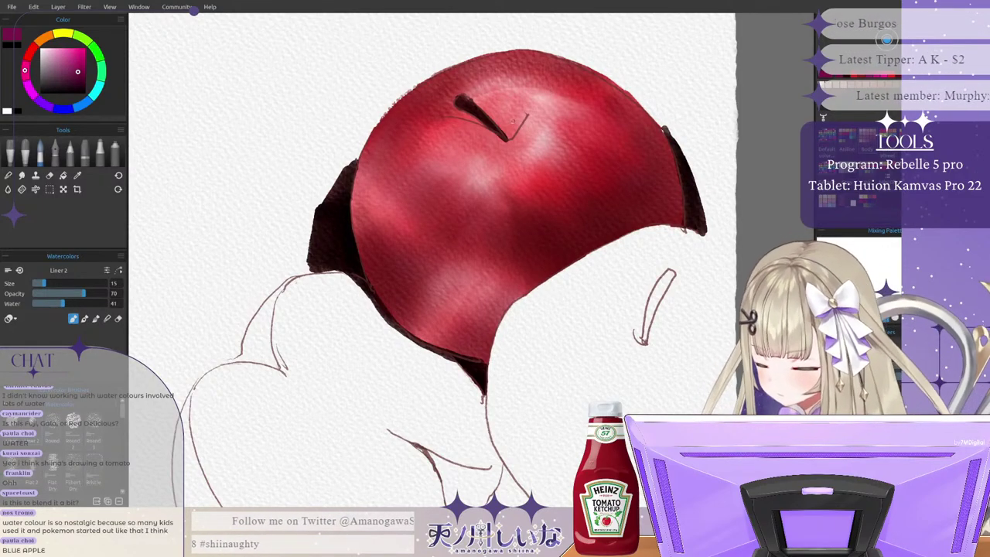
pyautogui.moveTo(518, 114); pyautogui.dragTo(511, 127)
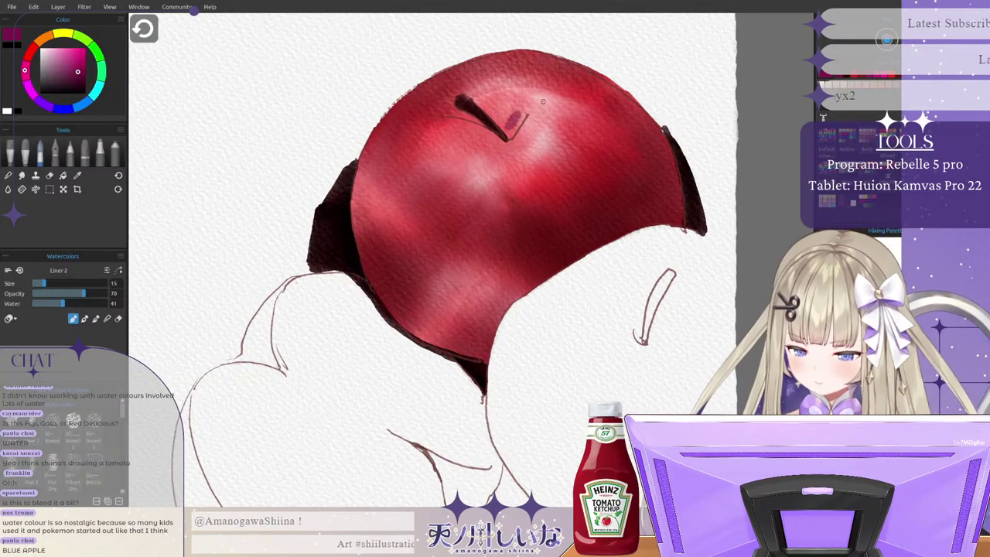
pyautogui.hotkey('ctrl', 'z')
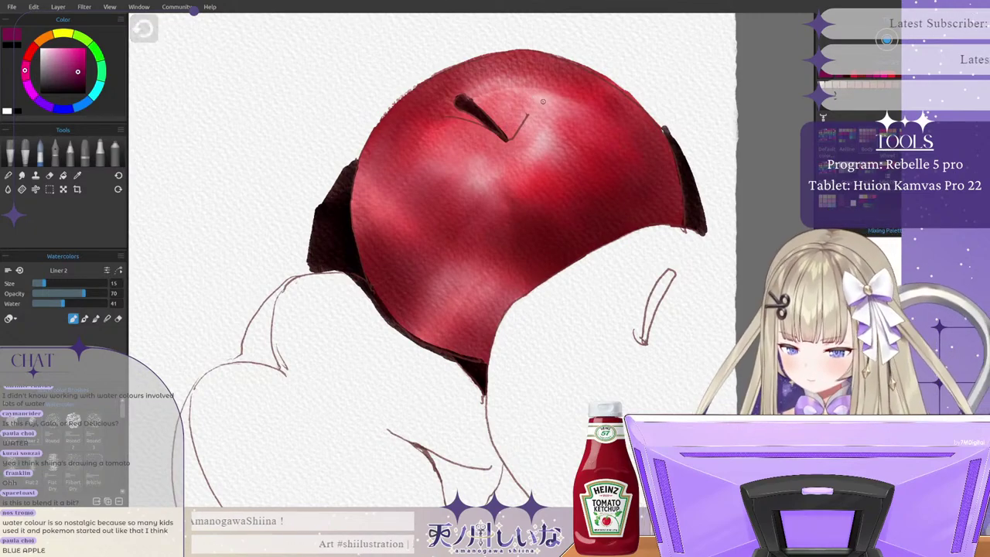
# Step: Change the paint color to a muted dark red
pyautogui.click(29, 52)
pyautogui.click(81, 75)
pyautogui.moveTo(82, 75); pyautogui.dragTo(72, 74)
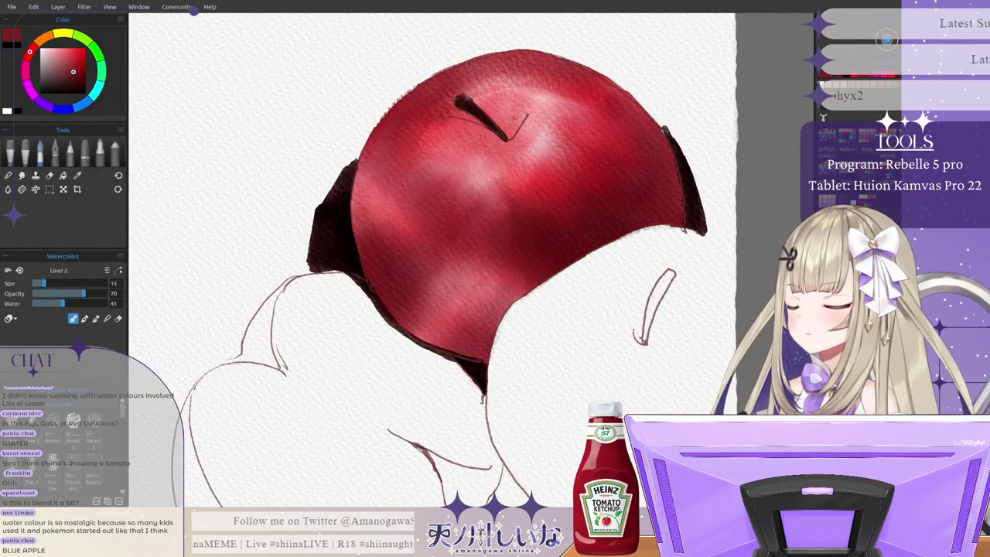
# Step: Try dark red shading in the hollow beside the stem and along a crease toward the apple's upper-right edge at water 41
pyautogui.moveTo(514, 116); pyautogui.dragTo(532, 116)
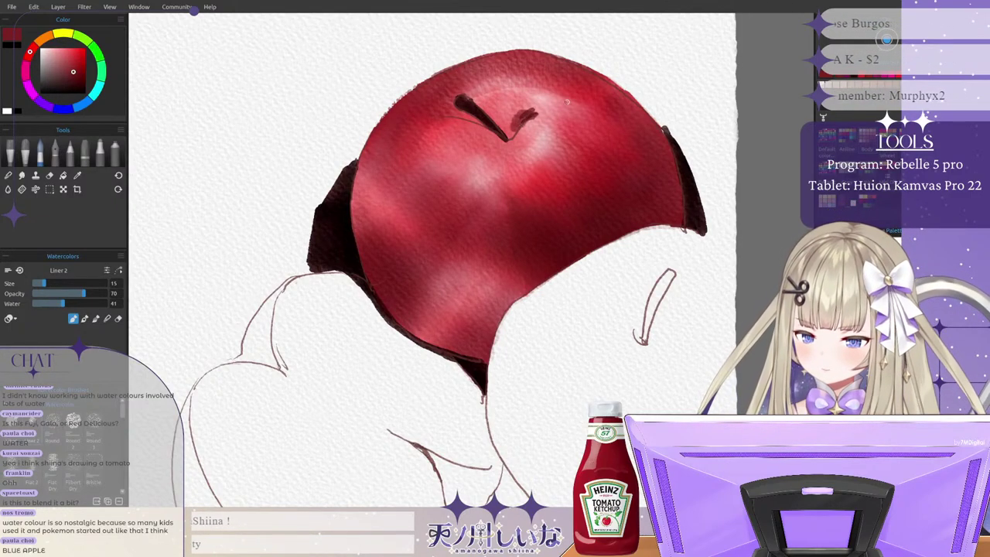
pyautogui.moveTo(576, 83); pyautogui.dragTo(530, 108)
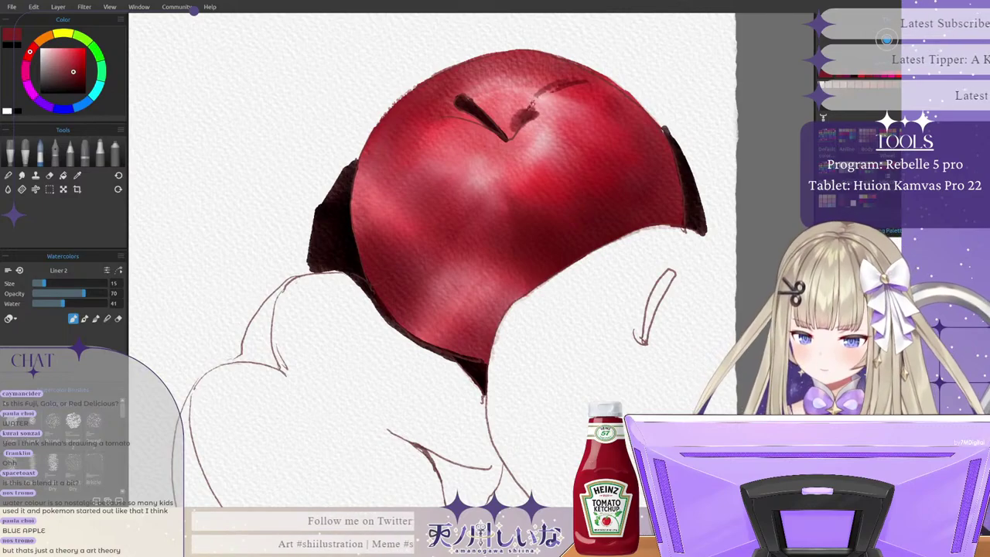
pyautogui.moveTo(599, 82)
pyautogui.mouseDown()
pyautogui.moveTo(569, 89)
pyautogui.moveTo(633, 109)
pyautogui.mouseUp()
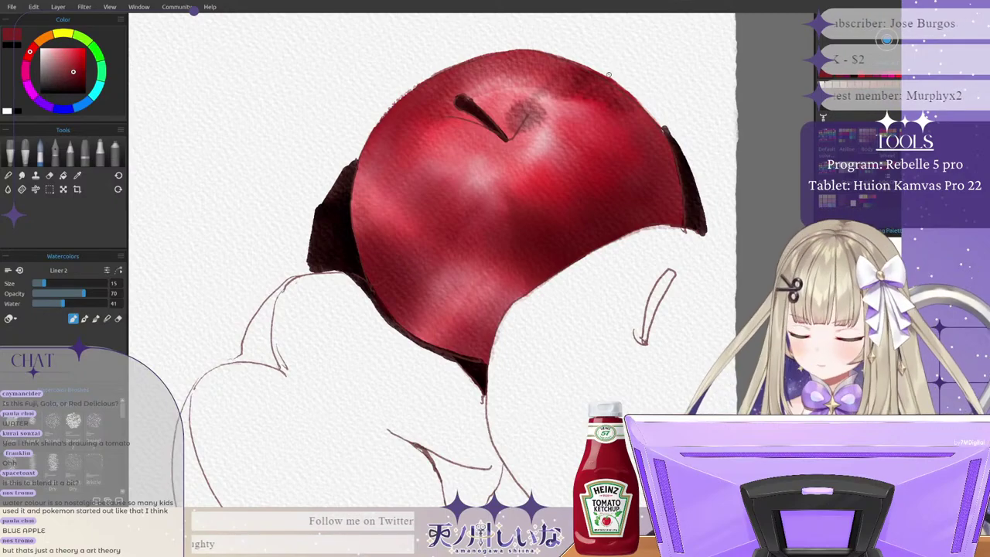
# Step: Undo all the dark red strokes beside the stem and near the upper-right edge
pyautogui.hotkey('ctrl', 'z')
pyautogui.hotkey('ctrl', 'z')
pyautogui.hotkey('ctrl', 'z')
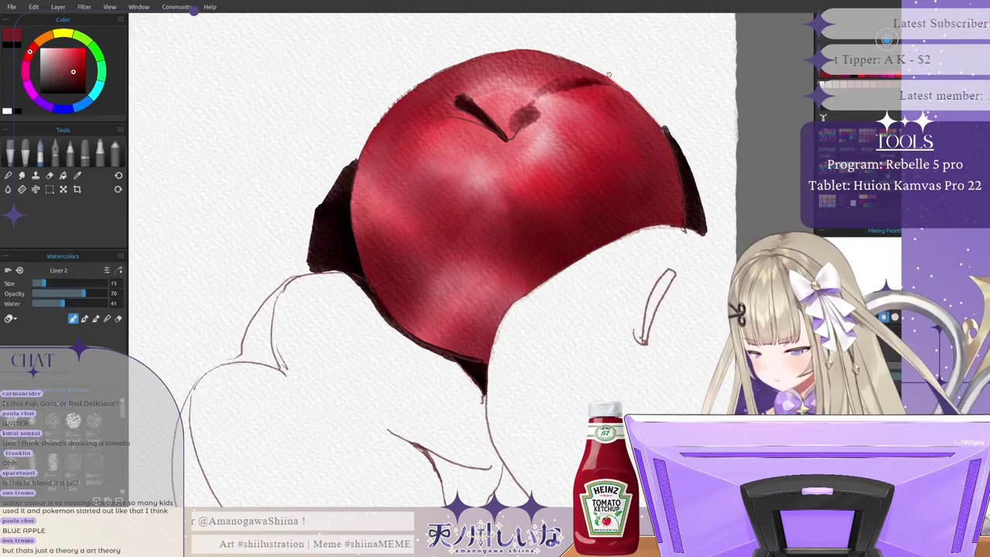
pyautogui.hotkey('ctrl', 'z')
pyautogui.hotkey('ctrl', 'z')
pyautogui.hotkey('ctrl', 'z')
pyautogui.hotkey('ctrl', 'z')
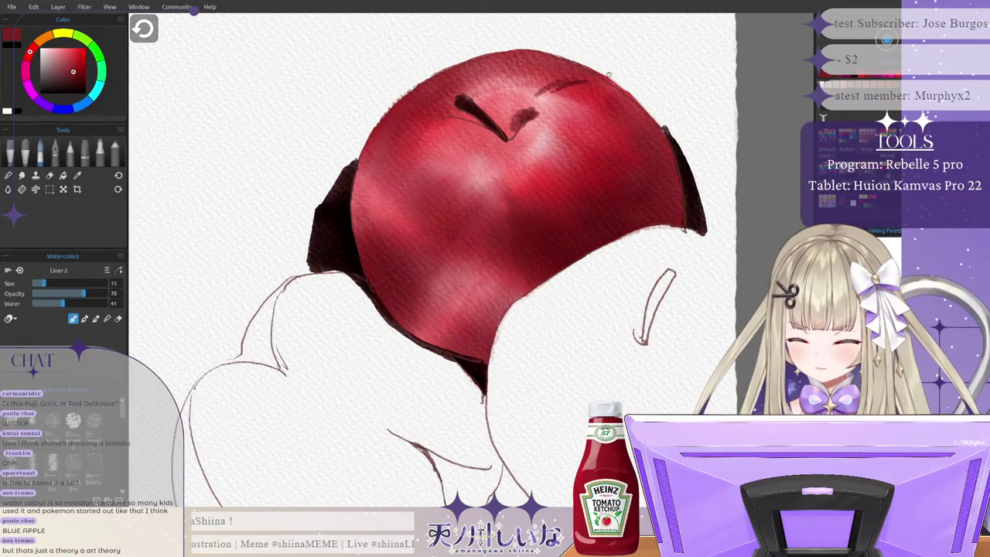
pyautogui.hotkey('ctrl', 'z')
pyautogui.hotkey('ctrl', 'z')
pyautogui.hotkey('ctrl', 'z')
pyautogui.hotkey('ctrl', 'z')
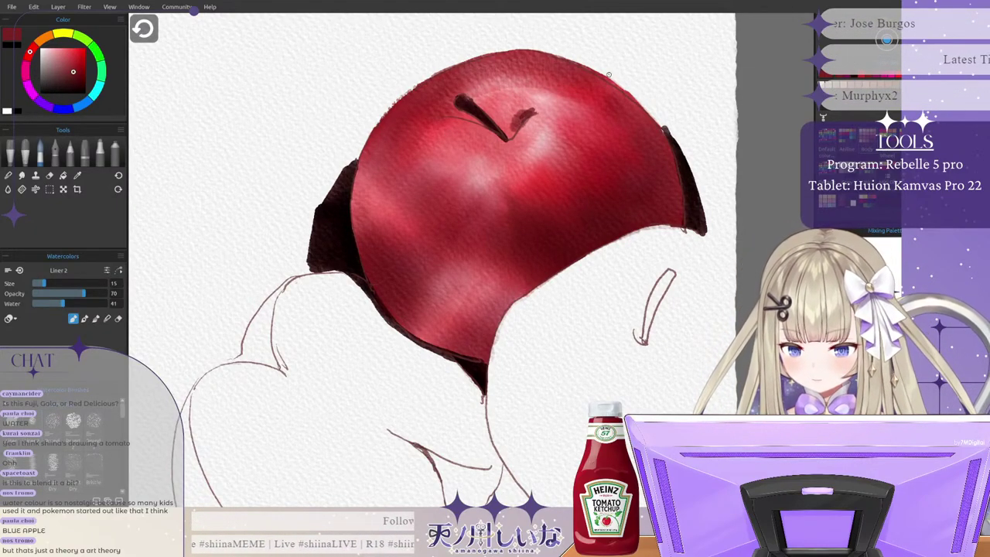
pyautogui.hotkey('ctrl', 'z')
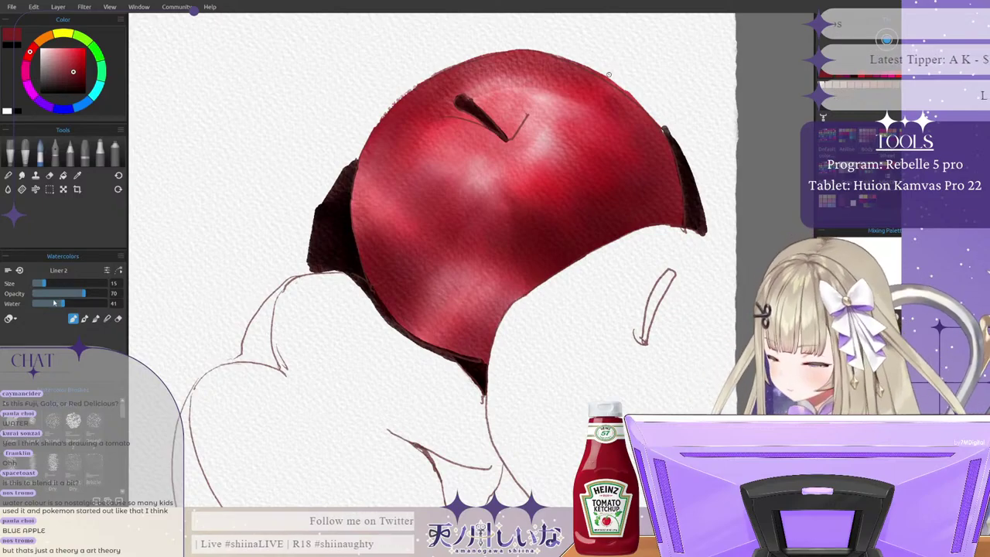
# Step: Set the brush water to 25 and paint dark red shading beside the stem, with a crease curving toward the apple's upper-right edge
pyautogui.moveTo(54, 303); pyautogui.dragTo(45, 305)
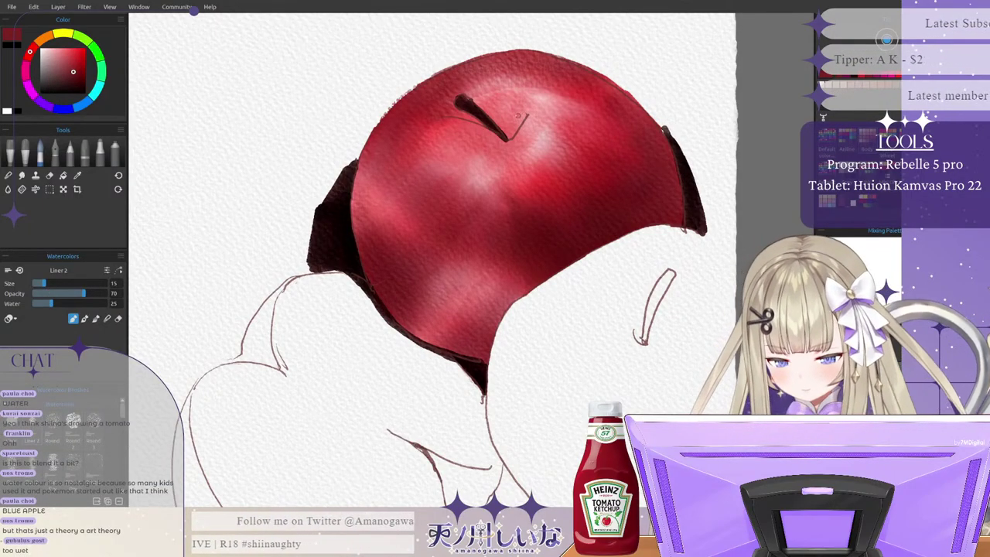
pyautogui.moveTo(519, 116); pyautogui.dragTo(536, 101)
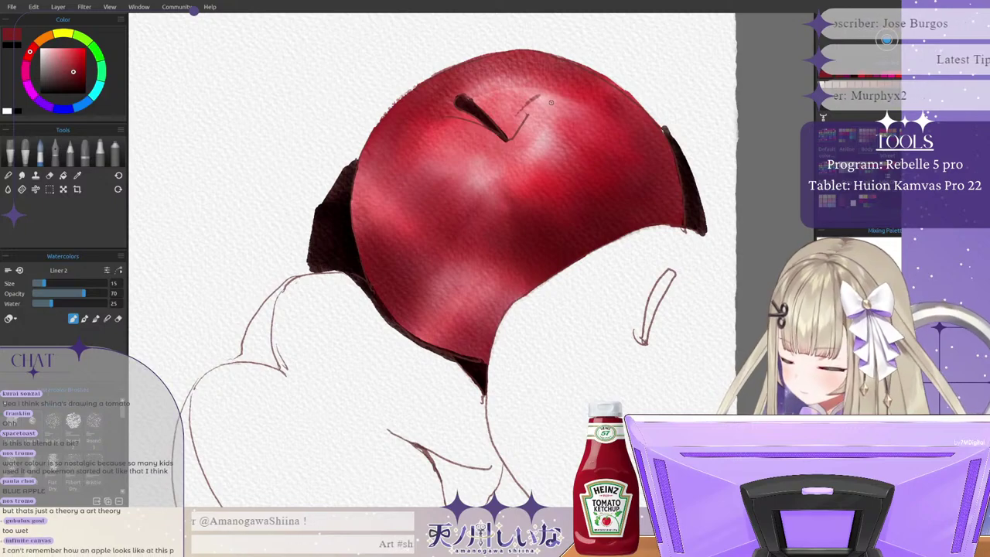
pyautogui.moveTo(528, 115)
pyautogui.mouseDown()
pyautogui.moveTo(537, 104)
pyautogui.moveTo(514, 126)
pyautogui.mouseUp()
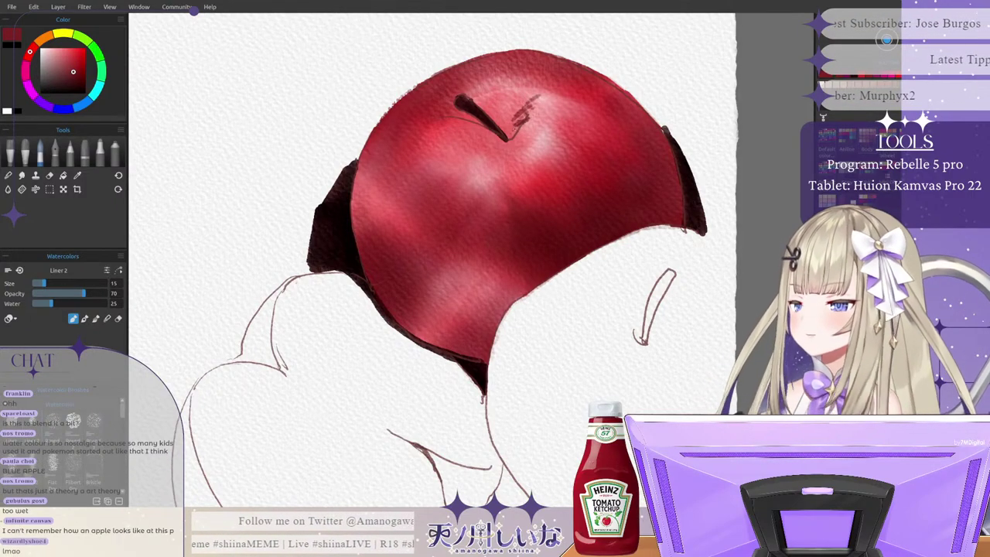
pyautogui.moveTo(526, 121); pyautogui.dragTo(510, 132)
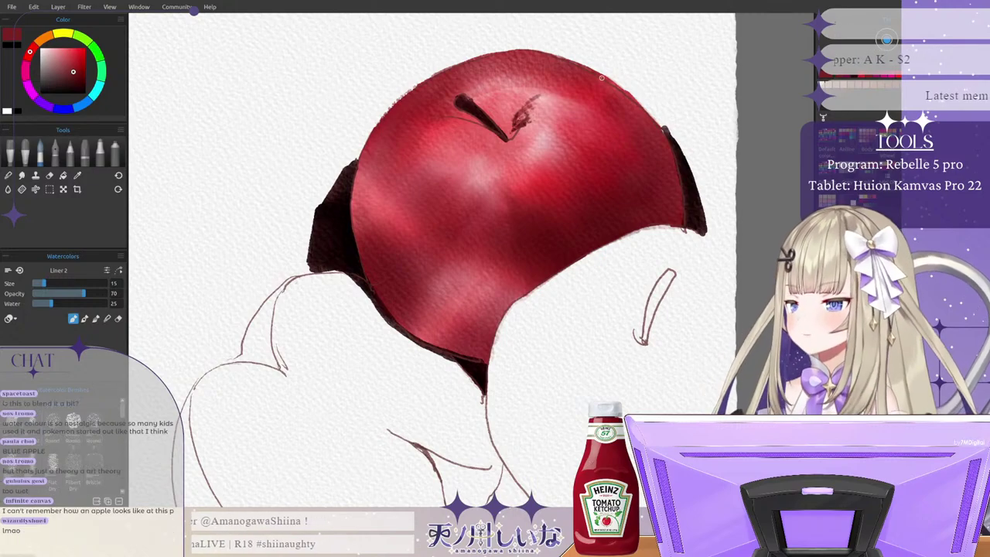
pyautogui.moveTo(577, 83)
pyautogui.mouseDown()
pyautogui.moveTo(612, 91)
pyautogui.moveTo(566, 86)
pyautogui.moveTo(621, 94)
pyautogui.moveTo(535, 98)
pyautogui.mouseUp()
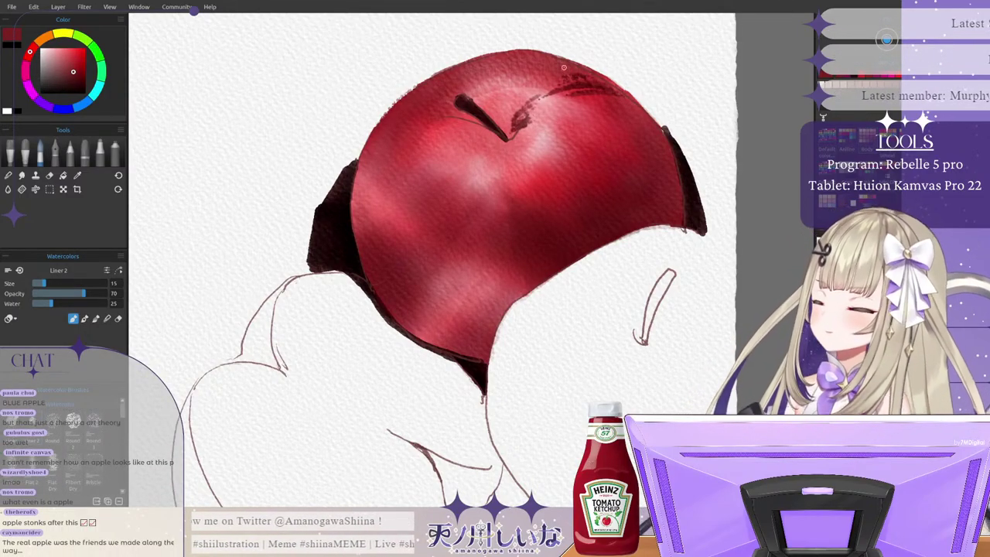
# Step: Add dark red shading along the apple's top edge and fine streaks behind the stem running down into the hollow
pyautogui.moveTo(550, 56)
pyautogui.mouseDown()
pyautogui.moveTo(512, 53)
pyautogui.moveTo(532, 60)
pyautogui.mouseUp()
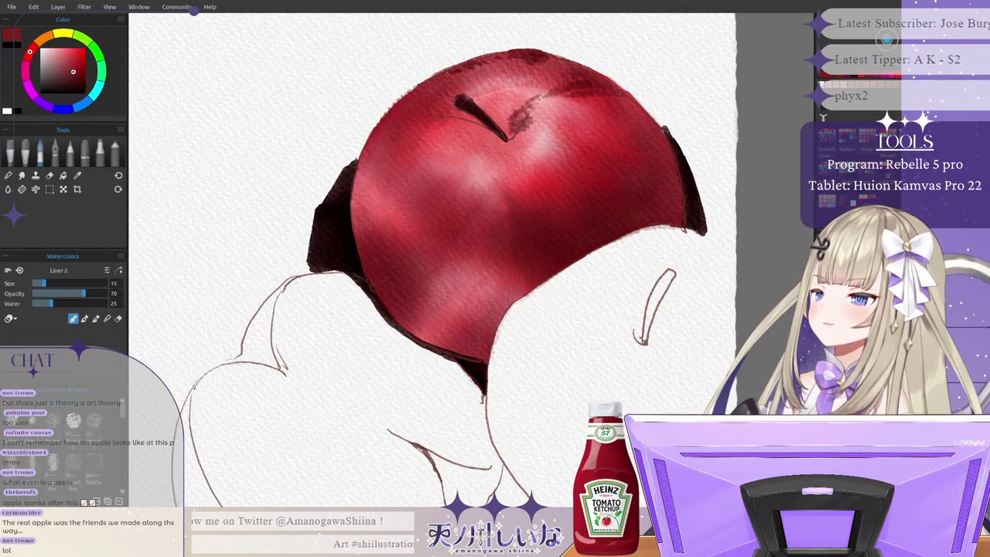
pyautogui.moveTo(451, 77); pyautogui.dragTo(477, 95)
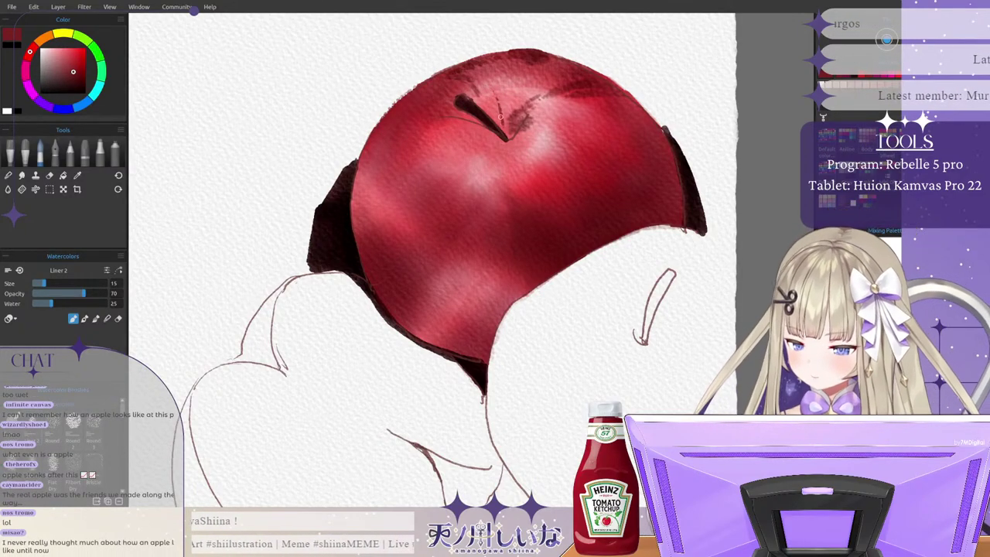
pyautogui.moveTo(503, 130)
pyautogui.mouseDown()
pyautogui.moveTo(502, 100)
pyautogui.moveTo(509, 135)
pyautogui.mouseUp()
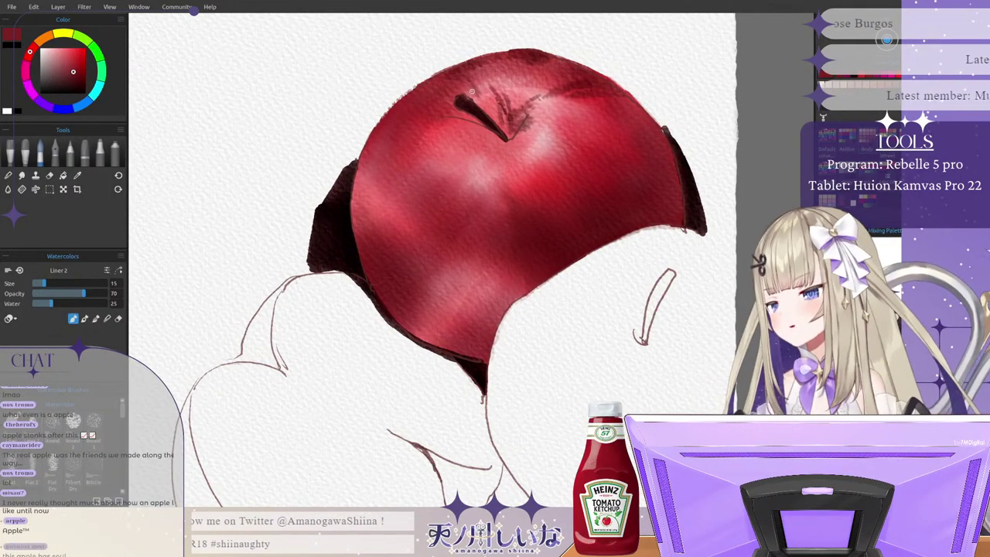
pyautogui.scroll(-3, 452, 132)
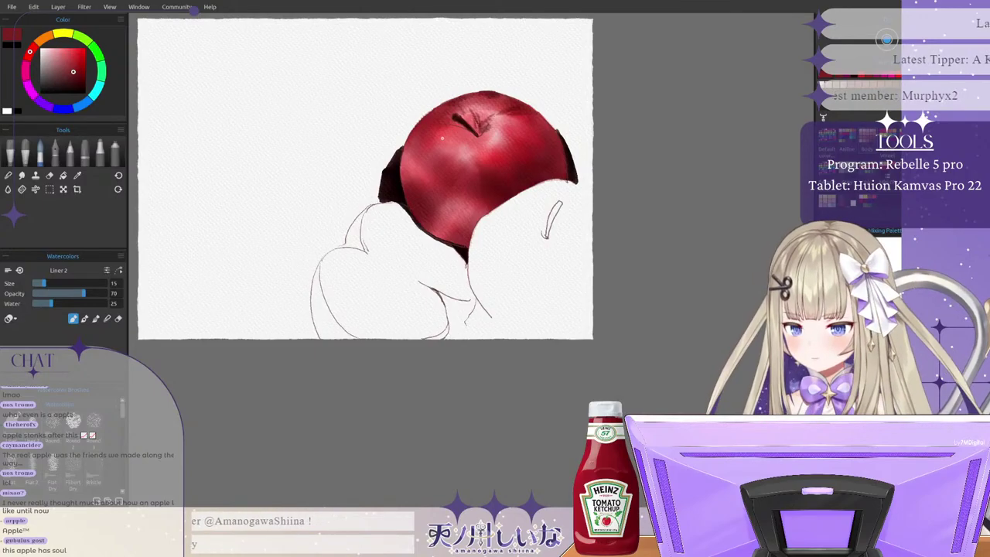
pyautogui.scroll(3, 468, 146)
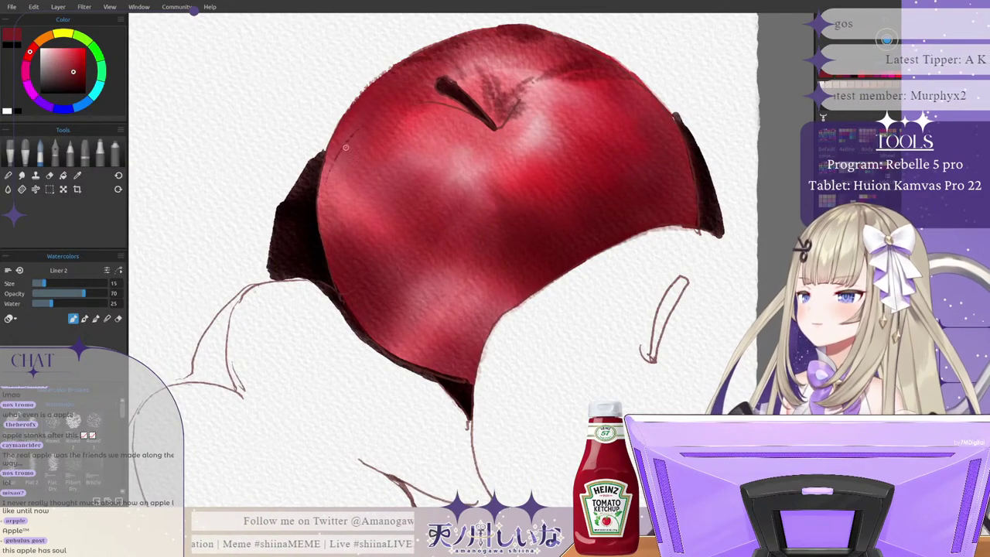
# Step: Undo the latest stroke, then shade the apple's right side and lower curved edge with dark red streaks running toward the middle
pyautogui.hotkey('ctrl', 'z')
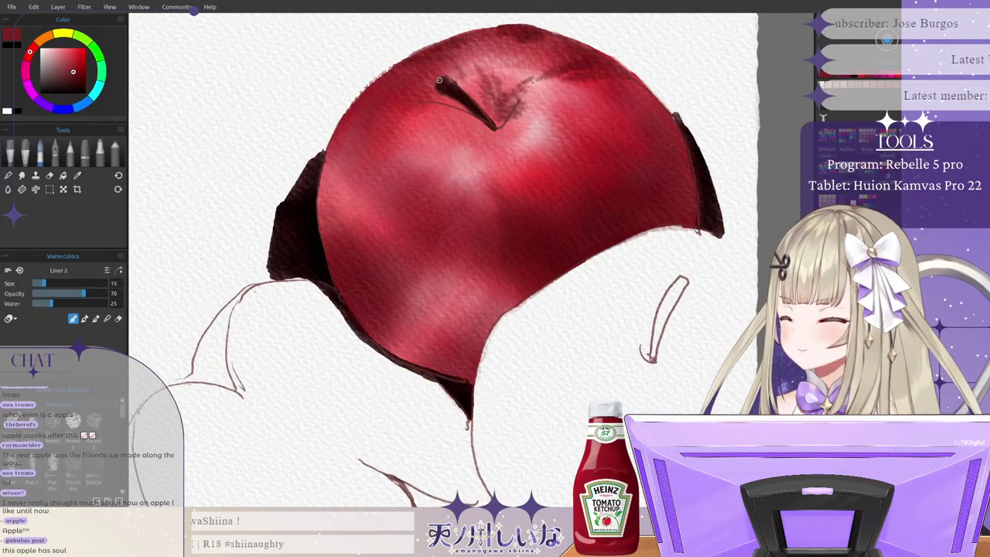
pyautogui.moveTo(438, 80)
pyautogui.mouseDown()
pyautogui.moveTo(499, 114)
pyautogui.moveTo(525, 98)
pyautogui.moveTo(499, 111)
pyautogui.mouseUp()
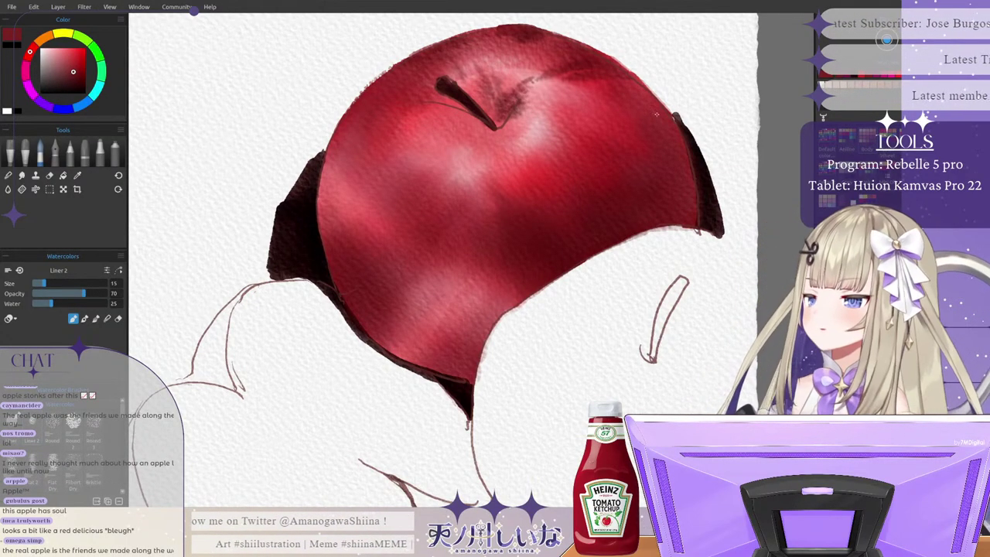
pyautogui.moveTo(647, 110)
pyautogui.mouseDown()
pyautogui.moveTo(668, 132)
pyautogui.moveTo(629, 128)
pyautogui.moveTo(666, 140)
pyautogui.moveTo(680, 163)
pyautogui.moveTo(679, 207)
pyautogui.mouseUp()
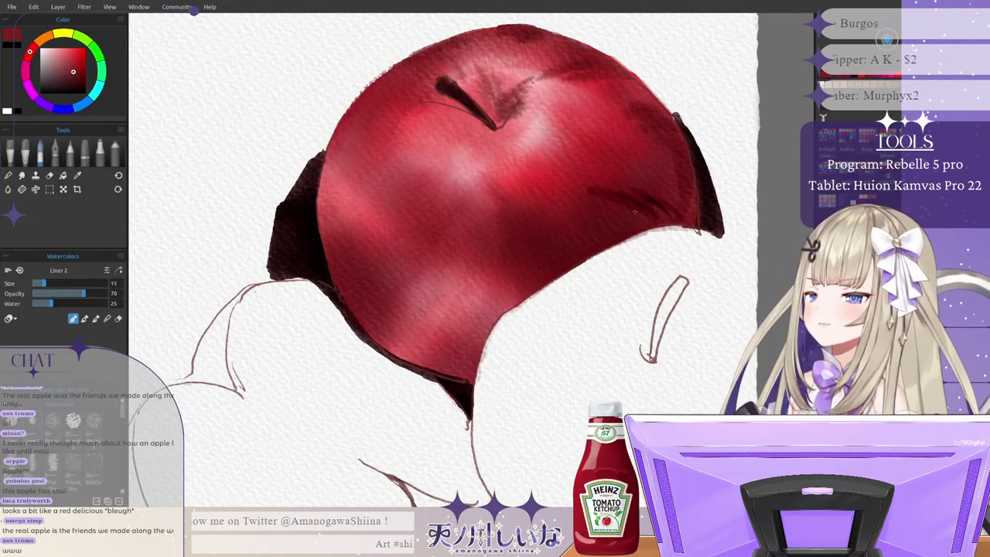
pyautogui.moveTo(539, 204)
pyautogui.mouseDown()
pyautogui.moveTo(579, 249)
pyautogui.moveTo(561, 194)
pyautogui.moveTo(577, 213)
pyautogui.mouseUp()
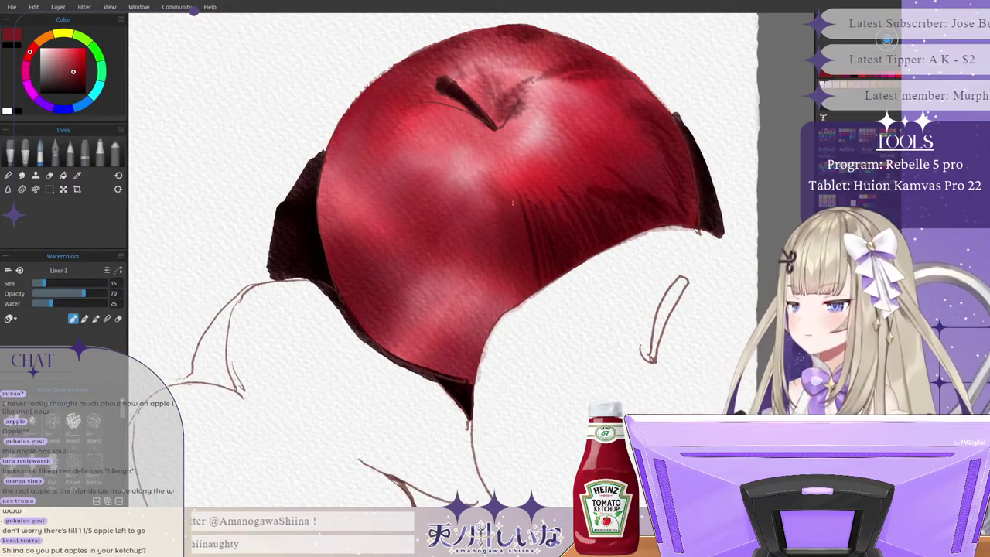
pyautogui.moveTo(504, 226); pyautogui.dragTo(512, 283)
pyautogui.moveTo(487, 209); pyautogui.dragTo(497, 270)
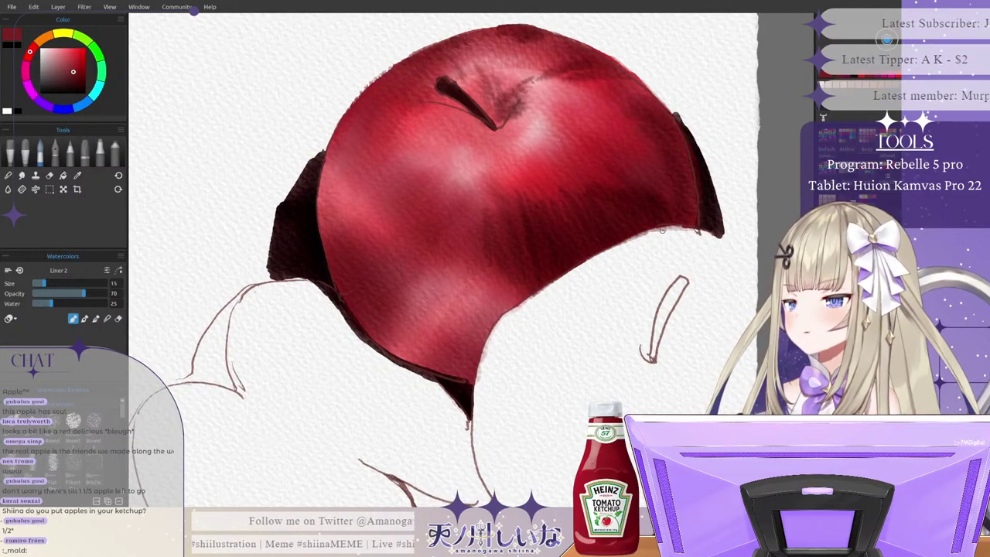
pyautogui.moveTo(480, 206); pyautogui.dragTo(478, 257)
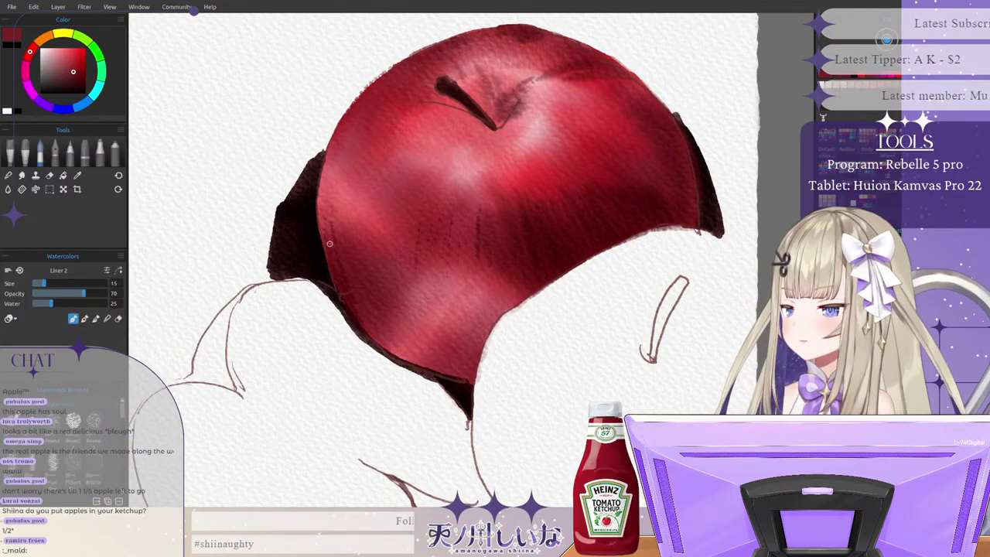
# Step: Darken the apple's lower-left and upper-left edges with curved dark red strokes, working inward toward the pink highlights
pyautogui.moveTo(326, 222); pyautogui.dragTo(362, 310)
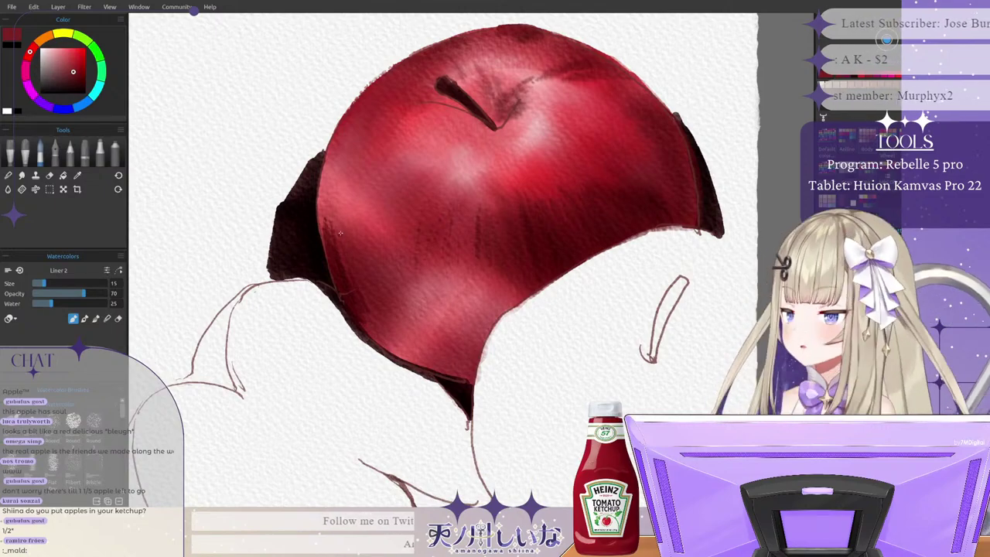
pyautogui.moveTo(341, 235)
pyautogui.mouseDown()
pyautogui.moveTo(372, 313)
pyautogui.moveTo(384, 306)
pyautogui.moveTo(380, 284)
pyautogui.moveTo(403, 303)
pyautogui.moveTo(424, 279)
pyautogui.mouseUp()
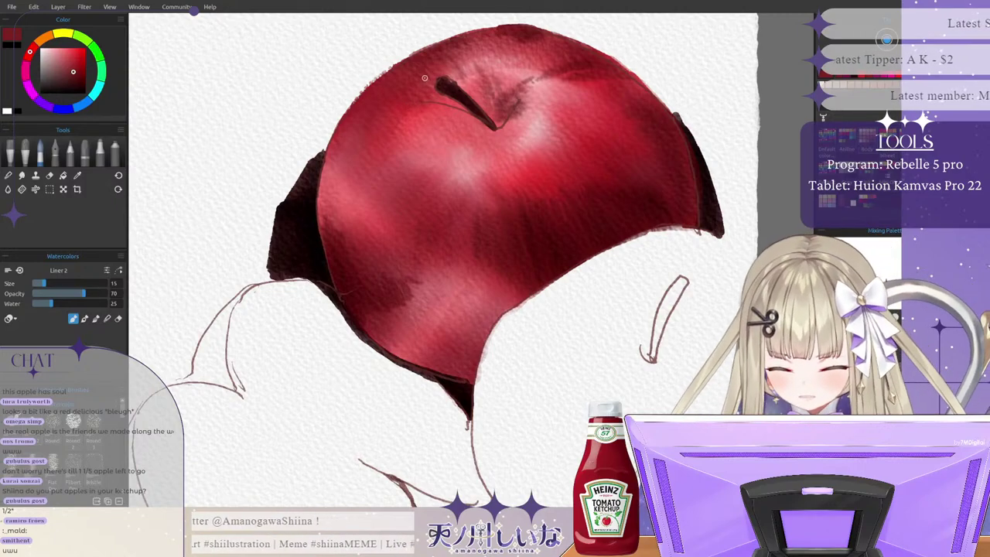
pyautogui.moveTo(359, 116); pyautogui.dragTo(336, 160)
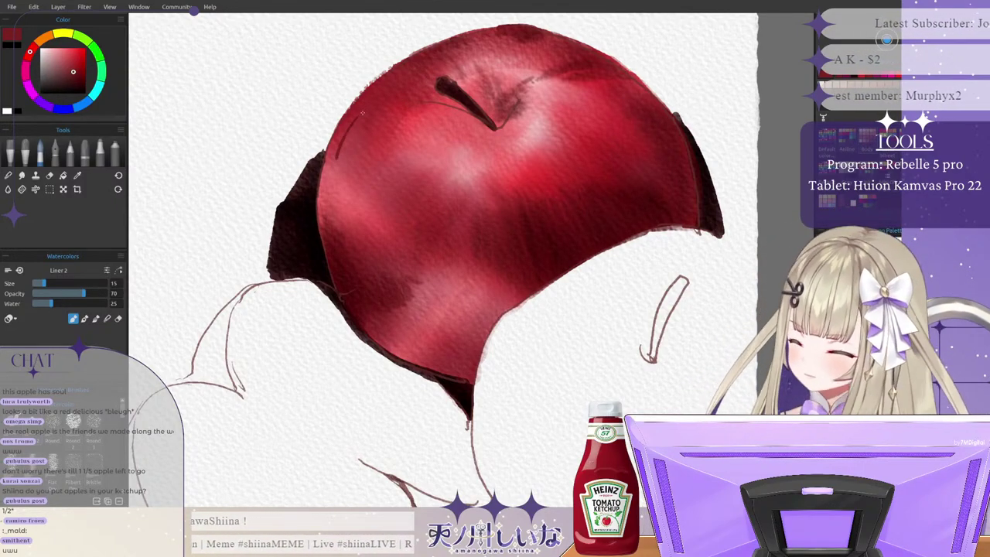
pyautogui.moveTo(367, 110)
pyautogui.mouseDown()
pyautogui.moveTo(346, 159)
pyautogui.moveTo(343, 202)
pyautogui.moveTo(362, 161)
pyautogui.moveTo(384, 148)
pyautogui.mouseUp()
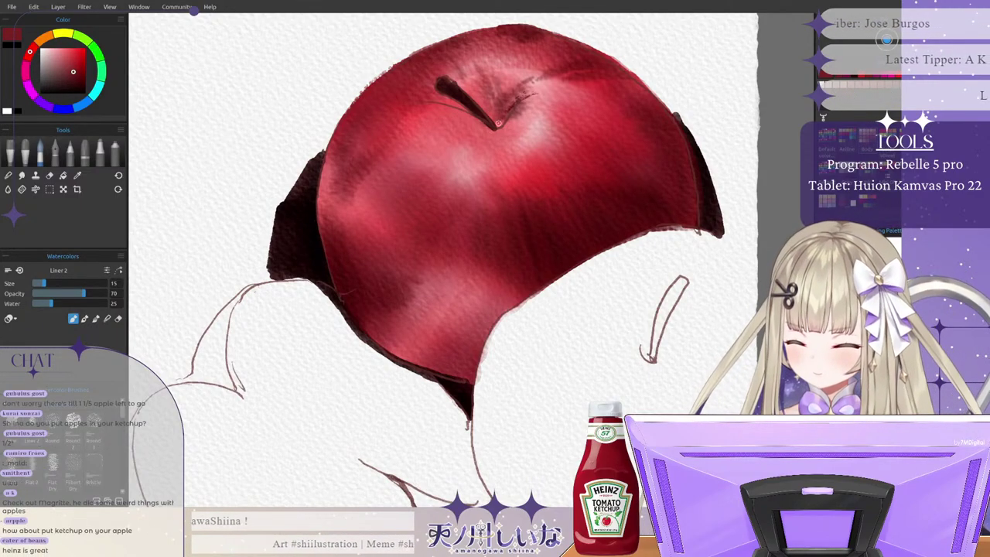
# Step: Deepen the dark red shading in the hollow beside the stem, along the upper-left edge and at the apple's lower tip
pyautogui.moveTo(499, 124); pyautogui.dragTo(533, 98)
pyautogui.moveTo(499, 128); pyautogui.dragTo(538, 108)
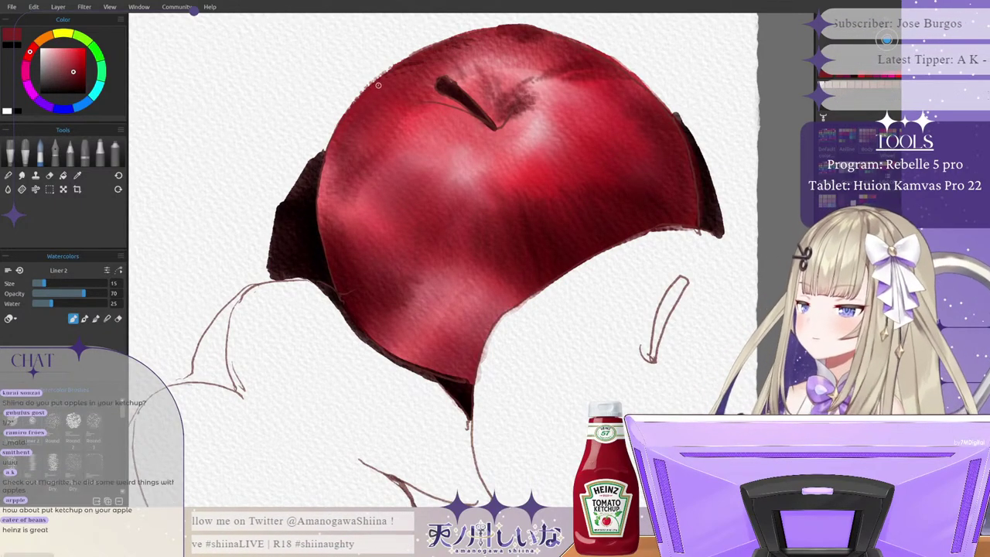
pyautogui.moveTo(404, 82)
pyautogui.mouseDown()
pyautogui.moveTo(385, 86)
pyautogui.moveTo(352, 130)
pyautogui.mouseUp()
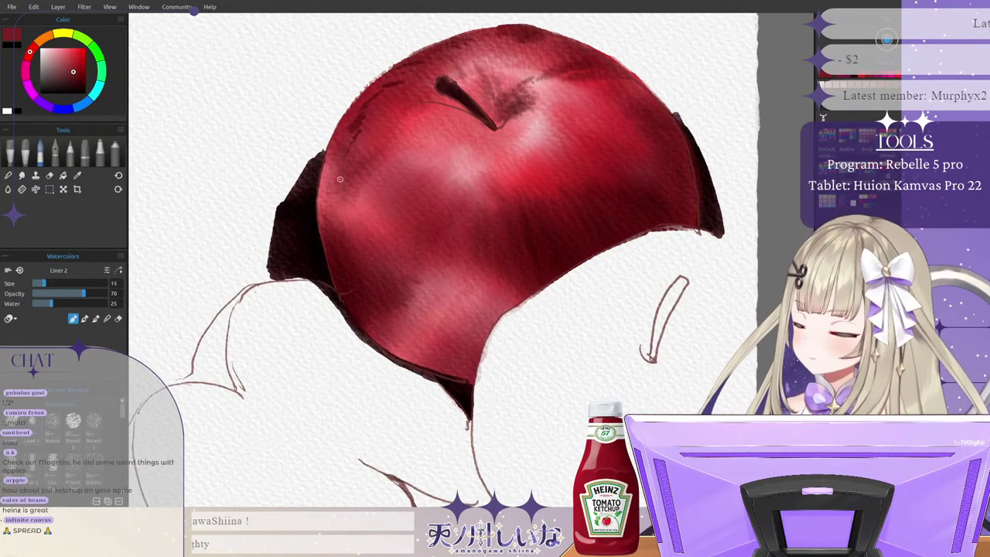
pyautogui.moveTo(341, 182)
pyautogui.mouseDown()
pyautogui.moveTo(339, 204)
pyautogui.moveTo(371, 186)
pyautogui.moveTo(344, 205)
pyautogui.moveTo(375, 173)
pyautogui.moveTo(344, 202)
pyautogui.mouseUp()
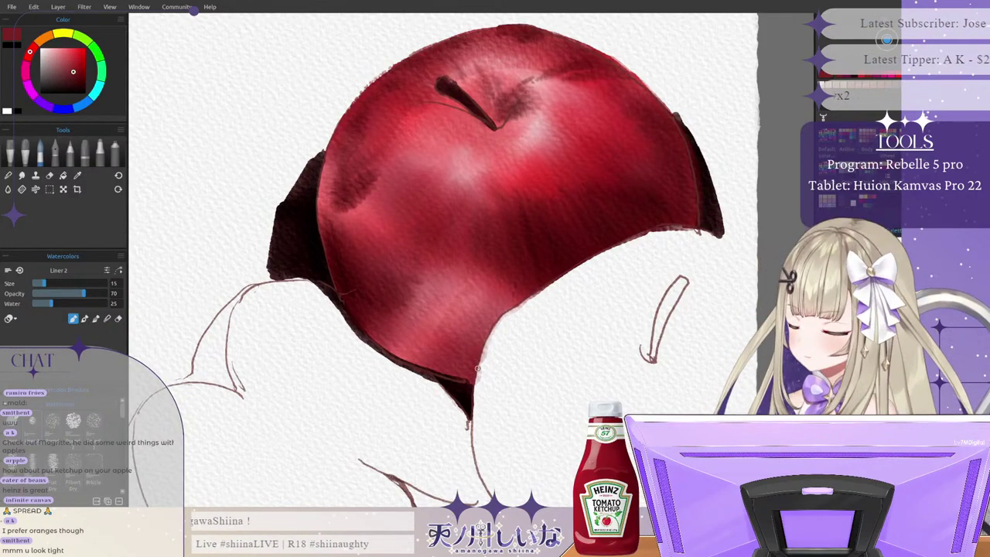
pyautogui.moveTo(468, 381)
pyautogui.mouseDown()
pyautogui.moveTo(470, 357)
pyautogui.moveTo(435, 369)
pyautogui.moveTo(501, 311)
pyautogui.moveTo(486, 346)
pyautogui.mouseUp()
pyautogui.moveTo(505, 310); pyautogui.dragTo(529, 295)
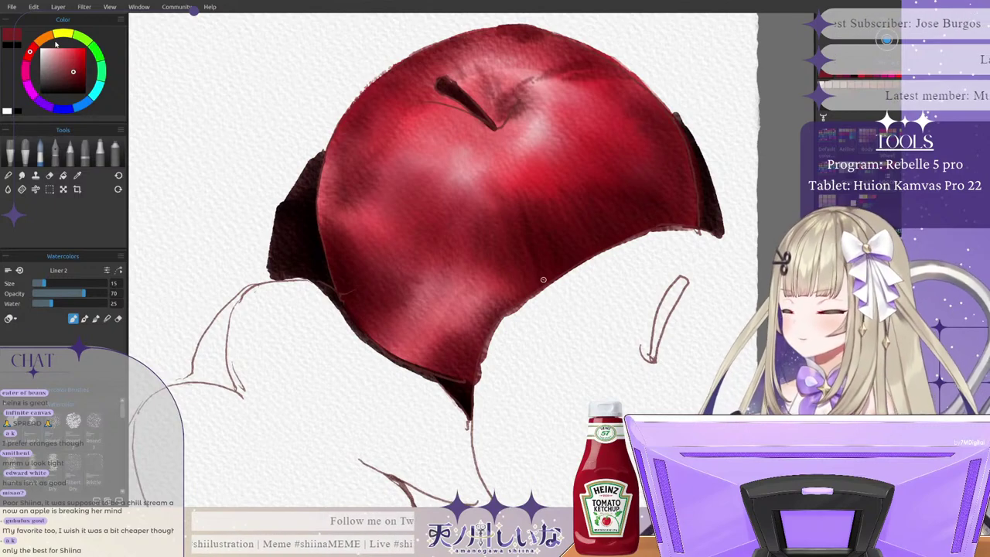
# Step: Sample a saturated dark red from the apple and paint fine vertical streaks across its middle, below the central highlight
pyautogui.click(48, 51)
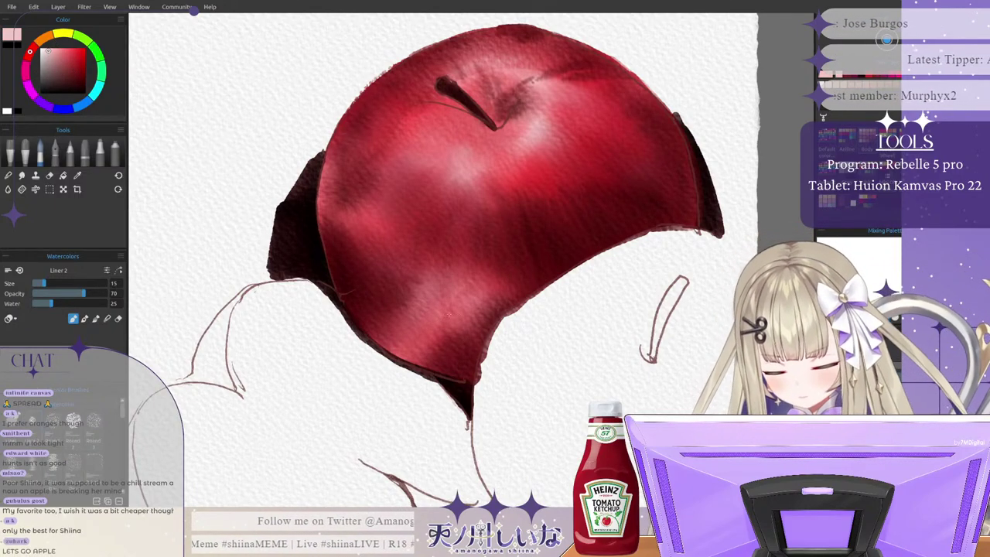
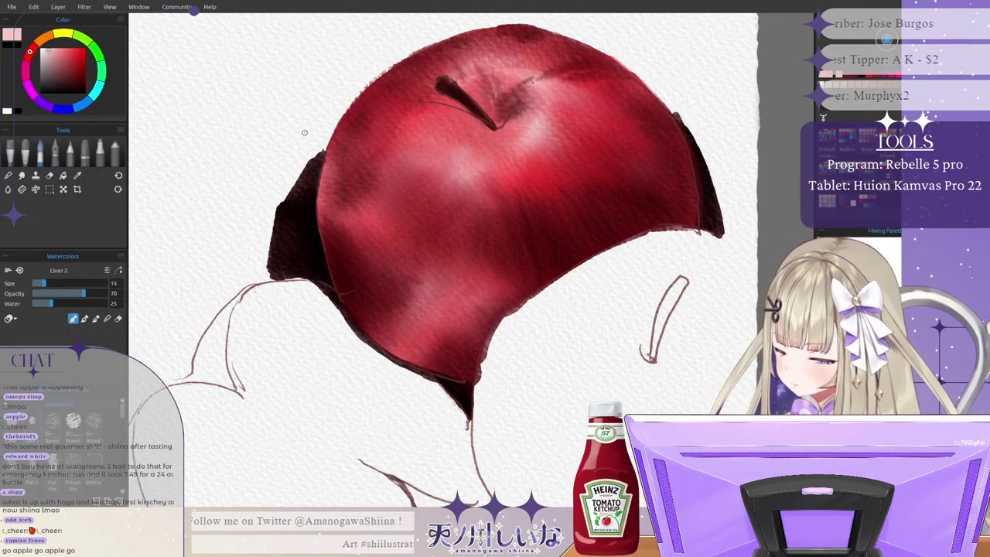
pyautogui.keyDown('alt'); pyautogui.click(457, 133); pyautogui.keyUp('alt')
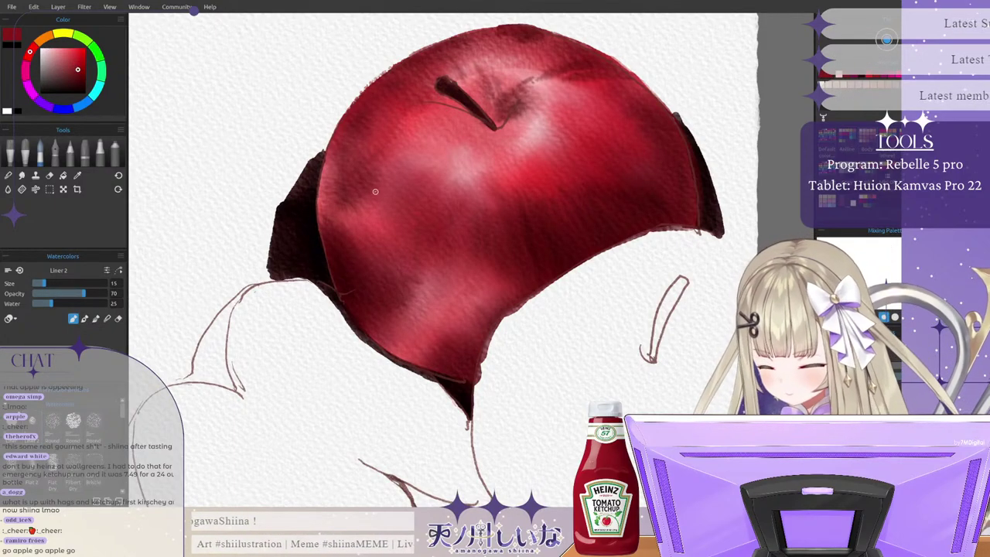
pyautogui.moveTo(408, 184); pyautogui.dragTo(395, 231)
pyautogui.moveTo(418, 184); pyautogui.dragTo(409, 238)
pyautogui.moveTo(457, 187); pyautogui.dragTo(444, 238)
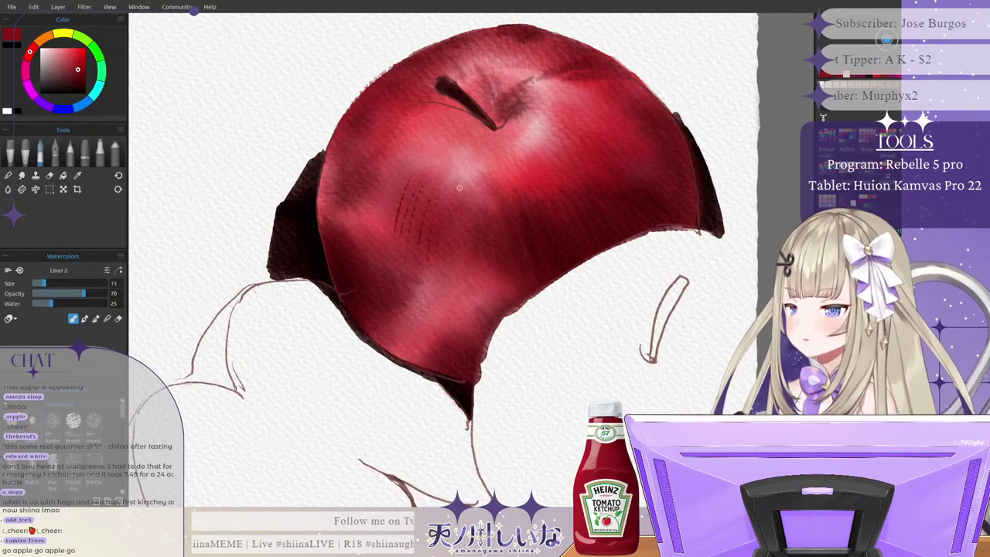
pyautogui.moveTo(461, 193)
pyautogui.mouseDown()
pyautogui.moveTo(456, 240)
pyautogui.moveTo(473, 262)
pyautogui.mouseUp()
pyautogui.moveTo(495, 202)
pyautogui.mouseDown()
pyautogui.moveTo(492, 258)
pyautogui.moveTo(512, 243)
pyautogui.mouseUp()
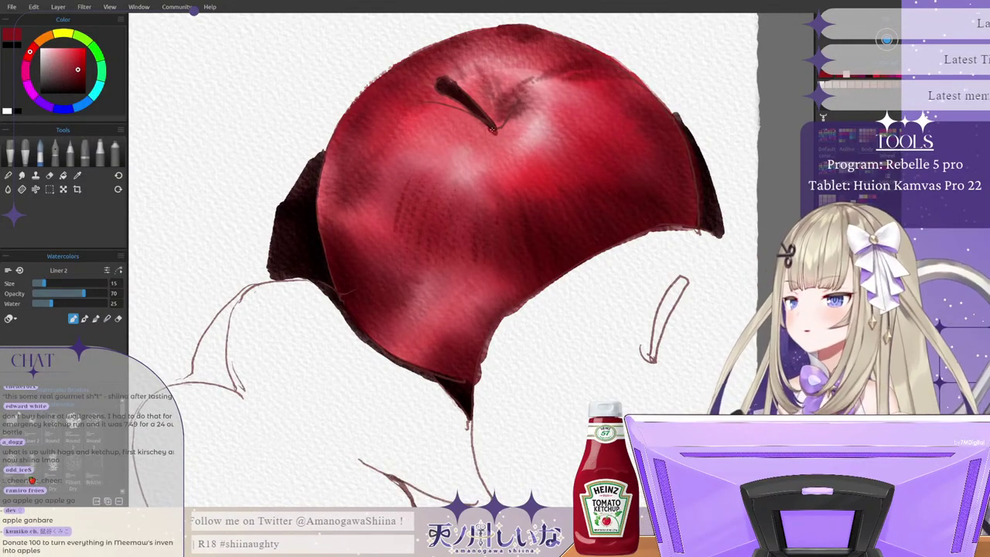
# Step: Paint short dark red streaks fanning out from the stem's base toward the left and downward over the highlight
pyautogui.moveTo(492, 131)
pyautogui.mouseDown()
pyautogui.moveTo(448, 128)
pyautogui.moveTo(500, 124)
pyautogui.moveTo(483, 133)
pyautogui.moveTo(450, 124)
pyautogui.moveTo(432, 137)
pyautogui.moveTo(449, 115)
pyautogui.moveTo(413, 114)
pyautogui.mouseUp()
pyautogui.hotkey('ctrl', 'z')
pyautogui.hotkey('ctrl', 'z')
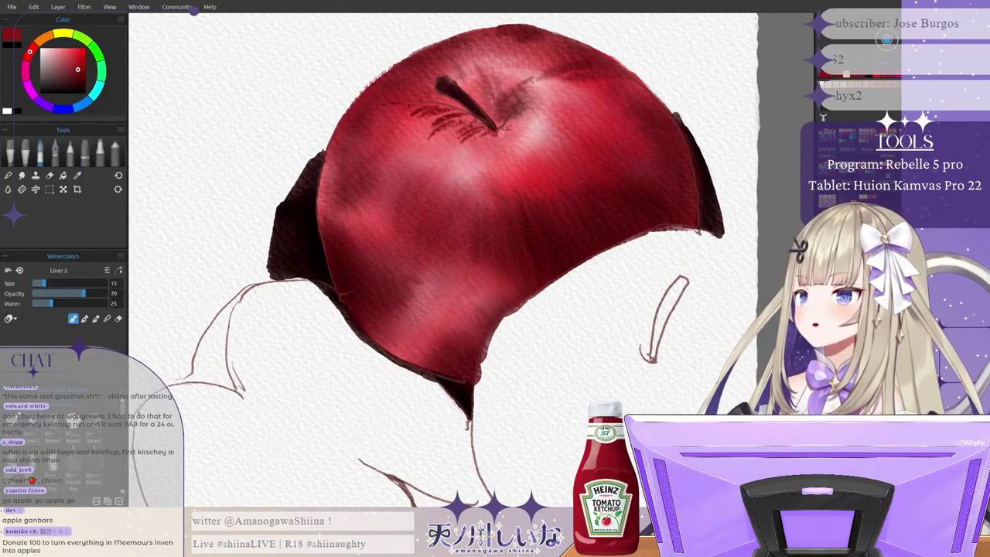
pyautogui.moveTo(492, 134)
pyautogui.mouseDown()
pyautogui.moveTo(482, 159)
pyautogui.moveTo(497, 173)
pyautogui.mouseUp()
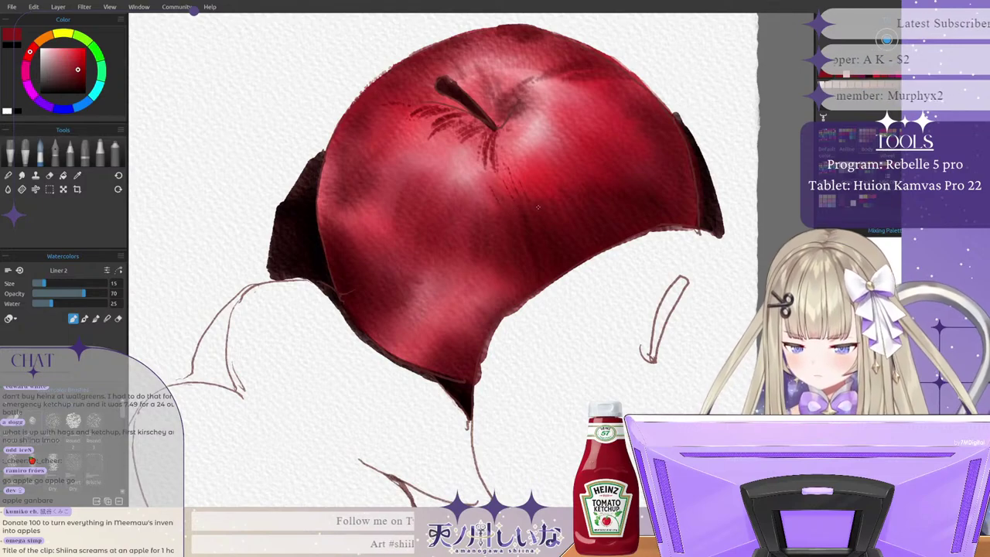
pyautogui.moveTo(499, 130); pyautogui.dragTo(511, 172)
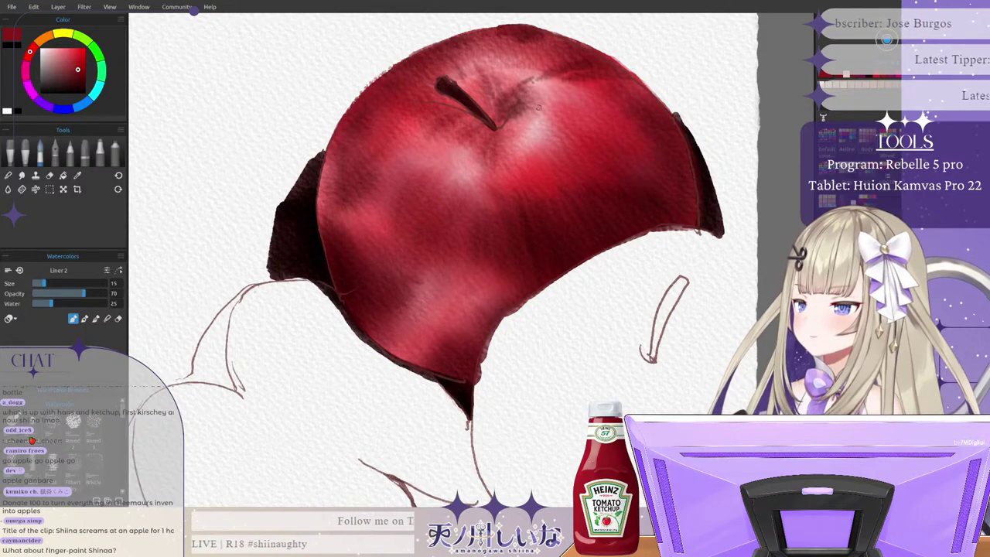
# Step: Try vertical dark red streaks across the apple's left and middle, between the upper and lower highlights
pyautogui.moveTo(373, 177); pyautogui.dragTo(363, 225)
pyautogui.moveTo(390, 160)
pyautogui.mouseDown()
pyautogui.moveTo(373, 220)
pyautogui.moveTo(375, 228)
pyautogui.moveTo(387, 213)
pyautogui.moveTo(405, 259)
pyautogui.mouseUp()
pyautogui.moveTo(419, 221); pyautogui.dragTo(422, 263)
pyautogui.moveTo(439, 249); pyautogui.dragTo(431, 269)
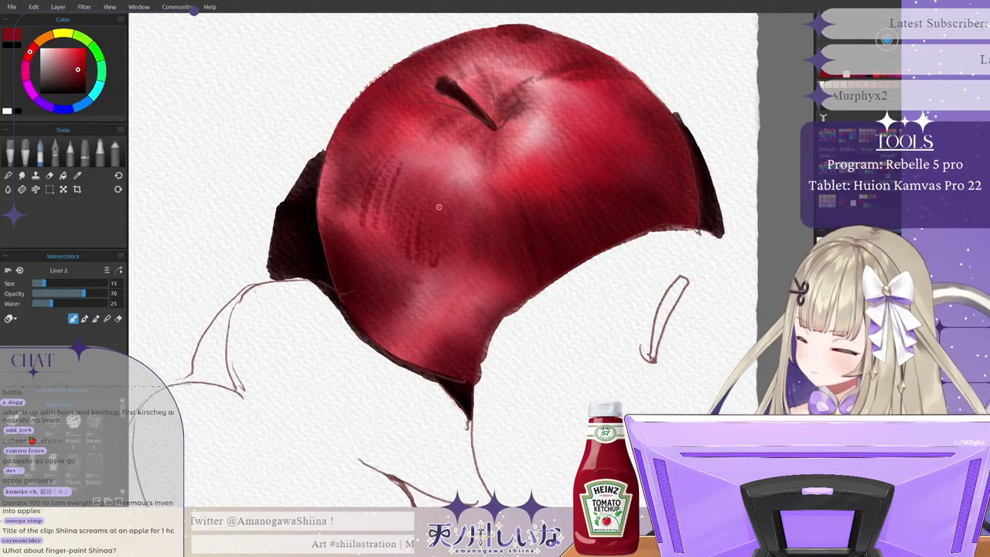
pyautogui.moveTo(434, 231)
pyautogui.mouseDown()
pyautogui.moveTo(446, 205)
pyautogui.moveTo(451, 249)
pyautogui.moveTo(466, 222)
pyautogui.moveTo(475, 252)
pyautogui.mouseUp()
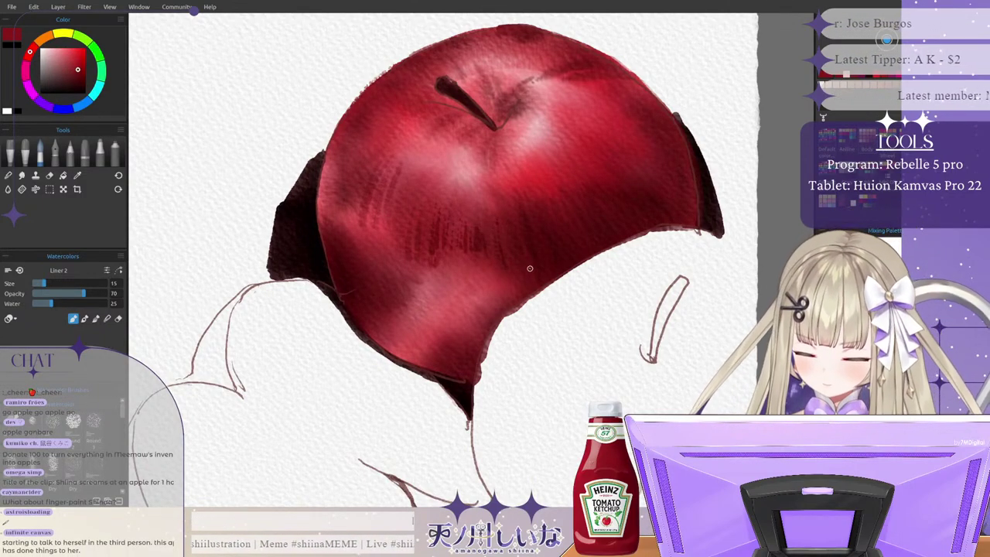
# Step: Undo the latest vertical streaks and repaint dark red streaks slightly lower, on the apple's left-centre beside the lower highlight
pyautogui.hotkey('ctrl', 'z')
pyautogui.hotkey('ctrl', 'z')
pyautogui.hotkey('ctrl', 'z')
pyautogui.hotkey('ctrl', 'z')
pyautogui.hotkey('ctrl', 'z')
pyautogui.hotkey('ctrl', 'z')
pyautogui.moveTo(407, 214); pyautogui.dragTo(404, 275)
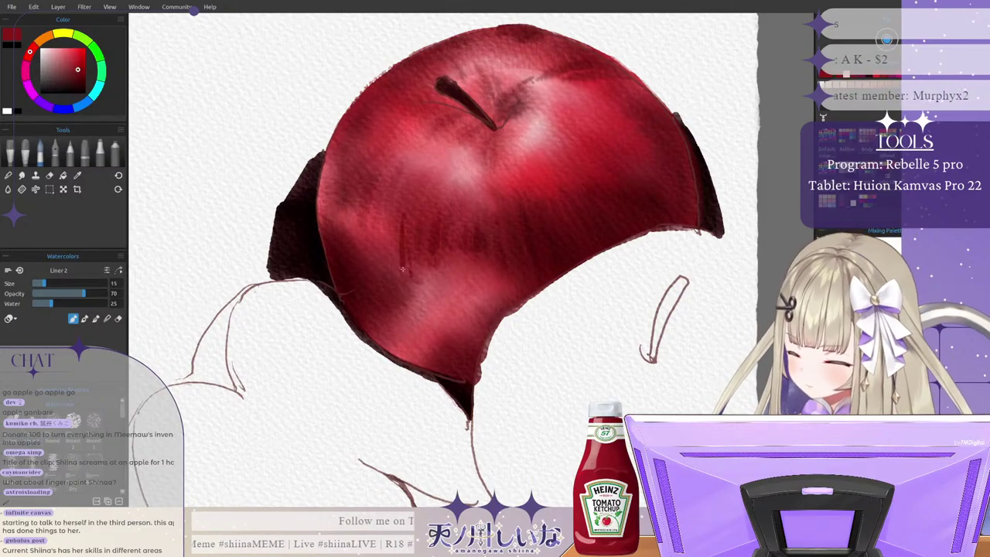
pyautogui.moveTo(400, 233); pyautogui.dragTo(397, 283)
pyautogui.moveTo(396, 223); pyautogui.dragTo(391, 281)
pyautogui.moveTo(379, 246); pyautogui.dragTo(381, 287)
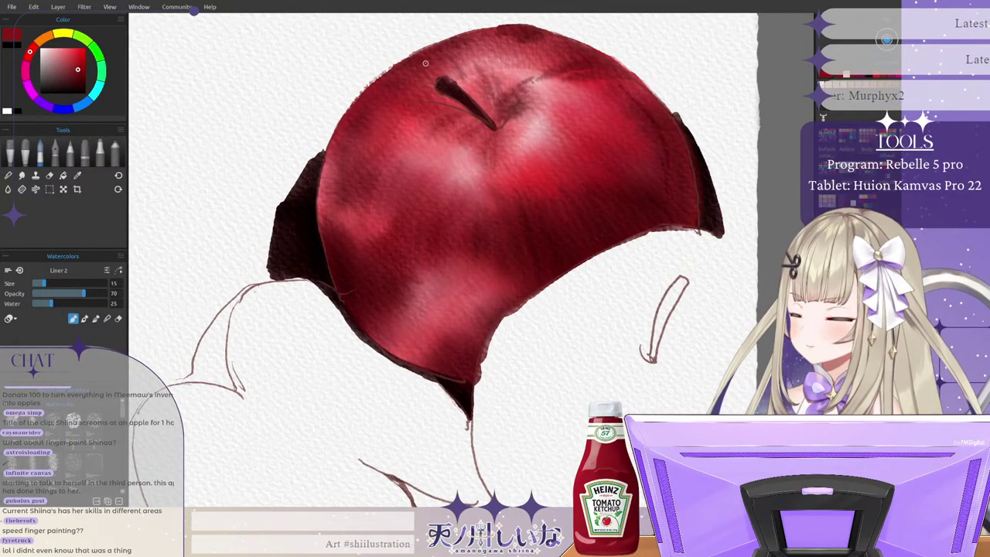
# Step: Add dark red shading to the left side and lower curved edge, then darken the hollow around the stem's base
pyautogui.moveTo(346, 170); pyautogui.dragTo(350, 217)
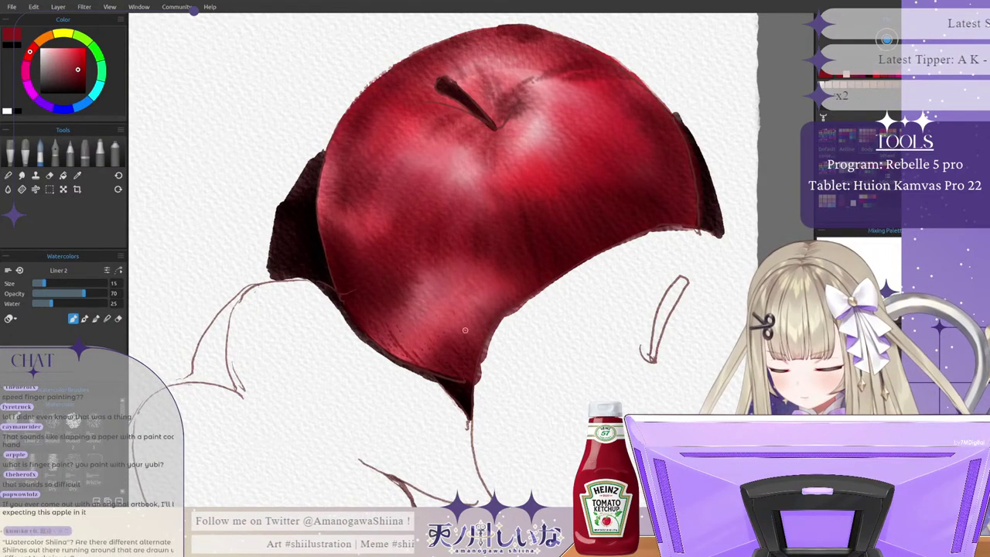
pyautogui.moveTo(486, 334); pyautogui.dragTo(503, 283)
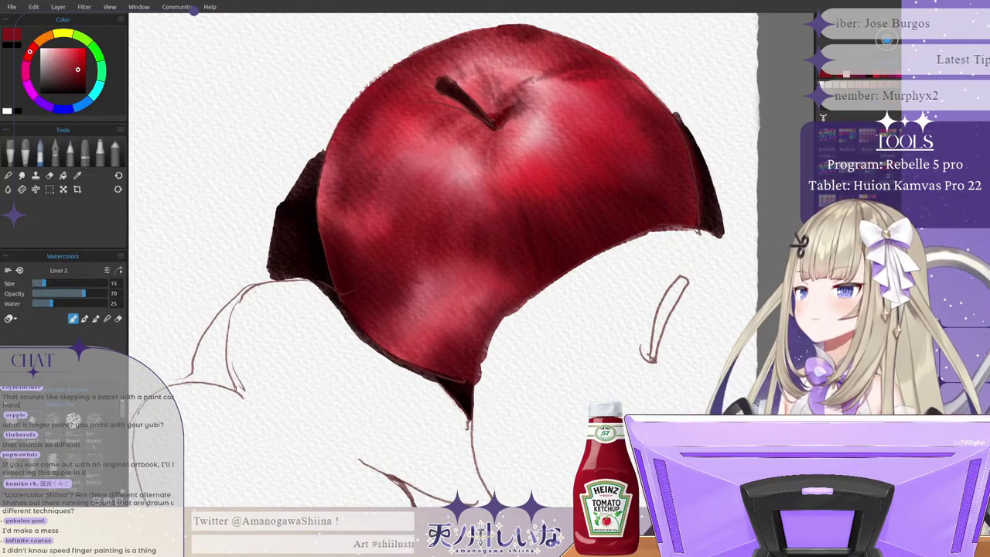
pyautogui.moveTo(480, 103); pyautogui.dragTo(499, 114)
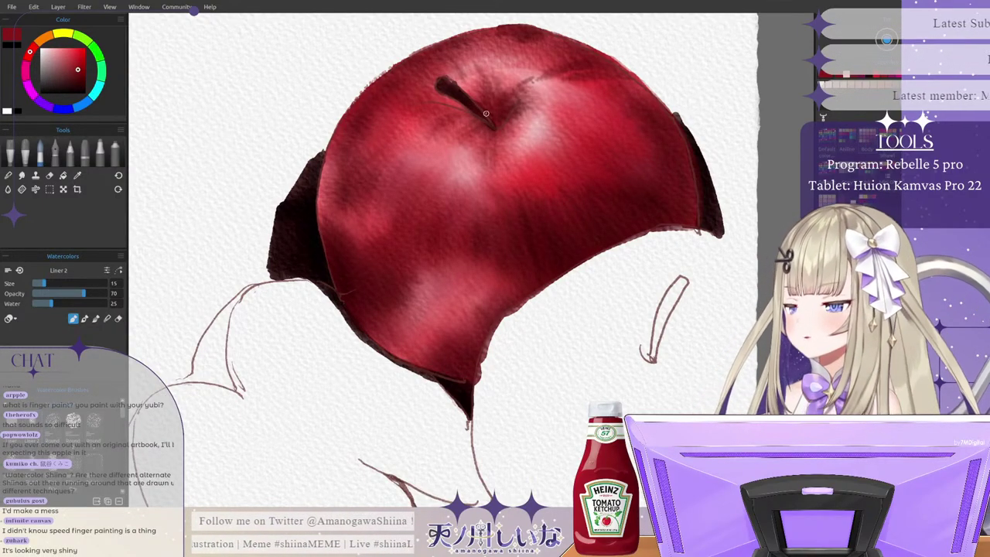
pyautogui.moveTo(485, 113)
pyautogui.mouseDown()
pyautogui.moveTo(472, 90)
pyautogui.moveTo(491, 118)
pyautogui.moveTo(532, 80)
pyautogui.mouseUp()
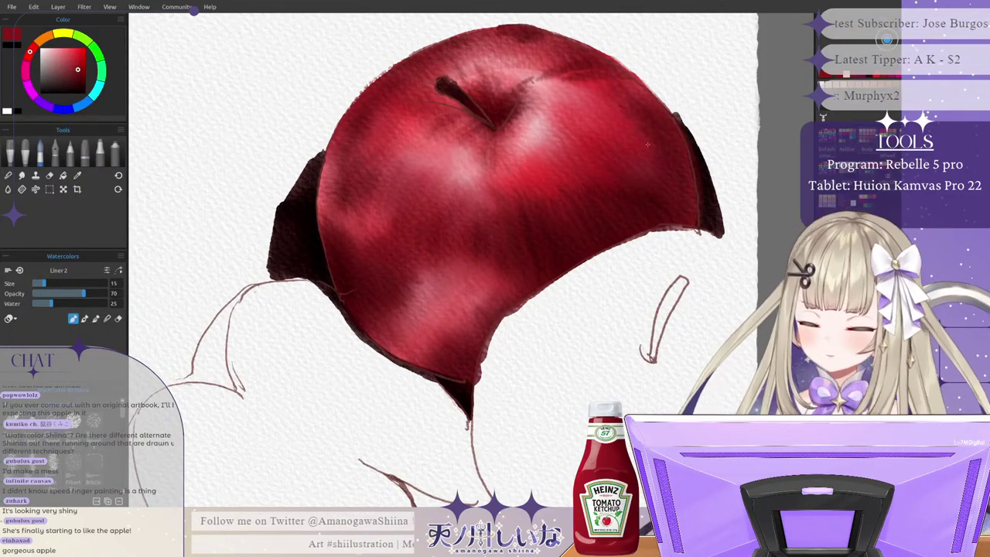
# Step: Deepen the dark red shading on the apple's right side and around the highlight near its left edge
pyautogui.moveTo(634, 112)
pyautogui.mouseDown()
pyautogui.moveTo(608, 138)
pyautogui.moveTo(600, 128)
pyautogui.moveTo(602, 140)
pyautogui.mouseUp()
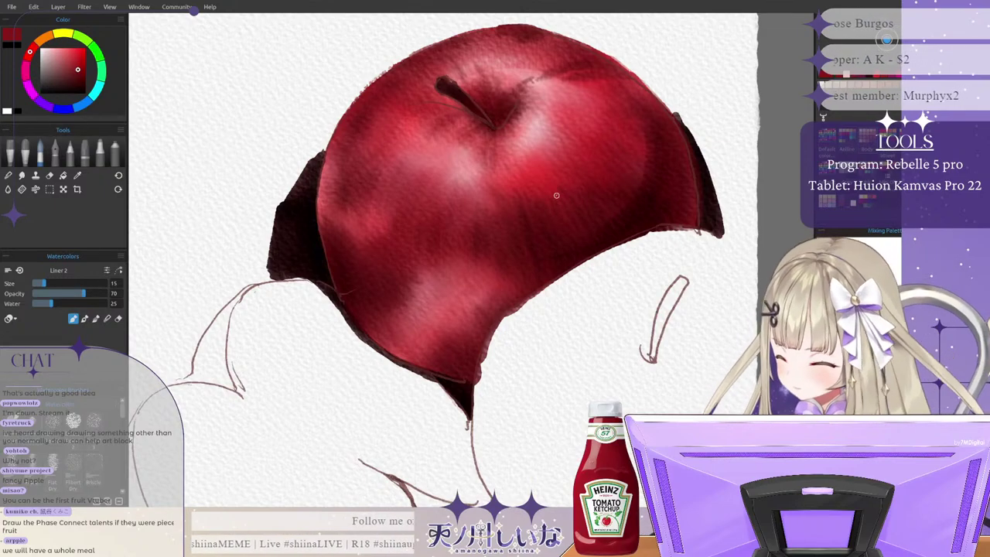
pyautogui.moveTo(338, 235)
pyautogui.mouseDown()
pyautogui.moveTo(371, 308)
pyautogui.moveTo(388, 294)
pyautogui.mouseUp()
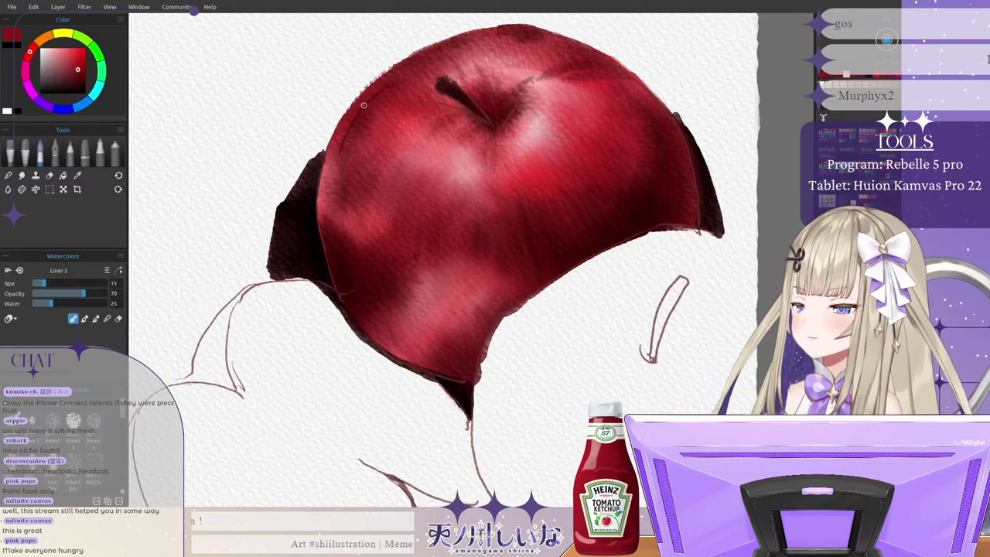
pyautogui.moveTo(350, 175); pyautogui.dragTo(358, 224)
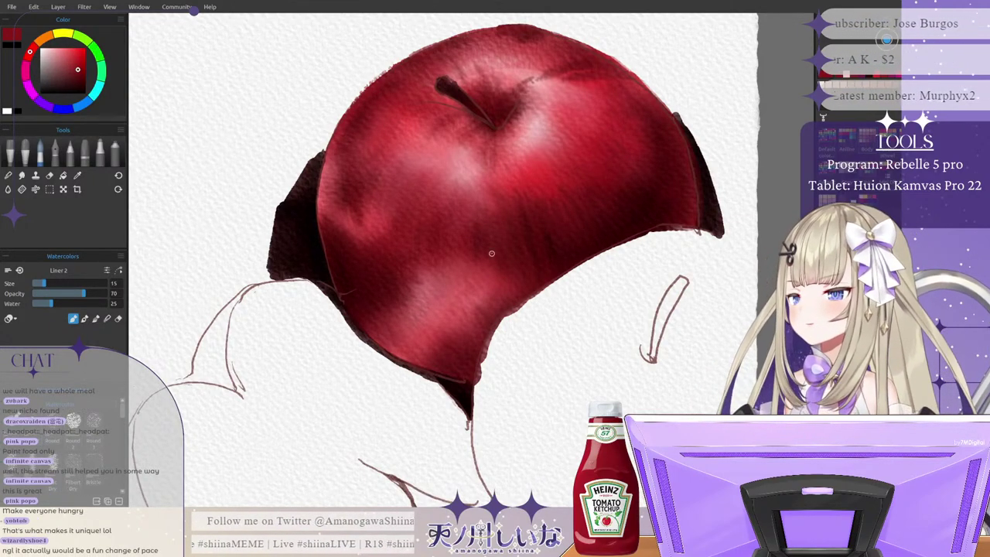
# Step: Add dark red streaks across the apple's lower middle above the highlight, and switch the colour to a muted greyish red
pyautogui.moveTo(478, 235); pyautogui.dragTo(488, 271)
pyautogui.moveTo(464, 236); pyautogui.dragTo(415, 247)
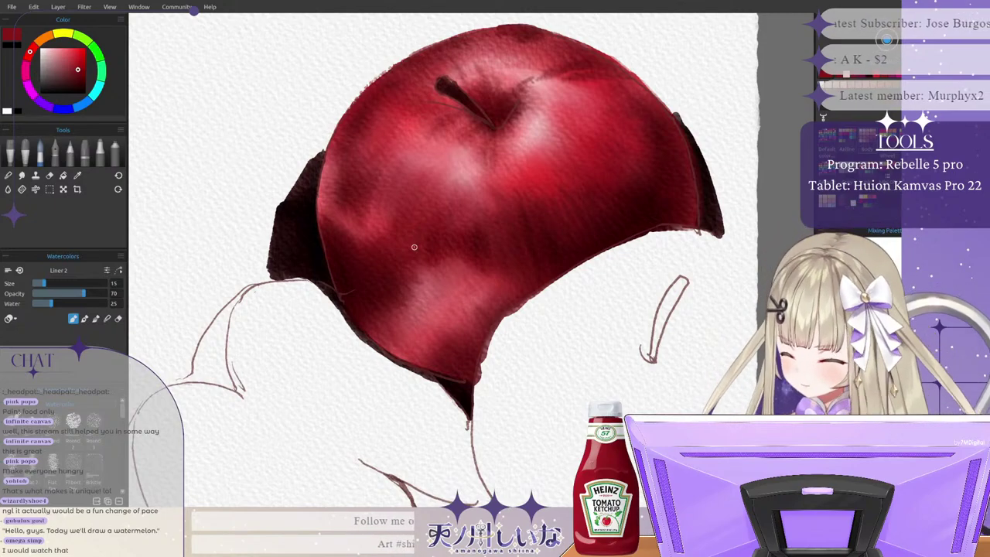
pyautogui.click(57, 72)
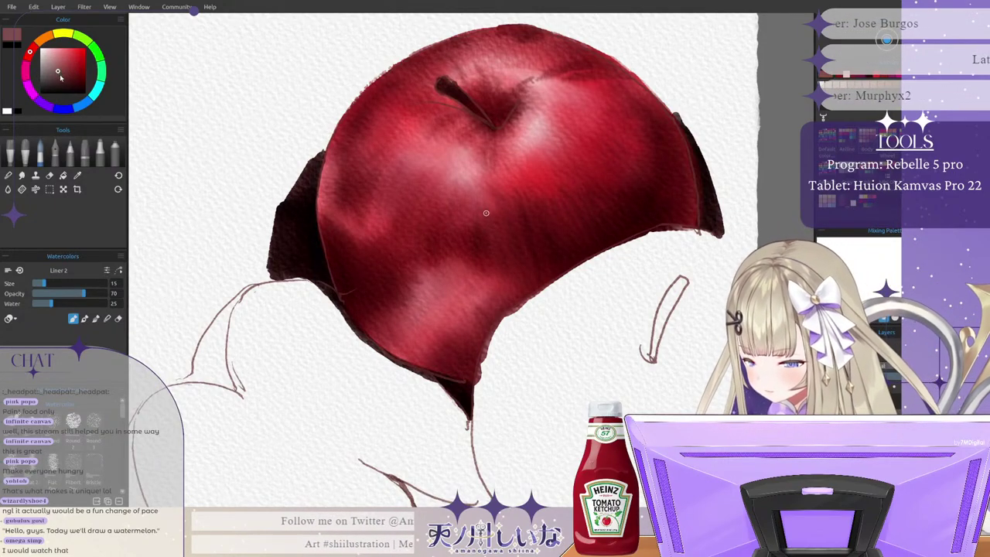
# Step: Undo the greyish red strokes above the lower highlight, switch to a pale greyish pink, and brush it around that highlight
pyautogui.moveTo(470, 303)
pyautogui.mouseDown()
pyautogui.moveTo(481, 276)
pyautogui.moveTo(502, 288)
pyautogui.moveTo(493, 311)
pyautogui.mouseUp()
pyautogui.hotkey('ctrl', 'z')
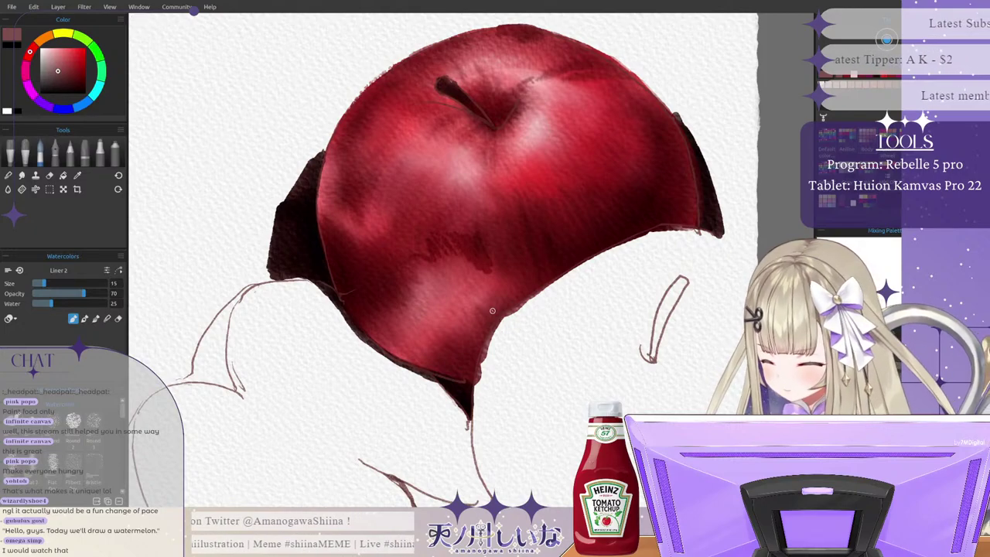
pyautogui.click(45, 66)
pyautogui.moveTo(491, 273)
pyautogui.mouseDown()
pyautogui.moveTo(491, 307)
pyautogui.moveTo(507, 300)
pyautogui.moveTo(483, 273)
pyautogui.moveTo(478, 301)
pyautogui.mouseUp()
pyautogui.moveTo(474, 254)
pyautogui.mouseDown()
pyautogui.moveTo(462, 276)
pyautogui.moveTo(455, 266)
pyautogui.moveTo(451, 278)
pyautogui.moveTo(439, 274)
pyautogui.moveTo(461, 268)
pyautogui.moveTo(476, 309)
pyautogui.mouseUp()
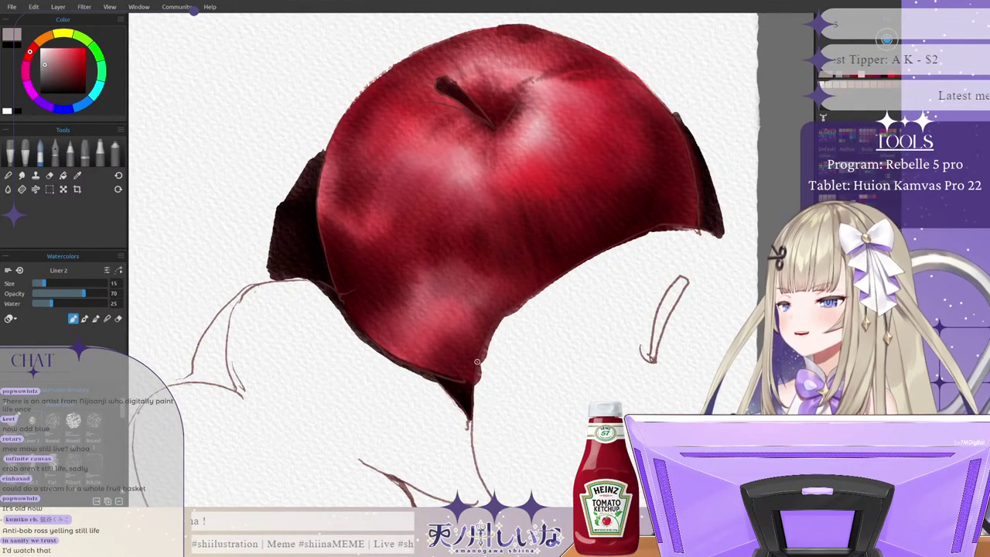
pyautogui.moveTo(457, 325)
pyautogui.mouseDown()
pyautogui.moveTo(456, 354)
pyautogui.moveTo(463, 303)
pyautogui.moveTo(471, 352)
pyautogui.moveTo(486, 310)
pyautogui.mouseUp()
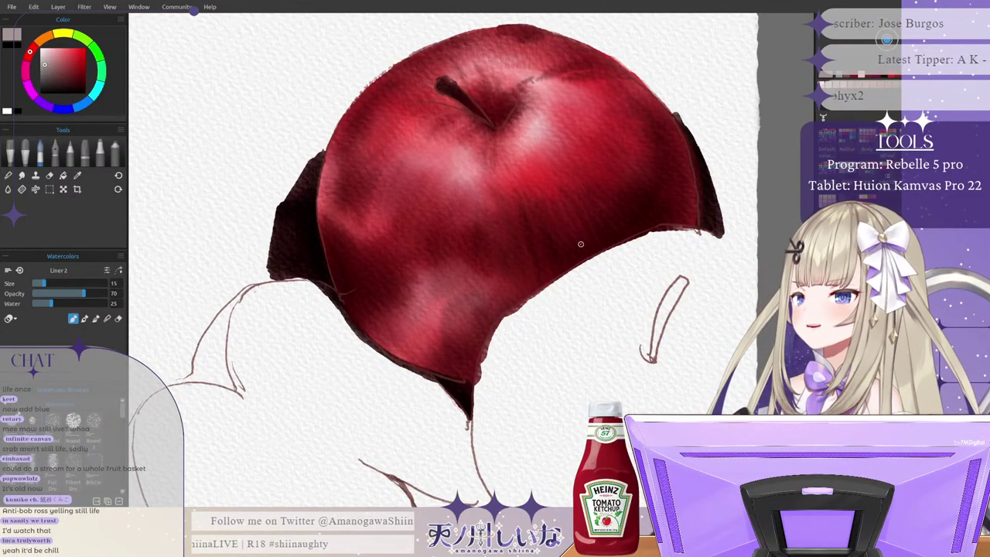
# Step: Brush pale greyish pink over the apple's upper left side, the left highlight and the area around the stem
pyautogui.moveTo(339, 137)
pyautogui.mouseDown()
pyautogui.moveTo(324, 220)
pyautogui.moveTo(337, 146)
pyautogui.moveTo(345, 232)
pyautogui.moveTo(352, 239)
pyautogui.moveTo(363, 183)
pyautogui.moveTo(377, 245)
pyautogui.moveTo(375, 198)
pyautogui.moveTo(389, 225)
pyautogui.mouseUp()
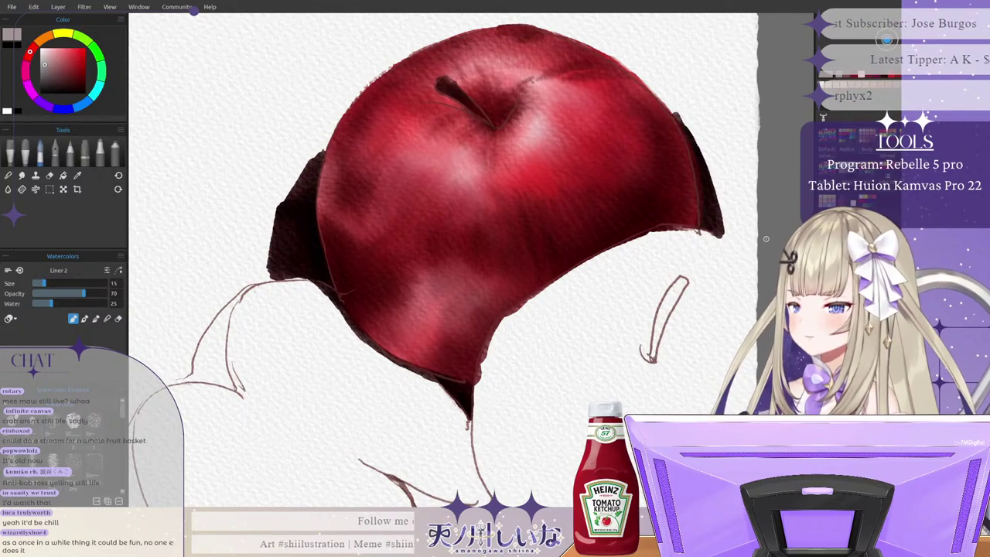
pyautogui.moveTo(340, 150); pyautogui.dragTo(324, 215)
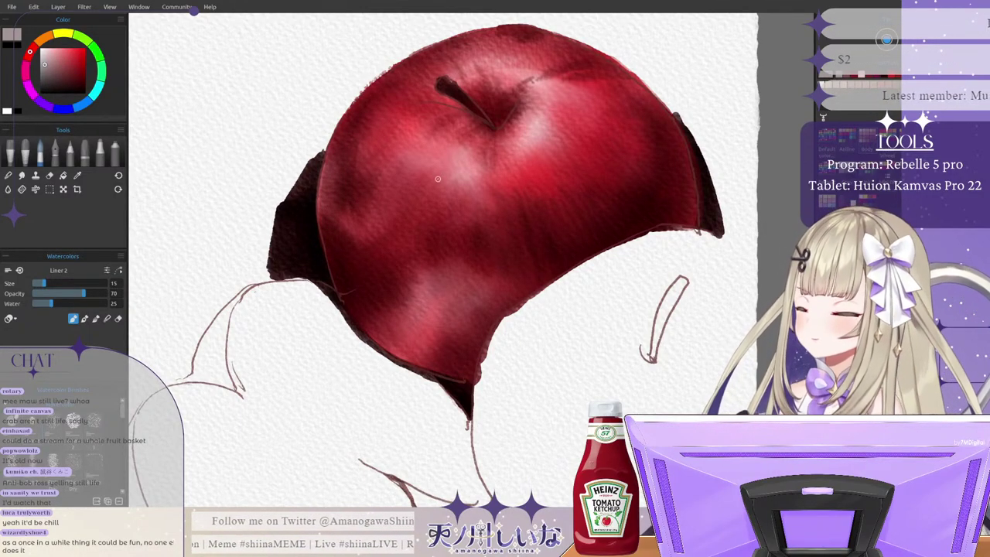
pyautogui.moveTo(396, 173)
pyautogui.mouseDown()
pyautogui.moveTo(430, 129)
pyautogui.moveTo(397, 181)
pyautogui.moveTo(444, 142)
pyautogui.moveTo(396, 164)
pyautogui.moveTo(384, 154)
pyautogui.moveTo(459, 64)
pyautogui.mouseUp()
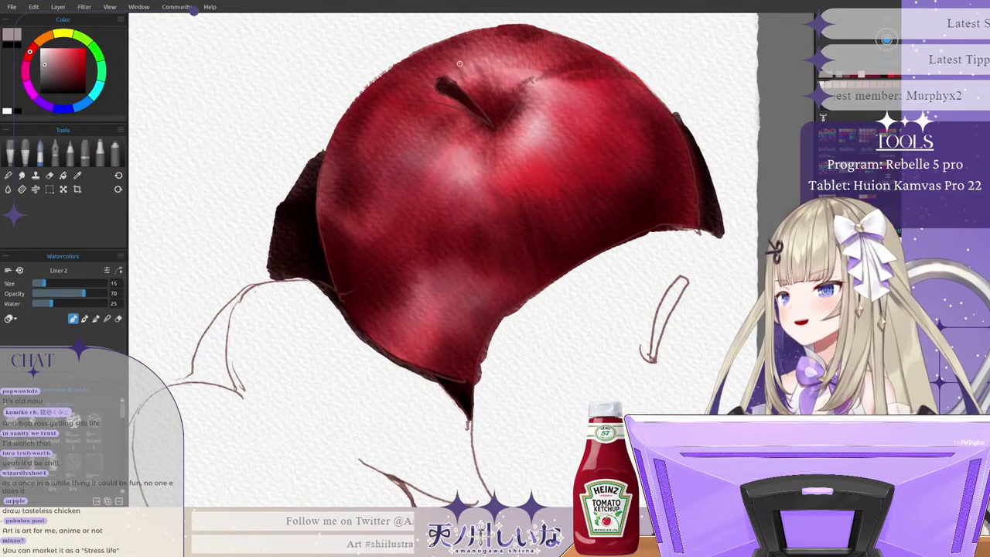
pyautogui.moveTo(515, 99)
pyautogui.mouseDown()
pyautogui.moveTo(570, 84)
pyautogui.moveTo(542, 77)
pyautogui.moveTo(507, 96)
pyautogui.moveTo(470, 89)
pyautogui.moveTo(477, 109)
pyautogui.moveTo(478, 94)
pyautogui.moveTo(416, 96)
pyautogui.moveTo(377, 84)
pyautogui.mouseUp()
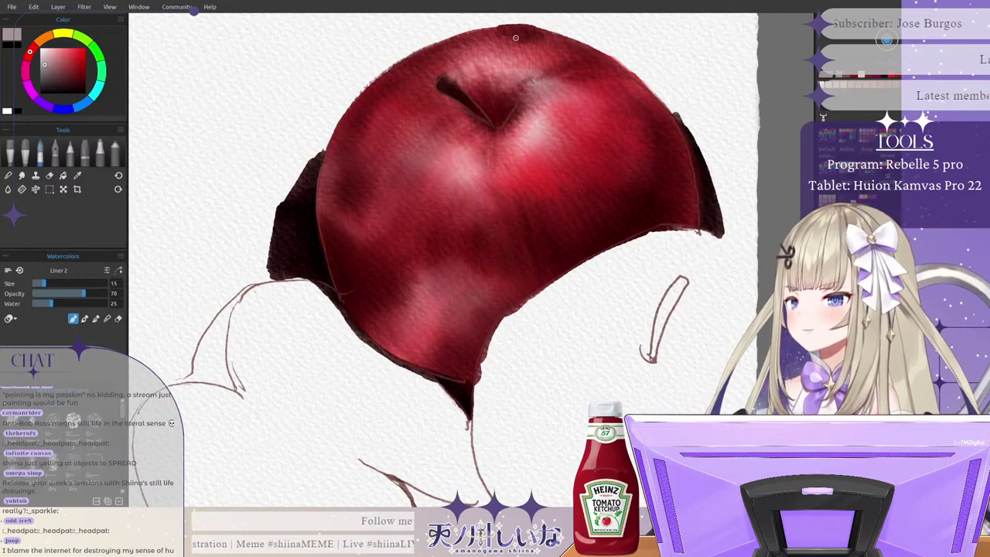
# Step: Add pale greyish pink strokes below the central highlights and across the apple's right side
pyautogui.moveTo(488, 191)
pyautogui.mouseDown()
pyautogui.moveTo(494, 224)
pyautogui.moveTo(487, 220)
pyautogui.mouseUp()
pyautogui.moveTo(507, 189)
pyautogui.mouseDown()
pyautogui.moveTo(513, 209)
pyautogui.moveTo(530, 199)
pyautogui.mouseUp()
pyautogui.moveTo(536, 176)
pyautogui.mouseDown()
pyautogui.moveTo(558, 211)
pyautogui.moveTo(554, 176)
pyautogui.mouseUp()
pyautogui.moveTo(595, 204)
pyautogui.mouseDown()
pyautogui.moveTo(578, 167)
pyautogui.moveTo(628, 195)
pyautogui.moveTo(603, 141)
pyautogui.moveTo(639, 165)
pyautogui.moveTo(650, 123)
pyautogui.mouseUp()
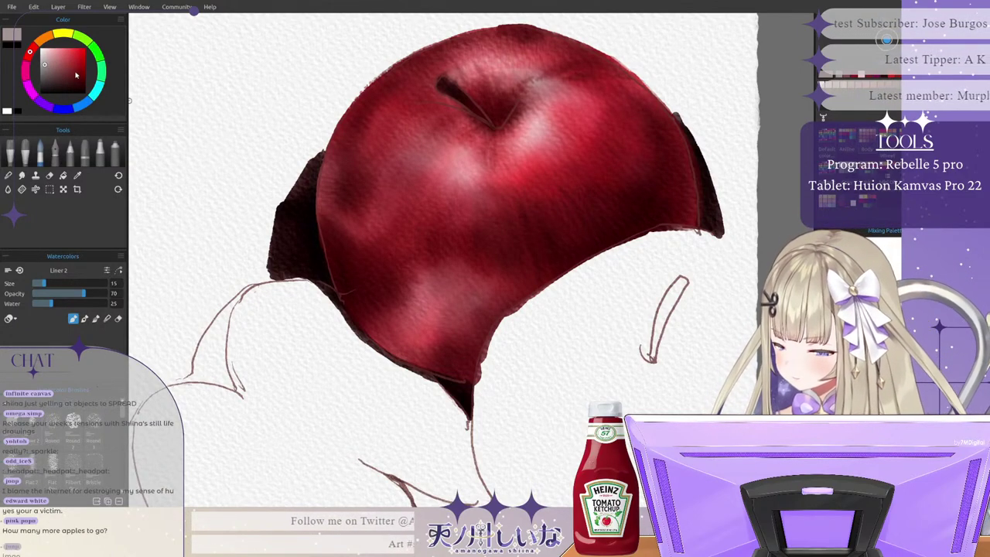
# Step: Sample dark red from the apple's left side and paint streaks down the left edge and above the lower highlight
pyautogui.keyDown('alt'); pyautogui.click(362, 201); pyautogui.keyUp('alt')
pyautogui.moveTo(343, 204); pyautogui.dragTo(339, 198)
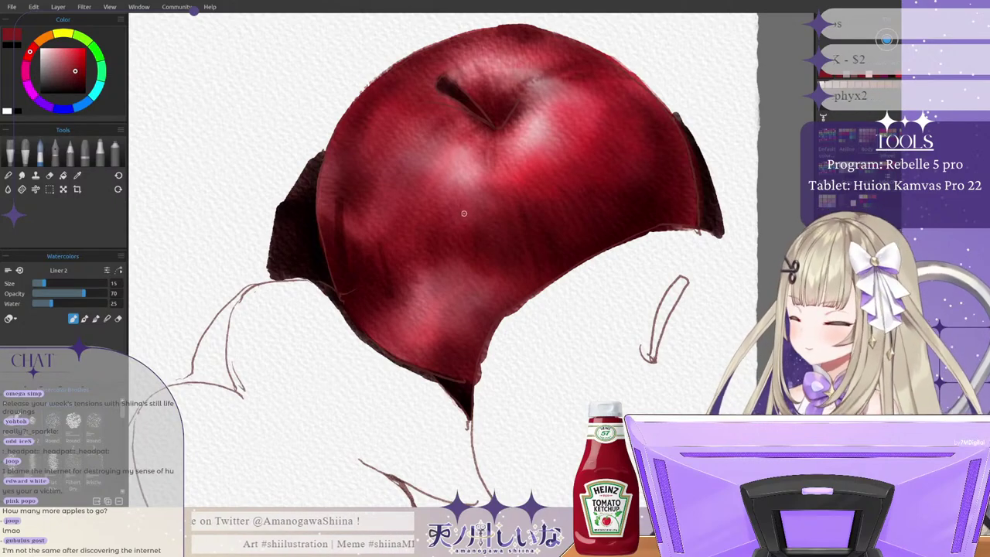
pyautogui.moveTo(457, 263); pyautogui.dragTo(466, 299)
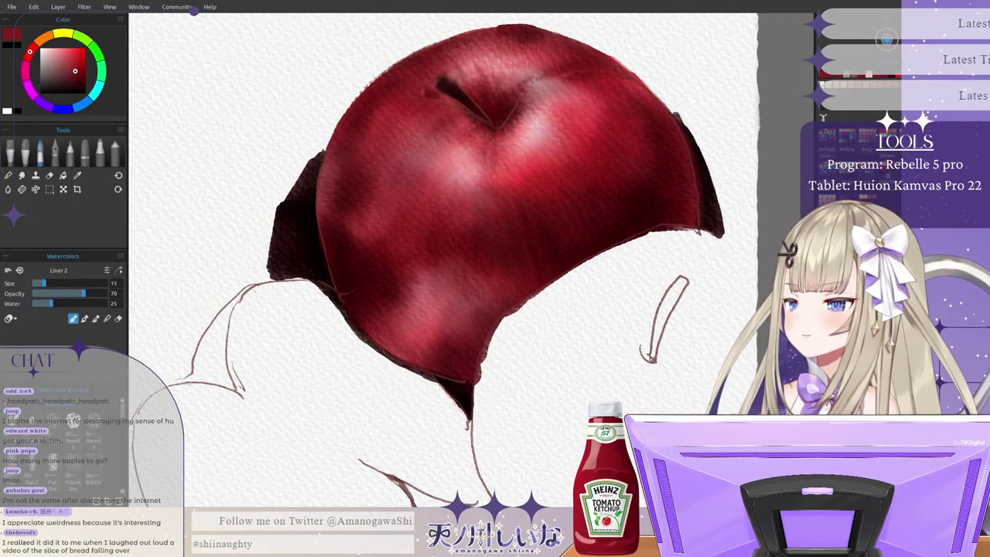
# Step: Darken the area beside the stem tip, the apple's upper rim and the hollow's edge with dark red strokes
pyautogui.moveTo(422, 92)
pyautogui.mouseDown()
pyautogui.moveTo(468, 105)
pyautogui.moveTo(448, 100)
pyautogui.mouseUp()
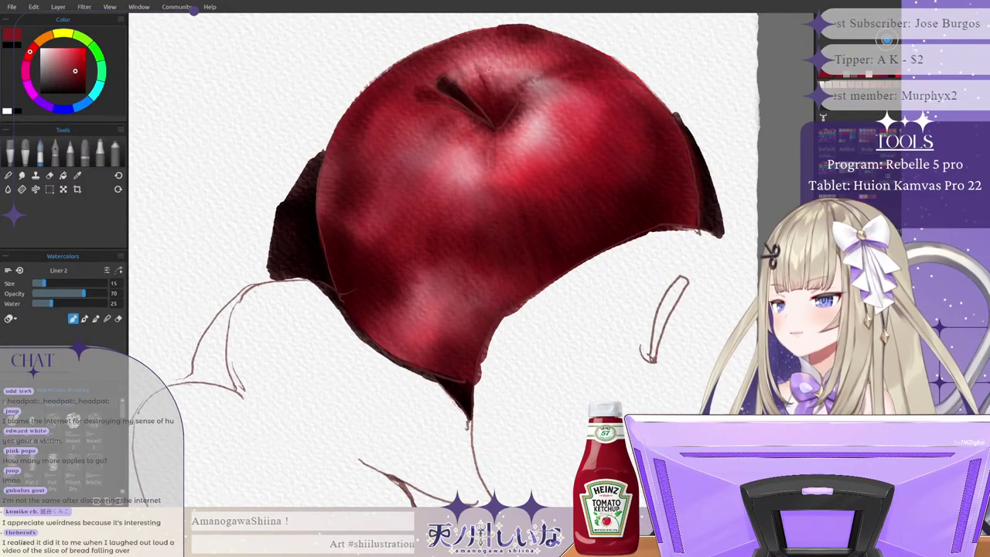
pyautogui.moveTo(450, 48)
pyautogui.mouseDown()
pyautogui.moveTo(420, 61)
pyautogui.moveTo(507, 38)
pyautogui.mouseUp()
pyautogui.moveTo(448, 64)
pyautogui.mouseDown()
pyautogui.moveTo(461, 42)
pyautogui.moveTo(481, 47)
pyautogui.mouseUp()
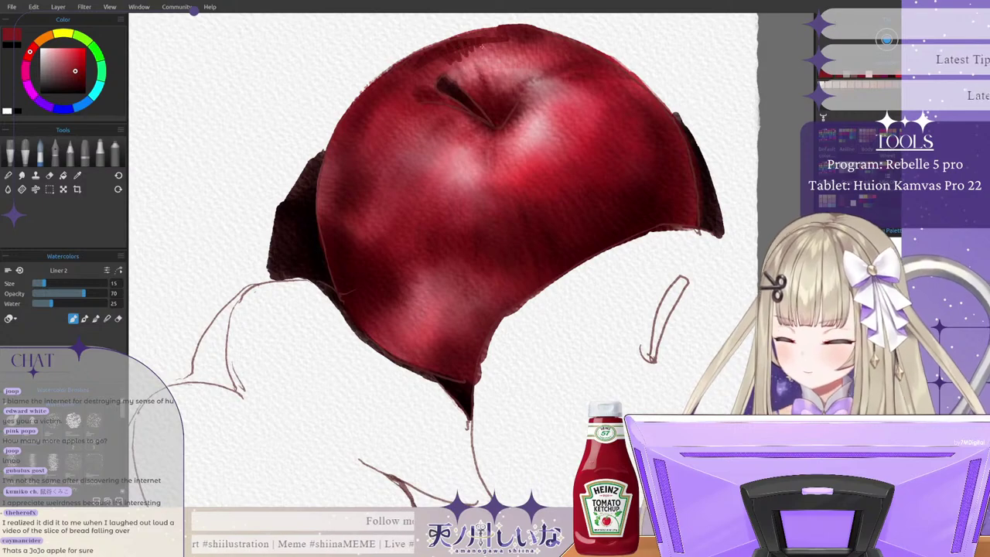
pyautogui.moveTo(523, 85)
pyautogui.mouseDown()
pyautogui.moveTo(558, 59)
pyautogui.moveTo(523, 85)
pyautogui.mouseUp()
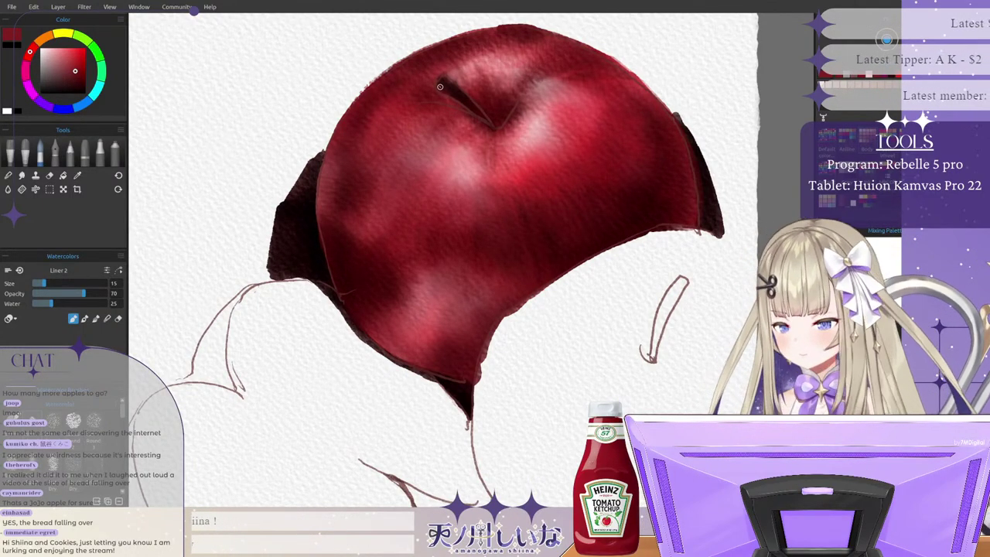
# Step: Paint dark red streaks across the apple's left-centre, between the upper left highlight and the lower one
pyautogui.scroll(-3, 426, 222)
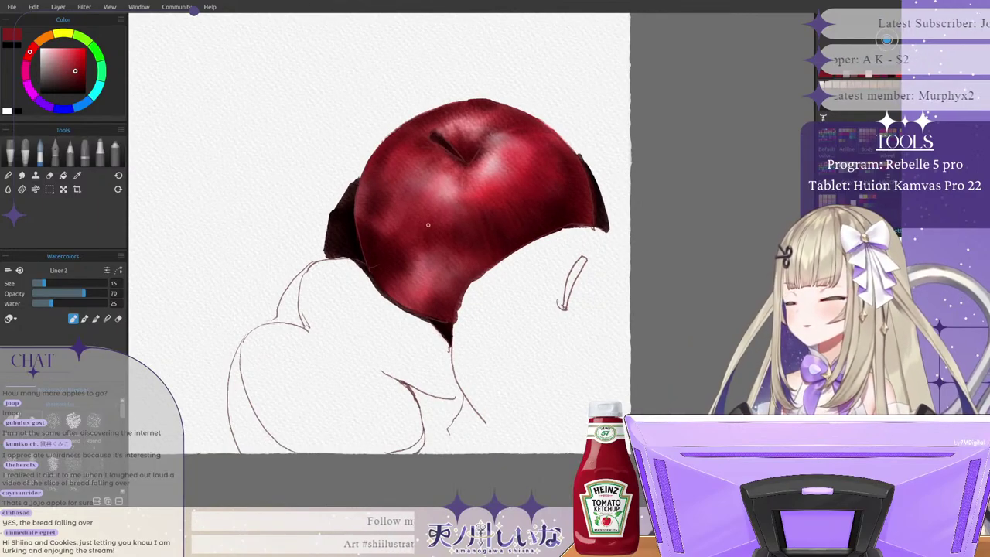
pyautogui.scroll(3, 427, 225)
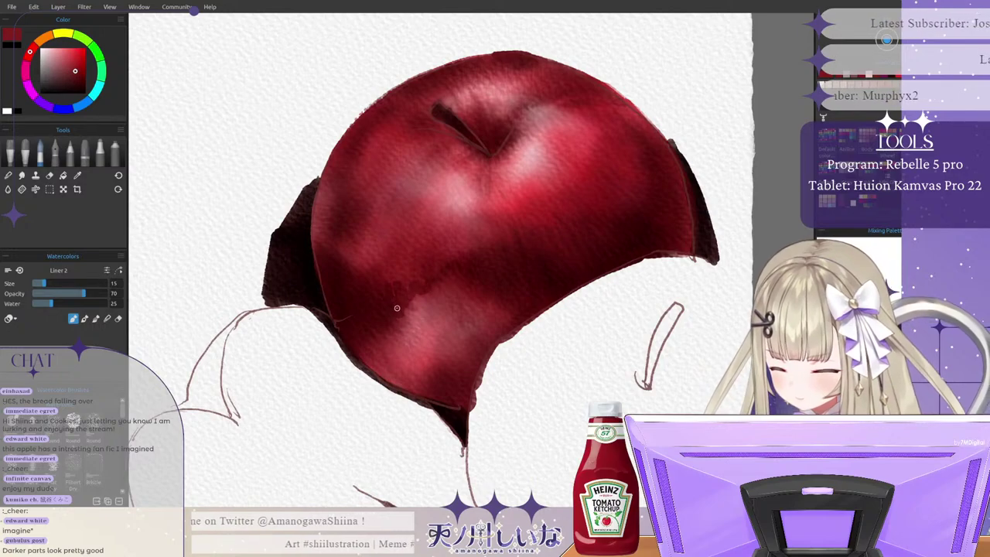
pyautogui.moveTo(448, 254)
pyautogui.mouseDown()
pyautogui.moveTo(429, 273)
pyautogui.moveTo(430, 250)
pyautogui.moveTo(420, 245)
pyautogui.moveTo(430, 221)
pyautogui.moveTo(430, 268)
pyautogui.moveTo(401, 233)
pyautogui.mouseUp()
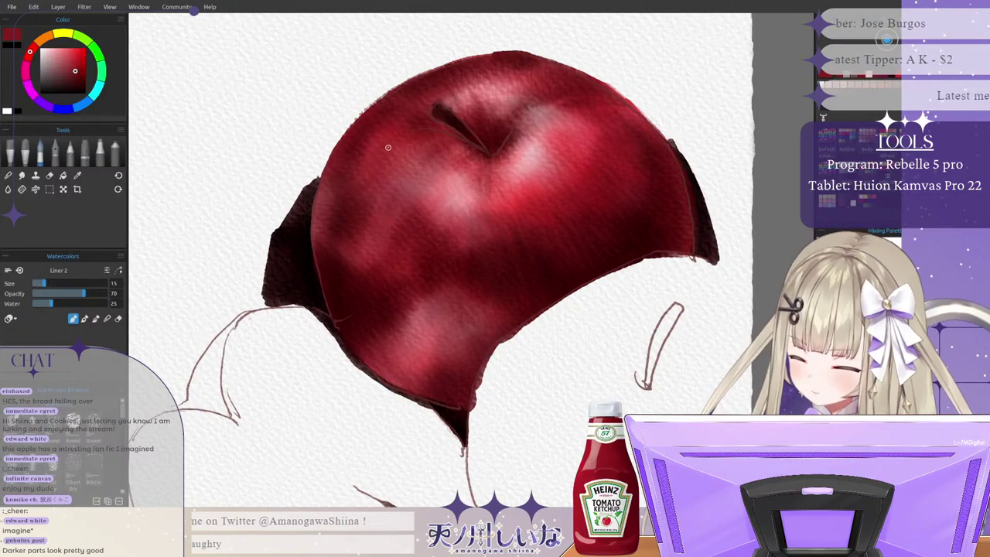
pyautogui.moveTo(390, 182); pyautogui.dragTo(365, 212)
pyautogui.moveTo(419, 177)
pyautogui.mouseDown()
pyautogui.moveTo(363, 237)
pyautogui.moveTo(438, 246)
pyautogui.mouseUp()
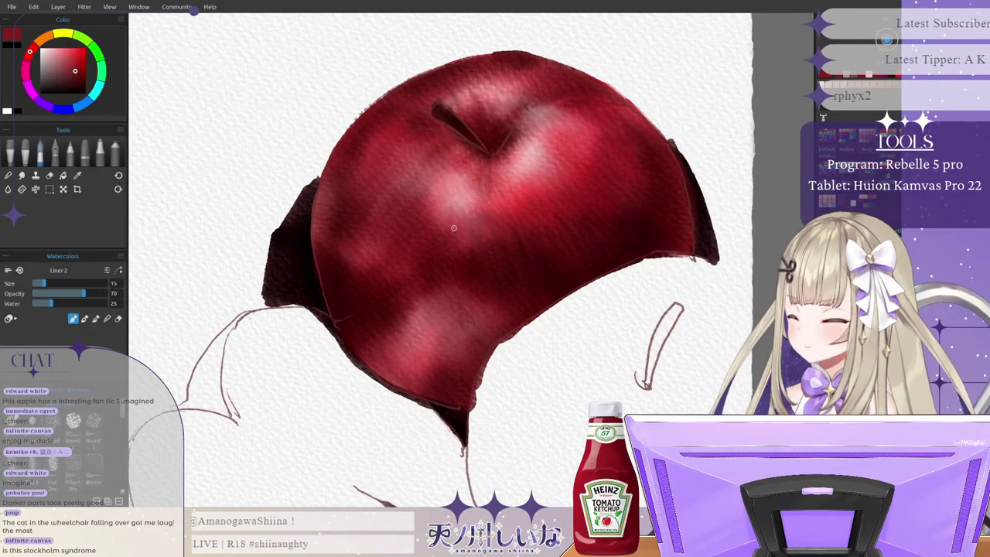
# Step: Dry the apple's upper right edge with the Dry tool, then choose its Texture brush with absorbency 60
pyautogui.scroll(-2, 429, 231)
pyautogui.scroll(-2, 423, 231)
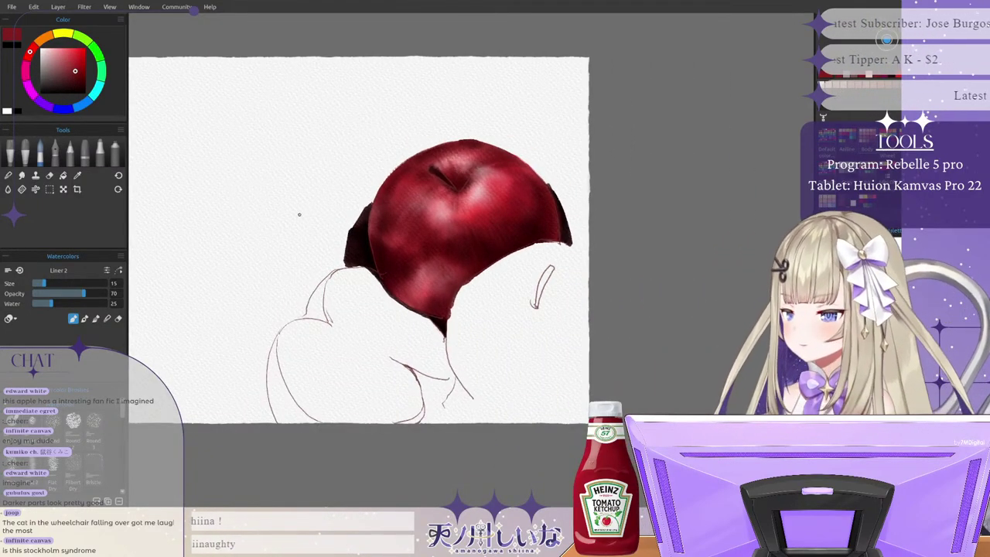
pyautogui.scroll(4, 299, 214)
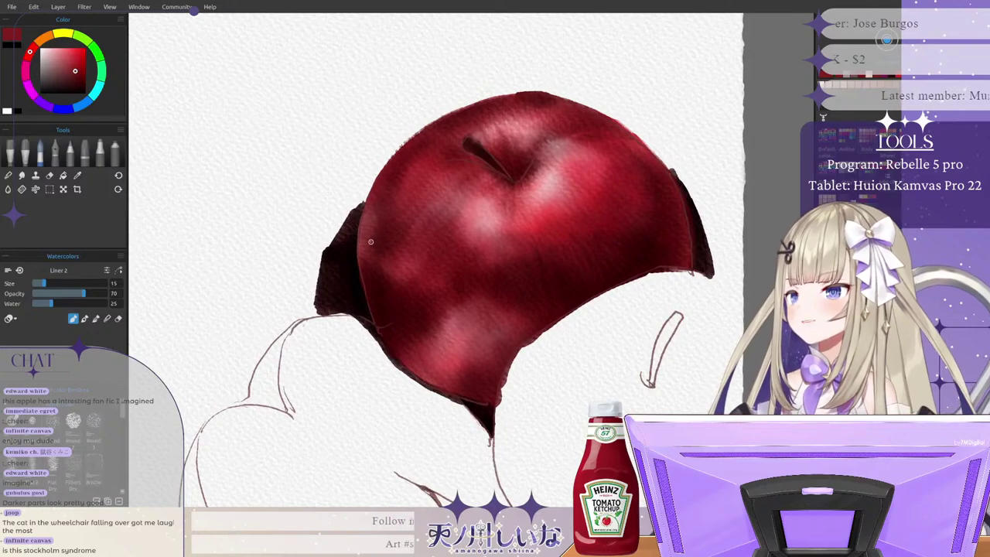
pyautogui.scroll(-1, 370, 243)
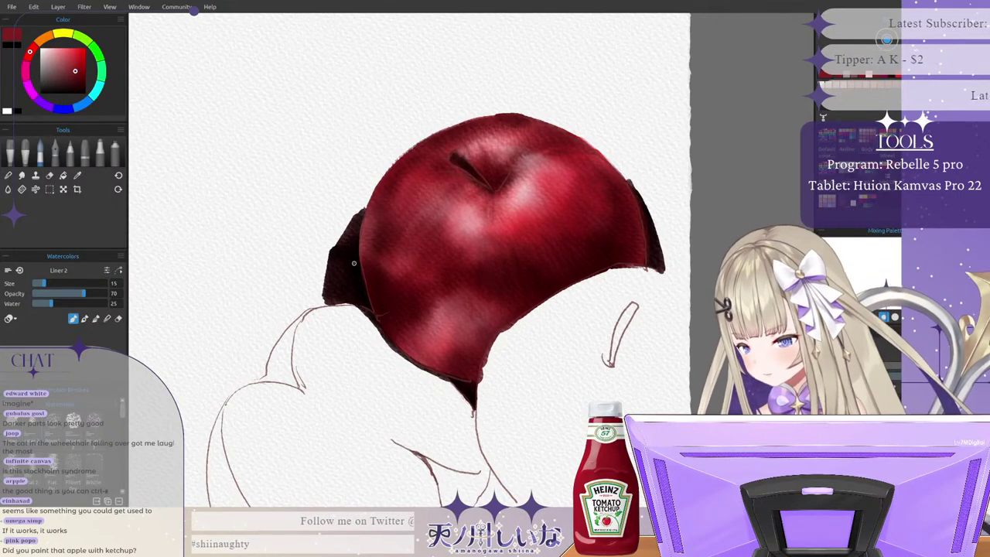
pyautogui.press('o')
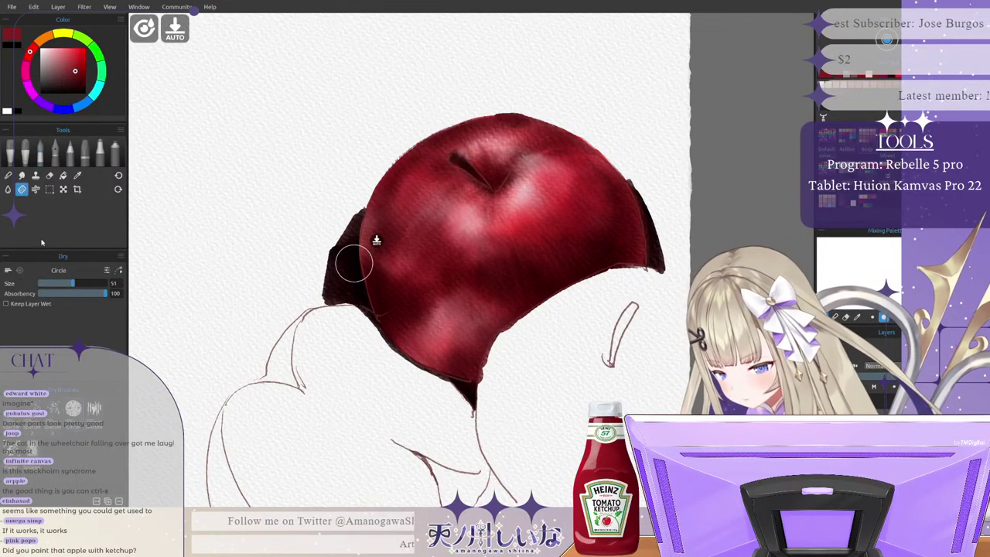
pyautogui.press('d')
pyautogui.moveTo(562, 99)
pyautogui.mouseDown()
pyautogui.moveTo(456, 159)
pyautogui.moveTo(433, 221)
pyautogui.moveTo(618, 231)
pyautogui.moveTo(594, 219)
pyautogui.moveTo(654, 238)
pyautogui.moveTo(644, 231)
pyautogui.mouseUp()
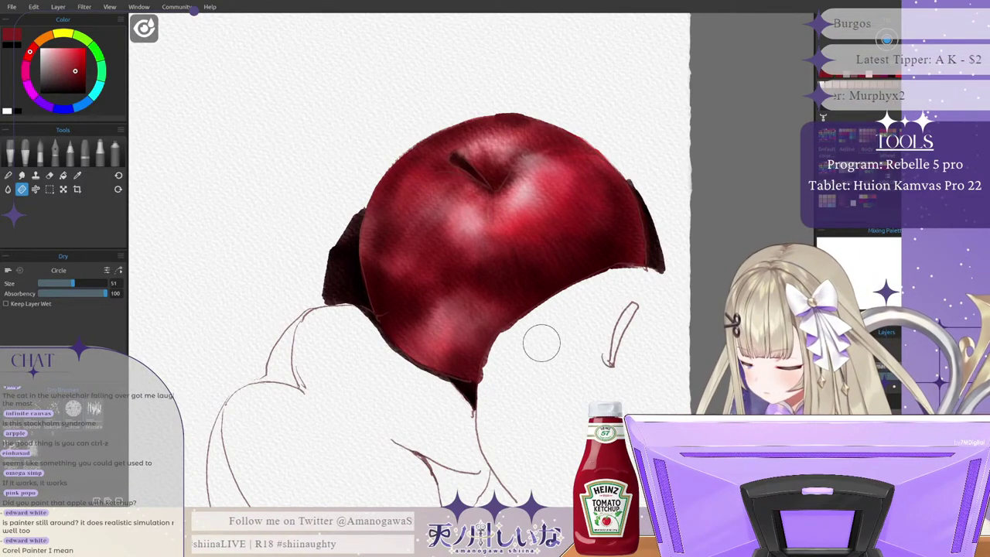
pyautogui.click(73, 409)
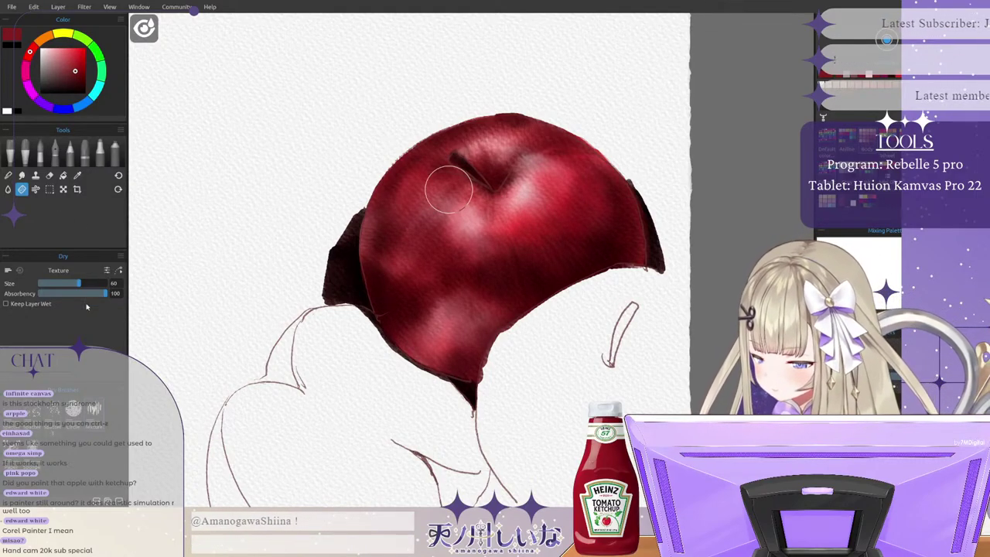
pyautogui.click(78, 294)
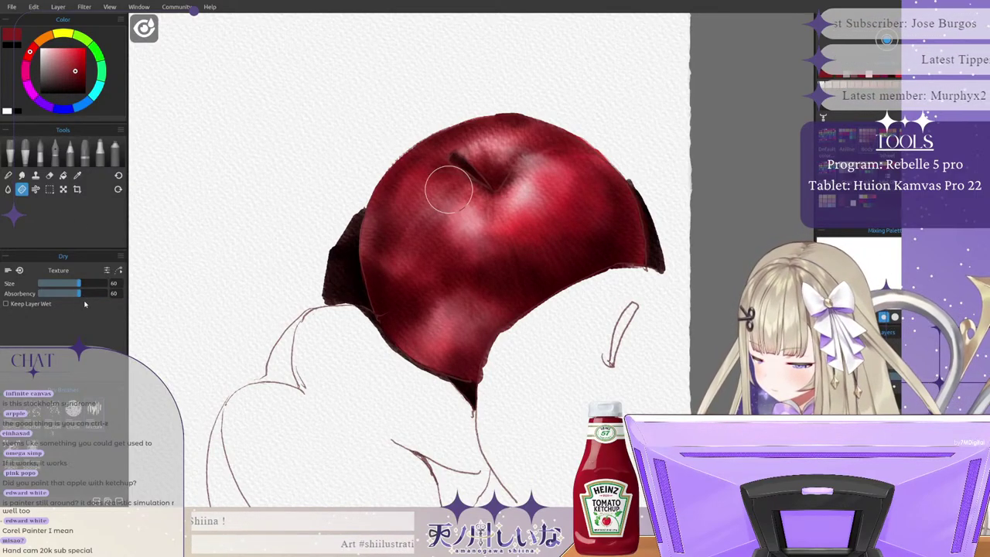
# Step: Wet the whole apple out to its edges using the Soft Water brush at size 33 and water 18
pyautogui.click(9, 190)
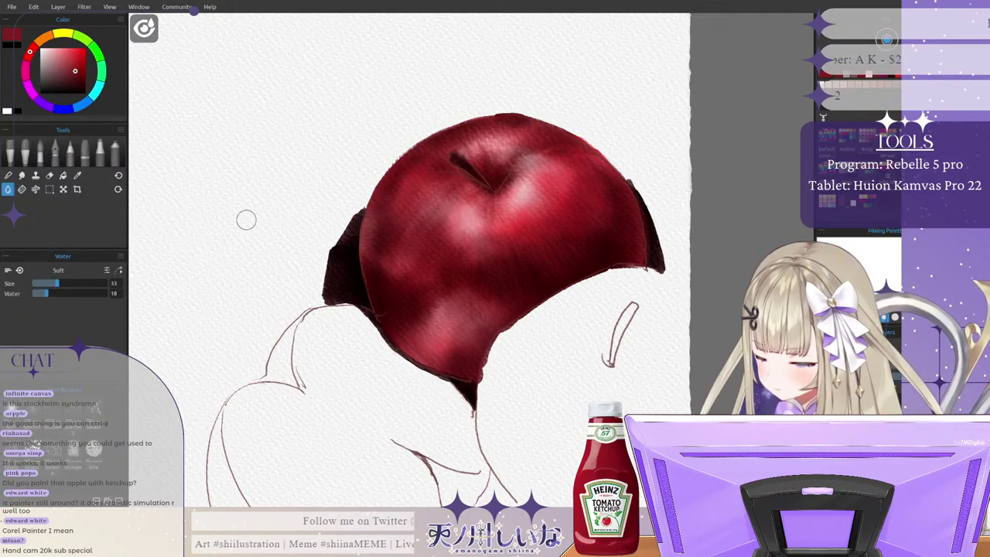
pyautogui.moveTo(434, 205)
pyautogui.mouseDown()
pyautogui.moveTo(549, 180)
pyautogui.moveTo(434, 215)
pyautogui.moveTo(482, 160)
pyautogui.mouseUp()
pyautogui.moveTo(421, 241)
pyautogui.mouseDown()
pyautogui.moveTo(475, 269)
pyautogui.moveTo(555, 209)
pyautogui.mouseUp()
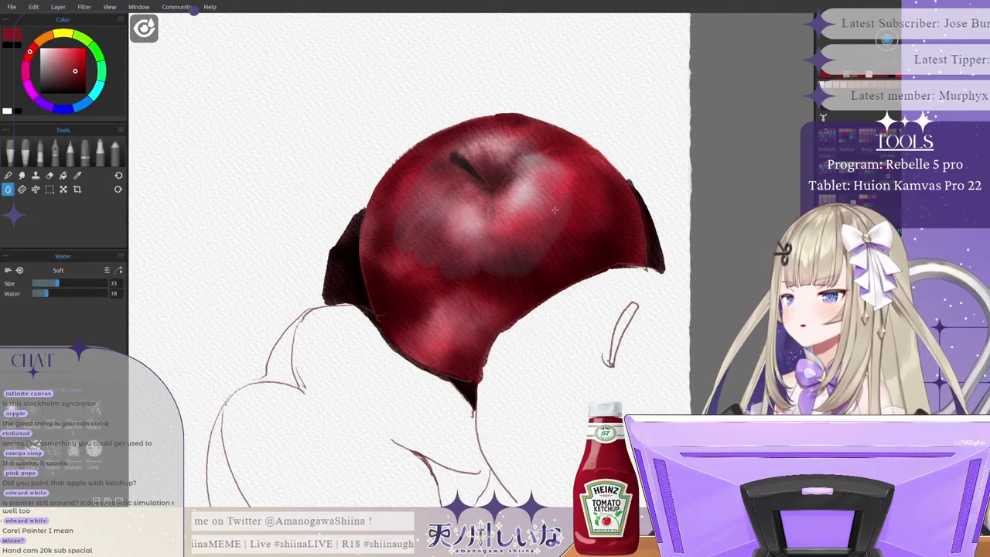
pyautogui.moveTo(526, 311)
pyautogui.mouseDown()
pyautogui.moveTo(496, 275)
pyautogui.moveTo(421, 288)
pyautogui.moveTo(391, 255)
pyautogui.moveTo(378, 287)
pyautogui.moveTo(421, 344)
pyautogui.moveTo(468, 356)
pyautogui.moveTo(509, 308)
pyautogui.mouseUp()
pyautogui.moveTo(430, 334)
pyautogui.mouseDown()
pyautogui.moveTo(428, 359)
pyautogui.moveTo(605, 264)
pyautogui.moveTo(498, 318)
pyautogui.moveTo(557, 264)
pyautogui.moveTo(595, 209)
pyautogui.moveTo(590, 199)
pyautogui.moveTo(531, 193)
pyautogui.moveTo(562, 161)
pyautogui.moveTo(559, 141)
pyautogui.moveTo(464, 133)
pyautogui.moveTo(420, 161)
pyautogui.moveTo(390, 248)
pyautogui.mouseUp()
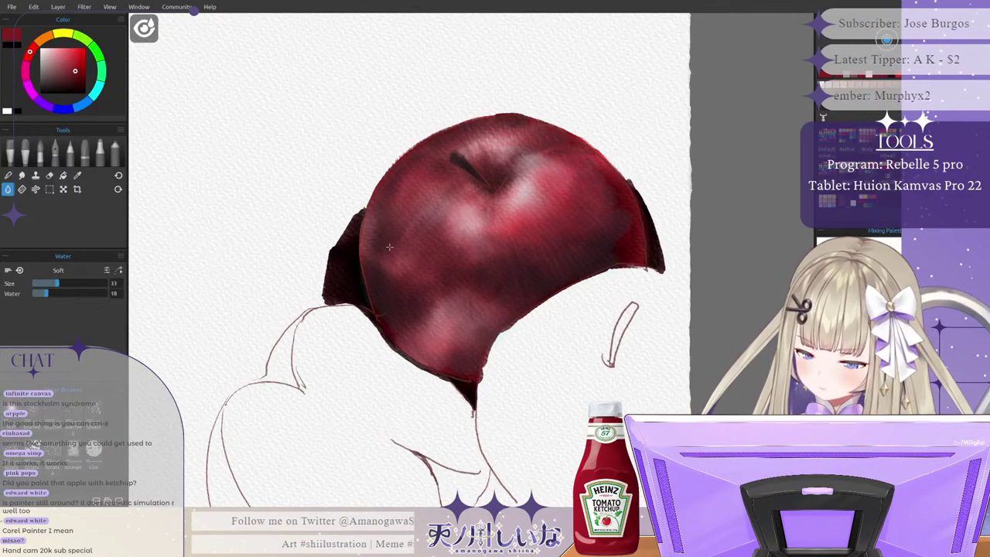
pyautogui.moveTo(600, 166)
pyautogui.mouseDown()
pyautogui.moveTo(620, 201)
pyautogui.moveTo(628, 244)
pyautogui.moveTo(638, 231)
pyautogui.moveTo(628, 254)
pyautogui.mouseUp()
pyautogui.moveTo(592, 177); pyautogui.dragTo(586, 181)
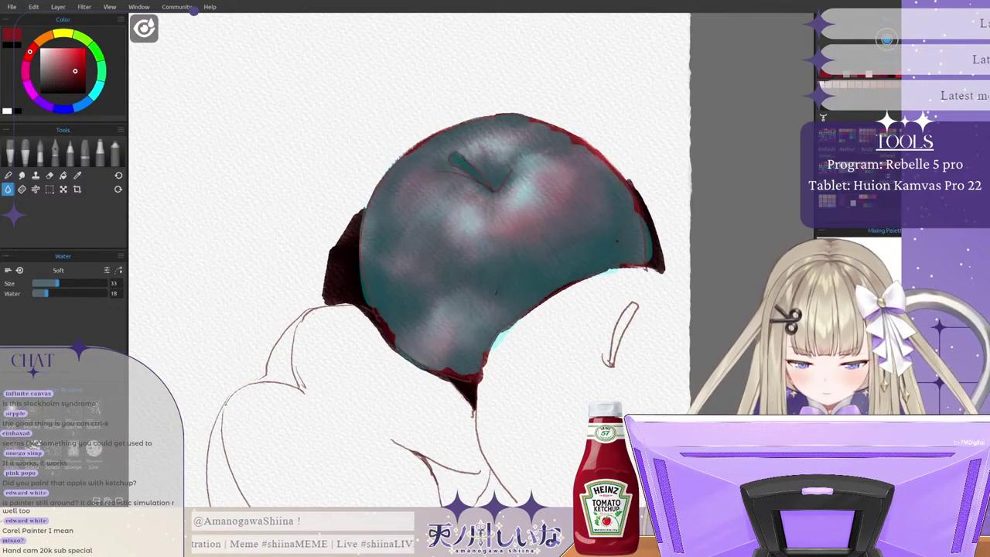
pyautogui.moveTo(471, 376)
pyautogui.mouseDown()
pyautogui.moveTo(449, 371)
pyautogui.moveTo(376, 308)
pyautogui.moveTo(424, 367)
pyautogui.moveTo(464, 377)
pyautogui.mouseUp()
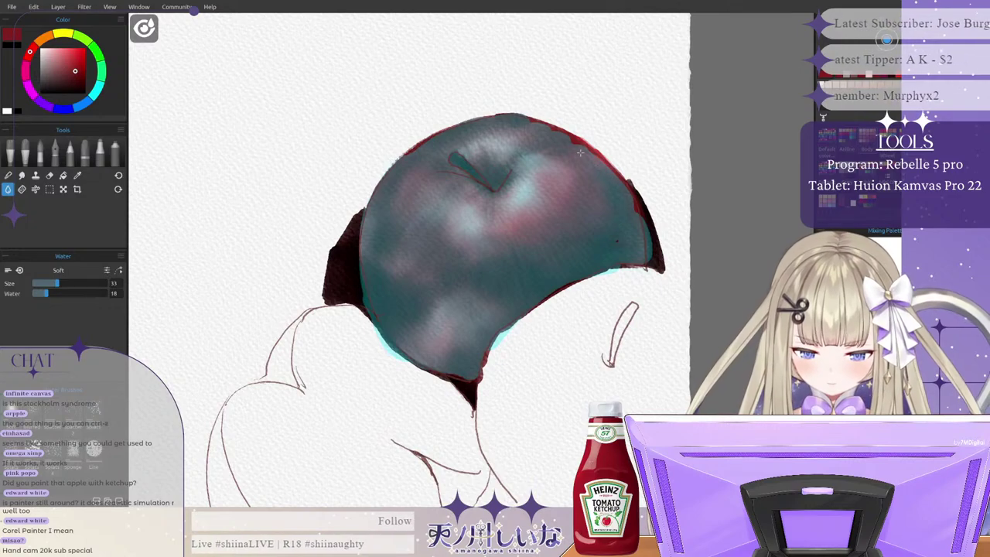
pyautogui.moveTo(526, 116); pyautogui.dragTo(640, 246)
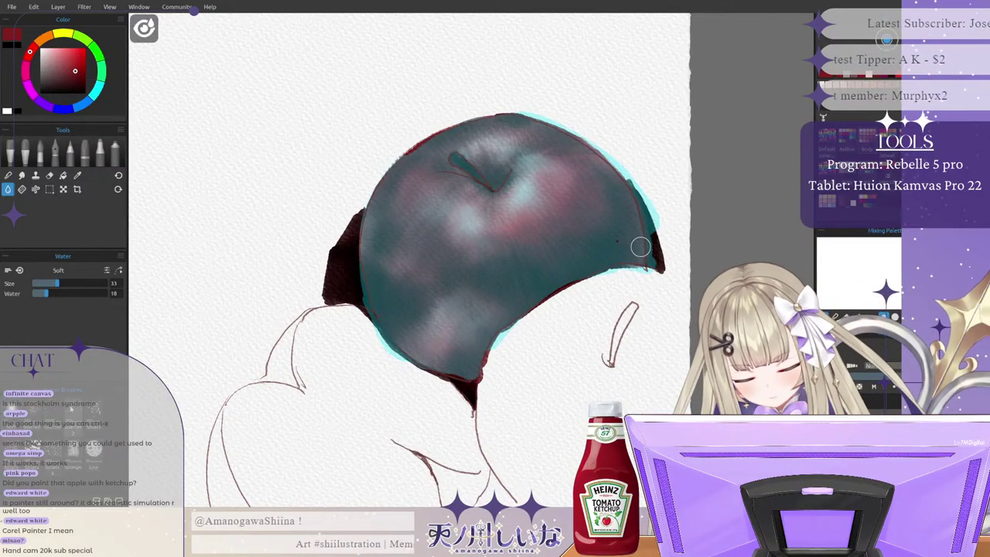
# Step: Choose the Gouache Liner 2 brush with water 13, undo the latest stroke, and repaint dark red streaks beyond the stem hollow
pyautogui.press('b')
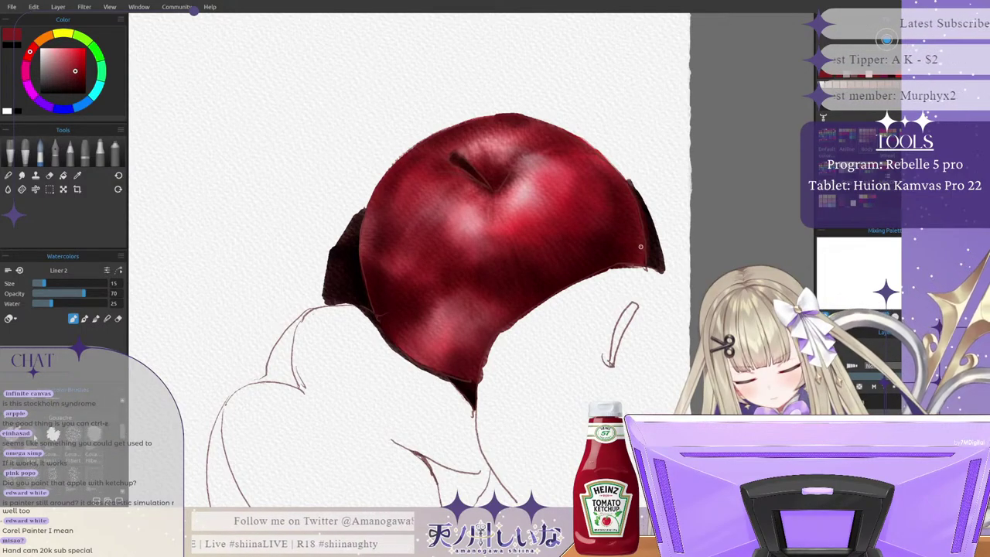
pyautogui.click(54, 428)
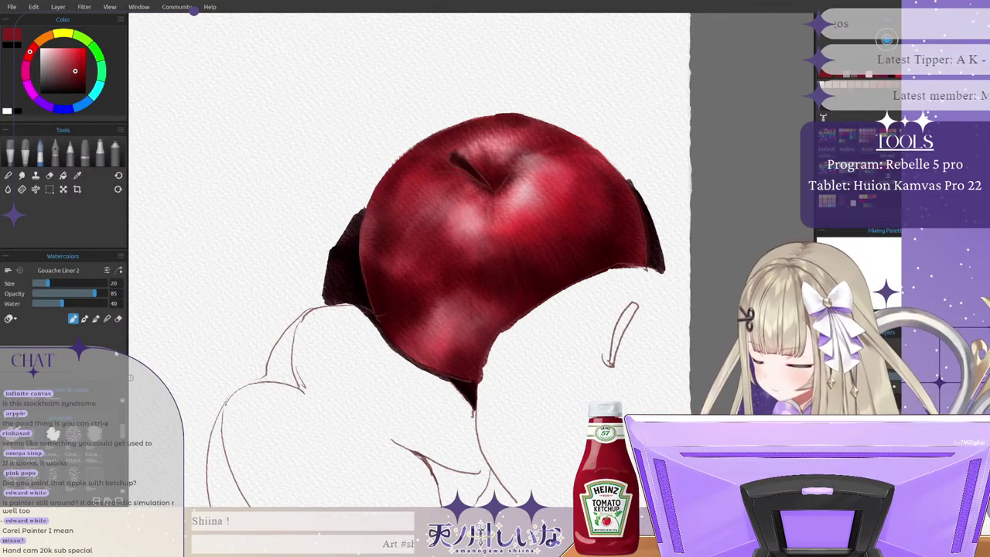
pyautogui.click(42, 304)
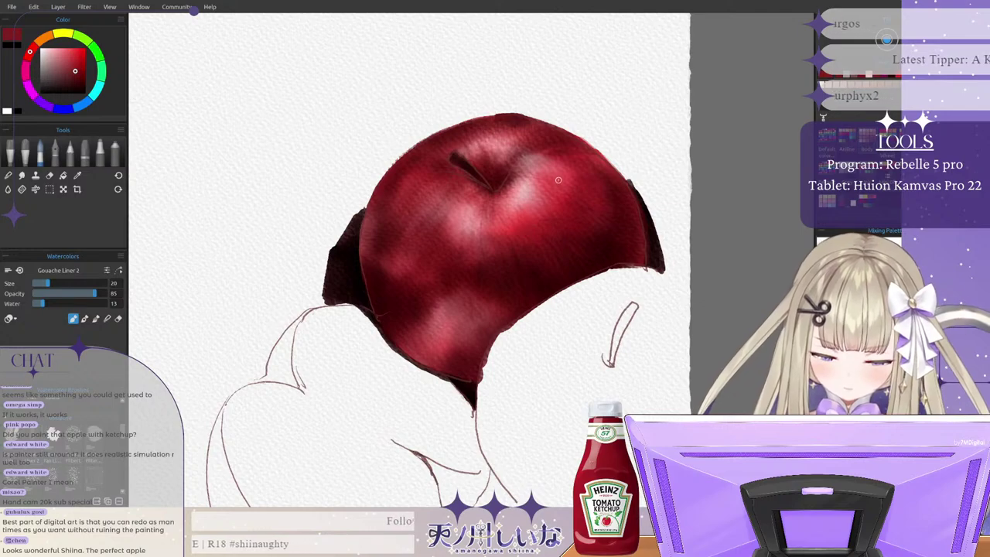
pyautogui.hotkey('ctrl', 'z')
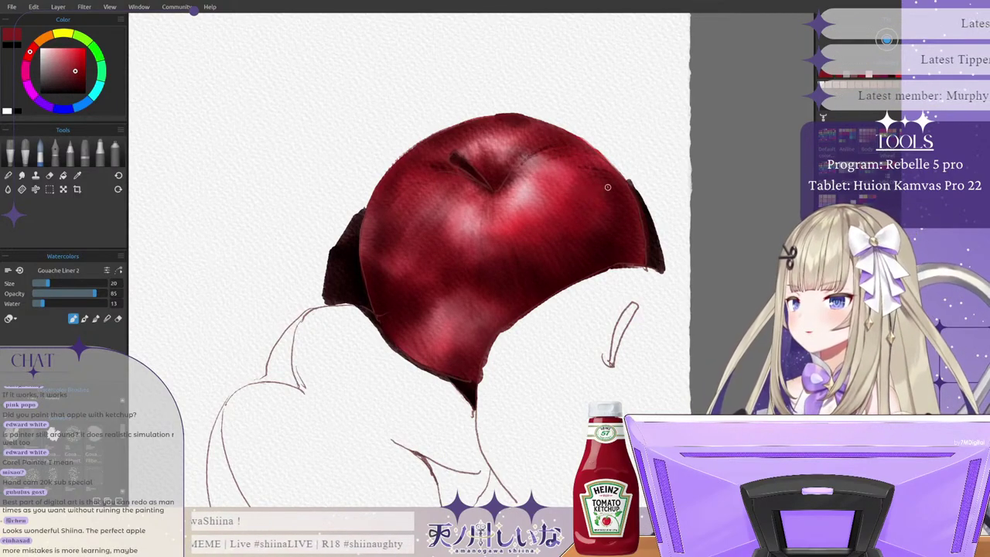
pyautogui.moveTo(576, 144); pyautogui.dragTo(517, 169)
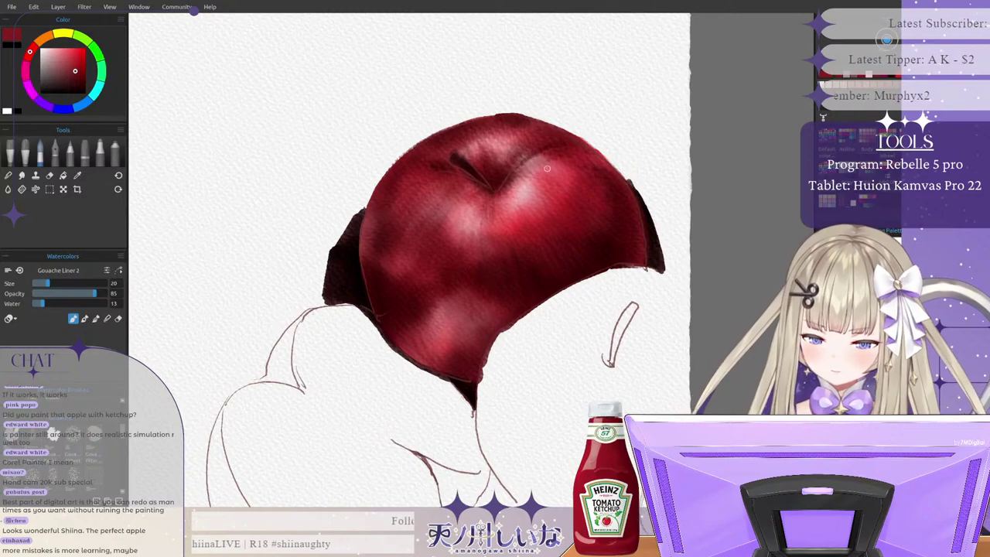
# Step: Undo the latest gouache stroke and dry the upper part of the apple with the Dry tool's Texture brush
pyautogui.hotkey('ctrl', 'z')
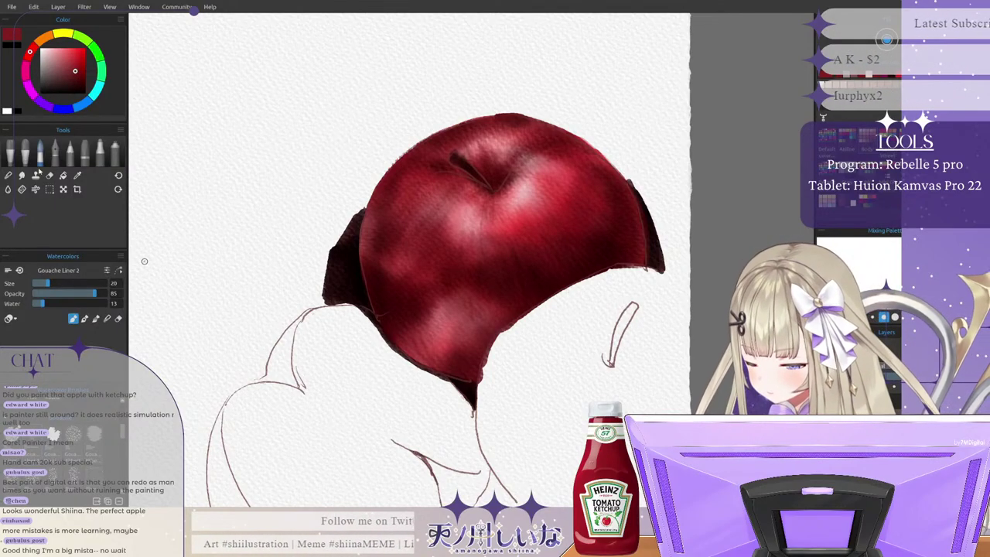
pyautogui.click(21, 190)
pyautogui.moveTo(437, 132)
pyautogui.mouseDown()
pyautogui.moveTo(607, 168)
pyautogui.moveTo(649, 203)
pyautogui.moveTo(492, 292)
pyautogui.moveTo(441, 372)
pyautogui.moveTo(523, 360)
pyautogui.moveTo(534, 250)
pyautogui.moveTo(561, 236)
pyautogui.moveTo(538, 322)
pyautogui.moveTo(442, 186)
pyautogui.moveTo(500, 107)
pyautogui.moveTo(517, 149)
pyautogui.mouseUp()
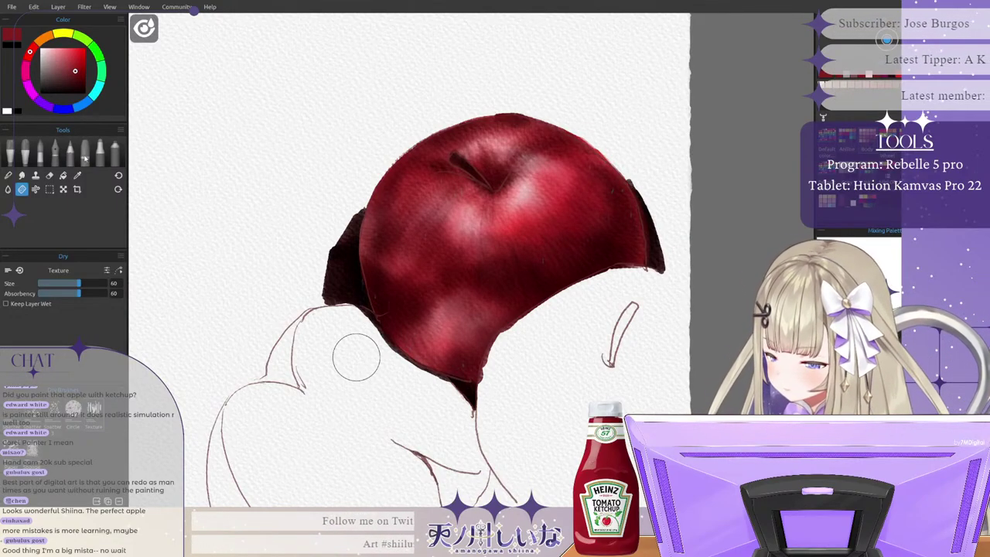
pyautogui.click(55, 154)
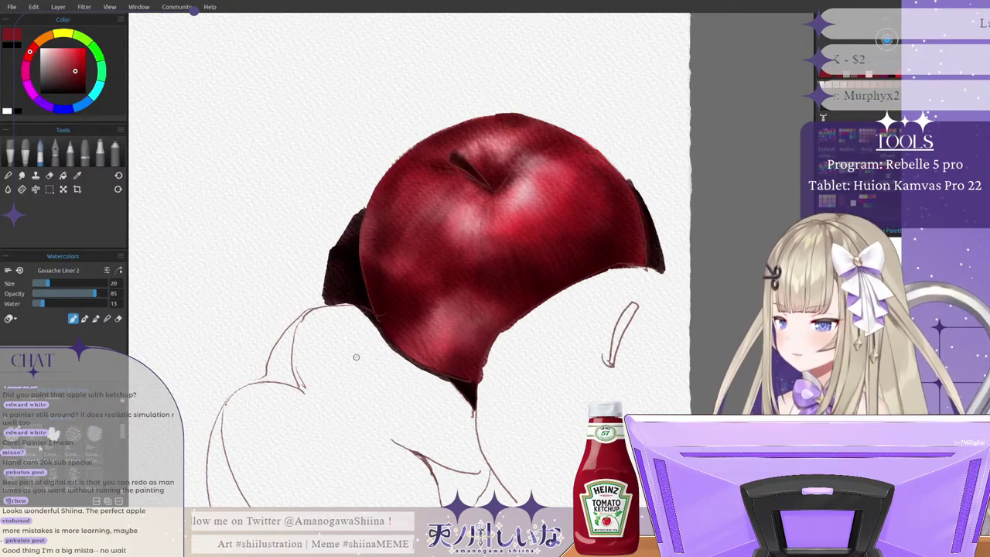
# Step: Try pale pink strokes on the apple's left highlight with the Gouache Fan Line brush at opacity 100 and water 1
pyautogui.click(50, 62)
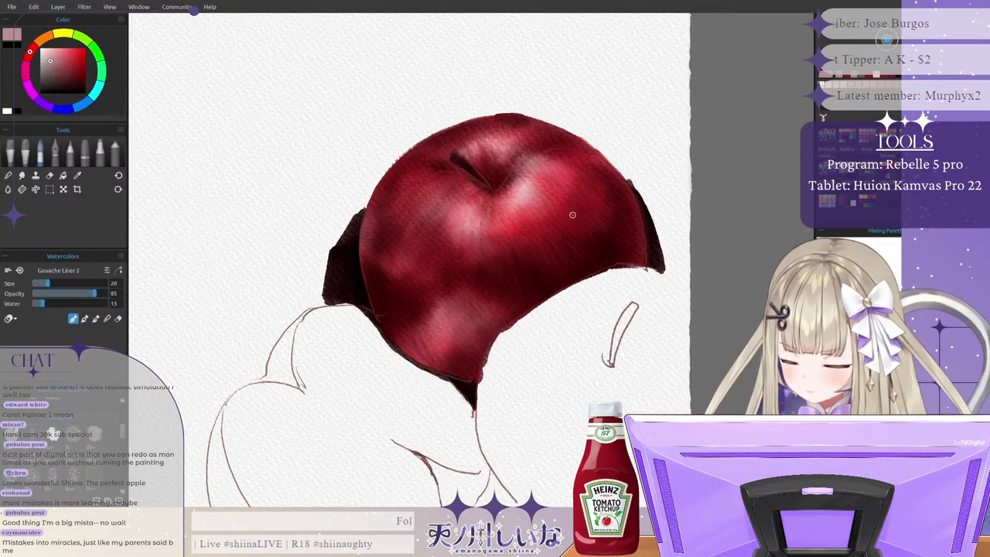
pyautogui.press('b')
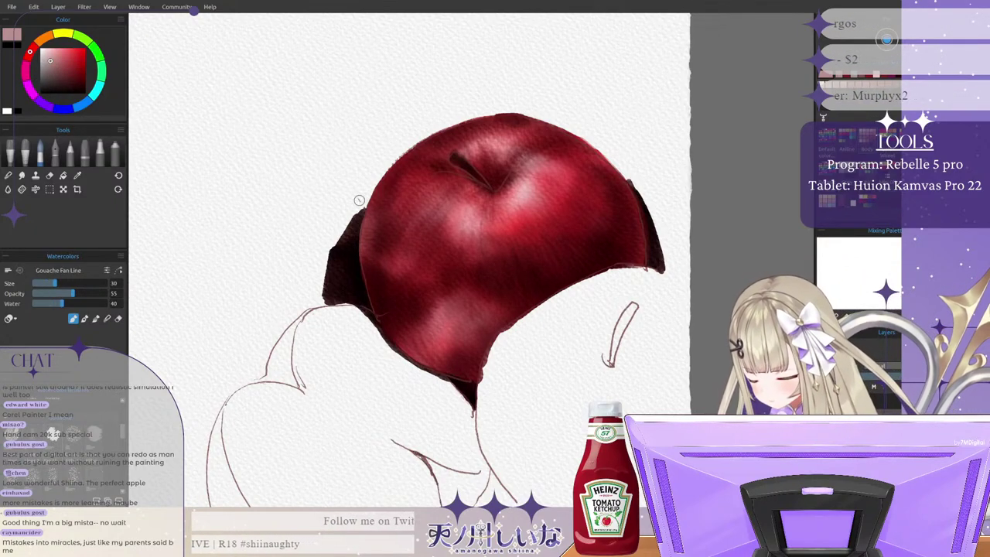
pyautogui.moveTo(431, 195); pyautogui.dragTo(444, 217)
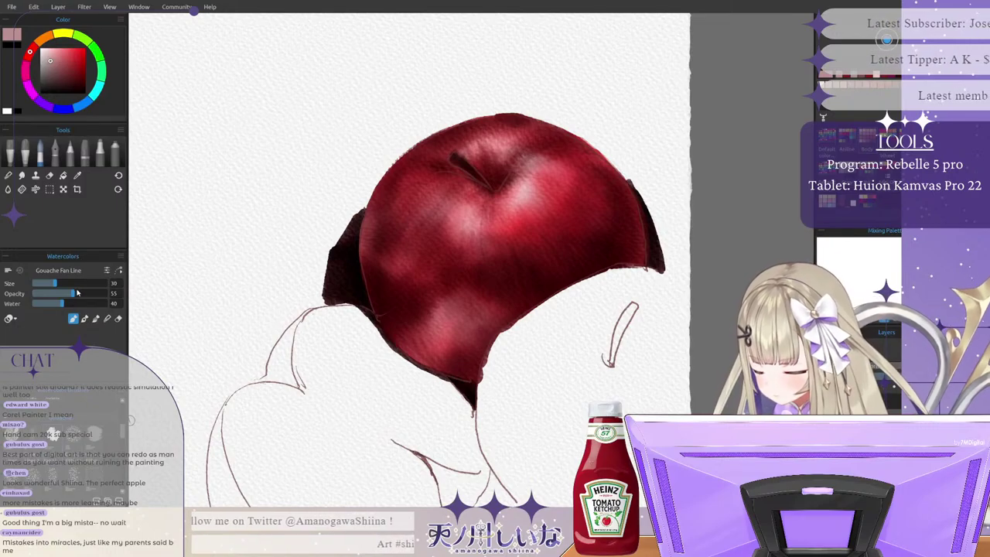
pyautogui.moveTo(77, 293); pyautogui.dragTo(140, 293)
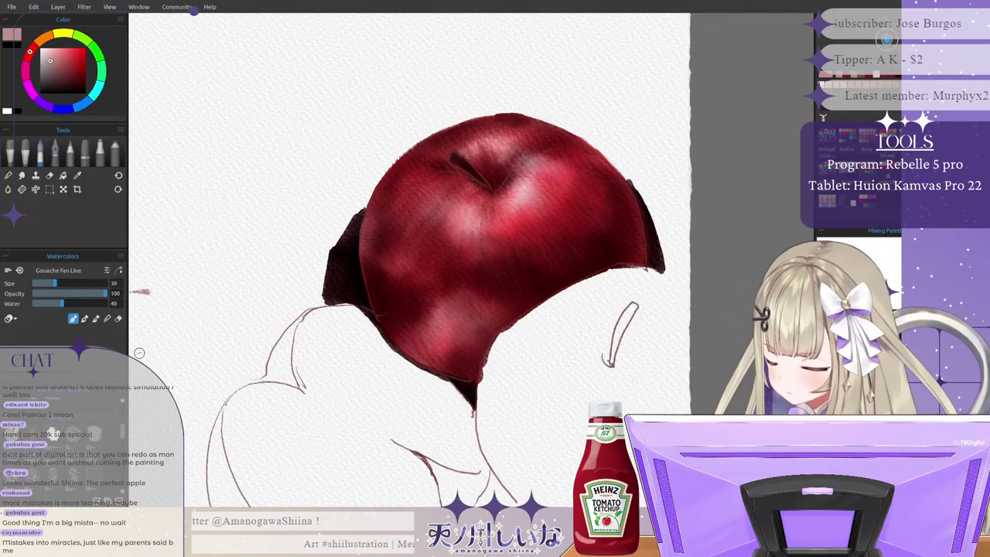
pyautogui.moveTo(62, 304); pyautogui.dragTo(12, 306)
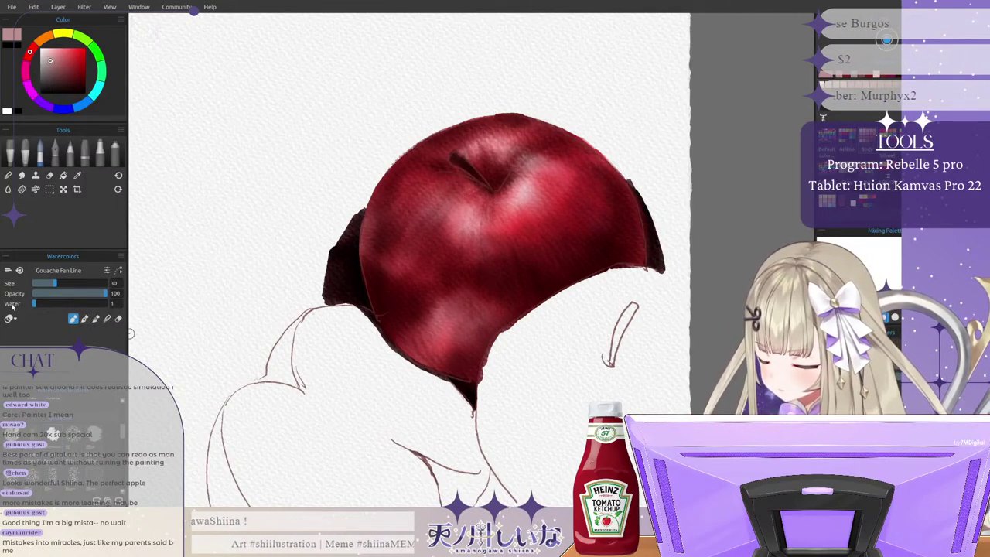
pyautogui.moveTo(438, 204)
pyautogui.mouseDown()
pyautogui.moveTo(457, 215)
pyautogui.moveTo(461, 234)
pyautogui.mouseUp()
pyautogui.hotkey('ctrl', 'z')
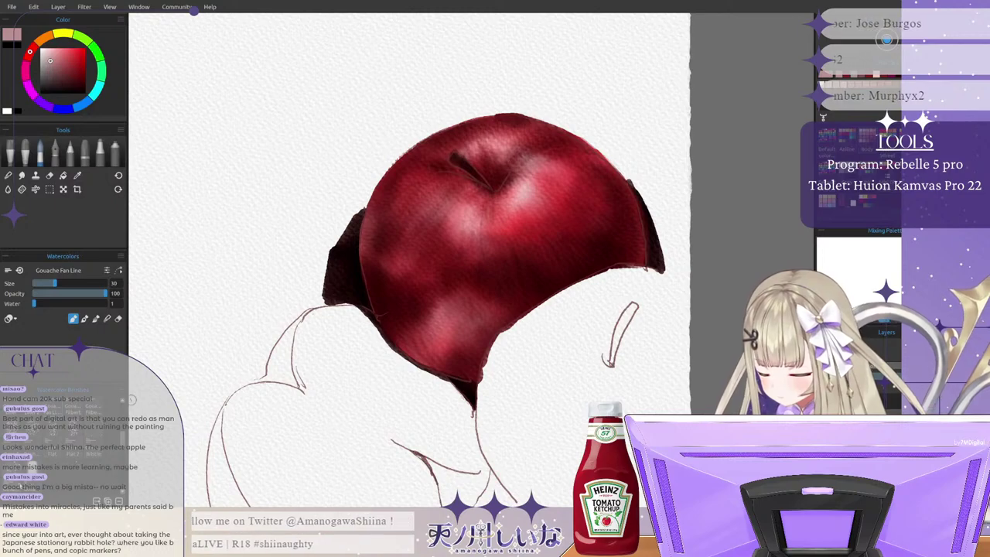
# Step: Try a pale pink stroke on the highlight below the stem with the Gouache Dry 2 brush at size 30
pyautogui.click(53, 406)
pyautogui.moveTo(474, 208); pyautogui.dragTo(469, 232)
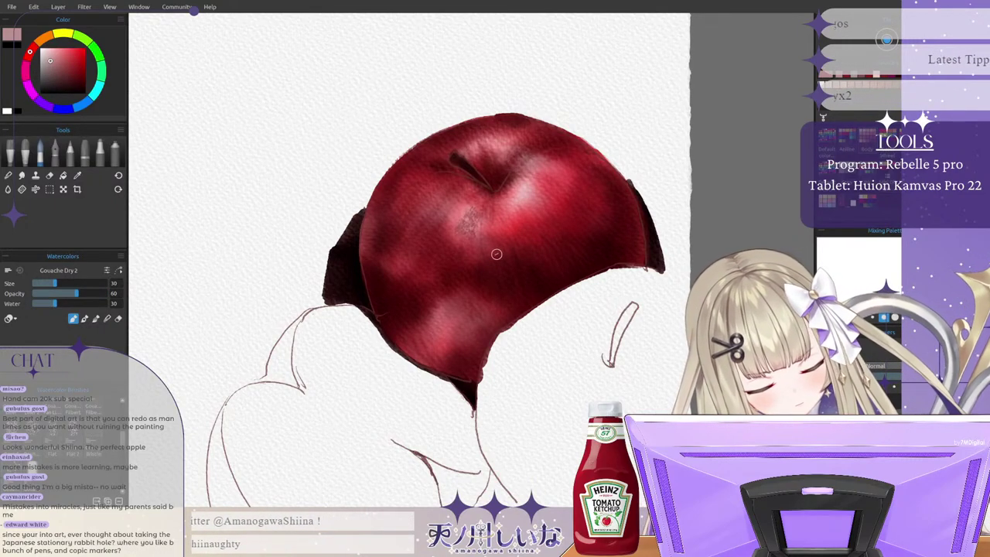
pyautogui.hotkey('ctrl', 'z')
# Step: Try white strokes on the apple's left highlight with the 8B pencil at size 25, first at opacity 100, then 48
pyautogui.click(40, 49)
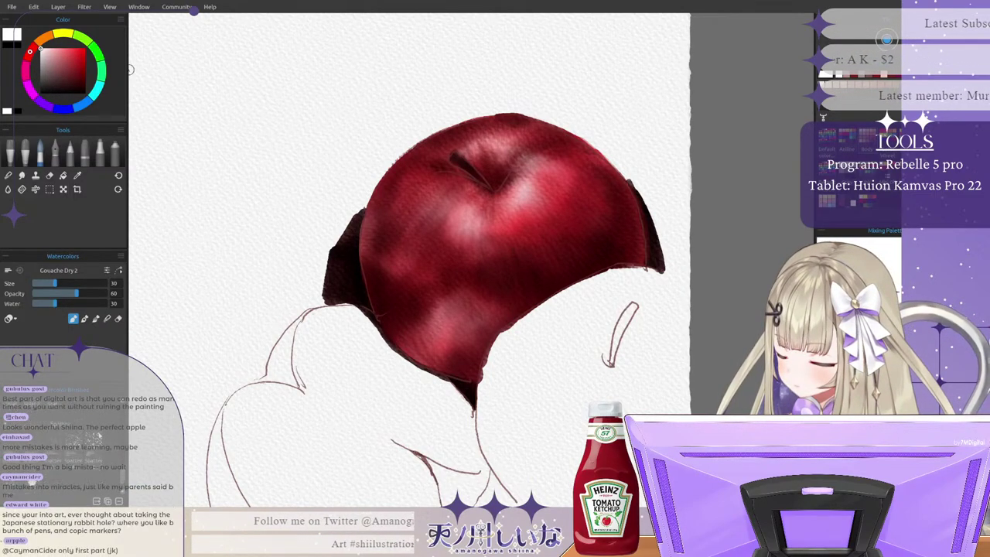
pyautogui.click(26, 151)
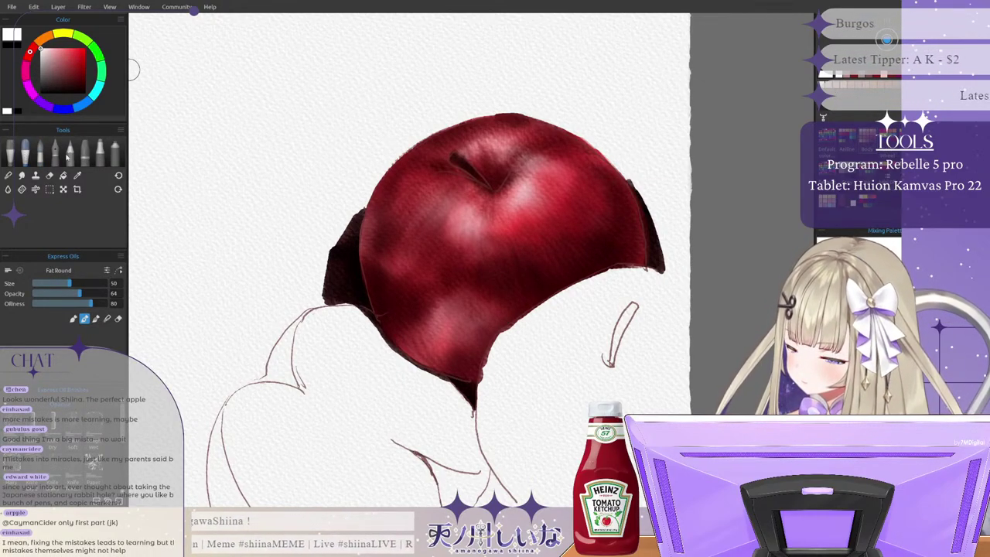
pyautogui.click(70, 151)
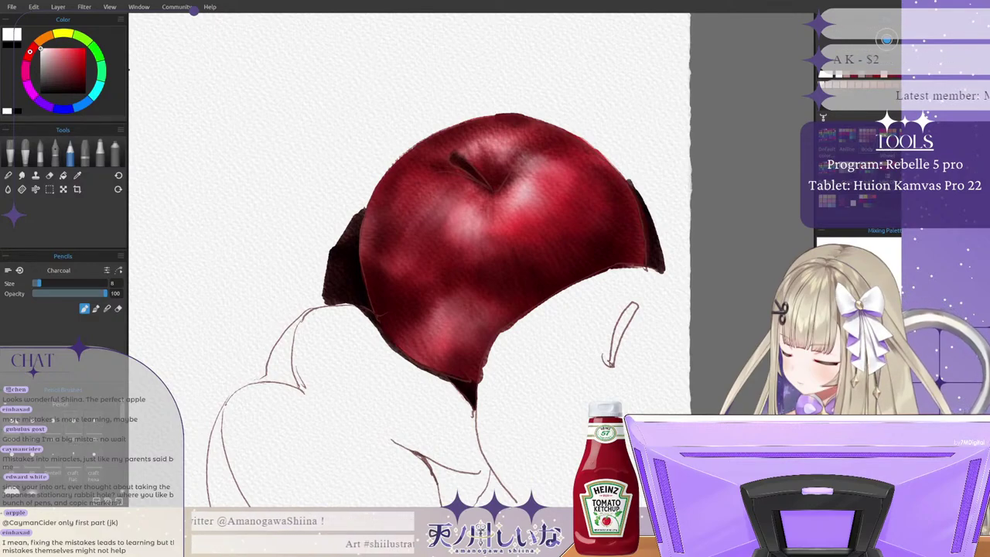
pyautogui.click(36, 463)
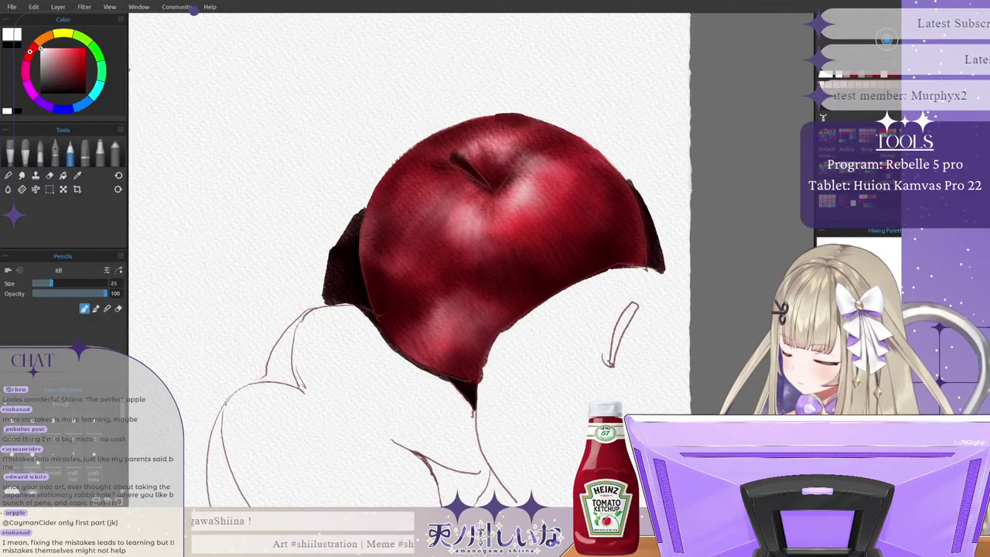
pyautogui.moveTo(457, 200); pyautogui.dragTo(455, 215)
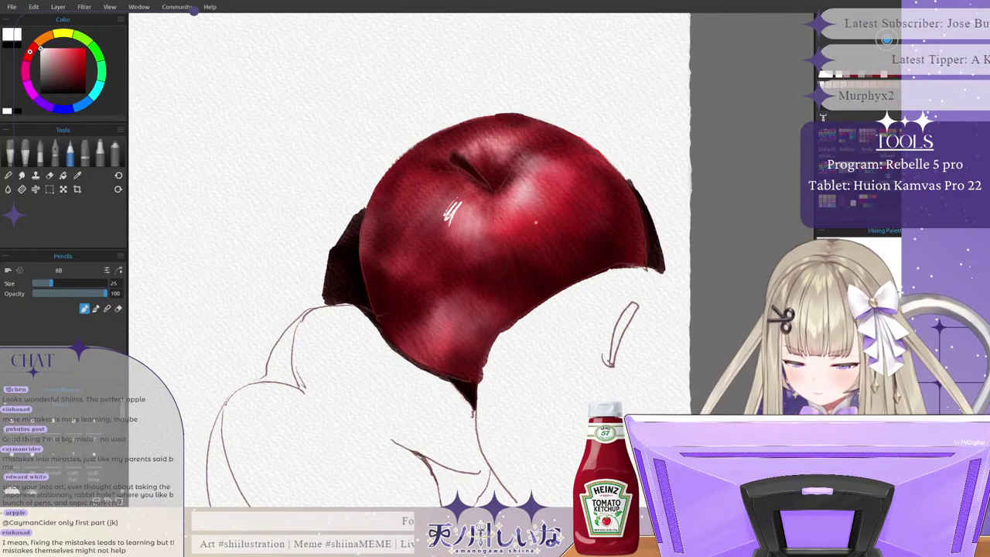
pyautogui.hotkey('ctrl', 'z')
pyautogui.click(71, 292)
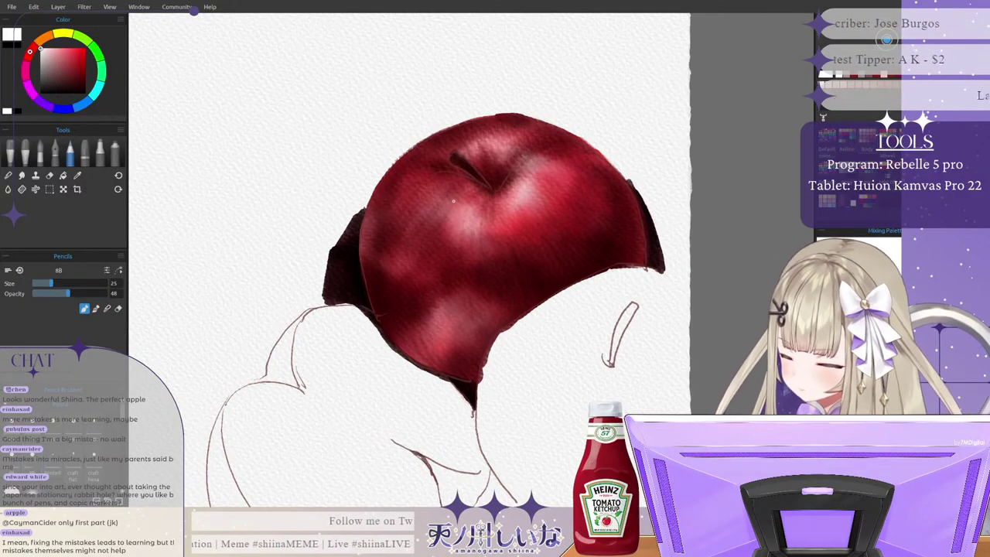
pyautogui.moveTo(453, 201); pyautogui.dragTo(445, 216)
pyautogui.hotkey('ctrl', 'z')
pyautogui.hotkey('ctrl', 'z')
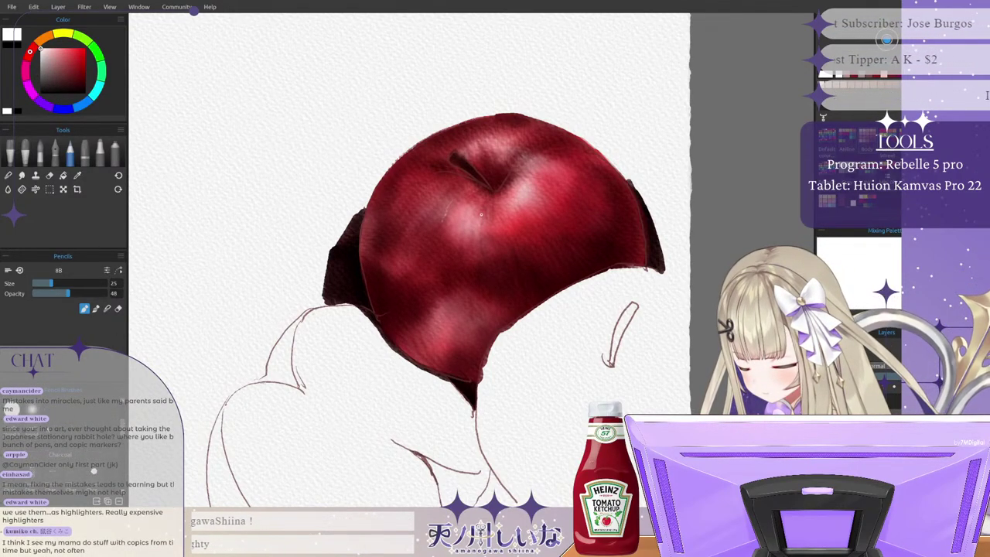
# Step: Choose the craft round pencil, test and undo a white mark on the left highlight, and set the size to 38
pyautogui.click(35, 405)
pyautogui.moveTo(452, 218); pyautogui.dragTo(457, 220)
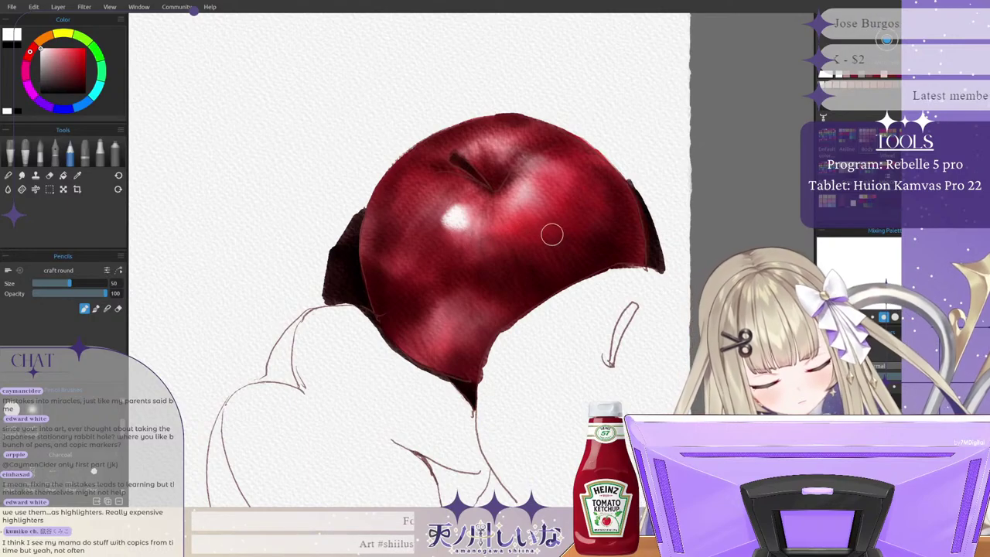
pyautogui.hotkey('ctrl', 'z')
pyautogui.click(61, 284)
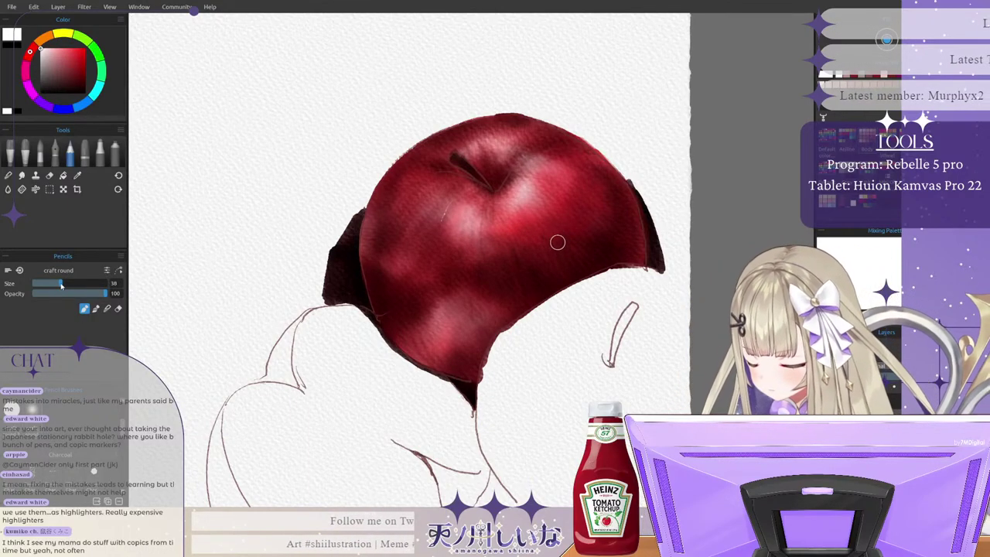
# Step: Paint a textured pale pink highlight with fine curved streaks on the apple's shoulder to the left of the stem hollow
pyautogui.click(43, 51)
pyautogui.click(45, 53)
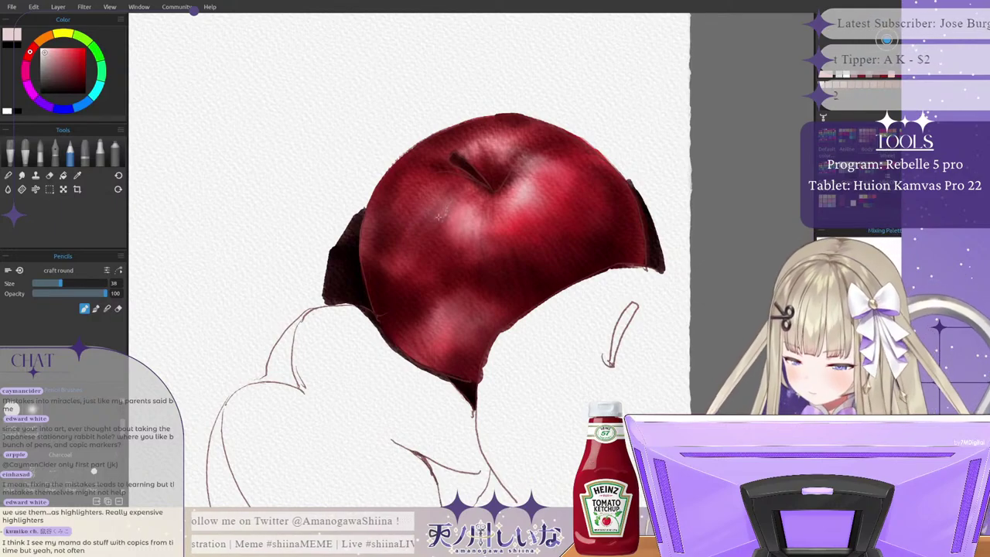
pyautogui.moveTo(440, 217)
pyautogui.mouseDown()
pyautogui.moveTo(459, 241)
pyautogui.moveTo(464, 215)
pyautogui.moveTo(473, 225)
pyautogui.moveTo(441, 217)
pyautogui.mouseUp()
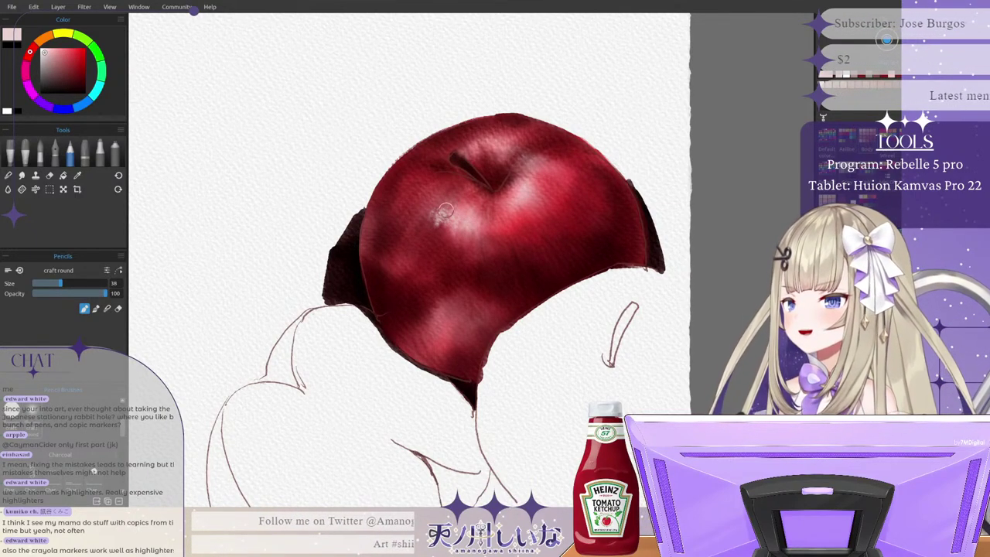
pyautogui.moveTo(441, 216); pyautogui.dragTo(425, 215)
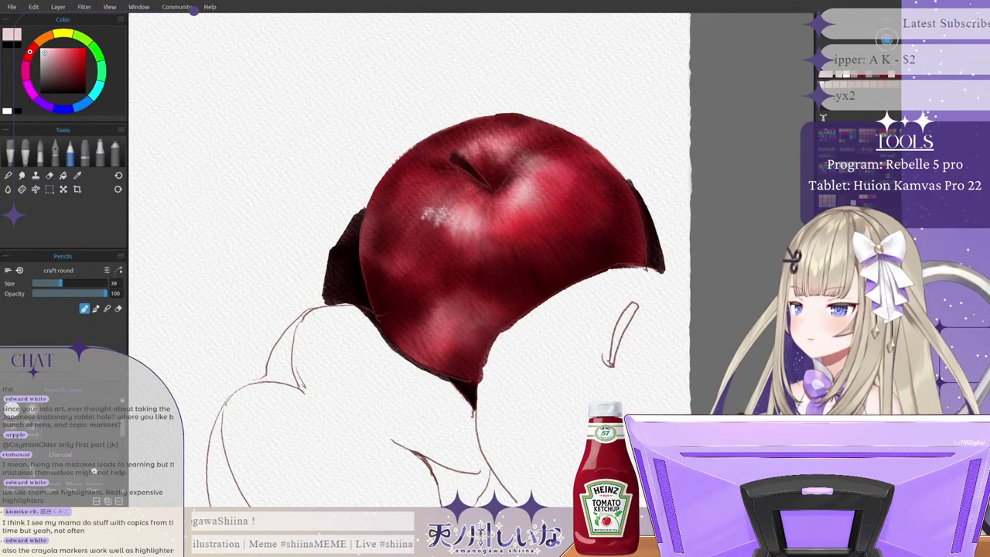
pyautogui.moveTo(460, 223); pyautogui.dragTo(443, 216)
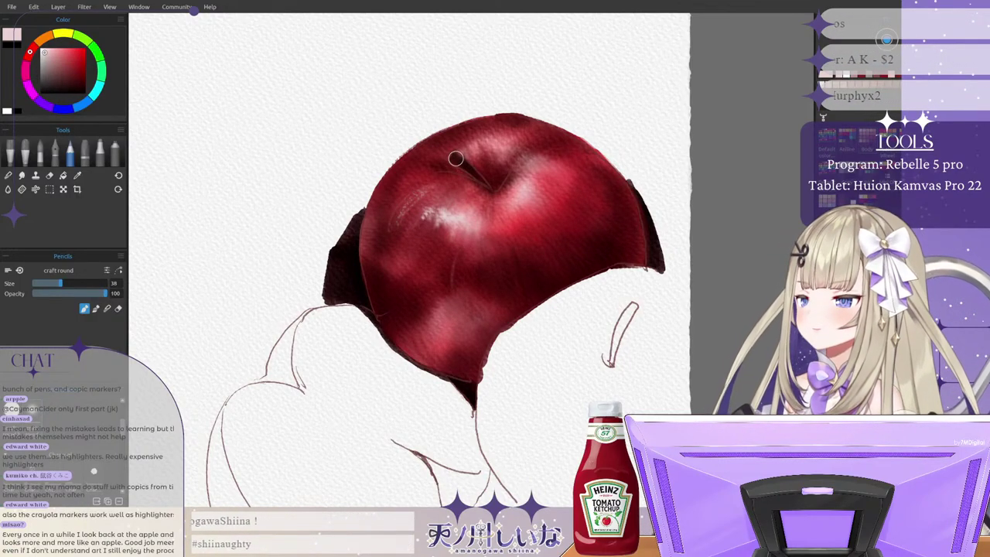
pyautogui.moveTo(414, 218); pyautogui.dragTo(416, 212)
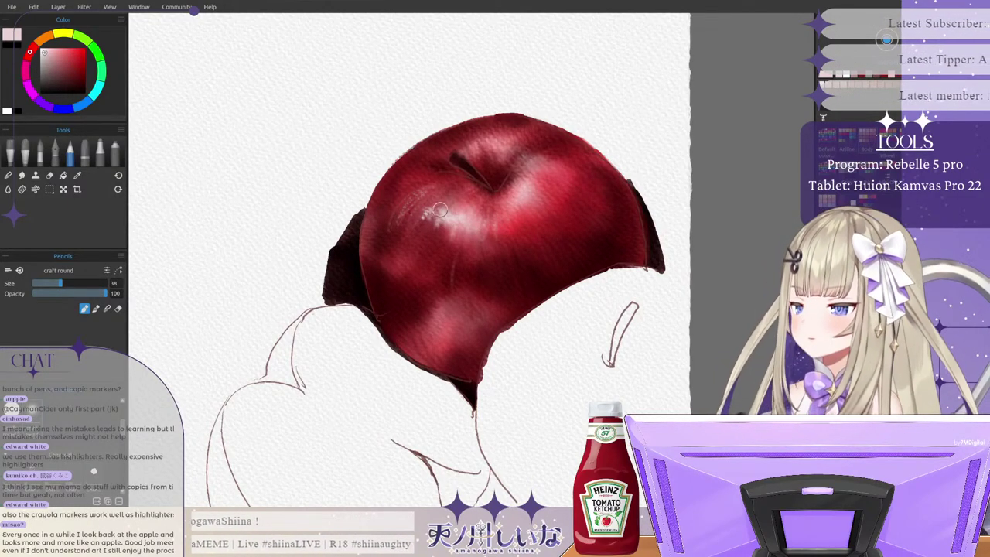
pyautogui.moveTo(459, 224)
pyautogui.mouseDown()
pyautogui.moveTo(452, 230)
pyautogui.moveTo(462, 224)
pyautogui.mouseUp()
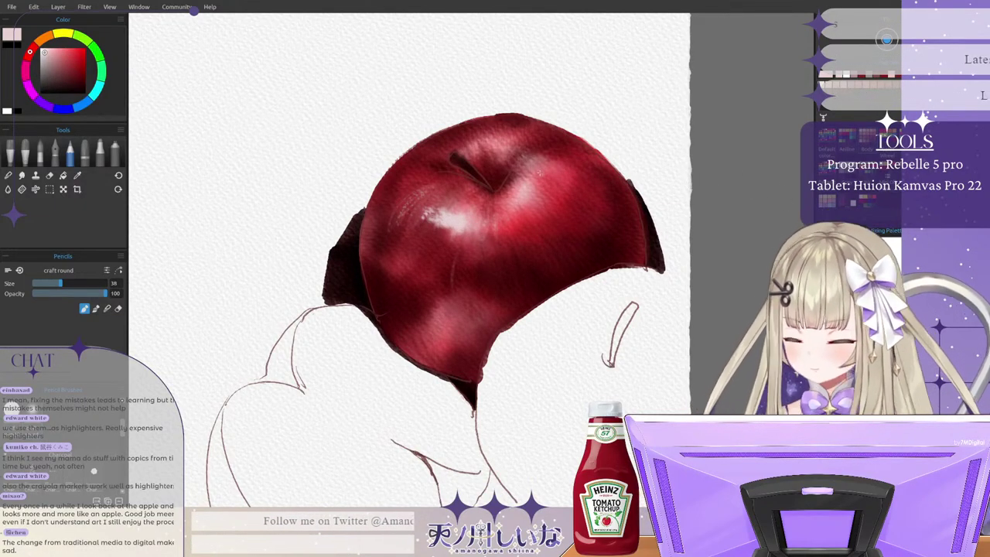
# Step: Paint textured pale pink highlights to the right of and behind the stem hollow, undoing the last few strokes
pyautogui.moveTo(541, 174)
pyautogui.mouseDown()
pyautogui.moveTo(545, 163)
pyautogui.moveTo(534, 202)
pyautogui.moveTo(512, 217)
pyautogui.moveTo(534, 189)
pyautogui.moveTo(510, 215)
pyautogui.moveTo(521, 217)
pyautogui.mouseUp()
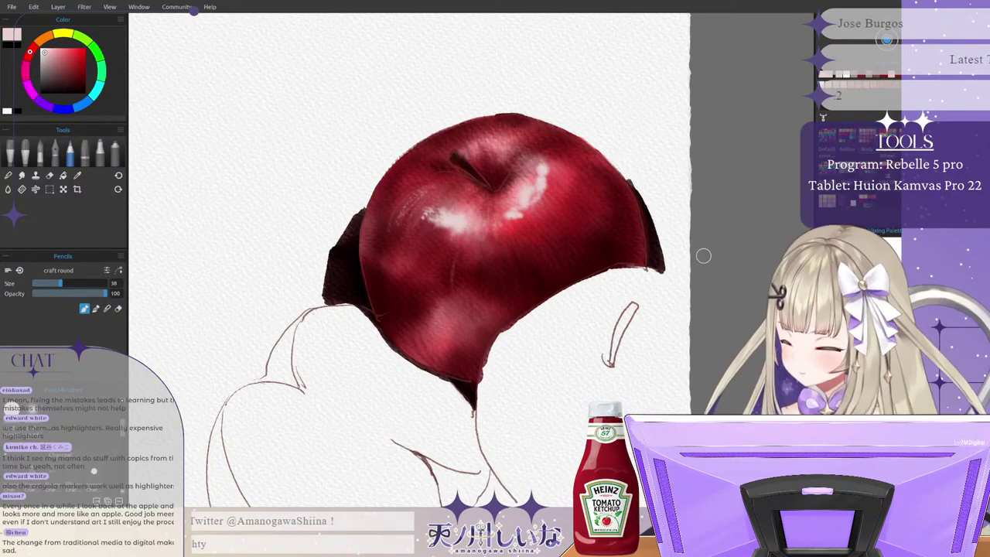
pyautogui.click(46, 63)
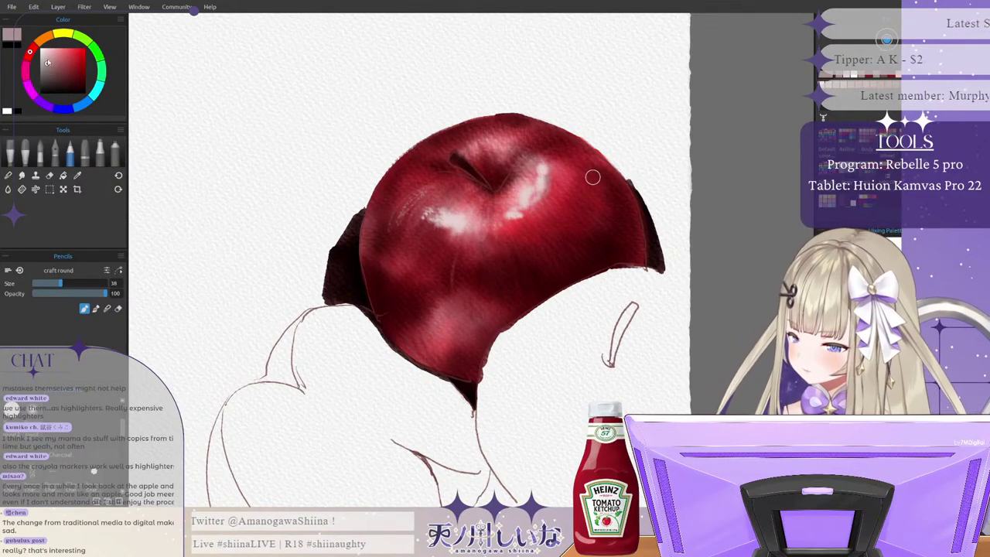
pyautogui.moveTo(47, 63); pyautogui.dragTo(45, 57)
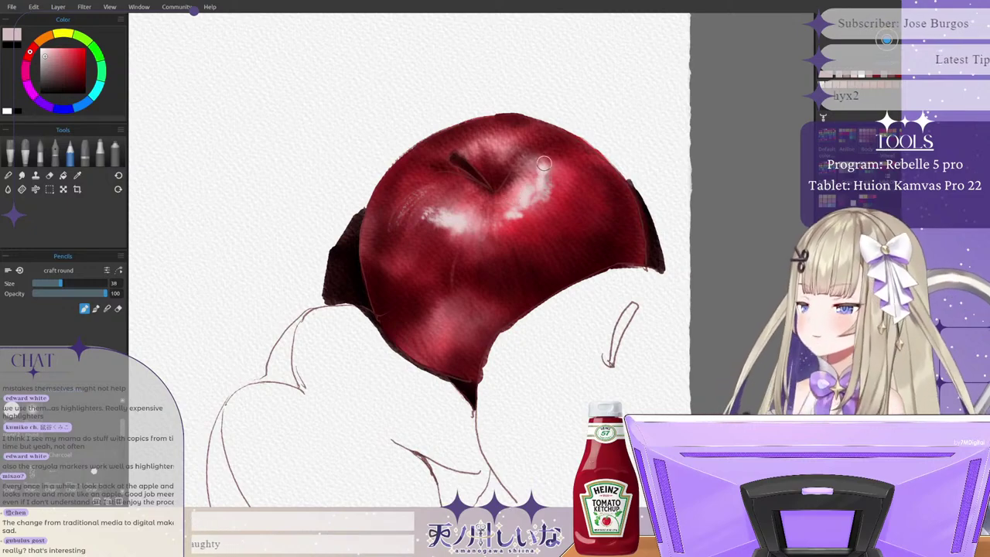
pyautogui.moveTo(496, 141)
pyautogui.mouseDown()
pyautogui.moveTo(462, 144)
pyautogui.moveTo(526, 144)
pyautogui.moveTo(466, 144)
pyautogui.moveTo(515, 136)
pyautogui.mouseUp()
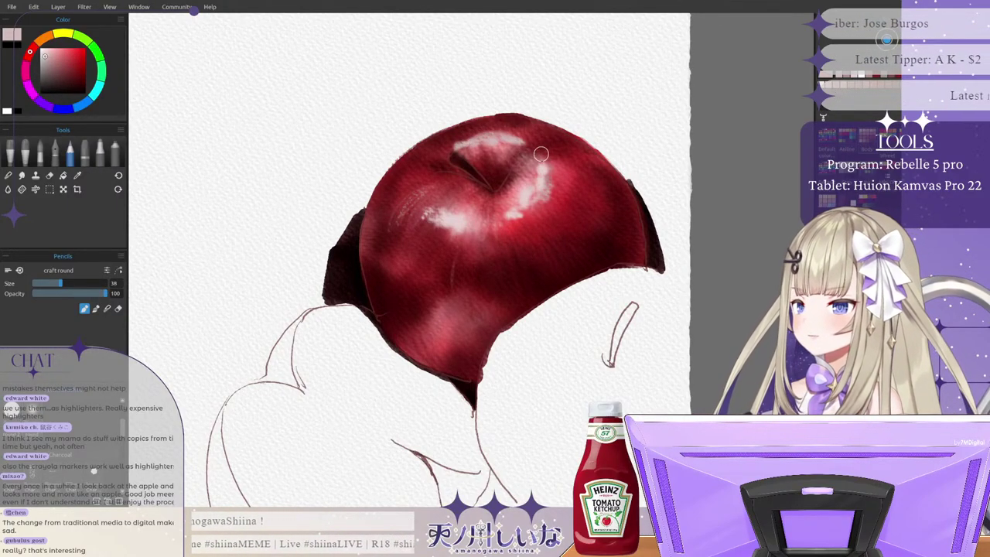
pyautogui.hotkey('ctrl', 'z')
pyautogui.hotkey('ctrl', 'z')
pyautogui.hotkey('ctrl', 'z')
pyautogui.hotkey('ctrl', 'z')
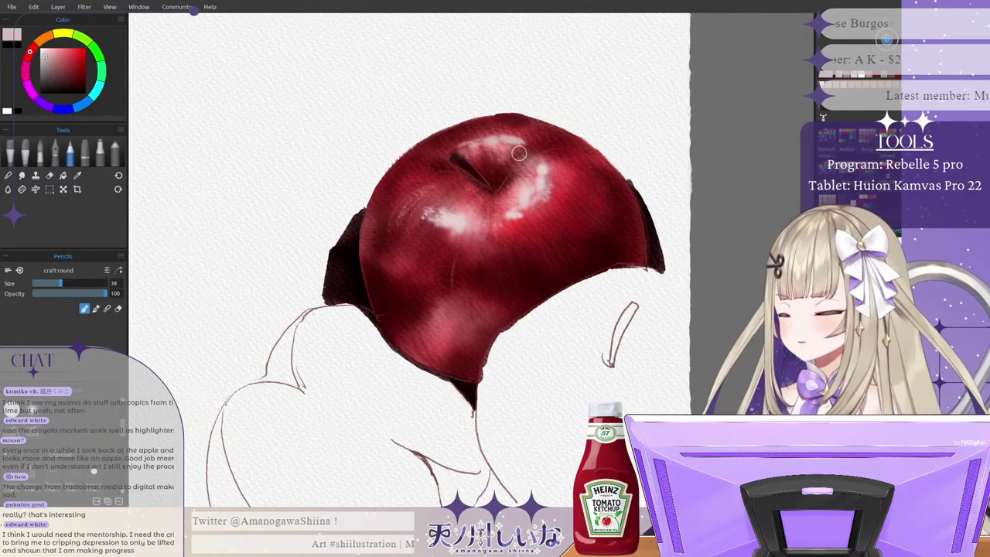
# Step: Brighten the highlight along the rim behind the stem with pure white, using the craft round pencil at size 20
pyautogui.click(48, 286)
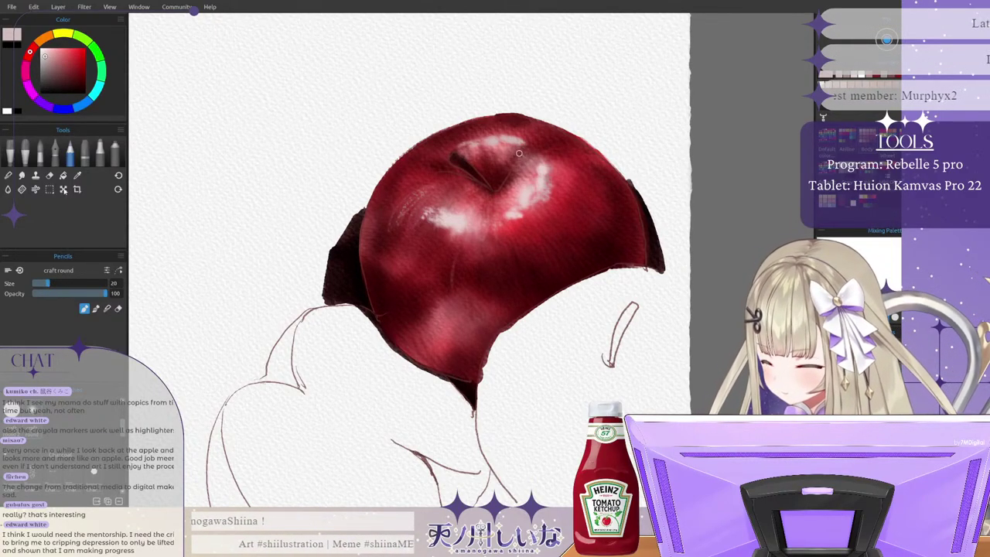
pyautogui.click(41, 49)
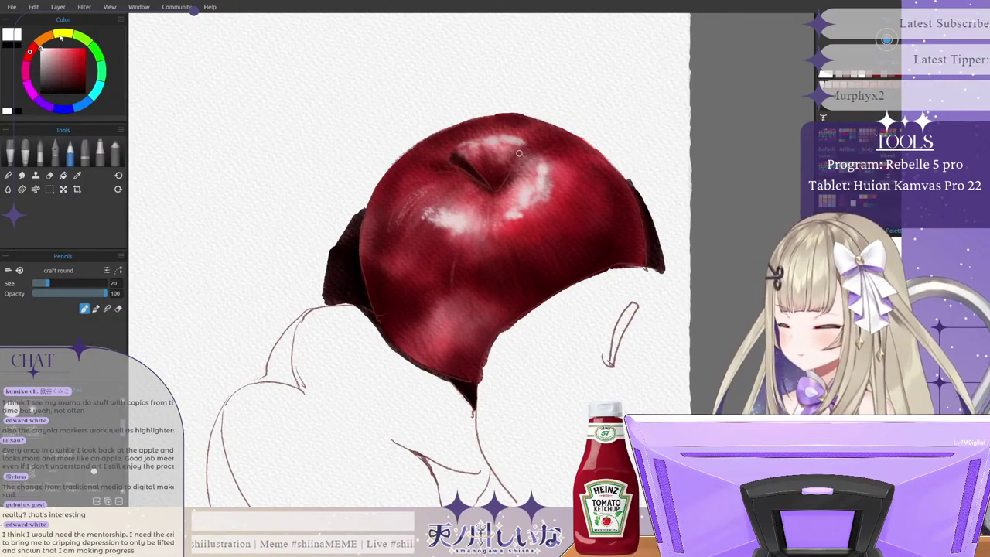
pyautogui.moveTo(518, 153); pyautogui.dragTo(517, 136)
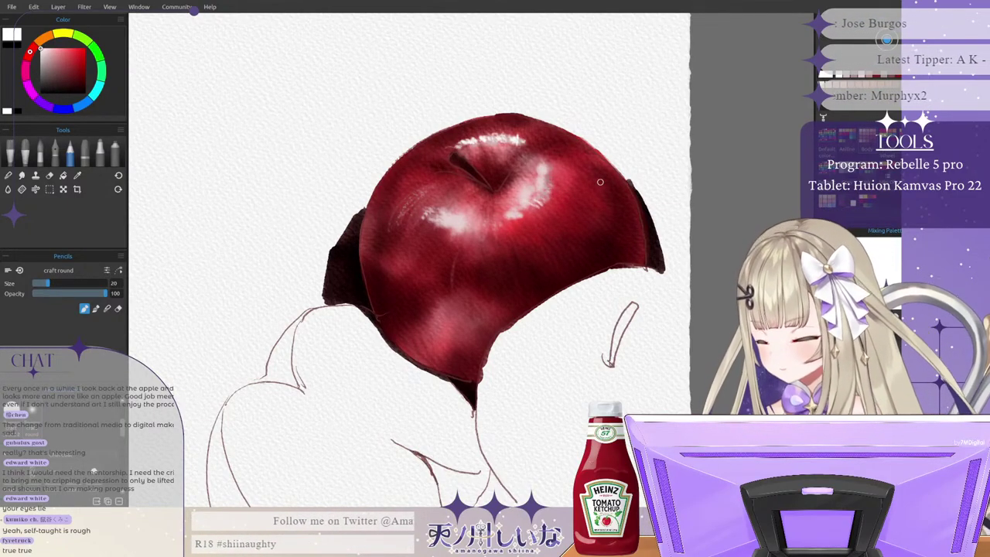
# Step: Hatch fine muted pink streaks over the apple's lower left highlight, undoing strokes that need redoing
pyautogui.click(62, 59)
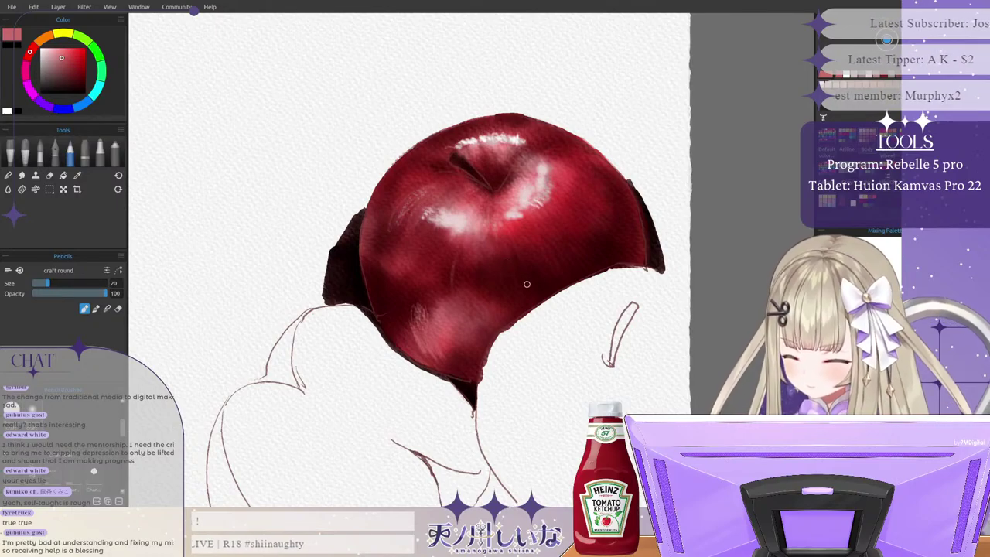
pyautogui.hotkey('ctrl', 'z')
pyautogui.hotkey('ctrl', 'z')
pyautogui.hotkey('ctrl', 'z')
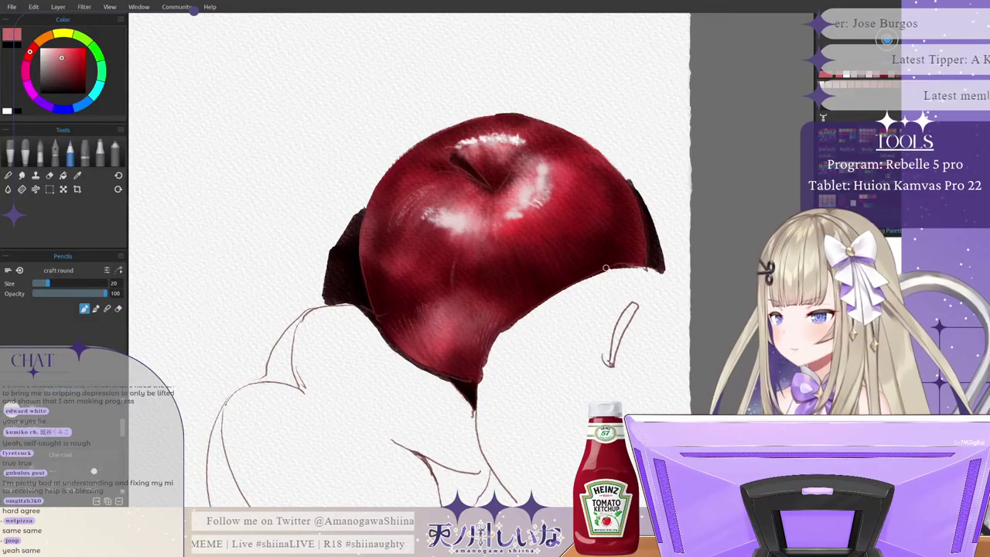
# Step: Deepen the stem hollow with dark red and add muted red streaks along the apple's left side, undoing a misplaced pink dab
pyautogui.moveTo(492, 179); pyautogui.dragTo(495, 186)
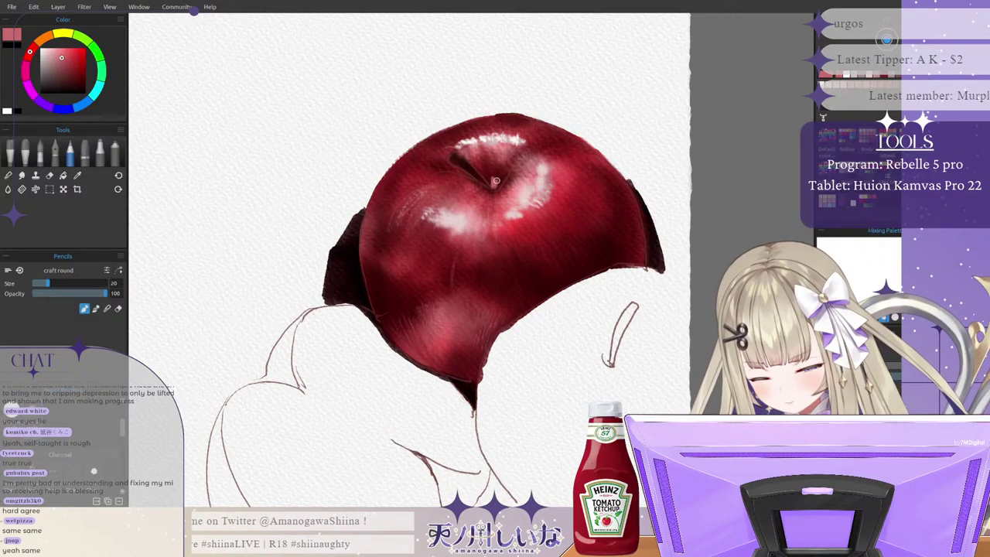
pyautogui.hotkey('ctrl', 'z')
pyautogui.keyDown('alt'); pyautogui.click(537, 127); pyautogui.keyUp('alt')
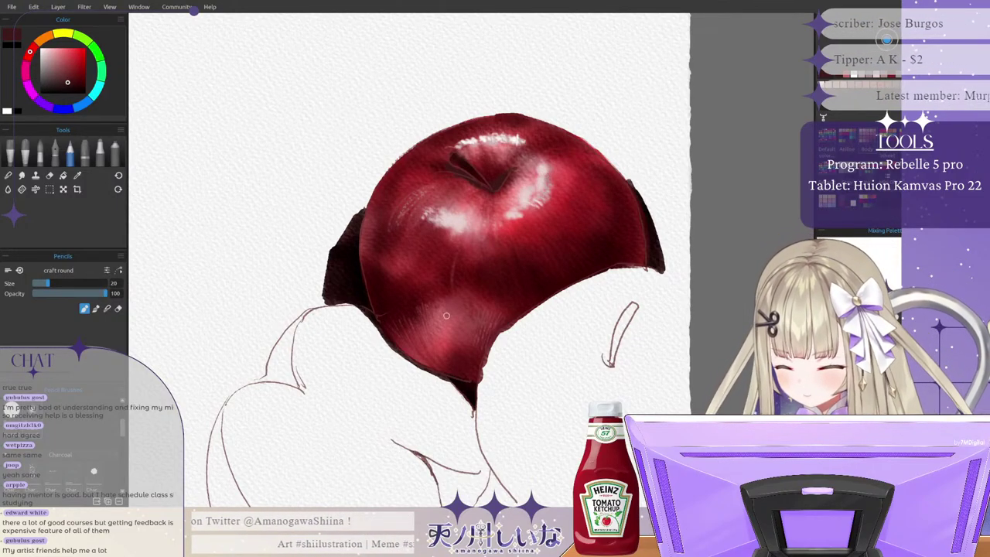
pyautogui.click(64, 71)
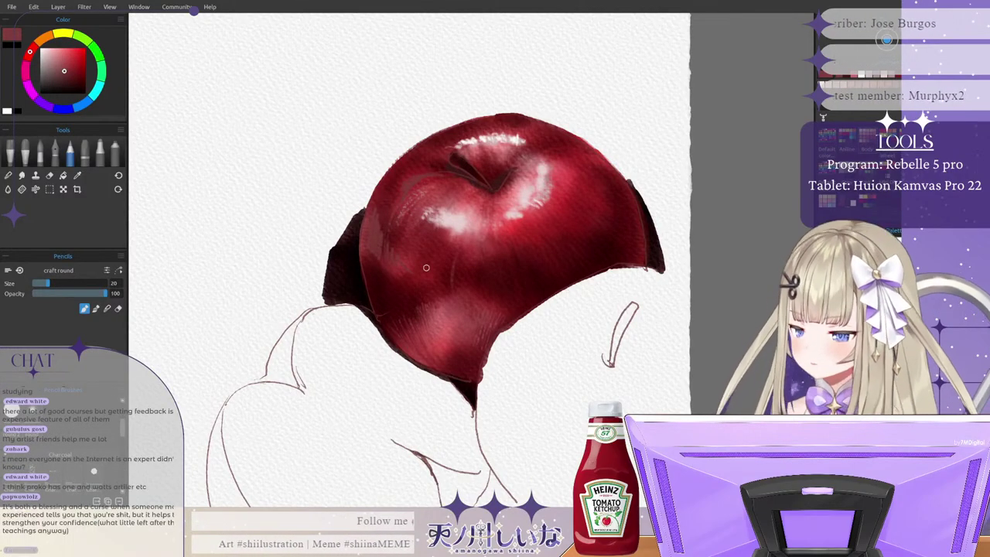
# Step: Examine the painted apple and the remaining unpainted fruit outlines from near and far
pyautogui.scroll(-2, 450, 230)
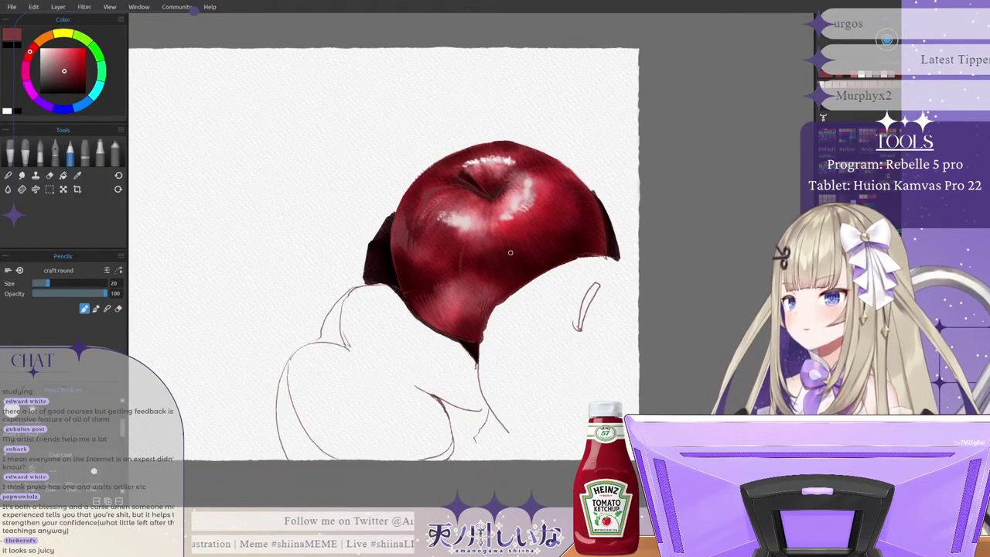
pyautogui.scroll(3, 573, 266)
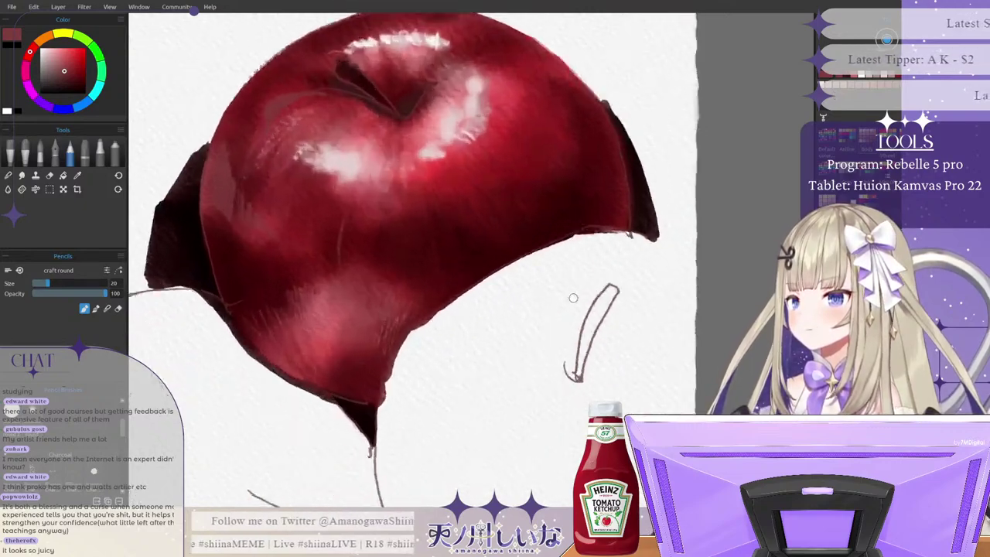
pyautogui.scroll(-2, 607, 293)
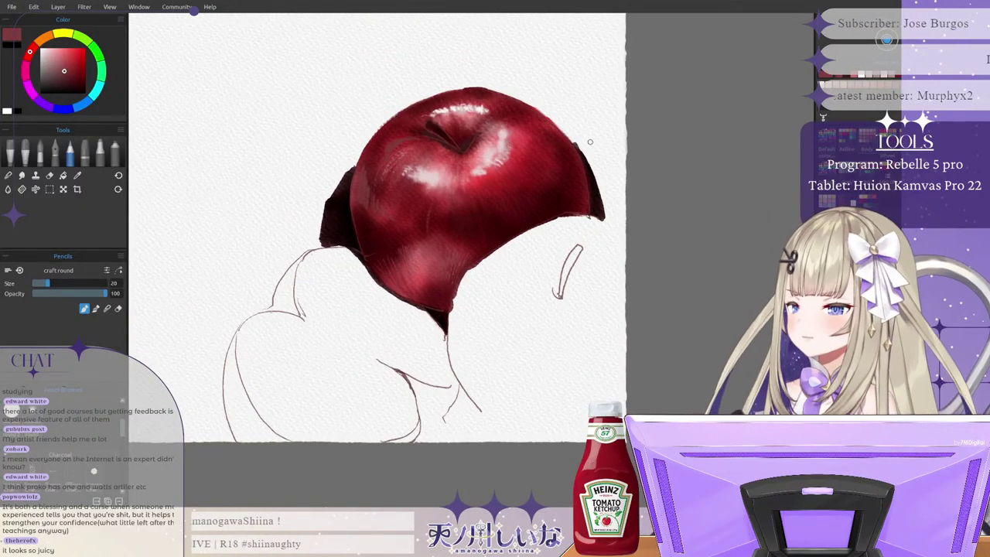
pyautogui.scroll(-1, 590, 142)
pyautogui.scroll(1, 650, 209)
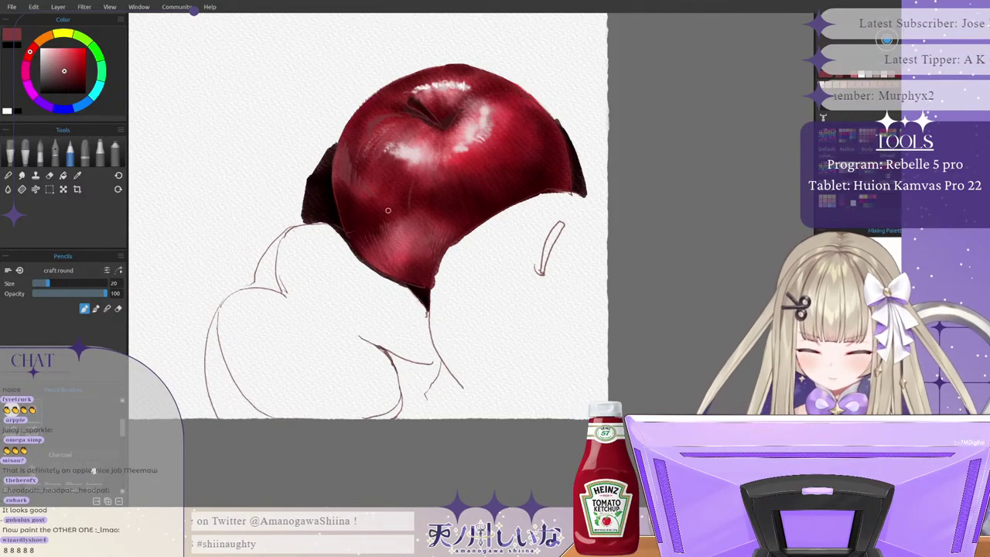
pyautogui.scroll(-2, 594, 177)
pyautogui.scroll(2, 669, 266)
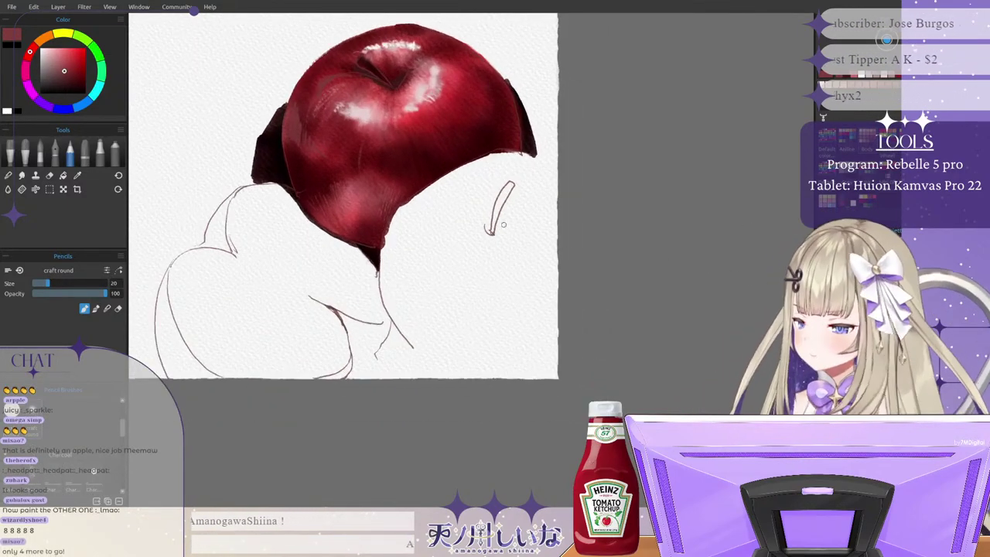
# Step: Erase the red paint spilling over the front right apple's outline, using the Chisel eraser at size 35
pyautogui.scroll(2, 480, 206)
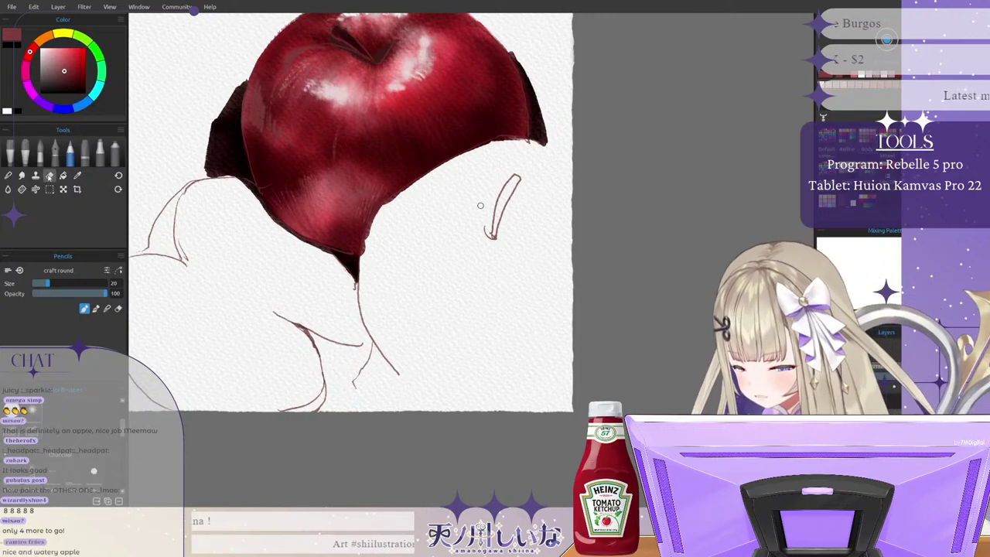
pyautogui.press('e')
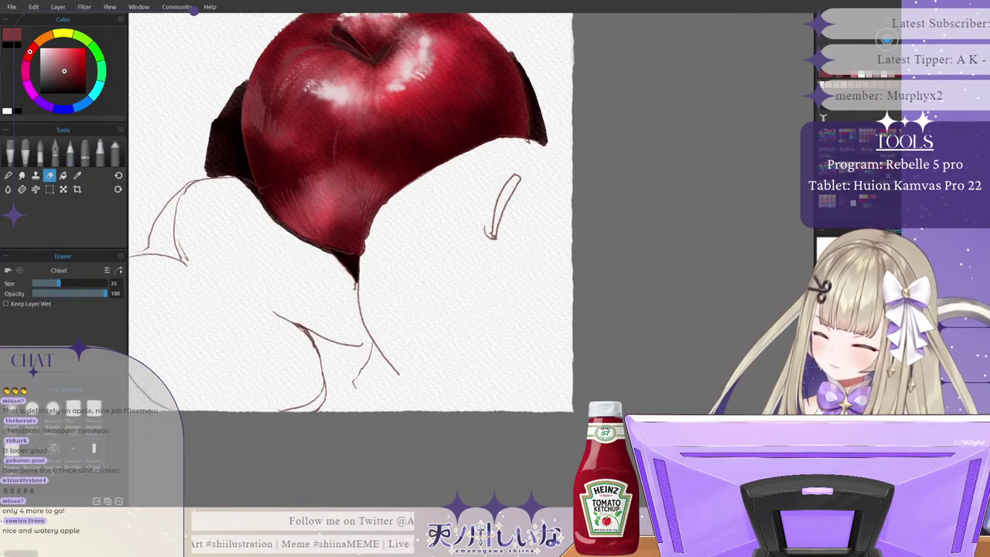
pyautogui.moveTo(363, 257); pyautogui.dragTo(372, 226)
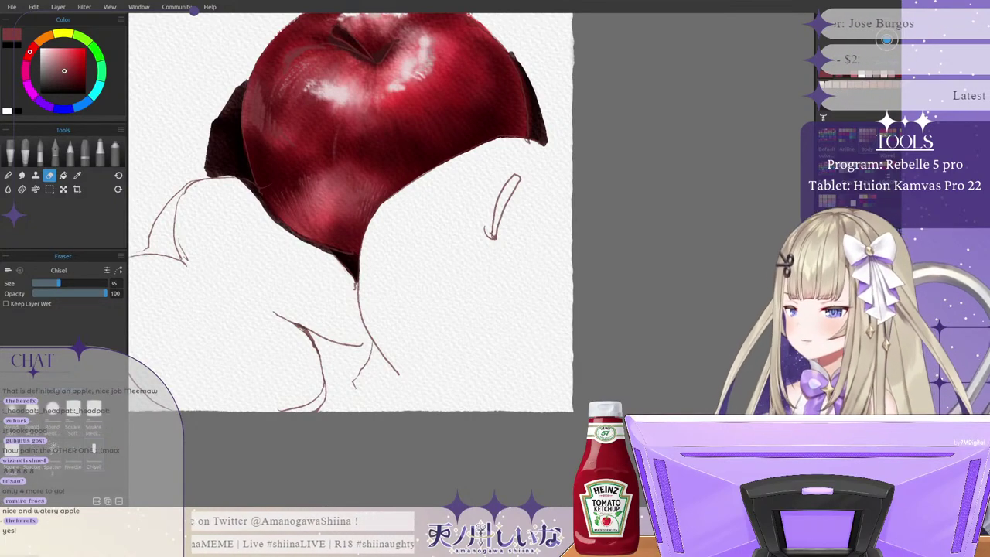
pyautogui.scroll(-2, 618, 261)
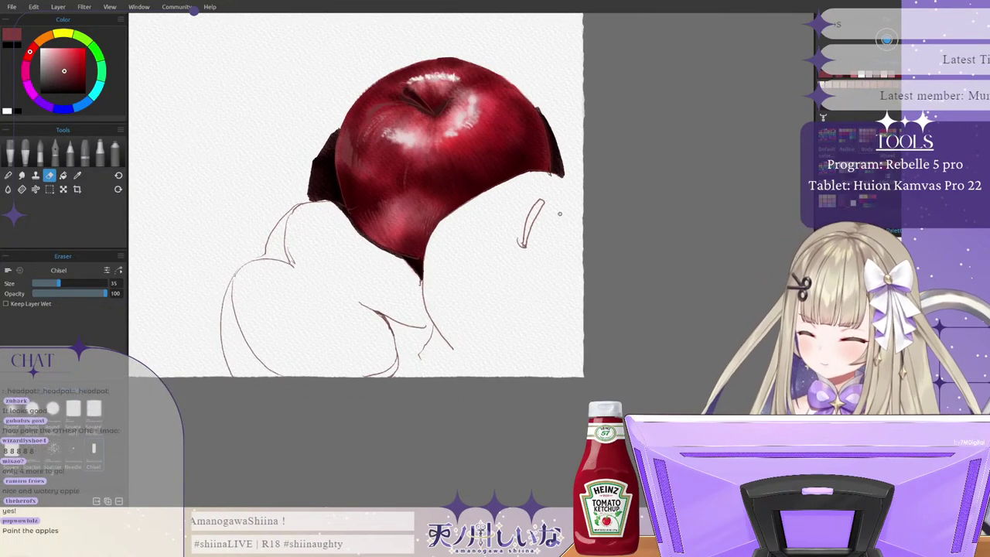
# Step: Choose a light coral red and wet the whole front right apple with the Soft water brush at size 33 and water 34
pyautogui.scroll(2, 548, 214)
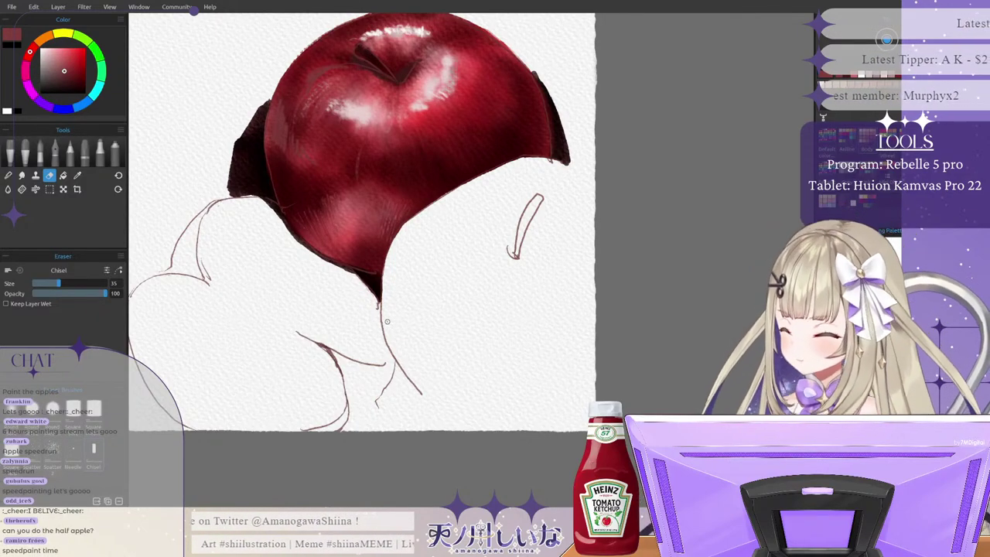
pyautogui.moveTo(68, 60); pyautogui.dragTo(70, 46)
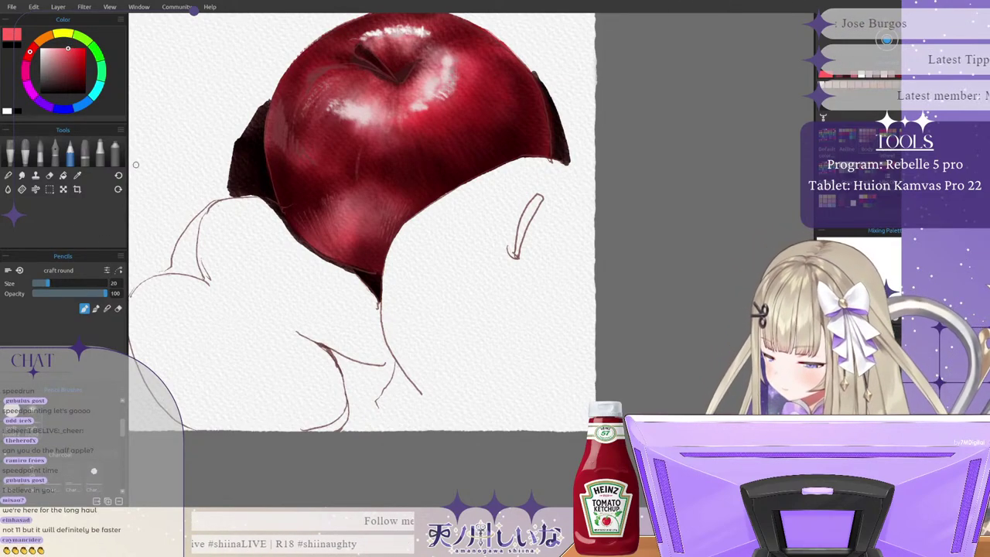
pyautogui.click(41, 148)
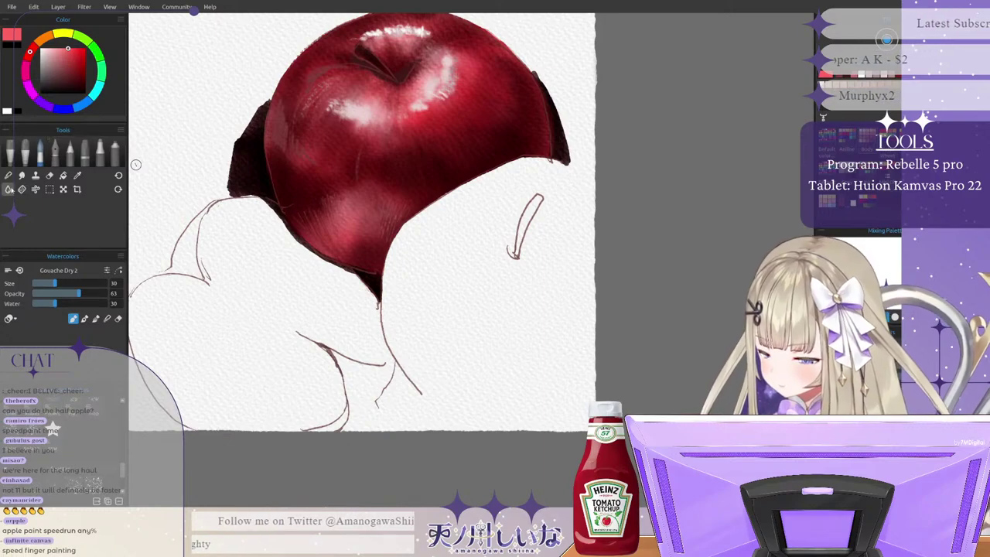
pyautogui.click(8, 189)
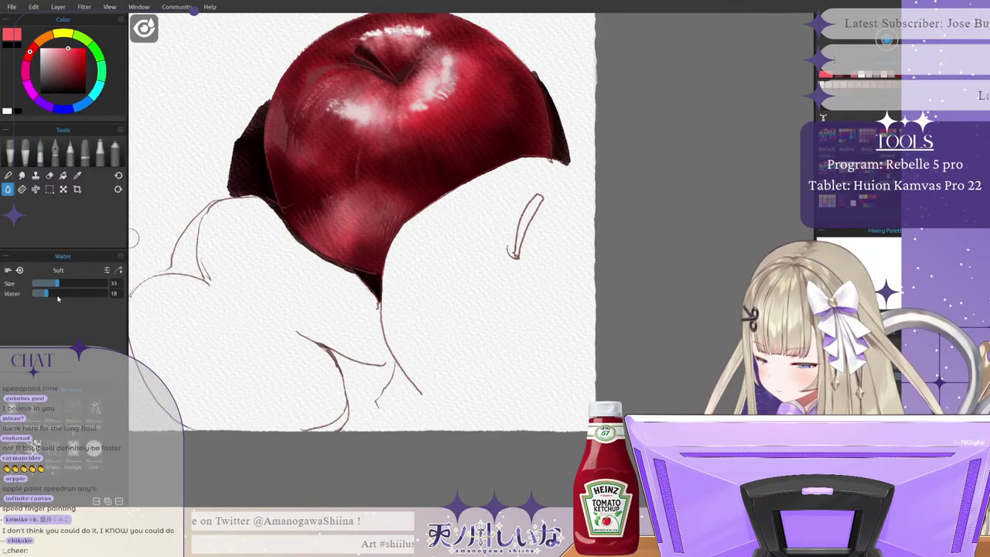
pyautogui.moveTo(473, 214)
pyautogui.mouseDown()
pyautogui.moveTo(429, 244)
pyautogui.moveTo(438, 222)
pyautogui.mouseUp()
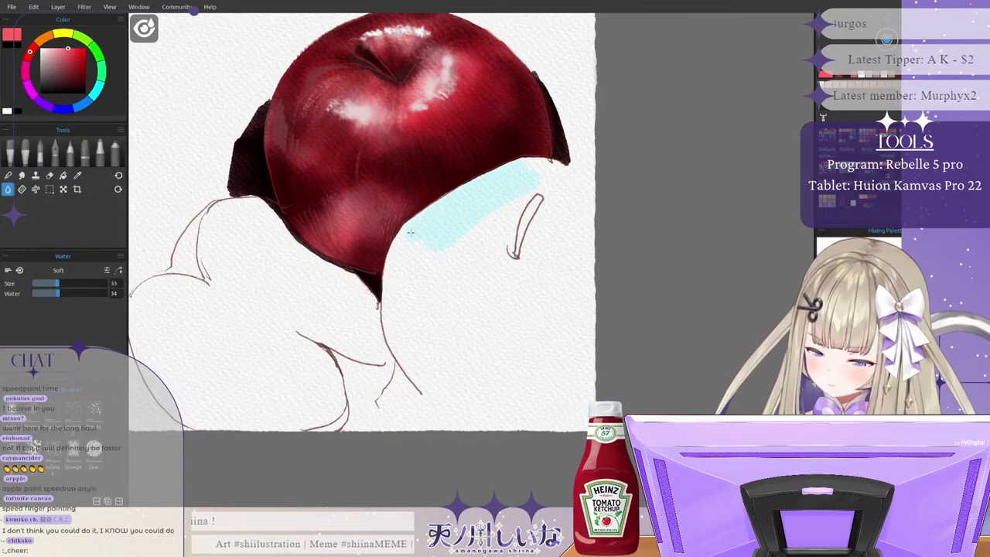
pyautogui.moveTo(412, 230)
pyautogui.mouseDown()
pyautogui.moveTo(393, 266)
pyautogui.moveTo(401, 253)
pyautogui.moveTo(406, 322)
pyautogui.moveTo(424, 324)
pyautogui.moveTo(500, 202)
pyautogui.moveTo(519, 191)
pyautogui.moveTo(515, 266)
pyautogui.moveTo(546, 181)
pyautogui.moveTo(540, 168)
pyautogui.moveTo(554, 167)
pyautogui.moveTo(588, 193)
pyautogui.moveTo(560, 207)
pyautogui.moveTo(555, 175)
pyautogui.moveTo(575, 181)
pyautogui.moveTo(544, 215)
pyautogui.moveTo(602, 245)
pyautogui.moveTo(623, 269)
pyautogui.moveTo(594, 297)
pyautogui.moveTo(431, 299)
pyautogui.moveTo(549, 303)
pyautogui.moveTo(610, 327)
pyautogui.moveTo(581, 358)
pyautogui.moveTo(541, 383)
pyautogui.mouseUp()
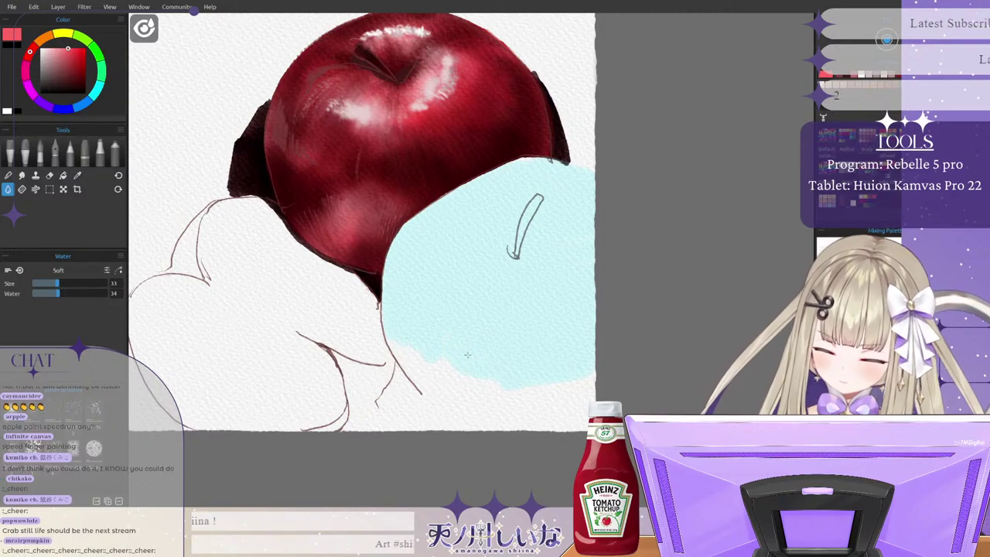
pyautogui.moveTo(410, 360)
pyautogui.mouseDown()
pyautogui.moveTo(522, 409)
pyautogui.moveTo(544, 374)
pyautogui.moveTo(474, 401)
pyautogui.moveTo(562, 385)
pyautogui.mouseUp()
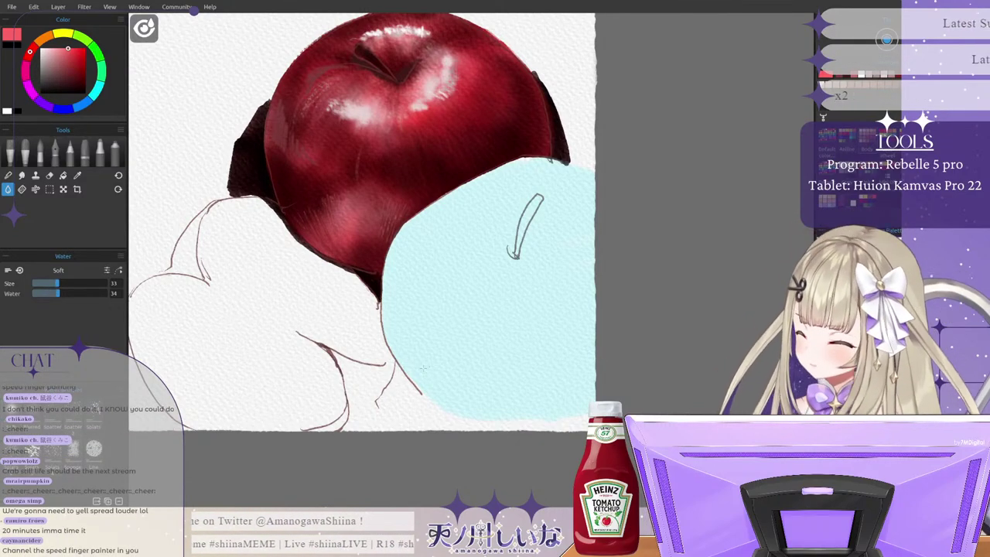
pyautogui.moveTo(422, 396)
pyautogui.mouseDown()
pyautogui.moveTo(456, 419)
pyautogui.moveTo(584, 423)
pyautogui.mouseUp()
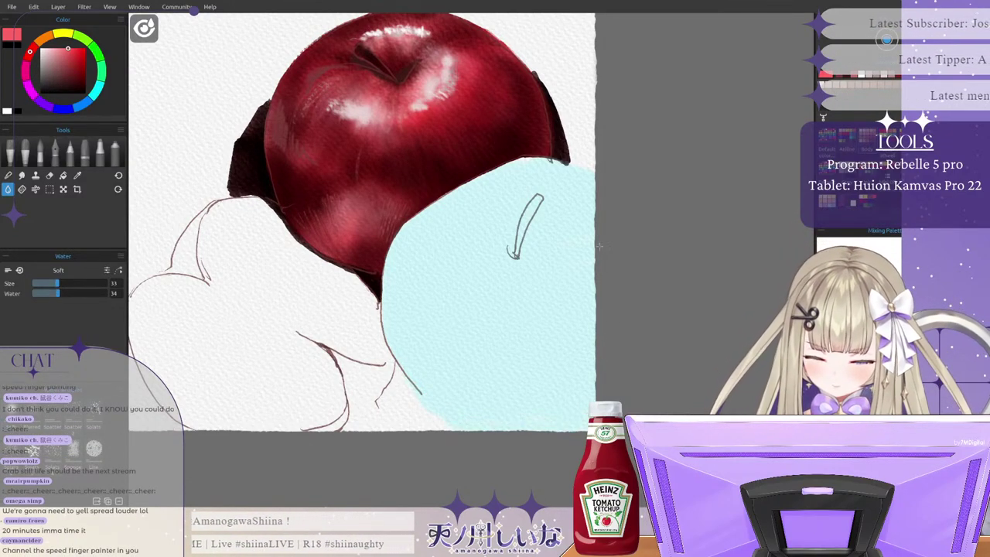
pyautogui.moveTo(522, 167); pyautogui.dragTo(515, 214)
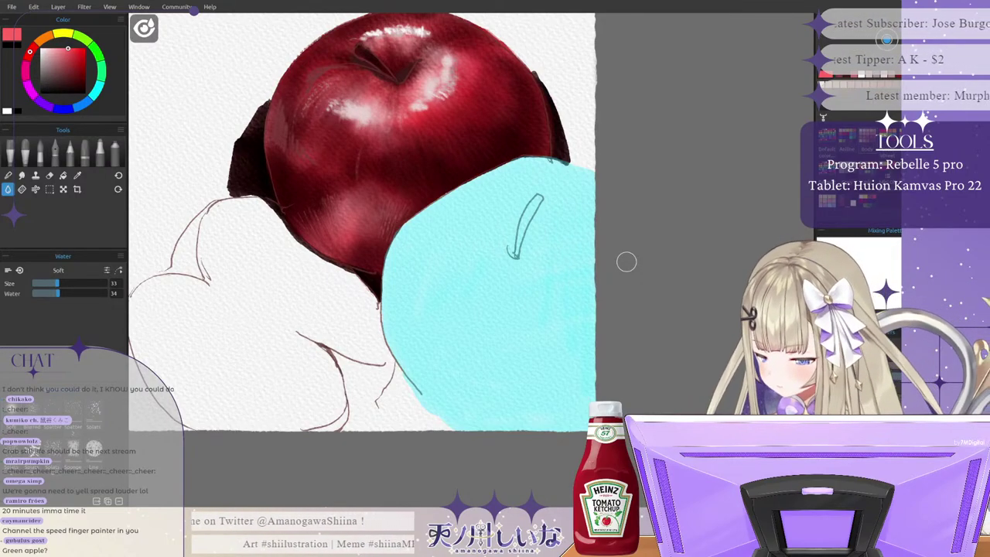
# Step: Paint light red strokes along the front right apple's upper left edge with the Round watercolor brush at size 49 and opacity 50
pyautogui.click(42, 148)
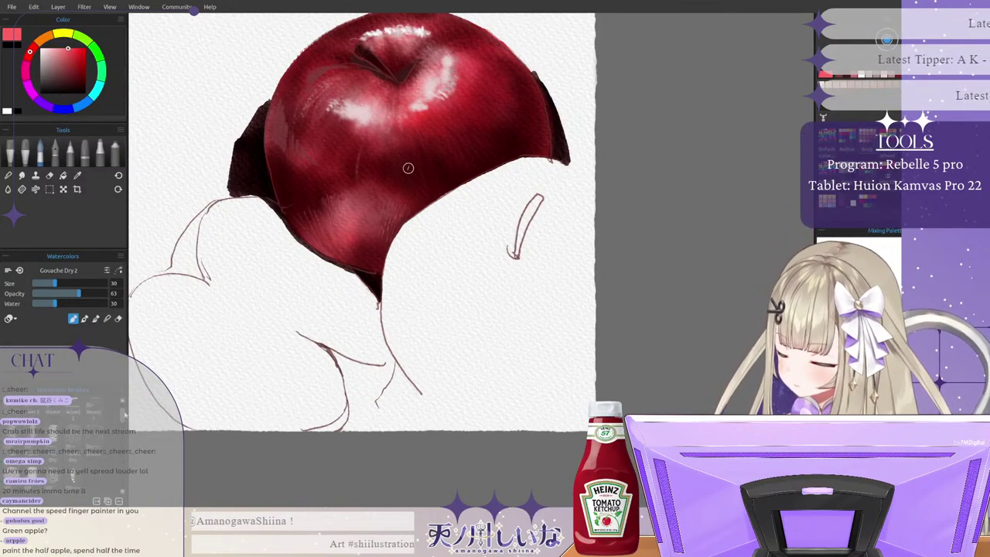
pyautogui.click(53, 425)
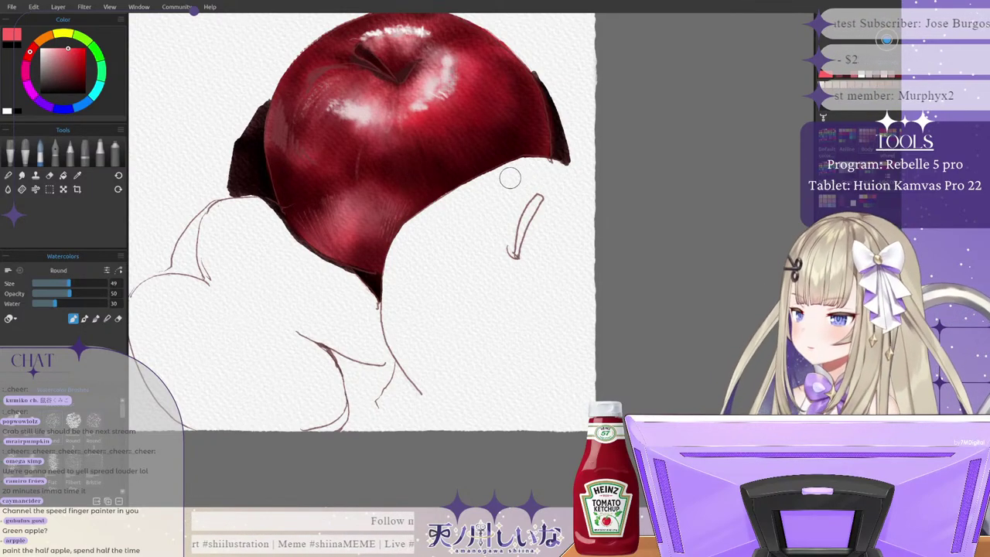
pyautogui.moveTo(526, 172)
pyautogui.mouseDown()
pyautogui.moveTo(453, 206)
pyautogui.moveTo(397, 263)
pyautogui.mouseUp()
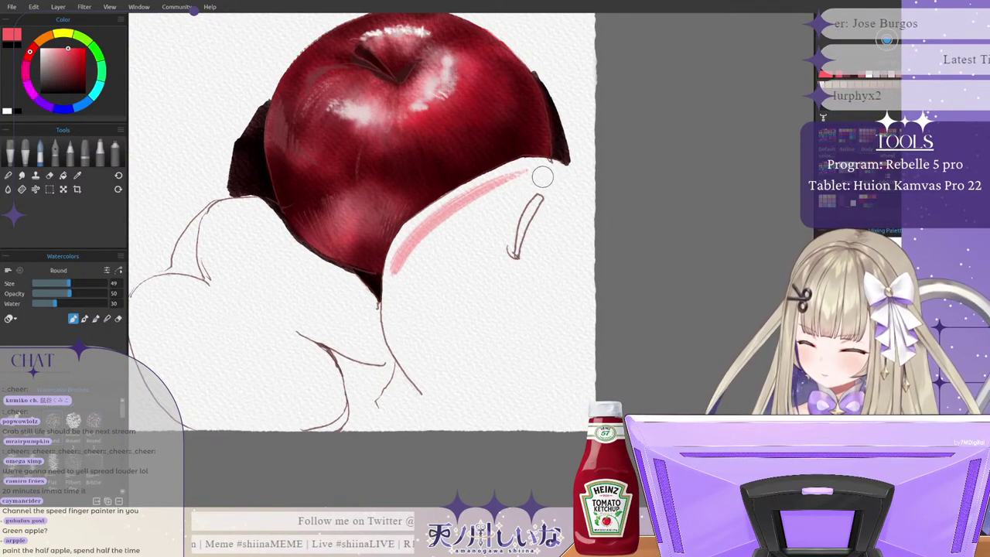
pyautogui.moveTo(541, 176); pyautogui.dragTo(390, 273)
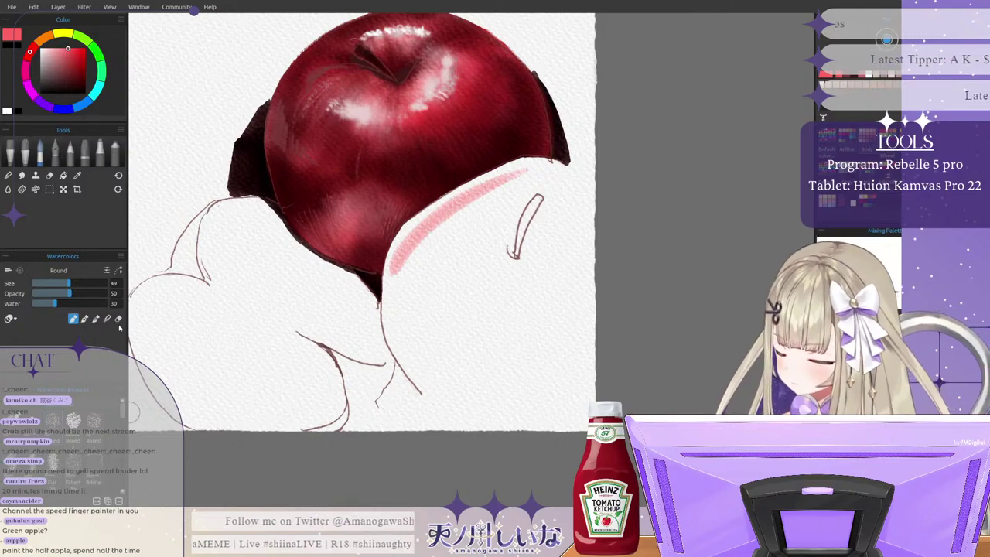
# Step: Widen the light red wash and extend it down the apple's left edge, with the Round brush at size 72 and water 47
pyautogui.click(67, 304)
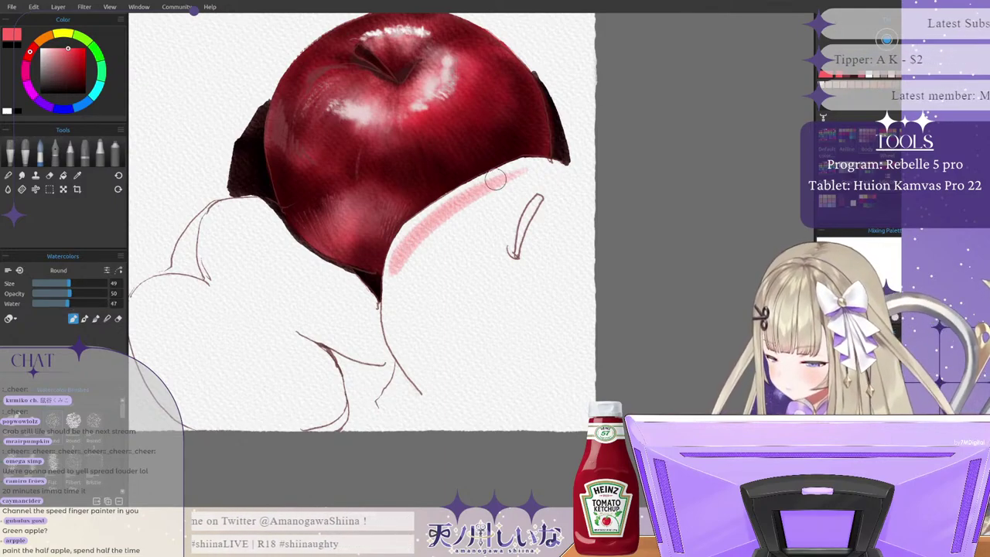
pyautogui.click(74, 284)
pyautogui.click(86, 284)
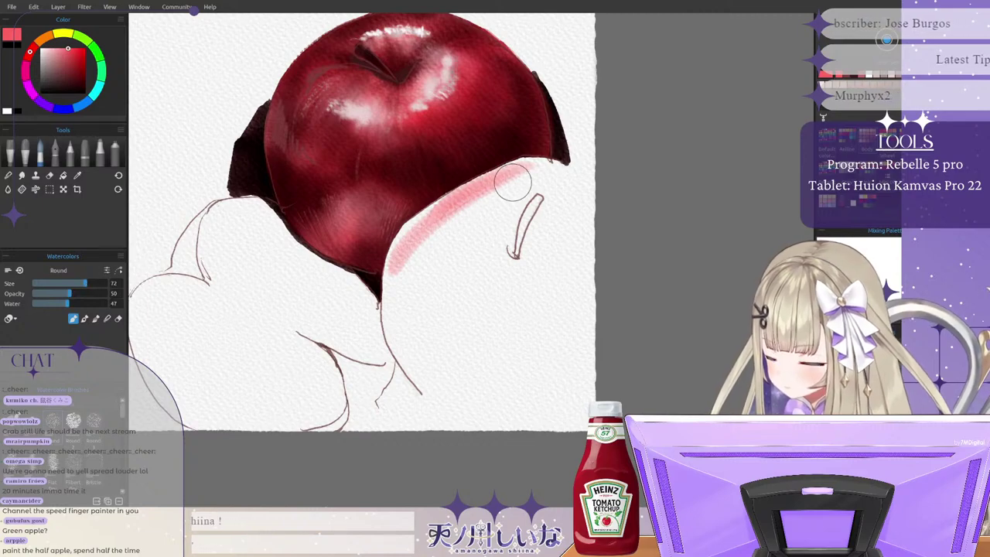
pyautogui.moveTo(523, 181)
pyautogui.mouseDown()
pyautogui.moveTo(484, 198)
pyautogui.moveTo(402, 292)
pyautogui.mouseUp()
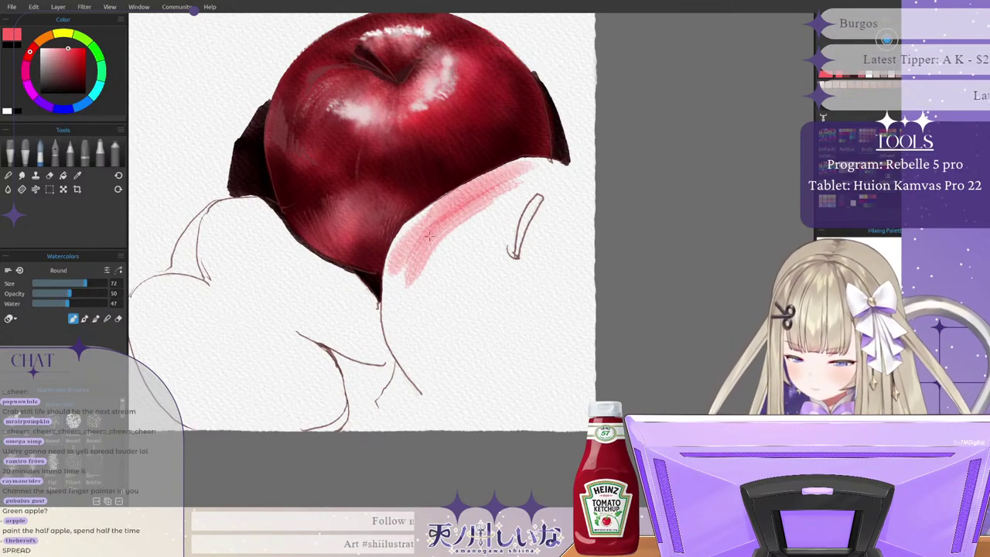
pyautogui.moveTo(433, 233); pyautogui.dragTo(410, 363)
pyautogui.moveTo(415, 268); pyautogui.dragTo(436, 355)
pyautogui.moveTo(399, 306); pyautogui.dragTo(454, 396)
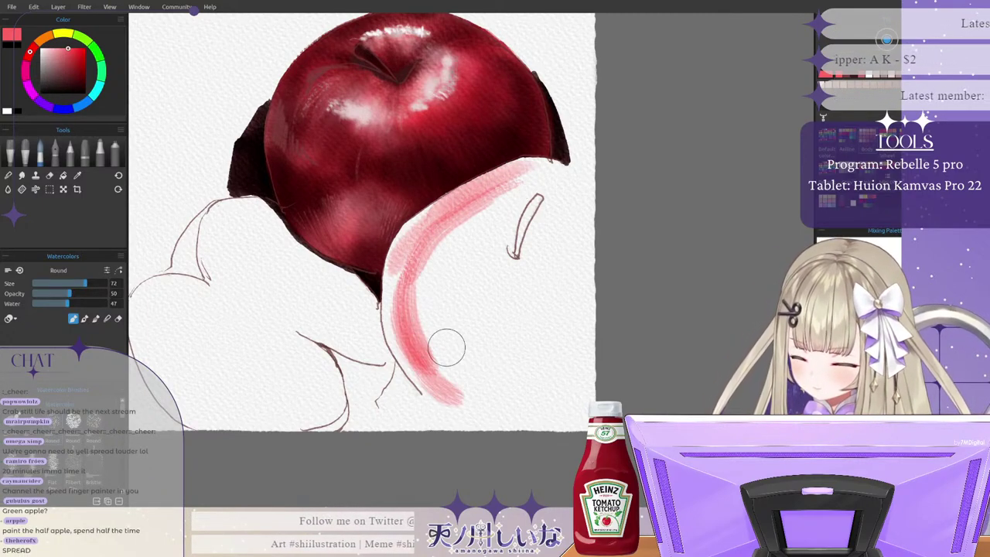
# Step: Spread light red wash down the front right apple's left side and across its lower part, with Round 2 at size 39, opacity 30, water 87
pyautogui.press('.')
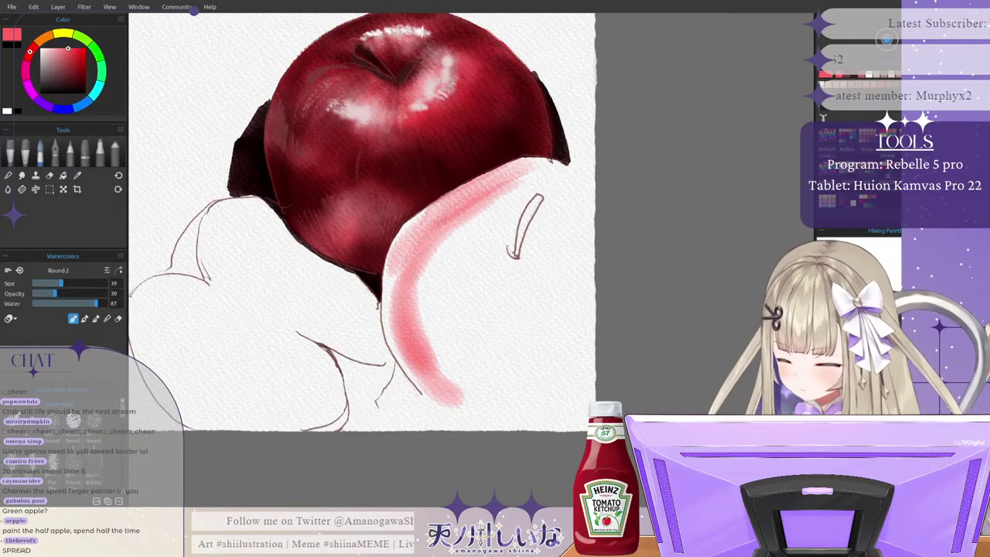
pyautogui.moveTo(423, 235)
pyautogui.mouseDown()
pyautogui.moveTo(411, 318)
pyautogui.moveTo(439, 365)
pyautogui.mouseUp()
pyautogui.moveTo(421, 282)
pyautogui.mouseDown()
pyautogui.moveTo(467, 398)
pyautogui.moveTo(489, 381)
pyautogui.mouseUp()
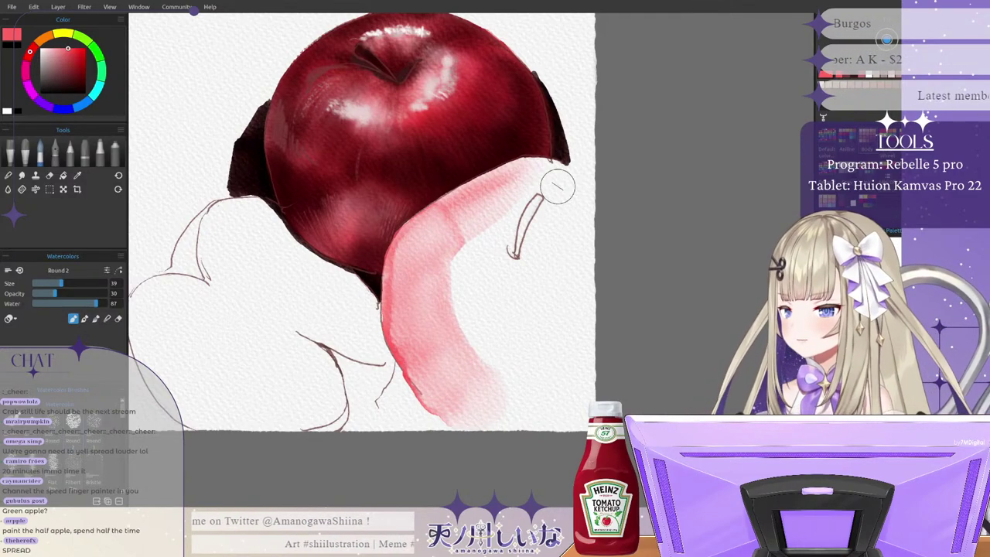
pyautogui.moveTo(487, 386)
pyautogui.mouseDown()
pyautogui.moveTo(487, 402)
pyautogui.moveTo(591, 371)
pyautogui.mouseUp()
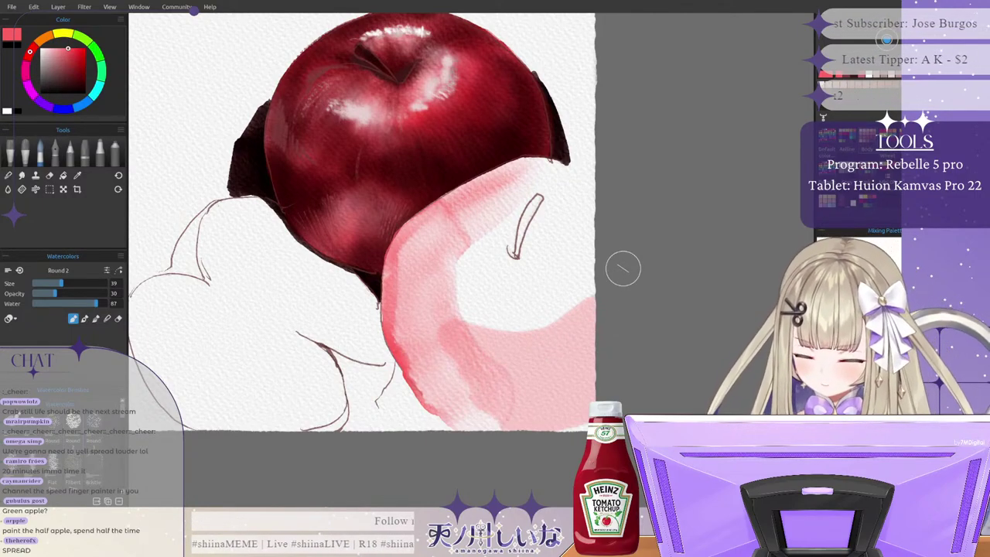
pyautogui.moveTo(589, 419)
pyautogui.mouseDown()
pyautogui.moveTo(506, 421)
pyautogui.moveTo(594, 406)
pyautogui.moveTo(464, 418)
pyautogui.moveTo(589, 408)
pyautogui.mouseUp()
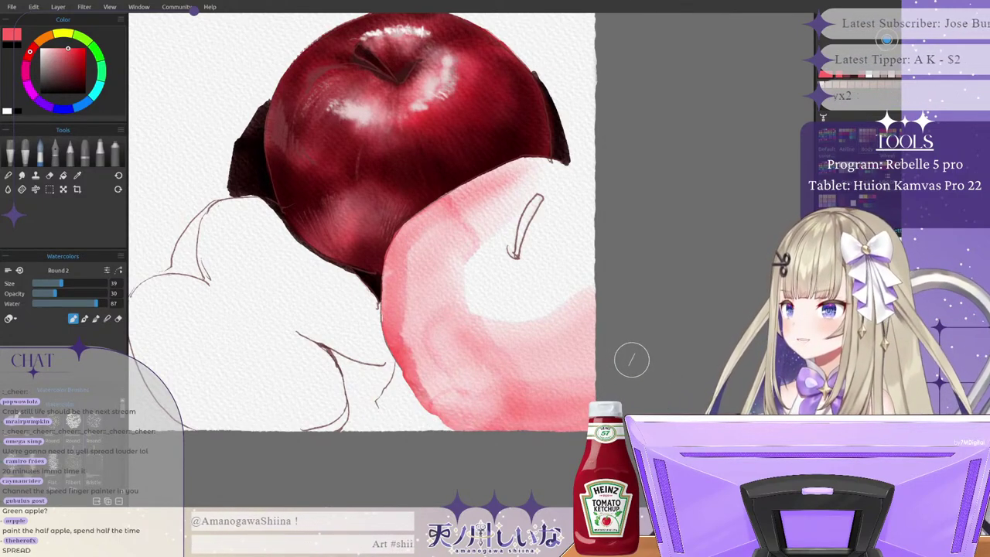
pyautogui.moveTo(405, 324)
pyautogui.mouseDown()
pyautogui.moveTo(484, 412)
pyautogui.moveTo(515, 415)
pyautogui.mouseUp()
pyautogui.moveTo(410, 300)
pyautogui.mouseDown()
pyautogui.moveTo(412, 343)
pyautogui.moveTo(542, 420)
pyautogui.mouseUp()
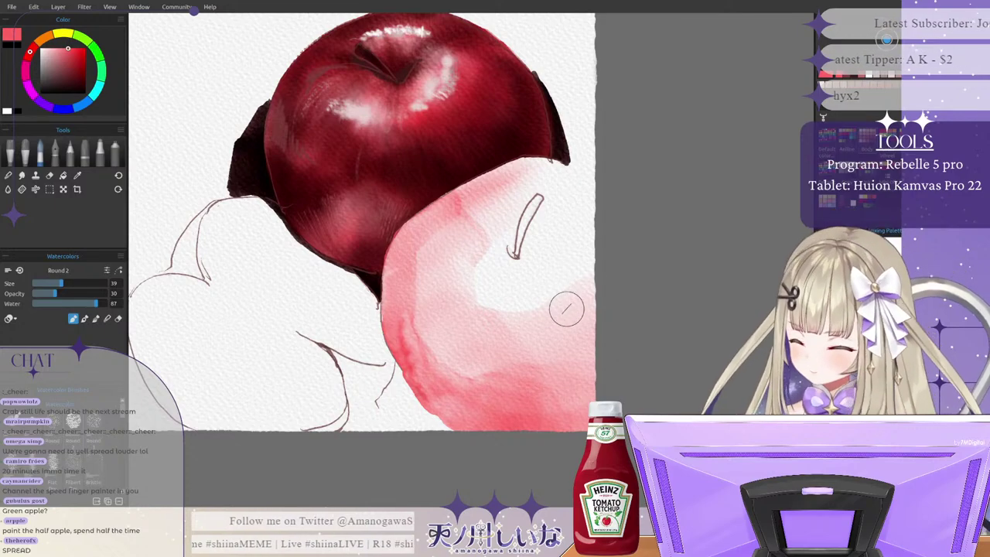
# Step: Extend the light red wash around the front right apple's right and upper edges and over its centre and stem
pyautogui.moveTo(566, 307)
pyautogui.mouseDown()
pyautogui.moveTo(618, 233)
pyautogui.moveTo(575, 300)
pyautogui.moveTo(600, 281)
pyautogui.mouseUp()
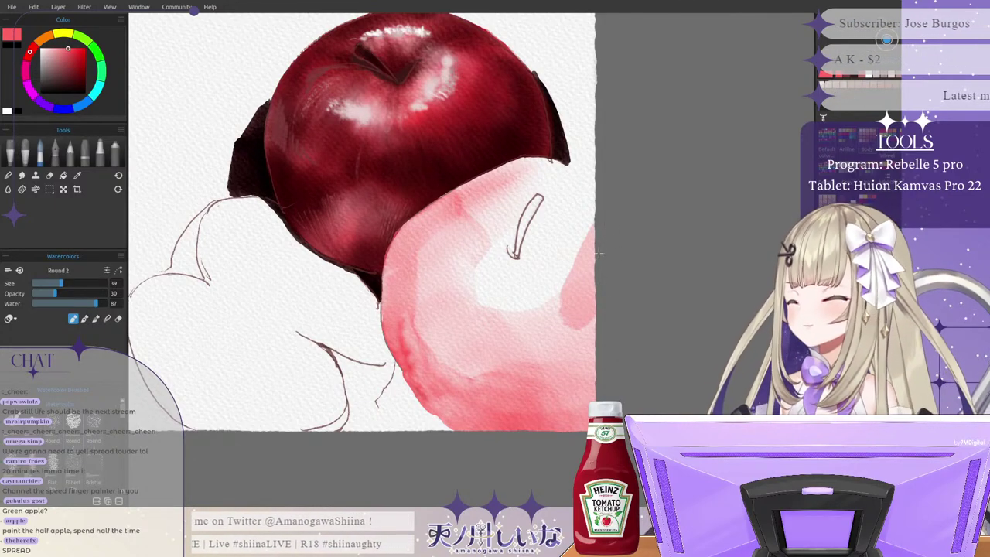
pyautogui.moveTo(597, 236)
pyautogui.mouseDown()
pyautogui.moveTo(601, 200)
pyautogui.moveTo(570, 186)
pyautogui.moveTo(530, 180)
pyautogui.moveTo(476, 184)
pyautogui.mouseUp()
pyautogui.moveTo(556, 176); pyautogui.dragTo(522, 161)
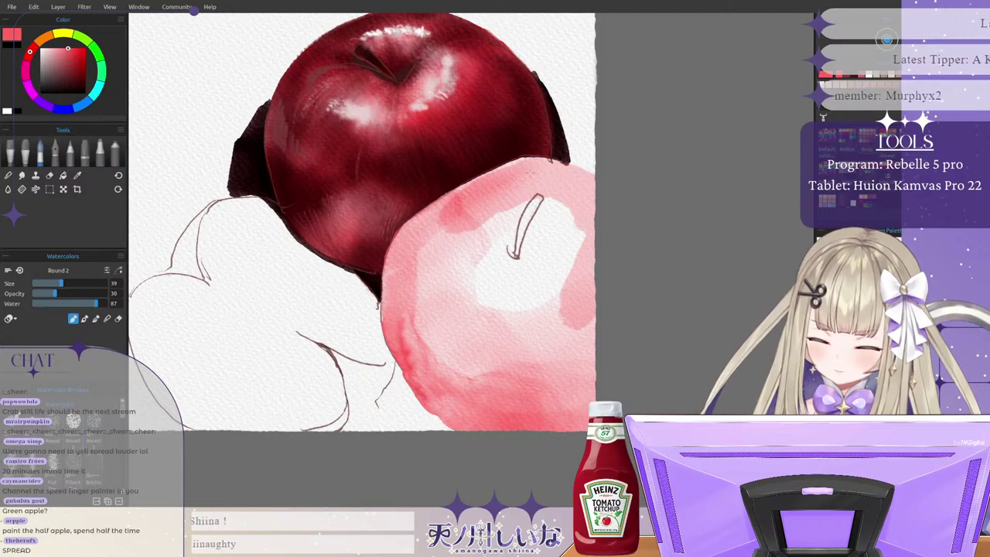
pyautogui.moveTo(453, 205); pyautogui.dragTo(459, 314)
pyautogui.moveTo(495, 190)
pyautogui.mouseDown()
pyautogui.moveTo(429, 230)
pyautogui.moveTo(423, 350)
pyautogui.mouseUp()
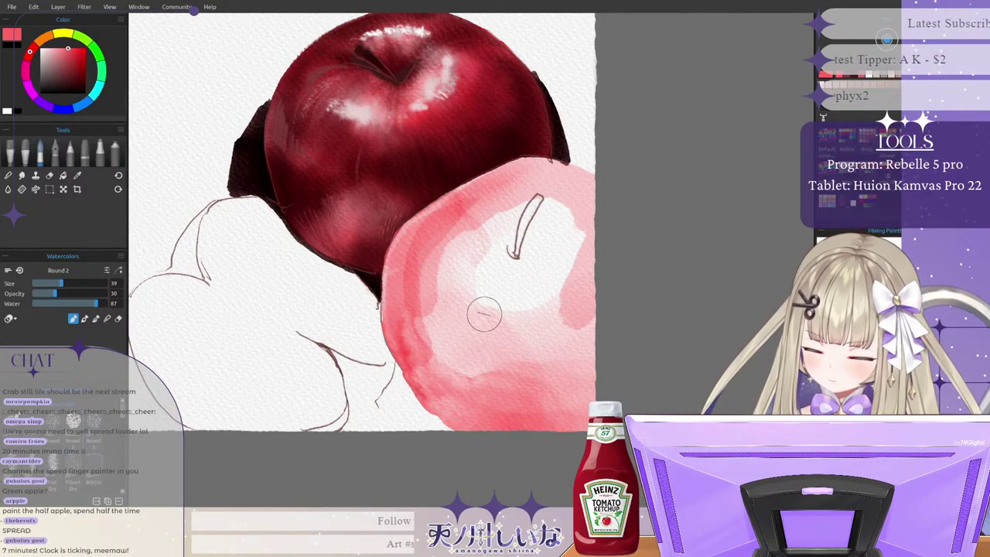
pyautogui.moveTo(435, 261)
pyautogui.mouseDown()
pyautogui.moveTo(493, 393)
pyautogui.moveTo(508, 369)
pyautogui.moveTo(452, 367)
pyautogui.moveTo(517, 386)
pyautogui.mouseUp()
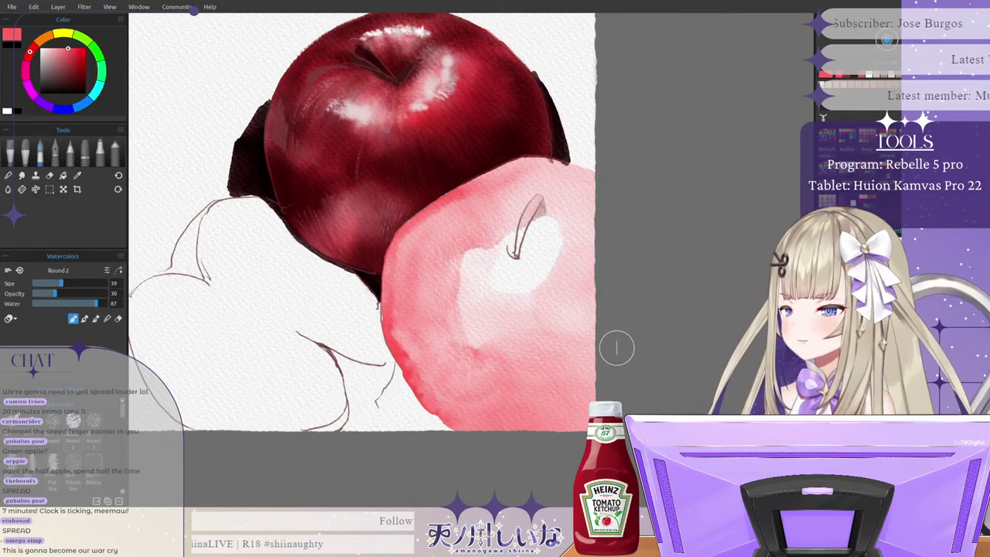
pyautogui.moveTo(578, 351)
pyautogui.mouseDown()
pyautogui.moveTo(467, 346)
pyautogui.moveTo(596, 351)
pyautogui.moveTo(458, 353)
pyautogui.mouseUp()
pyautogui.moveTo(531, 236)
pyautogui.mouseDown()
pyautogui.moveTo(502, 248)
pyautogui.moveTo(539, 213)
pyautogui.mouseUp()
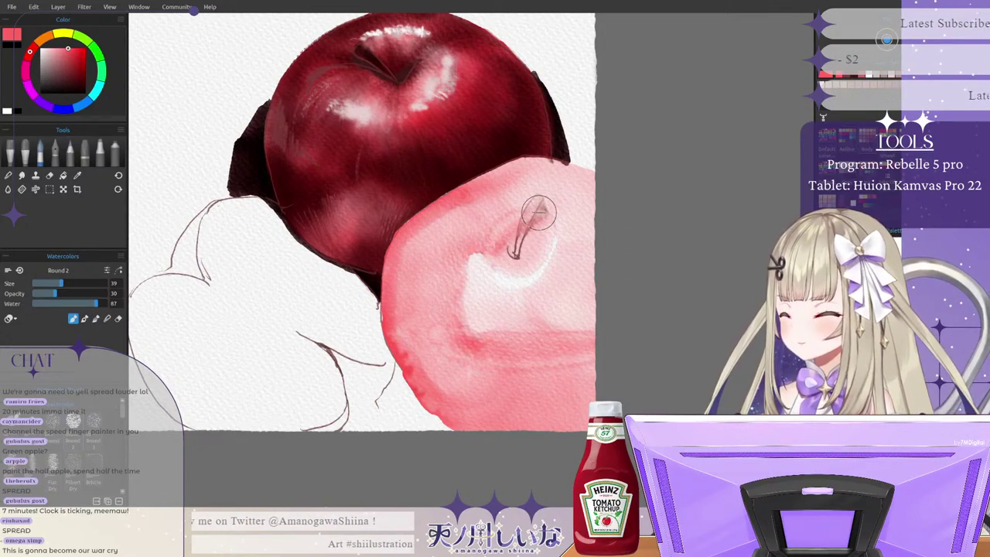
pyautogui.moveTo(459, 375)
pyautogui.mouseDown()
pyautogui.moveTo(459, 350)
pyautogui.moveTo(463, 400)
pyautogui.moveTo(495, 377)
pyautogui.moveTo(519, 419)
pyautogui.moveTo(640, 342)
pyautogui.mouseUp()
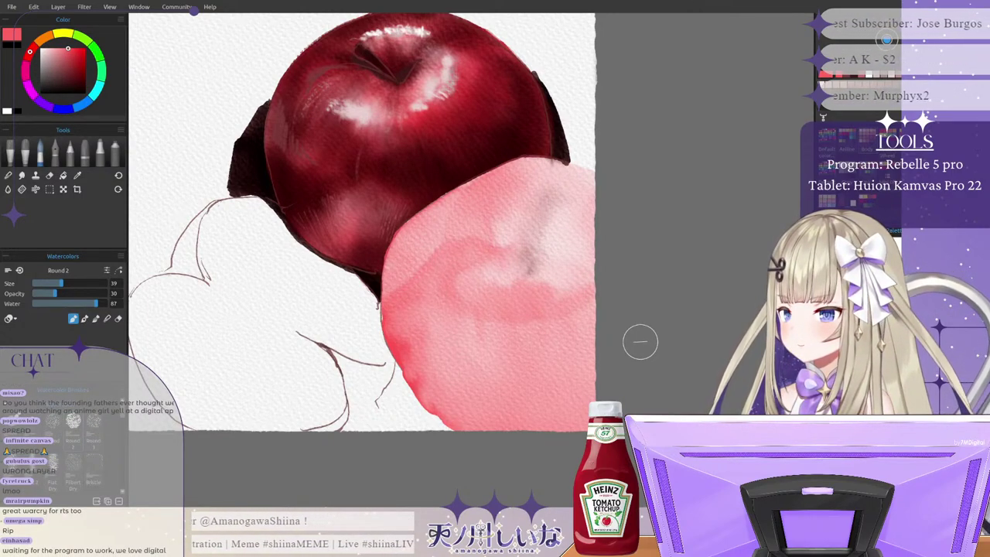
# Step: Undo the light red washes painted on the front right apple
pyautogui.hotkey('ctrl', 'z')
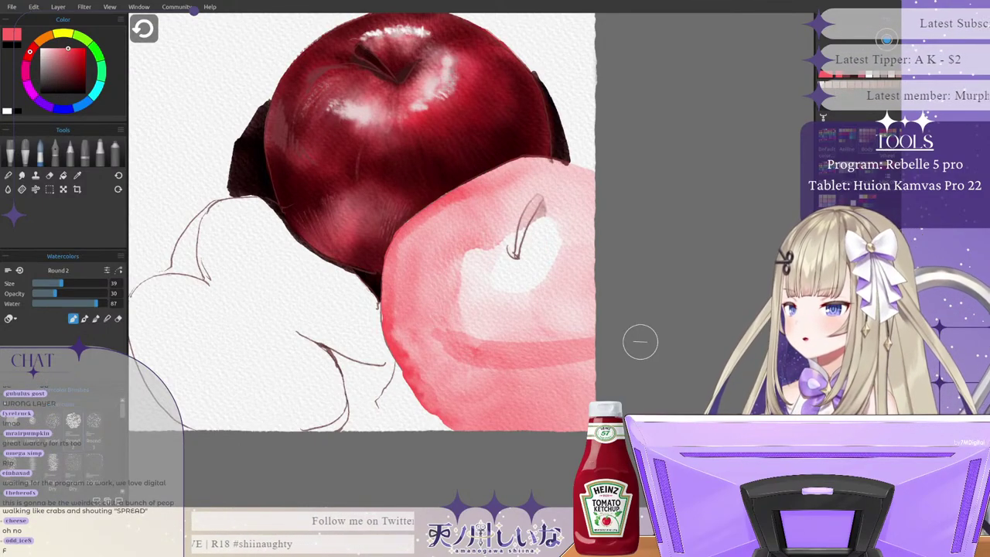
pyautogui.hotkey('ctrl', 'z')
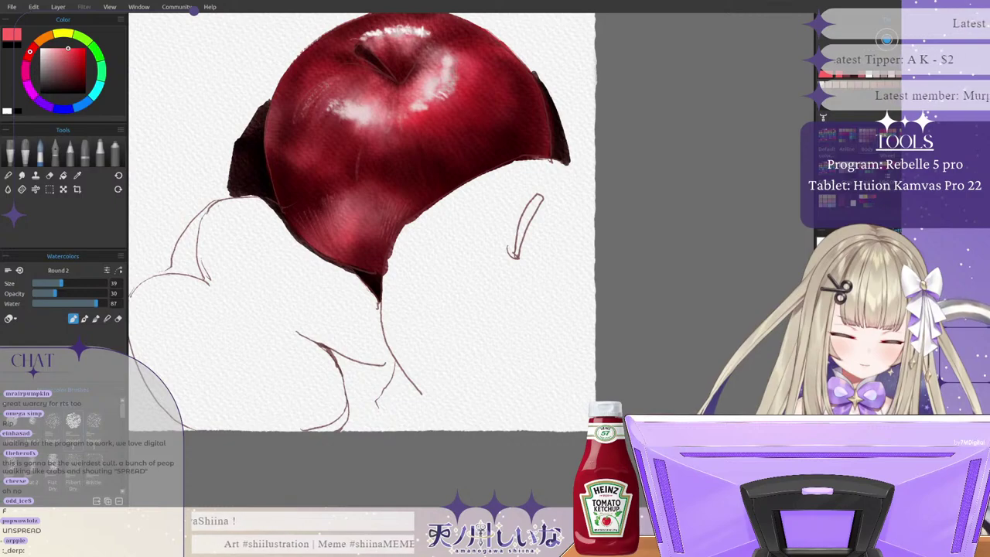
pyautogui.hotkey('ctrl', 'z')
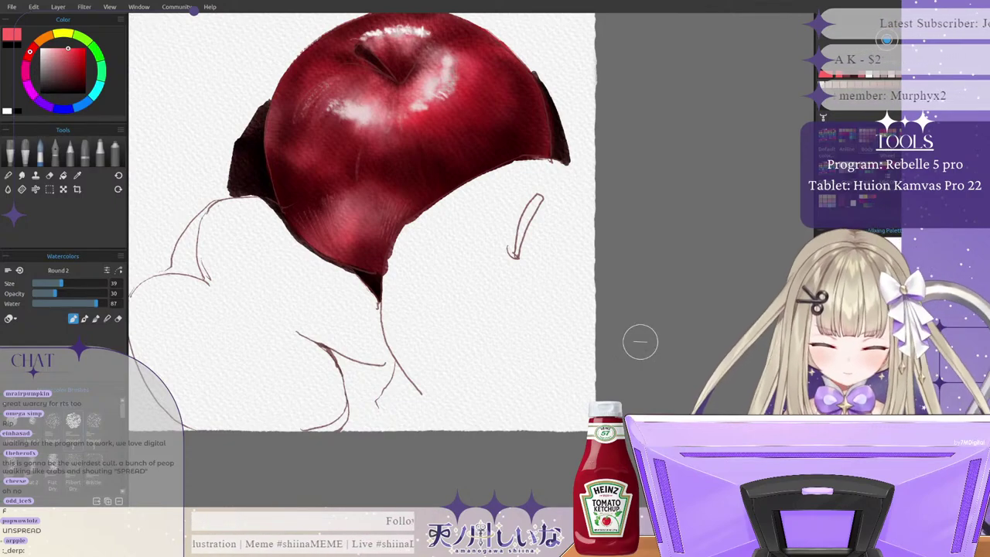
# Step: Wet the whole front right apple with the Soft water brush at size 33 and water 34
pyautogui.click(7, 188)
pyautogui.hotkey('ctrl', 'z')
pyautogui.moveTo(433, 241); pyautogui.dragTo(526, 170)
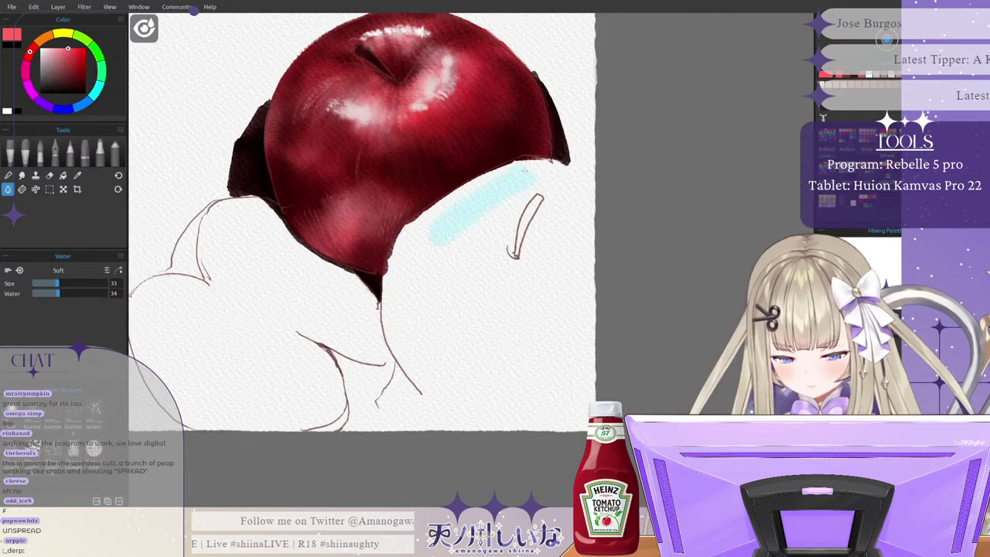
pyautogui.moveTo(418, 224)
pyautogui.mouseDown()
pyautogui.moveTo(393, 274)
pyautogui.moveTo(394, 256)
pyautogui.moveTo(393, 294)
pyautogui.moveTo(394, 329)
pyautogui.moveTo(421, 375)
pyautogui.moveTo(413, 307)
pyautogui.moveTo(443, 259)
pyautogui.moveTo(518, 205)
pyautogui.moveTo(530, 238)
pyautogui.moveTo(550, 229)
pyautogui.moveTo(514, 335)
pyautogui.moveTo(448, 346)
pyautogui.mouseUp()
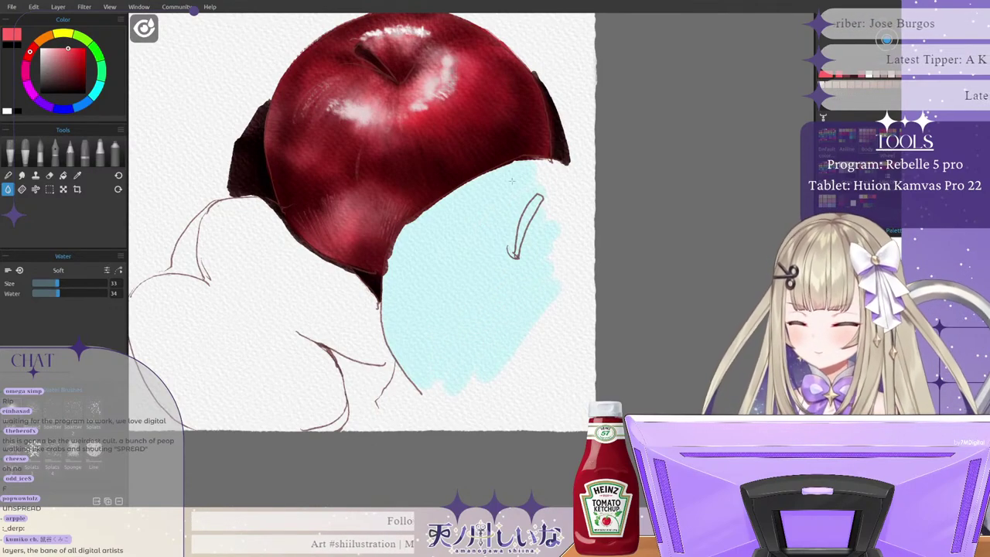
pyautogui.moveTo(556, 211)
pyautogui.mouseDown()
pyautogui.moveTo(553, 184)
pyautogui.moveTo(581, 182)
pyautogui.moveTo(572, 247)
pyautogui.moveTo(534, 309)
pyautogui.moveTo(542, 341)
pyautogui.moveTo(483, 387)
pyautogui.moveTo(577, 404)
pyautogui.moveTo(510, 422)
pyautogui.moveTo(424, 391)
pyautogui.mouseUp()
pyautogui.moveTo(536, 423); pyautogui.dragTo(488, 414)
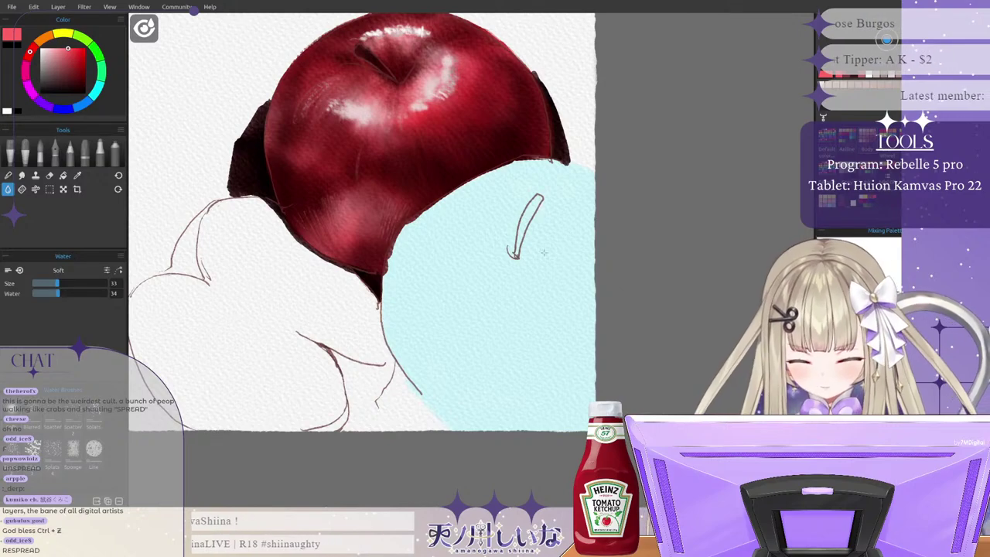
pyautogui.press('f')
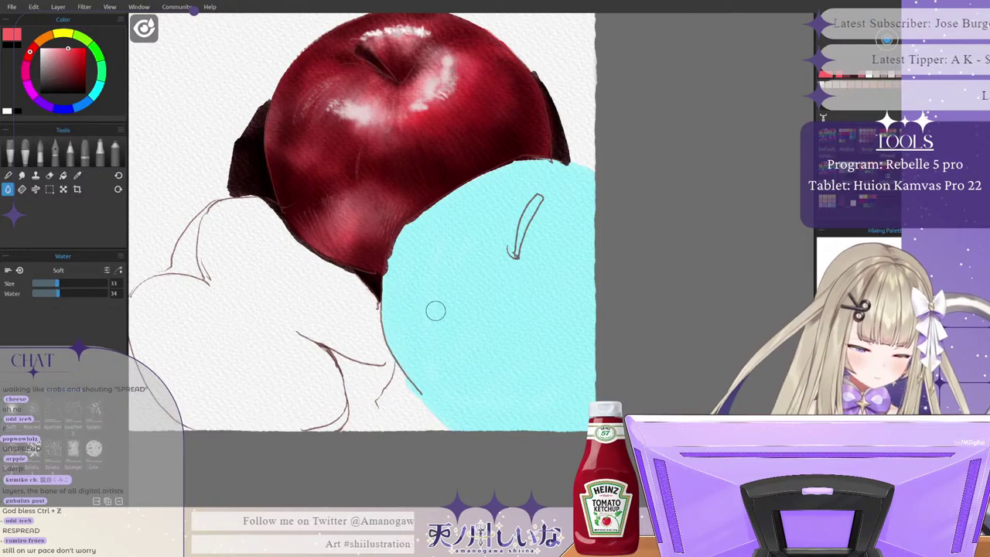
# Step: Paint a light red wash along the front right apple's left and lower edges with Round 2 at size 39, opacity 30 and water 87
pyautogui.click(40, 153)
pyautogui.click(144, 28)
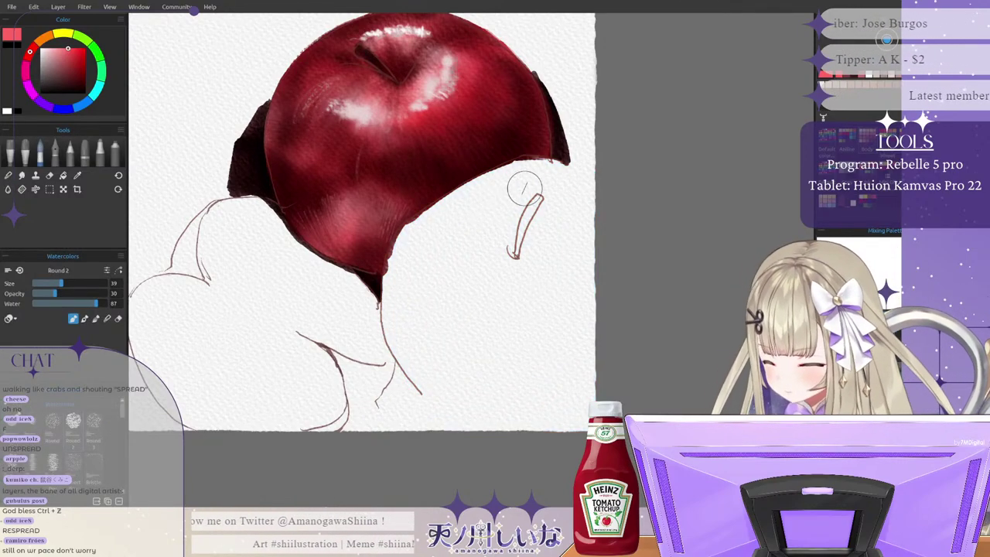
pyautogui.moveTo(526, 179)
pyautogui.mouseDown()
pyautogui.moveTo(498, 184)
pyautogui.moveTo(430, 232)
pyautogui.moveTo(401, 280)
pyautogui.moveTo(429, 391)
pyautogui.moveTo(573, 414)
pyautogui.mouseUp()
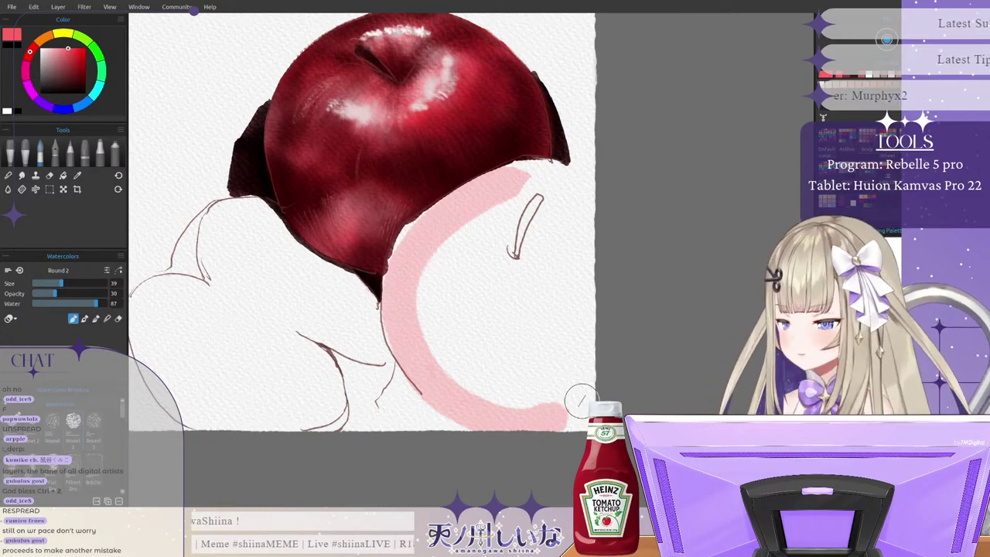
pyautogui.moveTo(464, 206)
pyautogui.mouseDown()
pyautogui.moveTo(417, 238)
pyautogui.moveTo(402, 272)
pyautogui.moveTo(403, 321)
pyautogui.moveTo(445, 389)
pyautogui.moveTo(547, 415)
pyautogui.moveTo(610, 359)
pyautogui.moveTo(610, 348)
pyautogui.moveTo(549, 399)
pyautogui.moveTo(624, 326)
pyautogui.moveTo(508, 405)
pyautogui.moveTo(574, 360)
pyautogui.moveTo(491, 387)
pyautogui.moveTo(628, 268)
pyautogui.mouseUp()
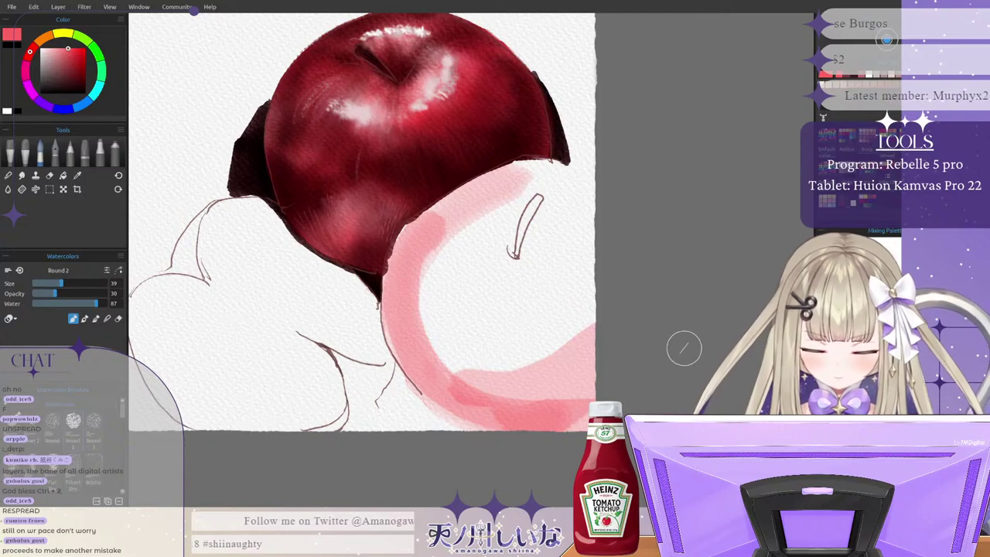
pyautogui.moveTo(580, 423)
pyautogui.mouseDown()
pyautogui.moveTo(532, 397)
pyautogui.moveTo(597, 337)
pyautogui.moveTo(602, 306)
pyautogui.moveTo(487, 352)
pyautogui.mouseUp()
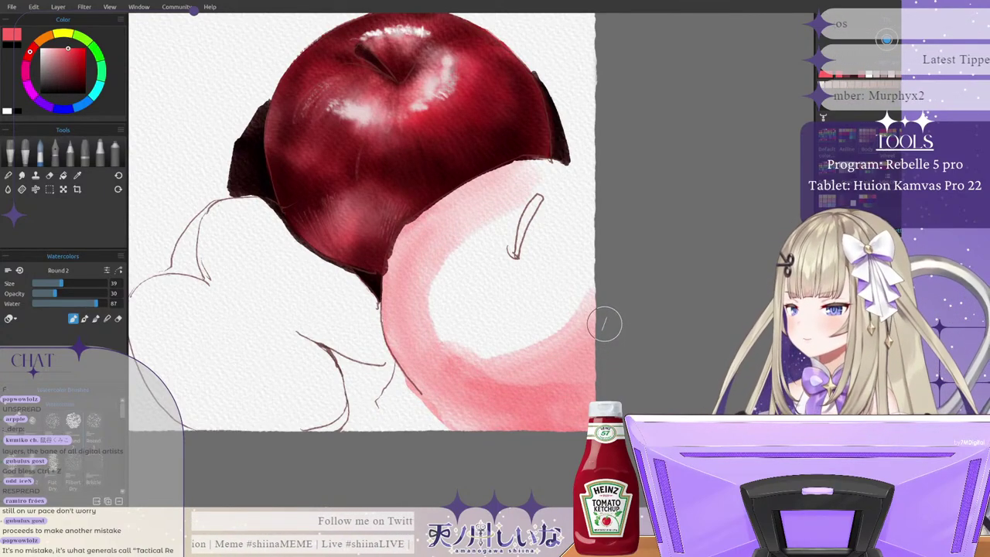
# Step: Extend the light red wash over the front right apple's upper edge, stem area and centre until the whole shape is tinted
pyautogui.moveTo(586, 191)
pyautogui.mouseDown()
pyautogui.moveTo(546, 177)
pyautogui.moveTo(587, 189)
pyautogui.moveTo(524, 177)
pyautogui.moveTo(421, 256)
pyautogui.mouseUp()
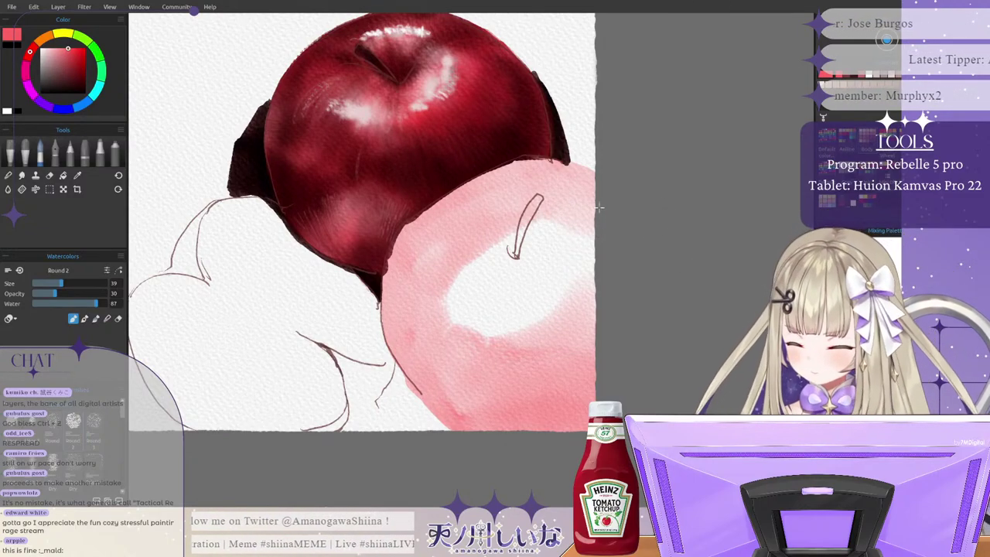
pyautogui.moveTo(599, 205)
pyautogui.mouseDown()
pyautogui.moveTo(501, 328)
pyautogui.moveTo(408, 308)
pyautogui.moveTo(657, 210)
pyautogui.mouseUp()
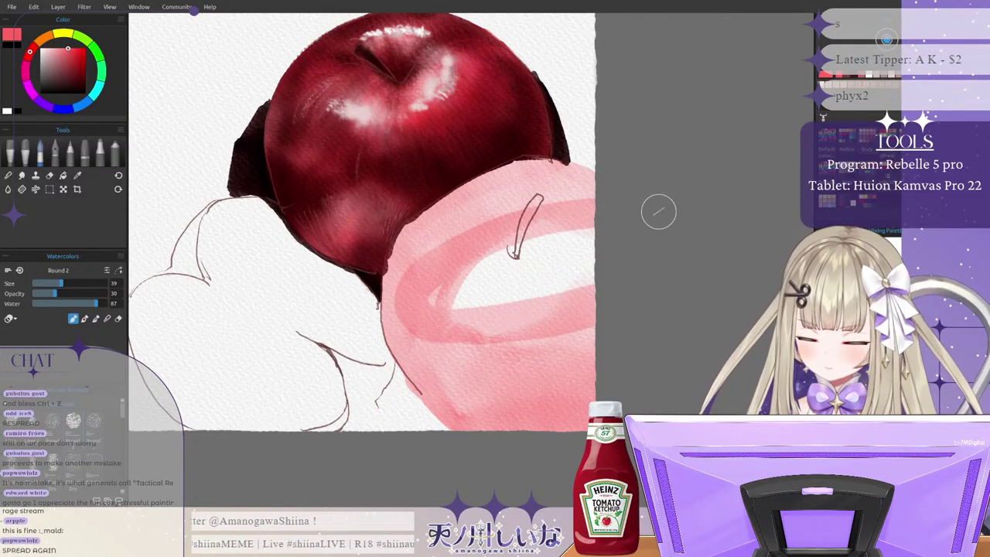
pyautogui.moveTo(593, 214)
pyautogui.mouseDown()
pyautogui.moveTo(572, 193)
pyautogui.moveTo(456, 239)
pyautogui.moveTo(459, 329)
pyautogui.moveTo(552, 344)
pyautogui.moveTo(579, 213)
pyautogui.moveTo(451, 272)
pyautogui.moveTo(587, 268)
pyautogui.moveTo(475, 282)
pyautogui.moveTo(551, 221)
pyautogui.moveTo(554, 248)
pyautogui.mouseUp()
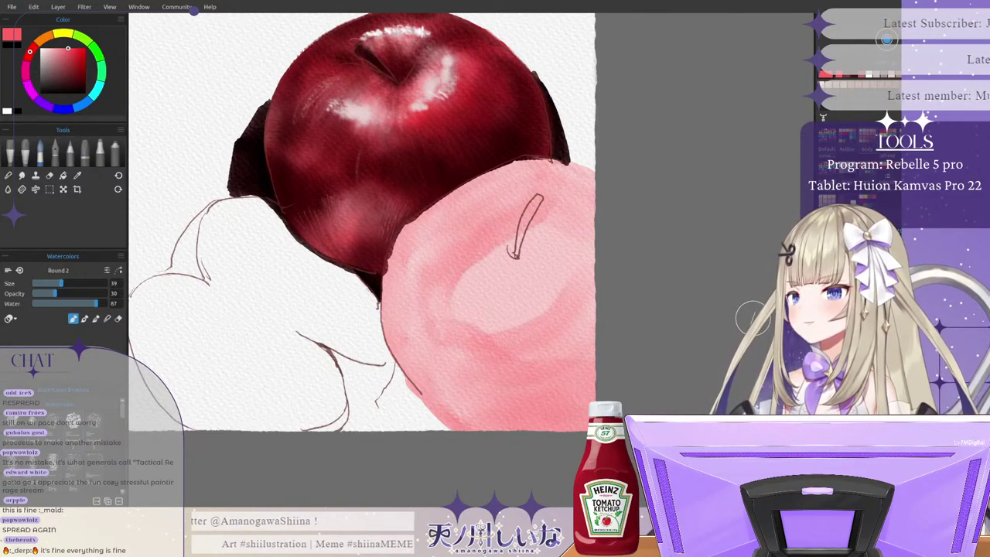
pyautogui.moveTo(592, 375)
pyautogui.mouseDown()
pyautogui.moveTo(576, 408)
pyautogui.moveTo(576, 379)
pyautogui.moveTo(558, 438)
pyautogui.moveTo(533, 408)
pyautogui.moveTo(510, 428)
pyautogui.moveTo(502, 406)
pyautogui.moveTo(497, 418)
pyautogui.moveTo(530, 369)
pyautogui.moveTo(563, 411)
pyautogui.moveTo(587, 385)
pyautogui.moveTo(592, 290)
pyautogui.mouseUp()
pyautogui.moveTo(476, 406)
pyautogui.mouseDown()
pyautogui.moveTo(468, 421)
pyautogui.moveTo(459, 405)
pyautogui.mouseUp()
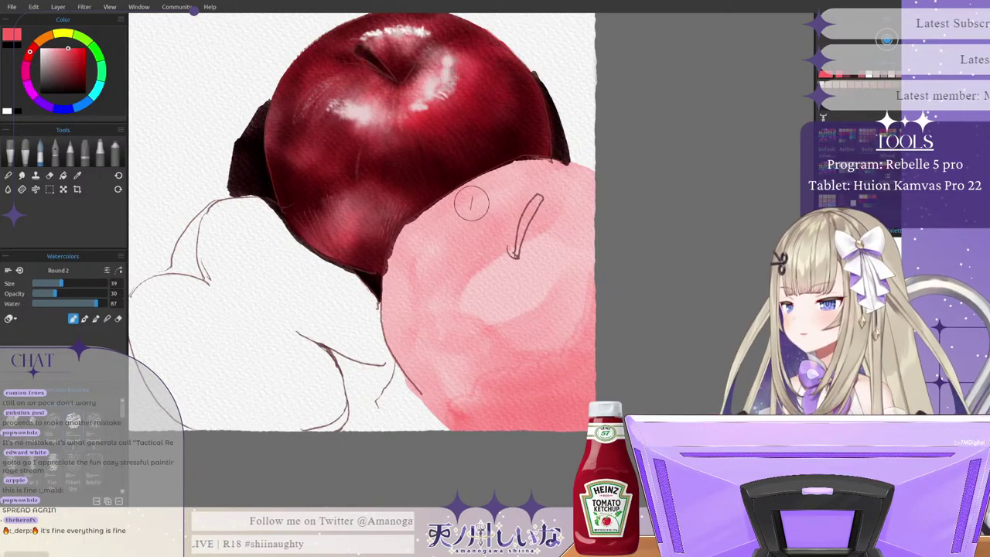
# Step: Layer a second light red wash along the front right apple's left edge and across its upper area around the stem
pyautogui.moveTo(468, 203)
pyautogui.mouseDown()
pyautogui.moveTo(411, 251)
pyautogui.moveTo(399, 314)
pyautogui.moveTo(425, 257)
pyautogui.mouseUp()
pyautogui.moveTo(538, 171)
pyautogui.mouseDown()
pyautogui.moveTo(489, 185)
pyautogui.moveTo(427, 264)
pyautogui.moveTo(521, 219)
pyautogui.moveTo(538, 187)
pyautogui.moveTo(456, 210)
pyautogui.moveTo(403, 256)
pyautogui.moveTo(410, 352)
pyautogui.moveTo(442, 395)
pyautogui.mouseUp()
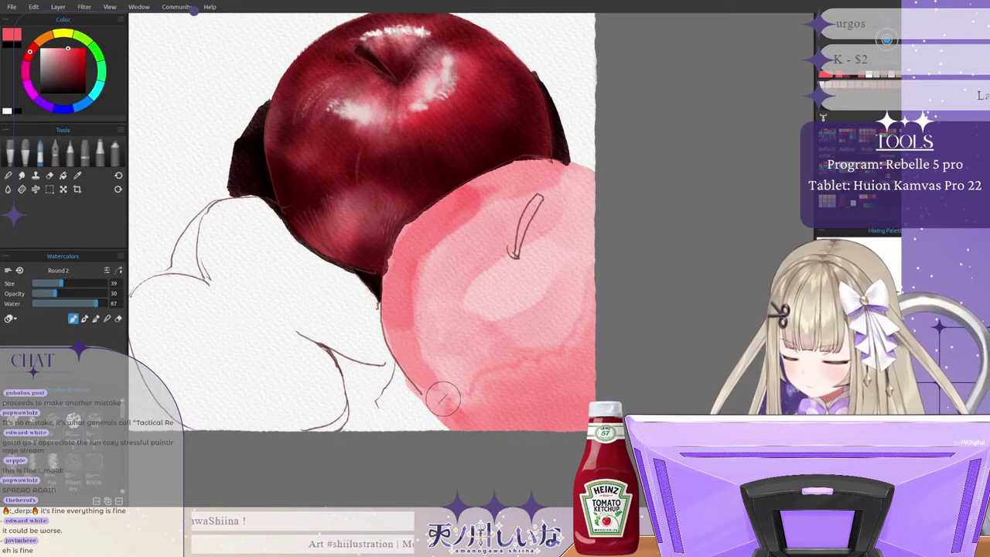
pyautogui.moveTo(438, 265)
pyautogui.mouseDown()
pyautogui.moveTo(463, 327)
pyautogui.moveTo(485, 332)
pyautogui.moveTo(494, 407)
pyautogui.moveTo(480, 334)
pyautogui.moveTo(426, 269)
pyautogui.moveTo(474, 214)
pyautogui.mouseUp()
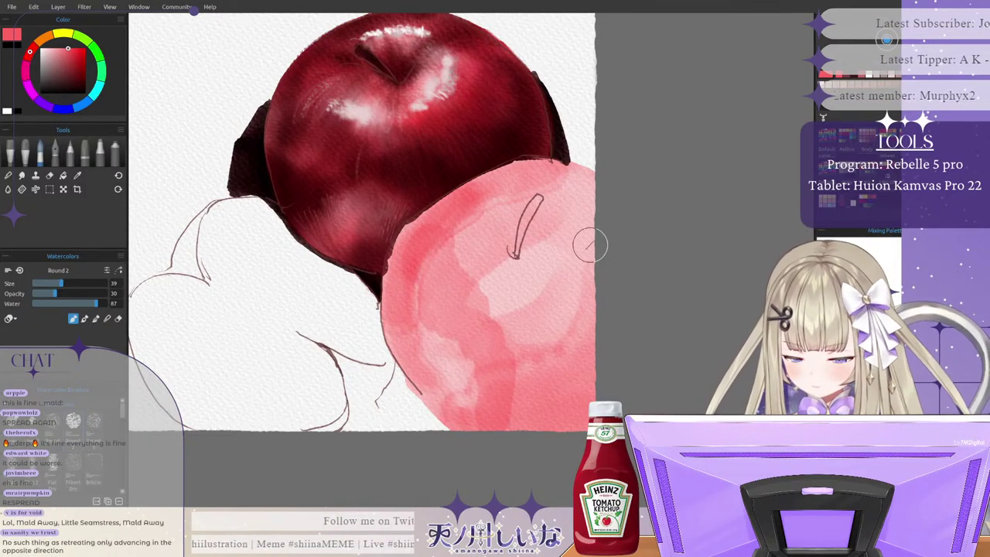
pyautogui.moveTo(598, 203)
pyautogui.mouseDown()
pyautogui.moveTo(579, 236)
pyautogui.moveTo(552, 190)
pyautogui.moveTo(442, 232)
pyautogui.mouseUp()
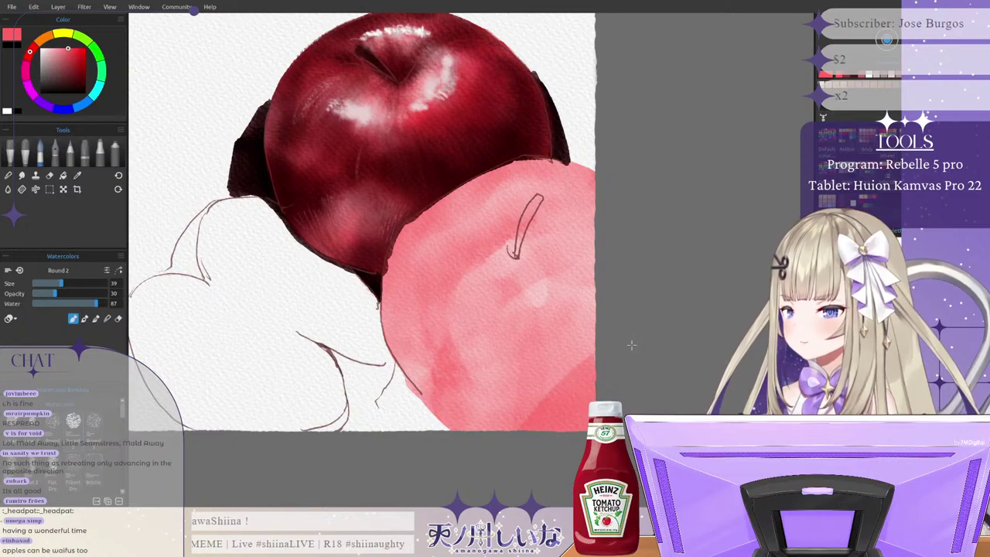
# Step: Deepen the red on the front right apple's lower right side and along its bottom
pyautogui.moveTo(607, 357)
pyautogui.mouseDown()
pyautogui.moveTo(521, 404)
pyautogui.moveTo(502, 389)
pyautogui.moveTo(607, 315)
pyautogui.mouseUp()
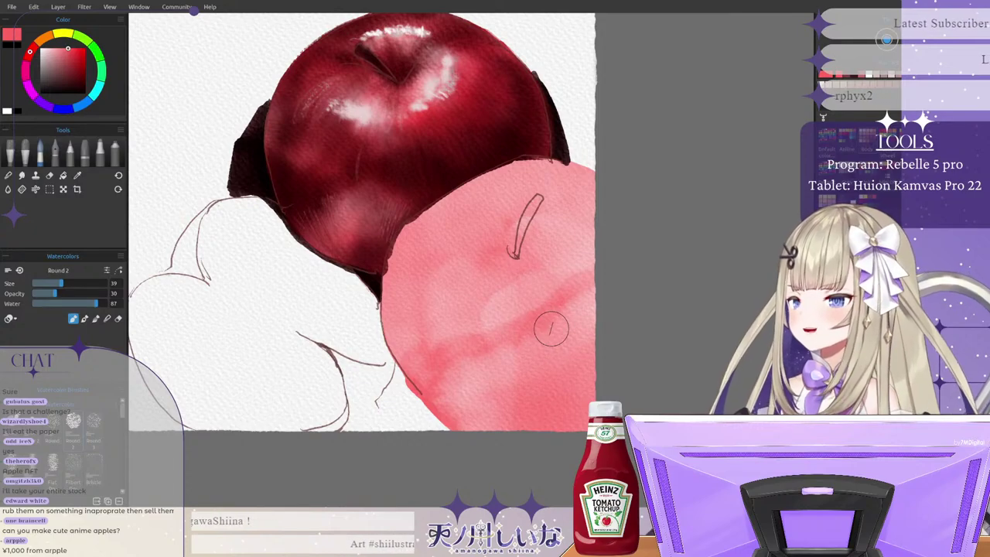
pyautogui.moveTo(601, 344); pyautogui.dragTo(602, 395)
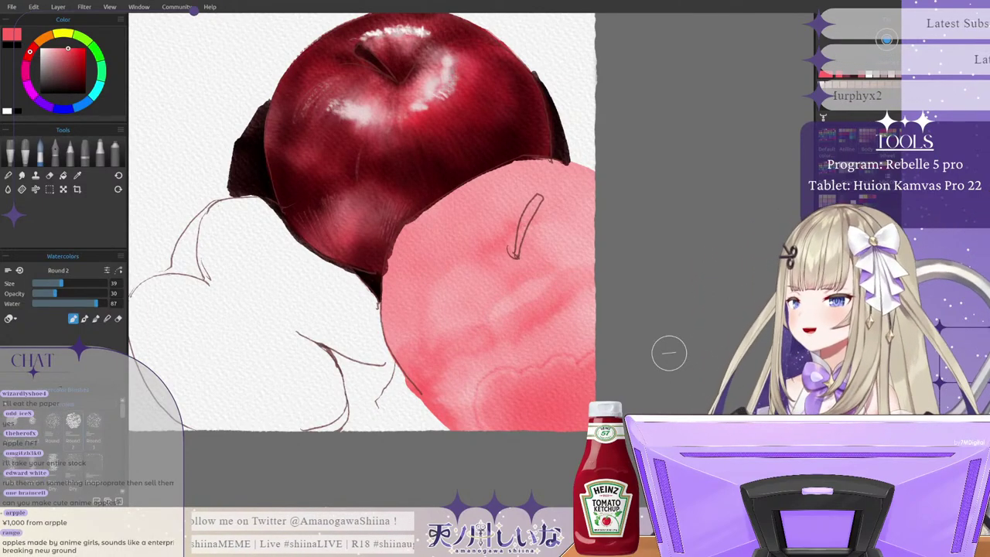
pyautogui.moveTo(586, 412)
pyautogui.mouseDown()
pyautogui.moveTo(572, 422)
pyautogui.moveTo(580, 399)
pyautogui.moveTo(475, 386)
pyautogui.moveTo(462, 401)
pyautogui.mouseUp()
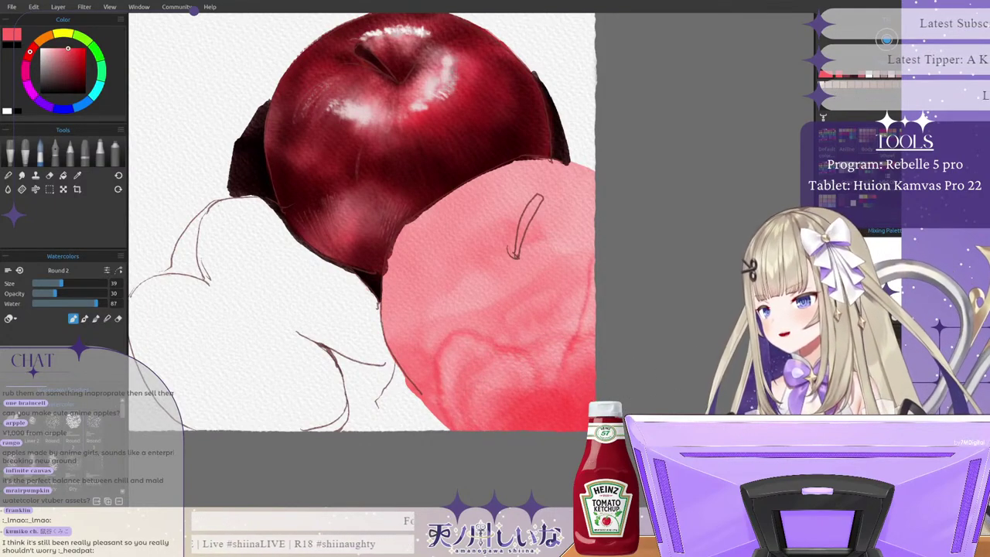
# Step: Add downward red streaks over the front right apple's lower half and right edge, and spread a deeper red wash below the stem
pyautogui.moveTo(525, 308)
pyautogui.mouseDown()
pyautogui.moveTo(516, 400)
pyautogui.moveTo(501, 405)
pyautogui.mouseUp()
pyautogui.moveTo(479, 344)
pyautogui.mouseDown()
pyautogui.moveTo(478, 420)
pyautogui.moveTo(452, 411)
pyautogui.mouseUp()
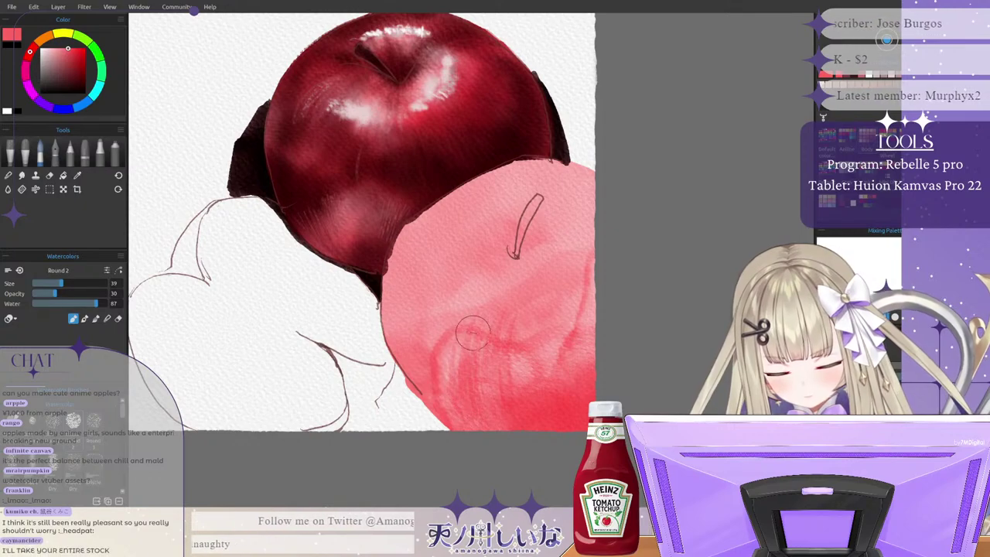
pyautogui.moveTo(453, 317); pyautogui.dragTo(441, 409)
pyautogui.moveTo(432, 329); pyautogui.dragTo(427, 393)
pyautogui.moveTo(525, 350)
pyautogui.mouseDown()
pyautogui.moveTo(520, 396)
pyautogui.moveTo(541, 400)
pyautogui.mouseUp()
pyautogui.moveTo(574, 322); pyautogui.dragTo(572, 366)
pyautogui.moveTo(590, 325); pyautogui.dragTo(591, 373)
pyautogui.moveTo(594, 286)
pyautogui.mouseDown()
pyautogui.moveTo(591, 332)
pyautogui.moveTo(596, 206)
pyautogui.mouseUp()
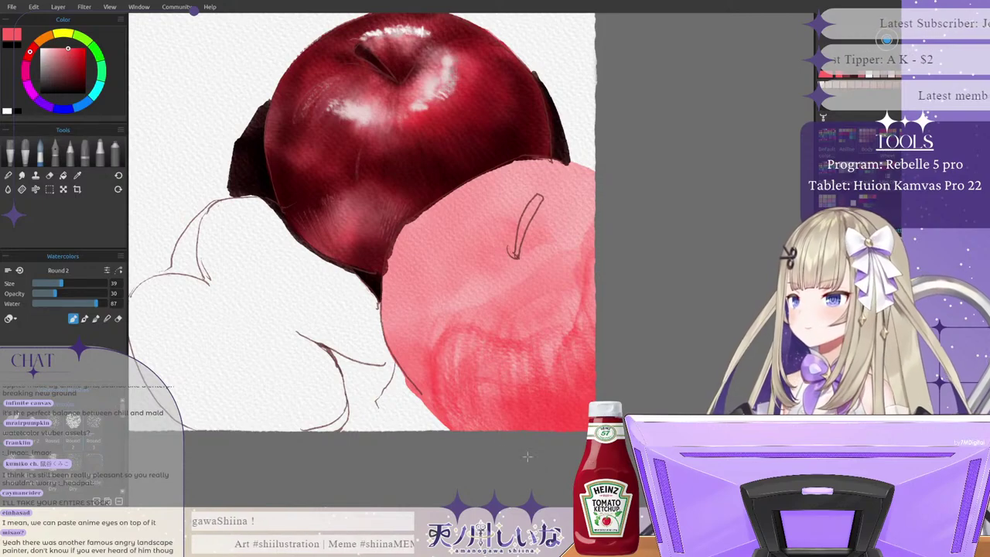
pyautogui.moveTo(464, 323)
pyautogui.mouseDown()
pyautogui.moveTo(481, 396)
pyautogui.moveTo(506, 427)
pyautogui.mouseUp()
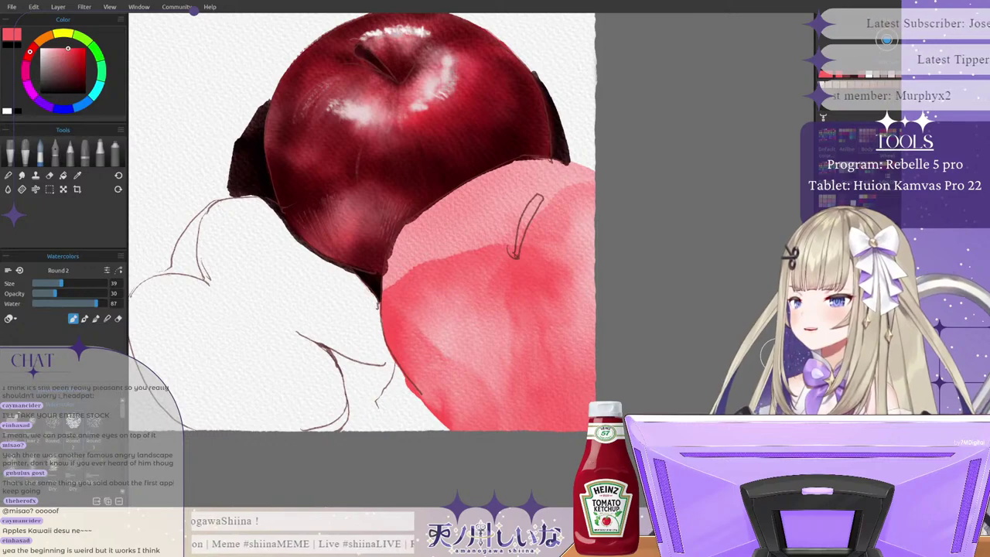
# Step: Undo the recent strokes of deeper red on the front right apple, back to the light red base wash
pyautogui.moveTo(539, 225)
pyautogui.mouseDown()
pyautogui.moveTo(503, 212)
pyautogui.moveTo(463, 218)
pyautogui.moveTo(397, 264)
pyautogui.moveTo(472, 193)
pyautogui.moveTo(563, 198)
pyautogui.moveTo(581, 185)
pyautogui.mouseUp()
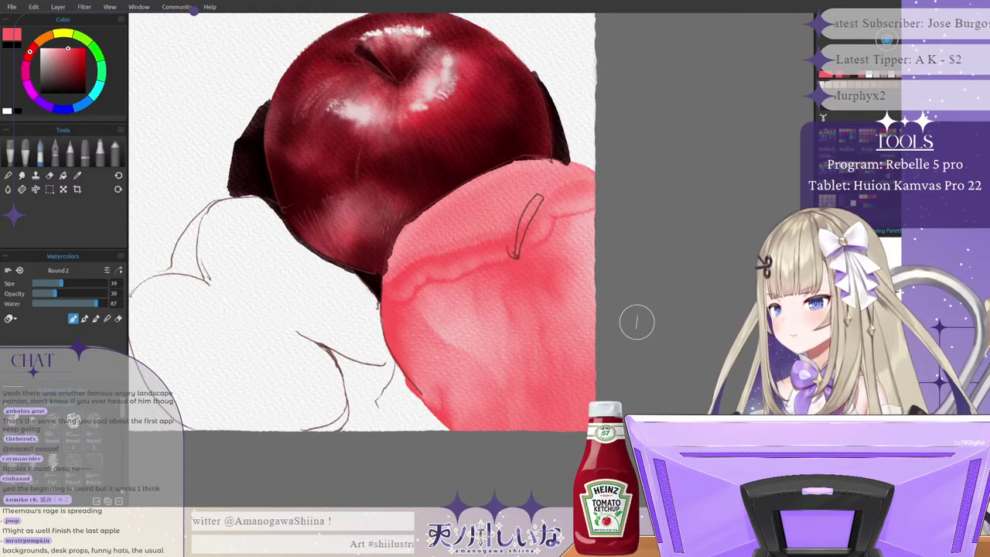
pyautogui.hotkey('ctrl', 'z')
pyautogui.hotkey('ctrl', 'z')
pyautogui.hotkey('ctrl', 'z')
pyautogui.hotkey('ctrl', 'z')
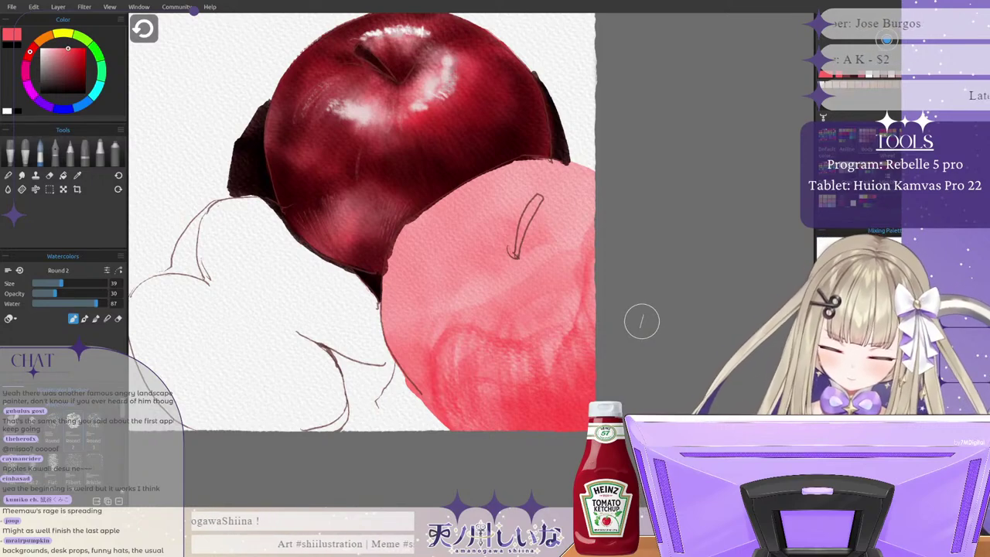
pyautogui.hotkey('ctrl', 'z')
pyautogui.hotkey('ctrl', 'z')
pyautogui.hotkey('ctrl', 'z')
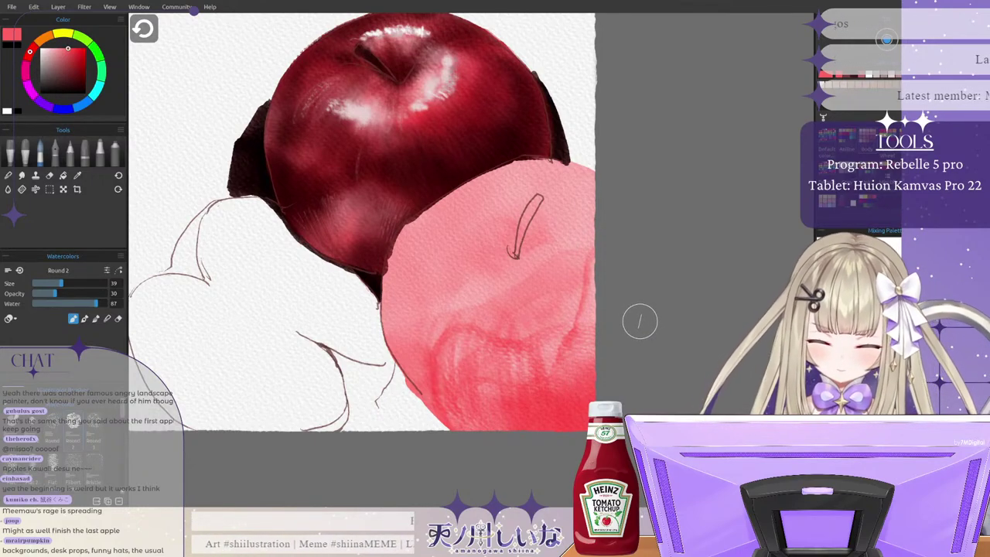
pyautogui.hotkey('ctrl', 'z')
pyautogui.hotkey('ctrl', 'z')
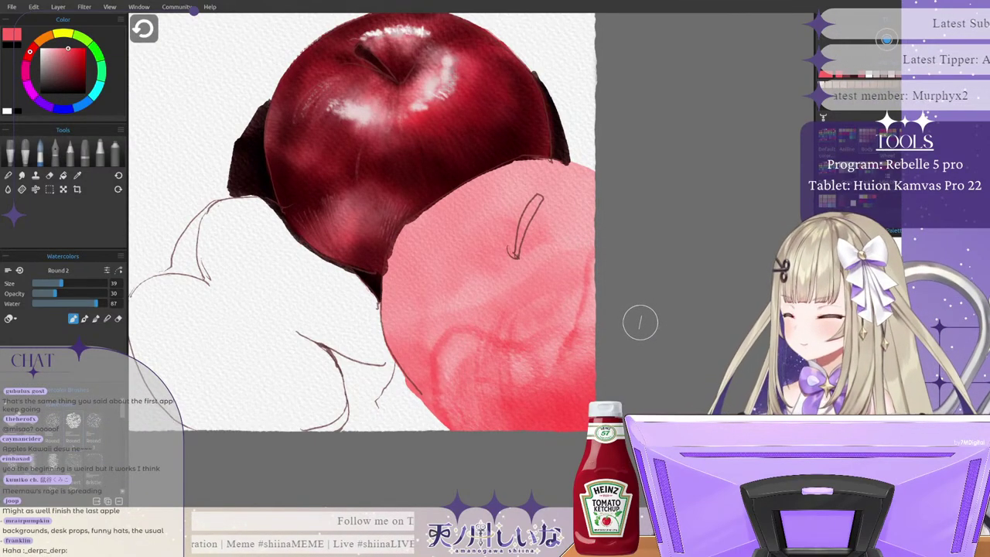
pyautogui.hotkey('ctrl', 'z')
pyautogui.hotkey('ctrl', 'z')
pyautogui.hotkey('ctrl', 'z')
pyautogui.hotkey('ctrl', 'z')
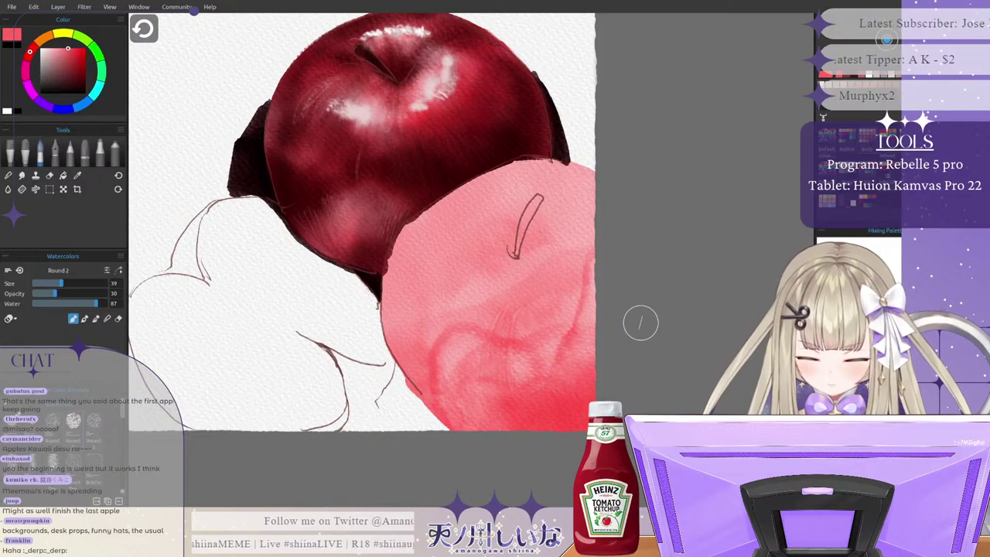
pyautogui.hotkey('ctrl', 'z')
pyautogui.hotkey('ctrl', 'z')
pyautogui.hotkey('ctrl', 'z')
pyautogui.hotkey('ctrl', 'z')
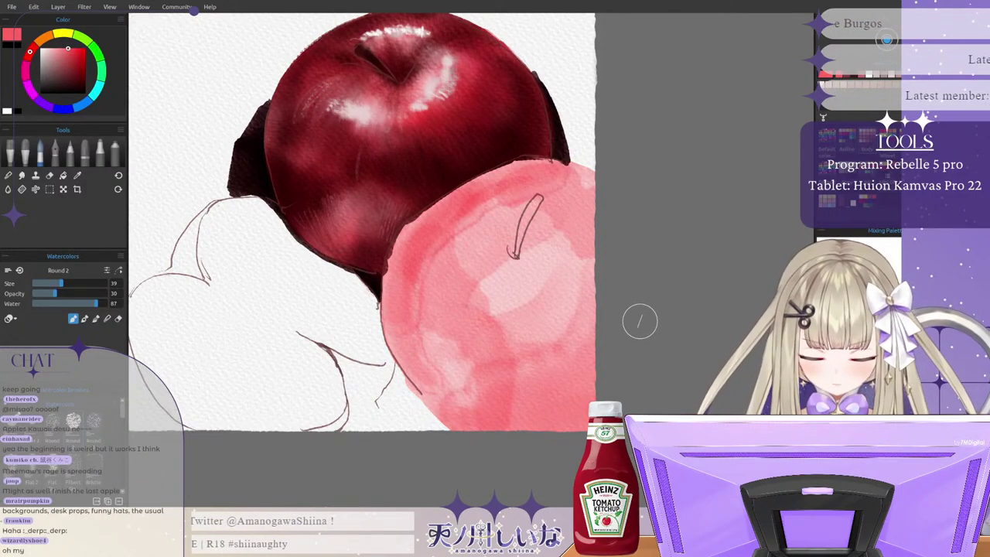
pyautogui.hotkey('ctrl', 'z')
pyautogui.hotkey('ctrl', 'z')
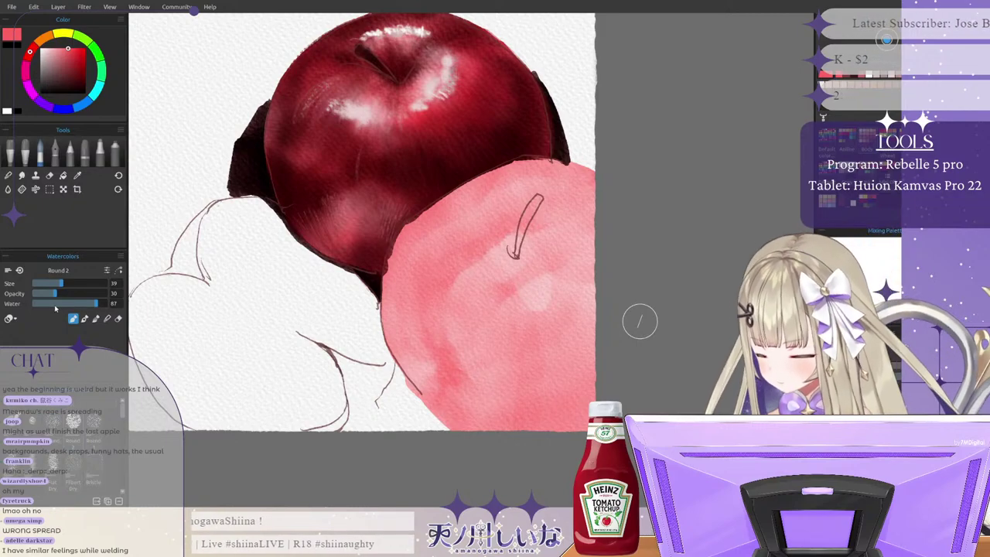
# Step: Set the brush's water to about 34 and paint deeper red over the front right apple's lower right side and bottom
pyautogui.click(55, 304)
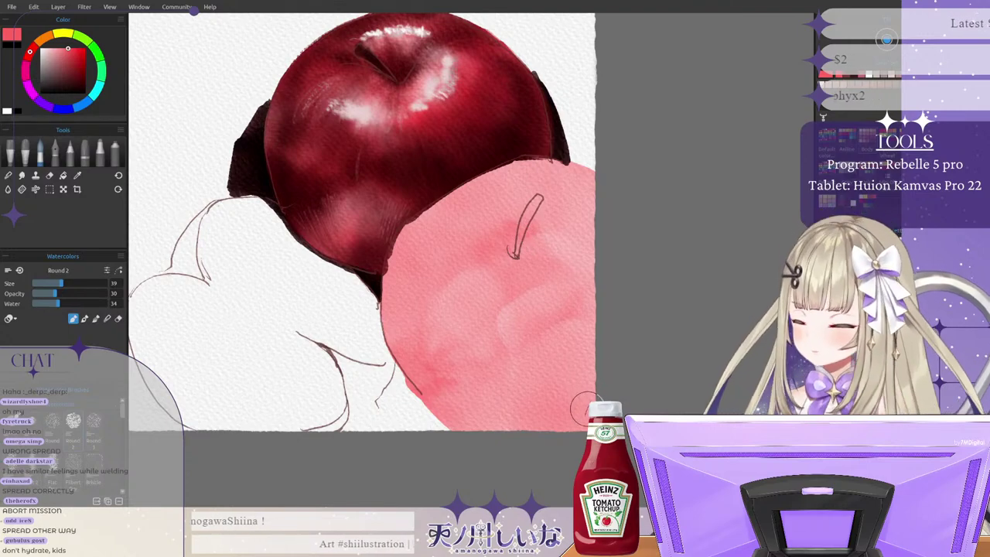
pyautogui.moveTo(565, 418)
pyautogui.mouseDown()
pyautogui.moveTo(514, 416)
pyautogui.moveTo(586, 414)
pyautogui.mouseUp()
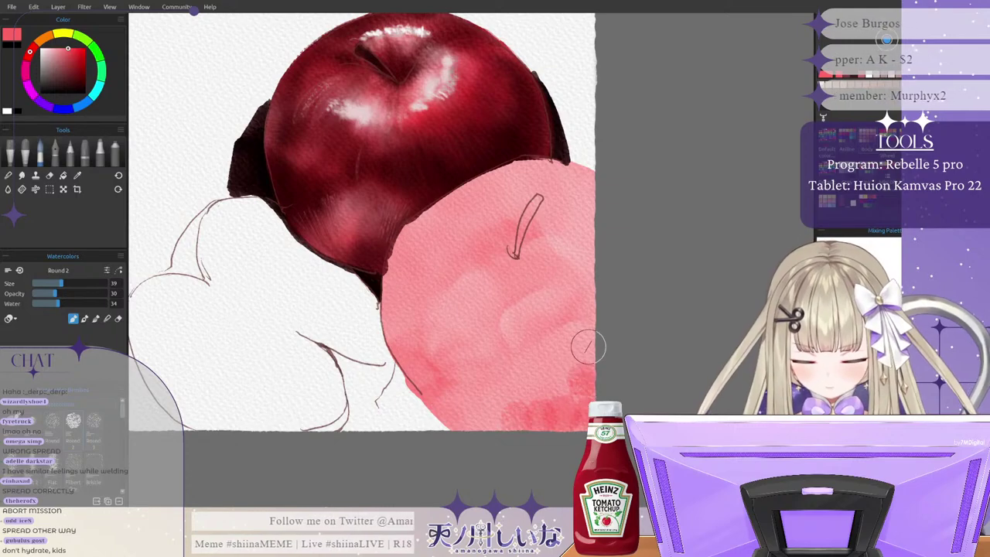
pyautogui.moveTo(556, 396)
pyautogui.mouseDown()
pyautogui.moveTo(484, 425)
pyautogui.moveTo(465, 420)
pyautogui.moveTo(460, 393)
pyautogui.moveTo(535, 403)
pyautogui.moveTo(527, 395)
pyautogui.moveTo(492, 407)
pyautogui.moveTo(517, 398)
pyautogui.moveTo(556, 415)
pyautogui.mouseUp()
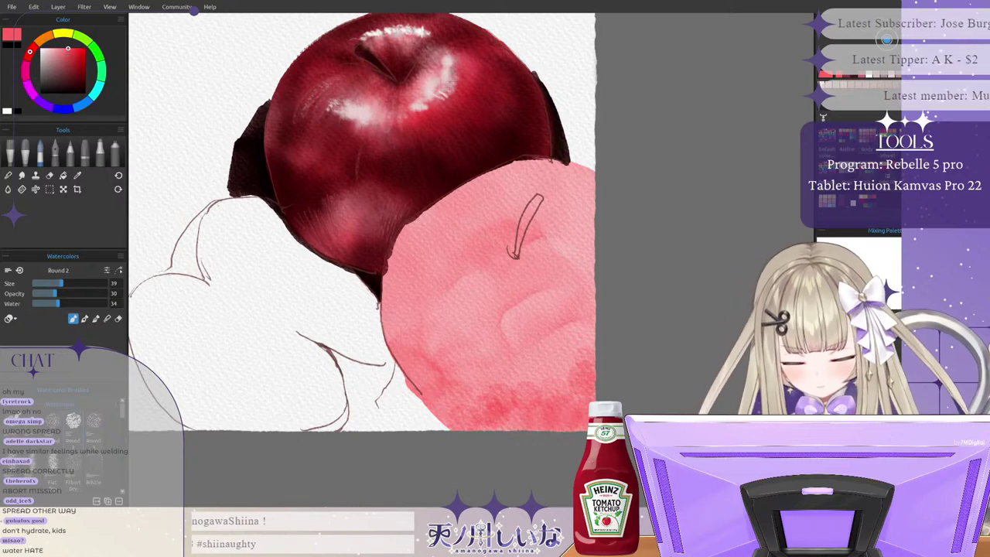
pyautogui.moveTo(570, 375)
pyautogui.mouseDown()
pyautogui.moveTo(544, 396)
pyautogui.moveTo(548, 381)
pyautogui.moveTo(517, 390)
pyautogui.moveTo(521, 428)
pyautogui.moveTo(489, 394)
pyautogui.mouseUp()
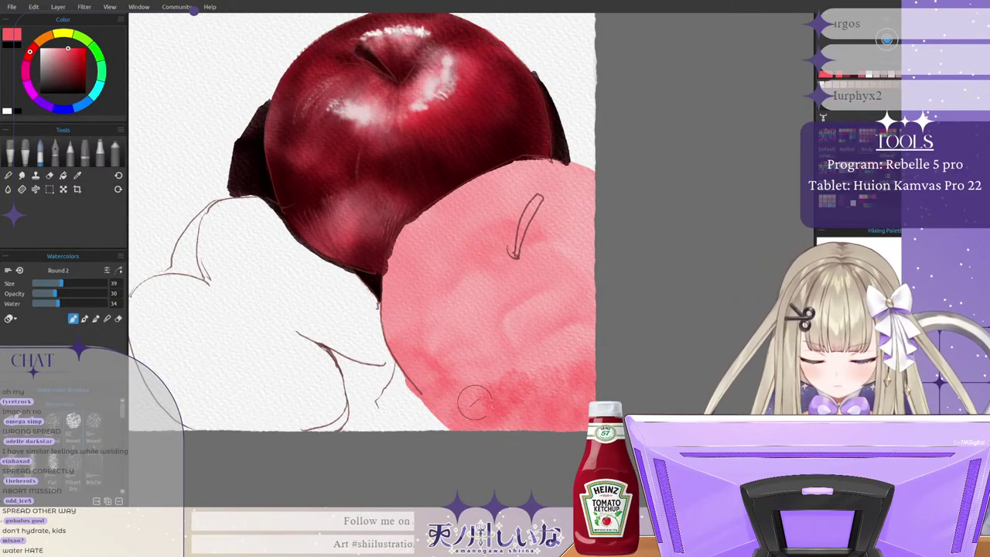
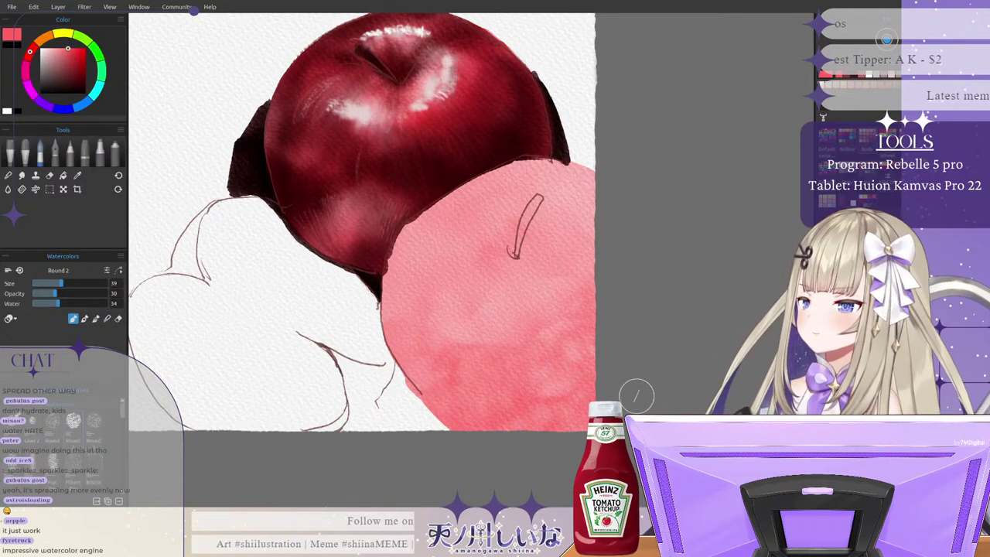
# Step: Layer light red along the front right apple's left side and upper edge, and around the base of the stem
pyautogui.moveTo(437, 218); pyautogui.dragTo(408, 275)
pyautogui.moveTo(422, 315); pyautogui.dragTo(448, 346)
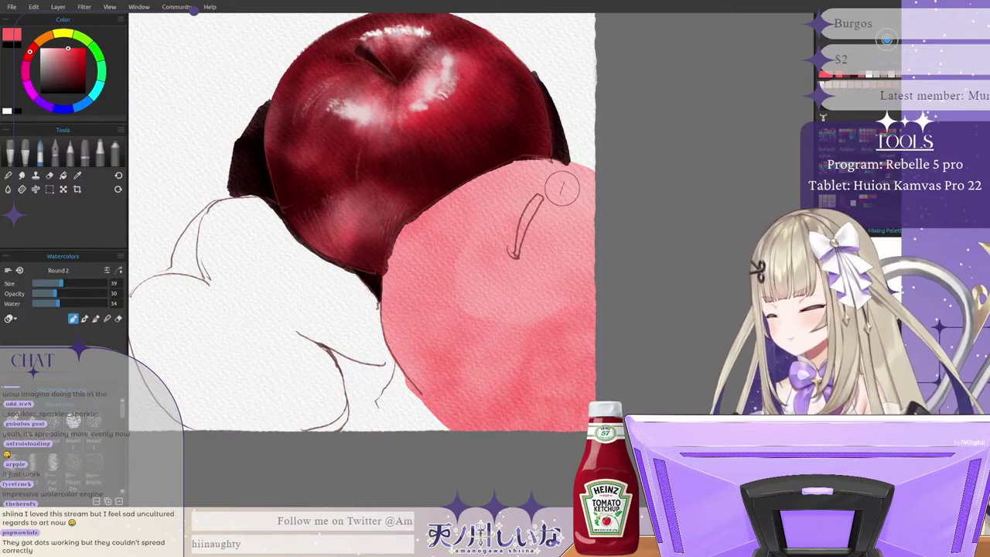
pyautogui.moveTo(539, 172); pyautogui.dragTo(489, 193)
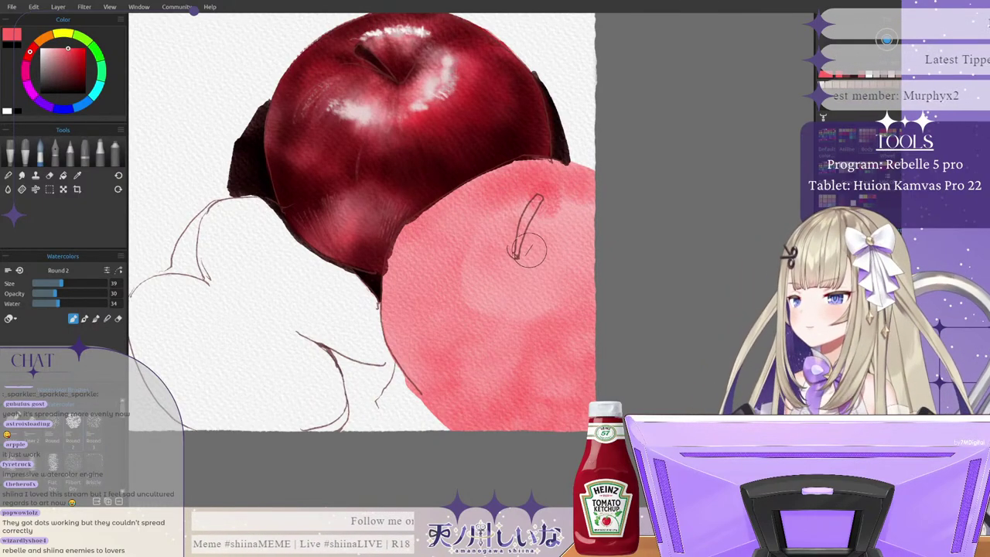
pyautogui.moveTo(515, 249)
pyautogui.mouseDown()
pyautogui.moveTo(526, 240)
pyautogui.moveTo(518, 251)
pyautogui.mouseUp()
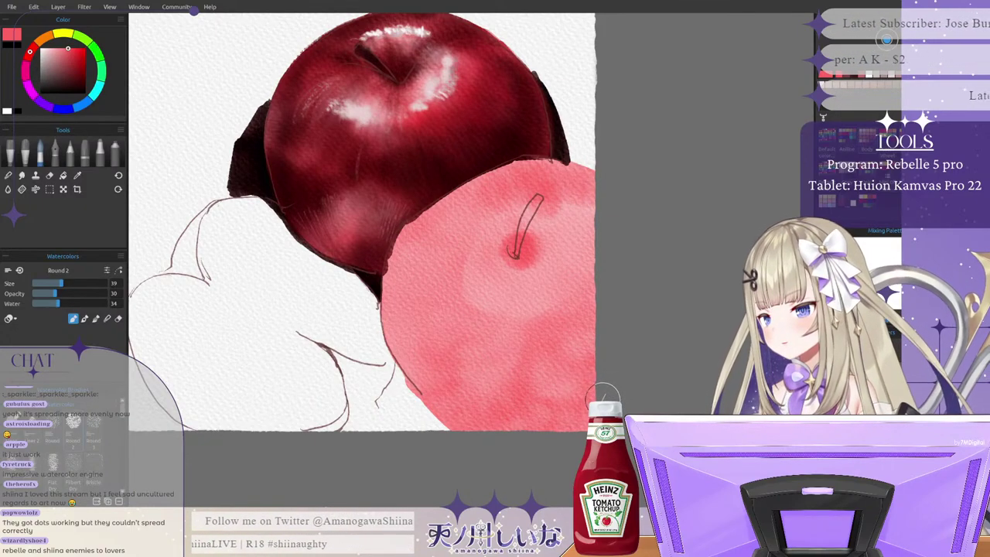
# Step: Dab light red spots in a curved band below and to the left of the front right apple's stem
pyautogui.click(486, 320)
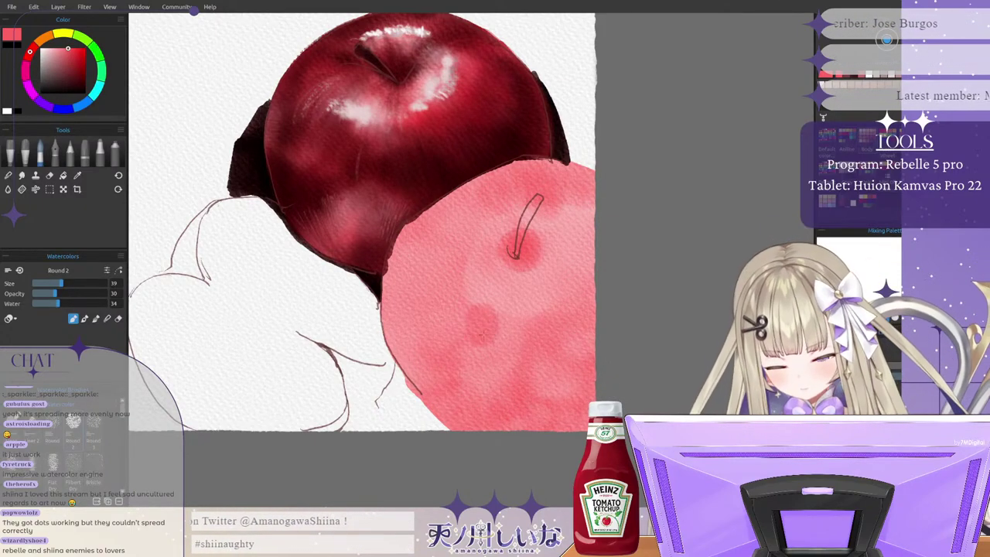
pyautogui.click(508, 319)
pyautogui.click(533, 325)
pyautogui.click(573, 313)
pyautogui.click(587, 312)
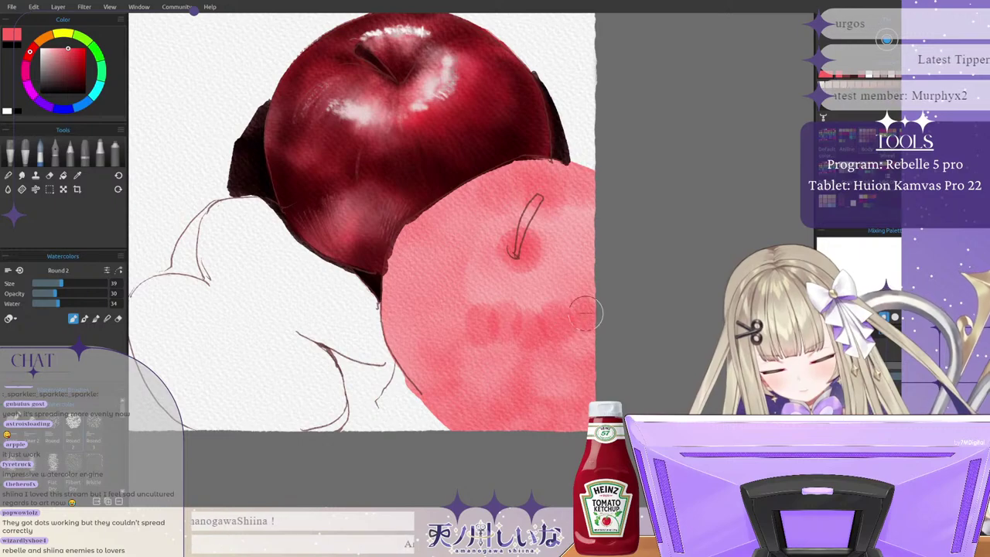
pyautogui.click(471, 307)
pyautogui.click(470, 278)
pyautogui.click(453, 277)
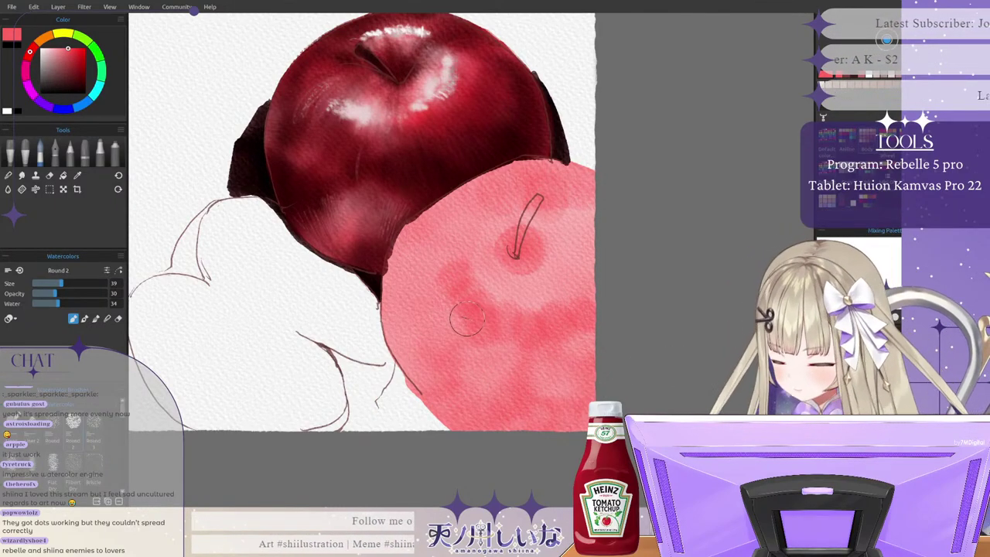
# Step: Test bright and muted reds, settle on a deep red and layer it down the front right apple's lower left side
pyautogui.click(82, 49)
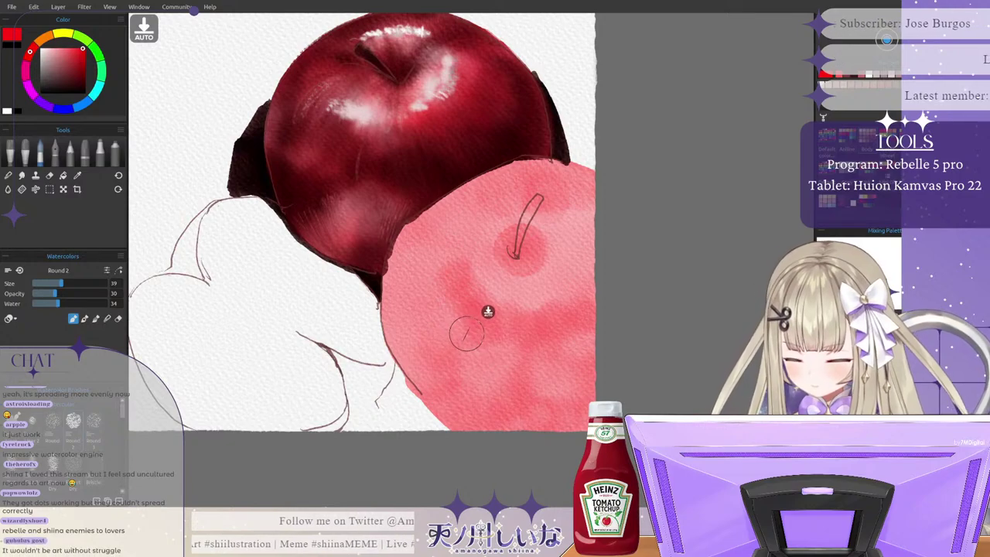
pyautogui.click(458, 329)
pyautogui.click(68, 60)
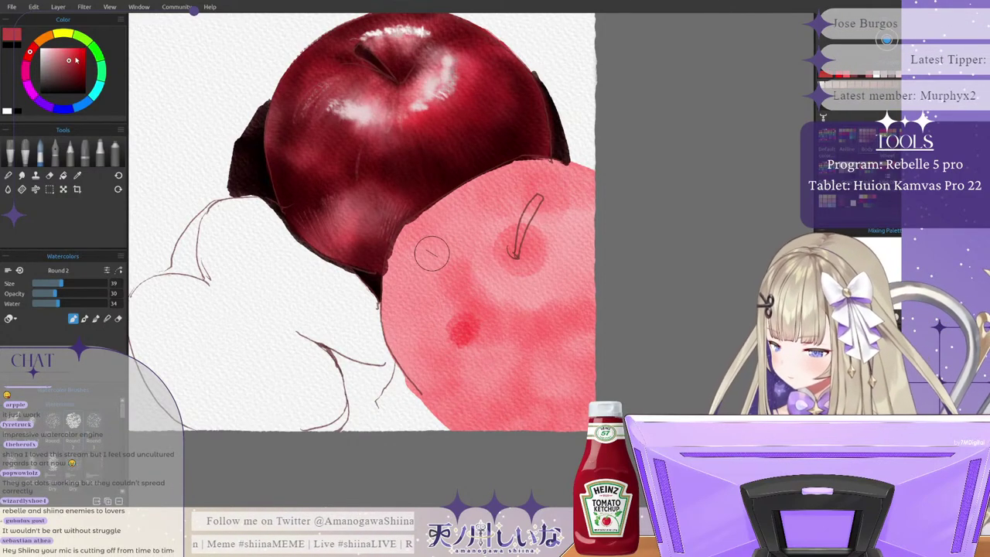
pyautogui.moveTo(480, 341)
pyautogui.mouseDown()
pyautogui.moveTo(476, 351)
pyautogui.moveTo(485, 345)
pyautogui.moveTo(453, 351)
pyautogui.mouseUp()
pyautogui.hotkey('ctrl', 'z')
pyautogui.click(80, 54)
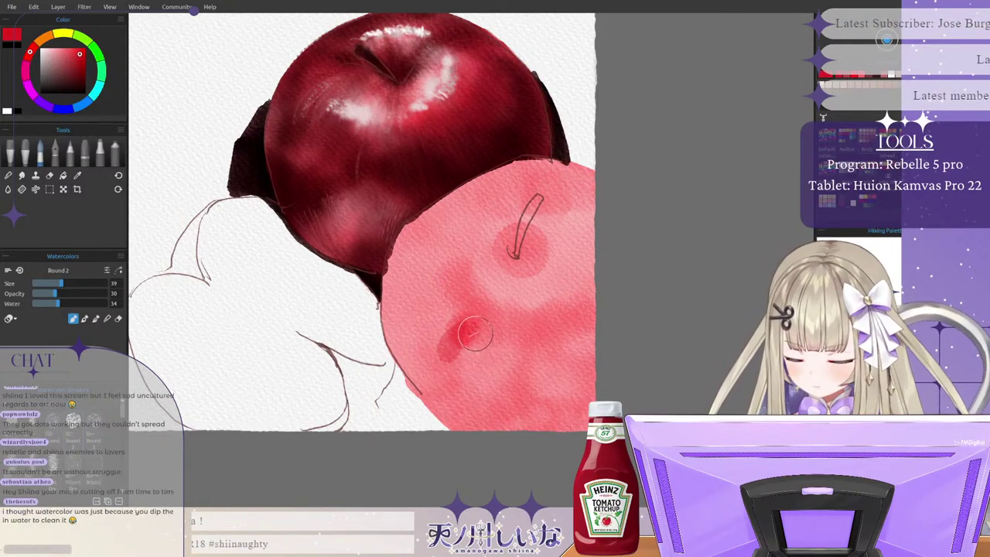
pyautogui.moveTo(490, 325)
pyautogui.mouseDown()
pyautogui.moveTo(463, 342)
pyautogui.moveTo(442, 396)
pyautogui.moveTo(465, 415)
pyautogui.moveTo(459, 394)
pyautogui.moveTo(495, 421)
pyautogui.mouseUp()
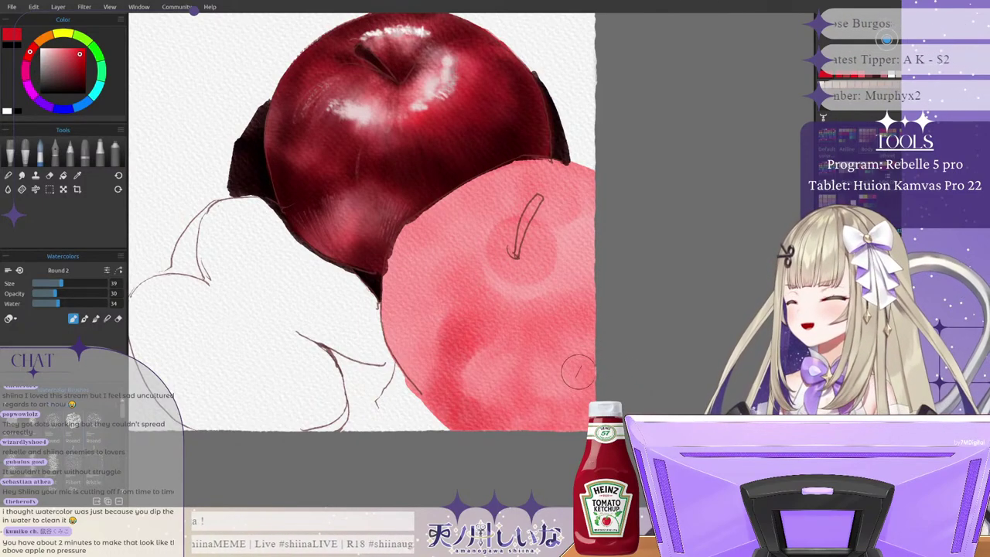
# Step: Brush deep red upward streaks along the front right apple's bottom and lower right edge
pyautogui.moveTo(505, 424)
pyautogui.mouseDown()
pyautogui.moveTo(514, 389)
pyautogui.moveTo(533, 405)
pyautogui.mouseUp()
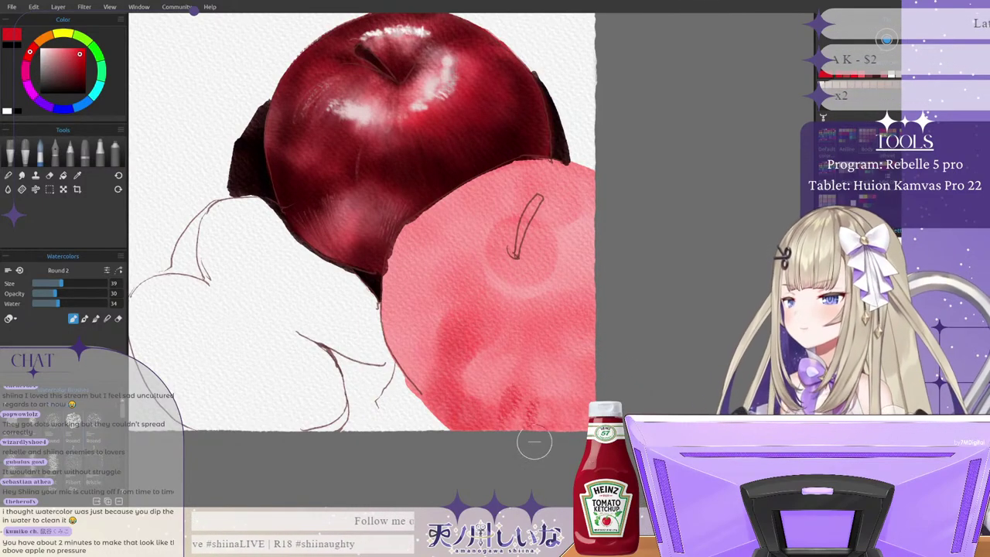
pyautogui.moveTo(534, 439)
pyautogui.mouseDown()
pyautogui.moveTo(546, 391)
pyautogui.moveTo(548, 448)
pyautogui.moveTo(588, 418)
pyautogui.moveTo(592, 363)
pyautogui.moveTo(504, 425)
pyautogui.mouseUp()
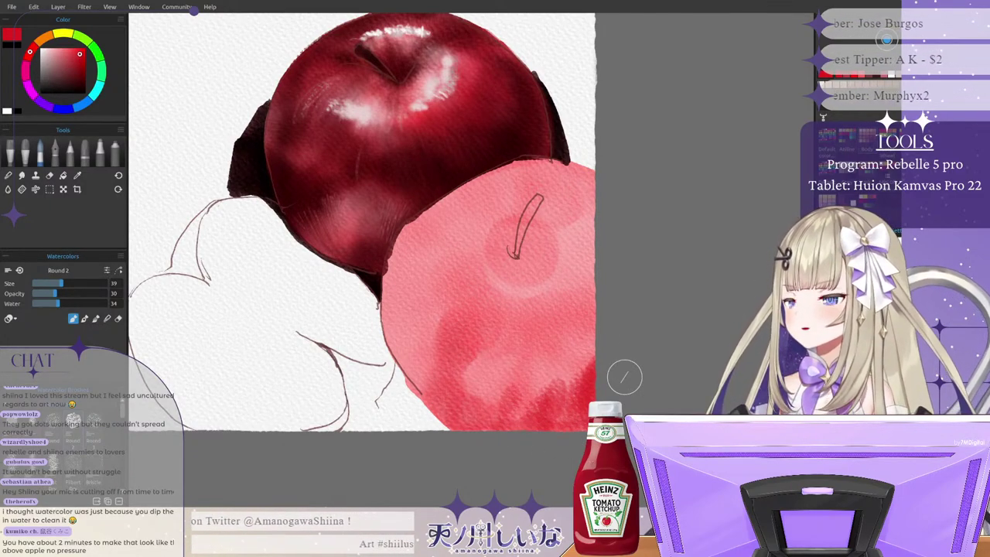
pyautogui.moveTo(557, 394); pyautogui.dragTo(586, 358)
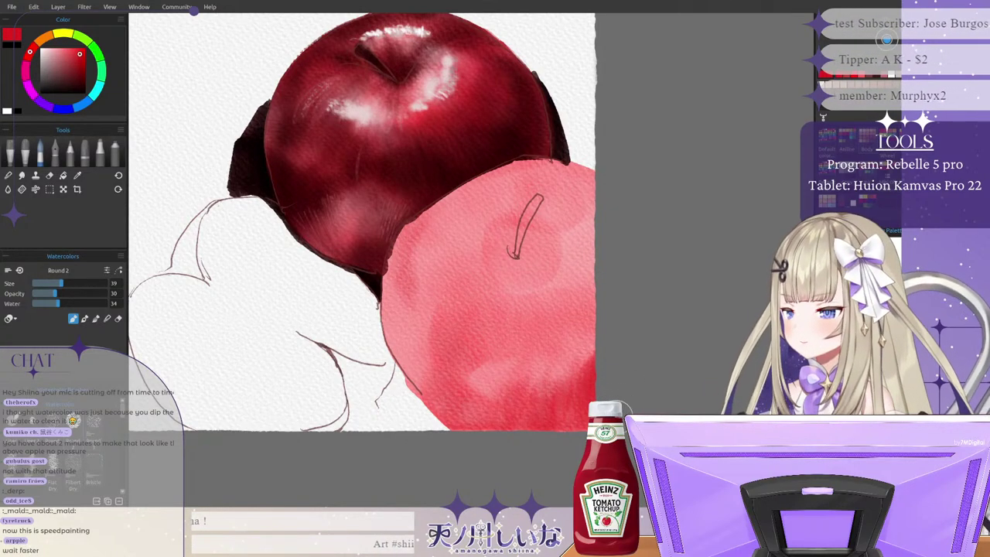
pyautogui.moveTo(592, 344)
pyautogui.mouseDown()
pyautogui.moveTo(563, 371)
pyautogui.moveTo(543, 361)
pyautogui.moveTo(523, 393)
pyautogui.mouseUp()
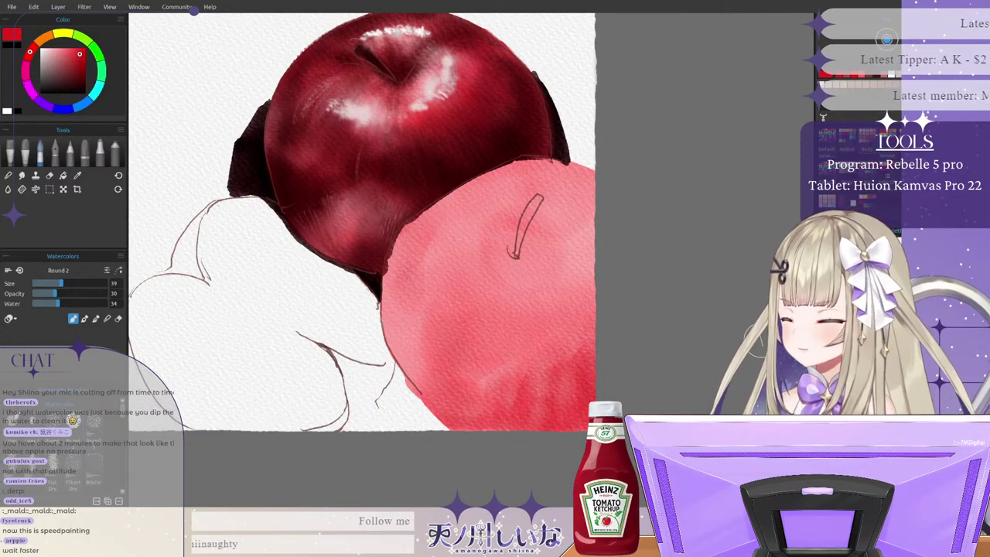
# Step: Switch to a muted red and darken the front right apple's lower right side and its upper edge behind the stem
pyautogui.click(67, 60)
pyautogui.moveTo(594, 359)
pyautogui.mouseDown()
pyautogui.moveTo(590, 338)
pyautogui.moveTo(591, 393)
pyautogui.moveTo(573, 371)
pyautogui.moveTo(568, 424)
pyautogui.moveTo(516, 422)
pyautogui.moveTo(538, 425)
pyautogui.mouseUp()
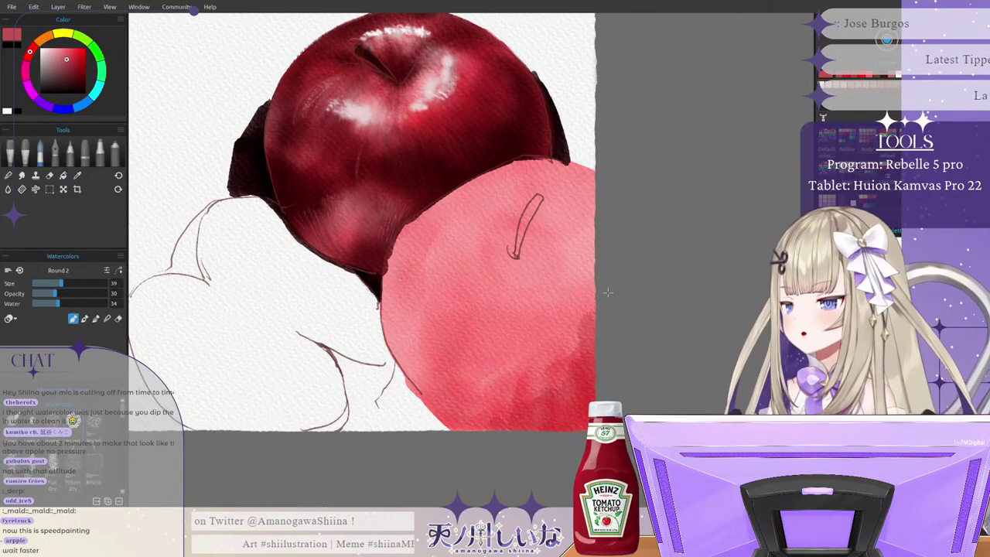
pyautogui.moveTo(641, 190)
pyautogui.mouseDown()
pyautogui.moveTo(584, 192)
pyautogui.moveTo(549, 170)
pyautogui.moveTo(486, 194)
pyautogui.mouseUp()
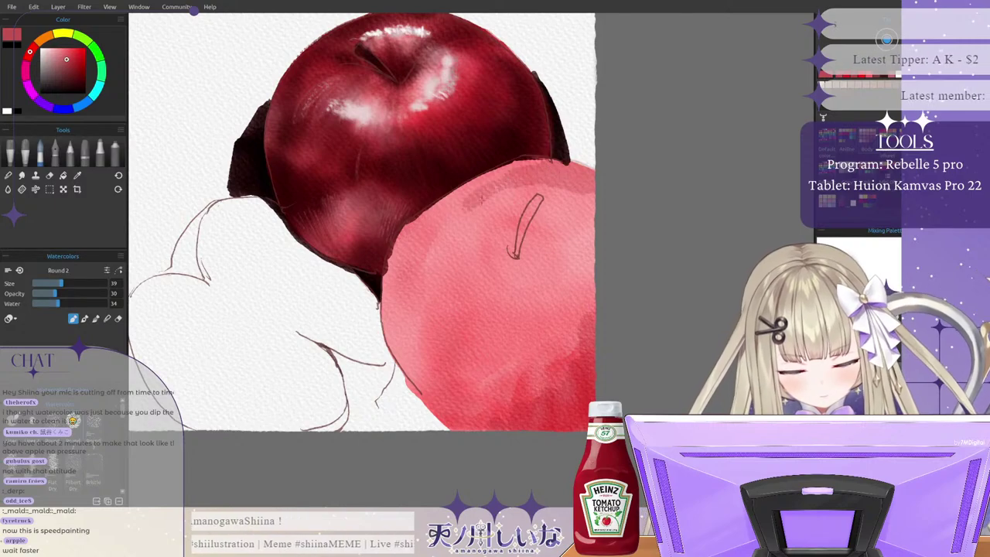
pyautogui.moveTo(548, 189); pyautogui.dragTo(464, 202)
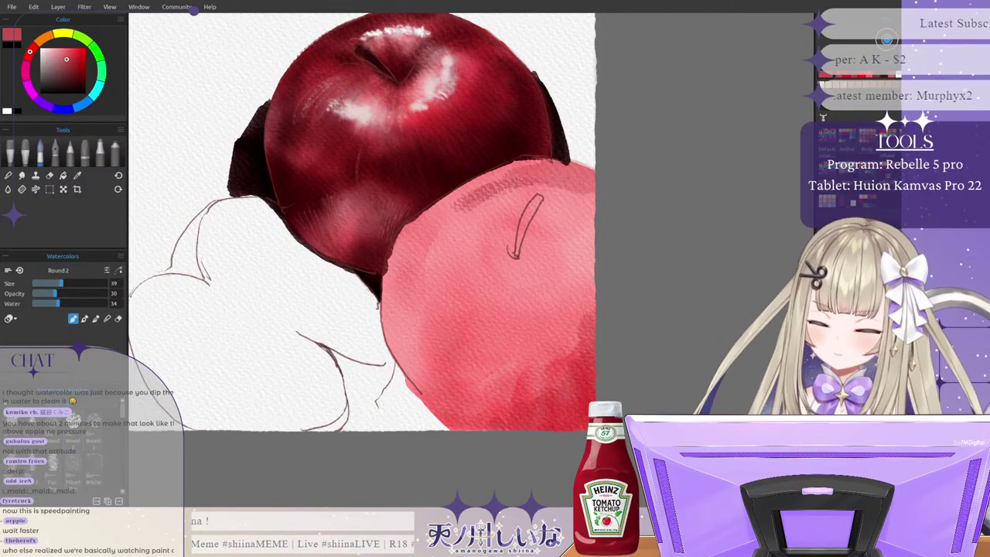
pyautogui.moveTo(586, 184)
pyautogui.mouseDown()
pyautogui.moveTo(572, 183)
pyautogui.moveTo(586, 193)
pyautogui.moveTo(543, 187)
pyautogui.moveTo(552, 175)
pyautogui.moveTo(493, 183)
pyautogui.mouseUp()
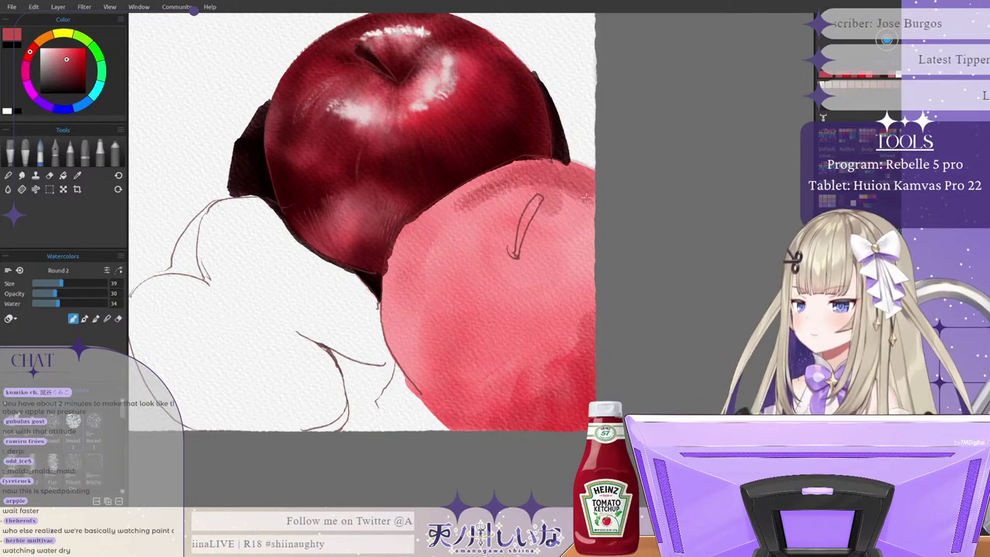
pyautogui.moveTo(581, 199); pyautogui.dragTo(594, 219)
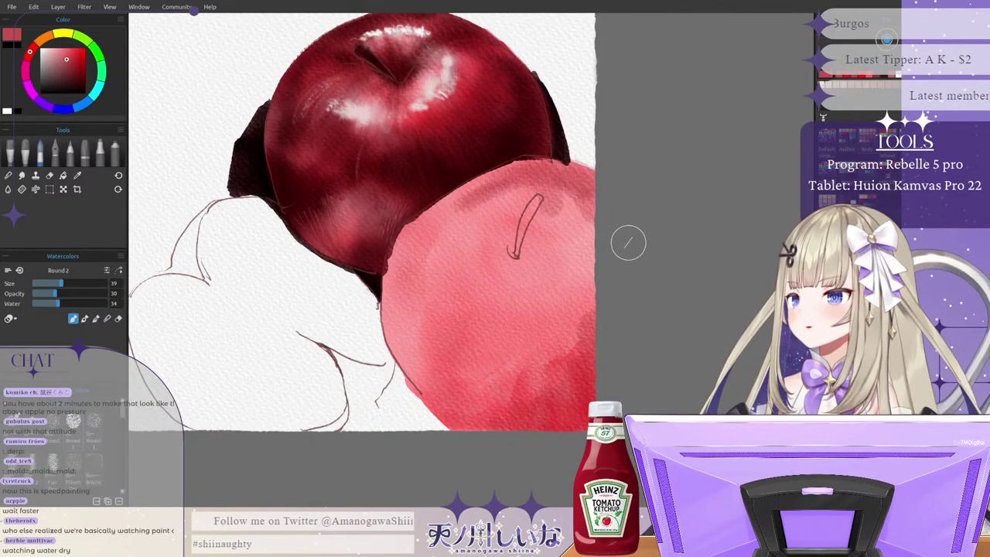
# Step: Shade the front right apple's upper left edge, left side, stem hollow and lower right with the muted red
pyautogui.moveTo(419, 237); pyautogui.dragTo(470, 199)
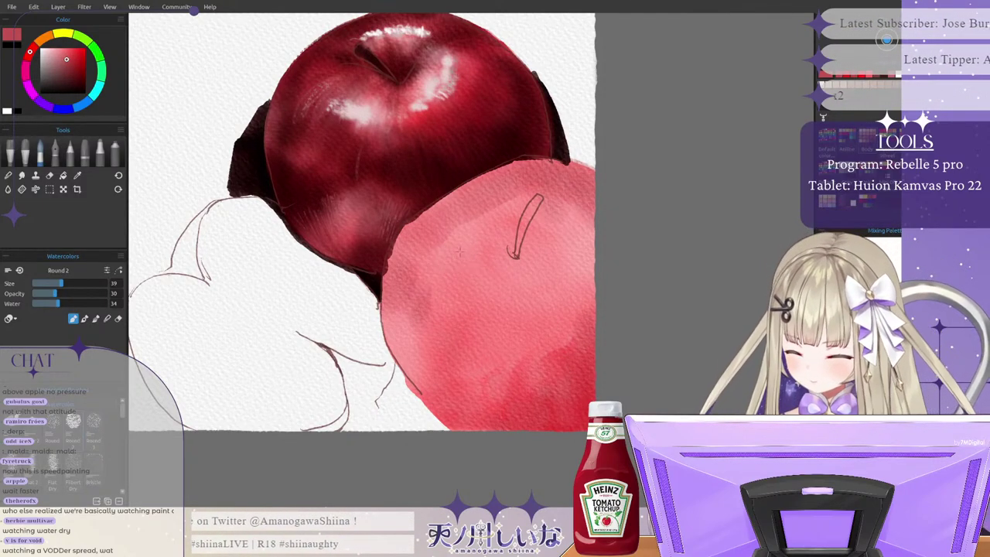
pyautogui.moveTo(462, 262)
pyautogui.mouseDown()
pyautogui.moveTo(438, 328)
pyautogui.moveTo(436, 372)
pyautogui.moveTo(447, 392)
pyautogui.mouseUp()
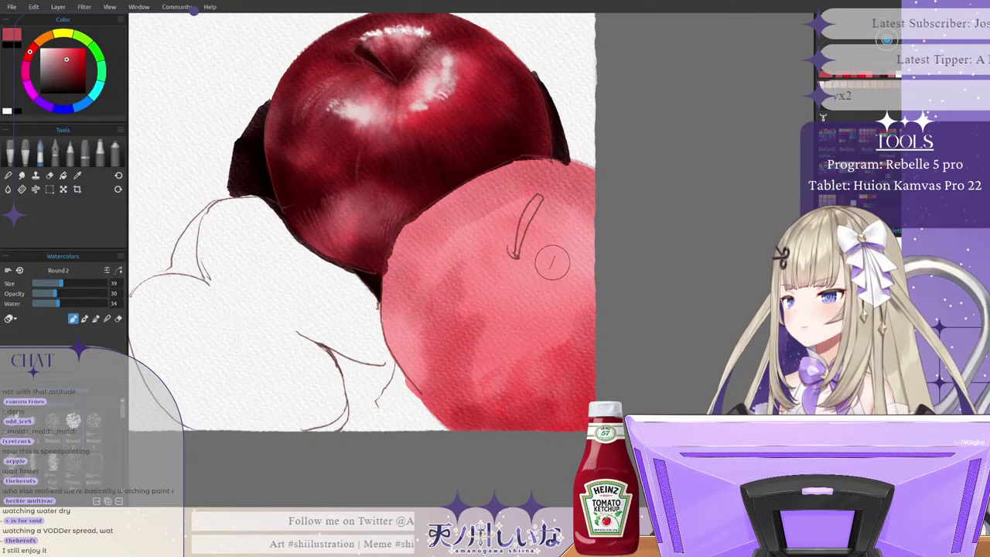
pyautogui.moveTo(533, 239); pyautogui.dragTo(531, 251)
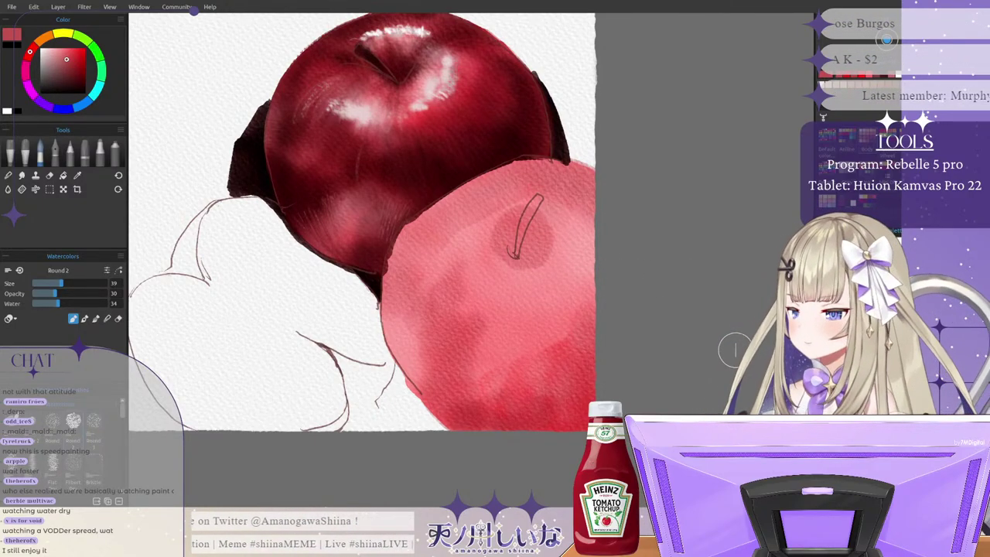
pyautogui.moveTo(570, 319)
pyautogui.mouseDown()
pyautogui.moveTo(594, 310)
pyautogui.moveTo(582, 369)
pyautogui.moveTo(568, 381)
pyautogui.moveTo(542, 333)
pyautogui.moveTo(527, 339)
pyautogui.moveTo(520, 375)
pyautogui.moveTo(510, 355)
pyautogui.moveTo(493, 369)
pyautogui.moveTo(484, 339)
pyautogui.moveTo(467, 351)
pyautogui.moveTo(461, 365)
pyautogui.moveTo(494, 389)
pyautogui.moveTo(461, 388)
pyautogui.moveTo(441, 333)
pyautogui.moveTo(499, 417)
pyautogui.moveTo(551, 366)
pyautogui.moveTo(592, 381)
pyautogui.moveTo(582, 418)
pyautogui.moveTo(554, 418)
pyautogui.mouseUp()
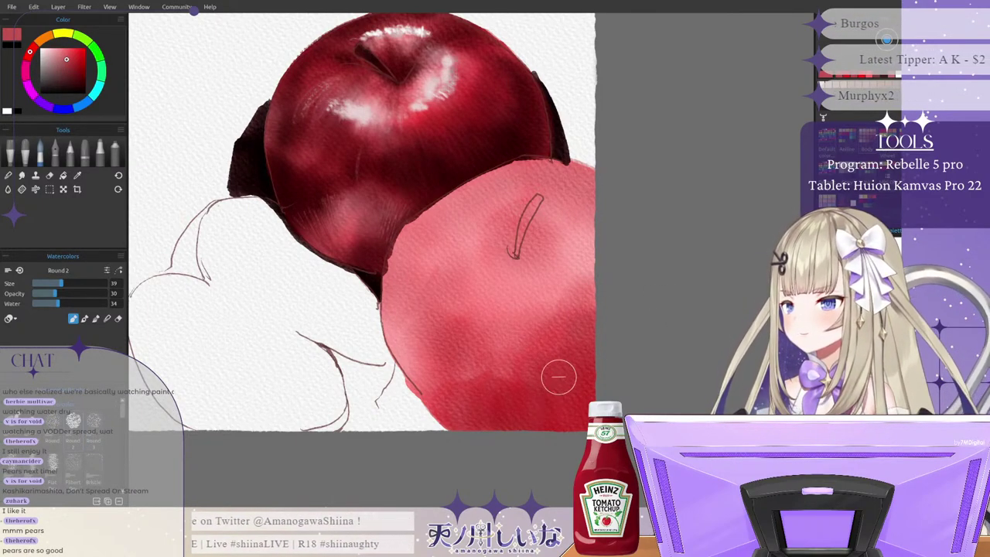
# Step: Glaze muted red over the front right apple's right side and lower half, extending the shadow across its middle
pyautogui.moveTo(594, 358); pyautogui.dragTo(598, 309)
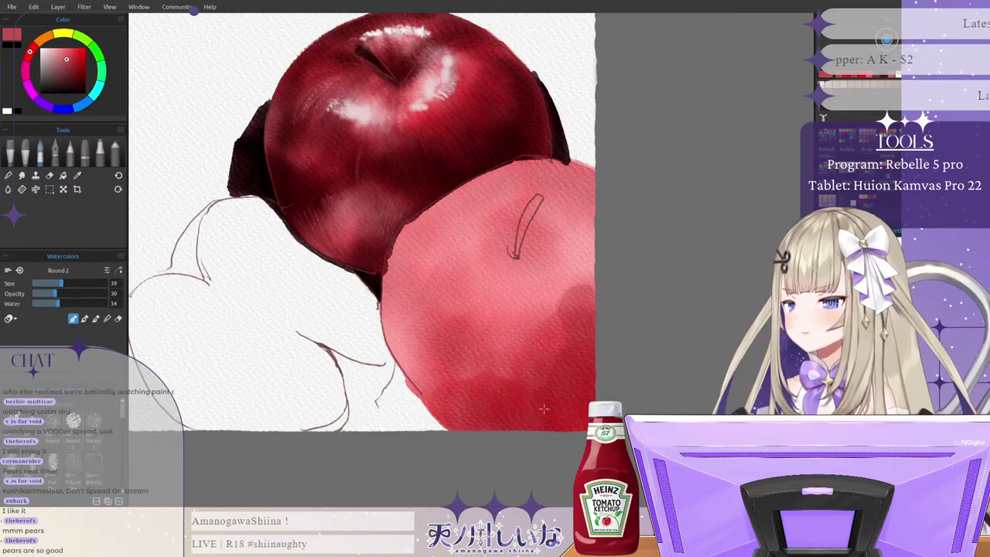
pyautogui.moveTo(554, 353); pyautogui.dragTo(504, 378)
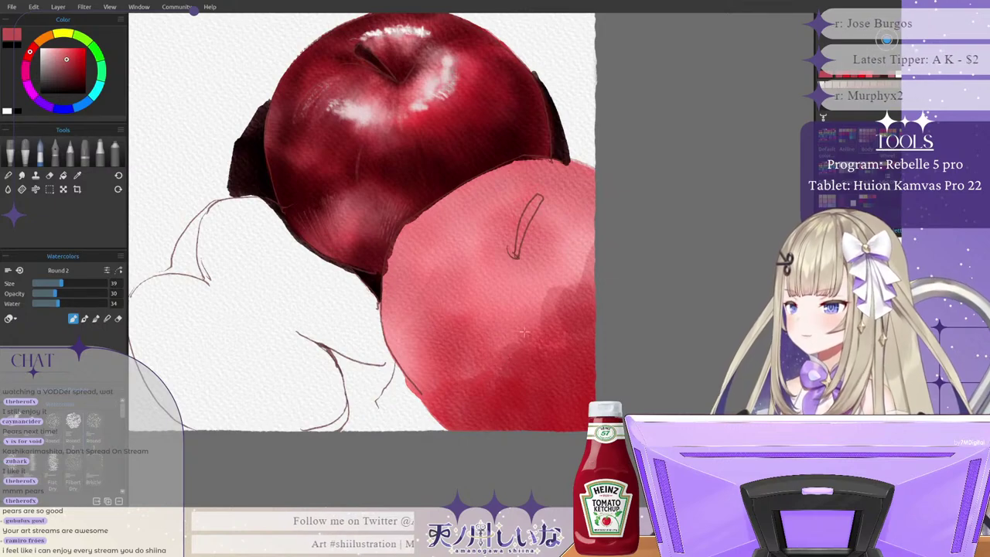
pyautogui.moveTo(523, 331)
pyautogui.mouseDown()
pyautogui.moveTo(486, 338)
pyautogui.moveTo(560, 344)
pyautogui.moveTo(514, 343)
pyautogui.moveTo(486, 313)
pyautogui.moveTo(454, 307)
pyautogui.moveTo(446, 319)
pyautogui.moveTo(432, 267)
pyautogui.moveTo(464, 234)
pyautogui.mouseUp()
pyautogui.moveTo(547, 342)
pyautogui.mouseDown()
pyautogui.moveTo(494, 361)
pyautogui.moveTo(493, 385)
pyautogui.mouseUp()
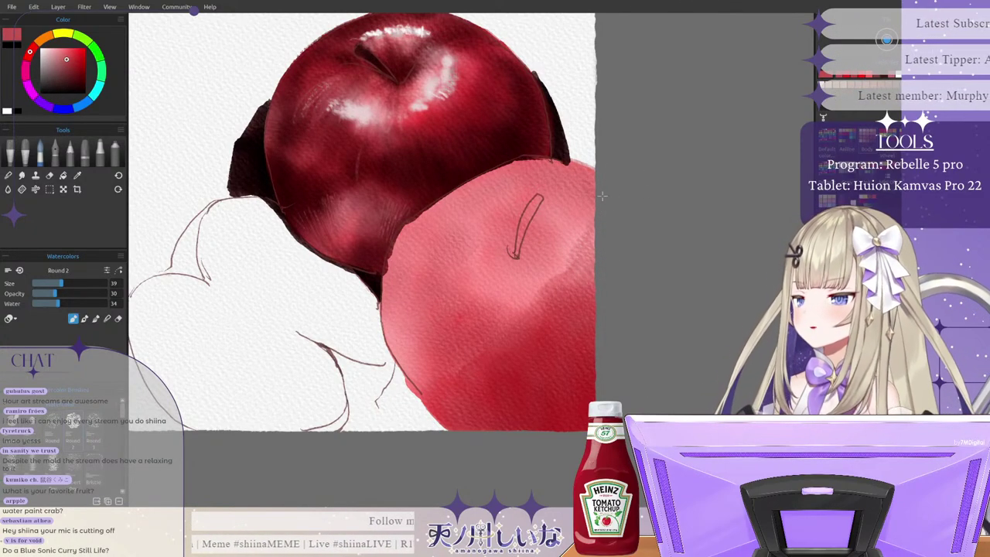
# Step: Deepen the front right apple's upper edge, the hollow around its stem and its left side with muted red washes
pyautogui.moveTo(602, 196)
pyautogui.mouseDown()
pyautogui.moveTo(533, 178)
pyautogui.moveTo(543, 184)
pyautogui.mouseUp()
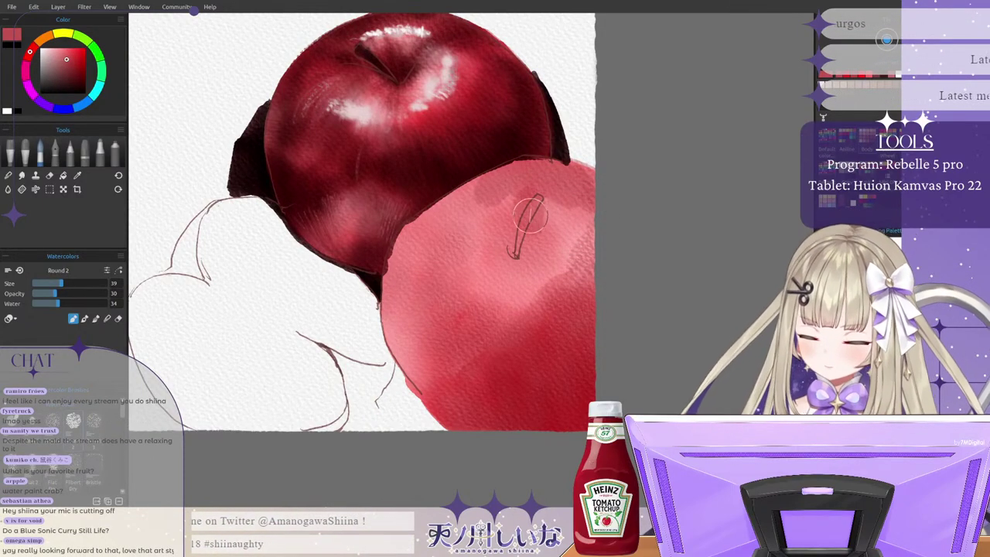
pyautogui.moveTo(530, 217)
pyautogui.mouseDown()
pyautogui.moveTo(521, 242)
pyautogui.moveTo(531, 244)
pyautogui.moveTo(520, 231)
pyautogui.moveTo(517, 254)
pyautogui.moveTo(557, 232)
pyautogui.moveTo(518, 251)
pyautogui.moveTo(548, 228)
pyautogui.mouseUp()
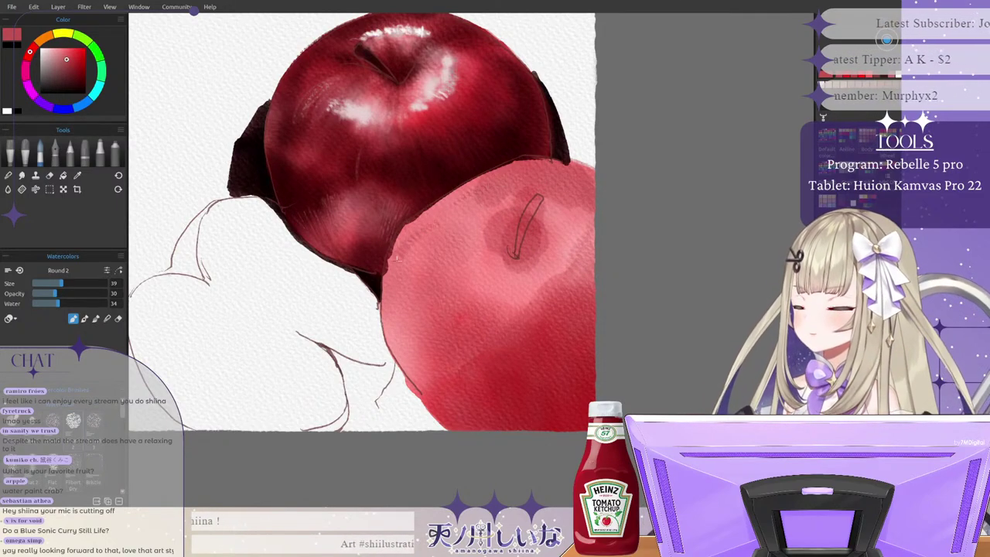
pyautogui.moveTo(397, 260)
pyautogui.mouseDown()
pyautogui.moveTo(424, 245)
pyautogui.moveTo(438, 218)
pyautogui.moveTo(402, 246)
pyautogui.moveTo(419, 285)
pyautogui.moveTo(464, 332)
pyautogui.moveTo(523, 338)
pyautogui.moveTo(464, 340)
pyautogui.moveTo(527, 333)
pyautogui.moveTo(468, 309)
pyautogui.mouseUp()
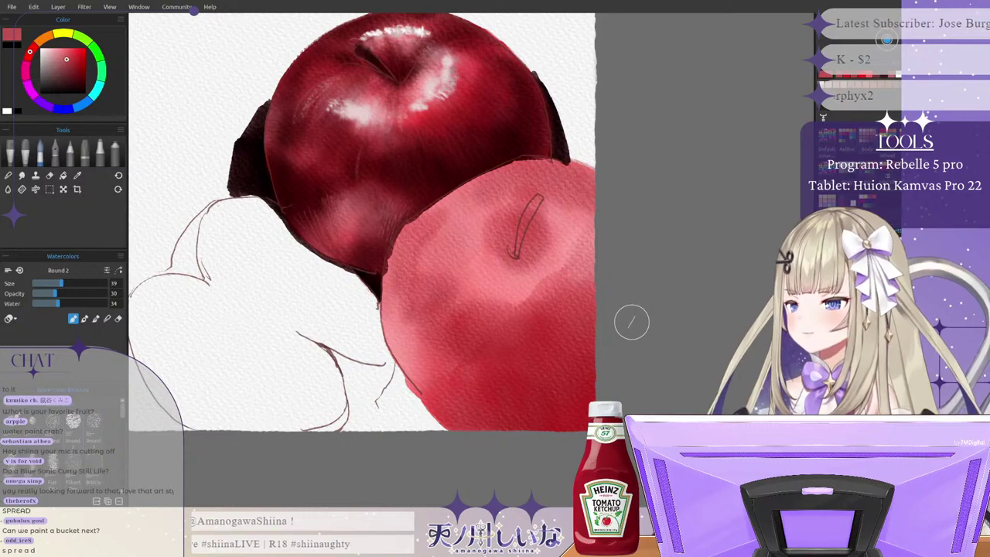
pyautogui.moveTo(396, 272)
pyautogui.mouseDown()
pyautogui.moveTo(391, 331)
pyautogui.moveTo(408, 383)
pyautogui.moveTo(433, 403)
pyautogui.mouseUp()
pyautogui.hotkey('ctrl', 'z')
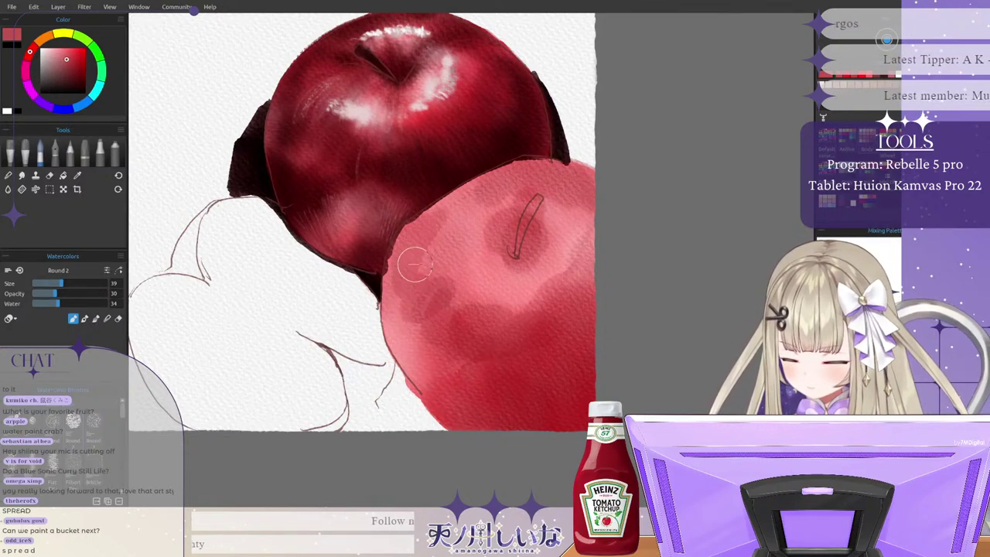
pyautogui.moveTo(394, 297)
pyautogui.mouseDown()
pyautogui.moveTo(403, 248)
pyautogui.moveTo(390, 317)
pyautogui.moveTo(398, 356)
pyautogui.moveTo(444, 406)
pyautogui.moveTo(469, 360)
pyautogui.mouseUp()
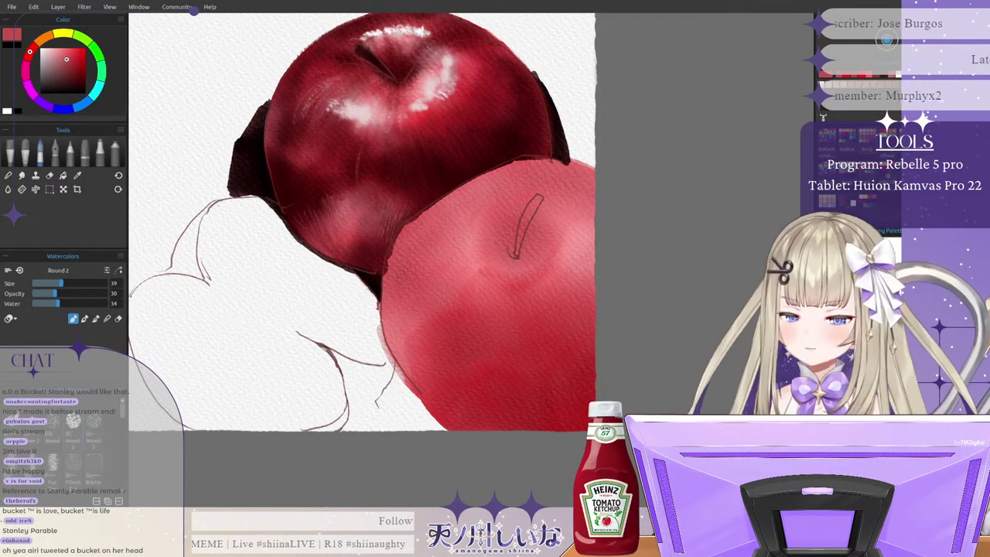
pyautogui.scroll(-7, 409, 444)
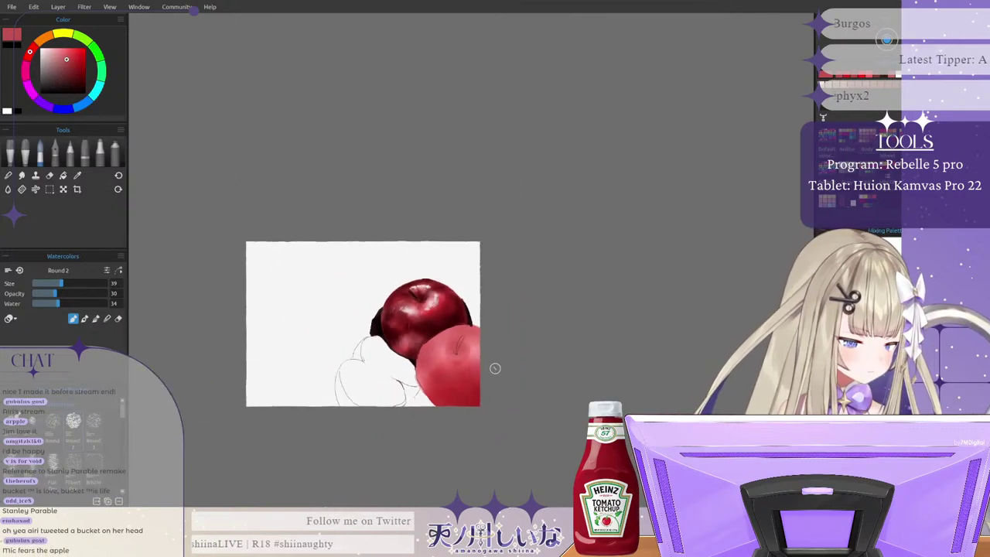
pyautogui.scroll(4, 436, 325)
pyautogui.scroll(3, 407, 291)
pyautogui.scroll(-3, 392, 289)
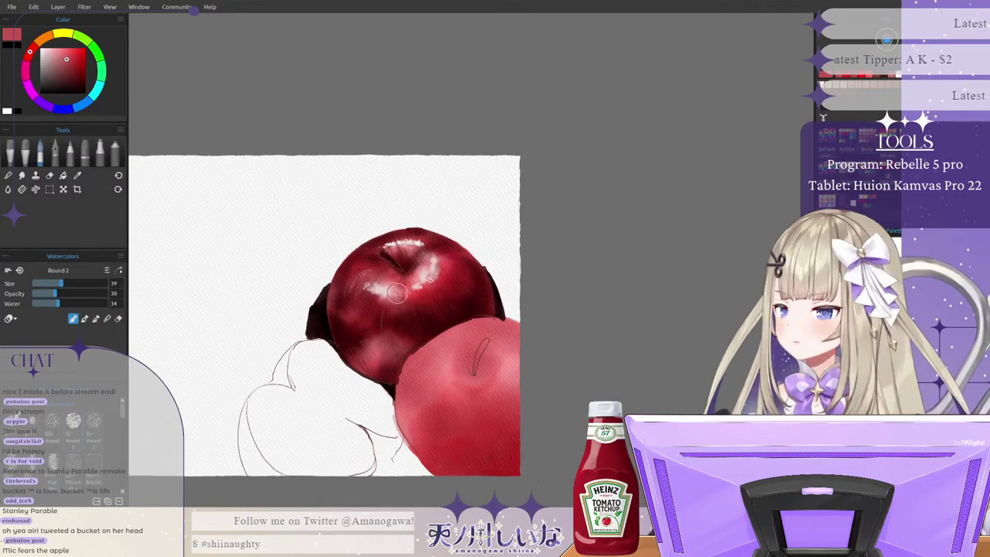
pyautogui.scroll(3, 367, 320)
pyautogui.scroll(-2, 336, 307)
pyautogui.scroll(2, 480, 453)
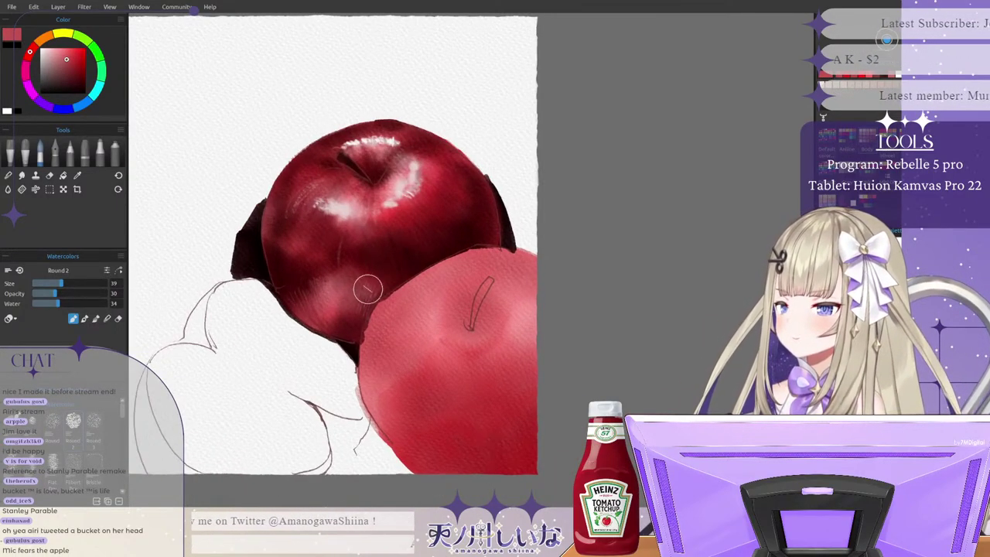